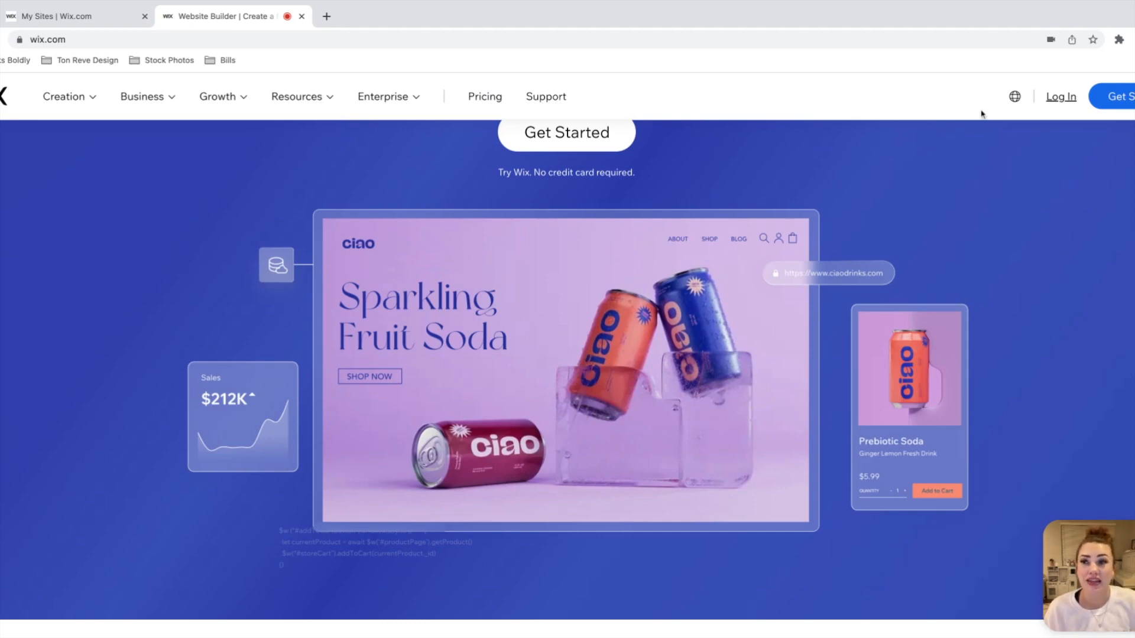
# Step: Log in to the Wix account, entering the account email and the account password
pyautogui.click(1059, 97)
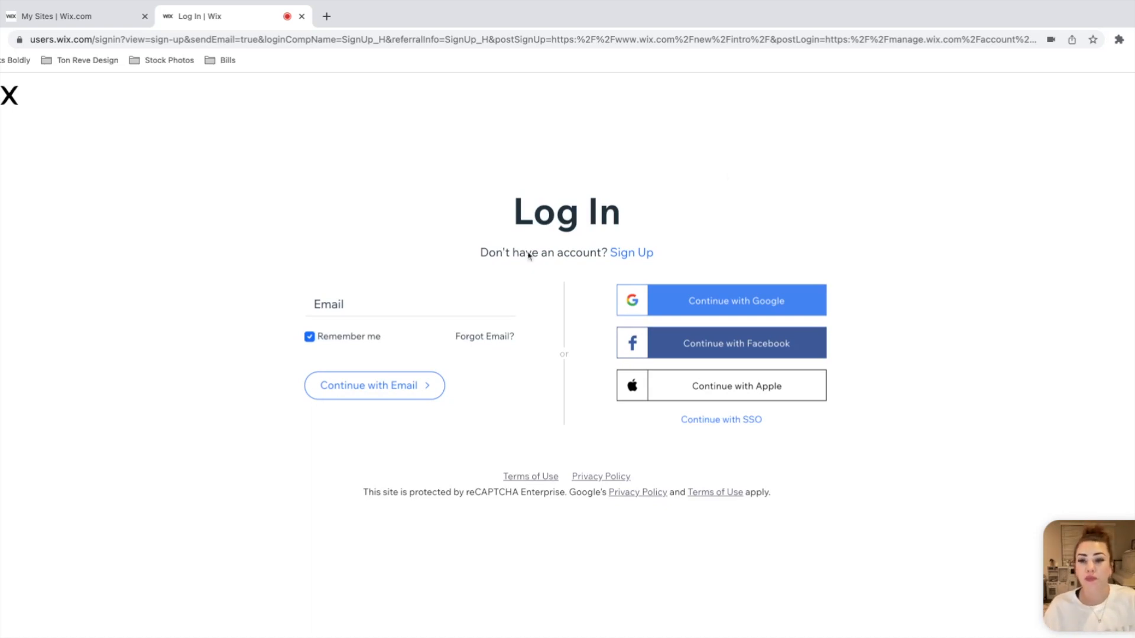
pyautogui.click(371, 297)
pyautogui.press('super+v')
pyautogui.click(392, 341)
pyautogui.click(391, 386)
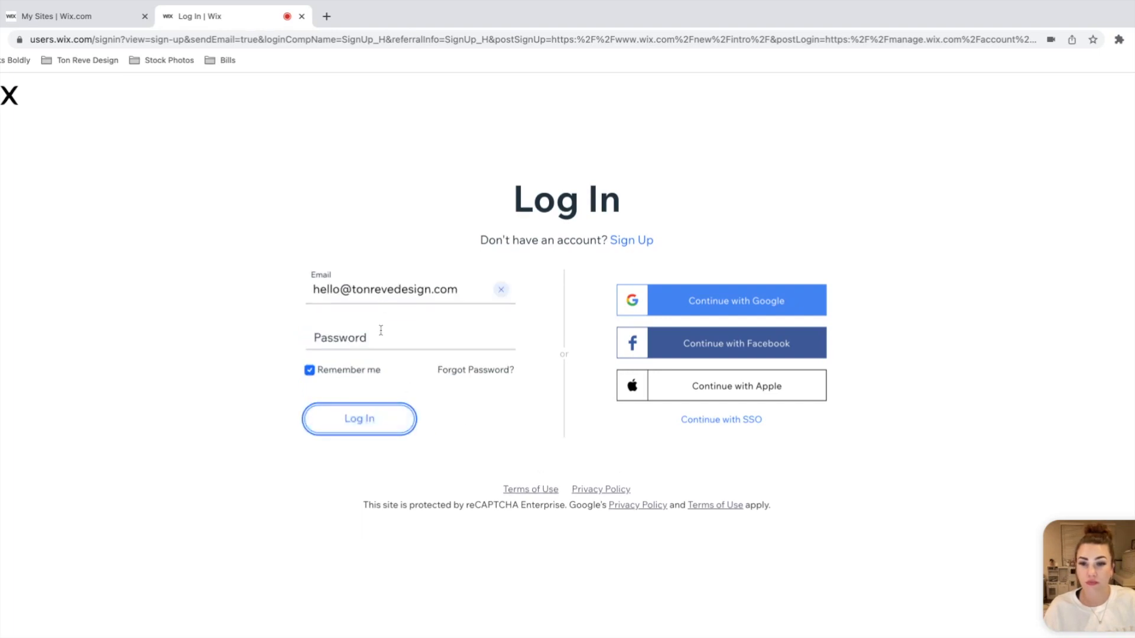
pyautogui.click(381, 330)
pyautogui.write('••••••••••')
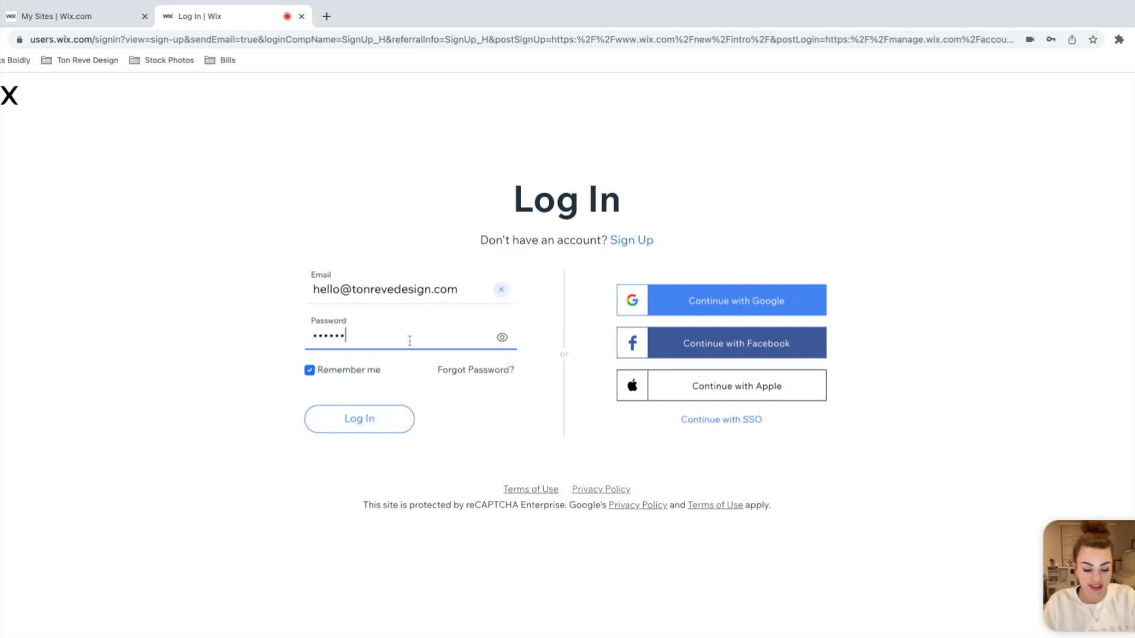
pyautogui.press('Return')
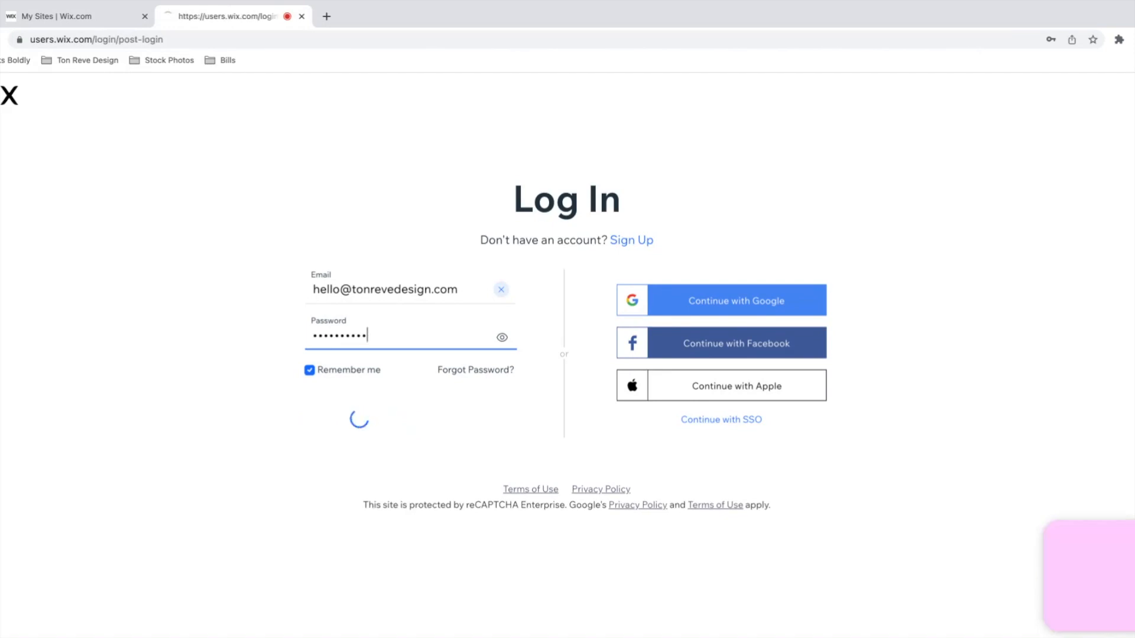
pyautogui.click(633, 380)
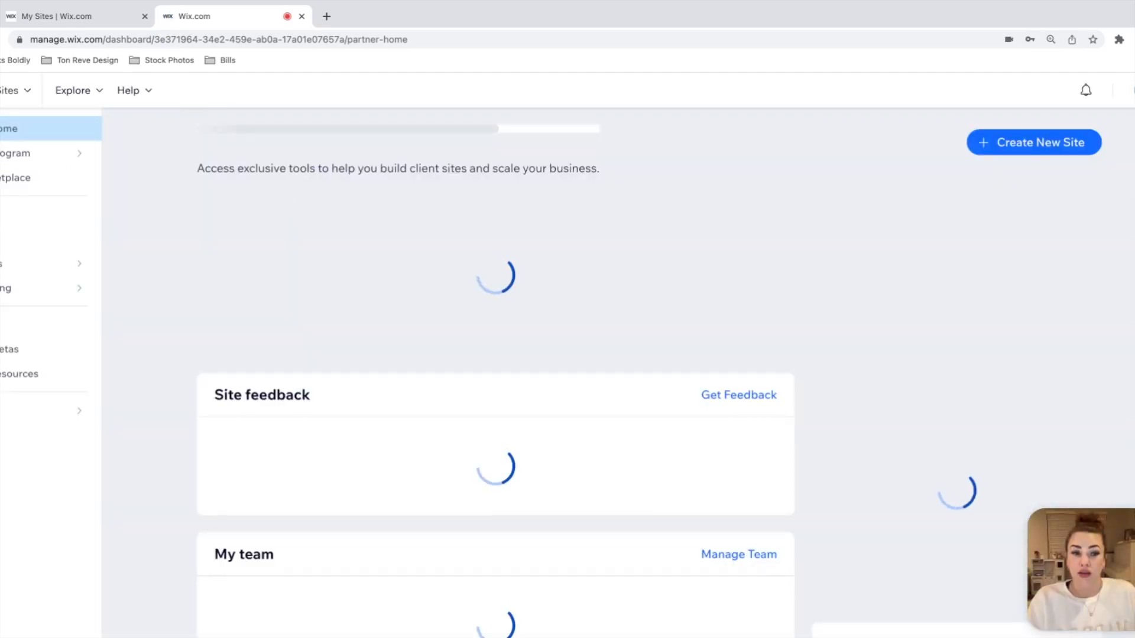
# Step: Go to the full My Sites list and open the Templates folder
pyautogui.click(21, 89)
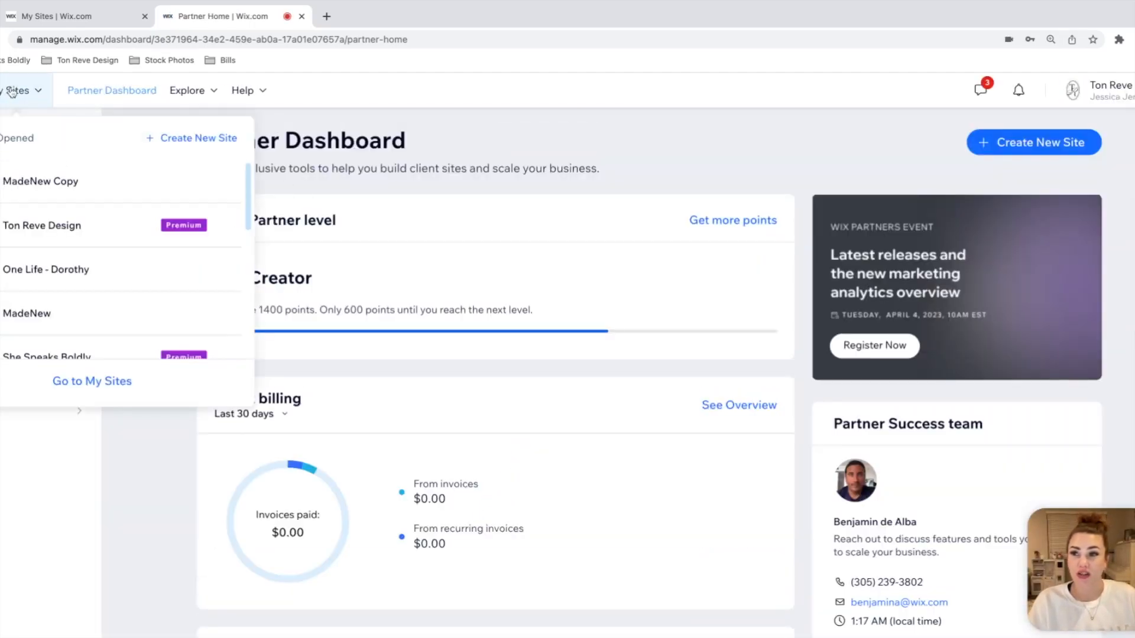
pyautogui.click(121, 382)
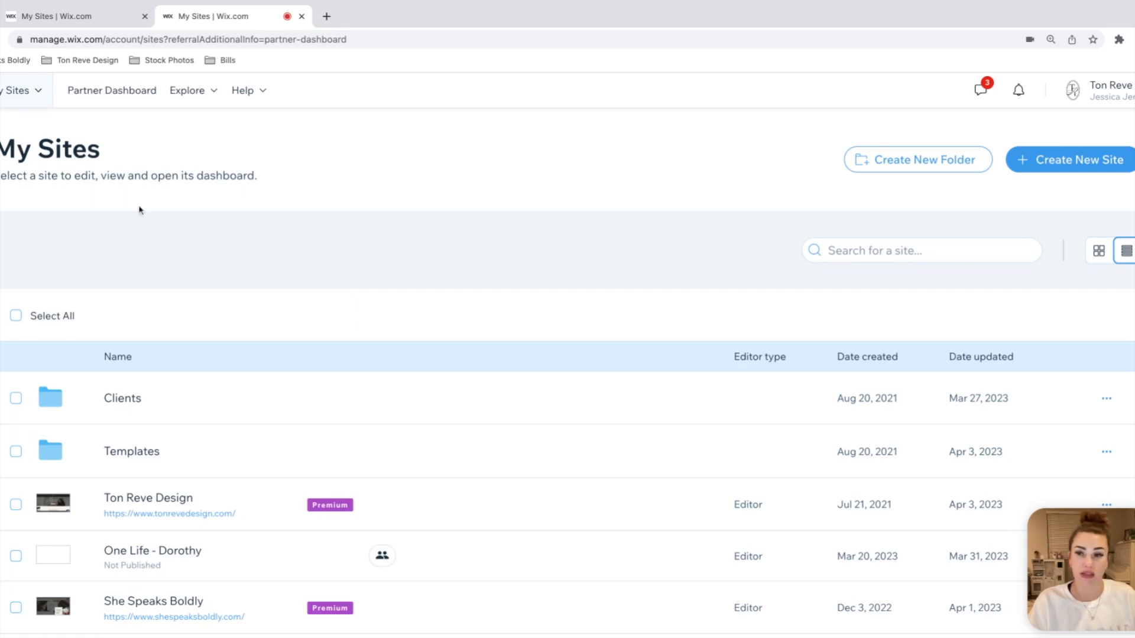
pyautogui.click(135, 449)
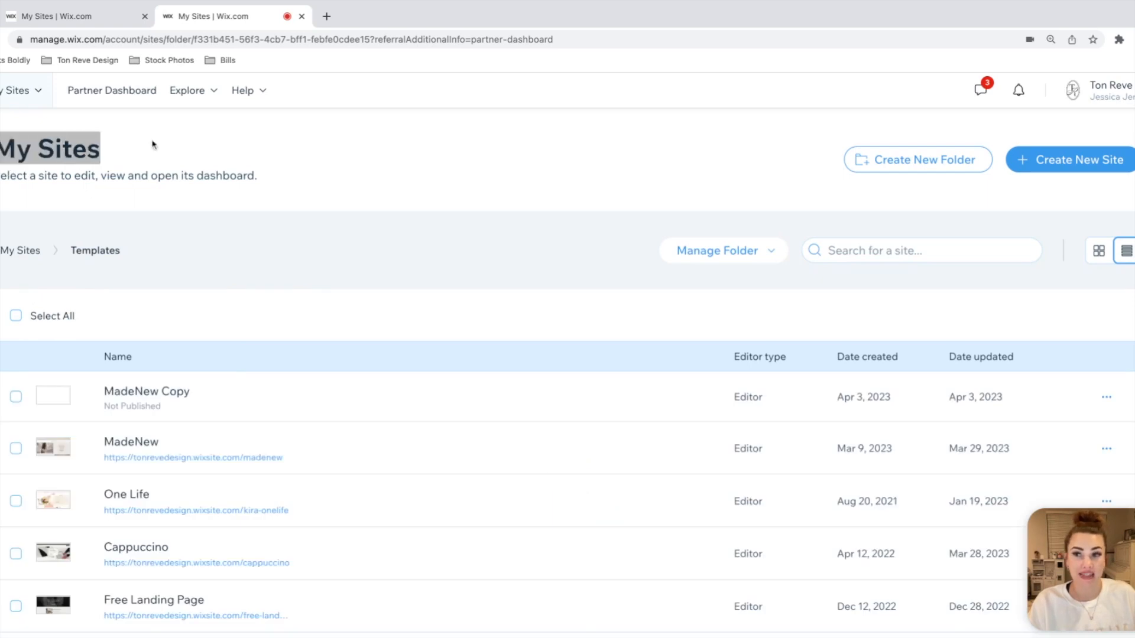
pyautogui.scroll(-5, 278, 195)
pyautogui.scroll(5, 278, 195)
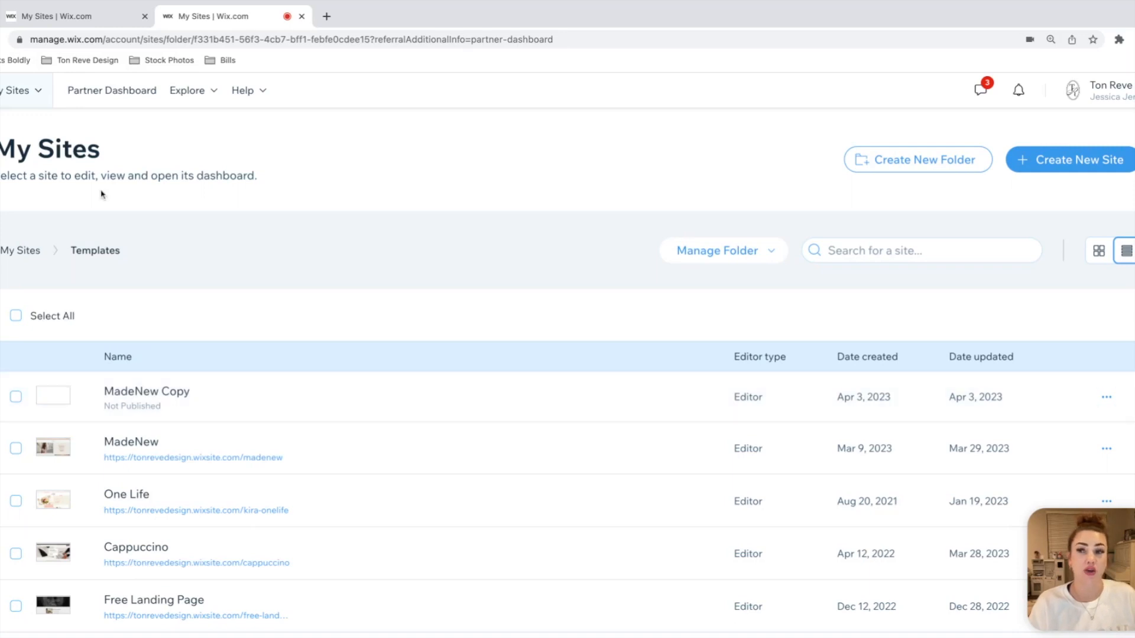
# Step: Open the MadeNew Copy site's dashboard and launch its design in the Website Editor
pyautogui.tripleClick(106, 152)
pyautogui.click(181, 146)
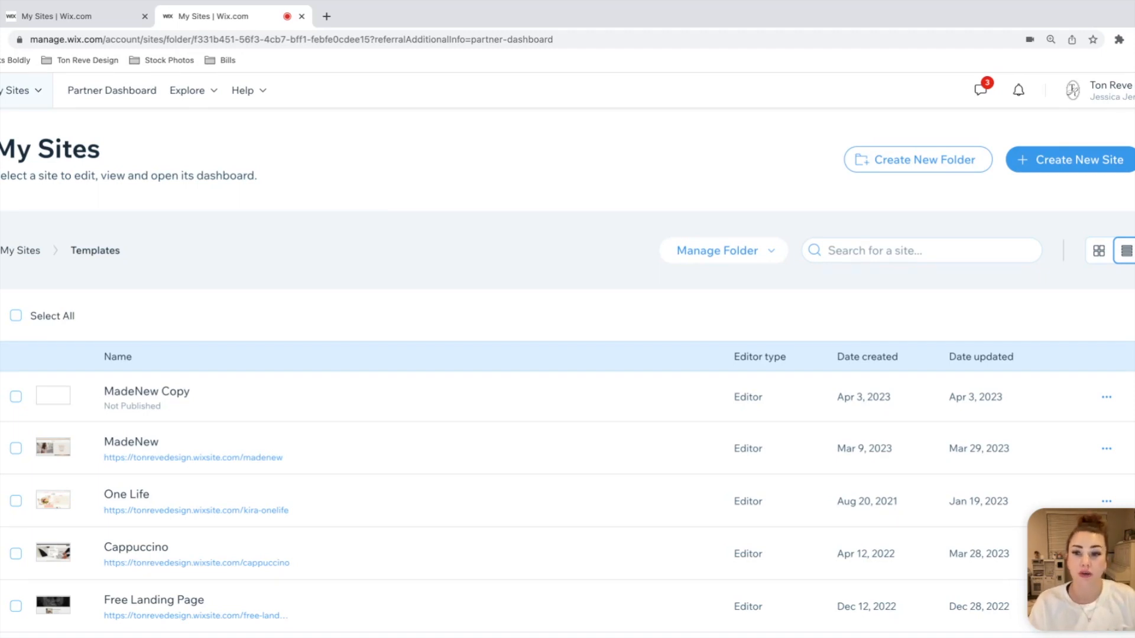
pyautogui.click(161, 403)
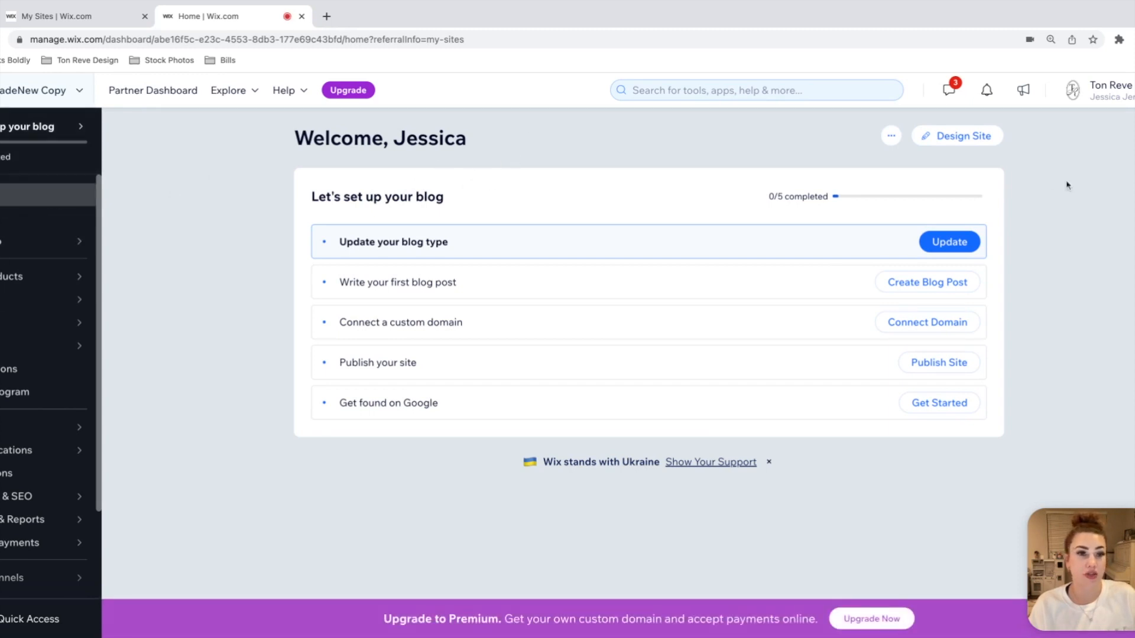
pyautogui.click(976, 145)
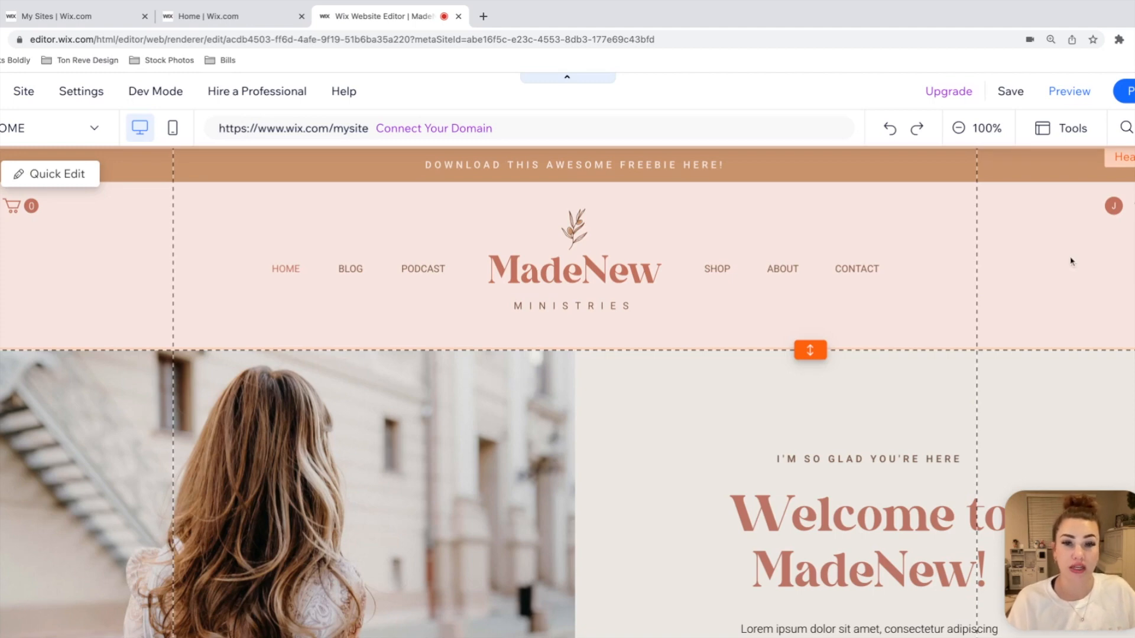
# Step: Look over the home page's content sections from the header down to the free resource section
pyautogui.scroll(-2, 1119, 402)
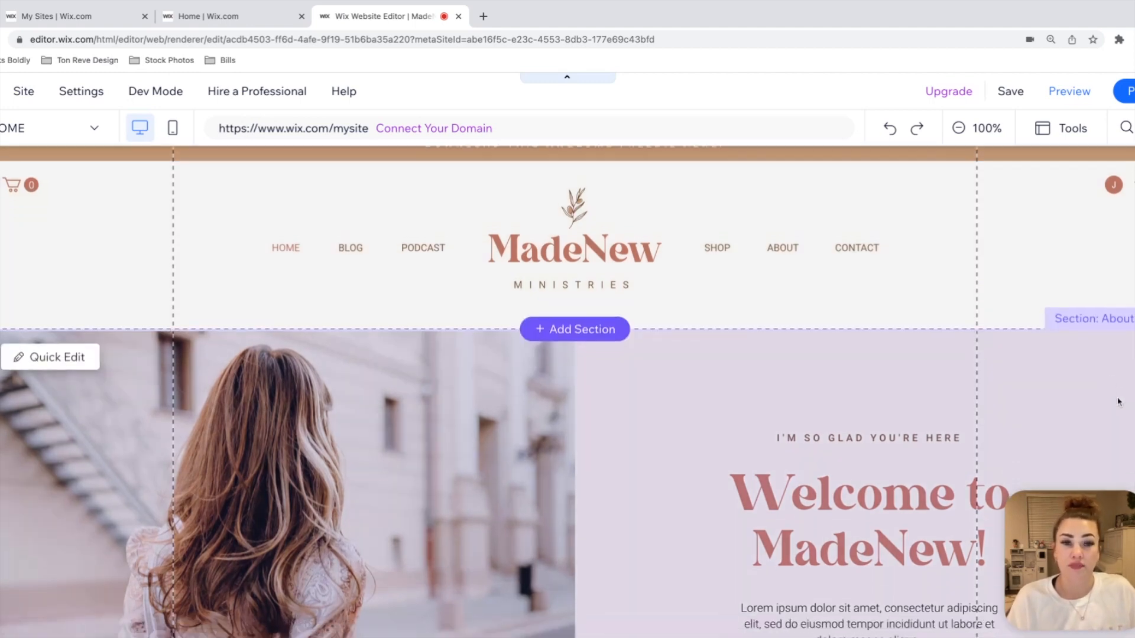
pyautogui.scroll(-15, 1118, 402)
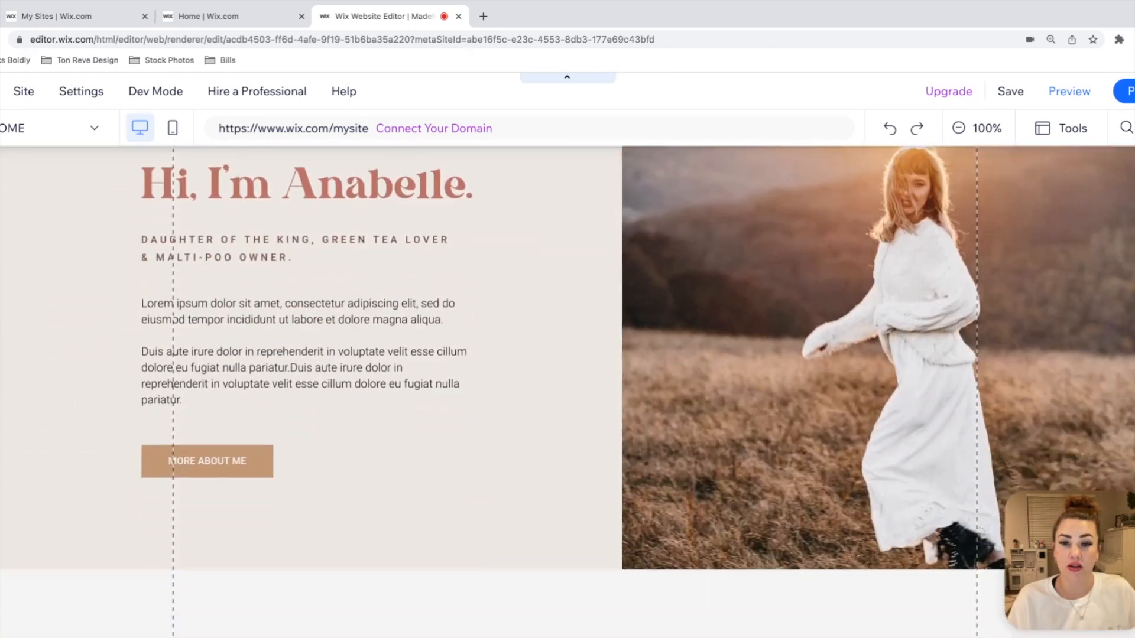
pyautogui.scroll(15, 1118, 402)
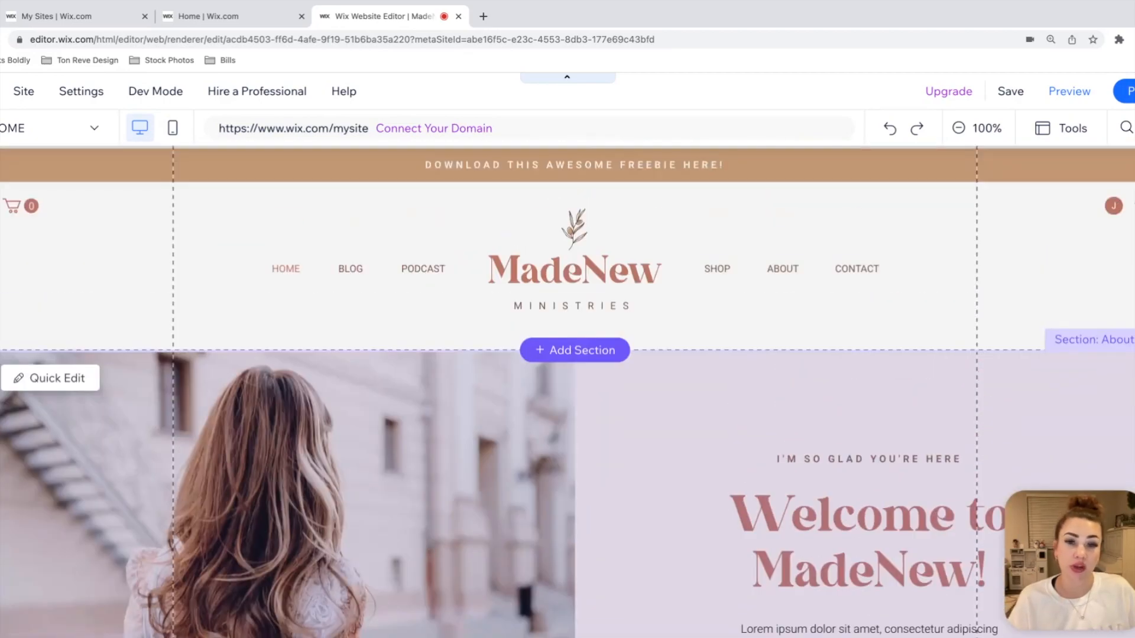
pyautogui.scroll(-6, 1118, 402)
pyautogui.scroll(-12, 567, 390)
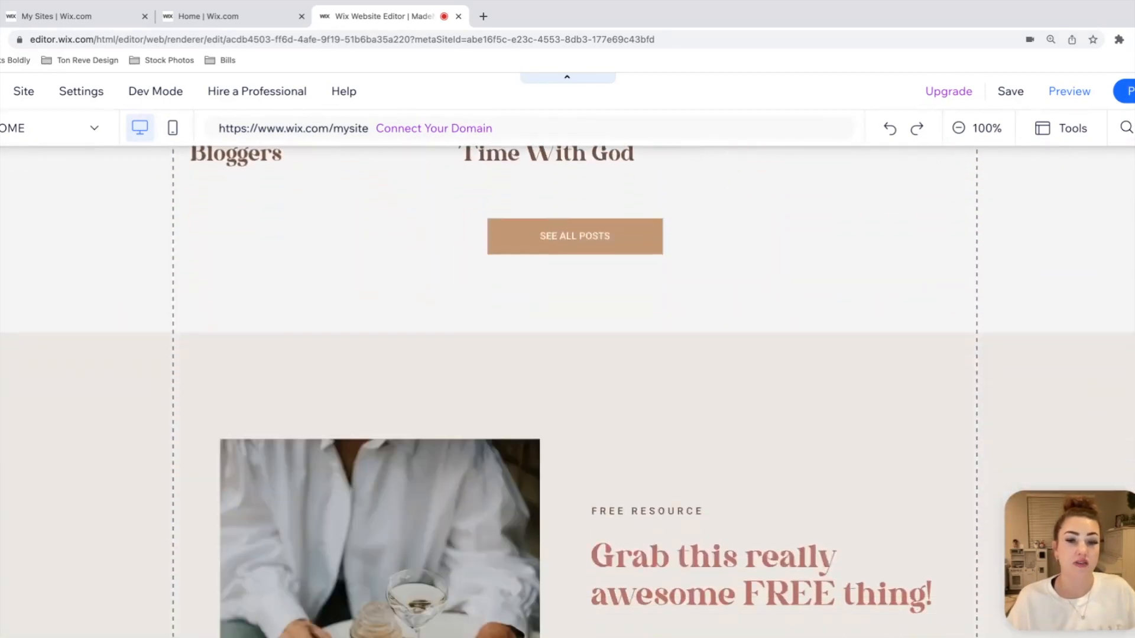
pyautogui.scroll(12, 567, 390)
pyautogui.scroll(8, 567, 391)
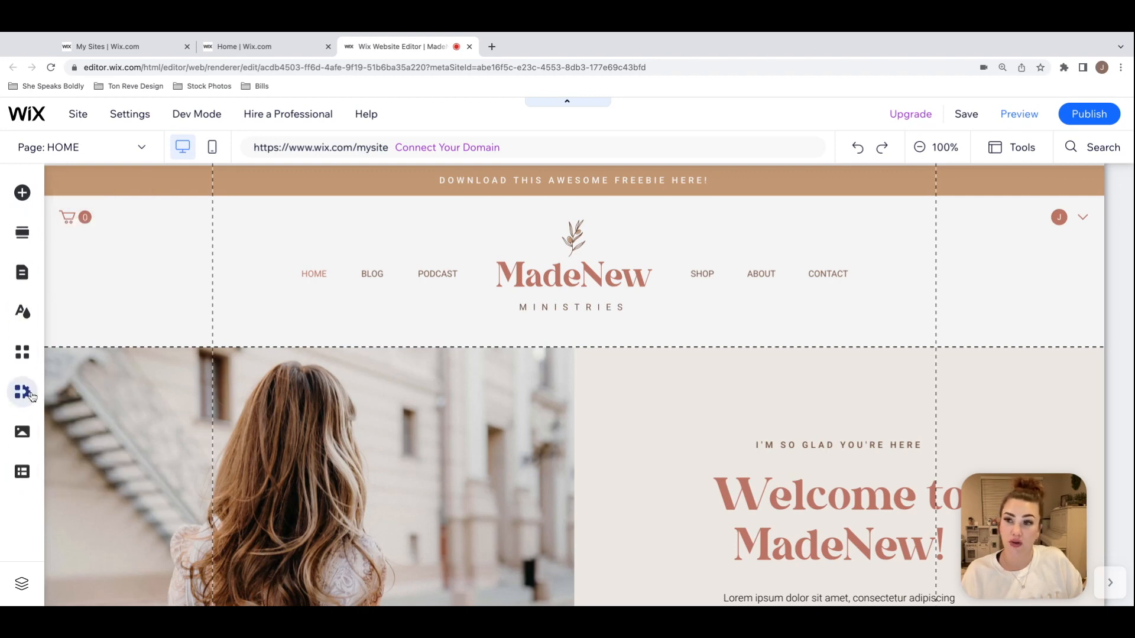
# Step: Browse the Box, Embed Code, Text, Image and Button elements that can be added, plus the ready-made Welcome sections
pyautogui.click(22, 193)
pyautogui.click(72, 313)
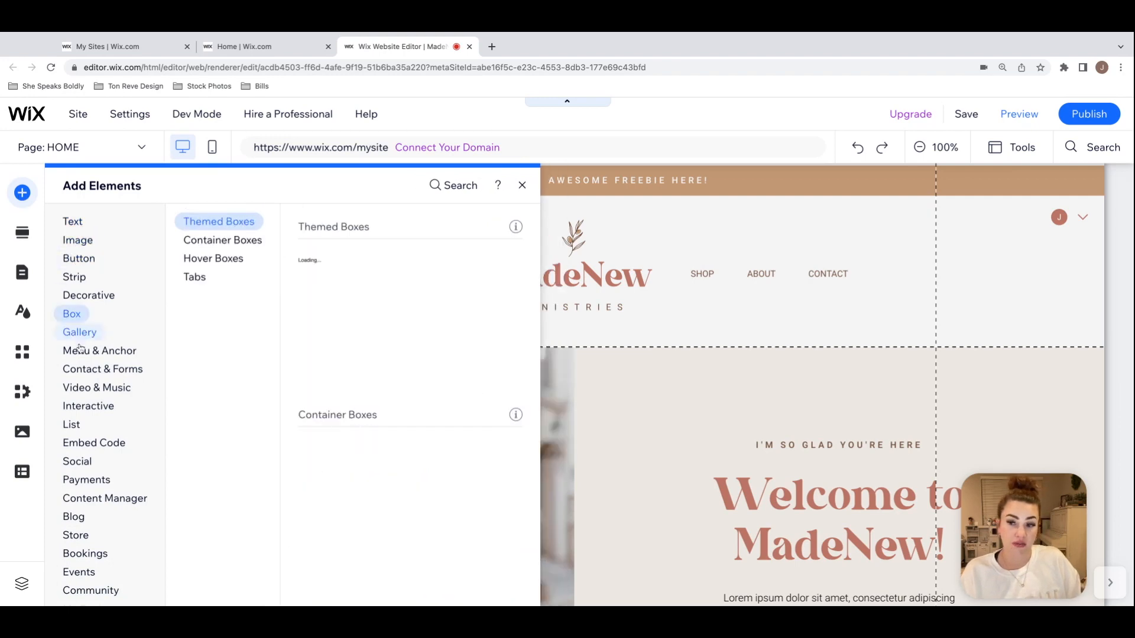
pyautogui.click(89, 444)
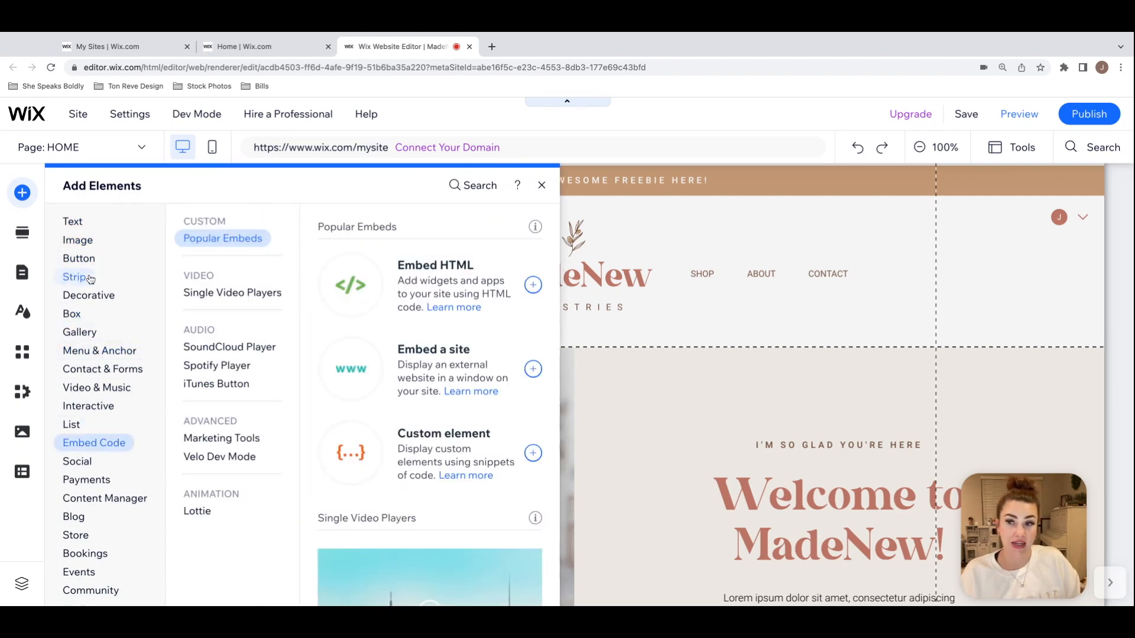
pyautogui.click(73, 217)
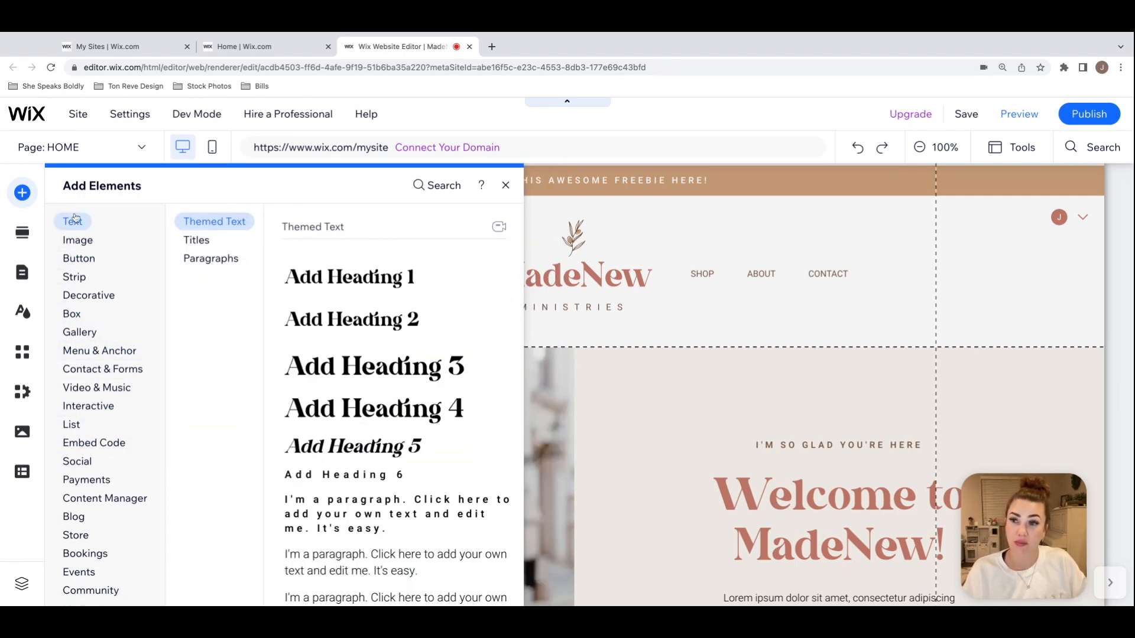
pyautogui.click(76, 241)
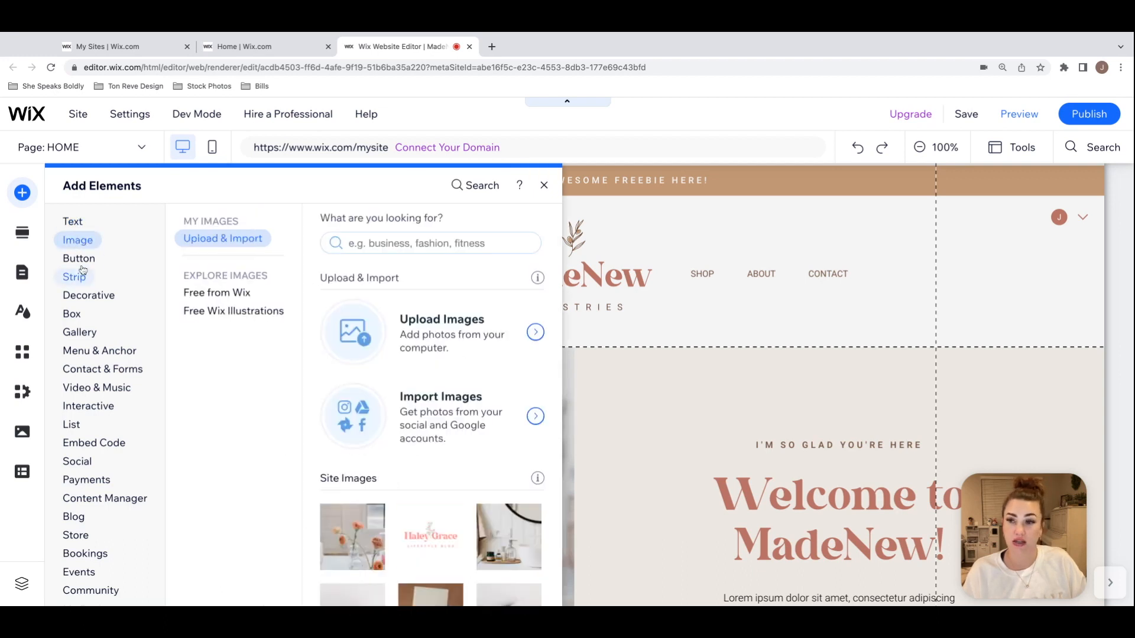
pyautogui.click(78, 257)
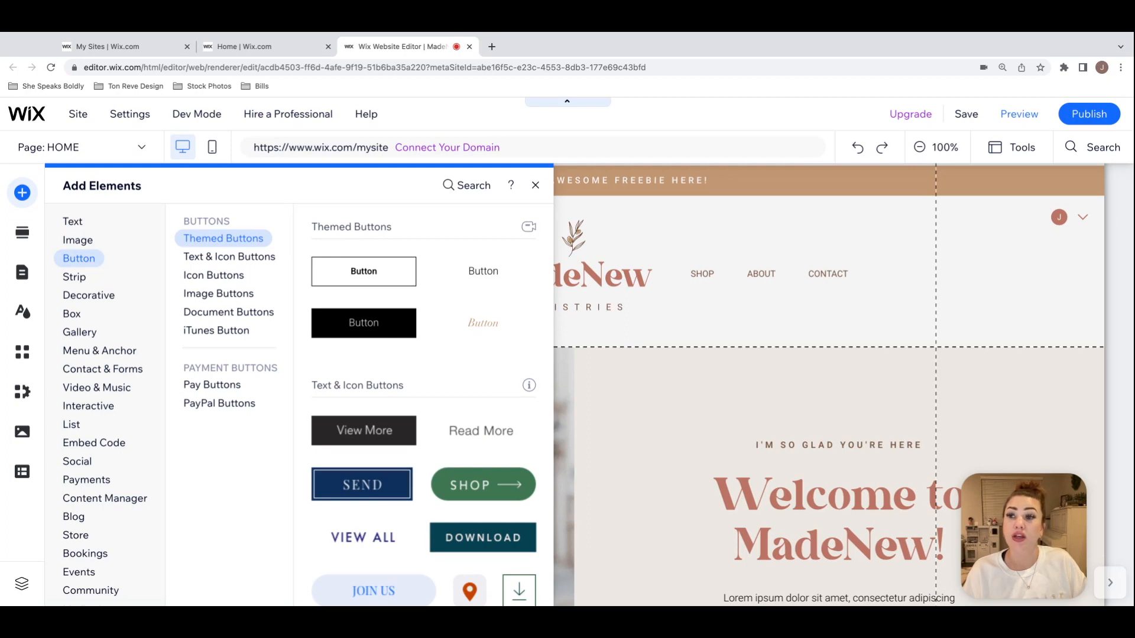
pyautogui.click(23, 235)
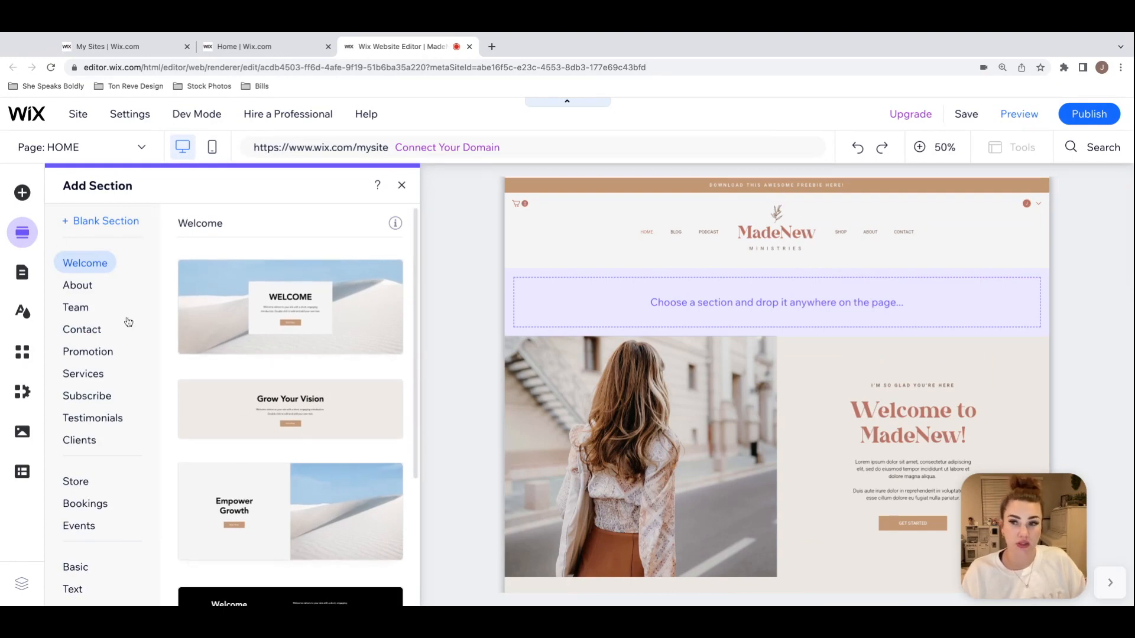
# Step: Review all pages in the site menu, including the hidden ones at its end
pyautogui.click(29, 275)
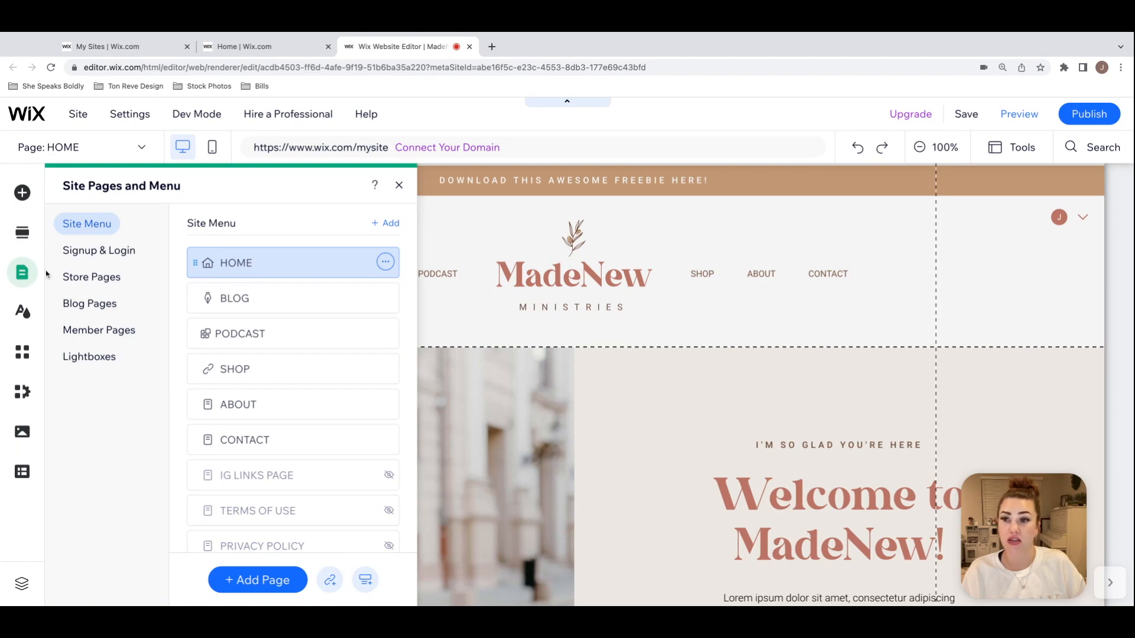
pyautogui.scroll(-1, 303, 269)
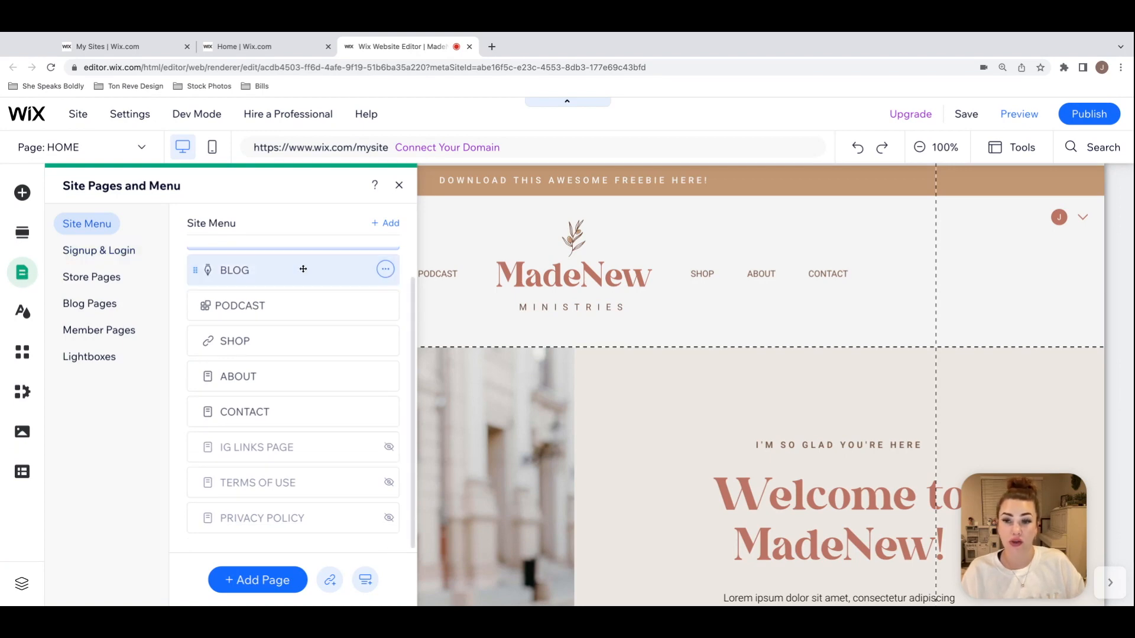
pyautogui.scroll(1, 302, 269)
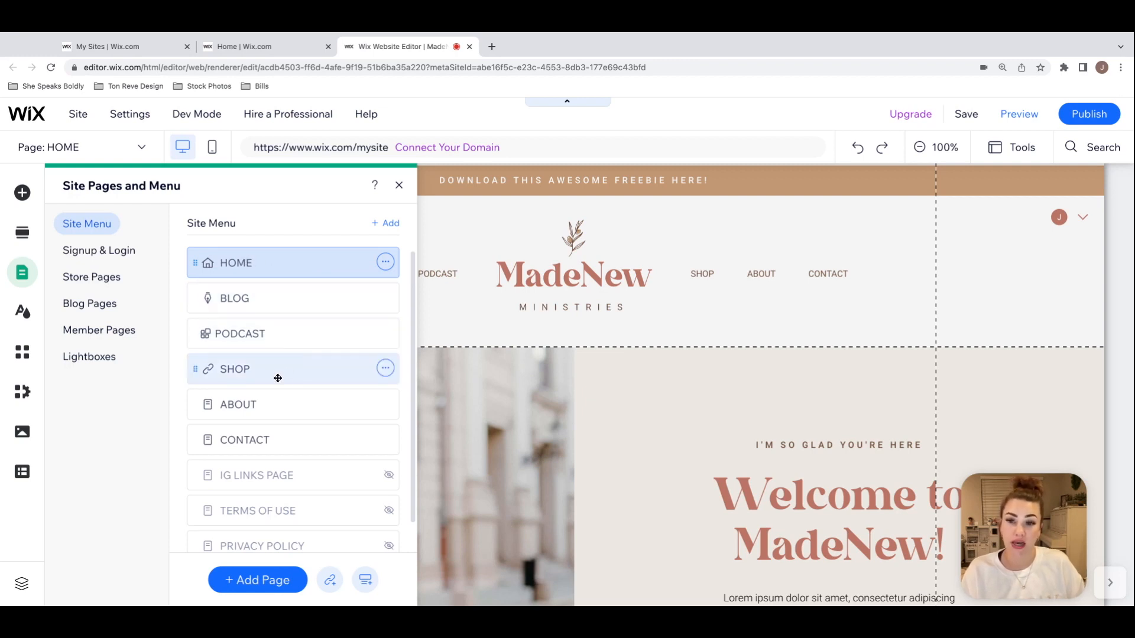
pyautogui.scroll(-1, 304, 423)
pyautogui.scroll(1, 306, 423)
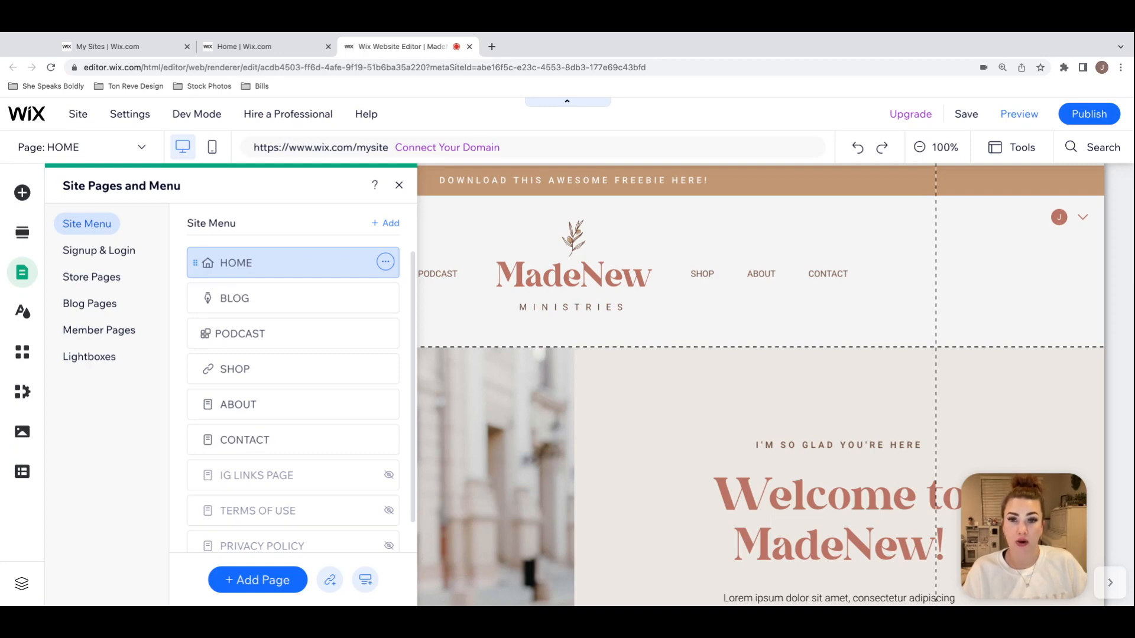
# Step: View the site design settings and the current theme's color palette
pyautogui.click(22, 313)
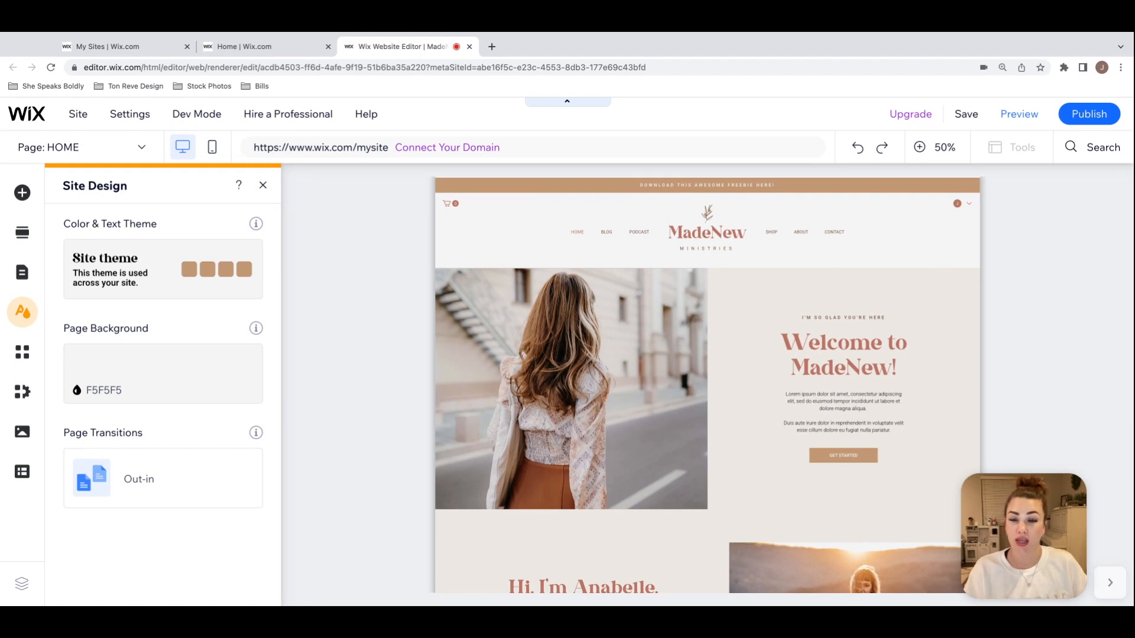
pyautogui.click(165, 272)
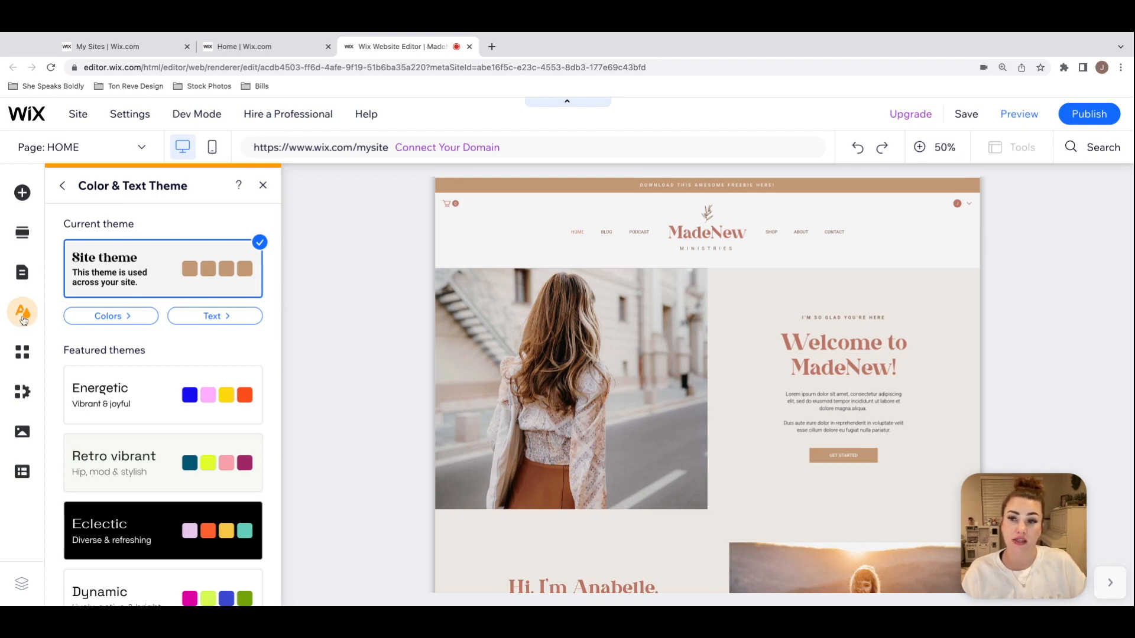
pyautogui.click(126, 316)
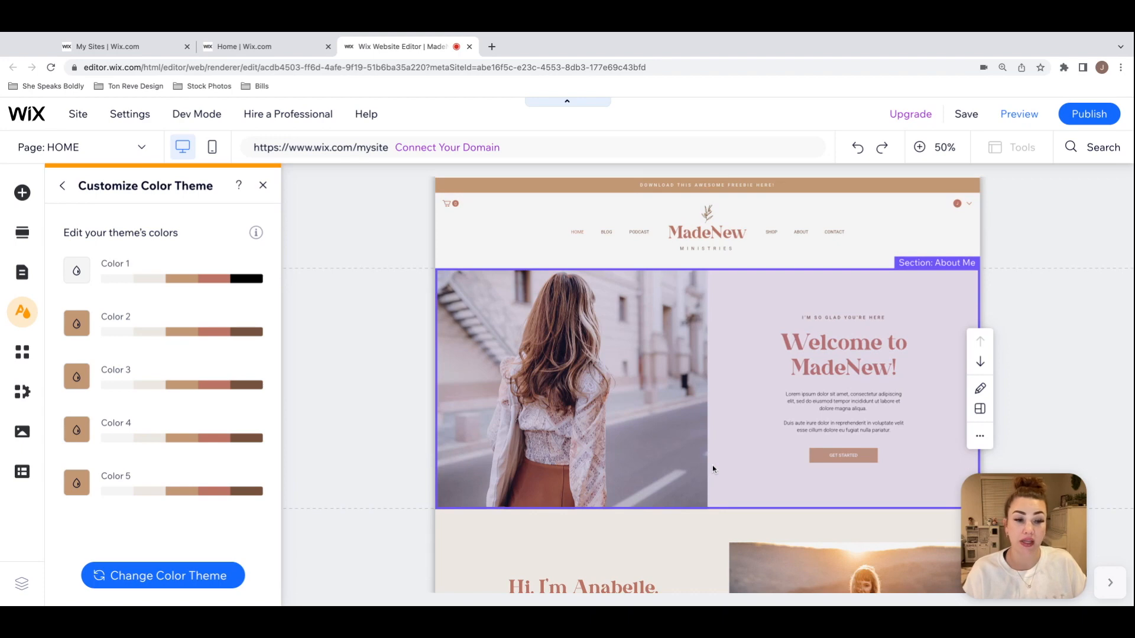
pyautogui.click(62, 186)
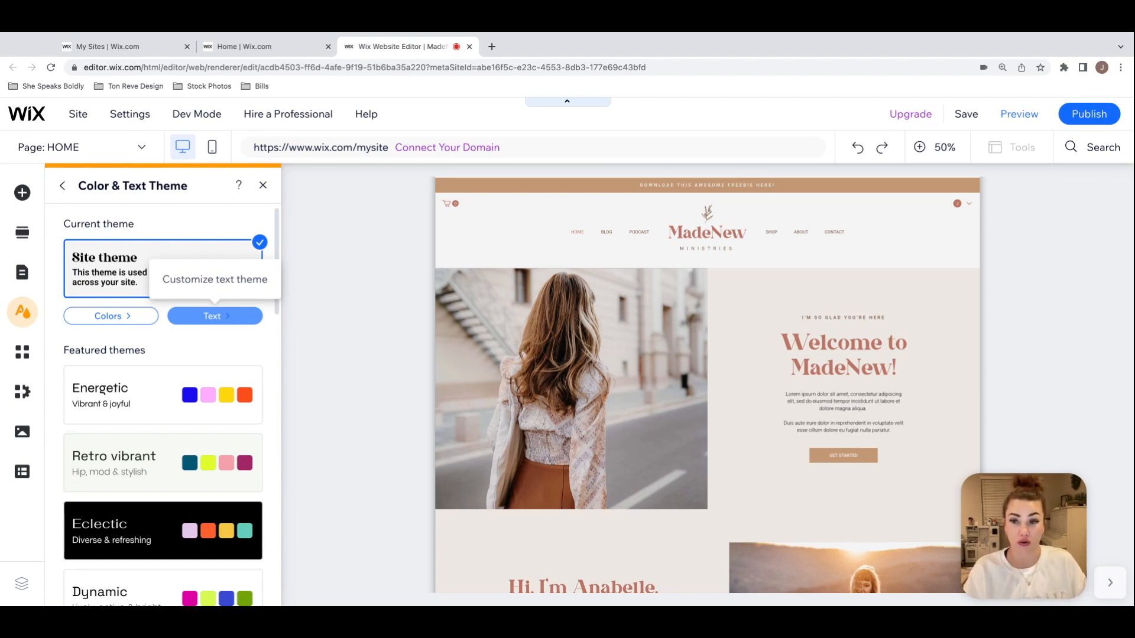
# Step: Check the current theme's text styles and revisit its color shades, ending at the Color & Text Theme overview
pyautogui.click(215, 315)
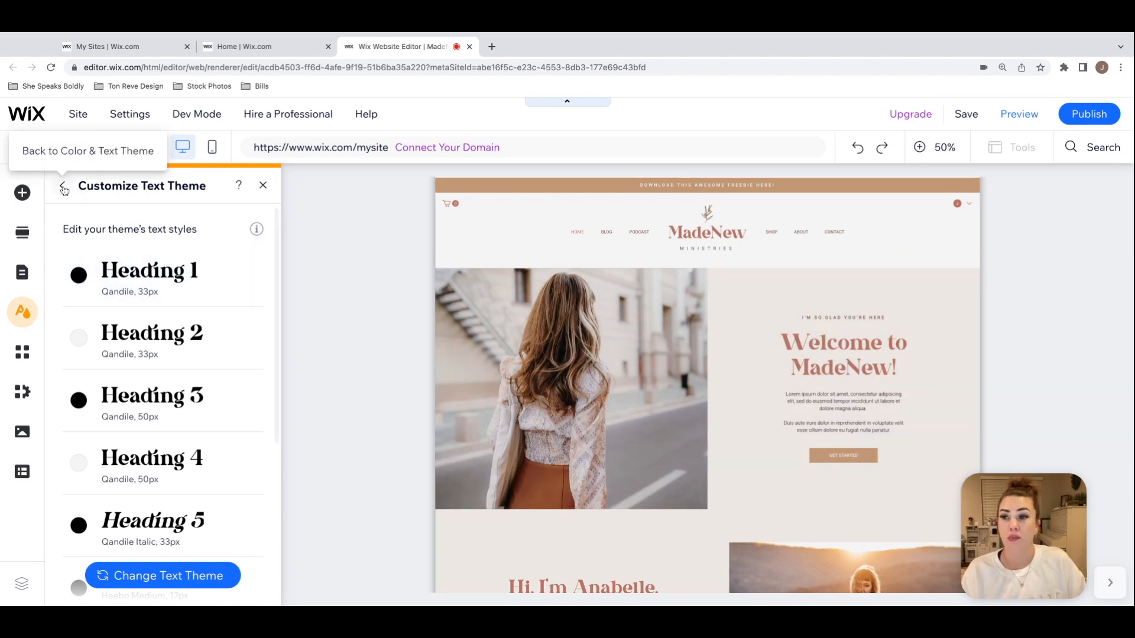
pyautogui.click(62, 186)
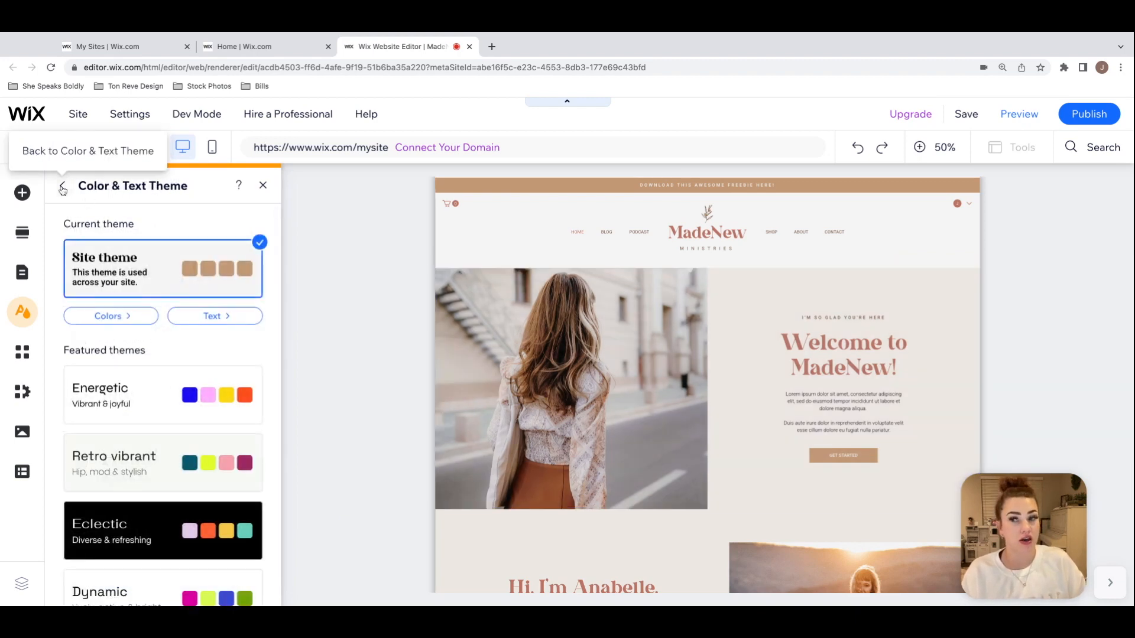
pyautogui.click(128, 323)
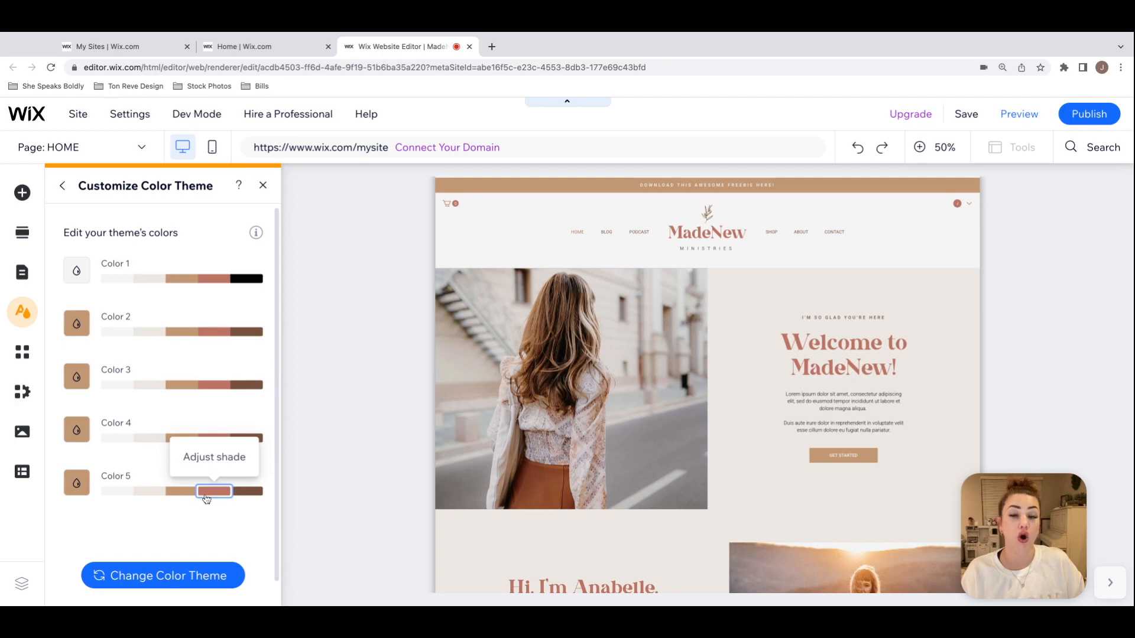
pyautogui.click(63, 186)
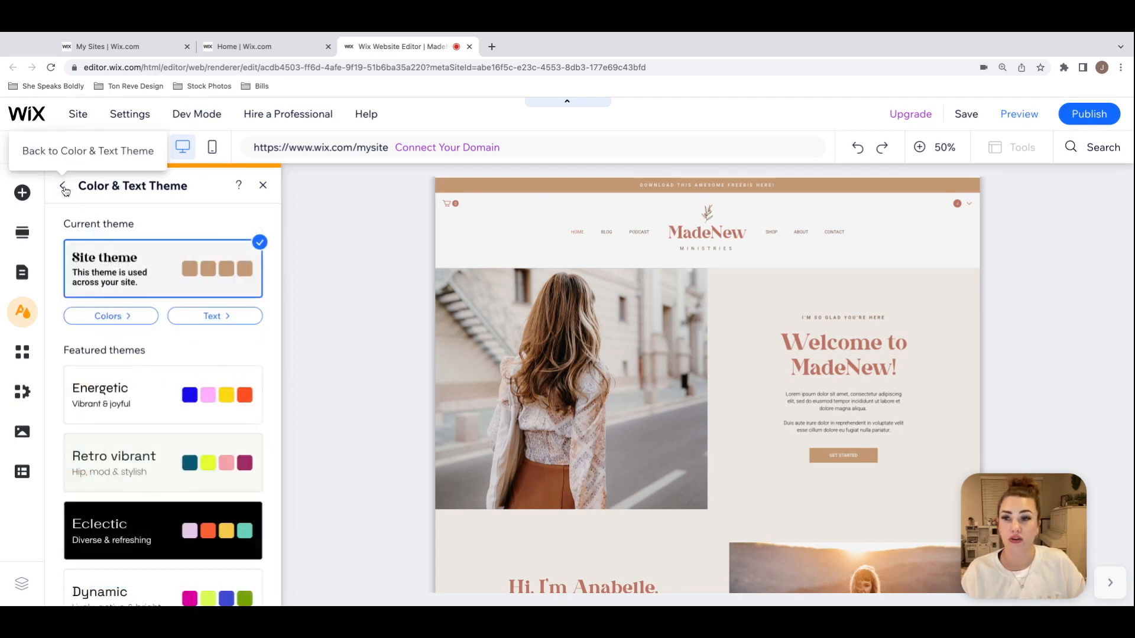
# Step: Look at the theme's text styles and the fonts offered for Heading 1, and close the theme settings without changes
pyautogui.click(235, 316)
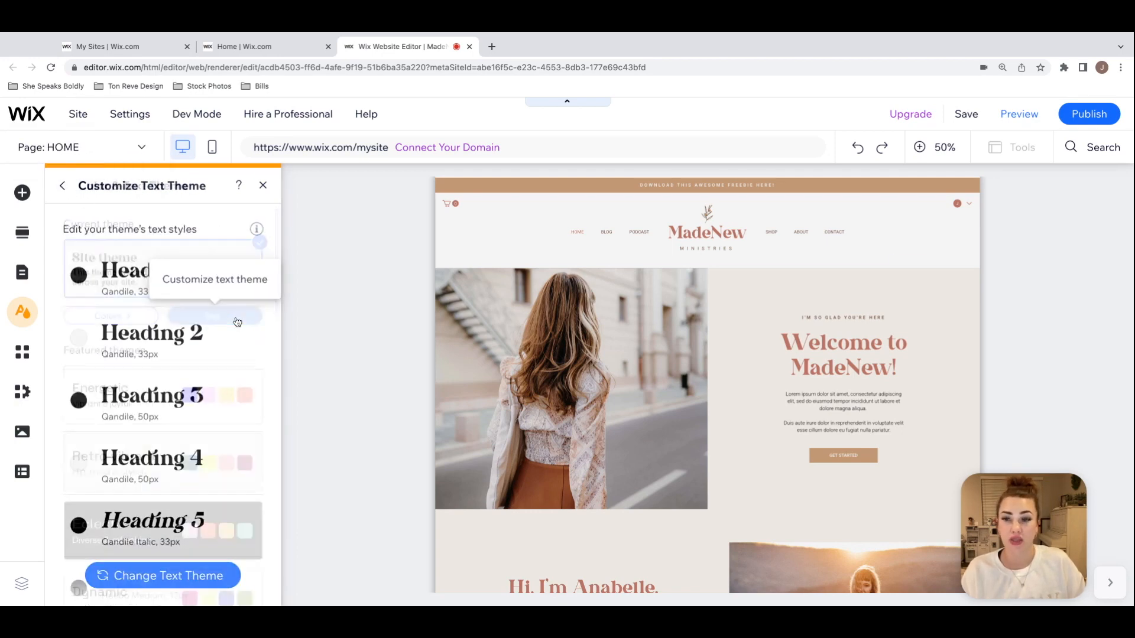
pyautogui.moveTo(246, 285)
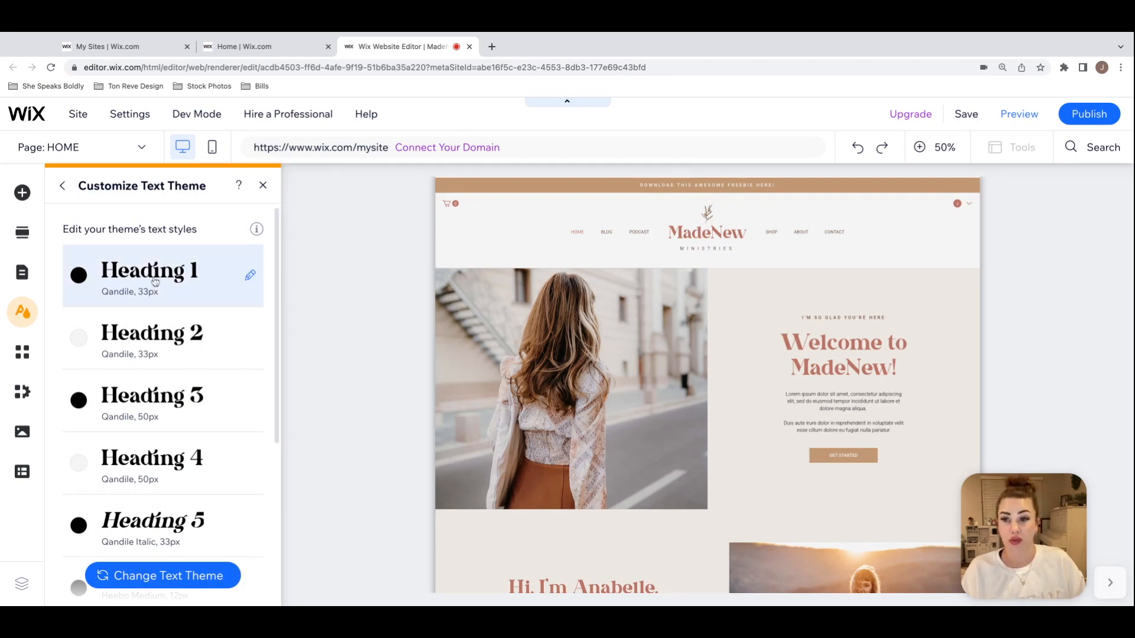
pyautogui.click(250, 278)
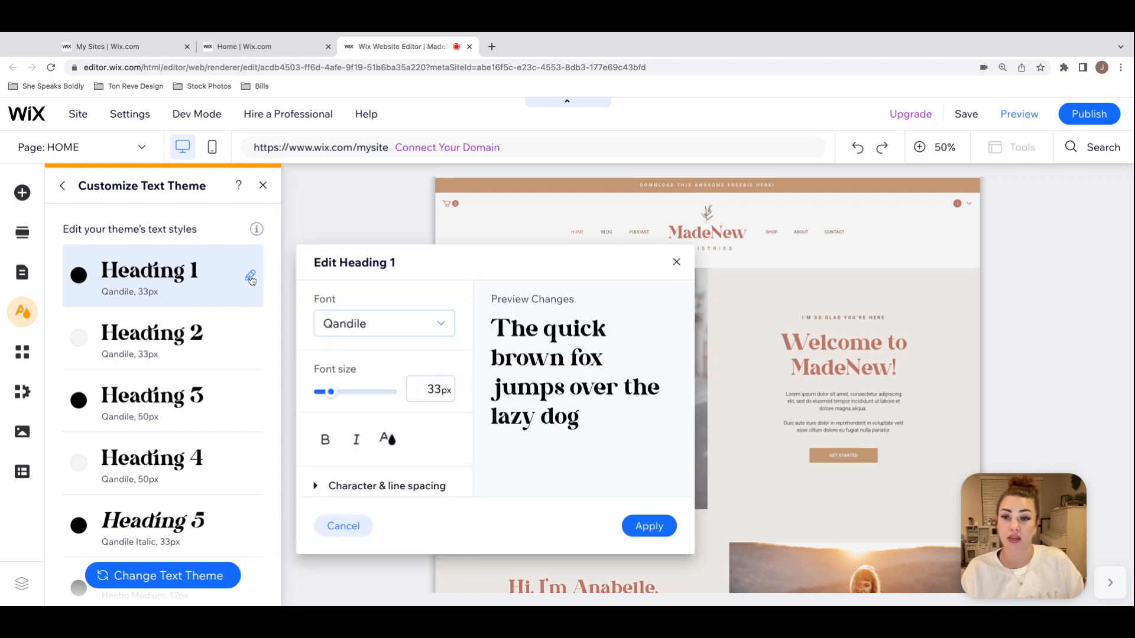
pyautogui.click(384, 324)
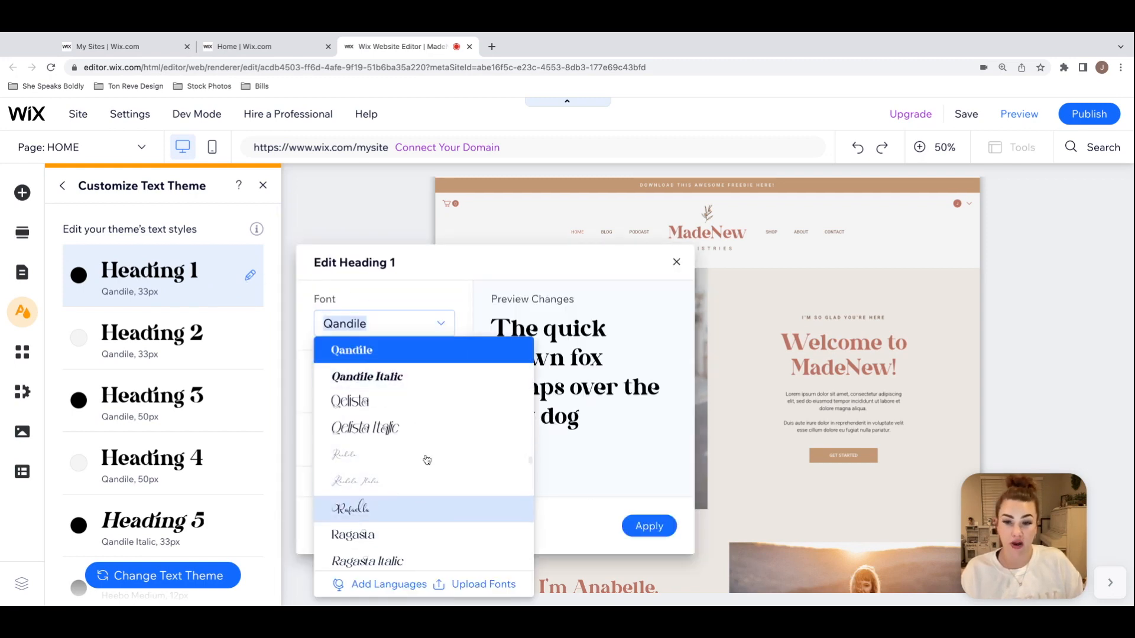
pyautogui.click(632, 257)
pyautogui.click(676, 262)
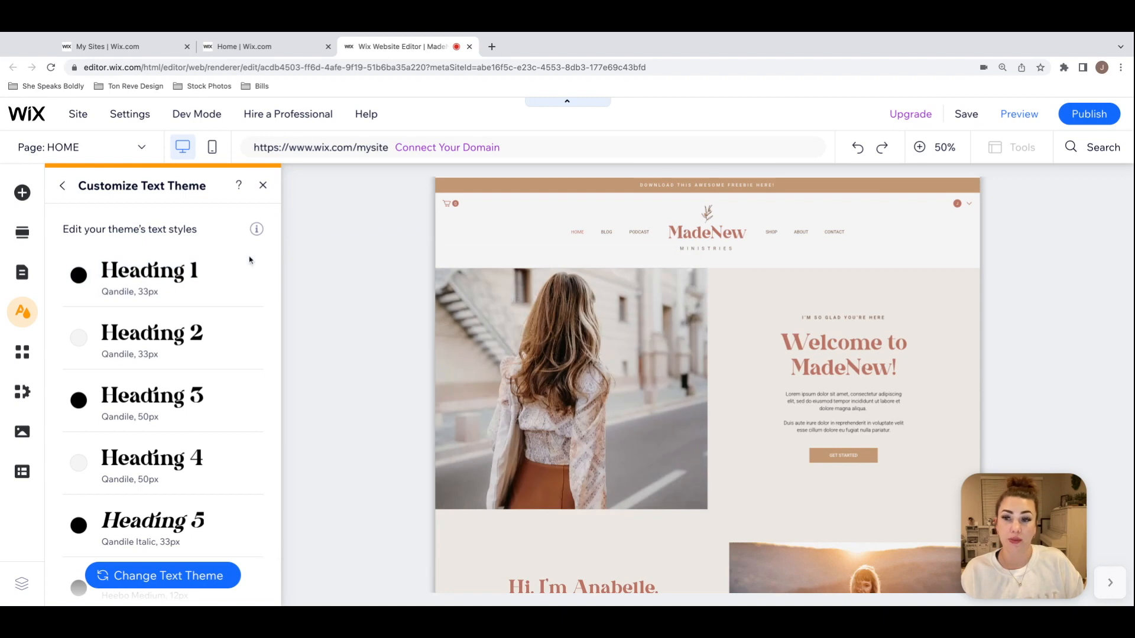
pyautogui.click(63, 188)
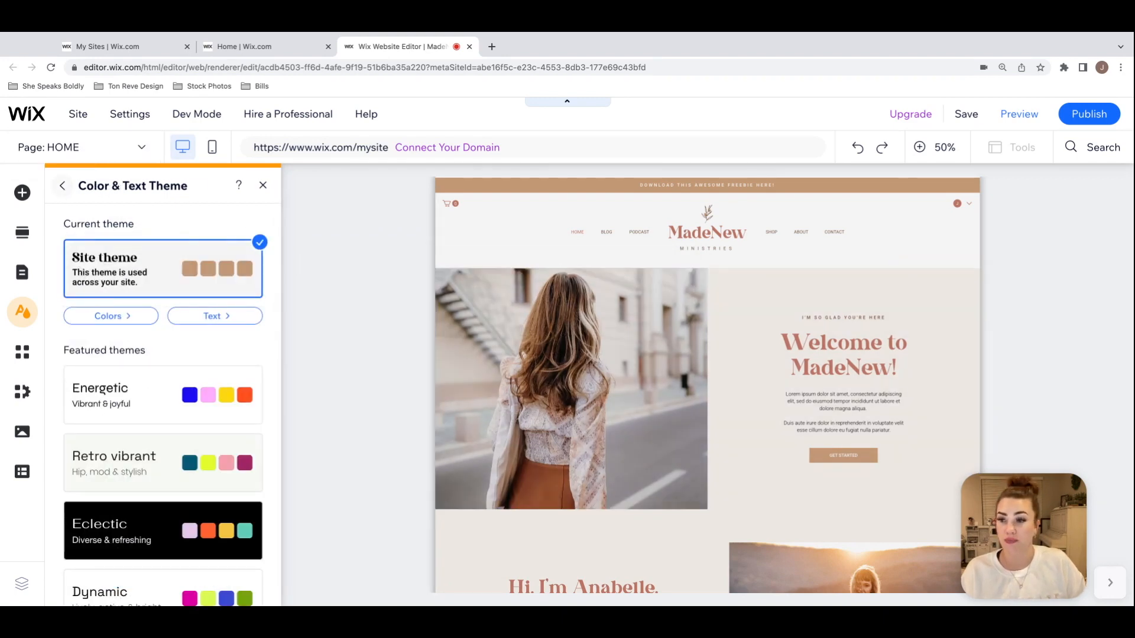
pyautogui.click(262, 185)
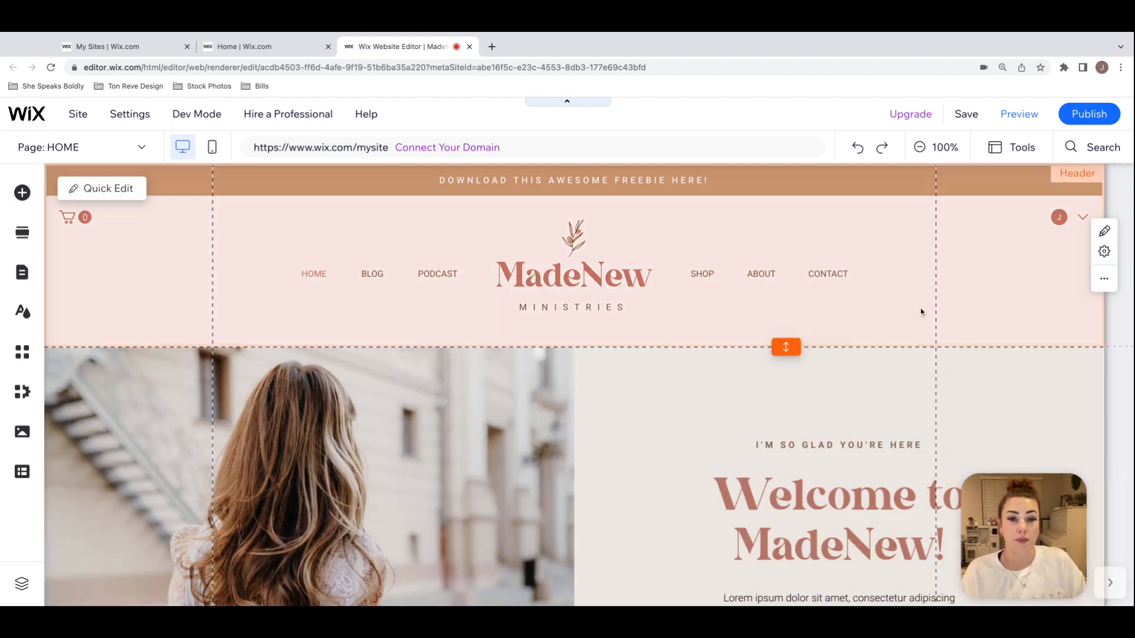
# Step: Examine the home page's header strips, including the freebie announcement bar, and the list of site pages
pyautogui.scroll(-5, 920, 311)
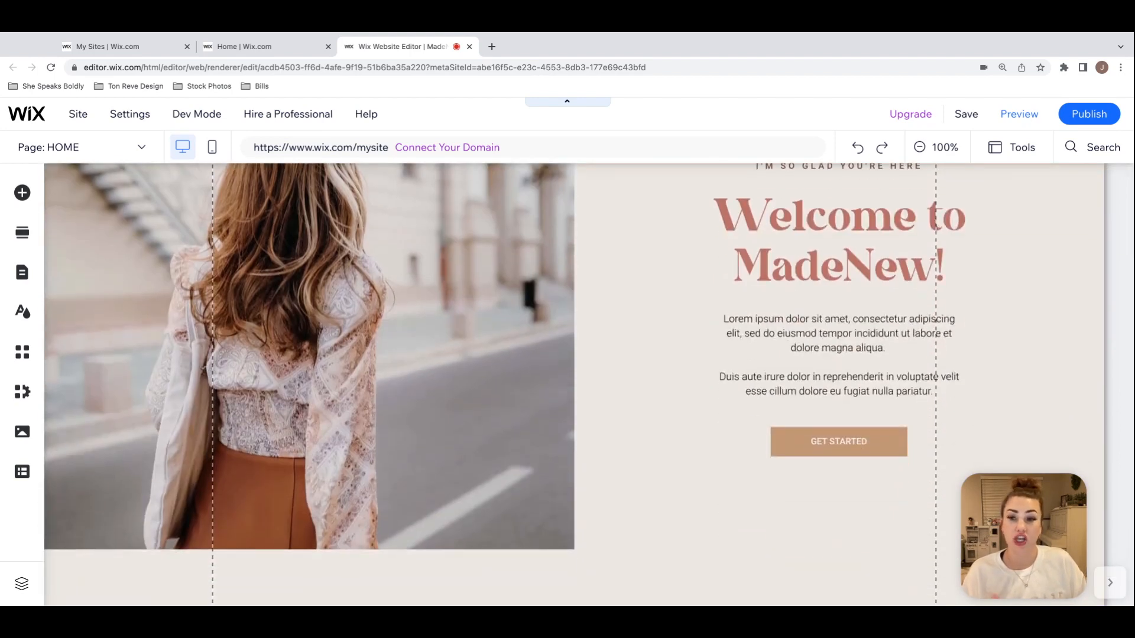
pyautogui.scroll(5, 573, 384)
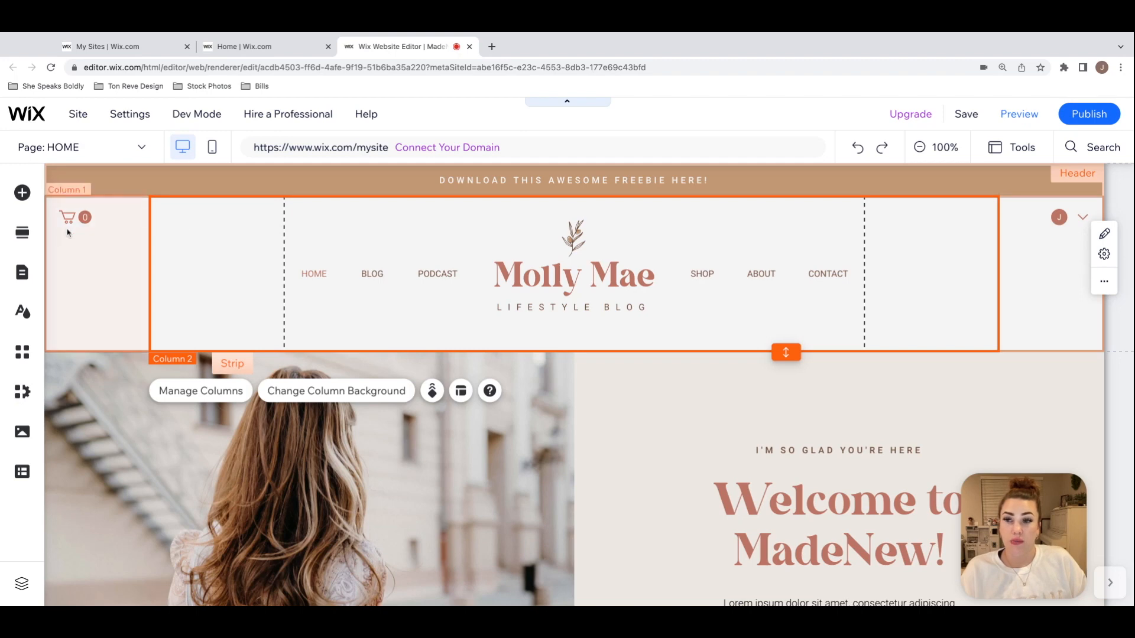
pyautogui.click(152, 178)
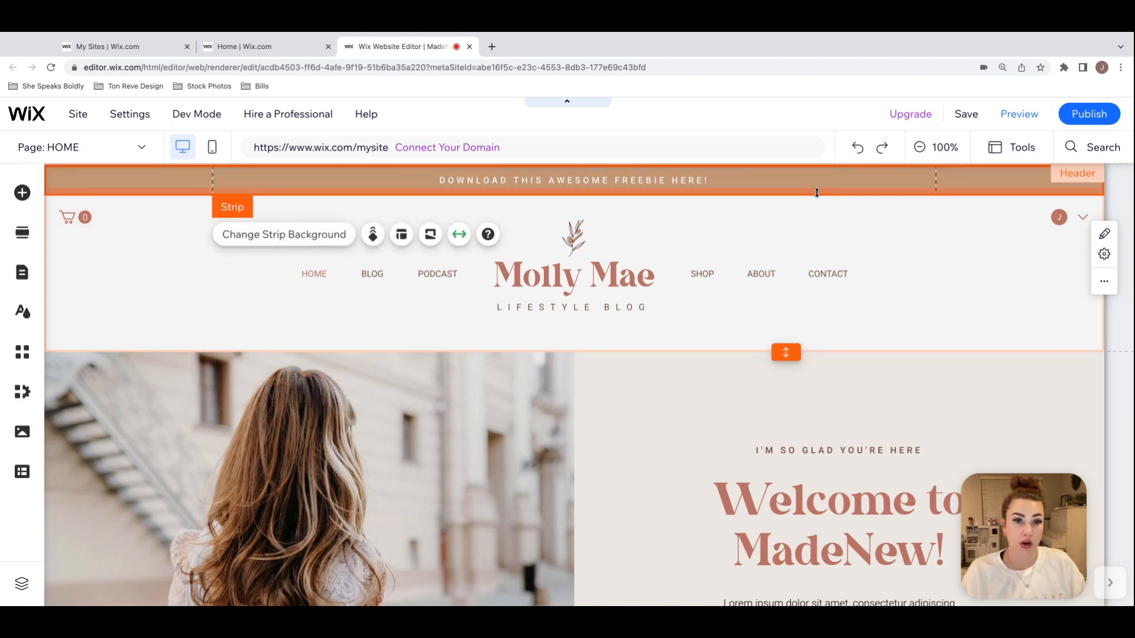
pyautogui.click(853, 220)
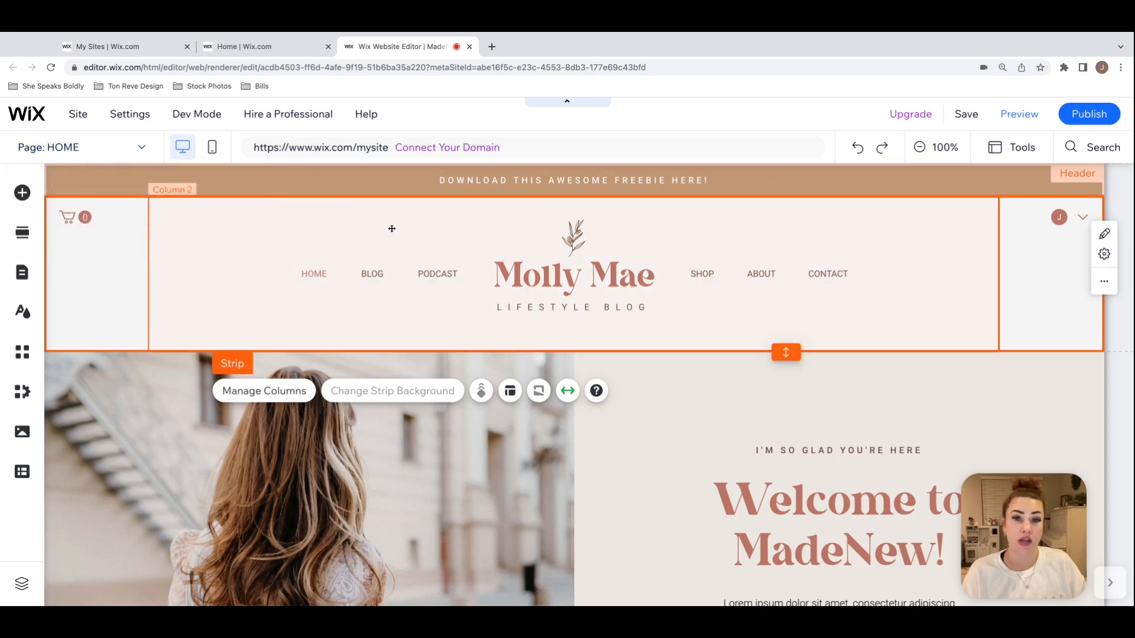
pyautogui.click(143, 149)
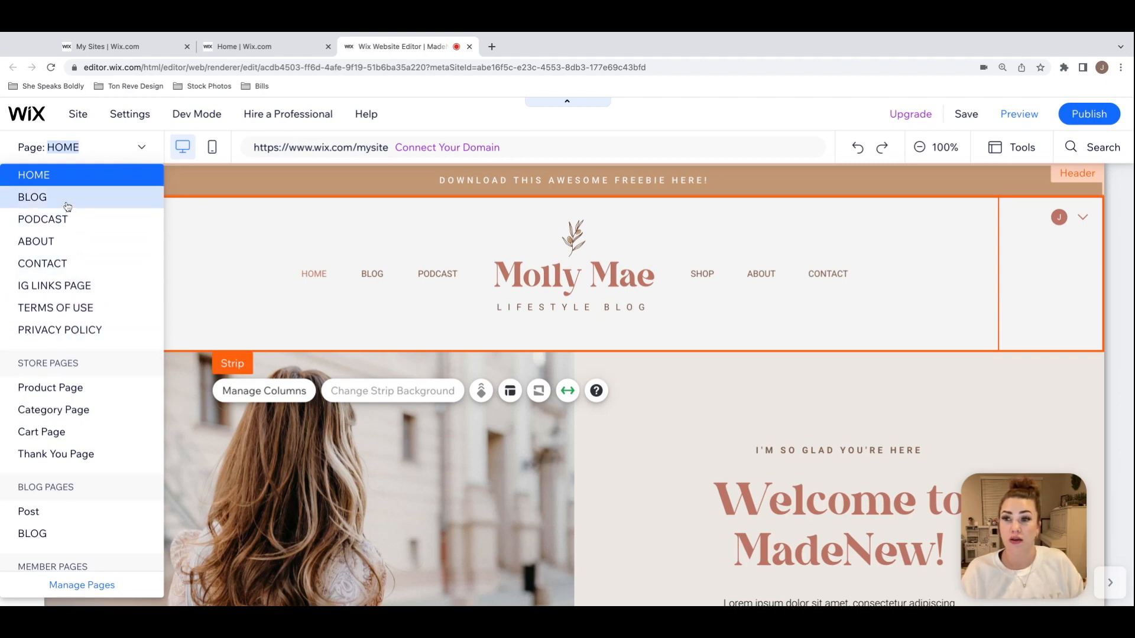
pyautogui.click(238, 215)
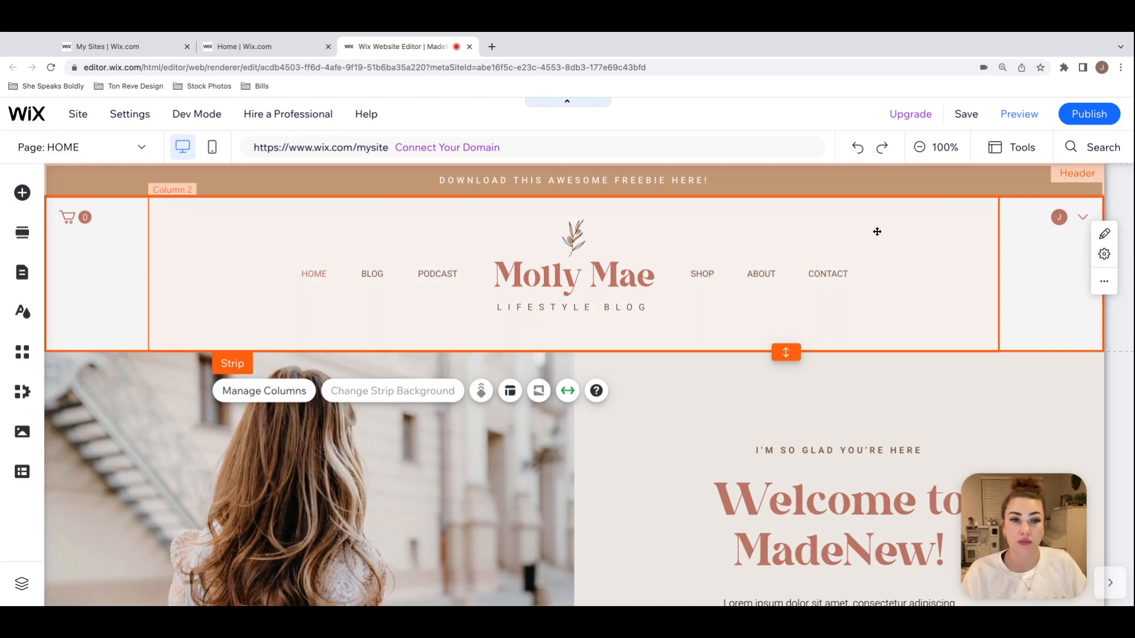
# Step: Inspect the header's navigation column, the cart column and the Login Bar with its surrounding column
pyautogui.click(921, 229)
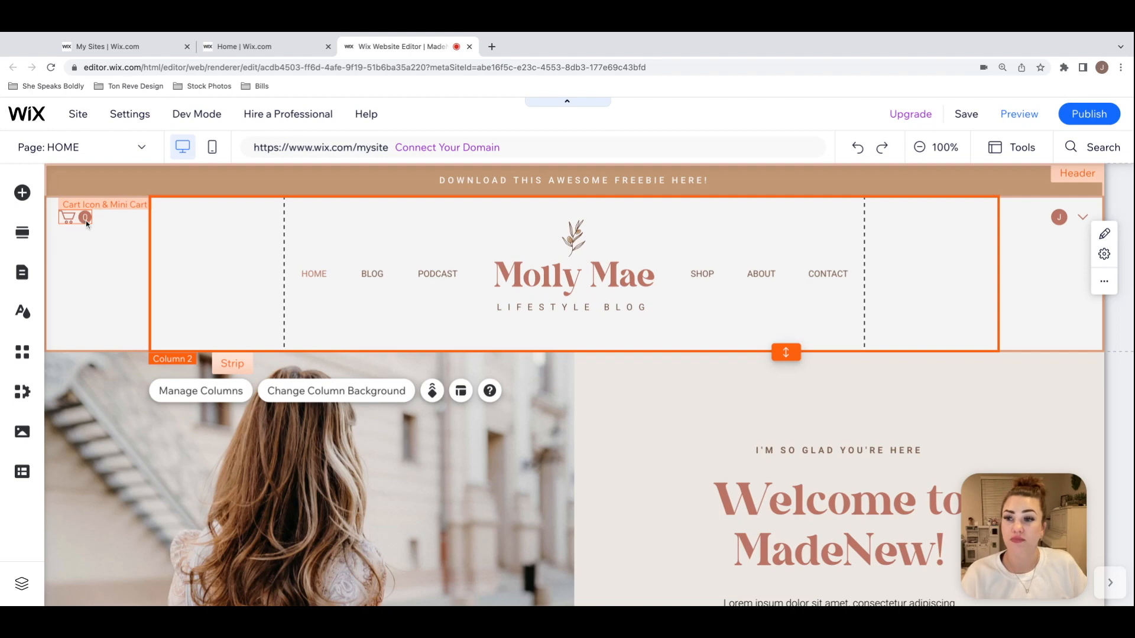
pyautogui.click(110, 267)
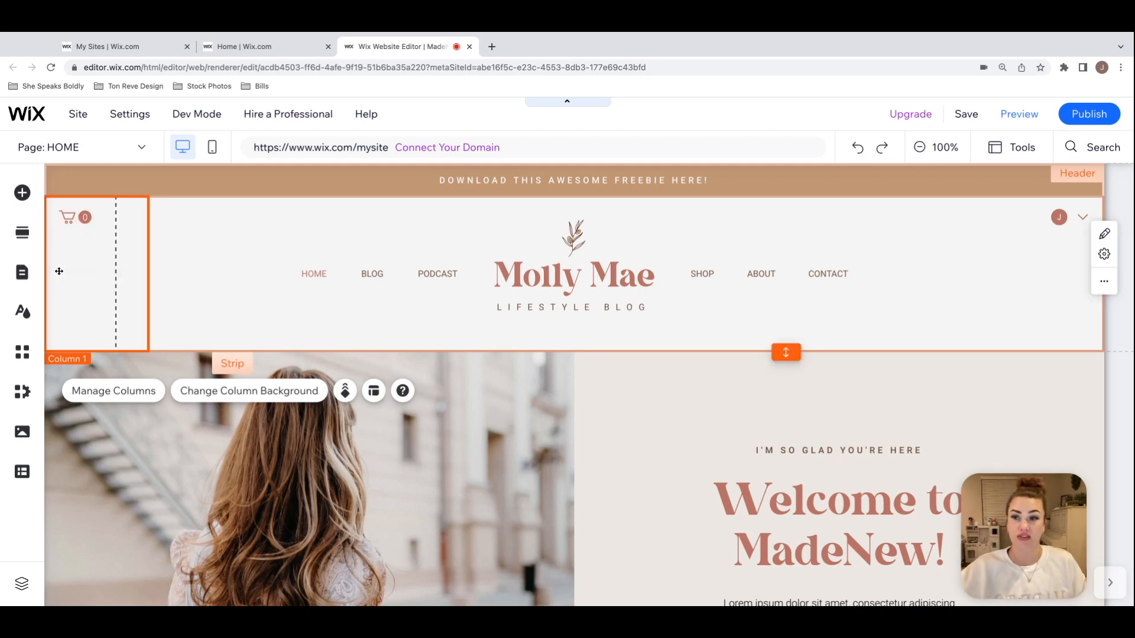
pyautogui.click(1068, 218)
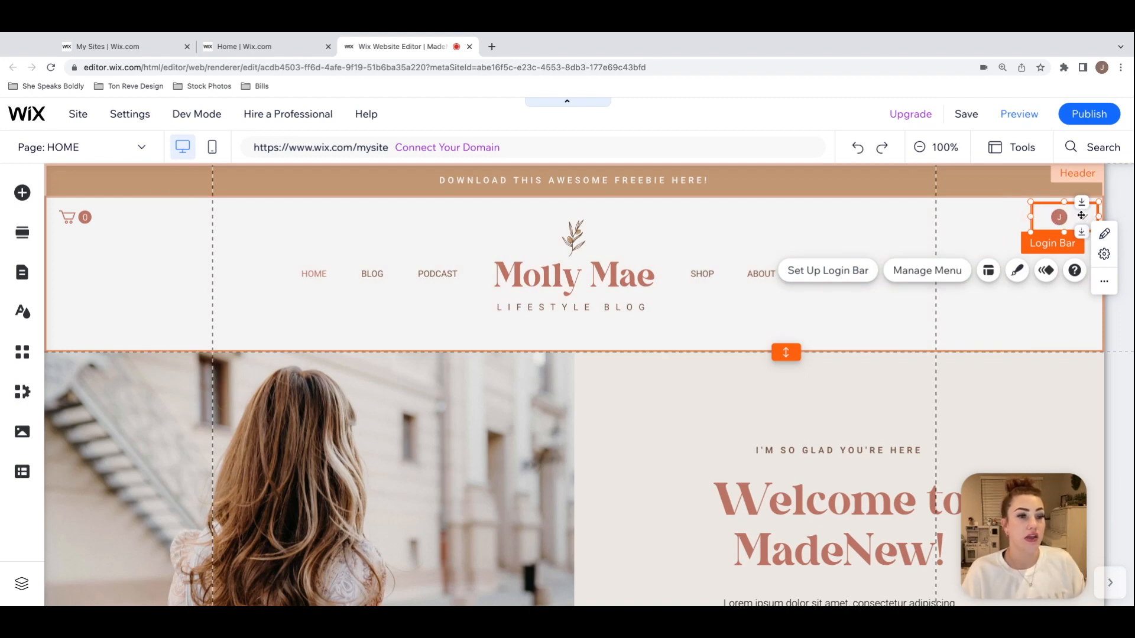
pyautogui.click(1009, 231)
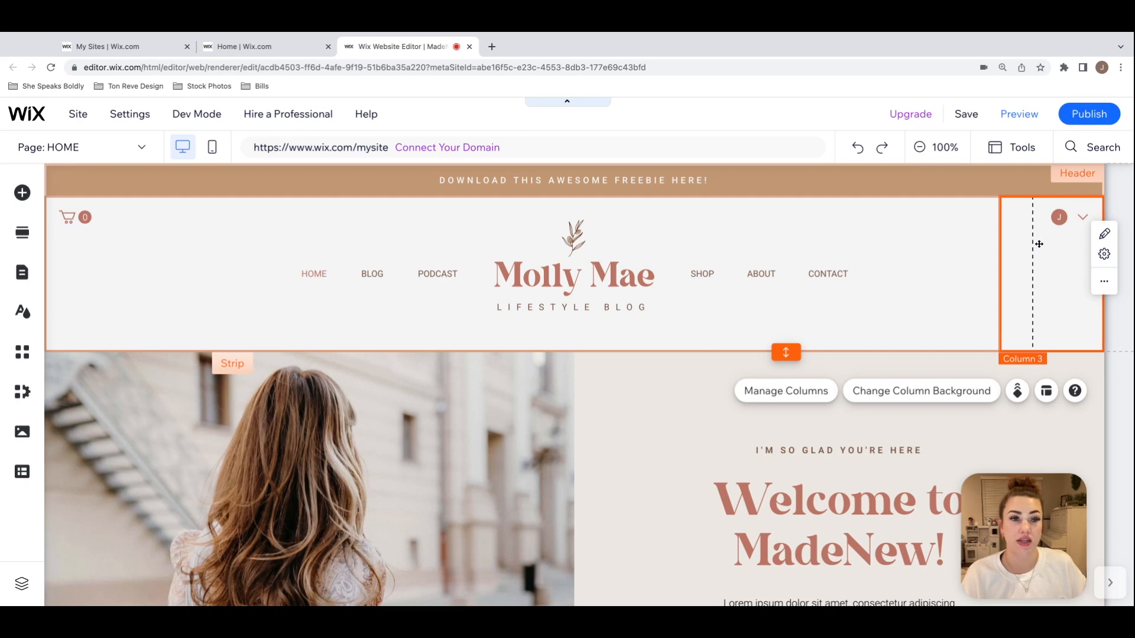
pyautogui.click(968, 232)
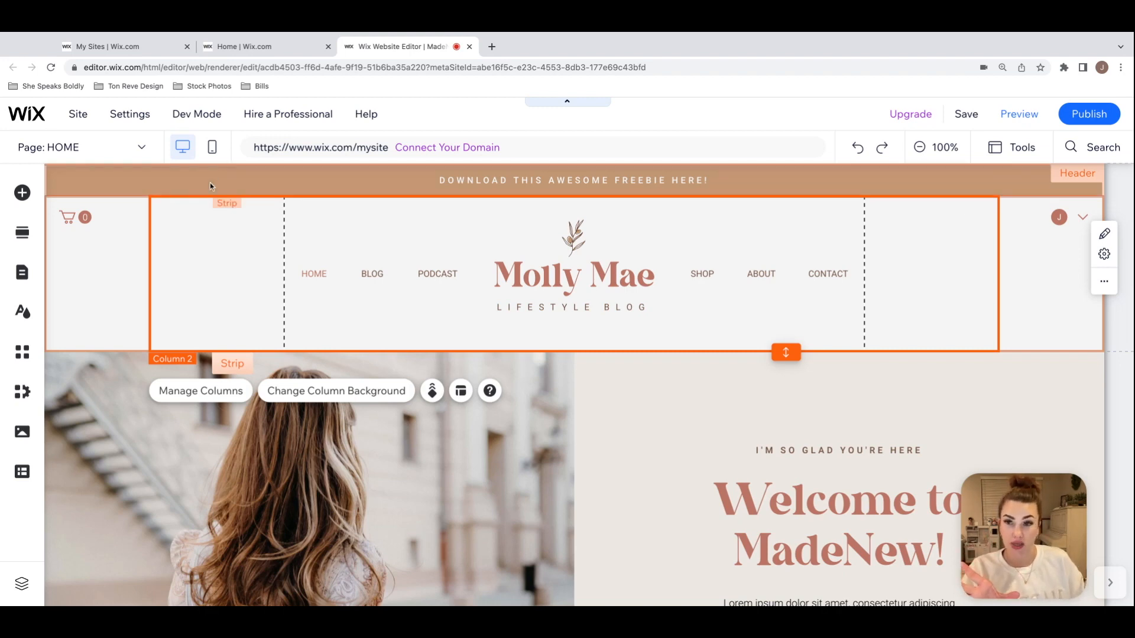
# Step: Select each of the three columns of the header's navigation strip in turn to see how it is divided
pyautogui.click(1051, 275)
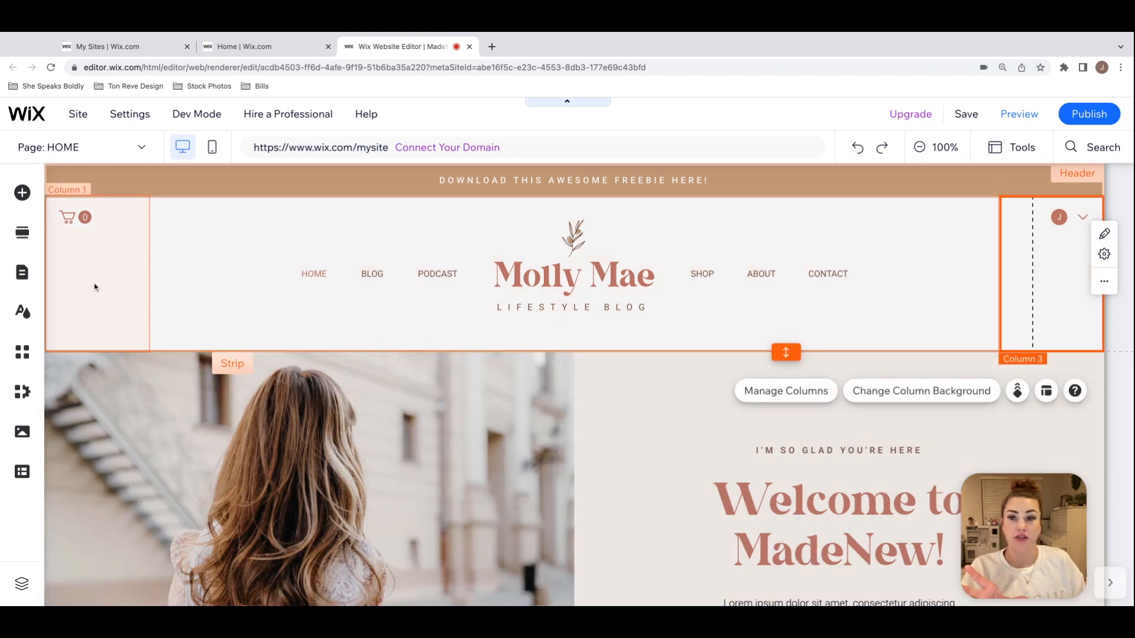
pyautogui.click(74, 287)
pyautogui.click(382, 236)
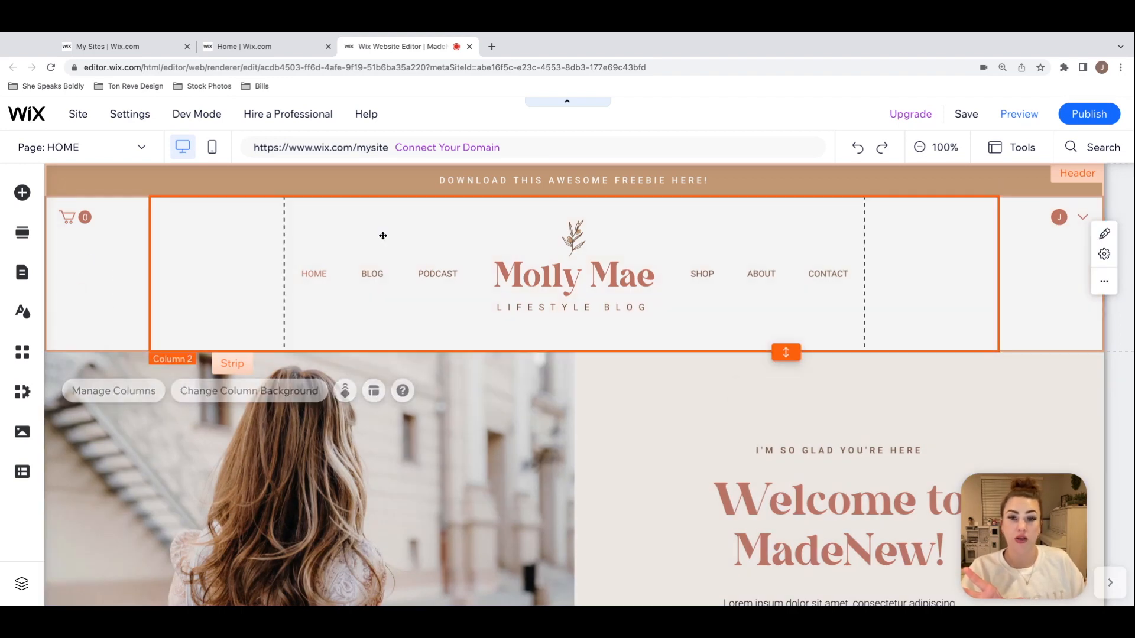
pyautogui.click(1046, 243)
# Step: Open the background color choices for the header's middle column, keeping the color picker clear of the background settings
pyautogui.click(708, 217)
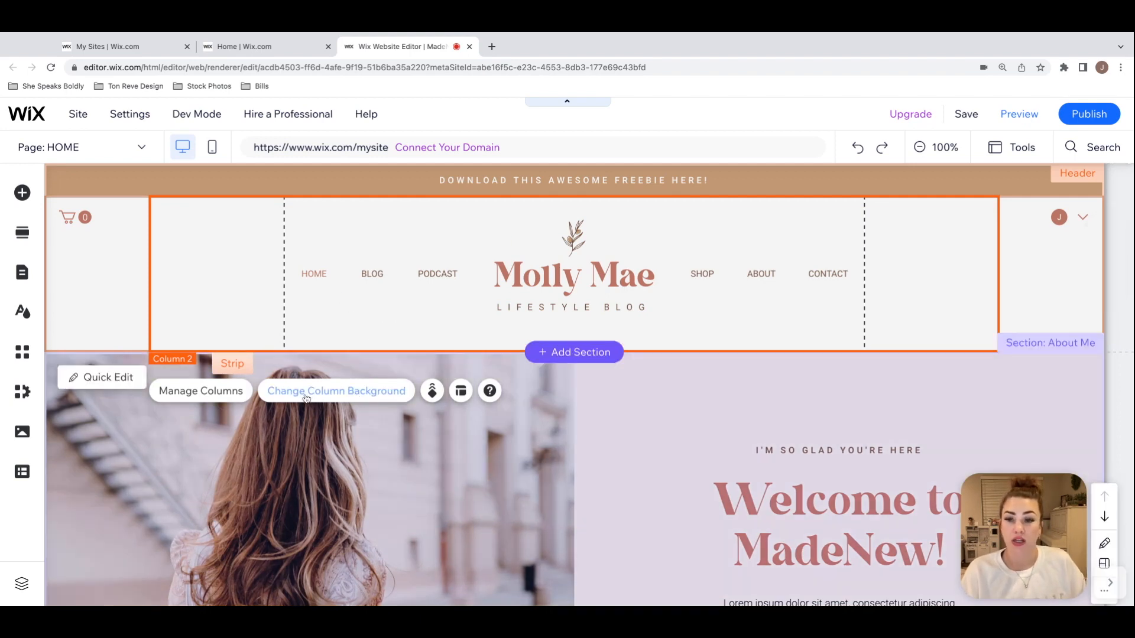
pyautogui.click(373, 393)
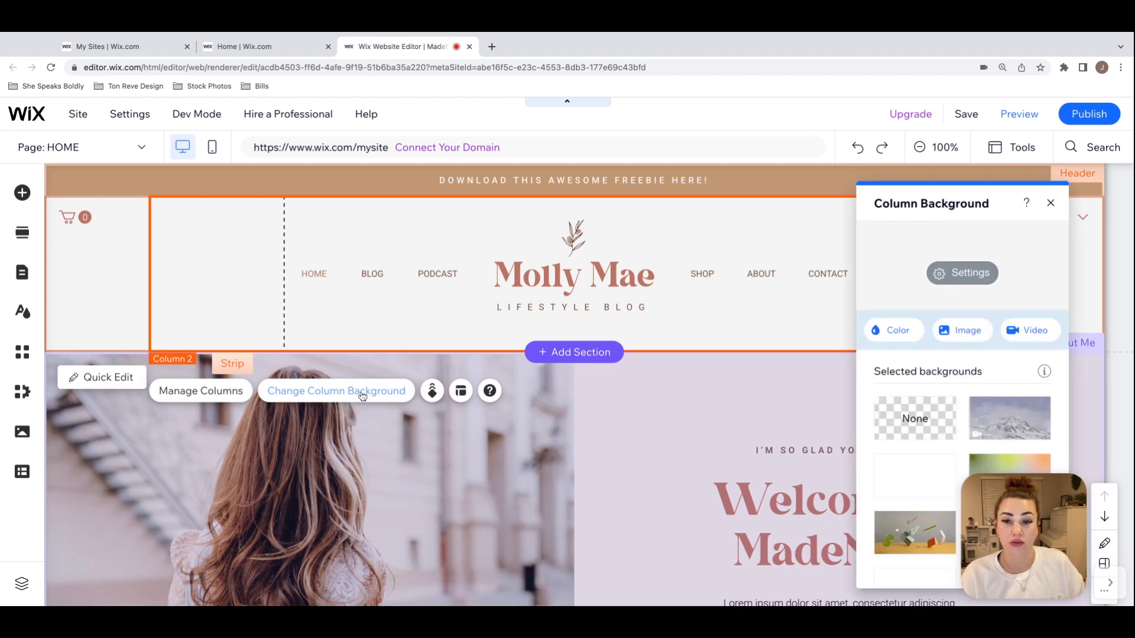
pyautogui.click(897, 330)
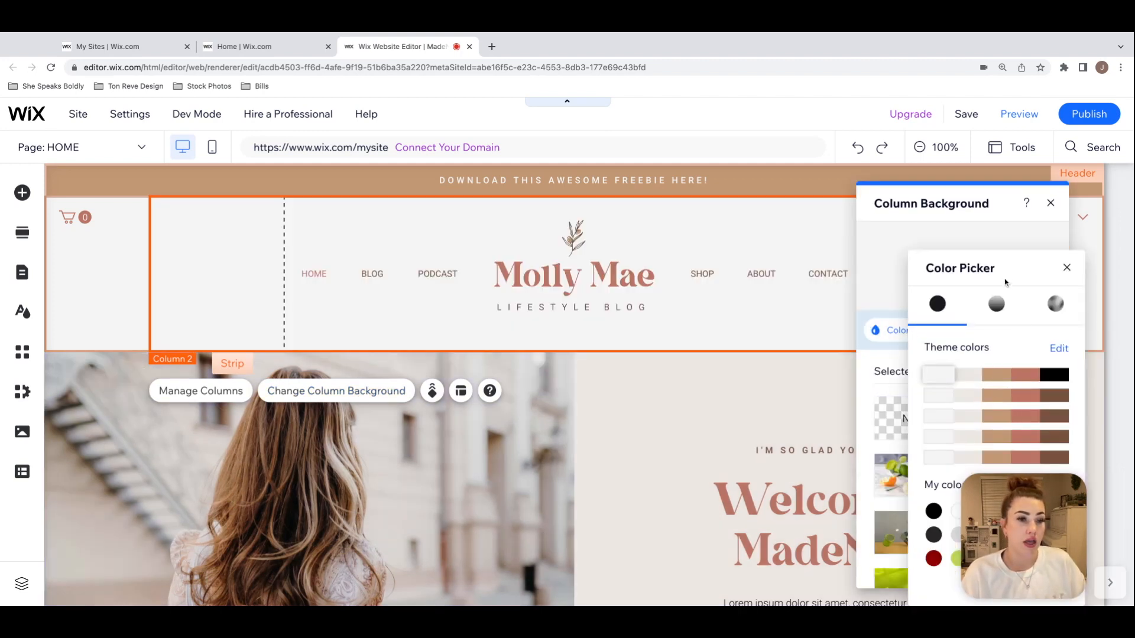
pyautogui.moveTo(961, 277); pyautogui.dragTo(860, 197)
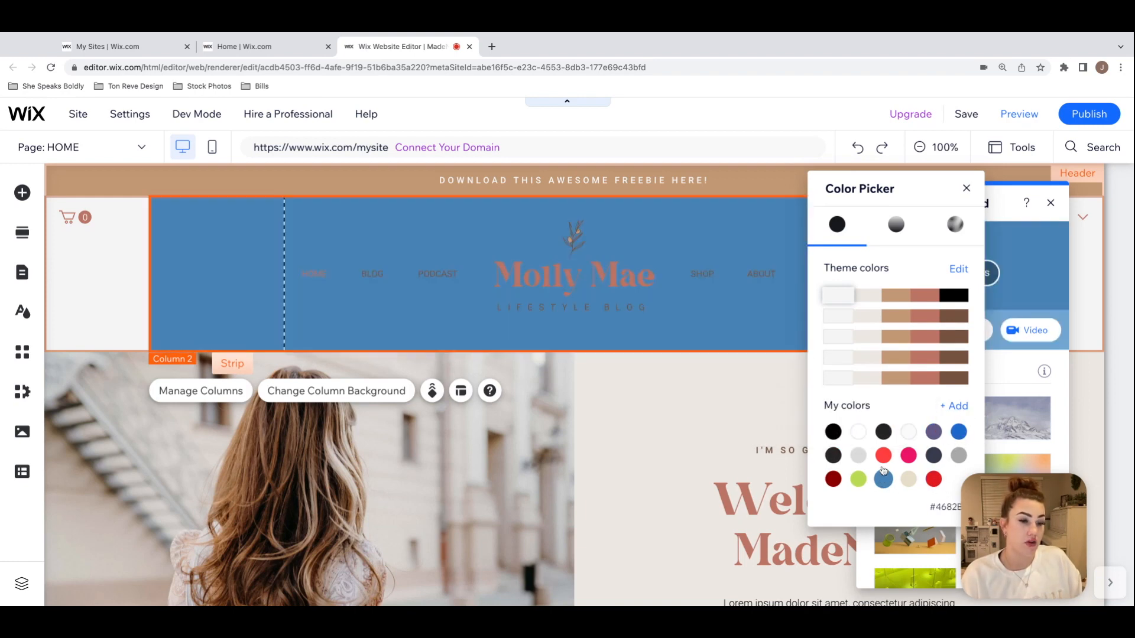
# Step: Try the custom color #A26A6A as the background of the header's middle column
pyautogui.click(957, 407)
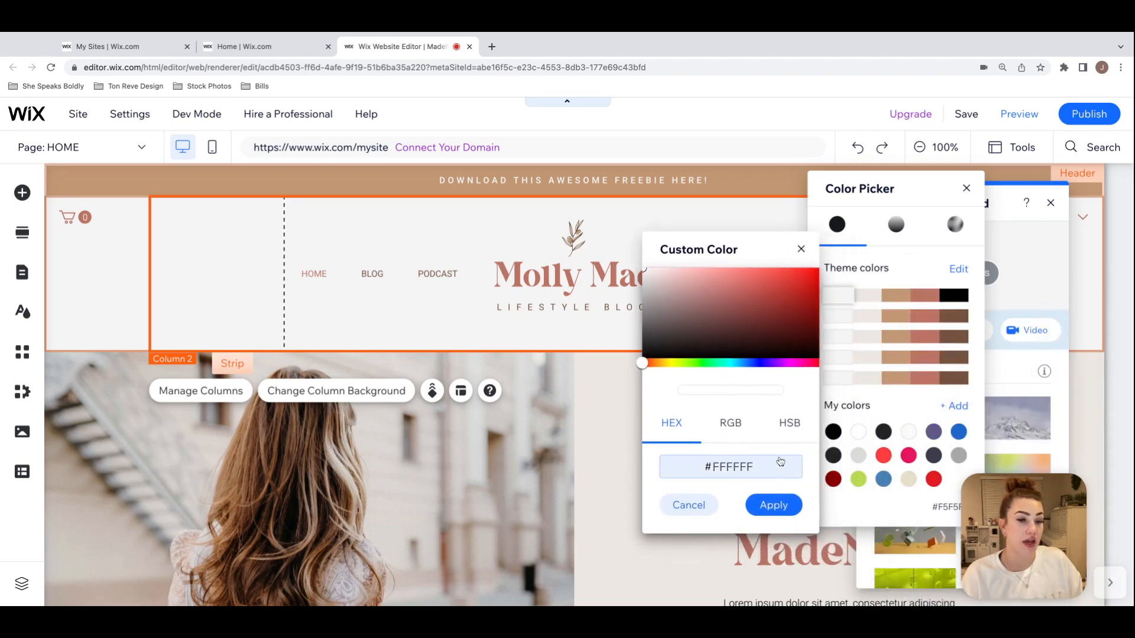
pyautogui.moveTo(731, 253); pyautogui.dragTo(889, 250)
pyautogui.moveTo(849, 285)
pyautogui.mouseDown()
pyautogui.moveTo(893, 297)
pyautogui.moveTo(860, 298)
pyautogui.mouseUp()
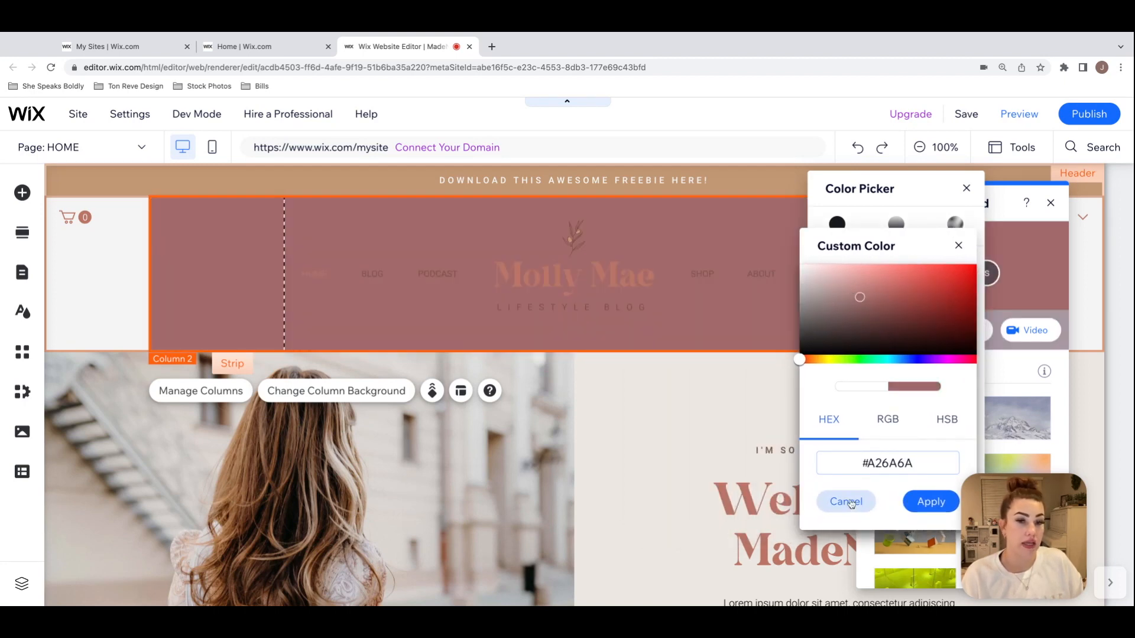
pyautogui.click(849, 503)
# Step: Set the header's middle column background to white (#FFFFFF) from the saved colors
pyautogui.click(859, 433)
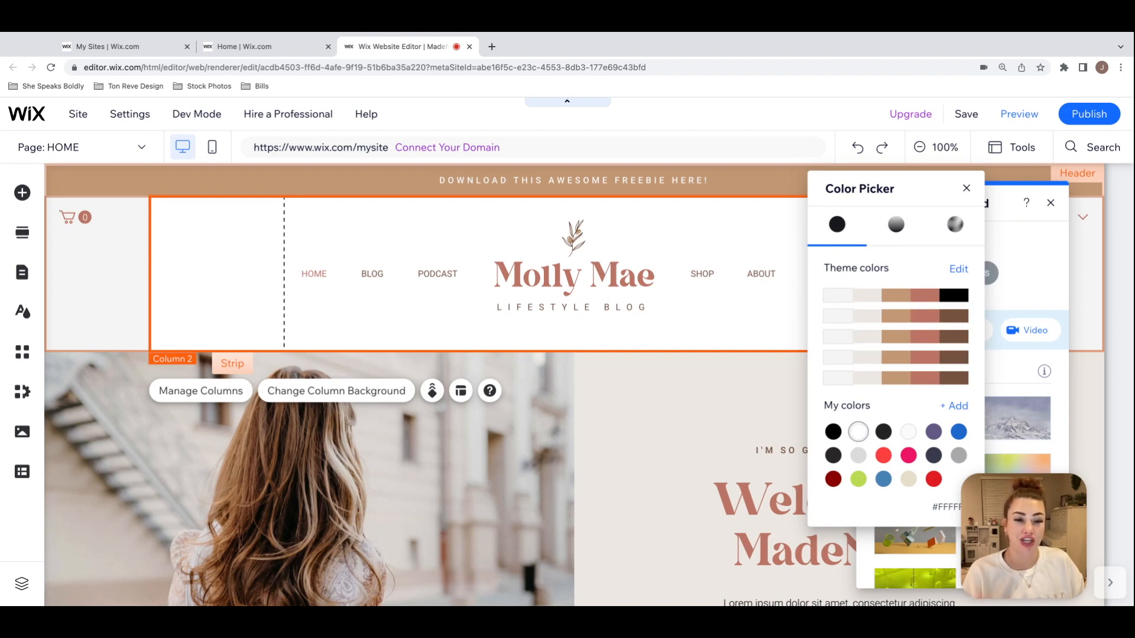
pyautogui.click(966, 188)
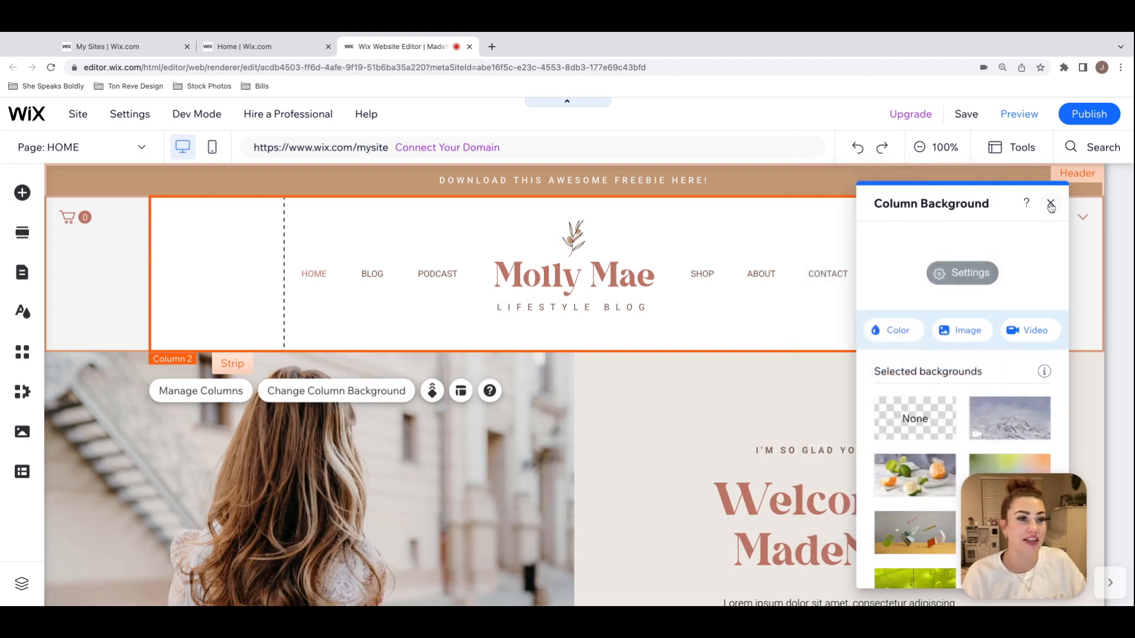
pyautogui.click(1051, 202)
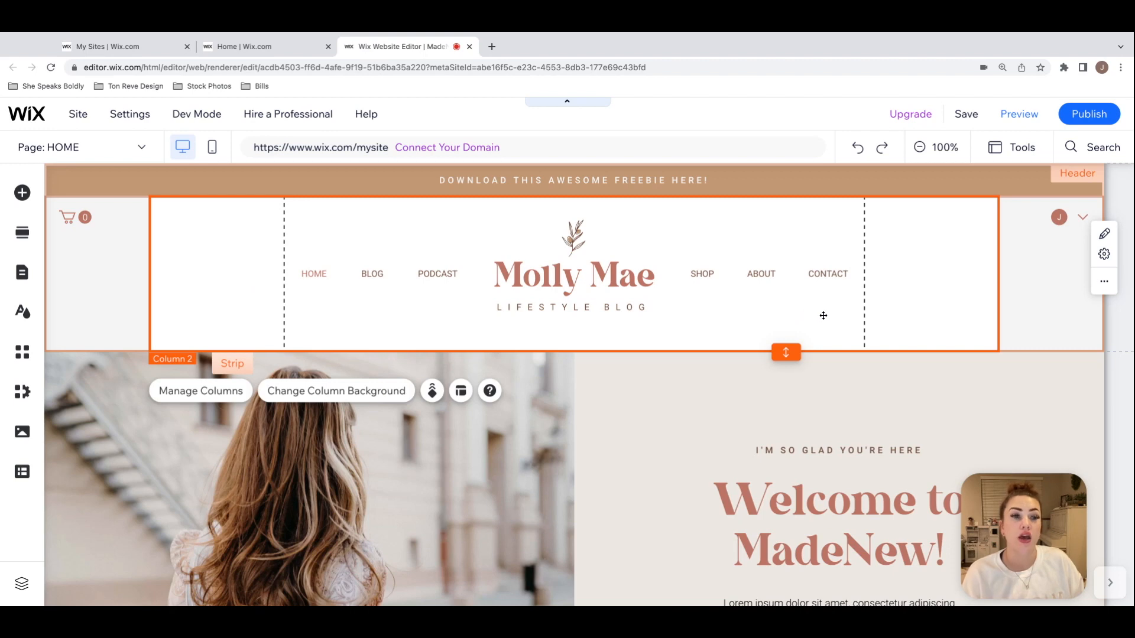
# Step: Set the background of the header column containing the Login Bar to white (#FFFFFF)
pyautogui.click(962, 386)
pyautogui.click(1044, 250)
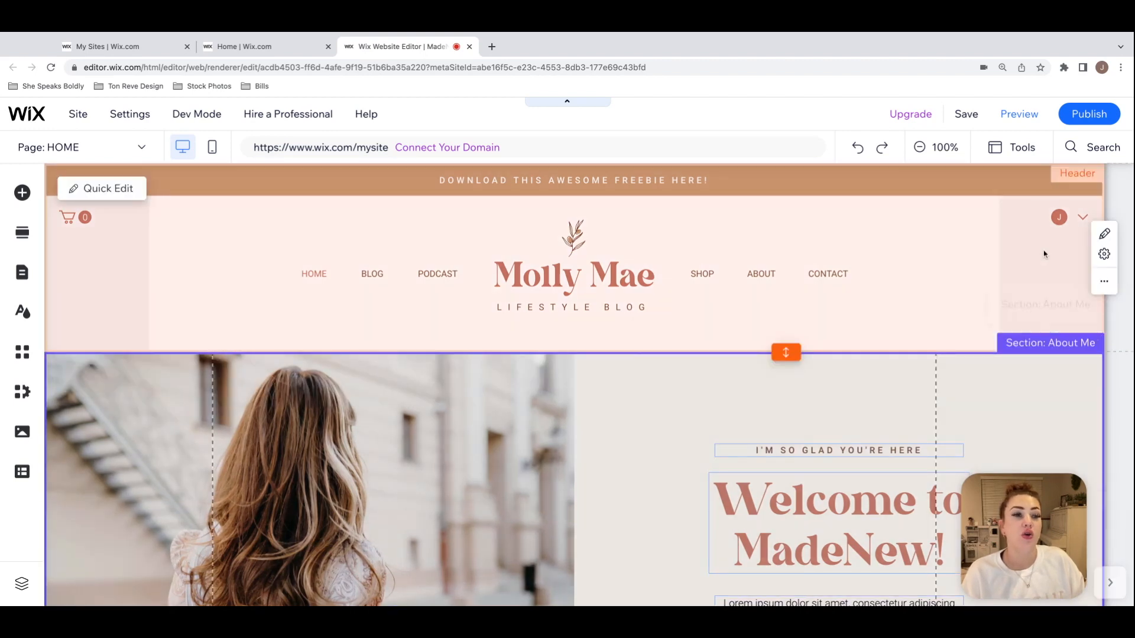
pyautogui.click(70, 275)
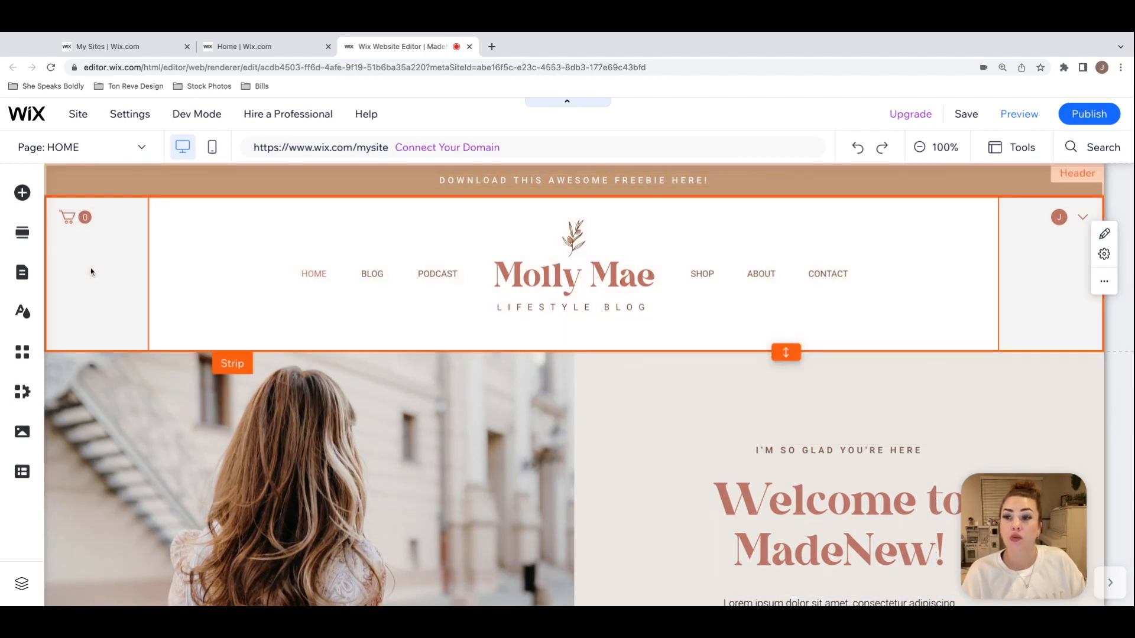
pyautogui.click(1048, 289)
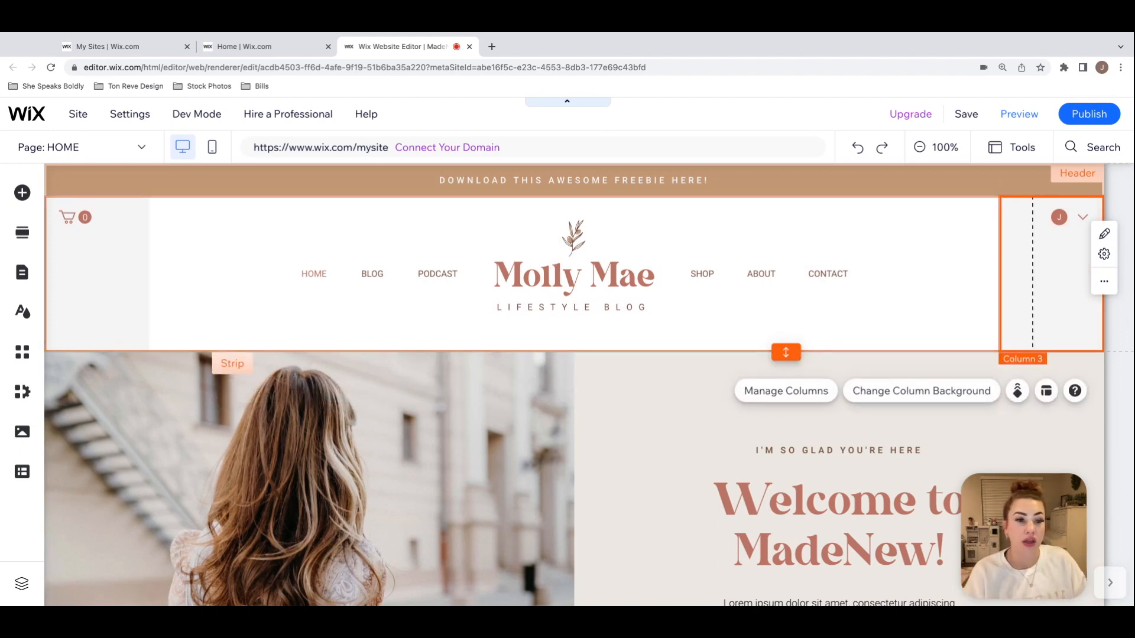
pyautogui.click(927, 397)
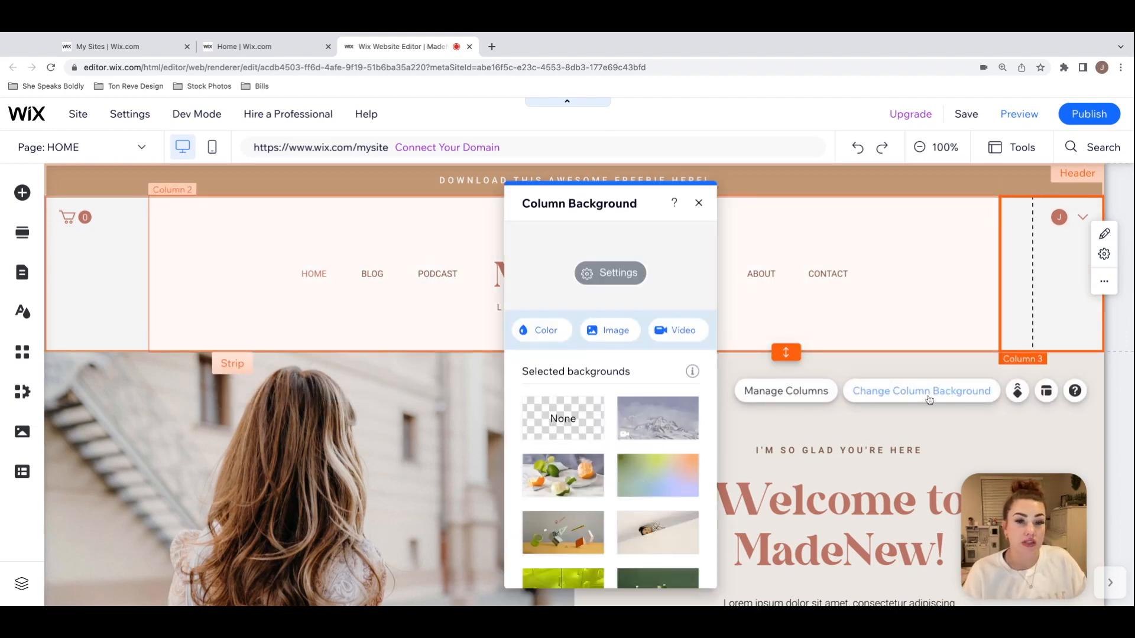
pyautogui.click(538, 330)
pyautogui.click(597, 512)
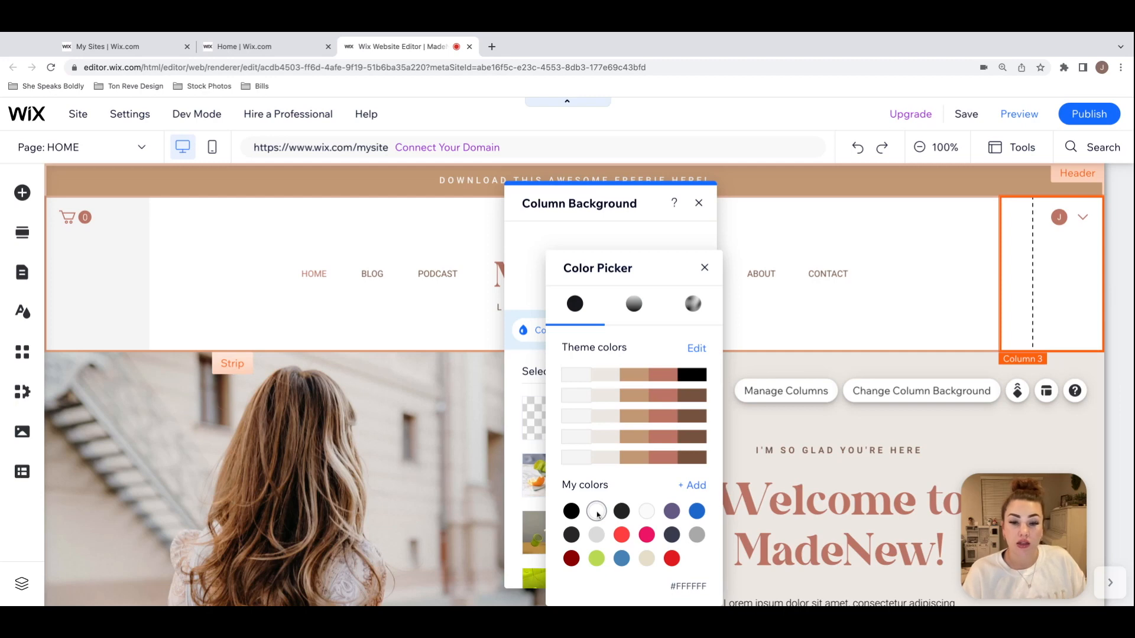
pyautogui.click(705, 269)
pyautogui.click(699, 203)
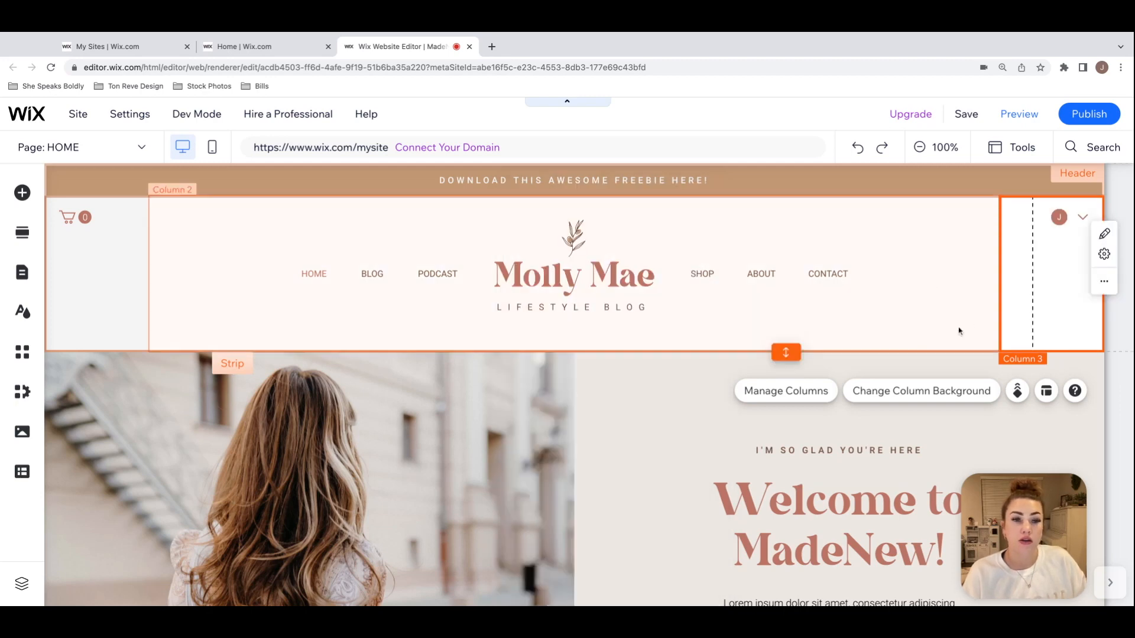
# Step: Set the background of the header column containing the shopping cart to white (#FFFFFF) from the saved colors
pyautogui.click(101, 312)
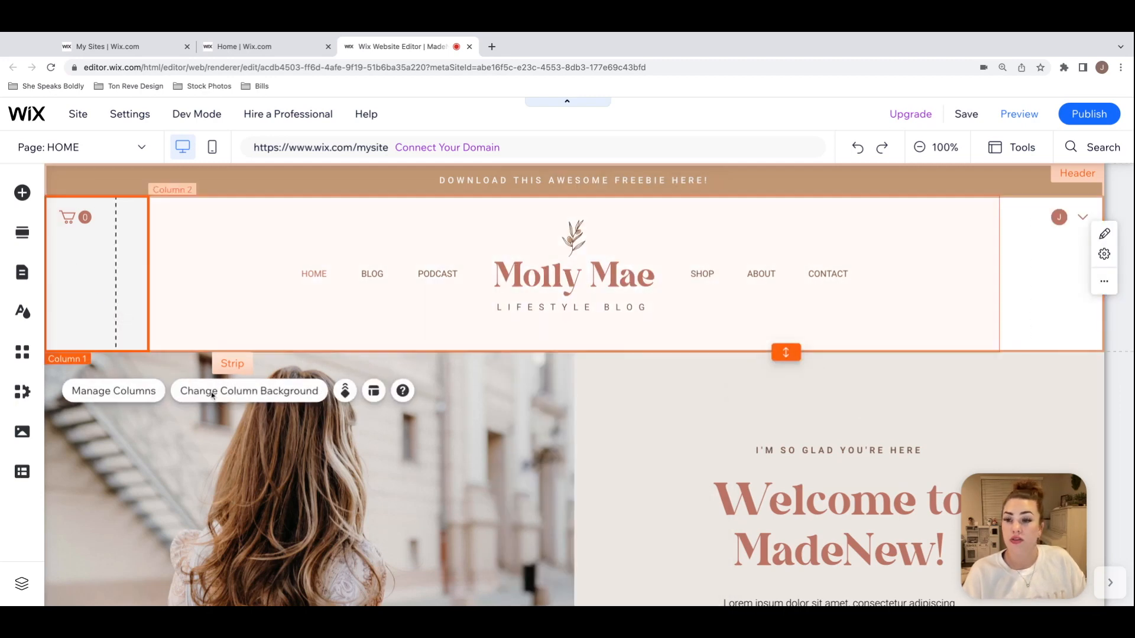
pyautogui.click(226, 399)
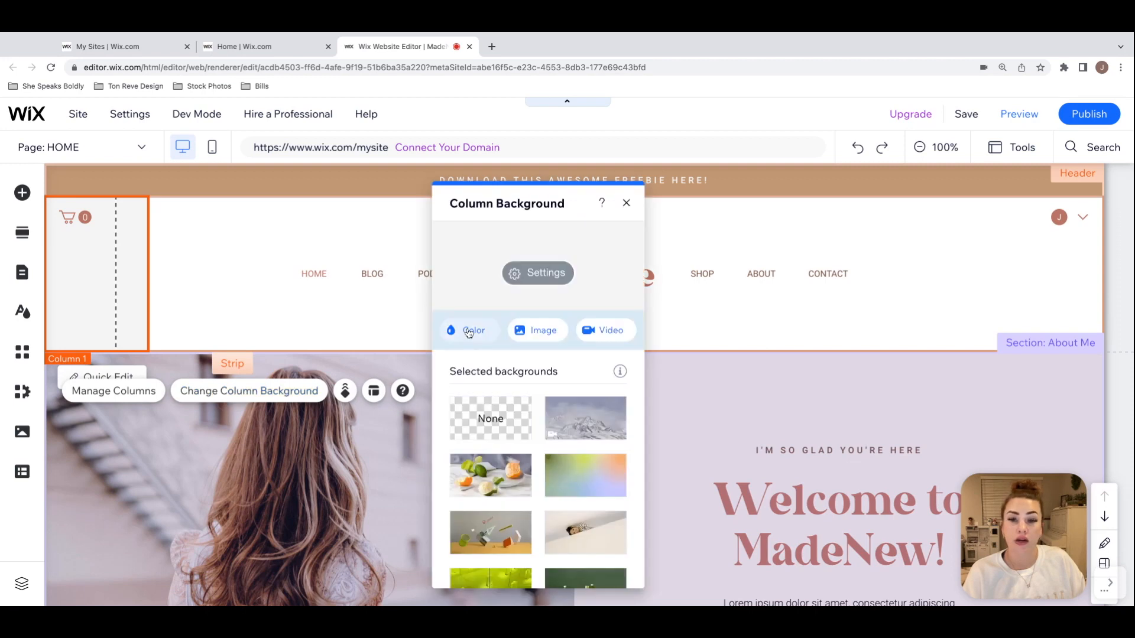
pyautogui.click(463, 330)
pyautogui.click(517, 510)
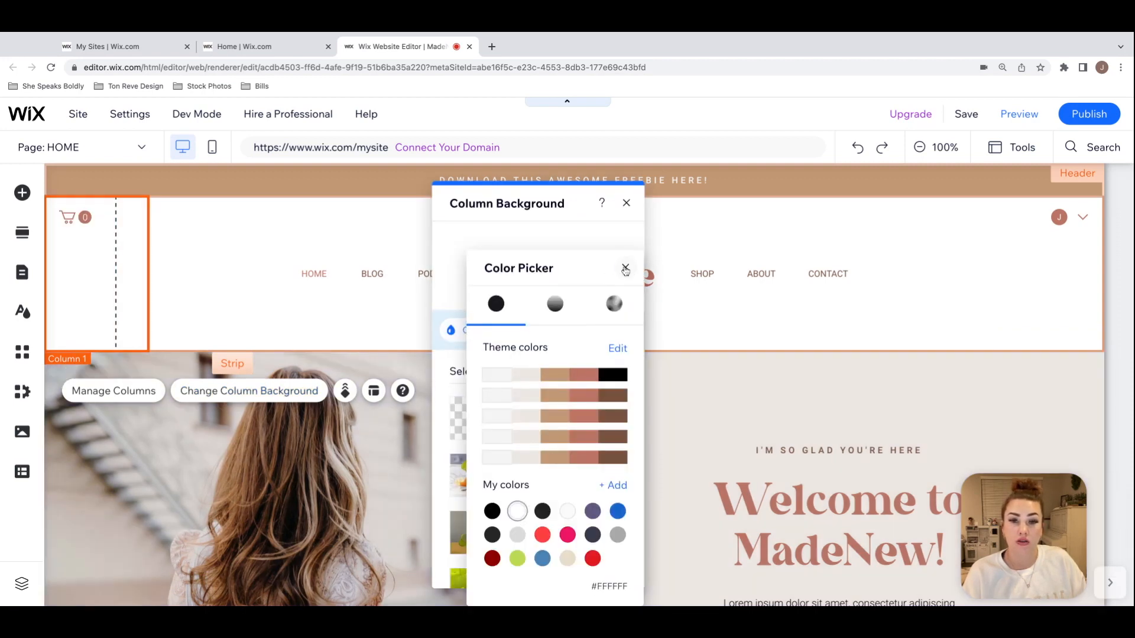
pyautogui.click(626, 267)
pyautogui.click(626, 203)
pyautogui.click(754, 385)
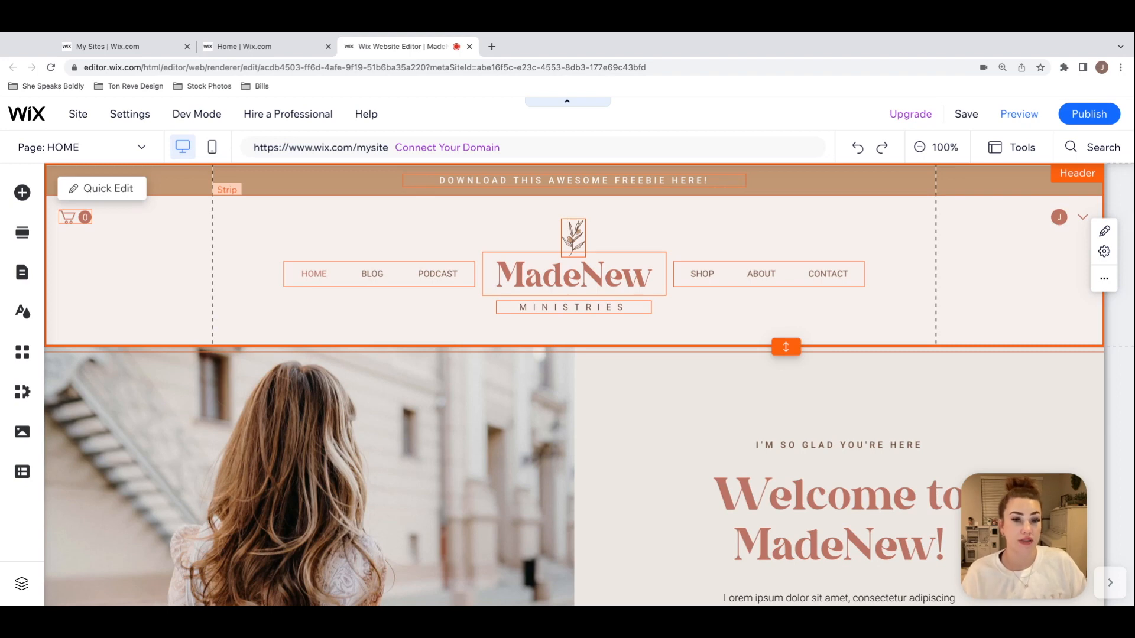
# Step: Replace the "MadeNew" title text in the header with the blog owner's name
pyautogui.click(680, 324)
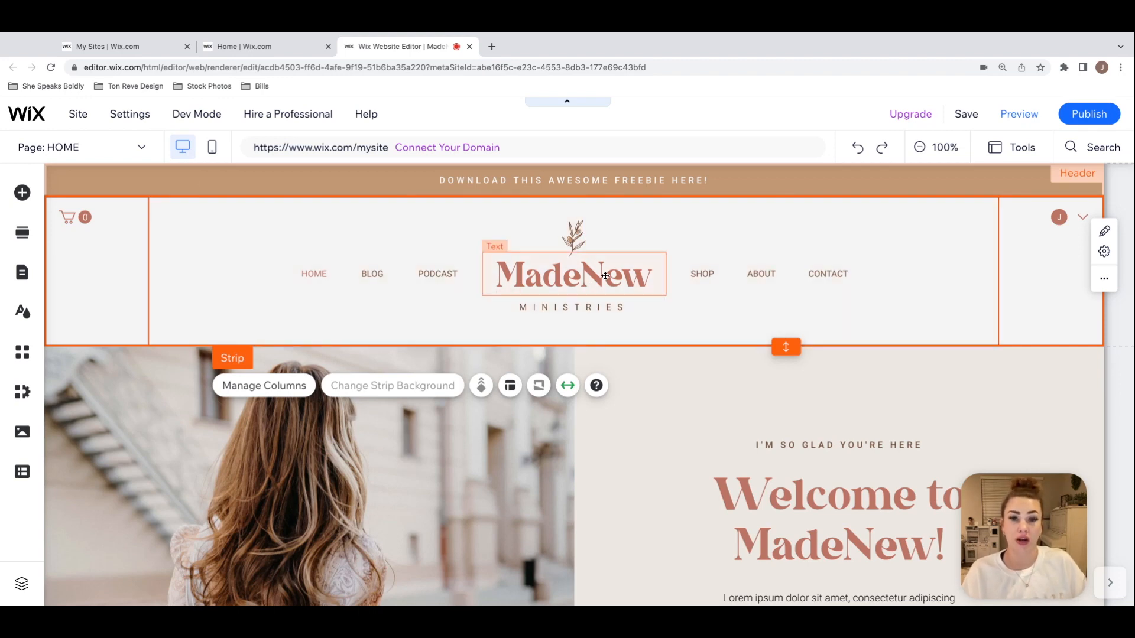
pyautogui.click(572, 234)
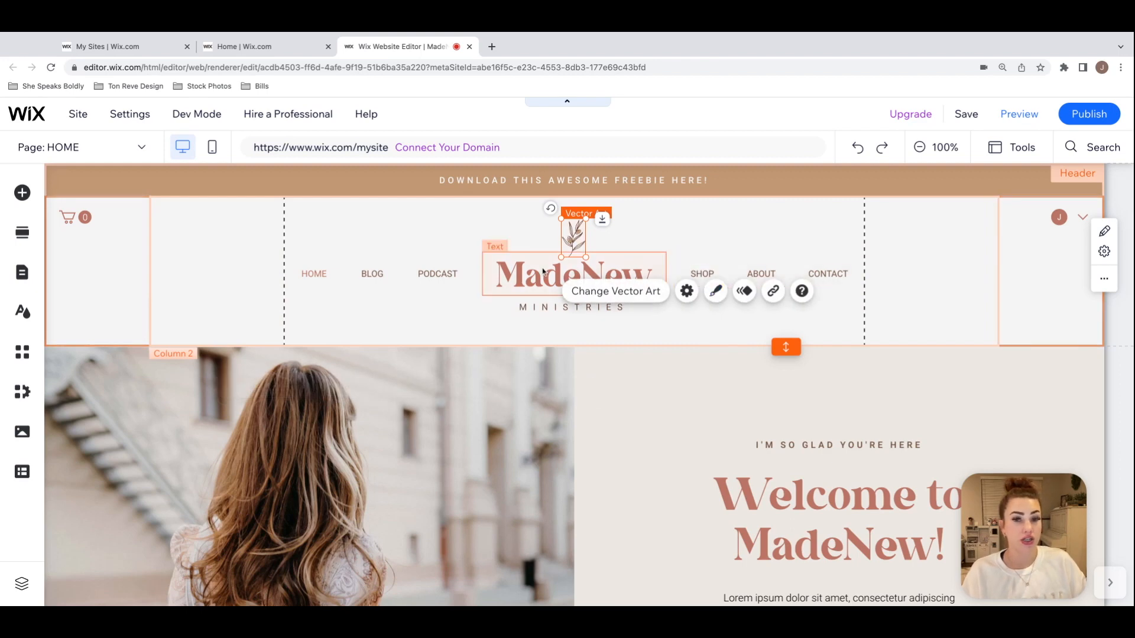
pyautogui.click(561, 275)
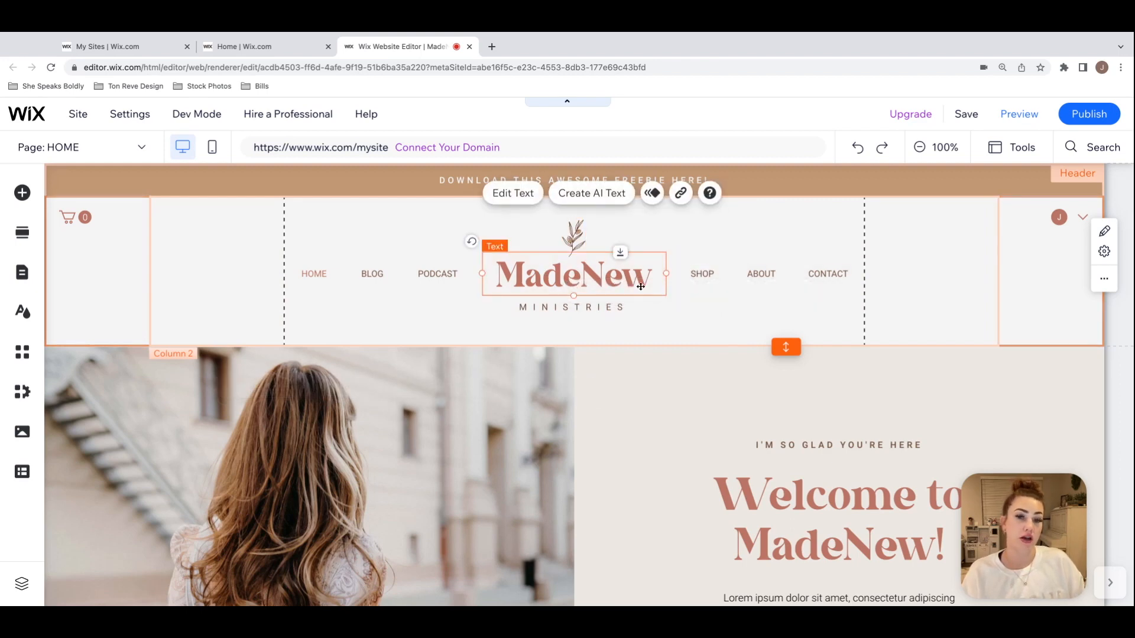
pyautogui.click(598, 312)
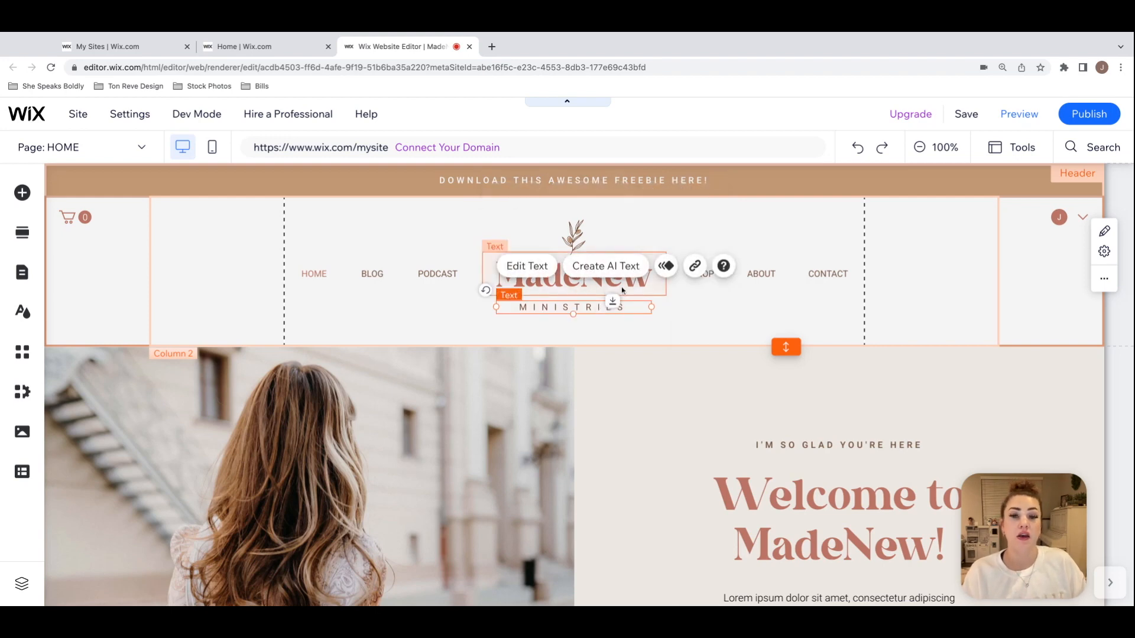
pyautogui.doubleClick(622, 291)
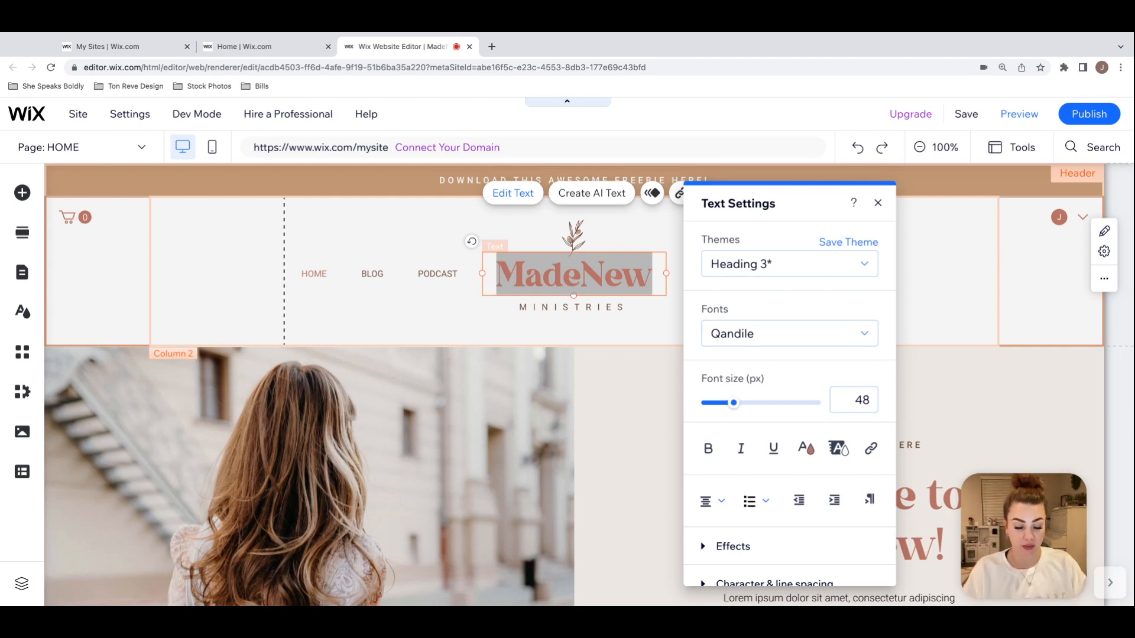
pyautogui.write('Mol')
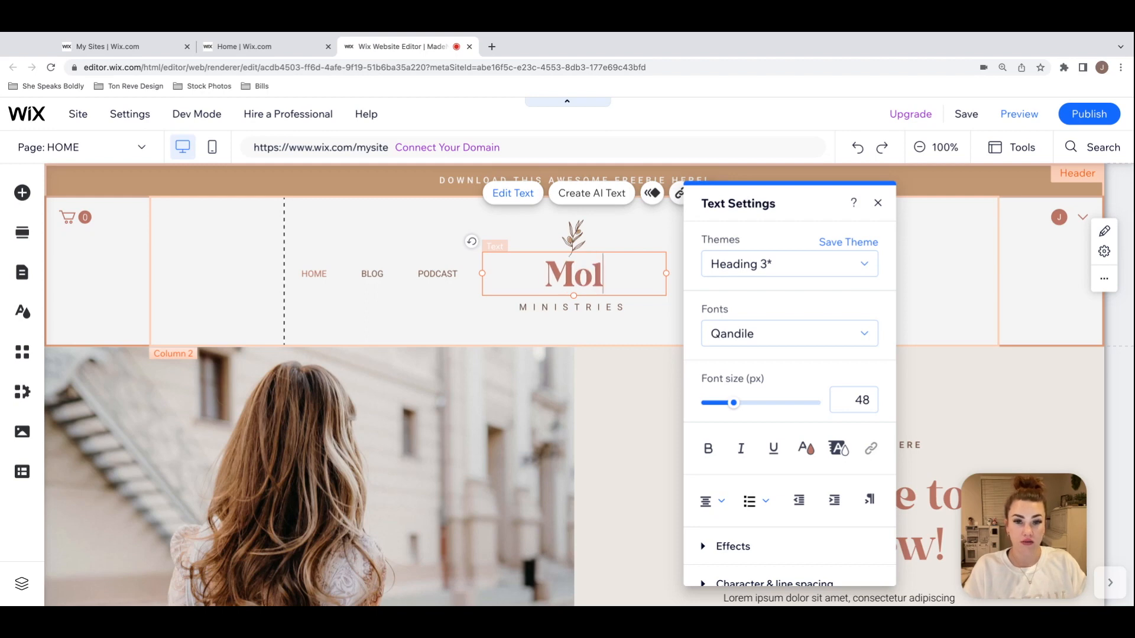
pyautogui.write('ly Mae')
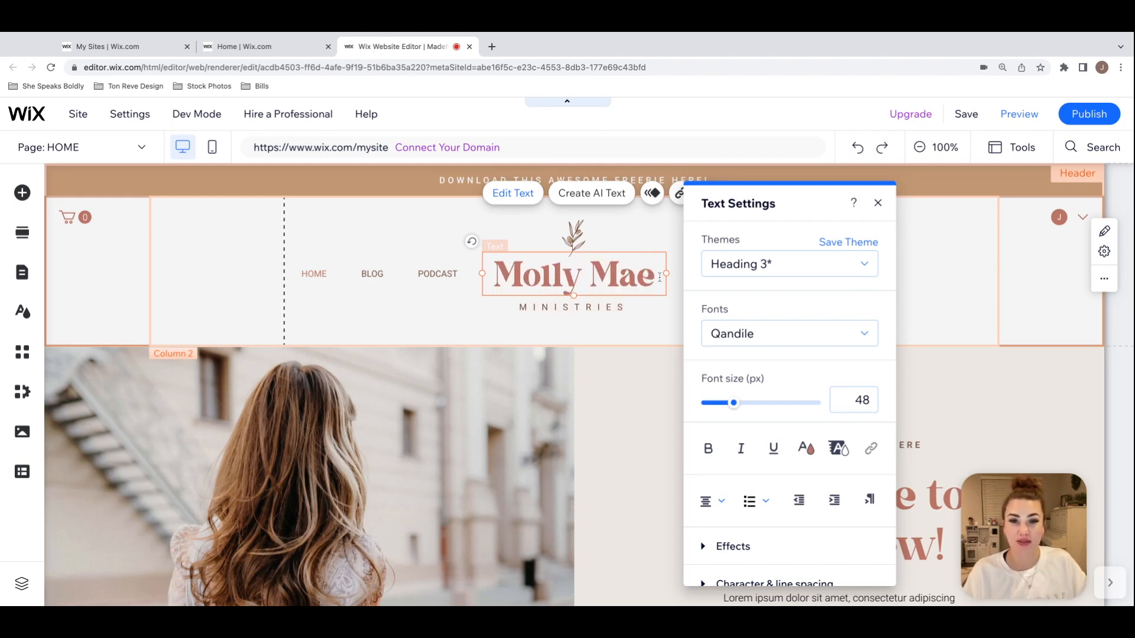
# Step: Replace the "MINISTRIES" tagline below the header title with "LIFESTYLE BLOG", keeping the text settings clear of the logo
pyautogui.doubleClick(616, 311)
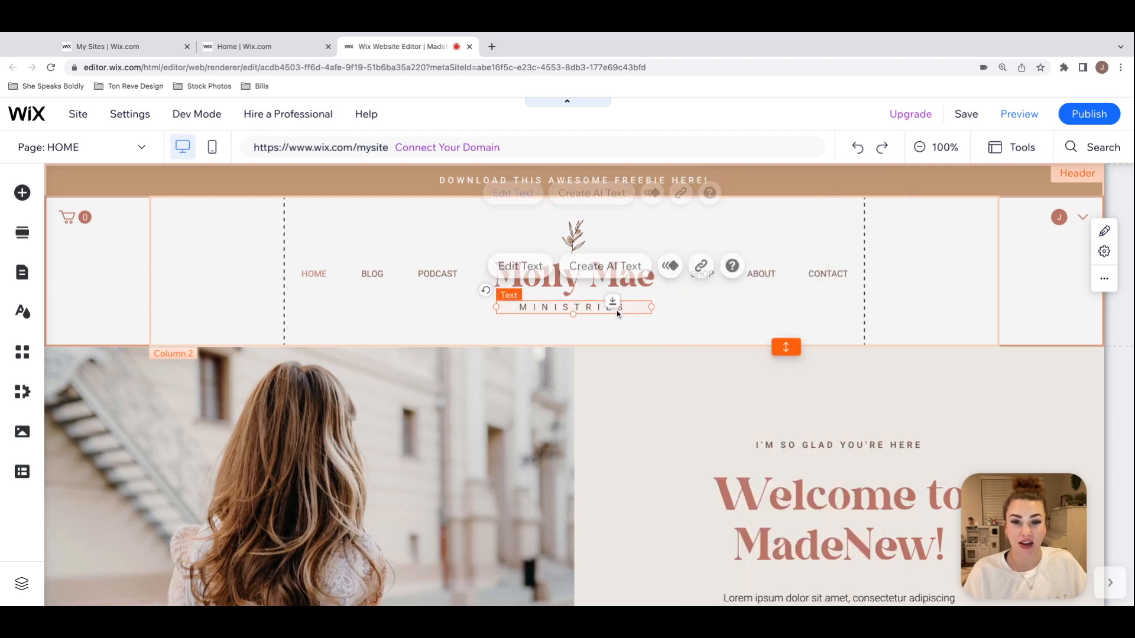
pyautogui.moveTo(368, 205); pyautogui.dragTo(177, 195)
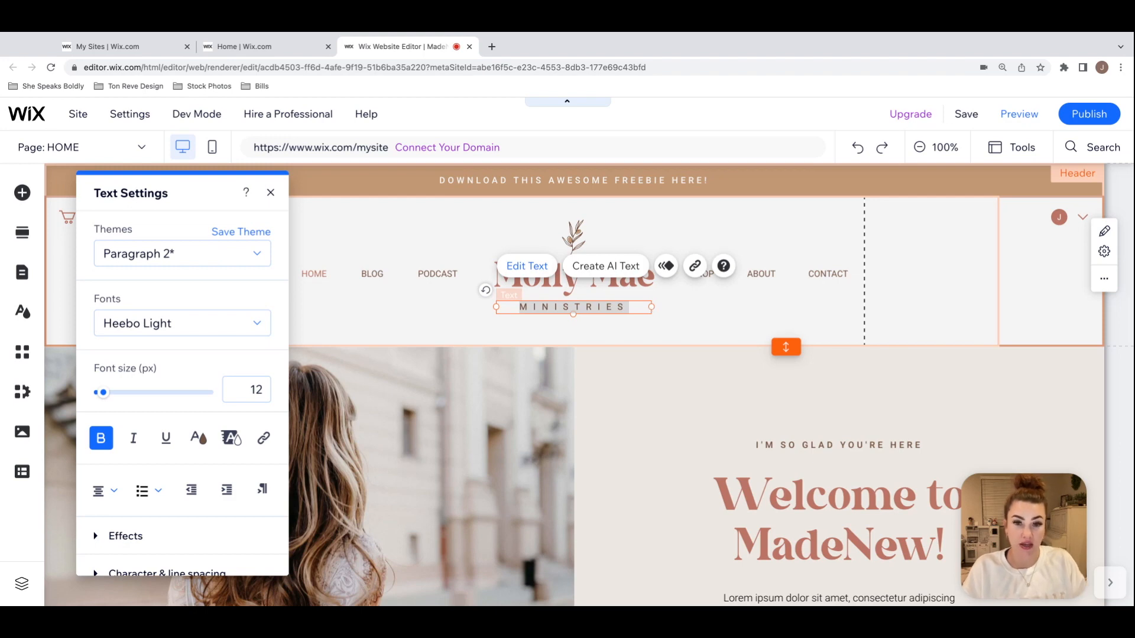
pyautogui.click(627, 306)
pyautogui.moveTo(637, 308); pyautogui.dragTo(519, 305)
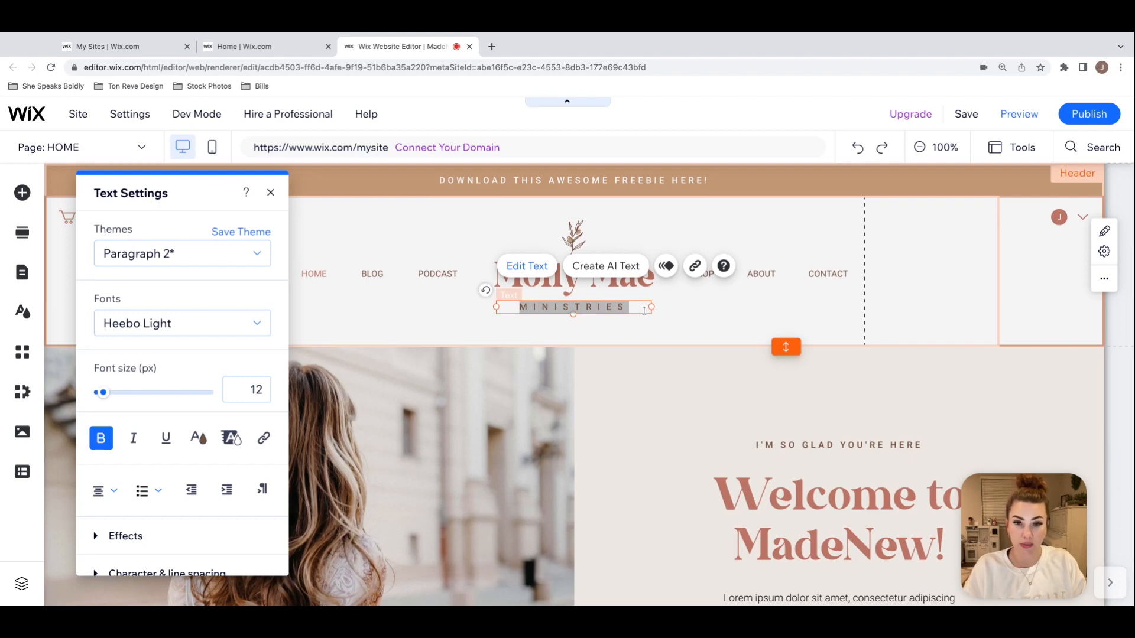
pyautogui.write('LIFESTYLE BLOG')
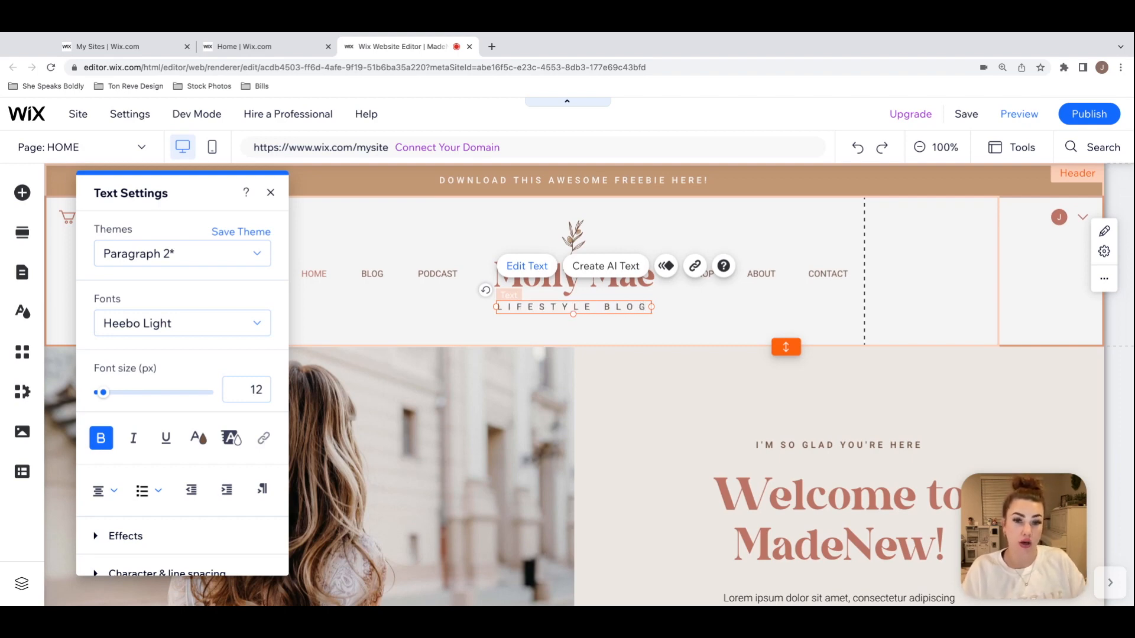
pyautogui.click(727, 316)
# Step: Make the header tagline's text box taller and add a second line reading "& PODCAST"
pyautogui.click(626, 307)
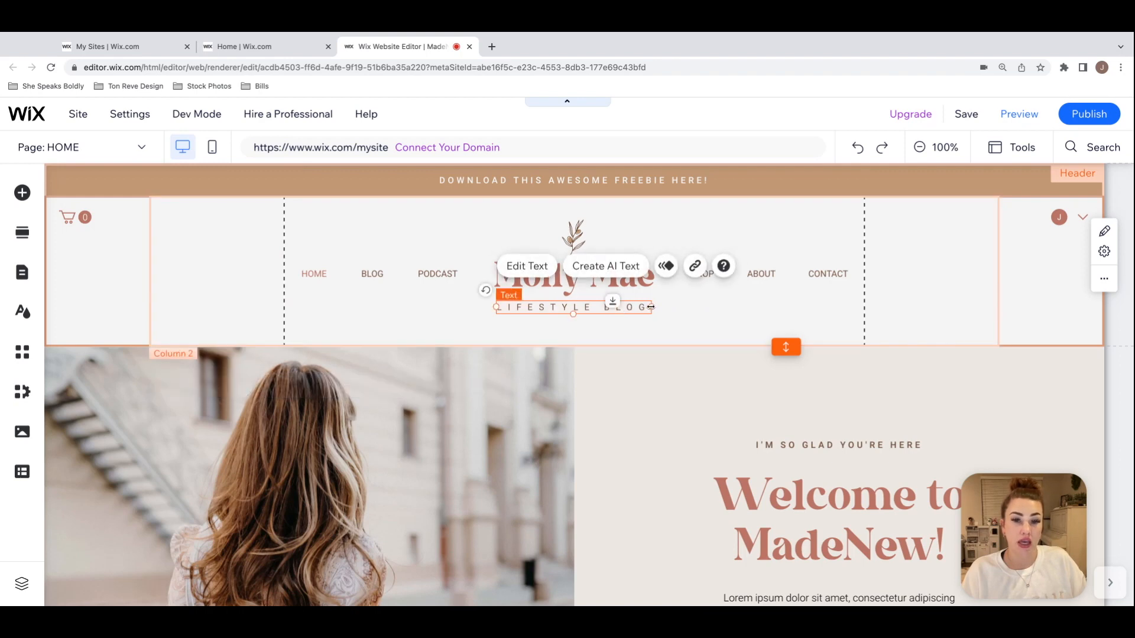
pyautogui.doubleClick(644, 307)
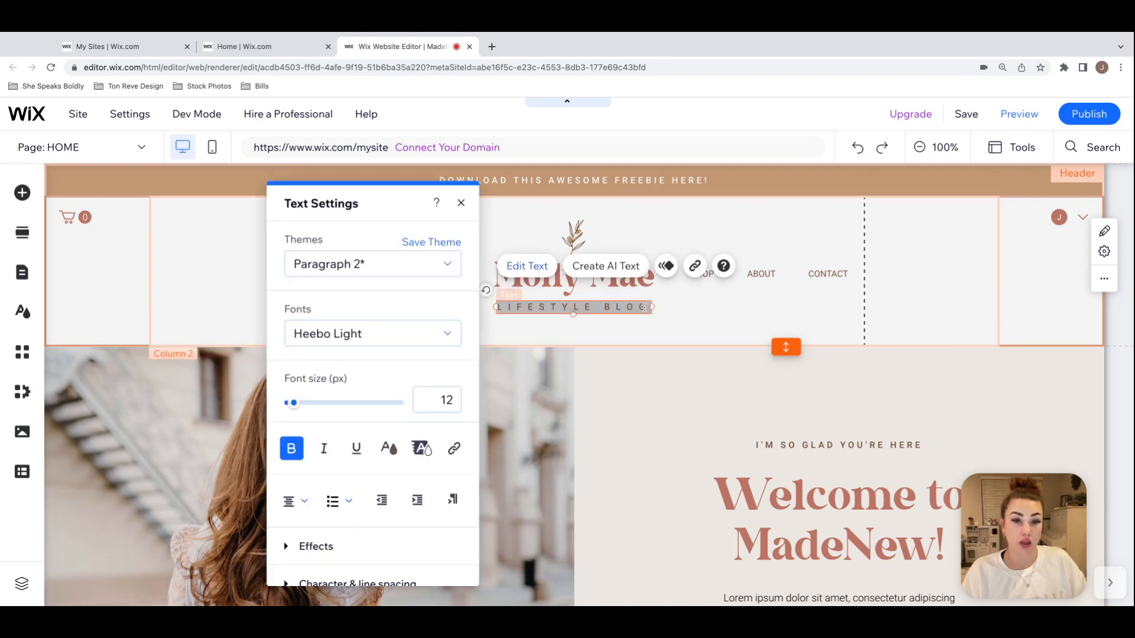
pyautogui.click(649, 307)
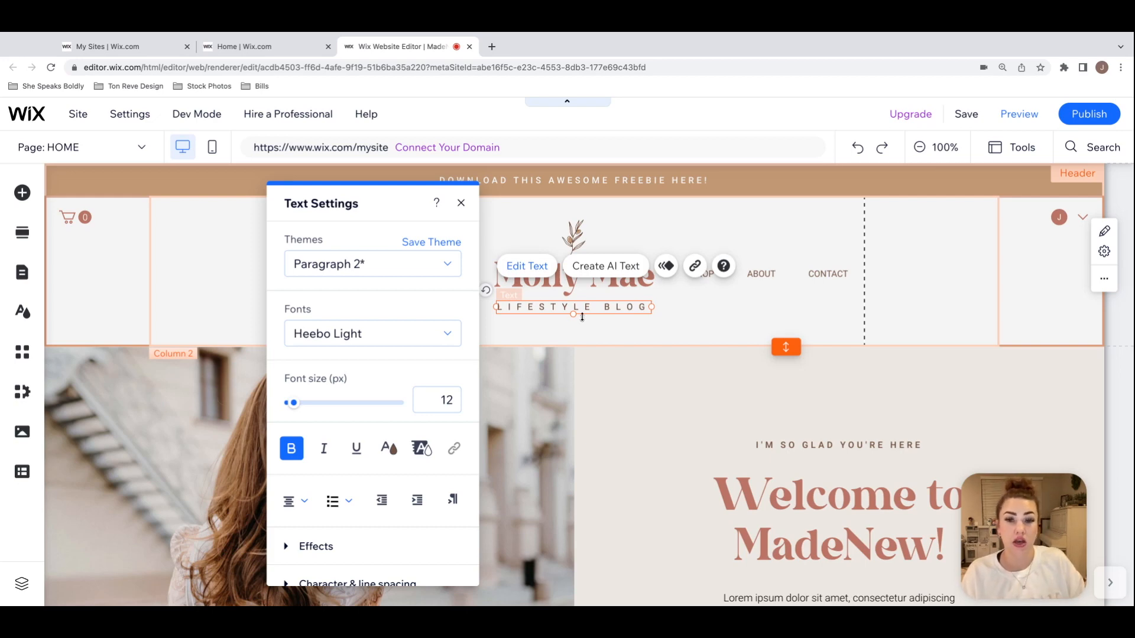
pyautogui.moveTo(573, 316); pyautogui.dragTo(572, 332)
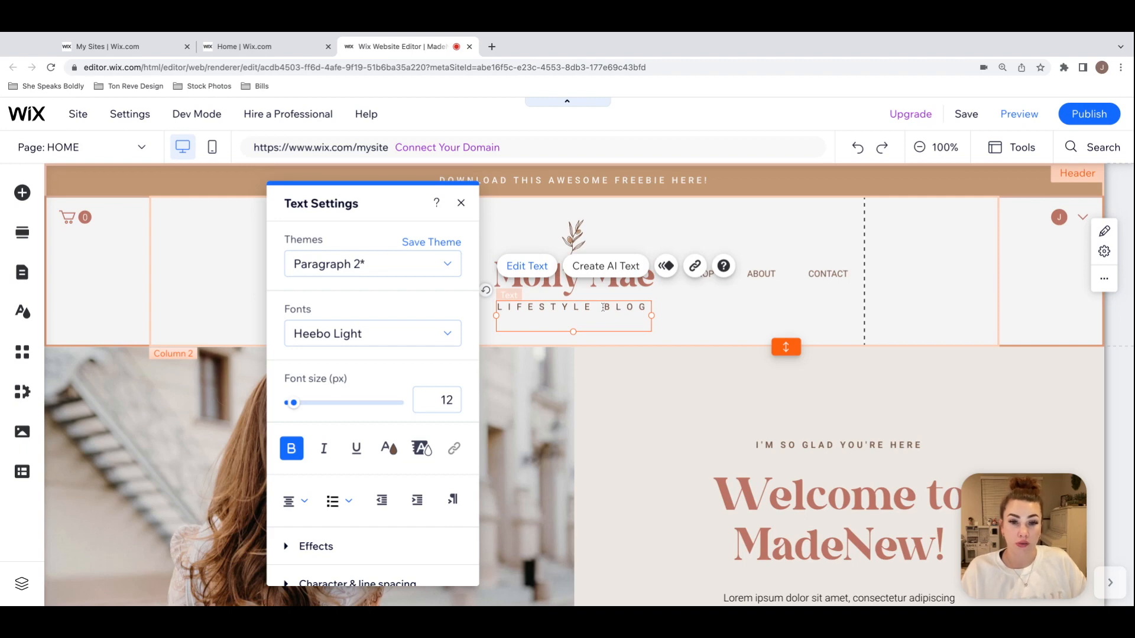
pyautogui.press('Return')
pyautogui.write('& PODCAST')
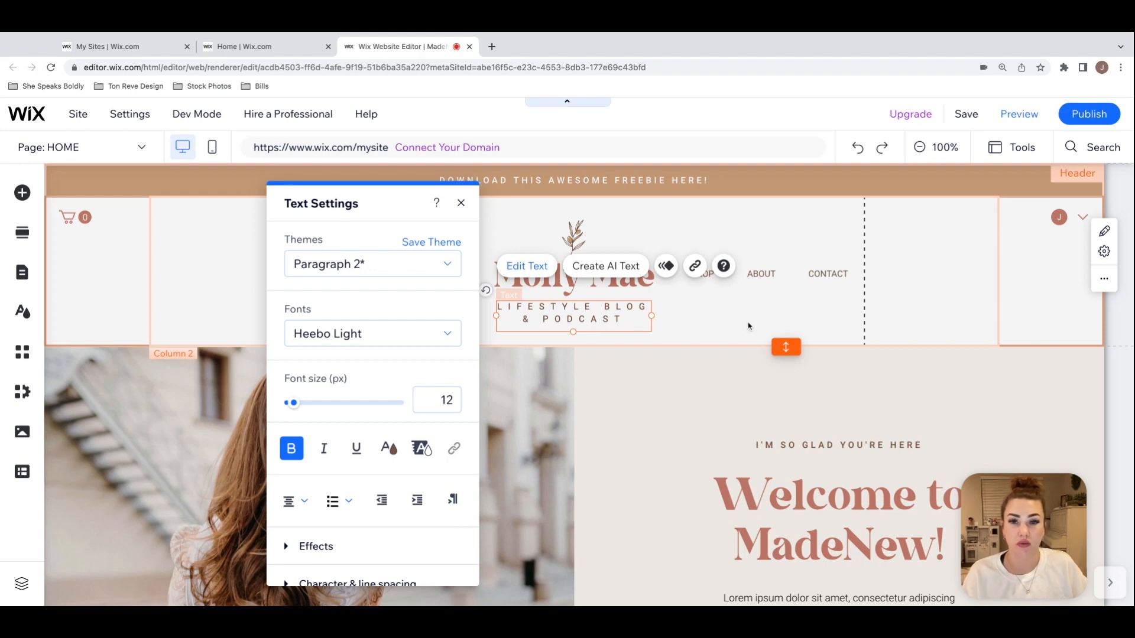
pyautogui.click(742, 329)
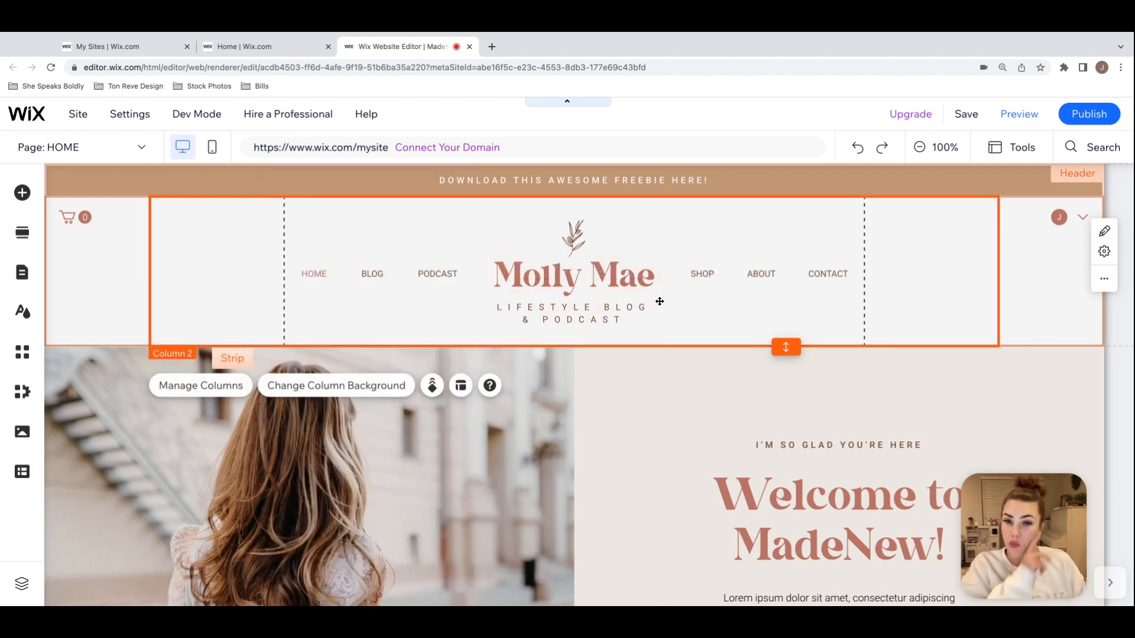
# Step: Remove the "& PODCAST" line from the header tagline and shrink its text box to about 209 by 18
pyautogui.doubleClick(626, 320)
pyautogui.click(634, 321)
pyautogui.hotkey('shift', 'Left')
pyautogui.hotkey('shift', 'Left')
pyautogui.hotkey('shift', 'Left')
pyautogui.hotkey('shift', 'Left')
pyautogui.hotkey('shift', 'Left')
pyautogui.hotkey('shift', 'Left')
pyautogui.hotkey('shift', 'Left')
pyautogui.hotkey('shift', 'Left')
pyautogui.hotkey('shift', 'Left')
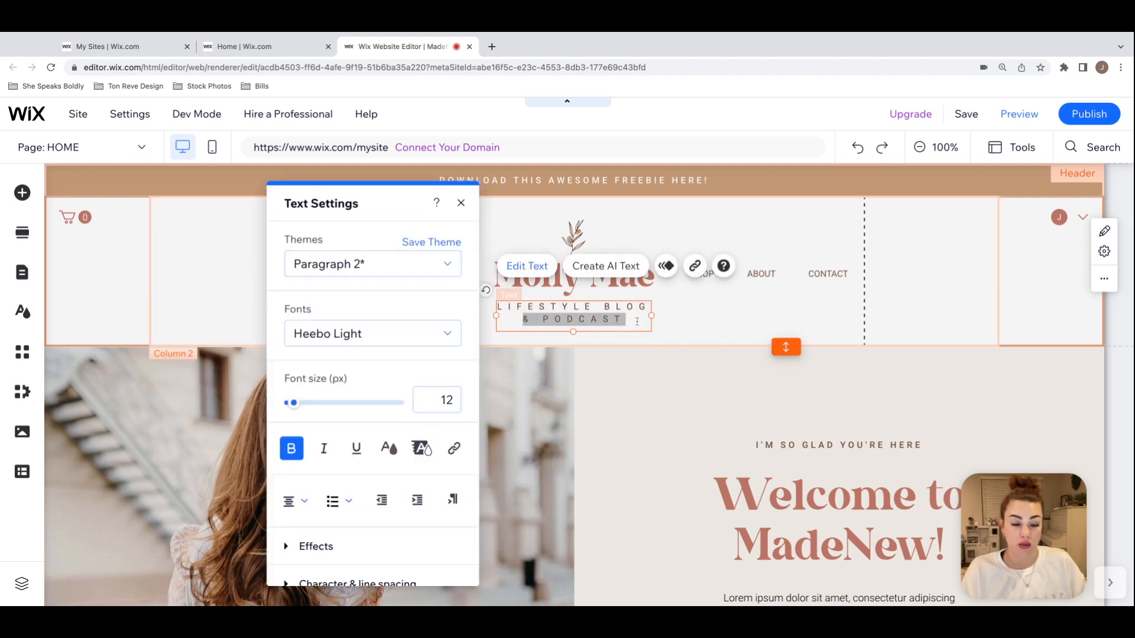
pyautogui.press('BackSpace')
pyautogui.press('BackSpace')
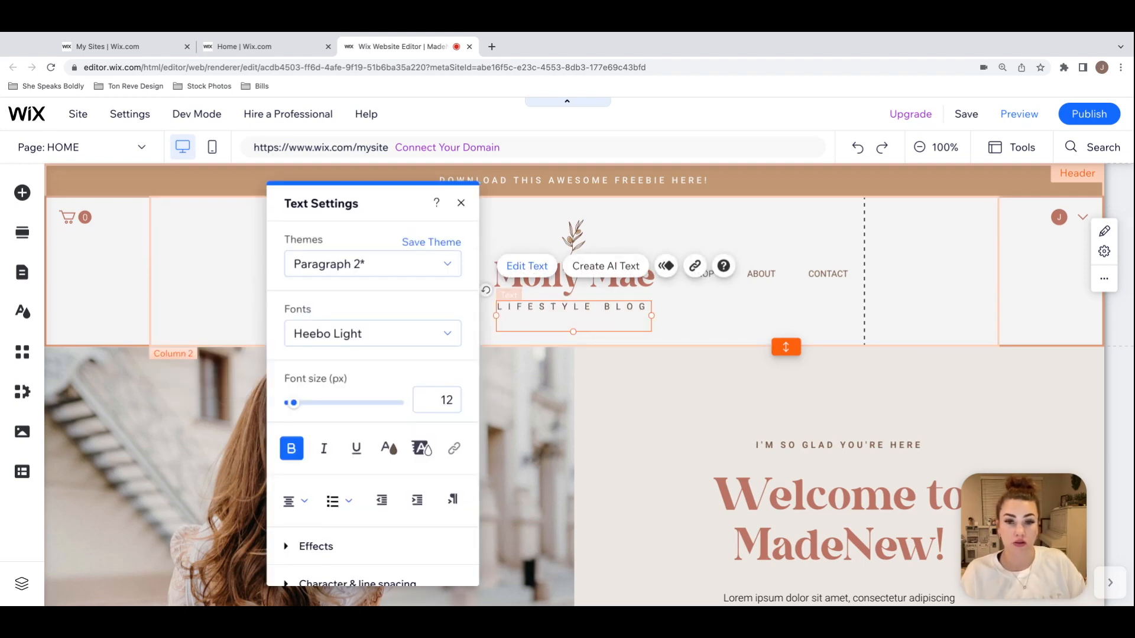
pyautogui.moveTo(572, 332); pyautogui.dragTo(579, 318)
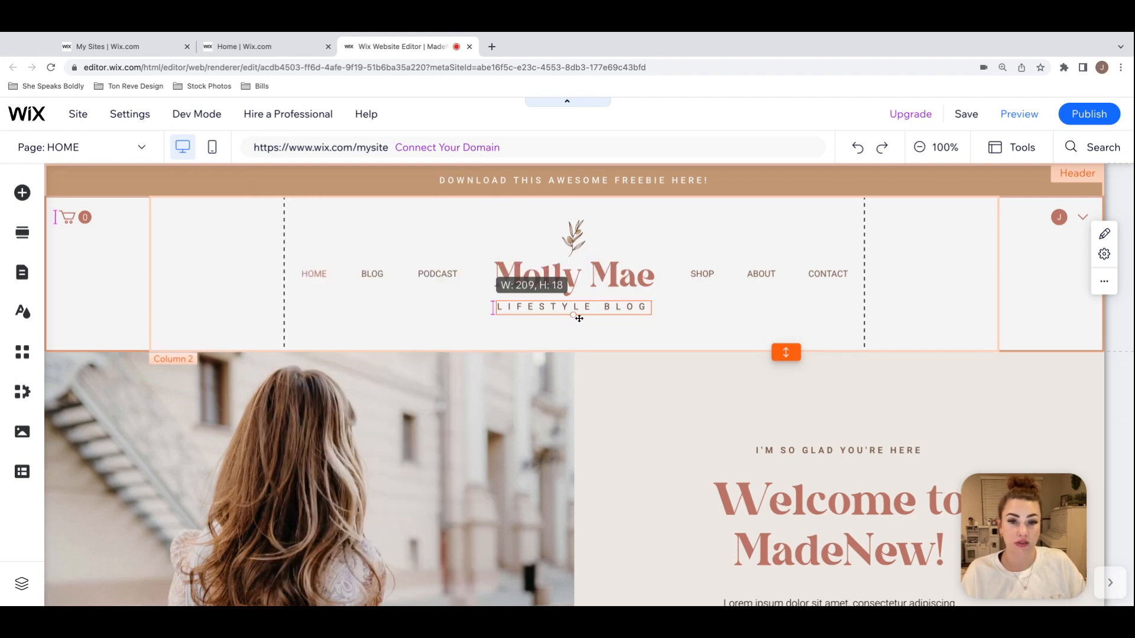
pyautogui.click(670, 330)
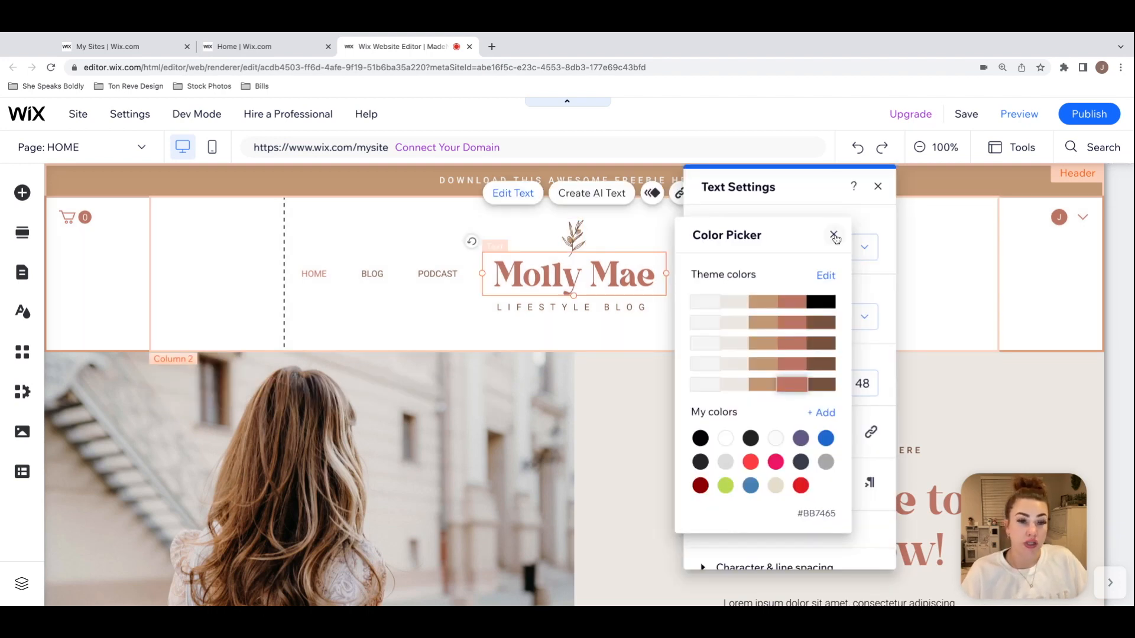
# Step: Try the custom text color #88CEBF on the header title, adding it to the saved colors
pyautogui.click(825, 412)
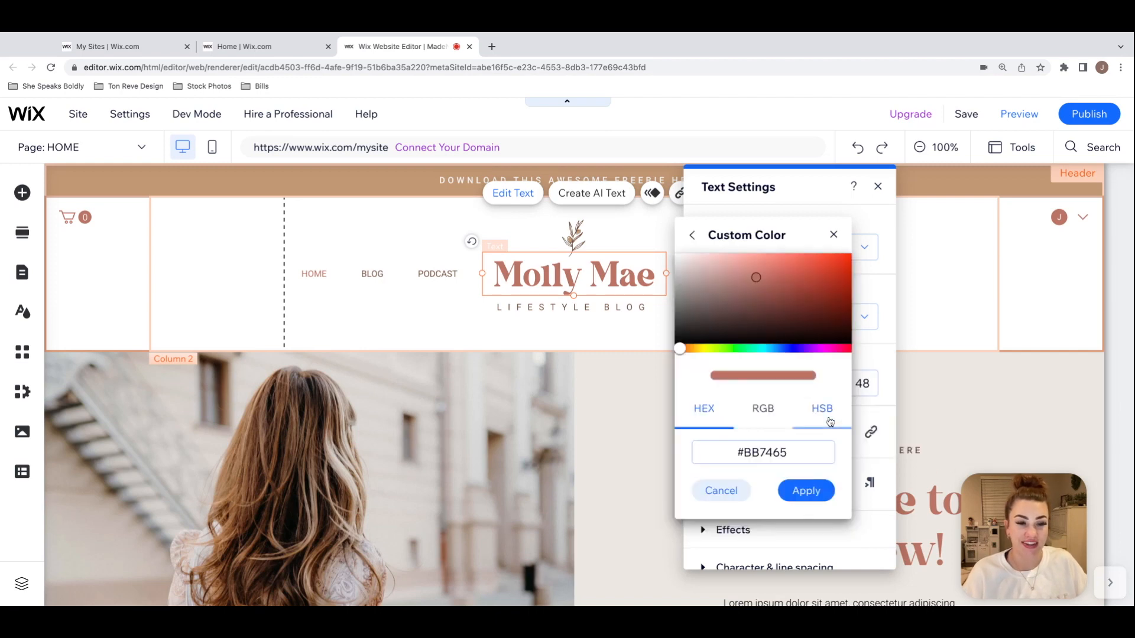
pyautogui.click(754, 350)
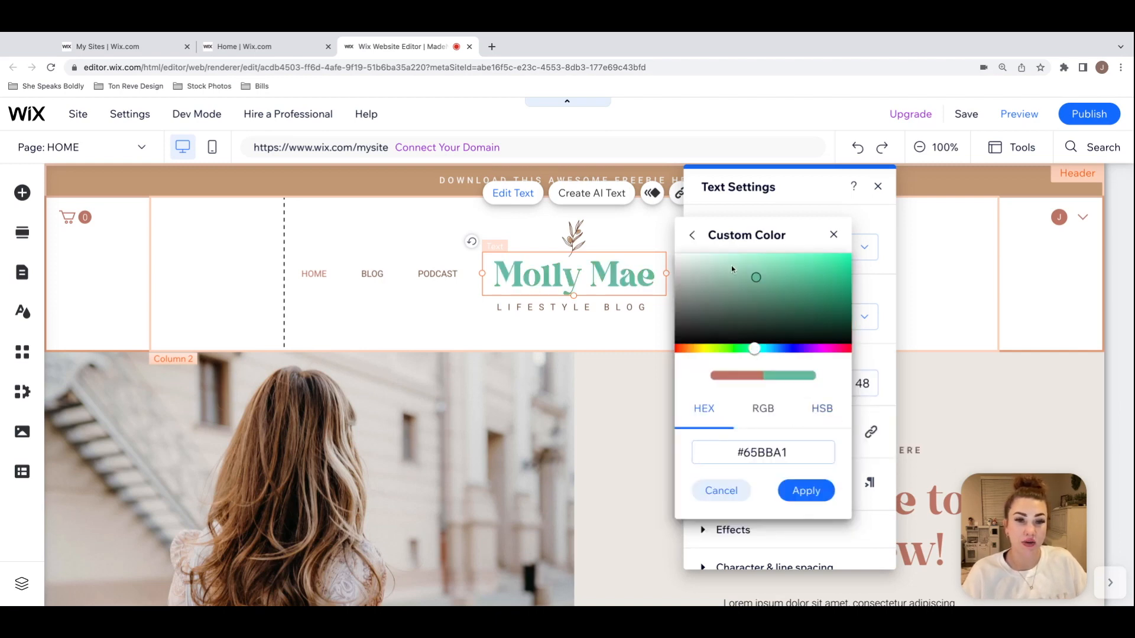
pyautogui.moveTo(738, 264); pyautogui.dragTo(739, 257)
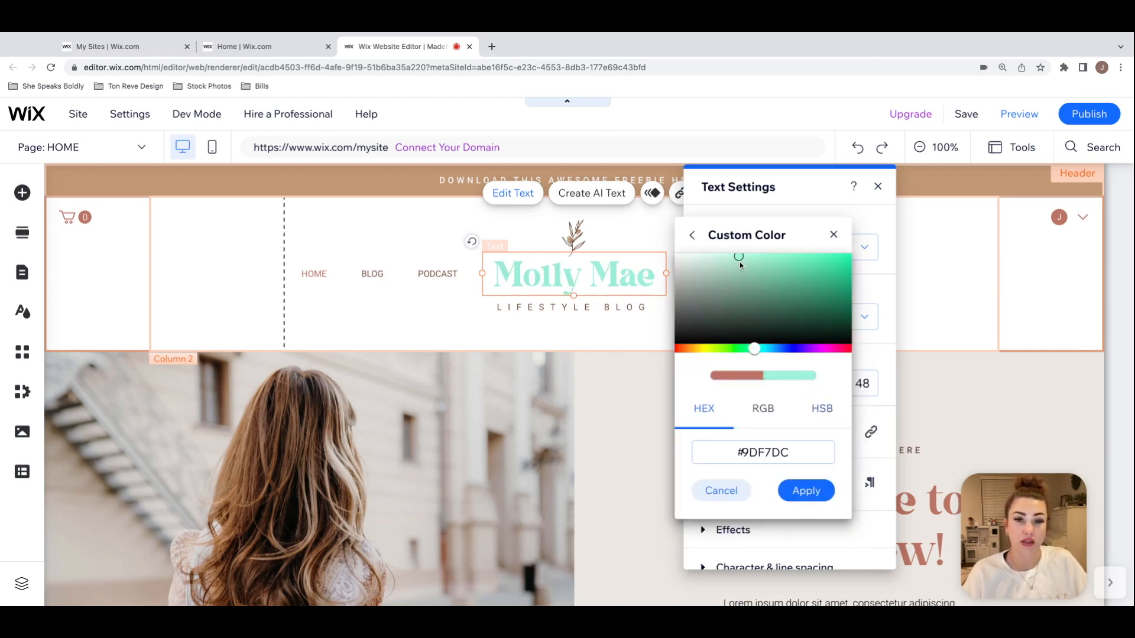
pyautogui.moveTo(754, 349); pyautogui.dragTo(756, 352)
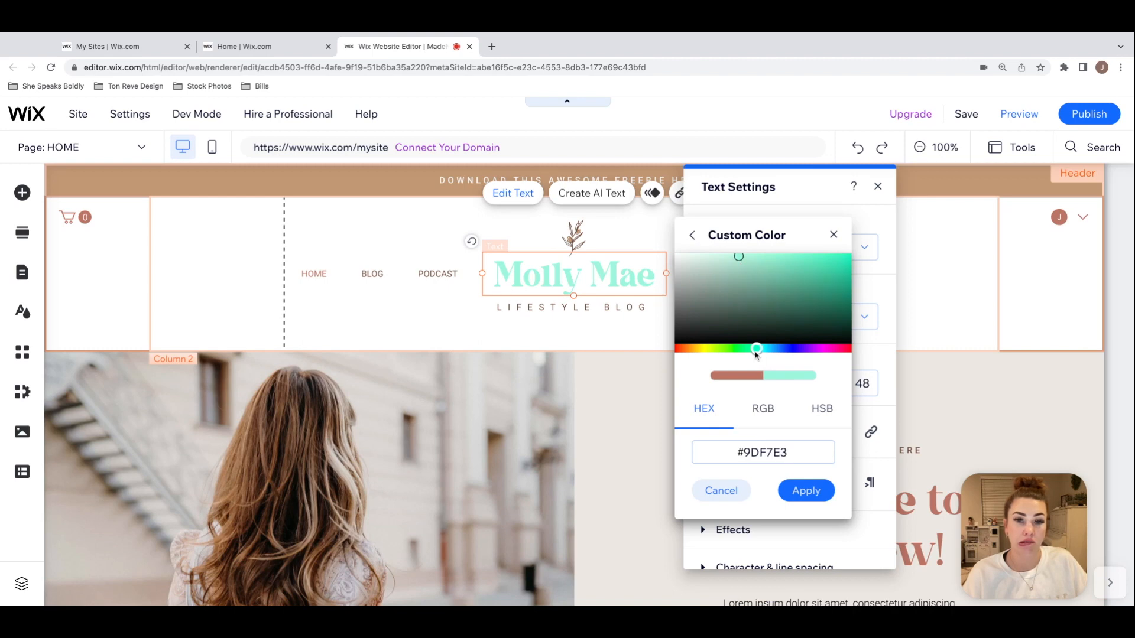
pyautogui.click(763, 279)
pyautogui.click(752, 281)
pyautogui.click(743, 274)
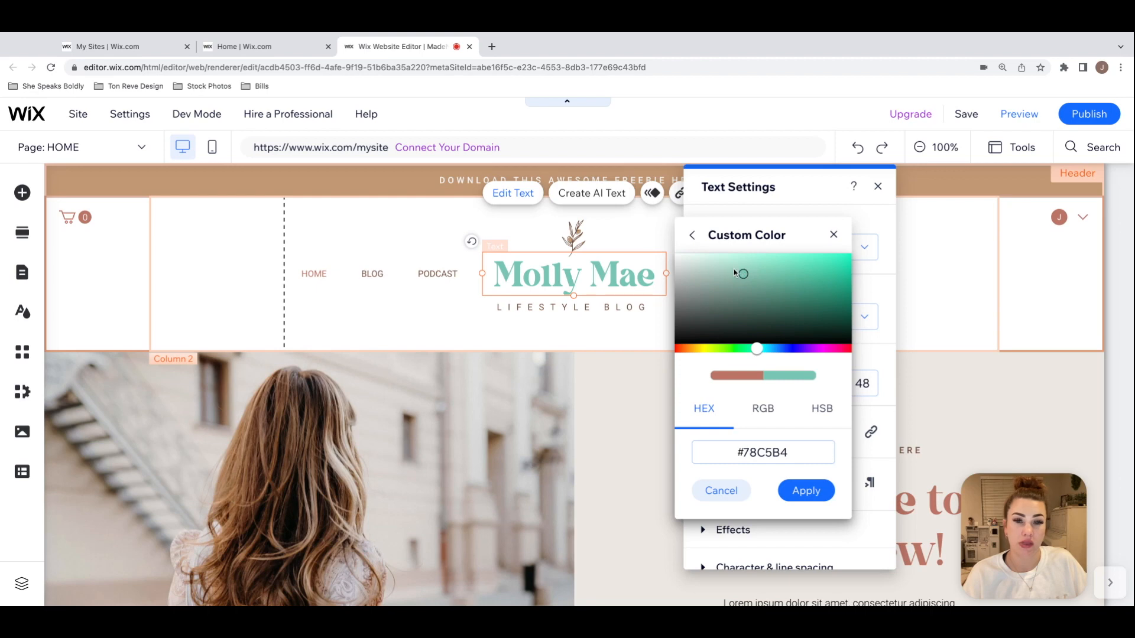
pyautogui.click(735, 267)
pyautogui.click(735, 271)
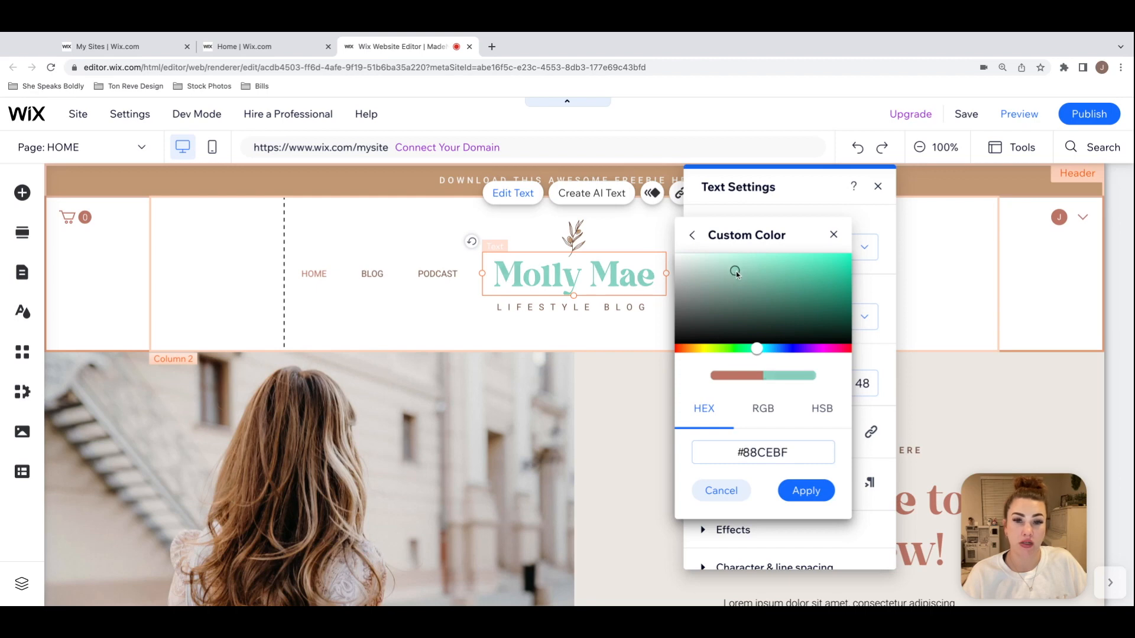
pyautogui.doubleClick(802, 454)
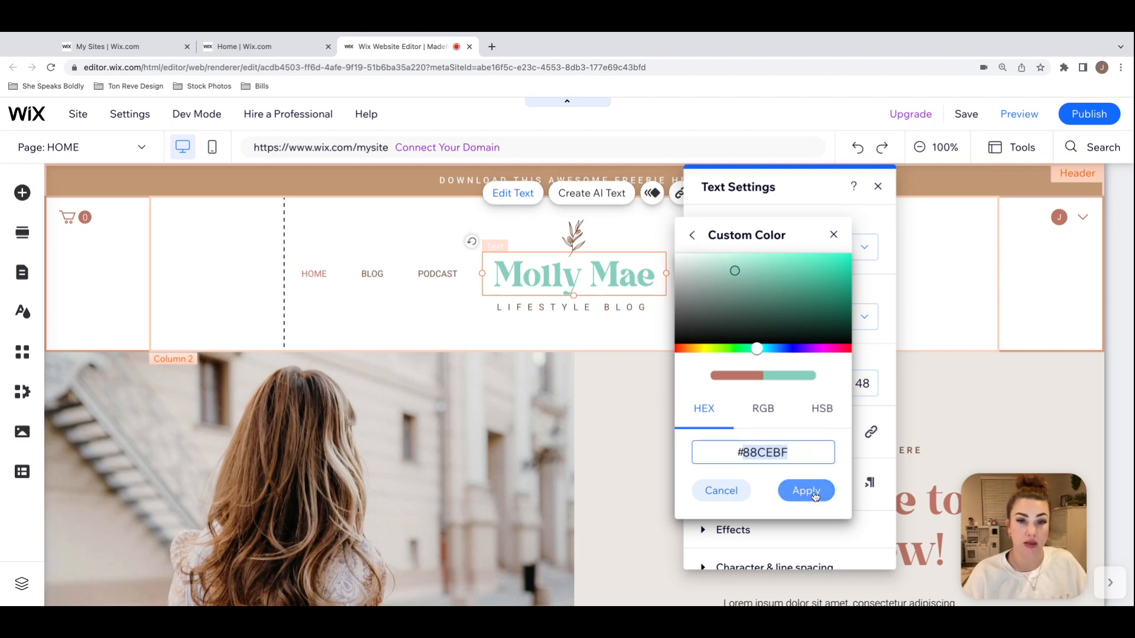
pyautogui.click(814, 494)
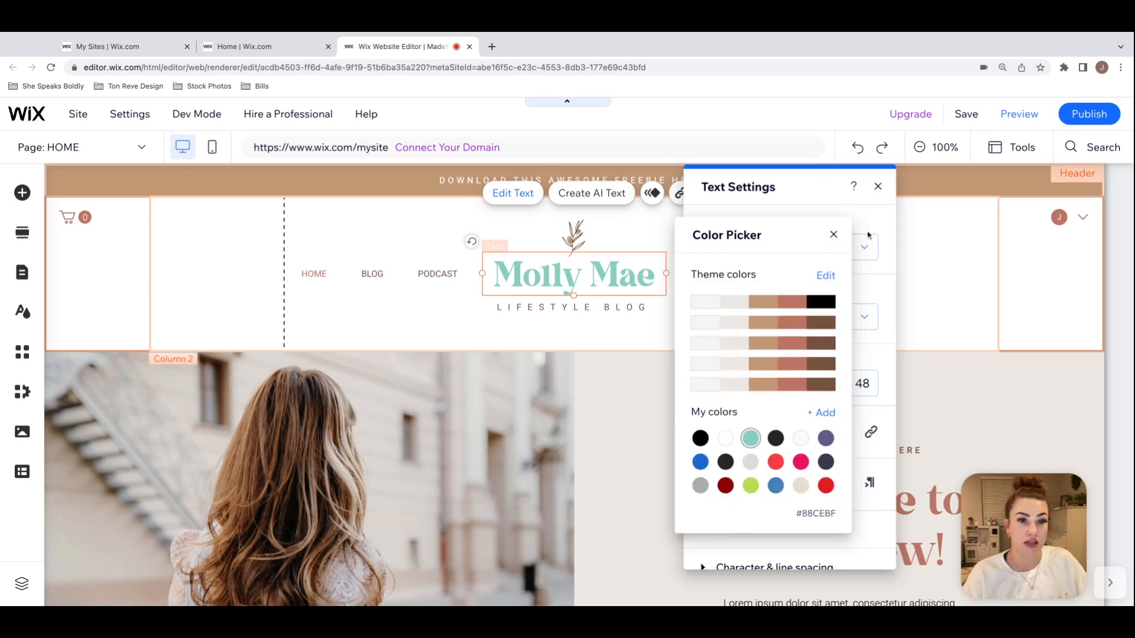
pyautogui.click(834, 235)
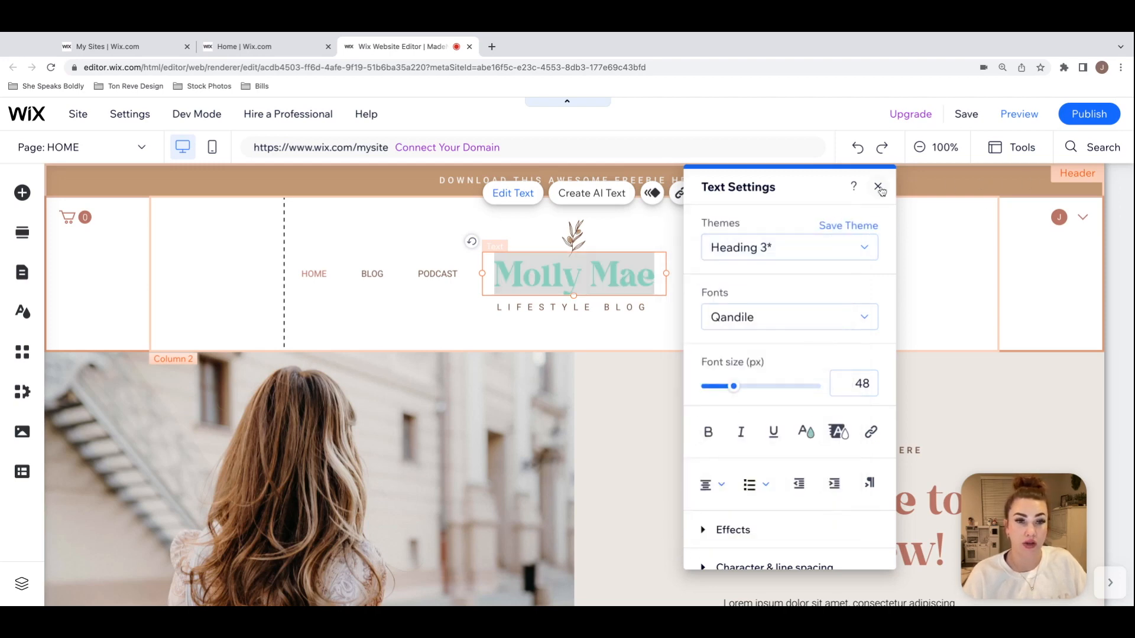
pyautogui.click(878, 187)
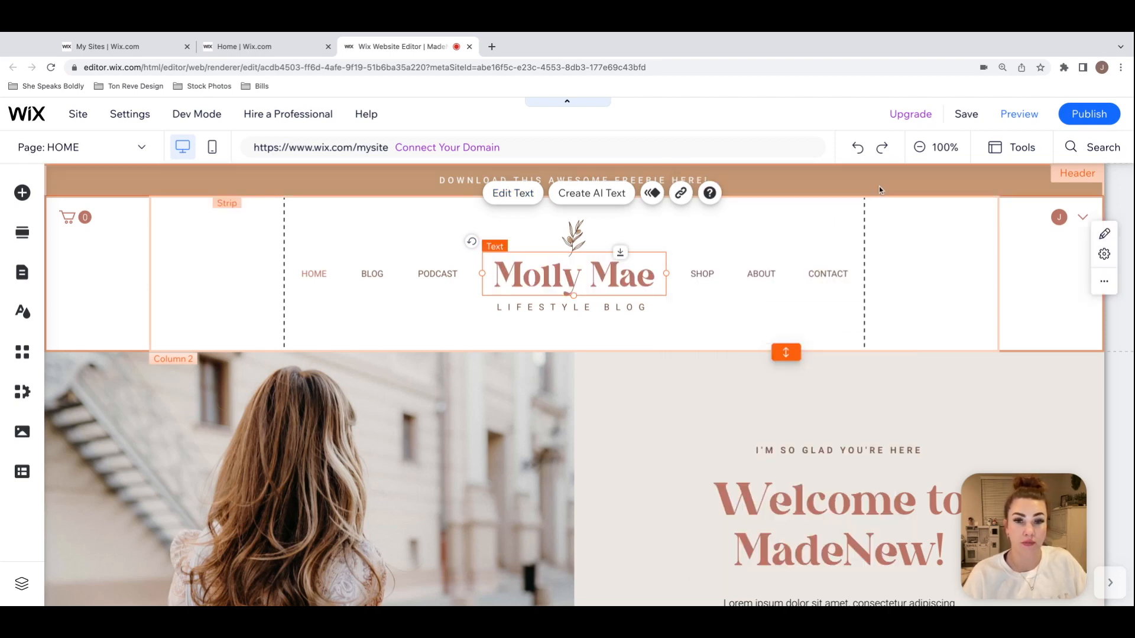
# Step: Apply the saved color #88CEBF to the header title text and close its text settings
pyautogui.click(528, 194)
pyautogui.click(828, 450)
pyautogui.click(752, 455)
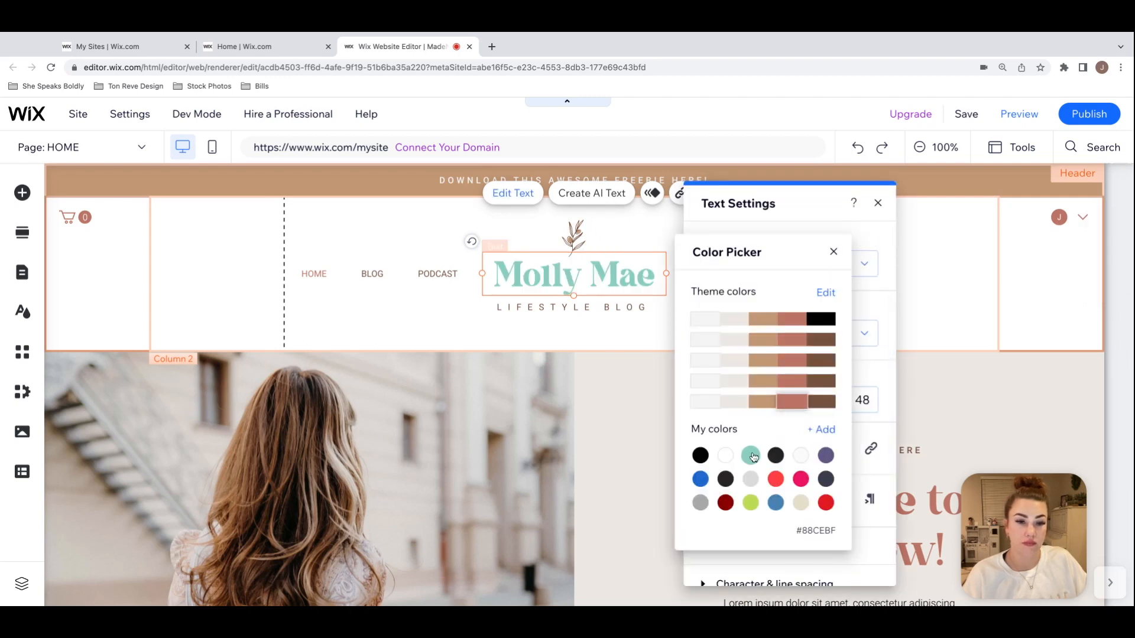
pyautogui.click(833, 252)
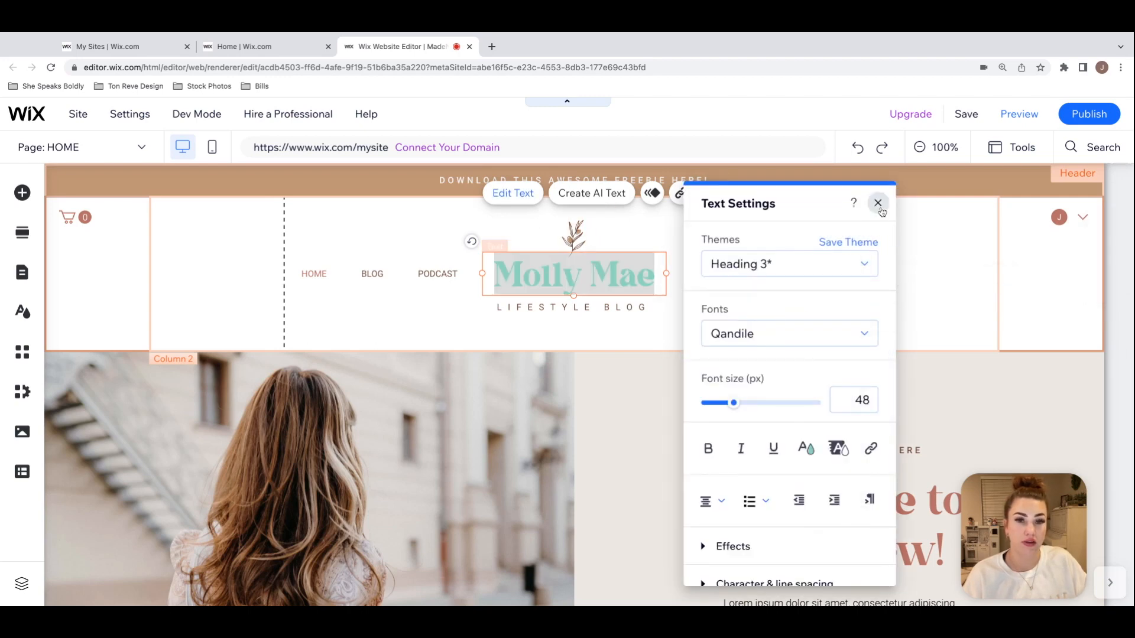
pyautogui.click(879, 203)
pyautogui.click(886, 294)
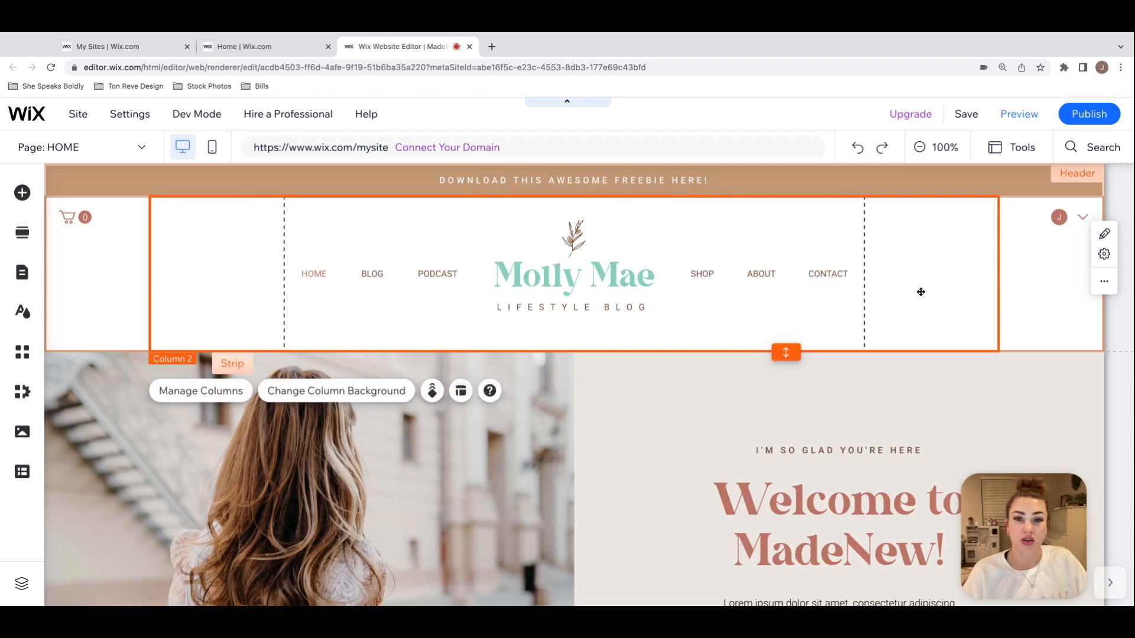
# Step: Set both fill colors of the leaf vector art above the header title to #88CEBF
pyautogui.click(573, 238)
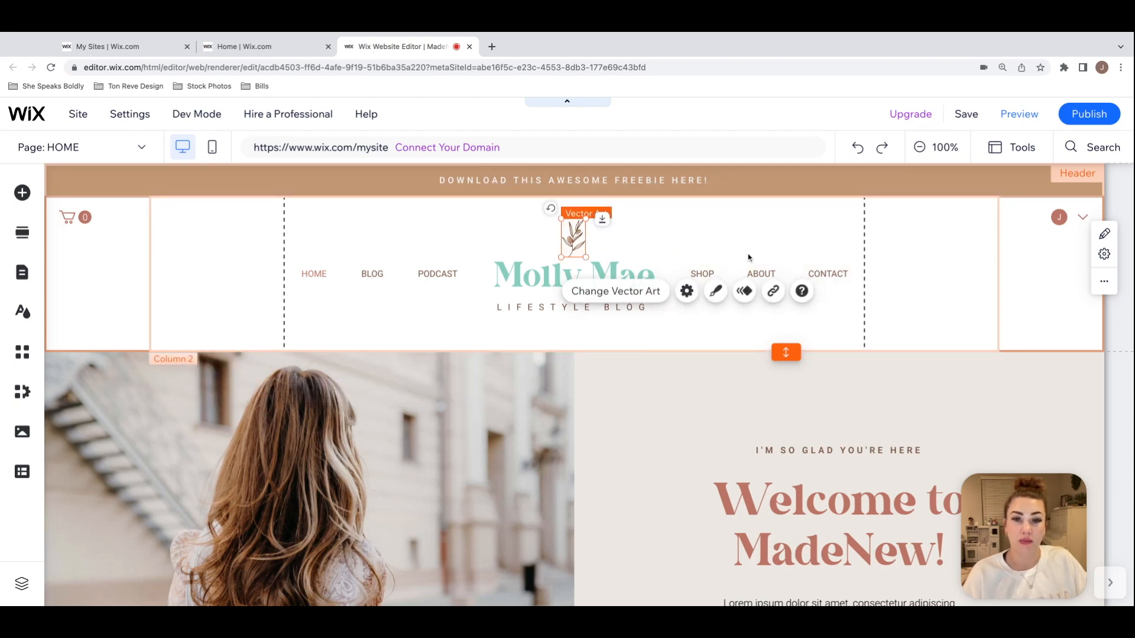
pyautogui.click(715, 291)
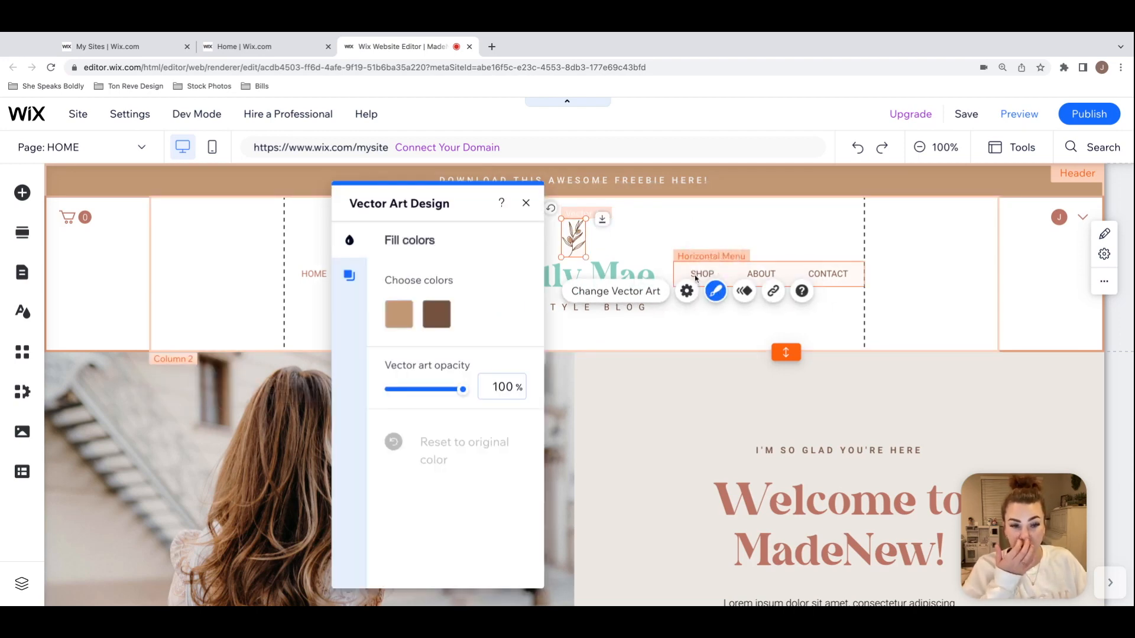
pyautogui.click(397, 322)
pyautogui.click(423, 455)
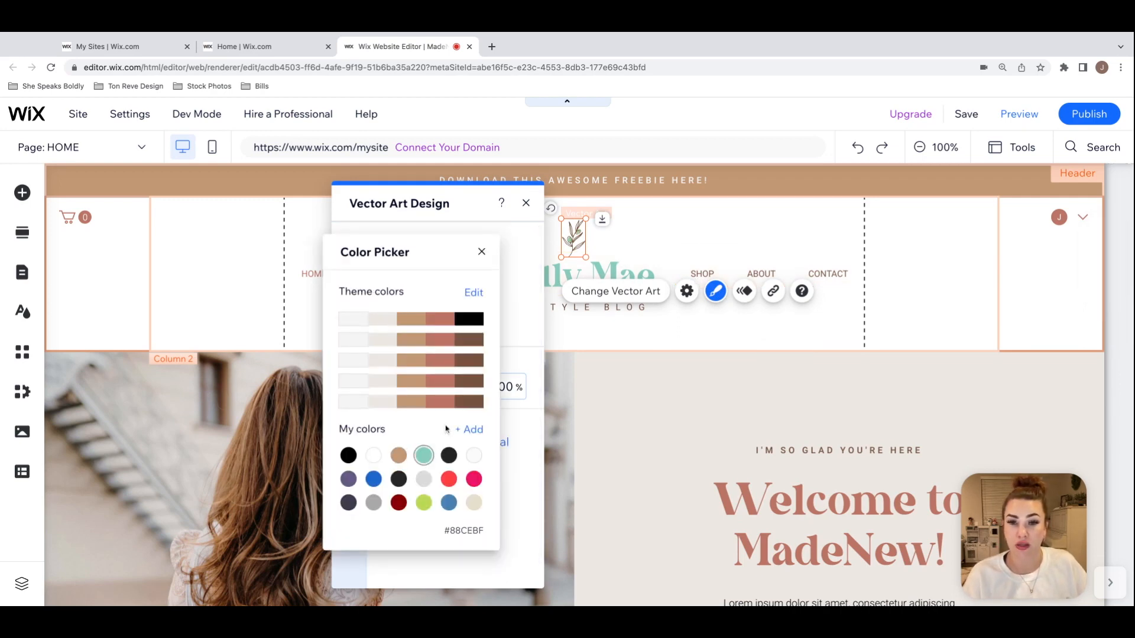
pyautogui.click(482, 252)
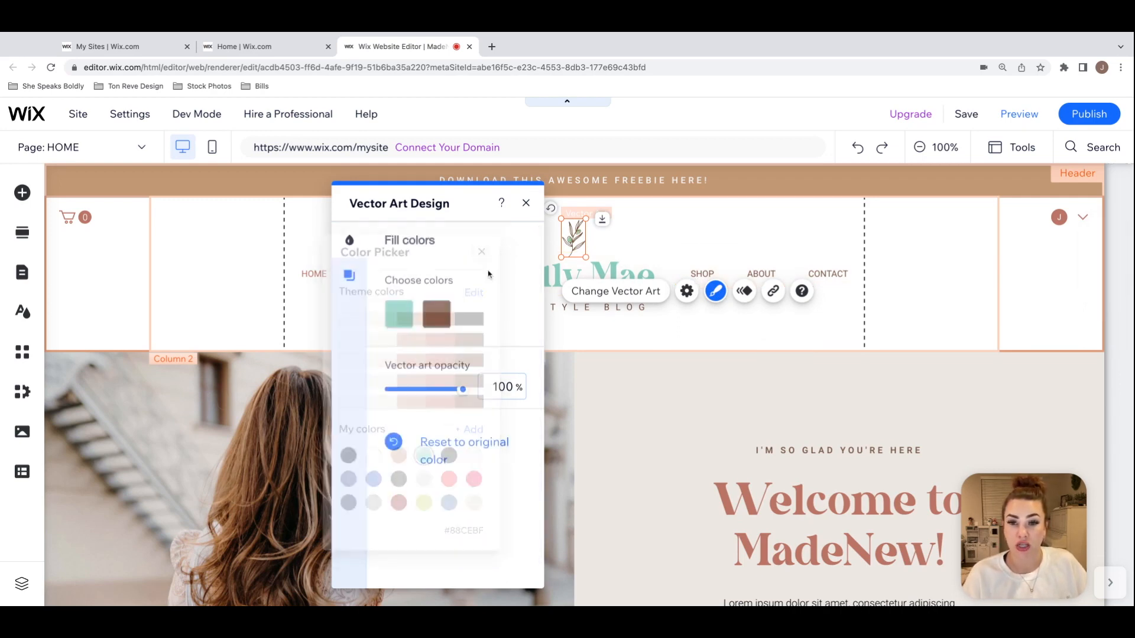
pyautogui.click(441, 319)
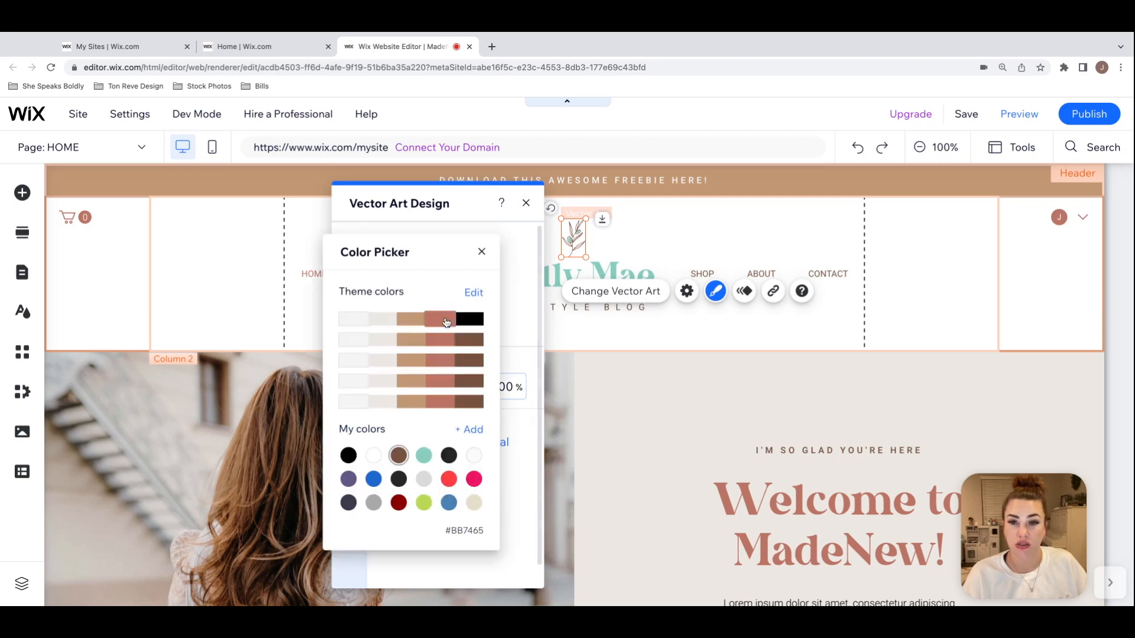
pyautogui.click(424, 456)
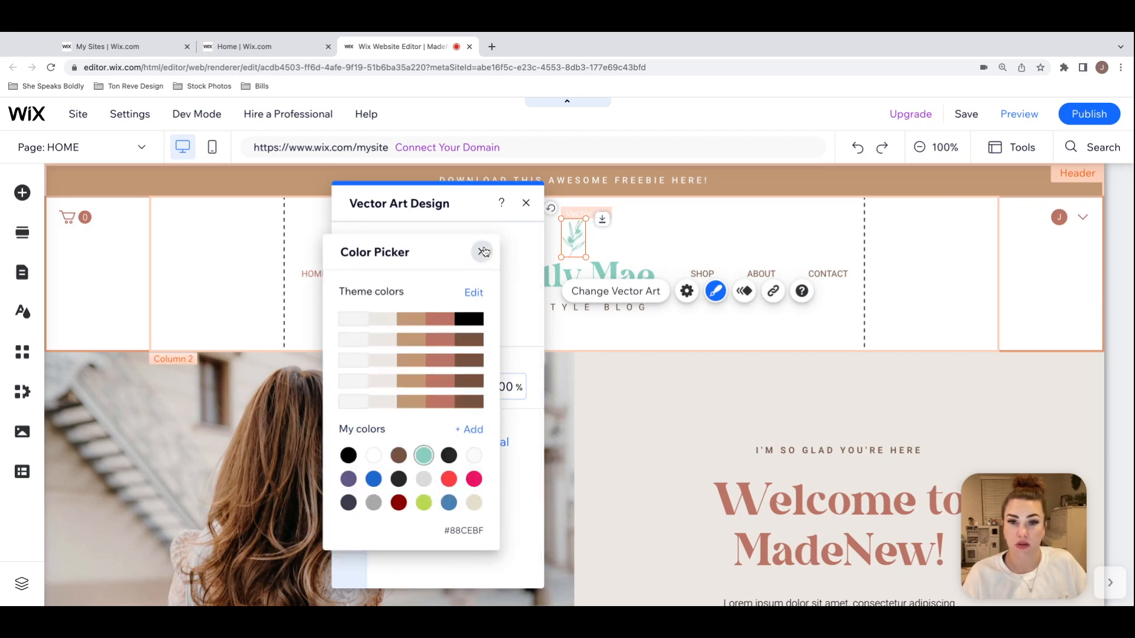
pyautogui.click(482, 252)
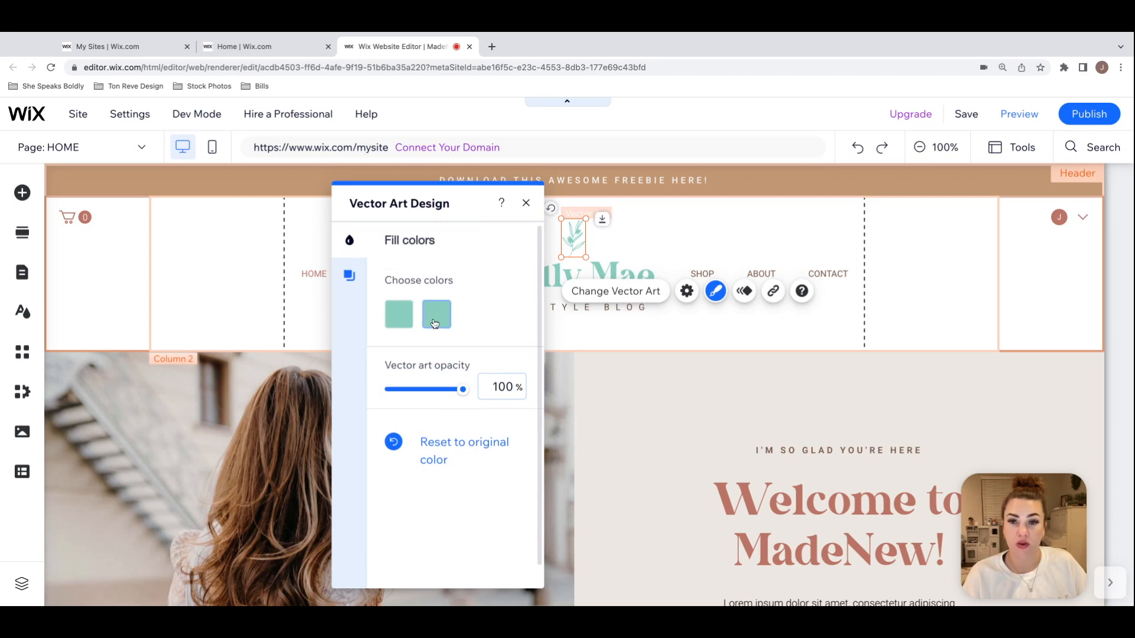
# Step: Try the custom color #FFD7E9 as the first fill color of the leaf vector art, adding it to the saved colors
pyautogui.moveTo(451, 200); pyautogui.dragTo(377, 194)
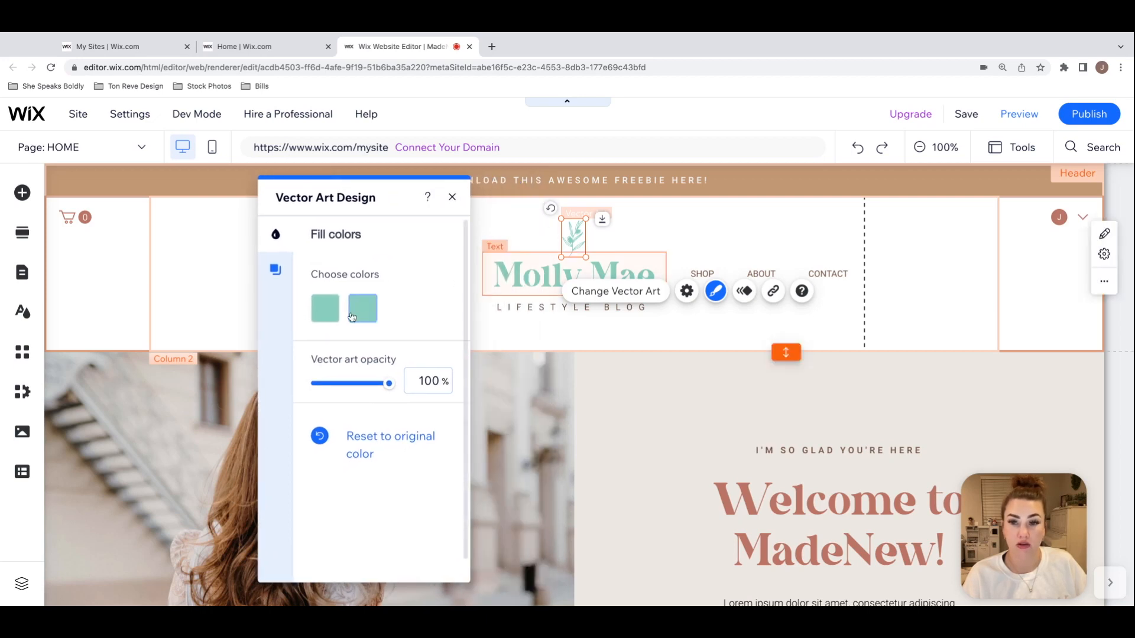
pyautogui.click(325, 308)
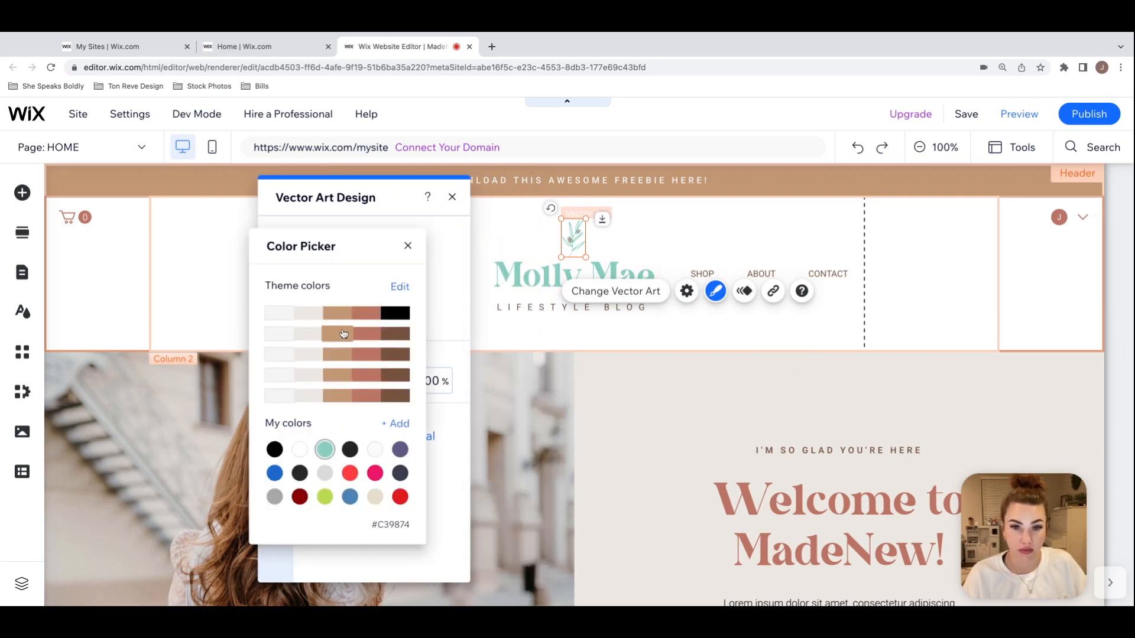
pyautogui.click(396, 424)
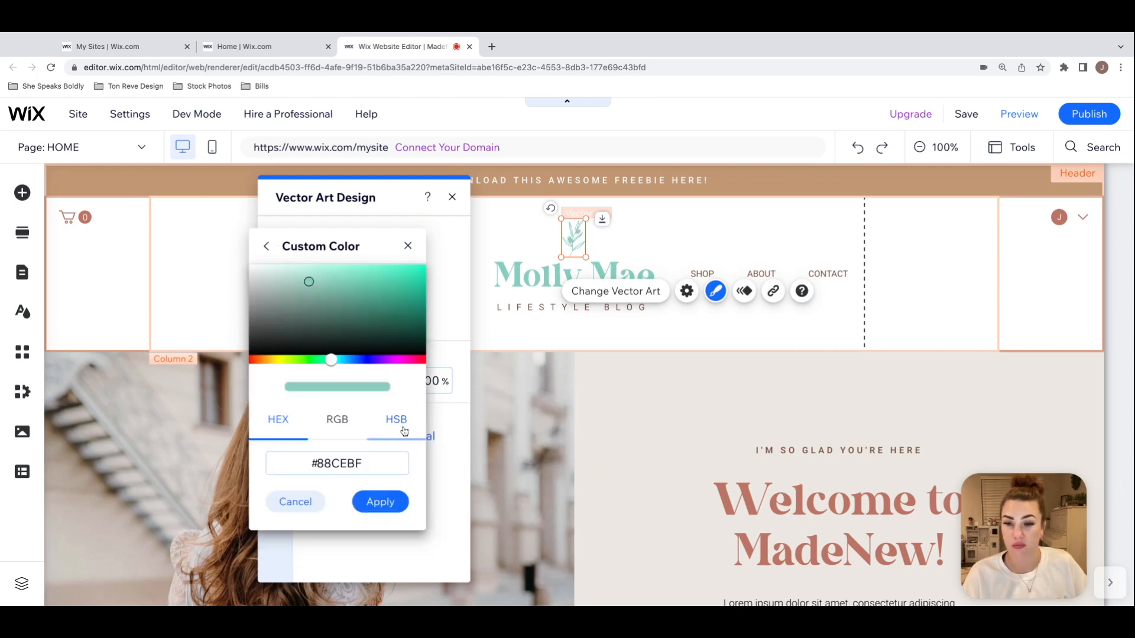
pyautogui.click(261, 361)
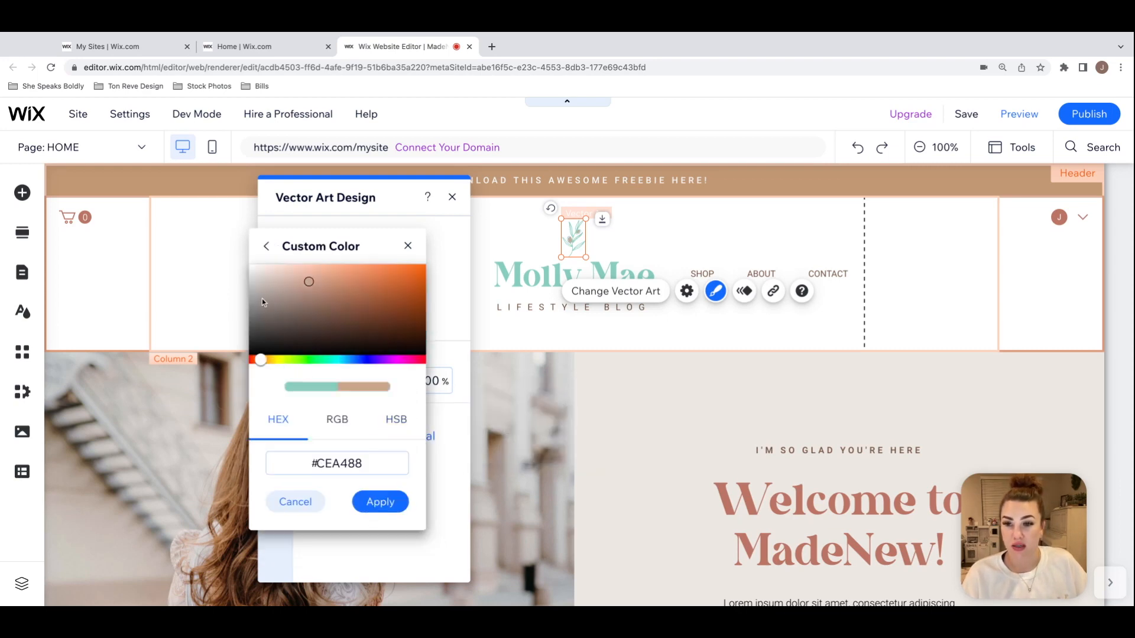
pyautogui.click(412, 360)
pyautogui.moveTo(304, 275); pyautogui.dragTo(277, 265)
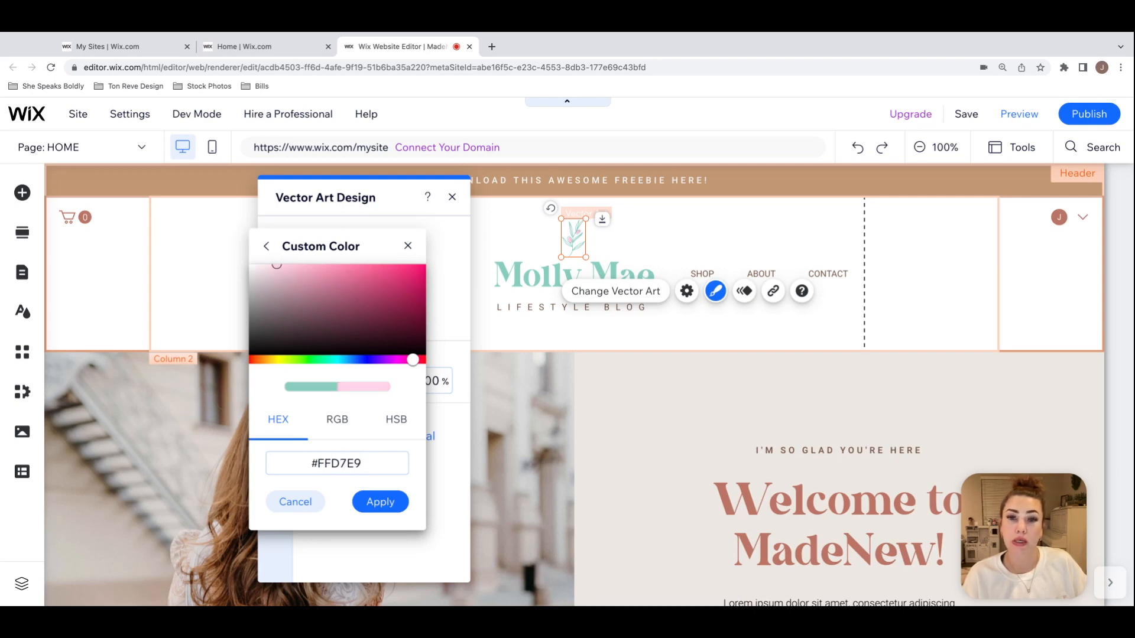
pyautogui.click(380, 502)
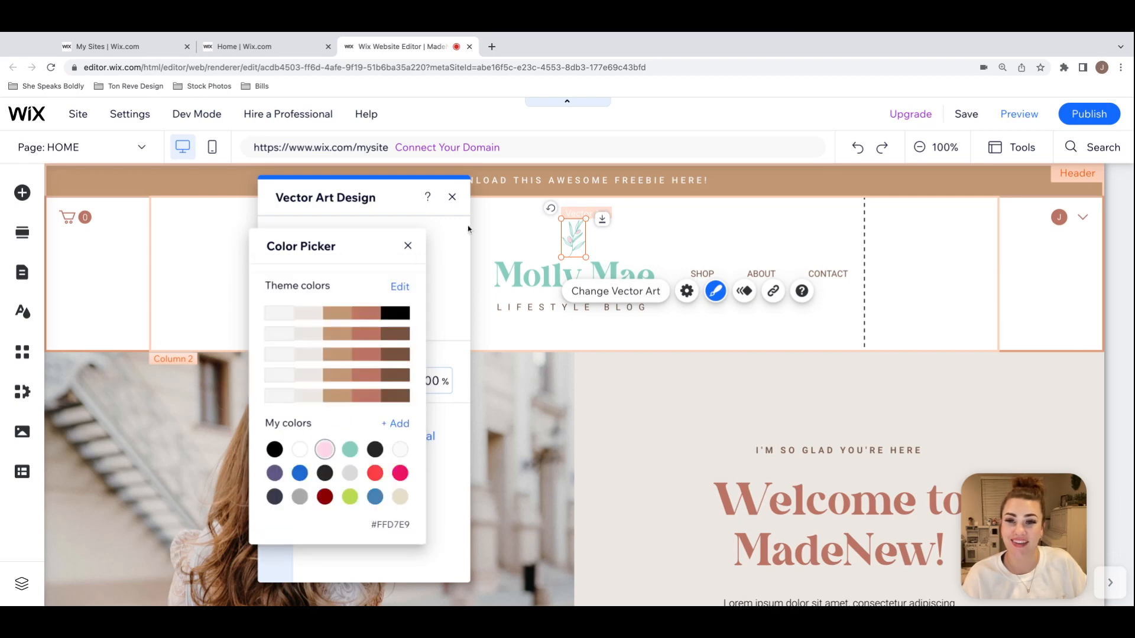
pyautogui.click(408, 246)
pyautogui.click(452, 196)
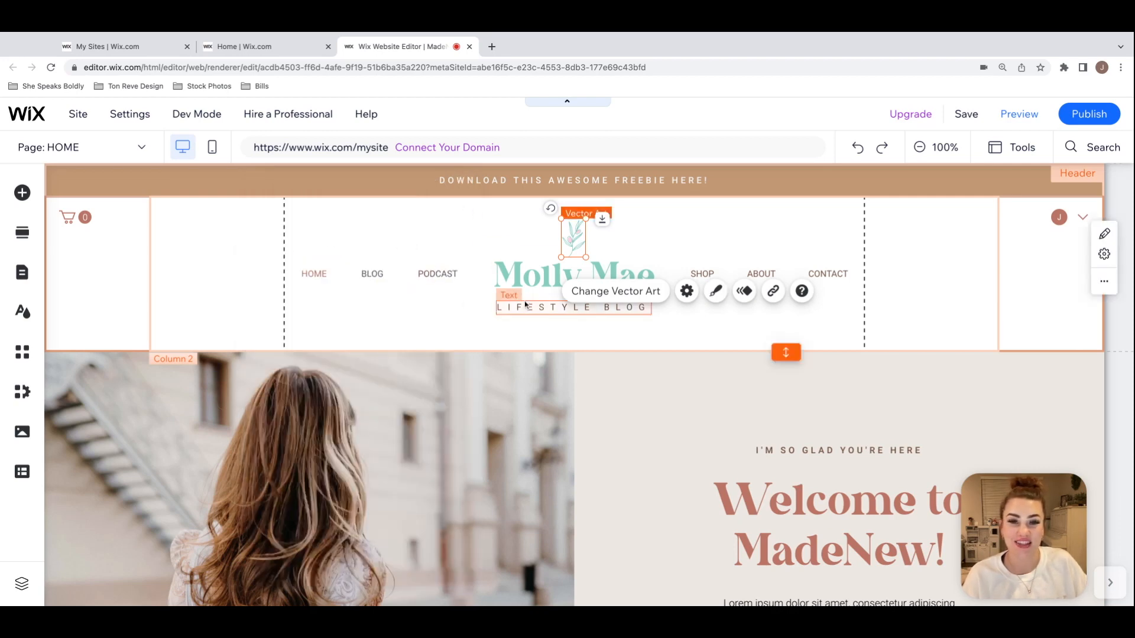
# Step: Change the "LIFESTYLE BLOG" tagline's text color to black, #000000, and close its text settings
pyautogui.doubleClick(539, 308)
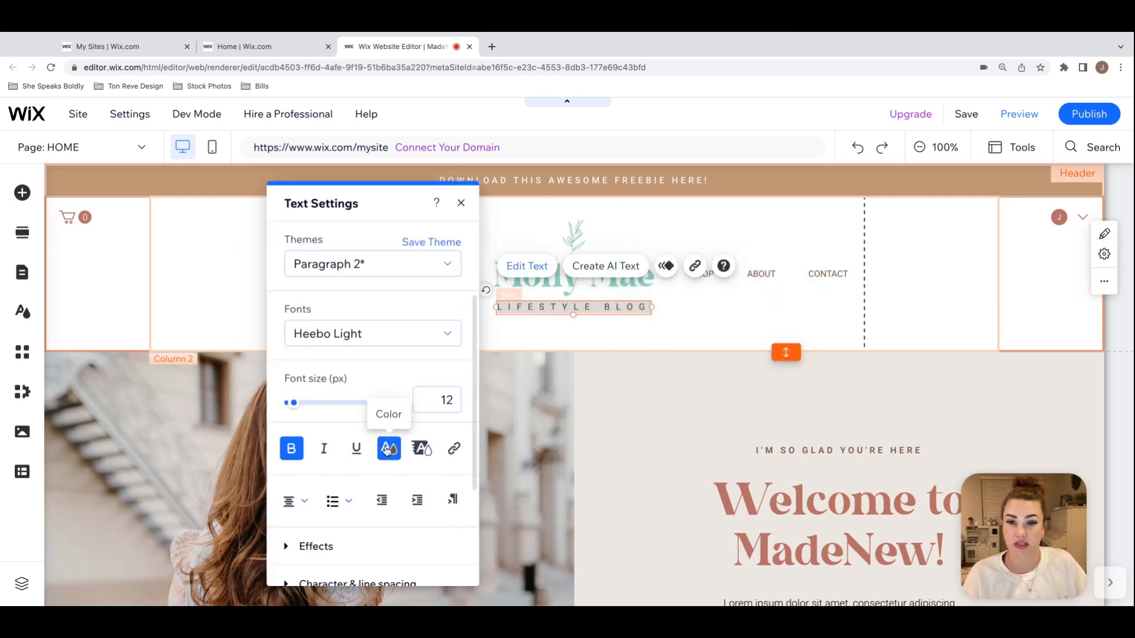
pyautogui.click(389, 448)
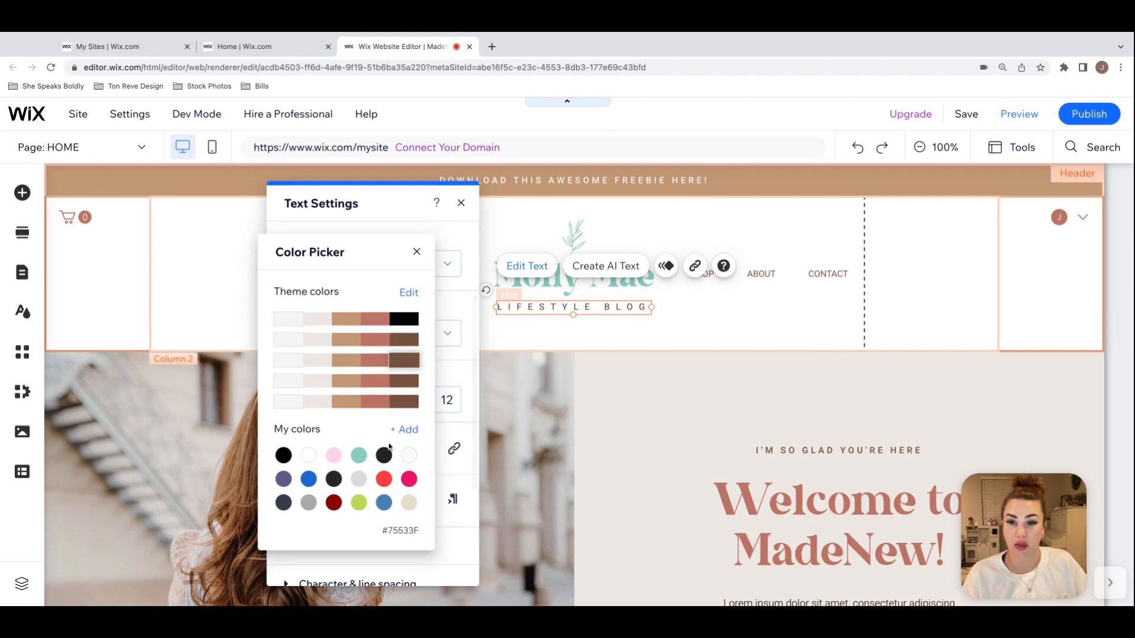
pyautogui.click(417, 252)
pyautogui.click(461, 202)
# Step: Set the leaf vector art's second fill color to the theme black and its first fill color to #88CEBF
pyautogui.click(580, 233)
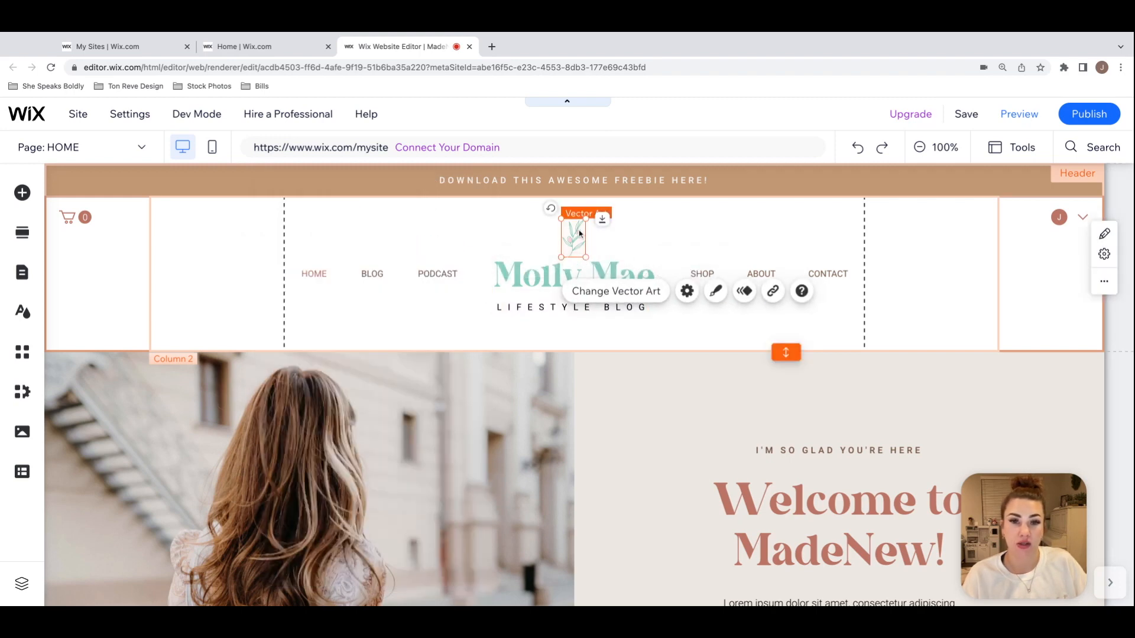
pyautogui.click(715, 291)
pyautogui.click(436, 314)
pyautogui.click(469, 318)
pyautogui.click(483, 253)
pyautogui.click(397, 313)
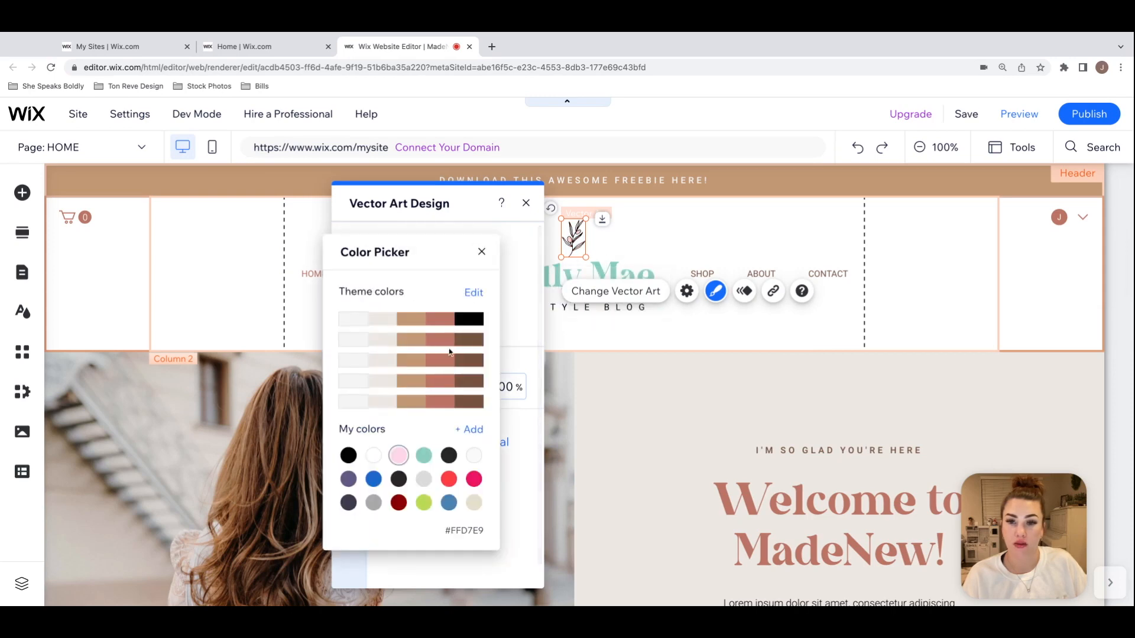
pyautogui.click(424, 455)
pyautogui.click(481, 252)
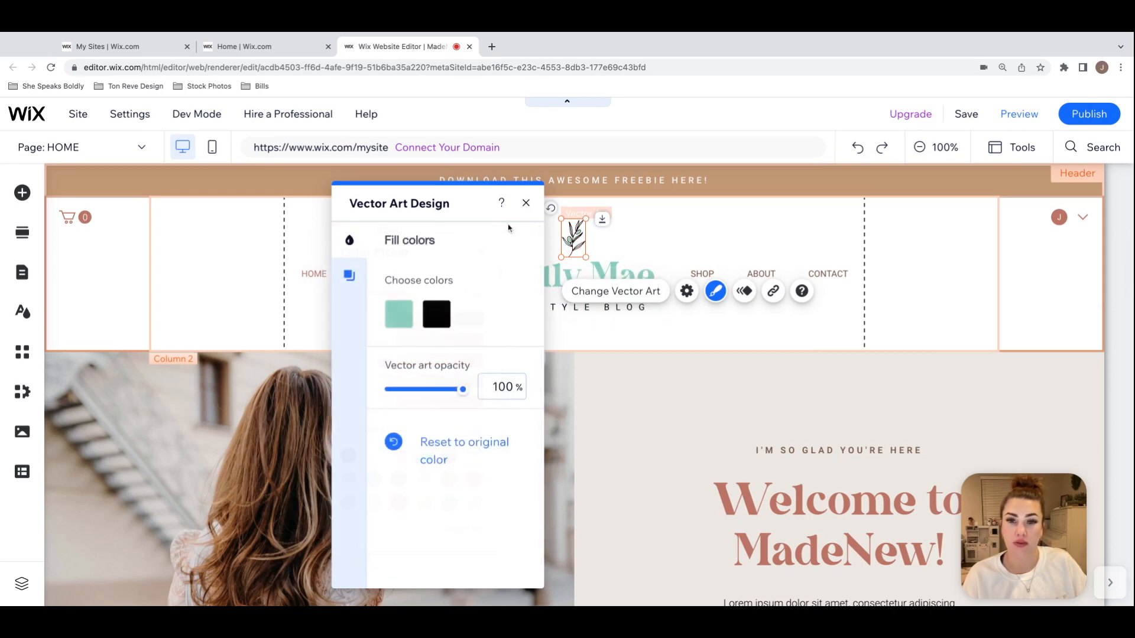
pyautogui.click(525, 202)
pyautogui.click(945, 261)
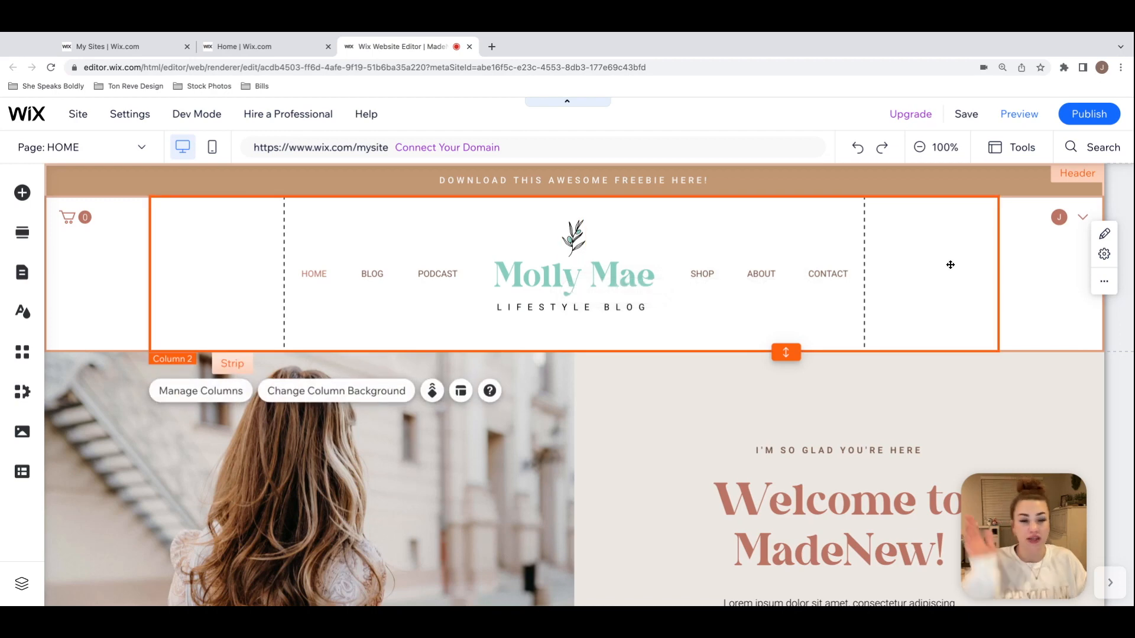
# Step: Open the vector art library to replace the header's leaf graphic and check the available category filters
pyautogui.click(577, 242)
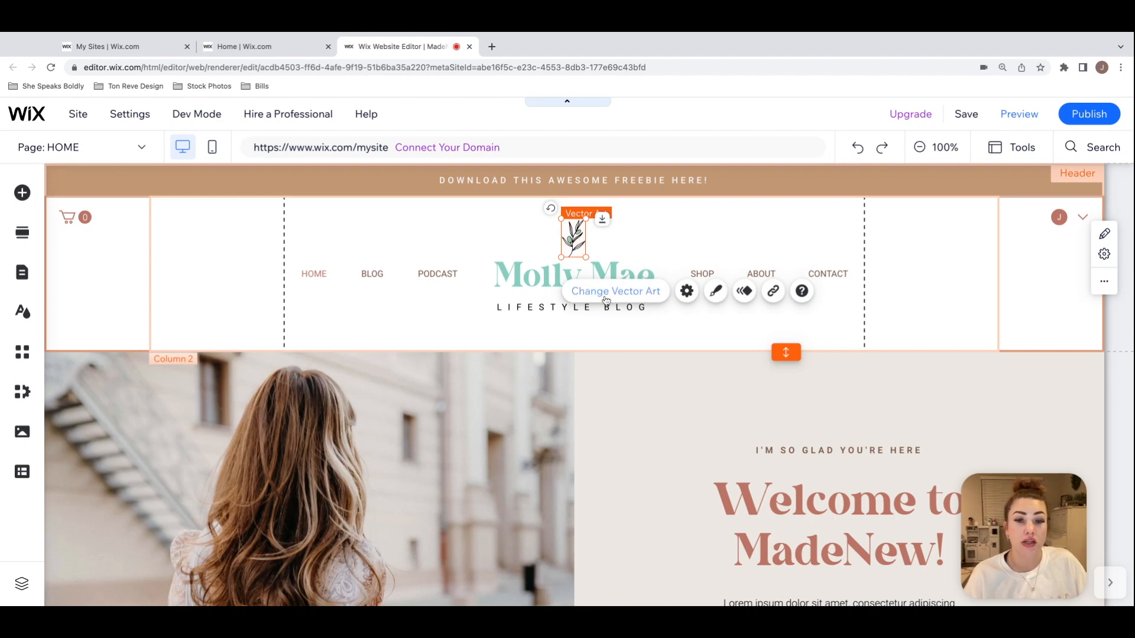
pyautogui.click(648, 297)
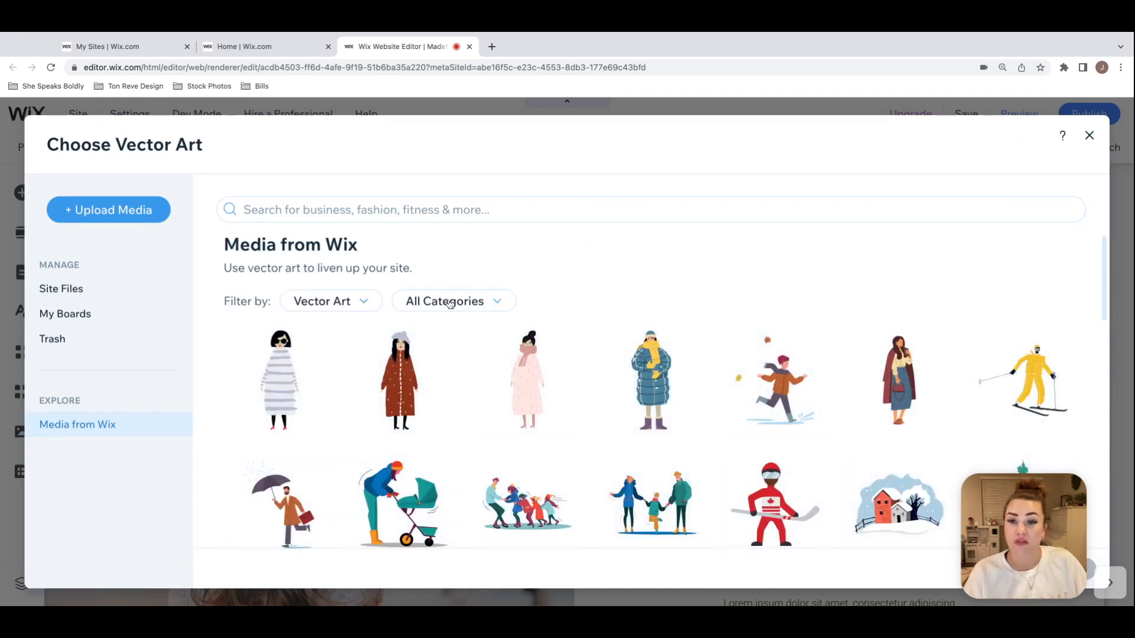
pyautogui.click(450, 303)
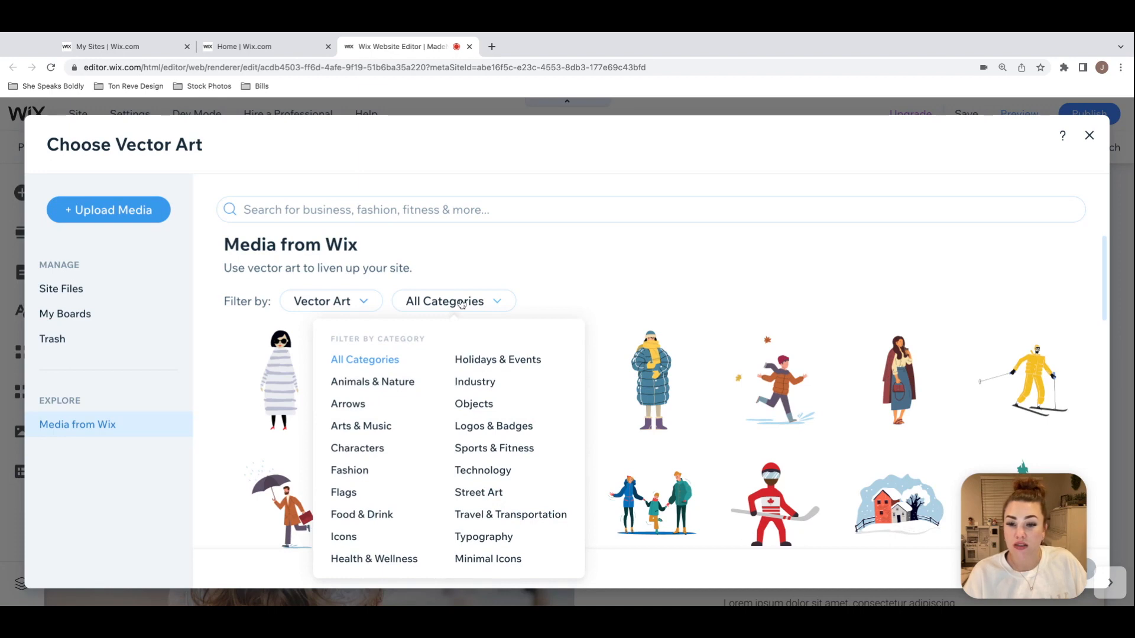
pyautogui.click(490, 299)
# Step: Search the vector art library for "rose" and look through the designs for a suitable header graphic
pyautogui.click(382, 205)
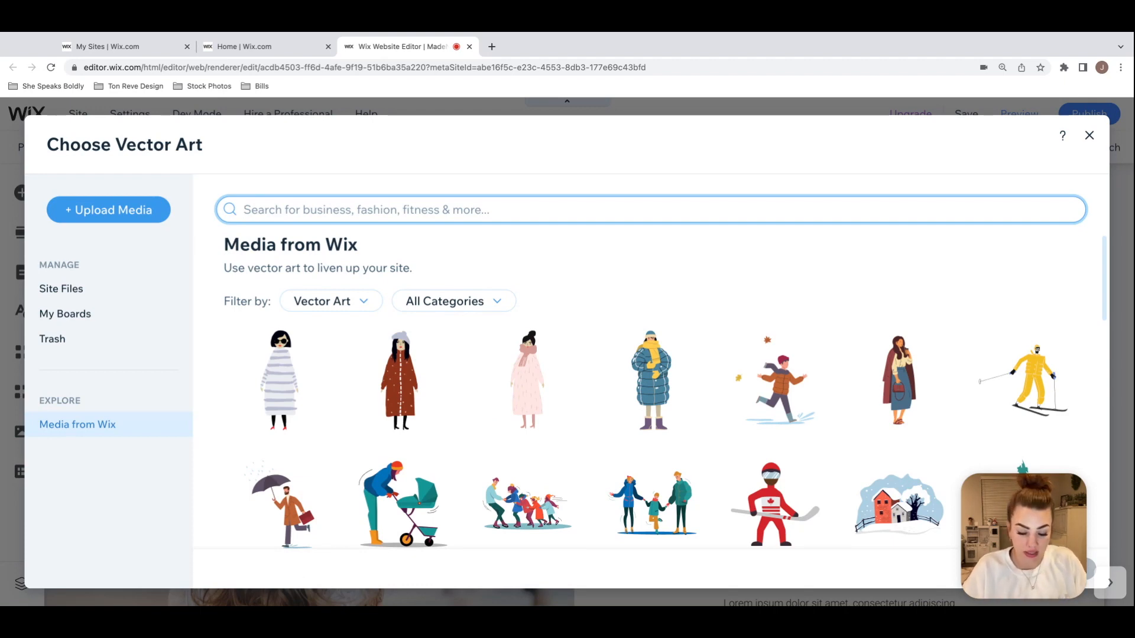
pyautogui.write('rose')
pyautogui.press('BackSpace')
pyautogui.write('se')
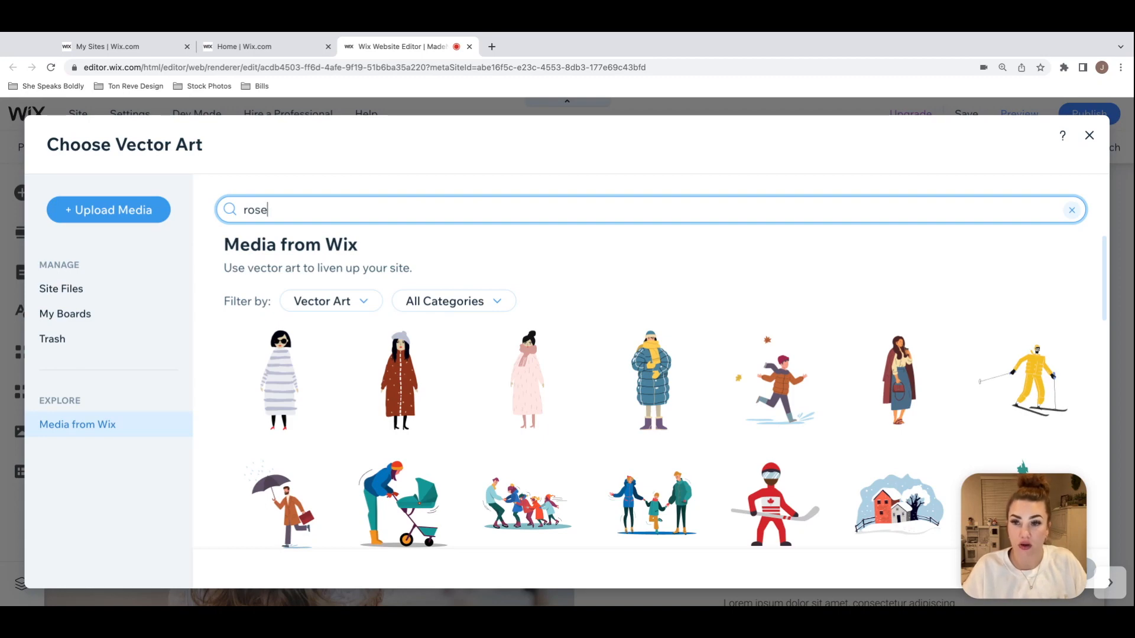
pyautogui.press('Return')
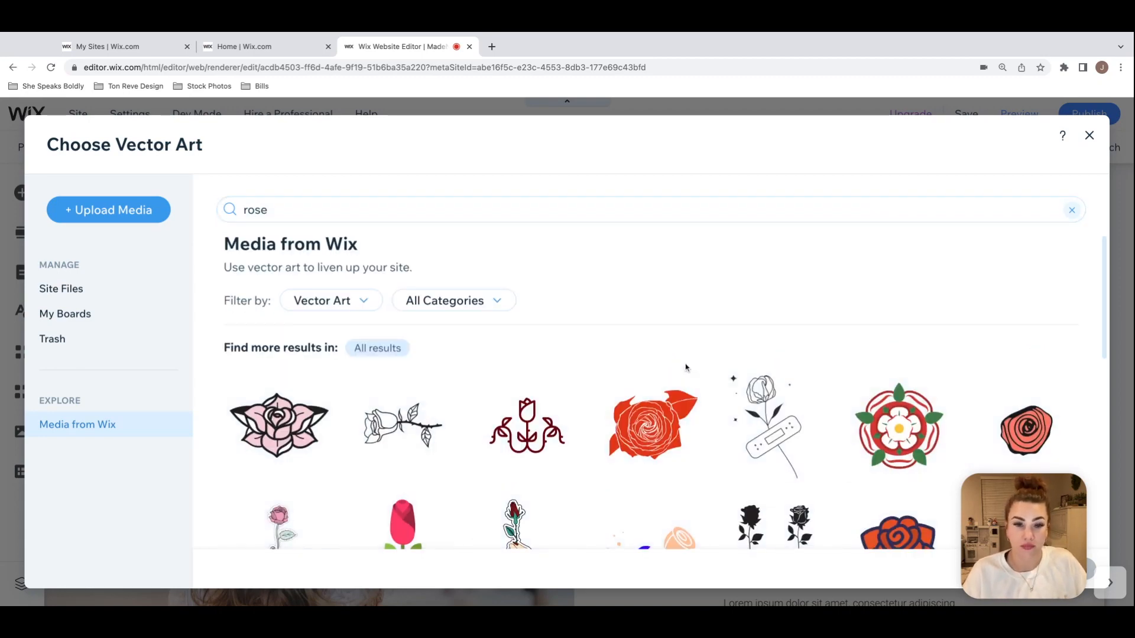
pyautogui.scroll(-2, 685, 367)
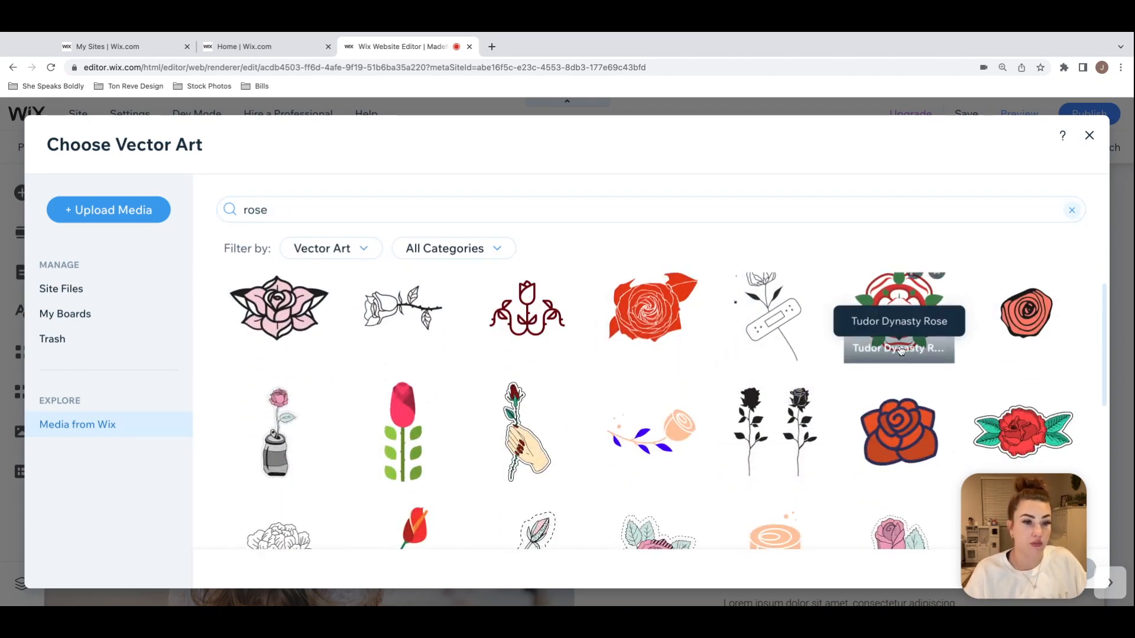
pyautogui.scroll(-6, 900, 351)
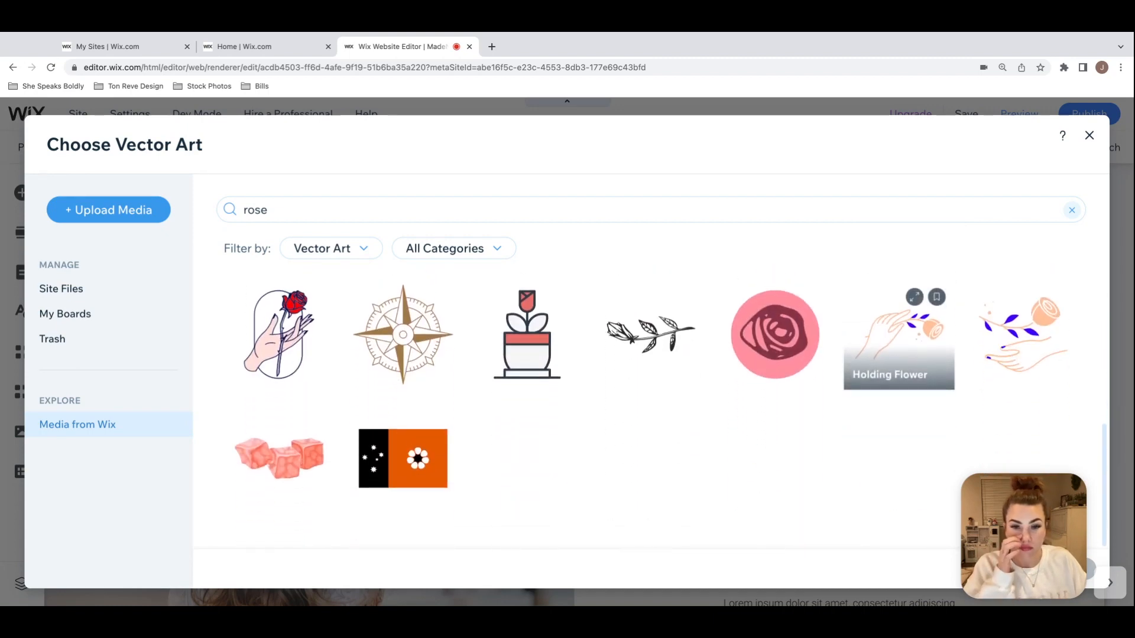
pyautogui.scroll(4, 656, 444)
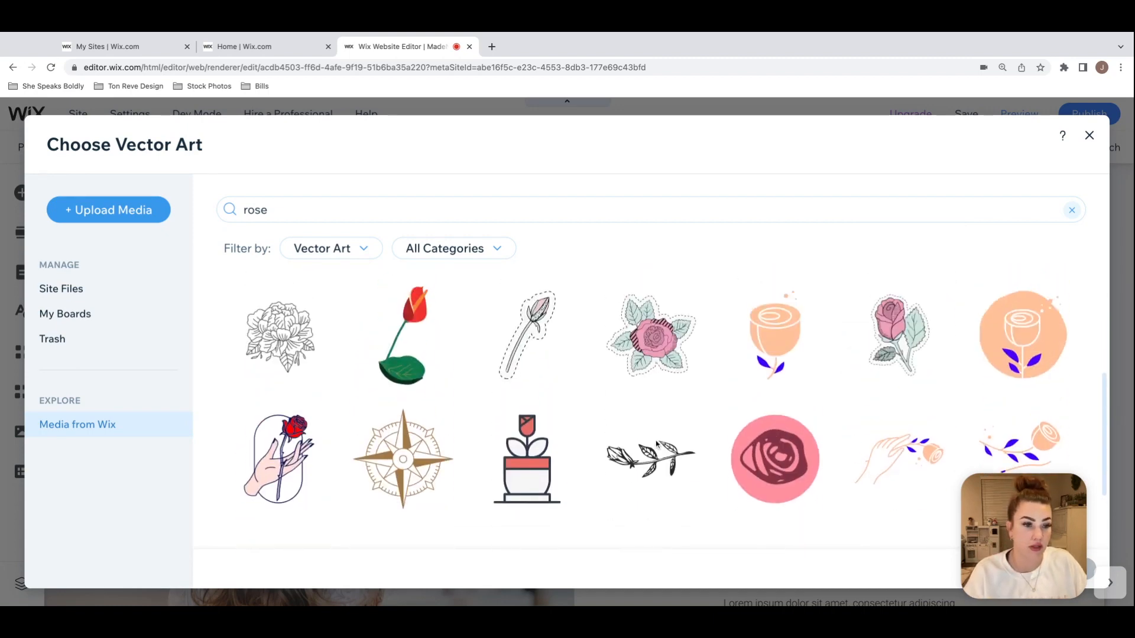
pyautogui.scroll(3, 650, 438)
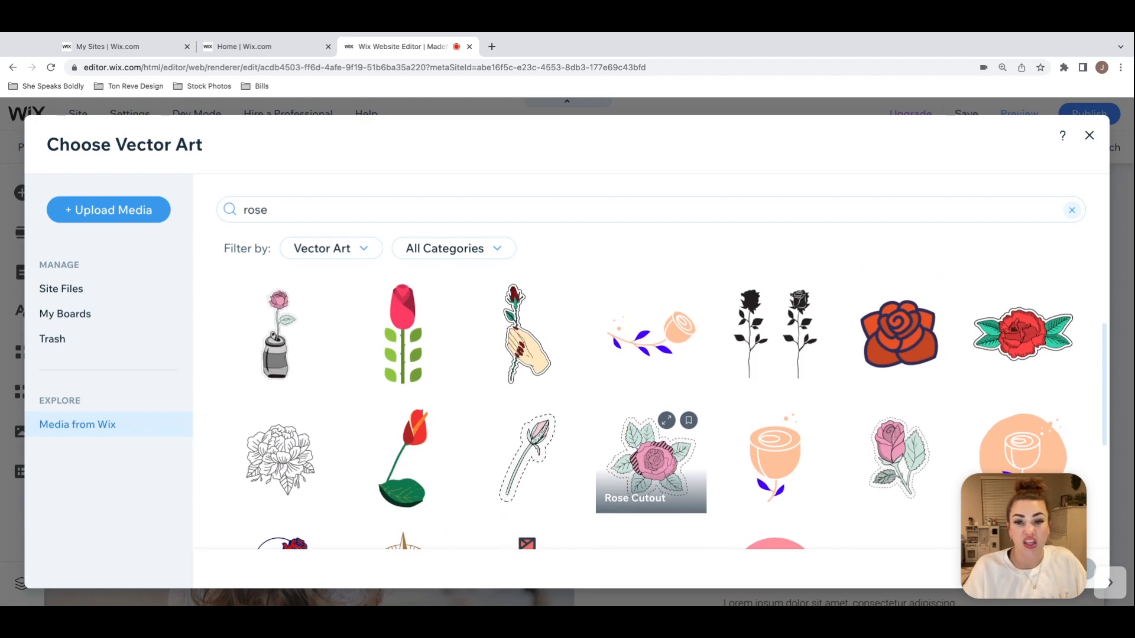
pyautogui.scroll(3, 577, 413)
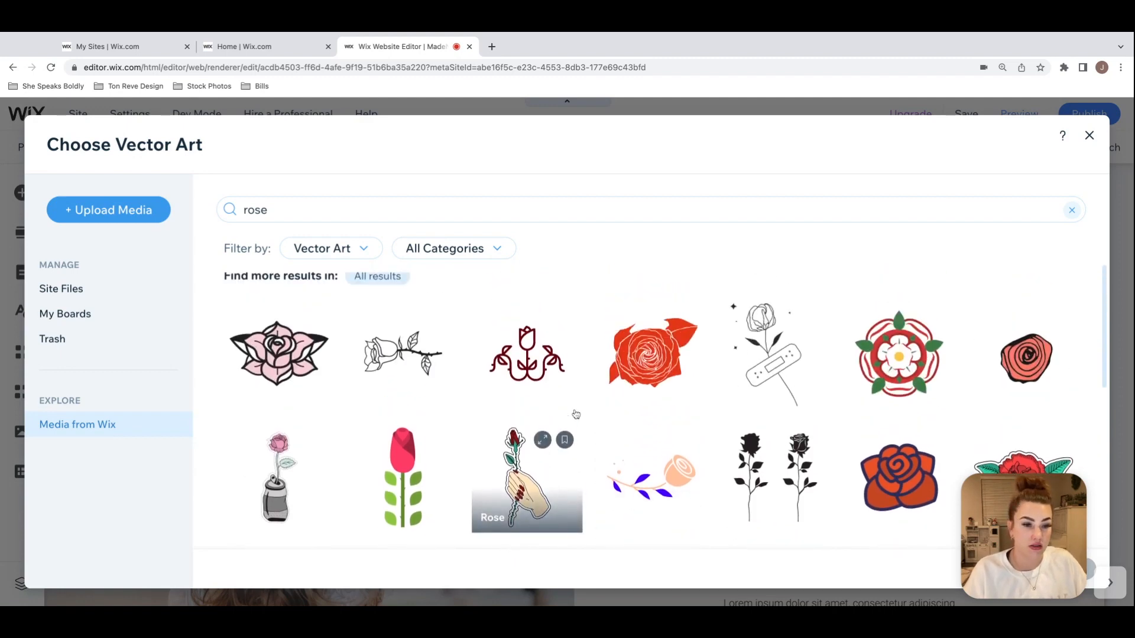
pyautogui.click(314, 214)
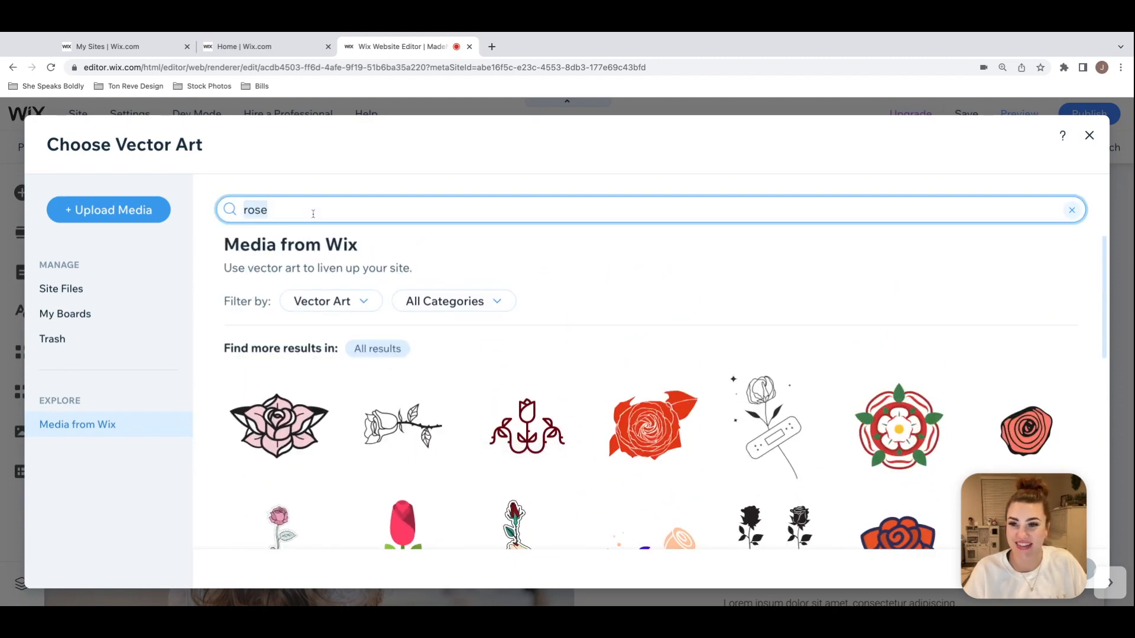
# Step: Search the vector art library for "heart" and replace the header's leaf graphic with the yellow heart outlined in black
pyautogui.write('heart')
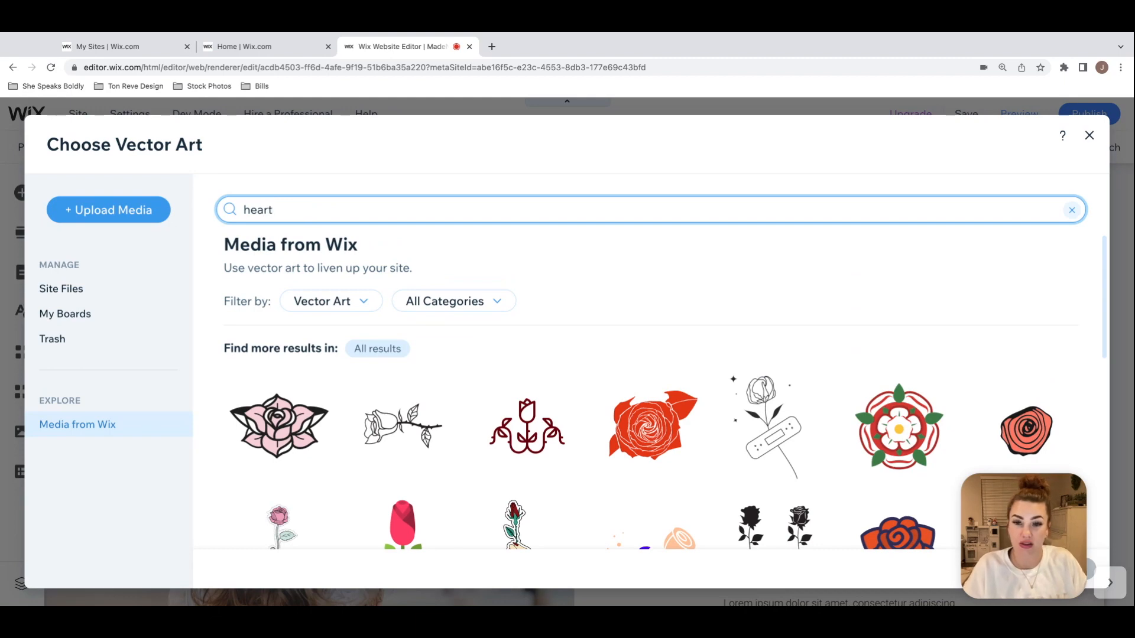
pyautogui.press('Return')
pyautogui.scroll(-2, 864, 356)
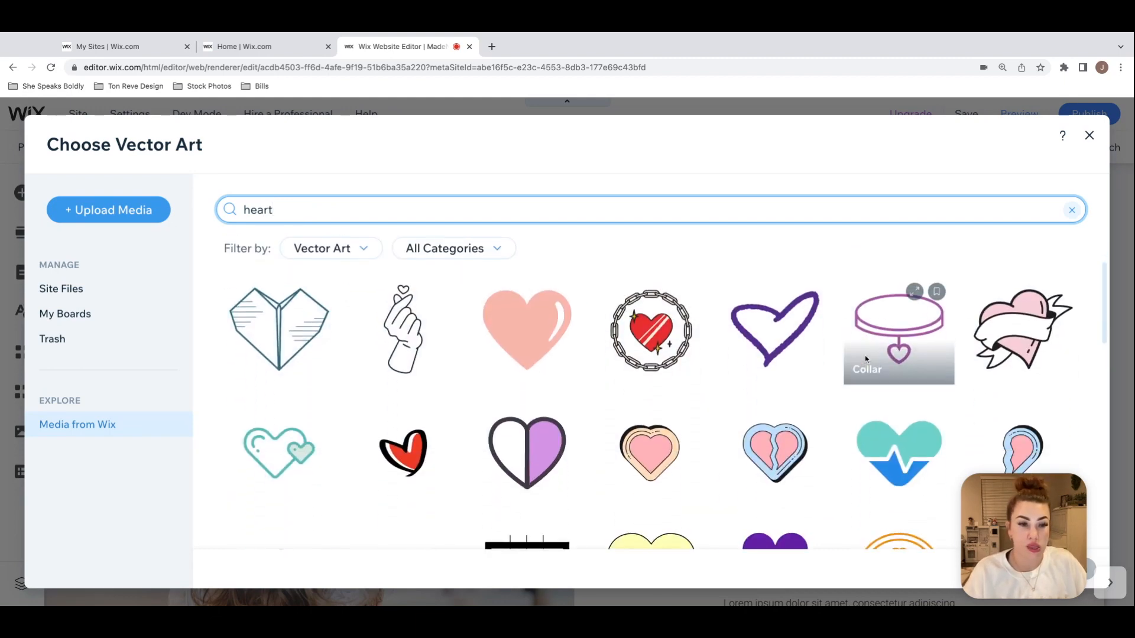
pyautogui.scroll(-6, 864, 356)
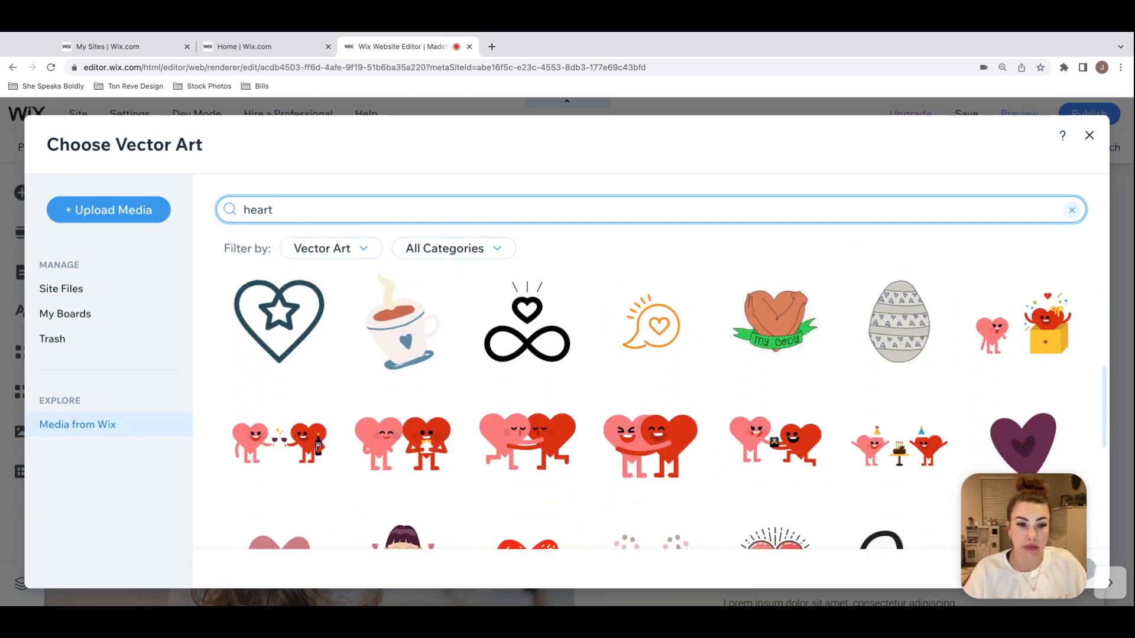
pyautogui.scroll(-4, 898, 331)
pyautogui.scroll(-2, 898, 331)
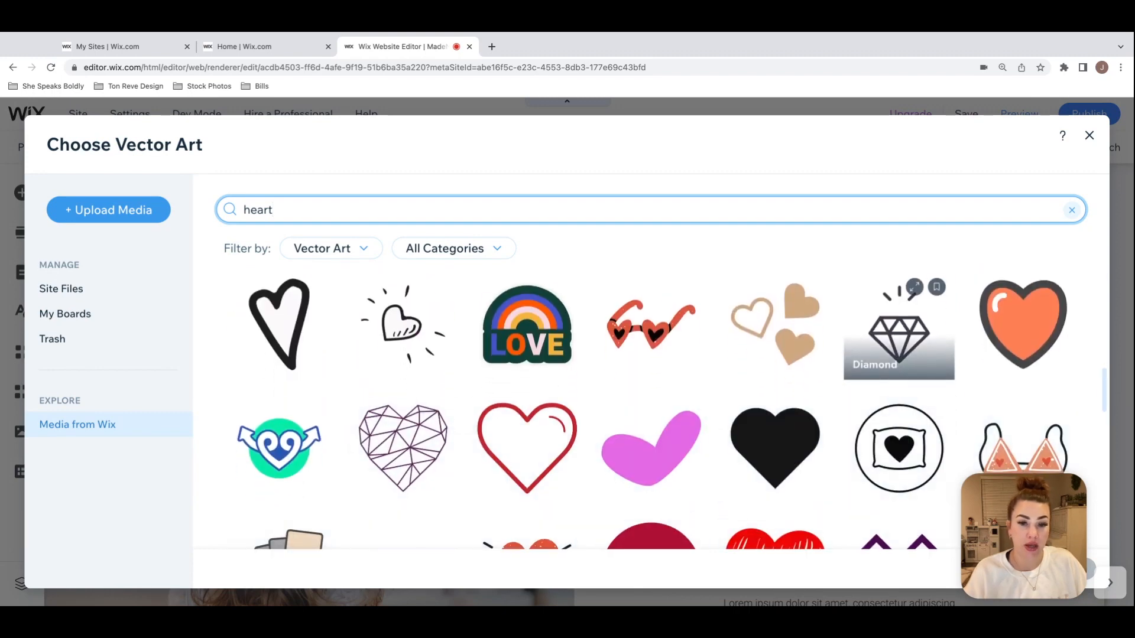
pyautogui.scroll(-2, 898, 319)
pyautogui.scroll(-2, 898, 319)
pyautogui.scroll(-4, 899, 349)
pyautogui.scroll(1, 898, 349)
pyautogui.scroll(-8, 899, 348)
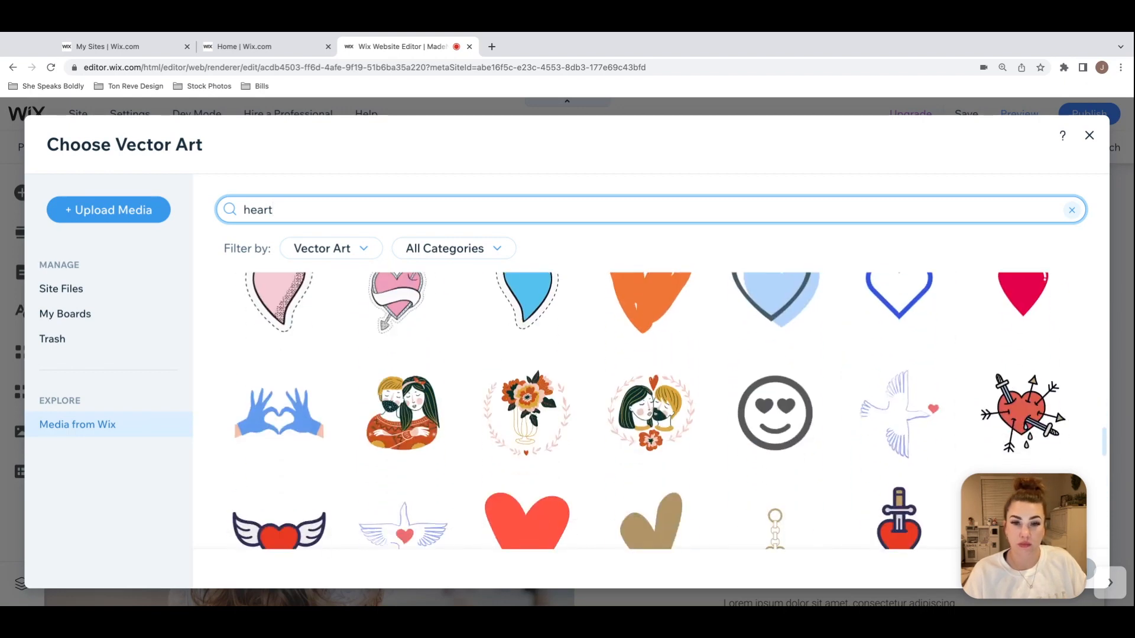
pyautogui.scroll(2, 898, 348)
pyautogui.scroll(-4, 898, 349)
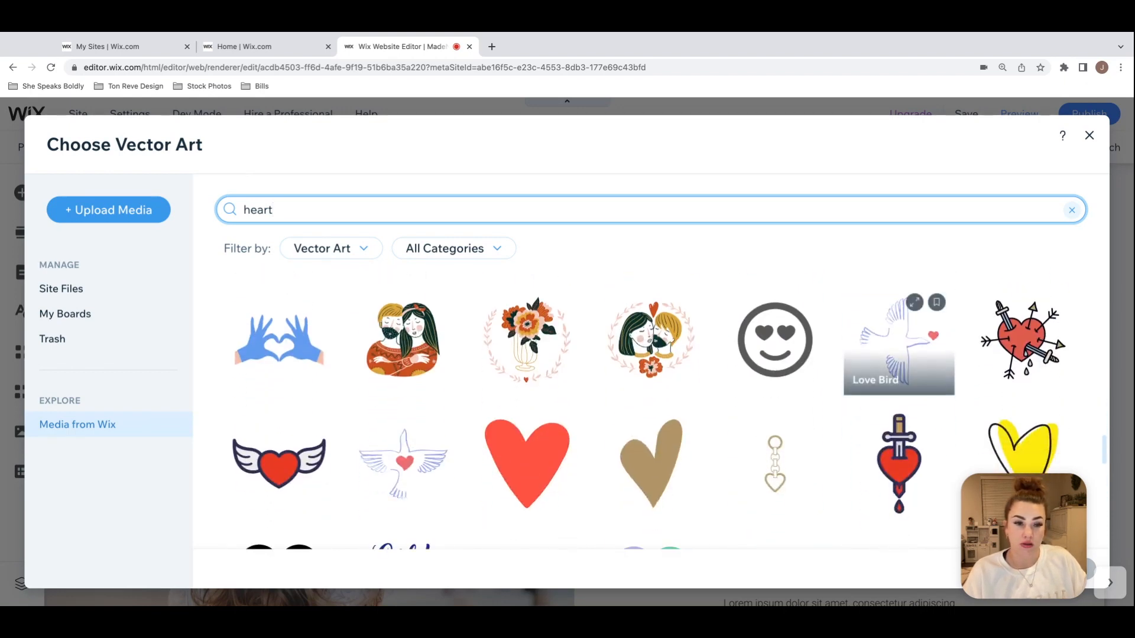
pyautogui.scroll(-2, 899, 355)
pyautogui.scroll(3, 899, 355)
pyautogui.scroll(-1, 899, 355)
pyautogui.scroll(-2, 899, 366)
pyautogui.scroll(2, 898, 367)
pyautogui.click(1057, 494)
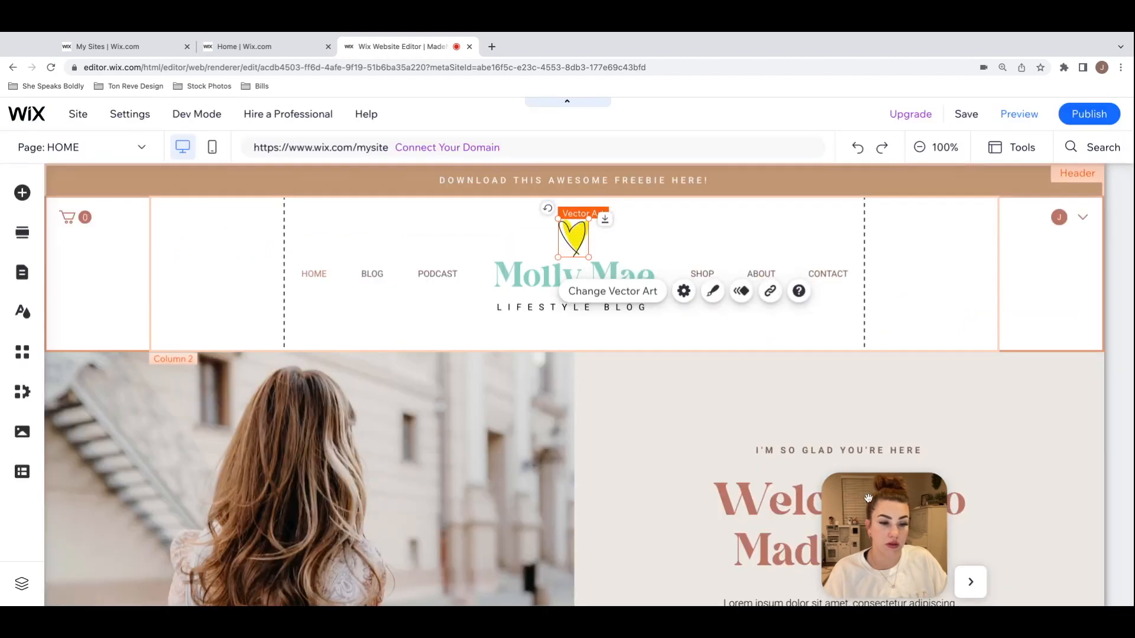
pyautogui.moveTo(845, 497); pyautogui.dragTo(960, 492)
# Step: Change the header heart's yellow fill color to #88CEBF and shrink the heart slightly above the site title
pyautogui.click(712, 291)
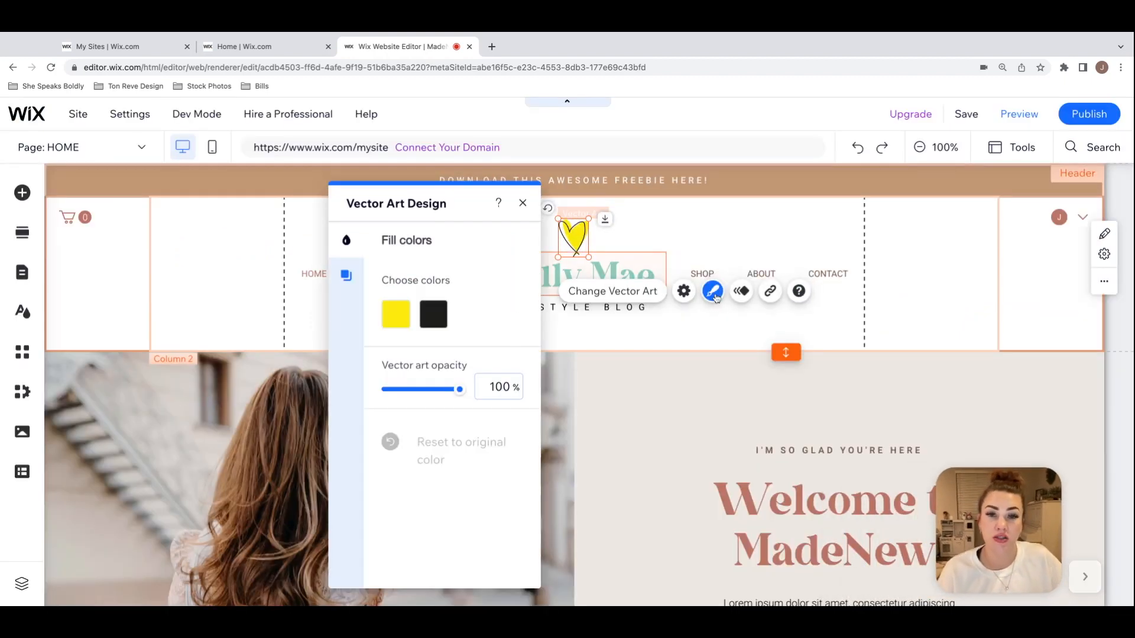
pyautogui.click(395, 315)
pyautogui.click(445, 457)
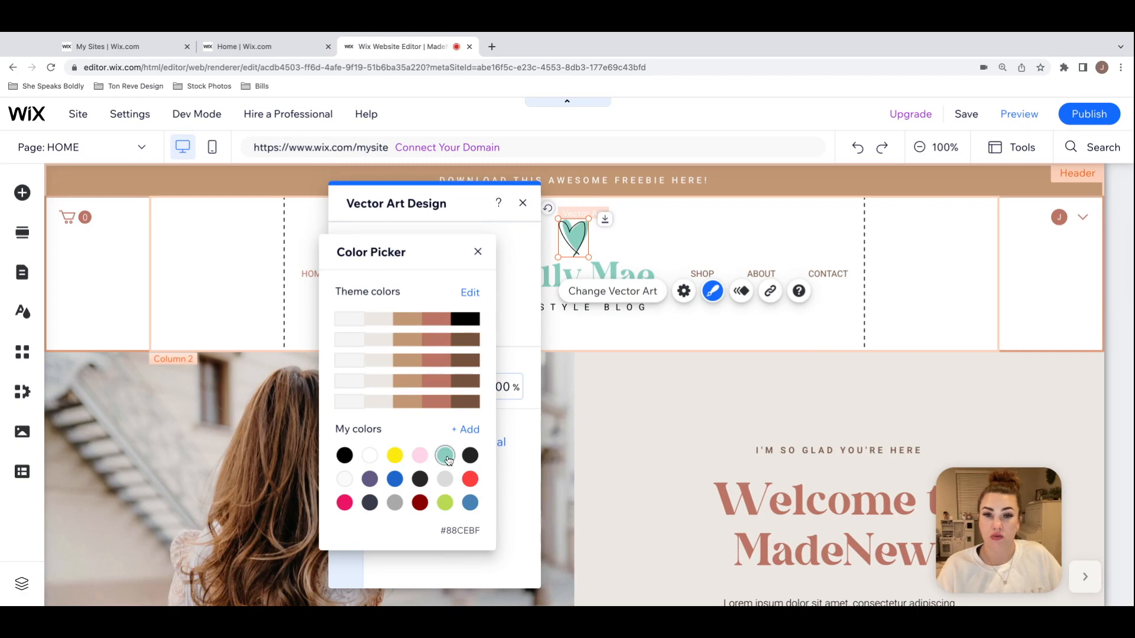
pyautogui.click(478, 252)
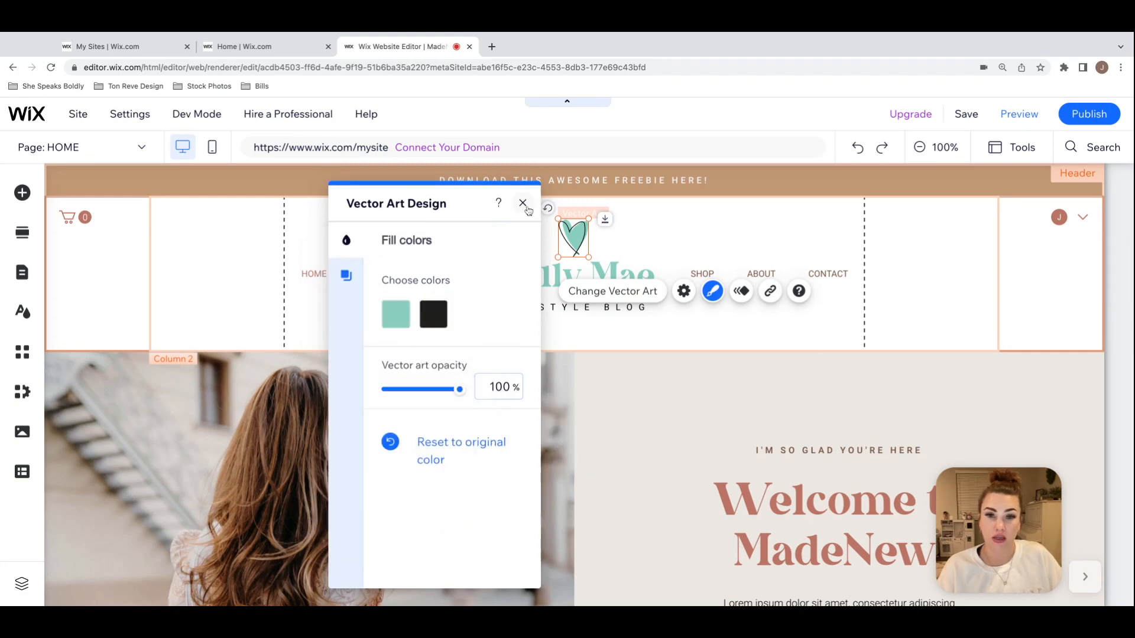
pyautogui.click(523, 203)
pyautogui.moveTo(588, 218); pyautogui.dragTo(576, 241)
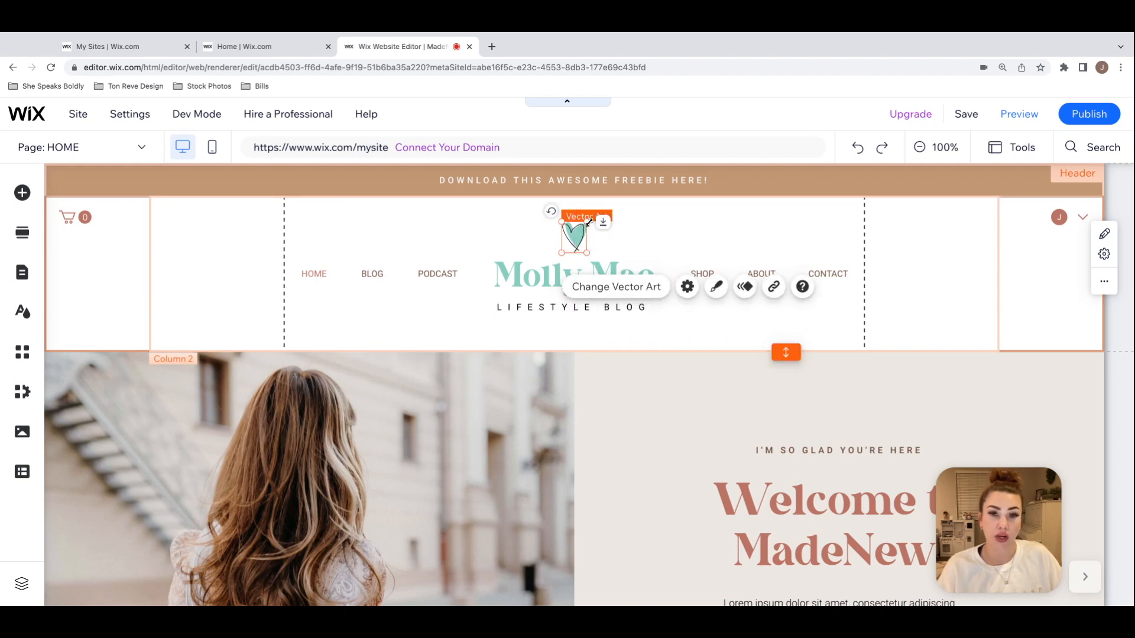
pyautogui.click(685, 233)
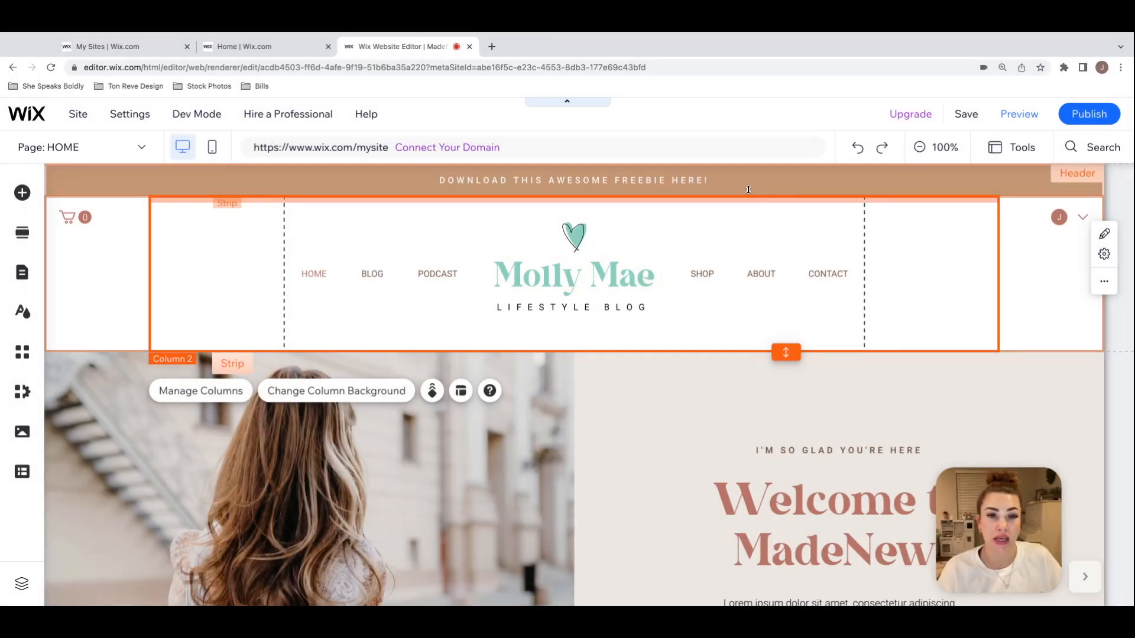
# Step: Set the background color of the "DOWNLOAD THIS AWESOME FREEBIE HERE!" strip to #88CEBF and close its background settings
pyautogui.click(775, 183)
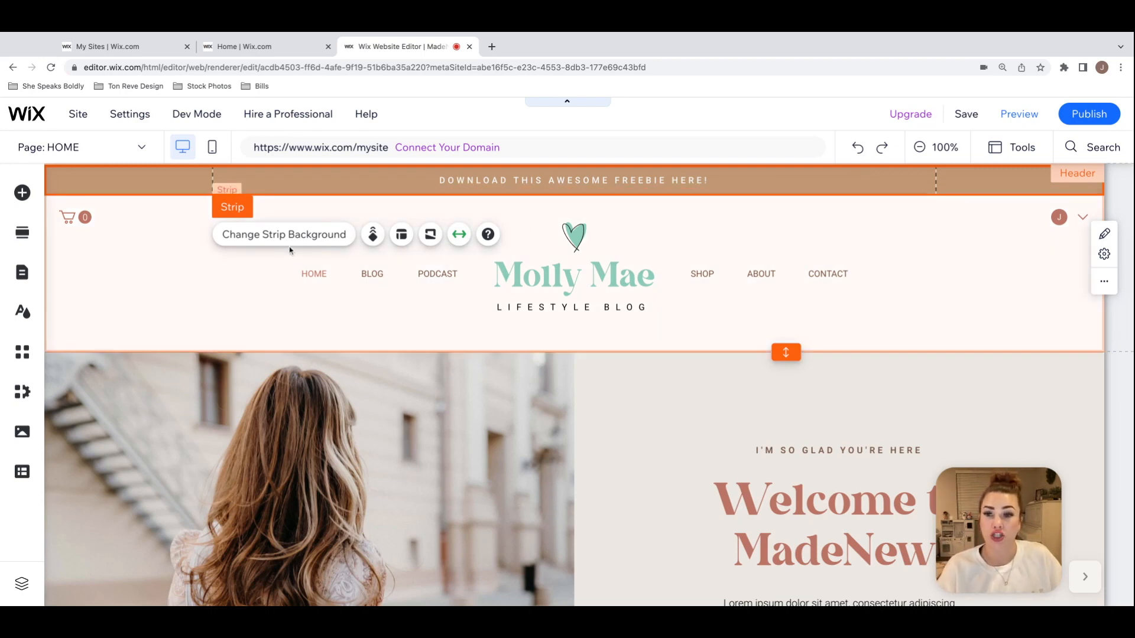
pyautogui.click(304, 237)
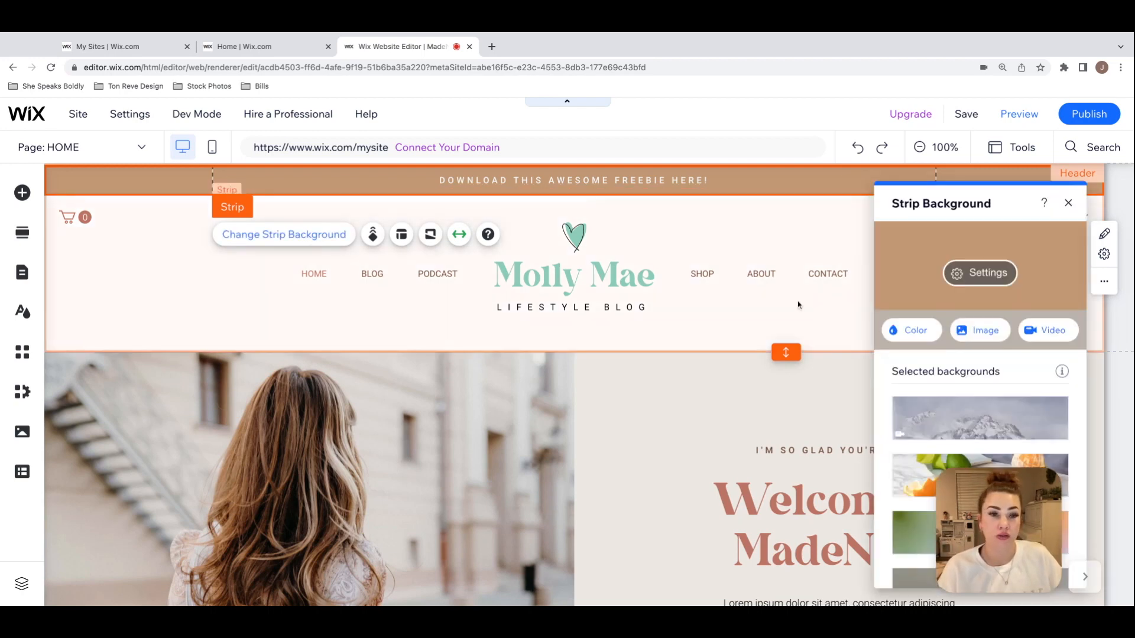
pyautogui.click(923, 337)
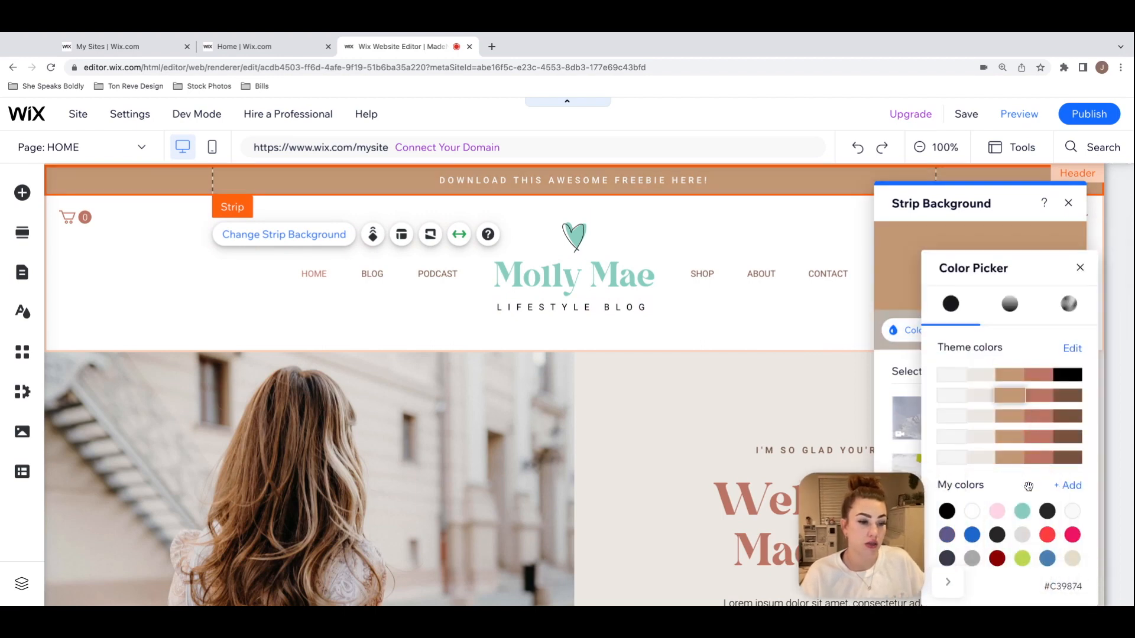
pyautogui.click(1050, 513)
pyautogui.click(1022, 510)
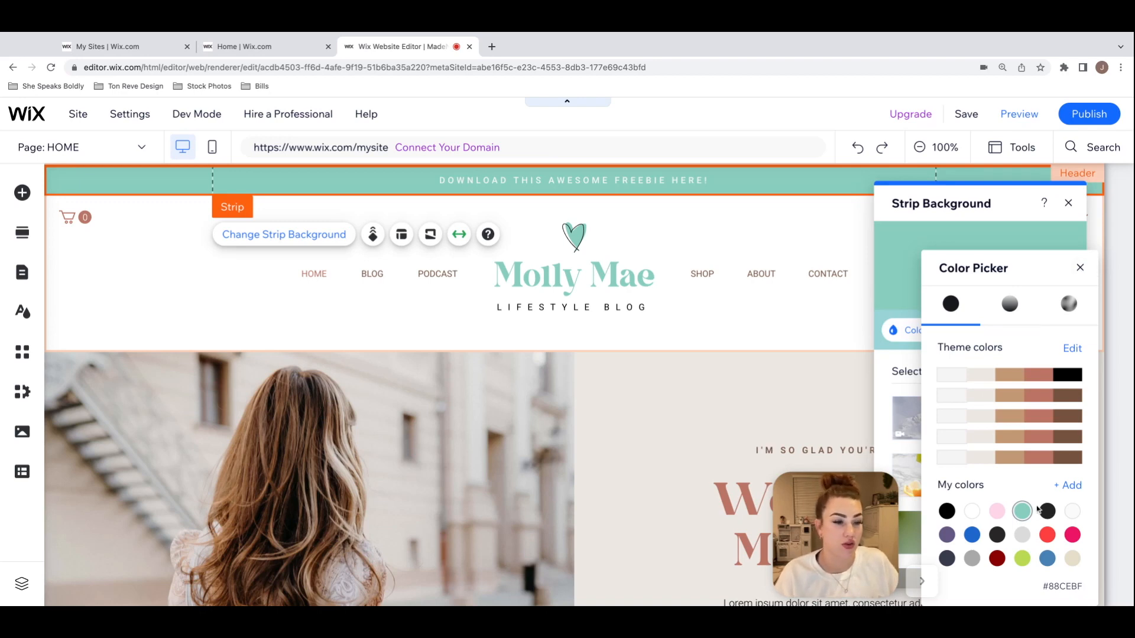
pyautogui.click(1080, 269)
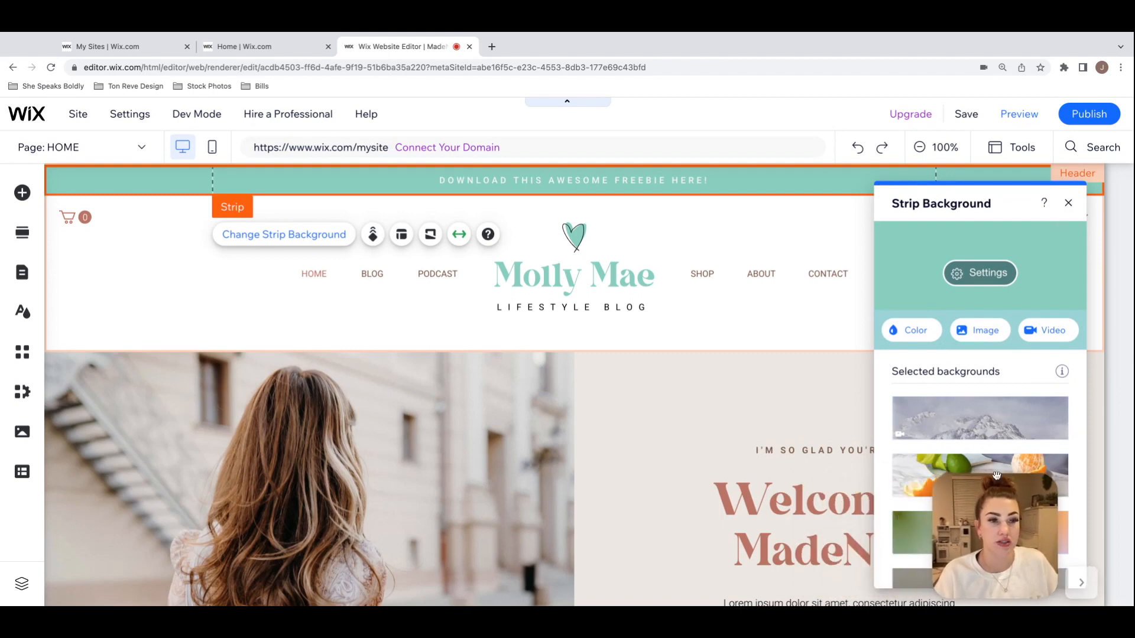
pyautogui.click(1068, 203)
pyautogui.click(948, 254)
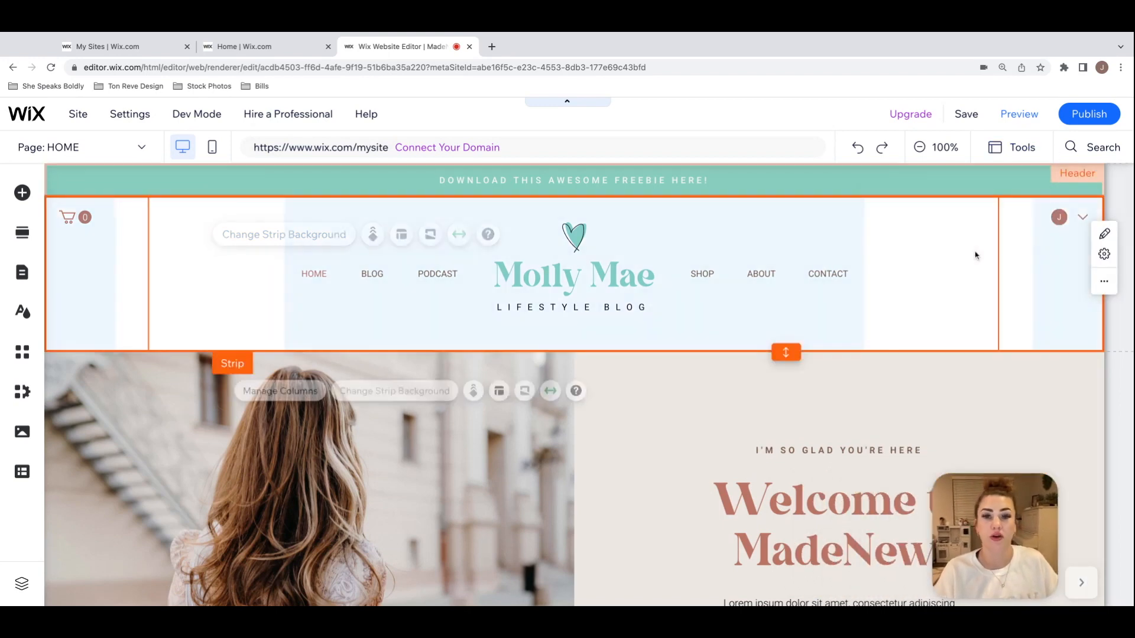
pyautogui.click(1034, 387)
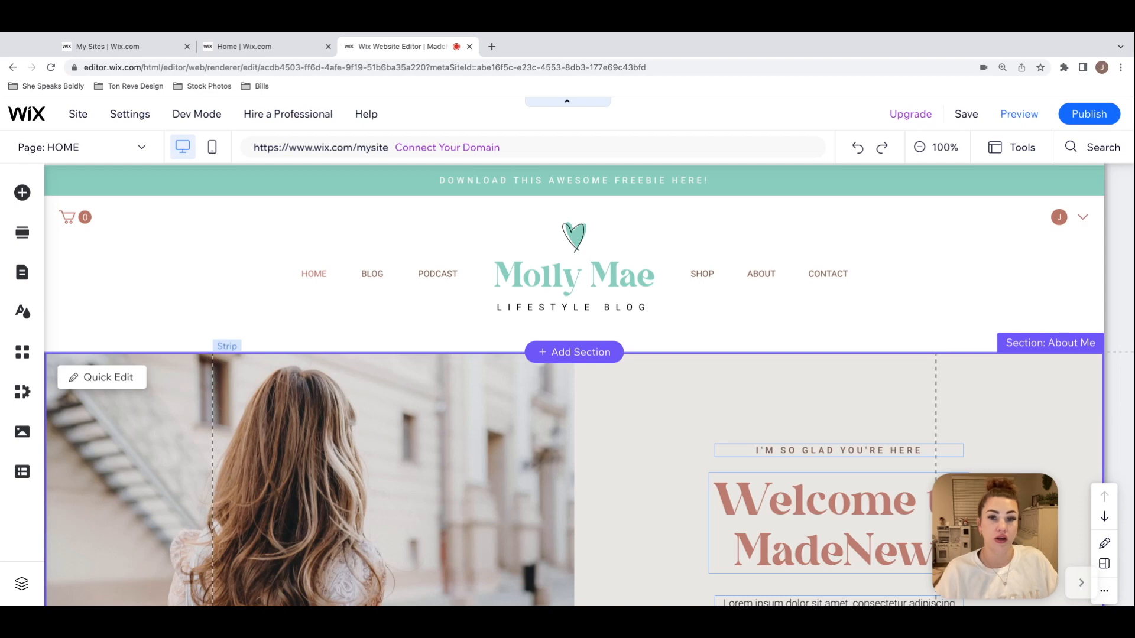
# Step: Customize the site's color theme by changing Color 2's second shade from beige to a pale pink, #FFDEEC
pyautogui.click(23, 314)
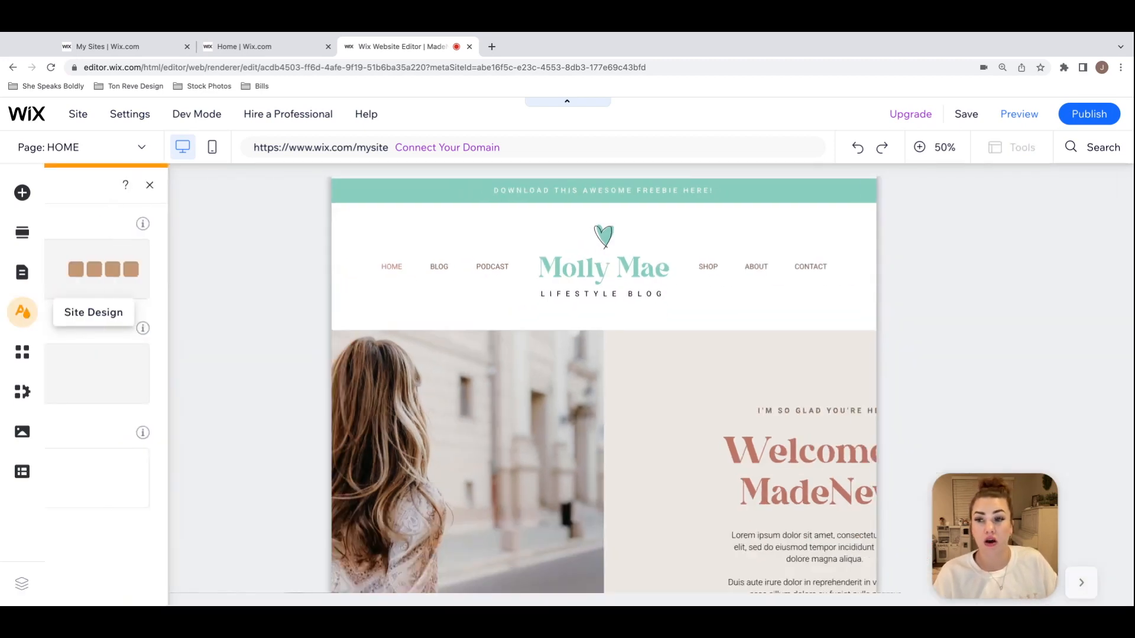
pyautogui.moveTo(169, 275)
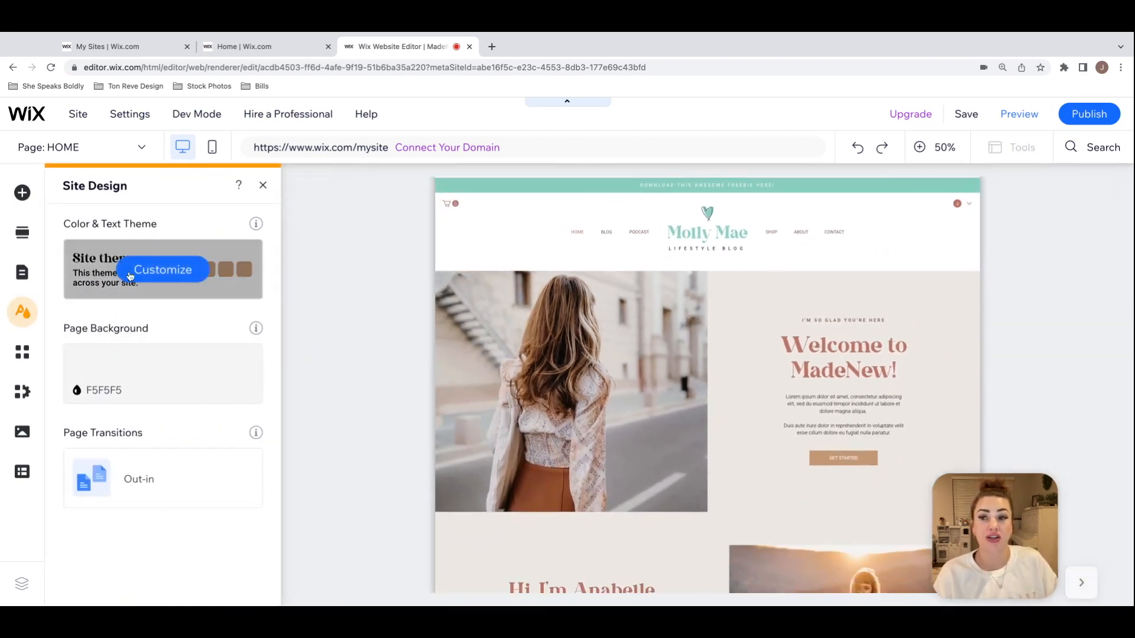
pyautogui.click(163, 274)
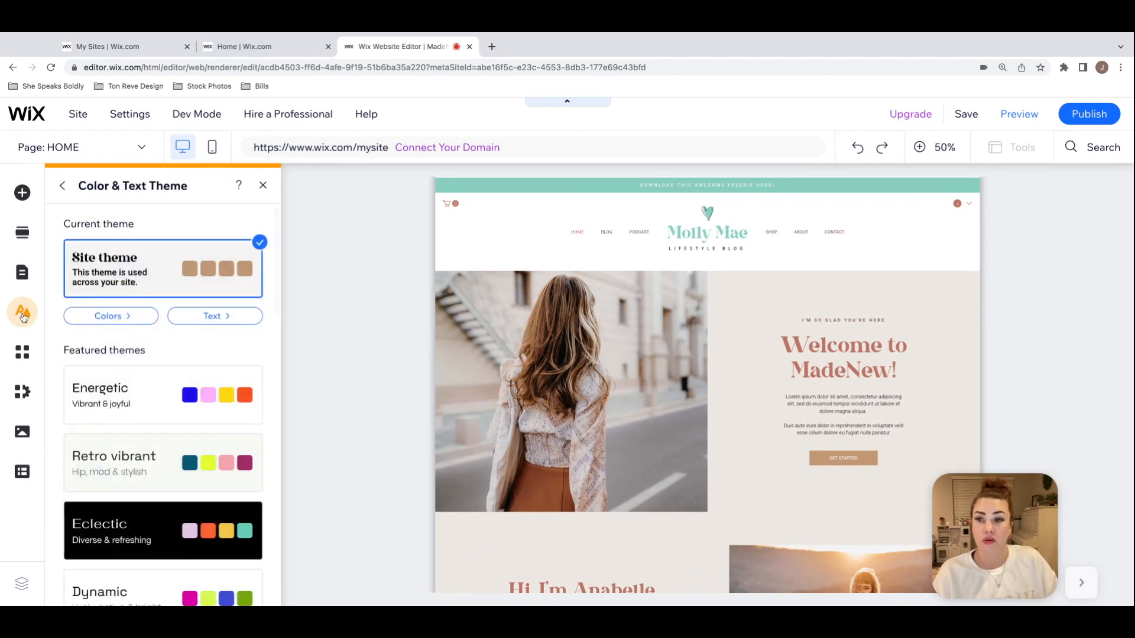
pyautogui.click(120, 321)
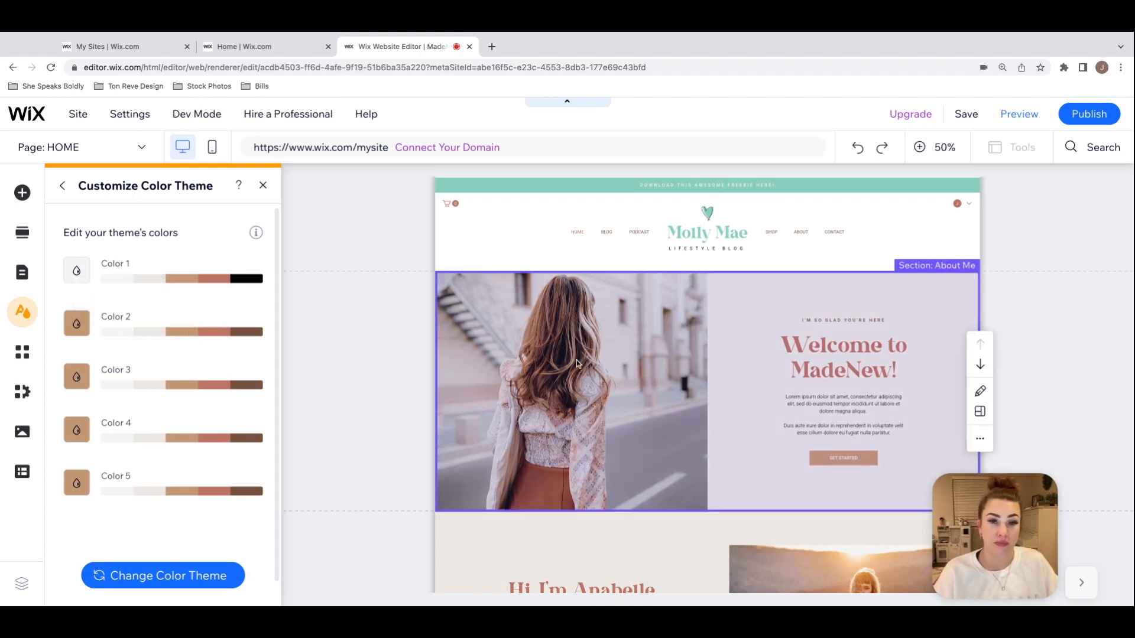
pyautogui.scroll(-4, 576, 360)
pyautogui.scroll(4, 577, 360)
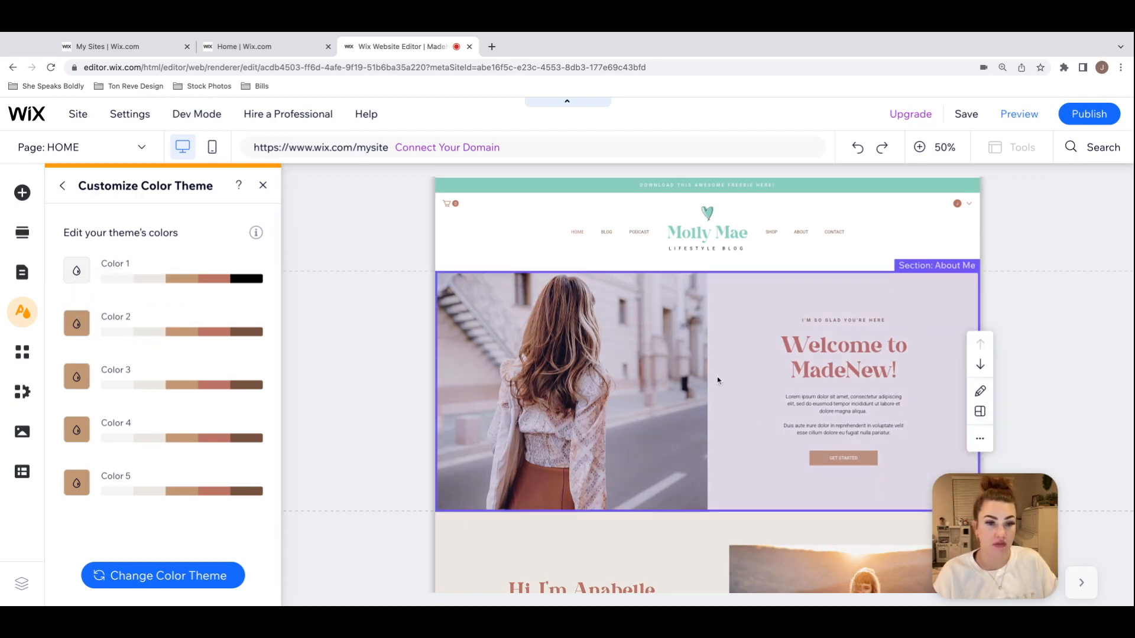
pyautogui.click(153, 337)
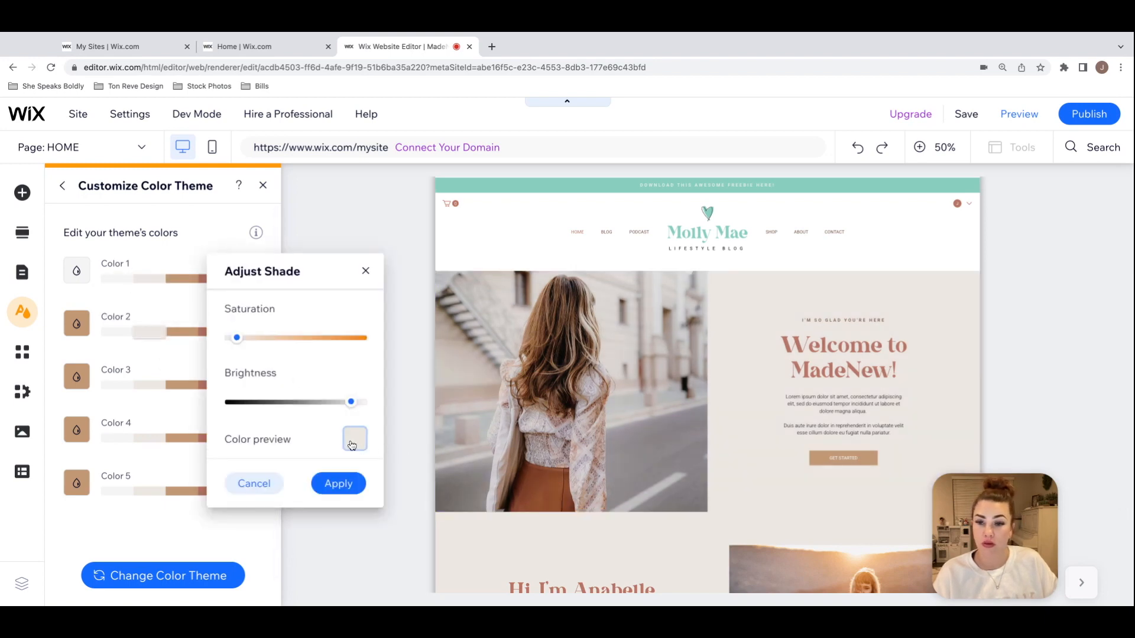
pyautogui.click(352, 442)
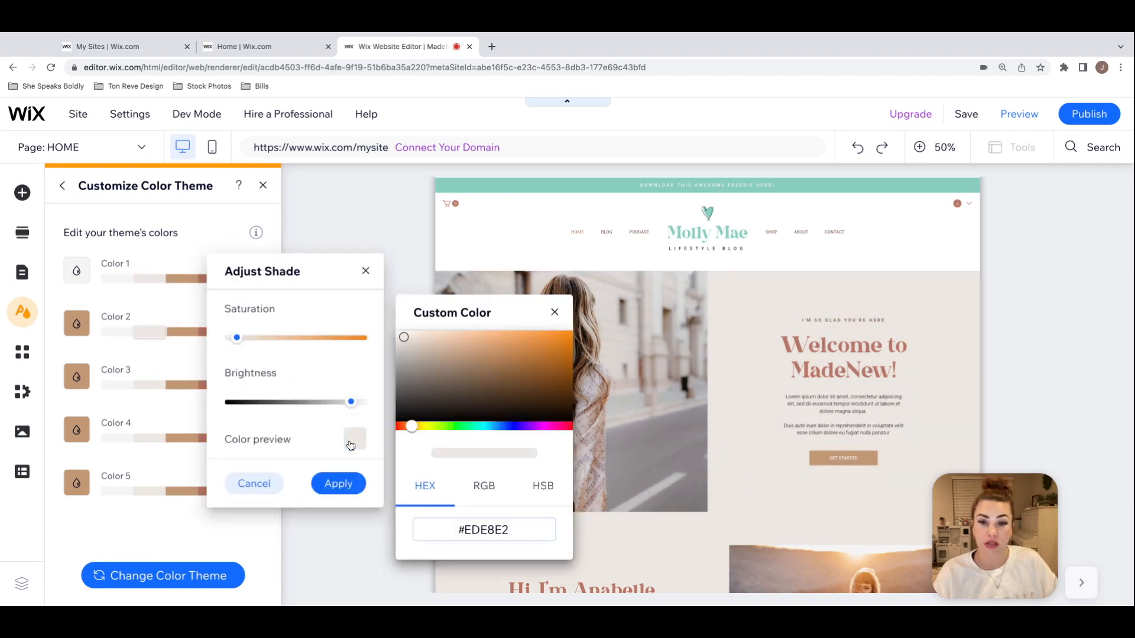
pyautogui.click(553, 428)
pyautogui.click(431, 335)
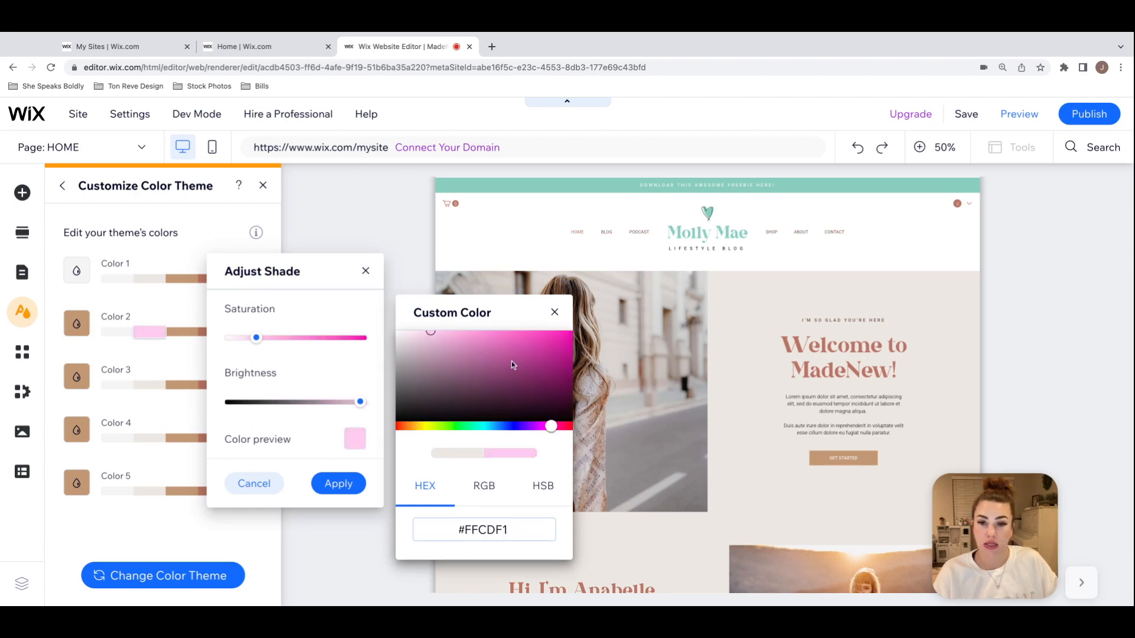
pyautogui.click(562, 426)
pyautogui.moveTo(431, 334); pyautogui.dragTo(418, 330)
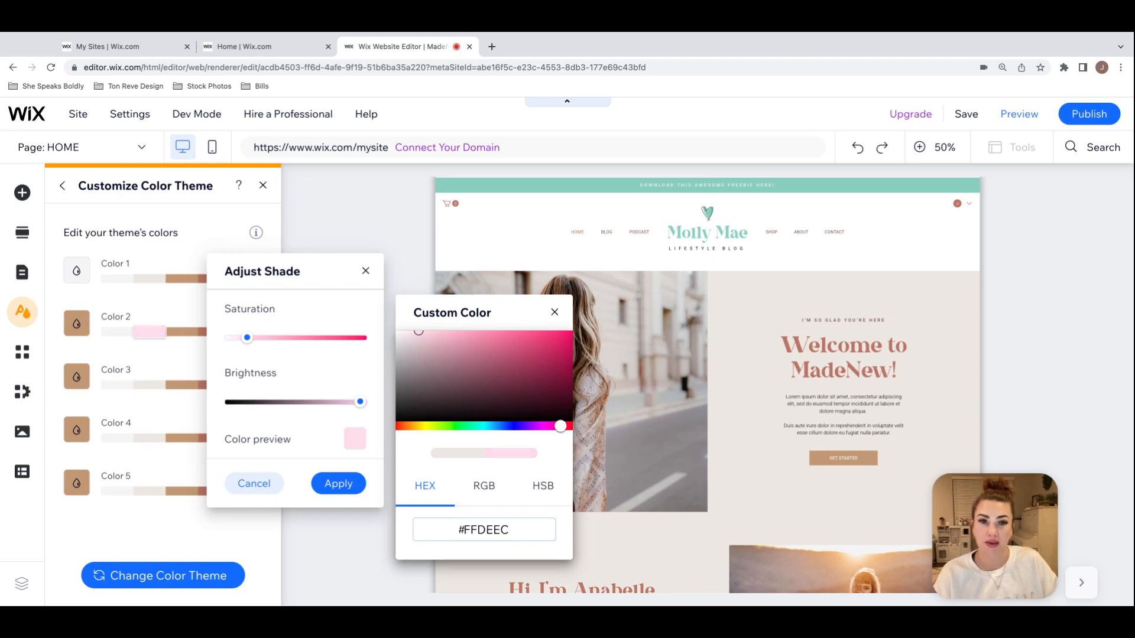
# Step: Paste #FFE3EF as the second shade of Colors 3 and 1, refine Color 1's shade to #FFEDF0, apply it, and close the theme settings
pyautogui.write('#FFE3EF')
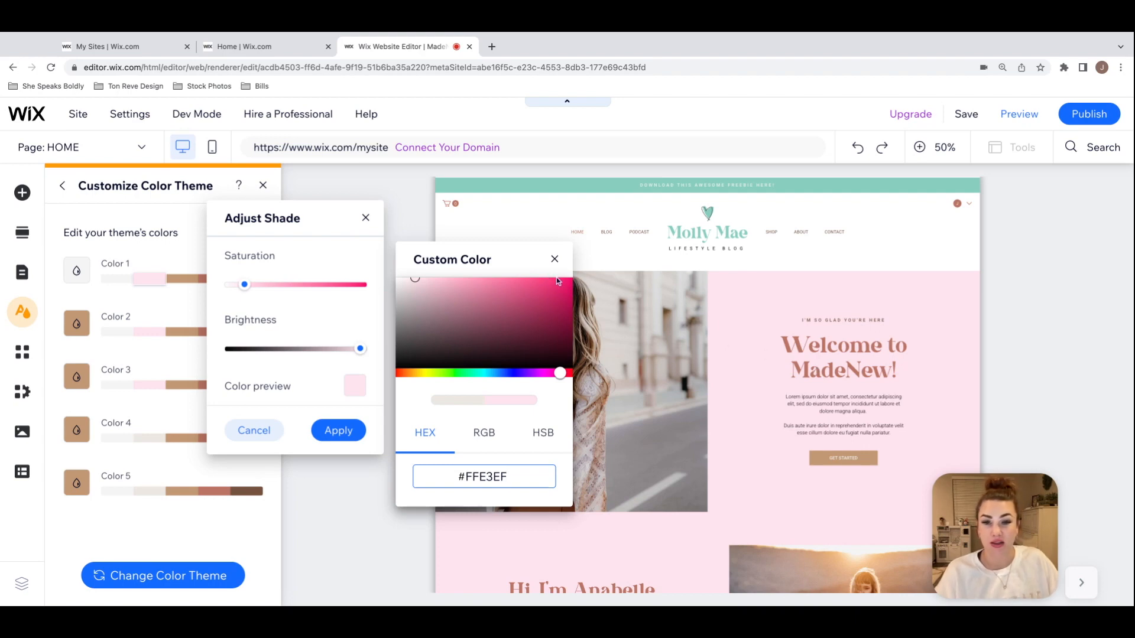
pyautogui.moveTo(560, 374); pyautogui.dragTo(565, 376)
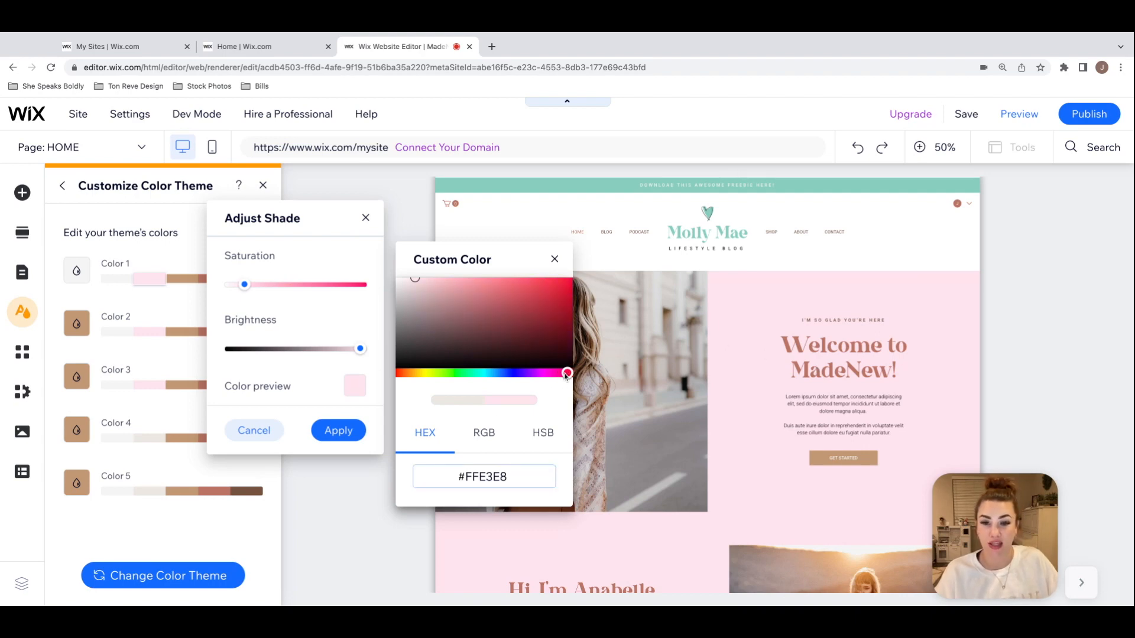
pyautogui.moveTo(417, 282); pyautogui.dragTo(408, 282)
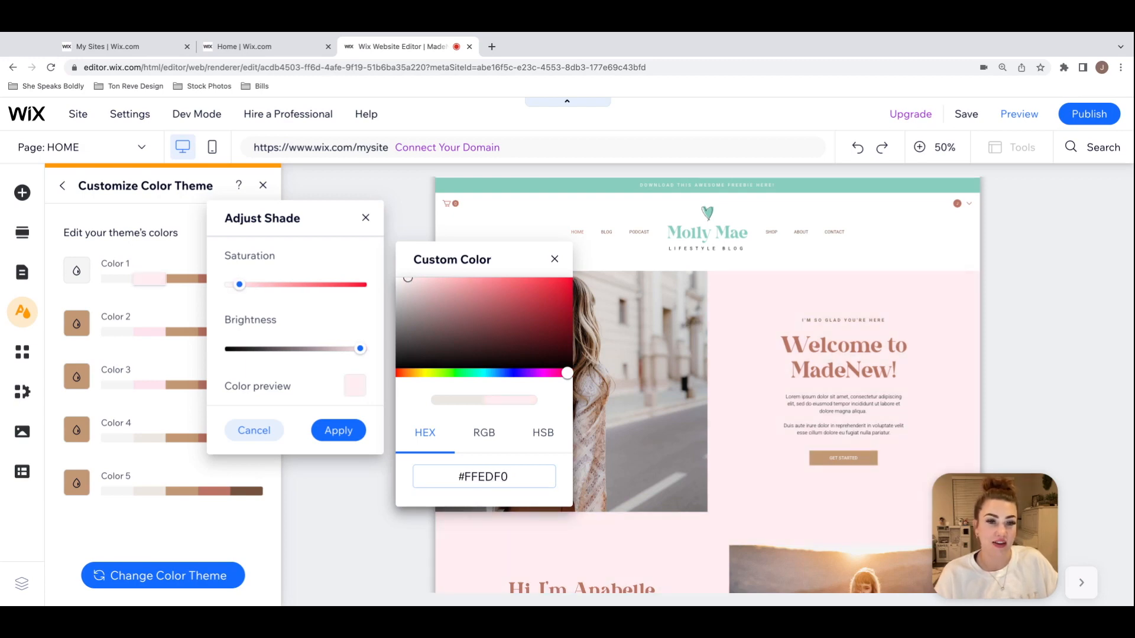
pyautogui.doubleClick(528, 486)
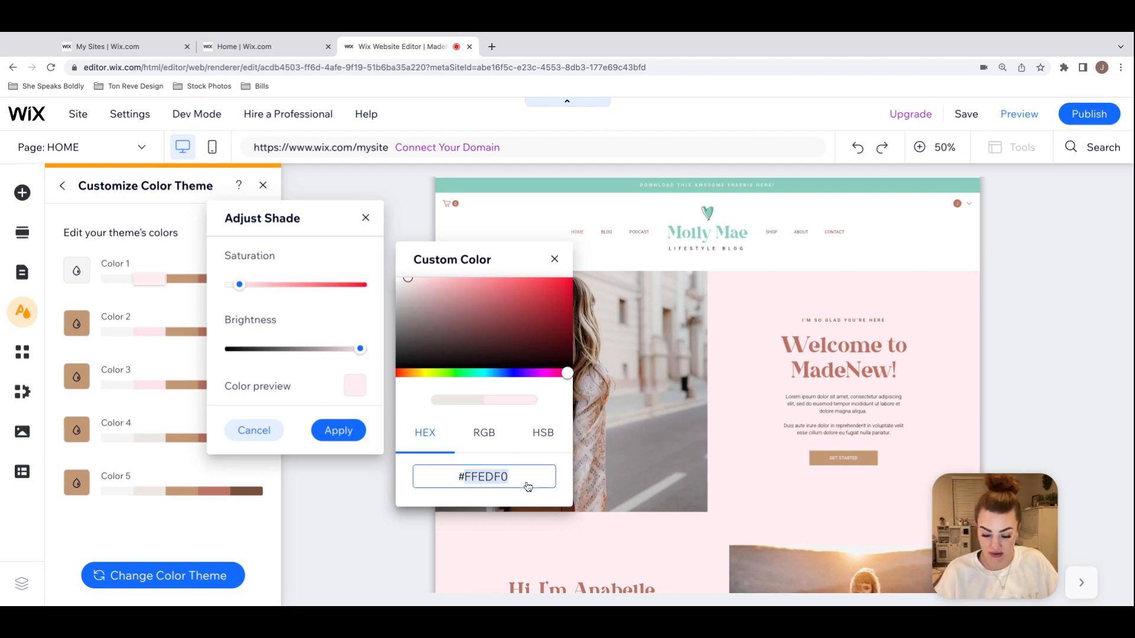
pyautogui.click(555, 259)
pyautogui.click(322, 430)
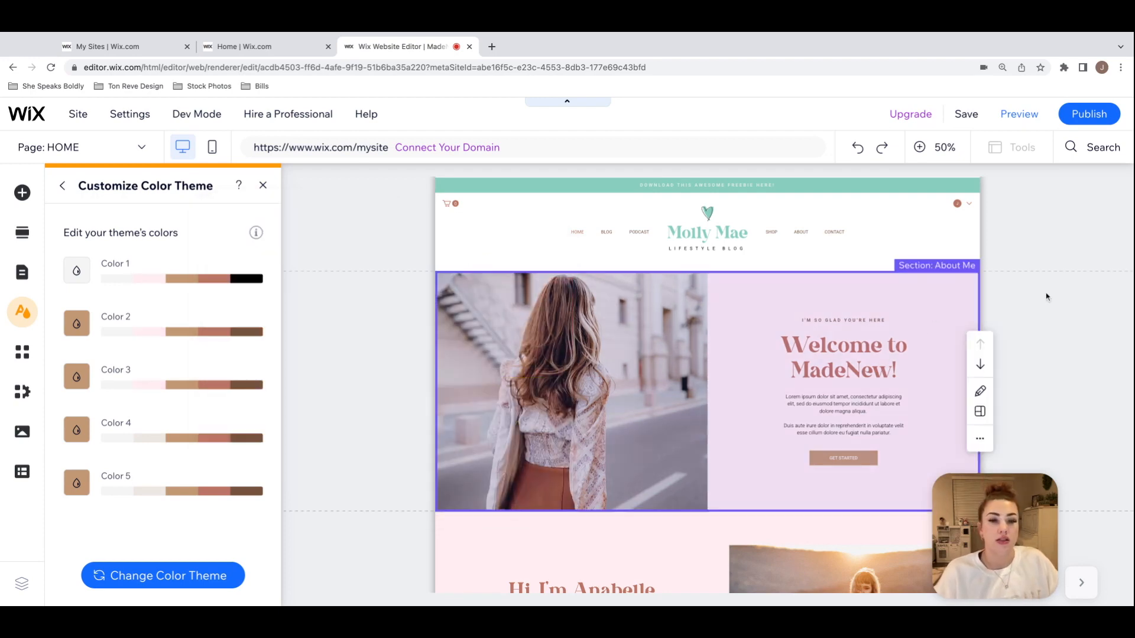
pyautogui.click(262, 185)
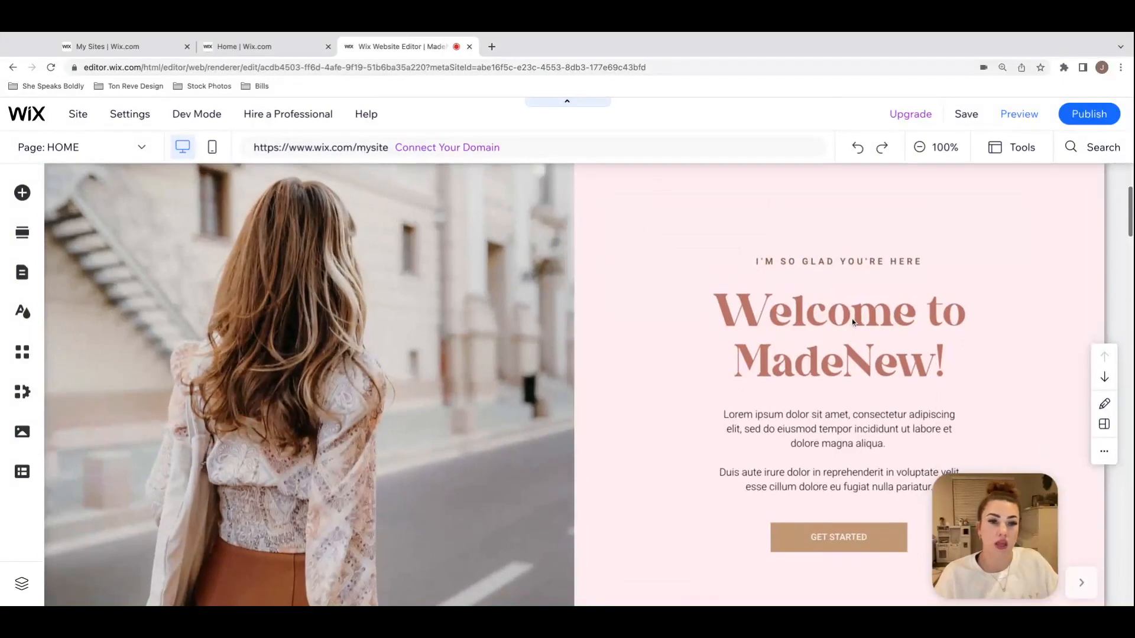
pyautogui.scroll(3, 852, 318)
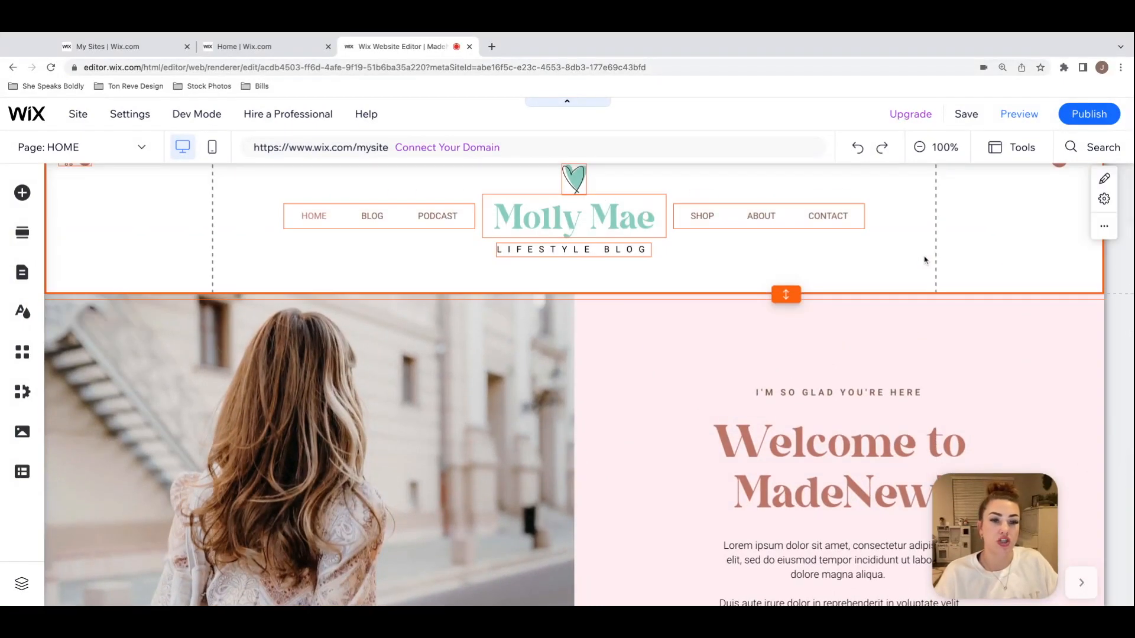
# Step: Change the "Welcome to MadeNew!" heading's text color to #88CEBF and close the text settings
pyautogui.scroll(1, 1002, 338)
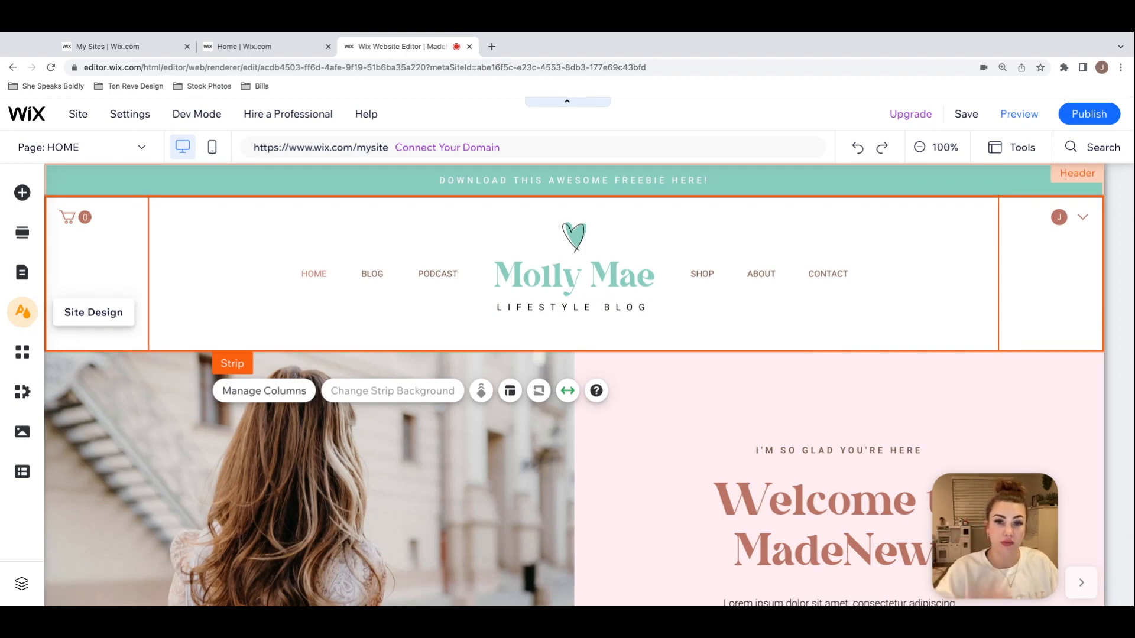
pyautogui.scroll(-2, 636, 325)
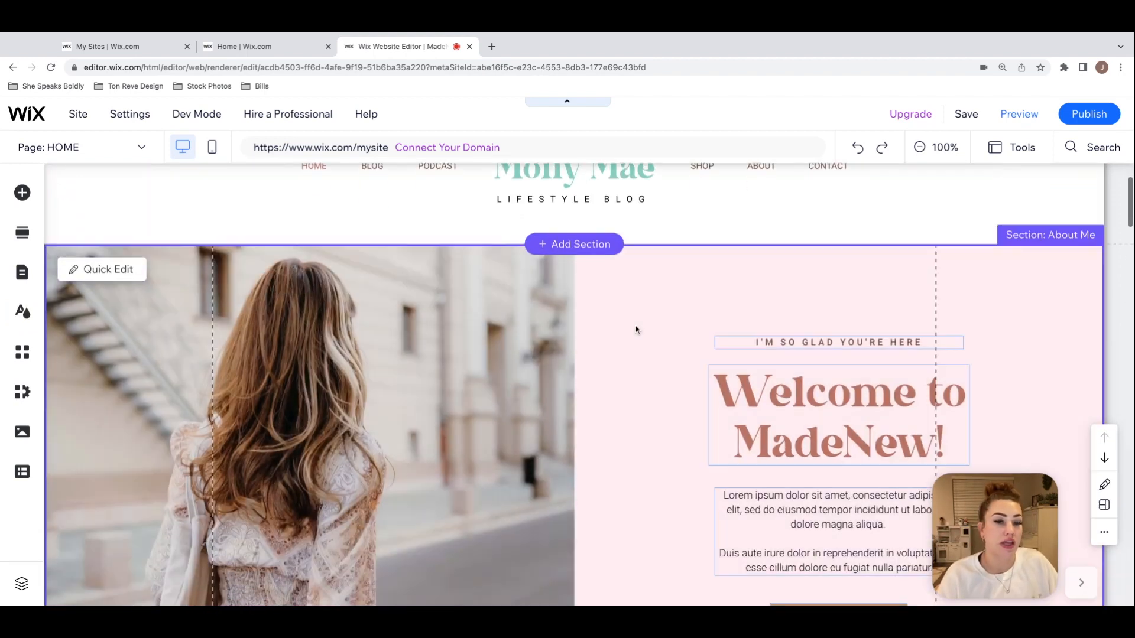
pyautogui.click(925, 289)
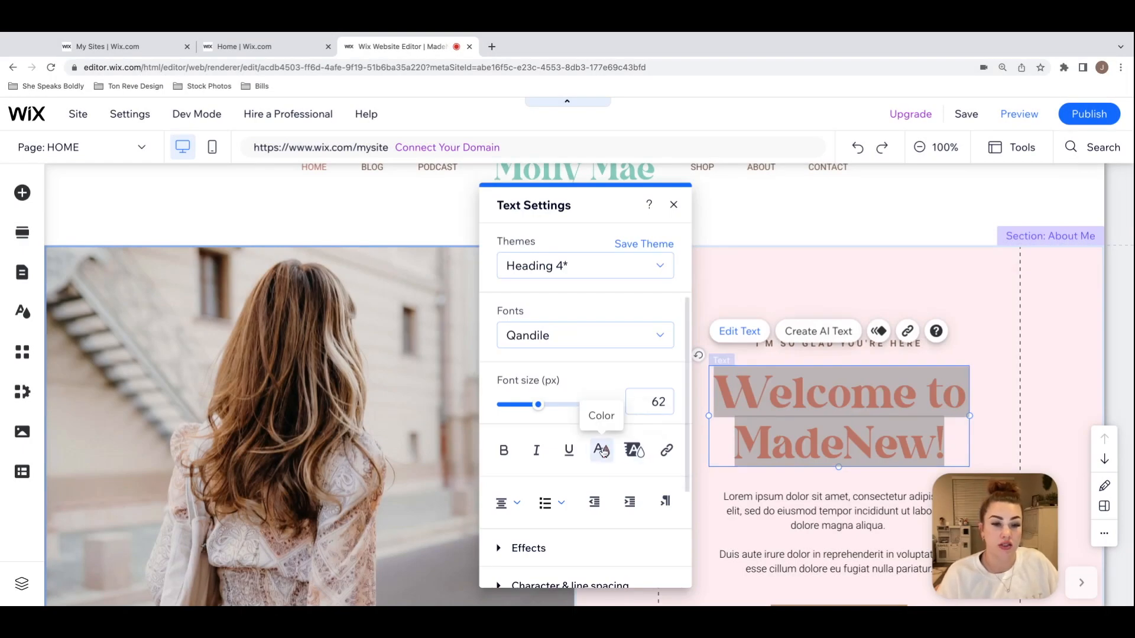
pyautogui.click(602, 451)
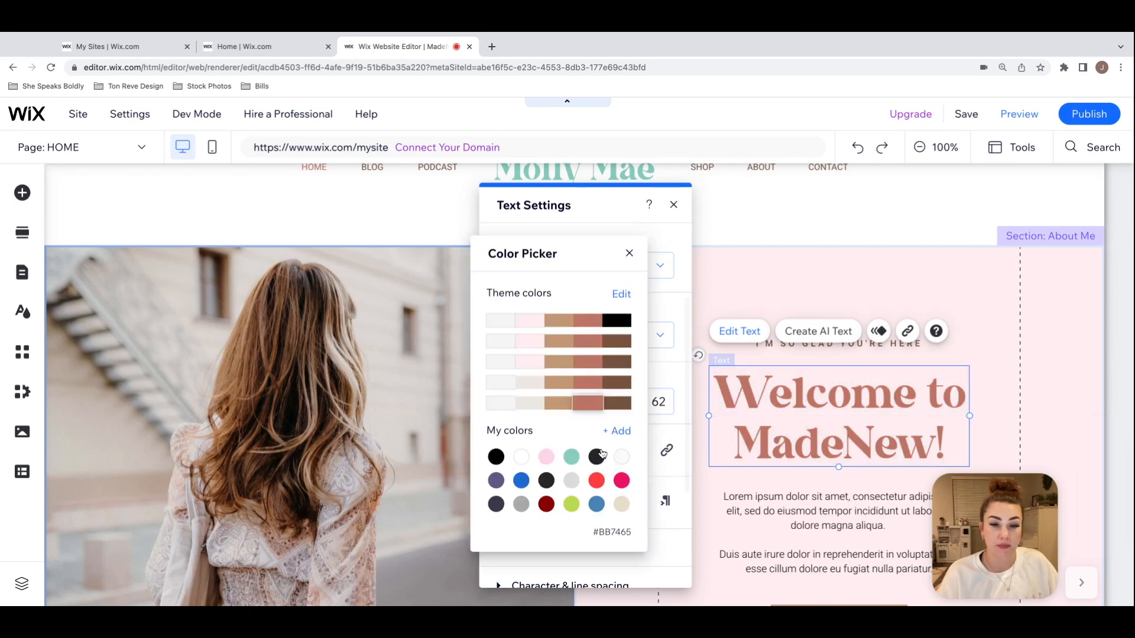
pyautogui.click(571, 456)
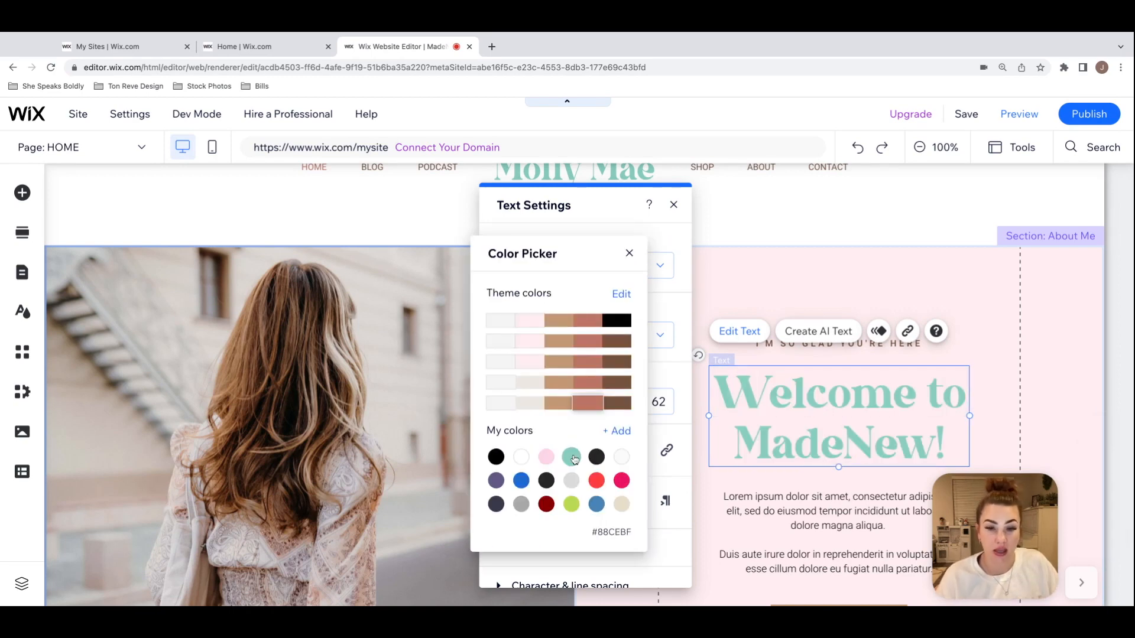
pyautogui.click(628, 255)
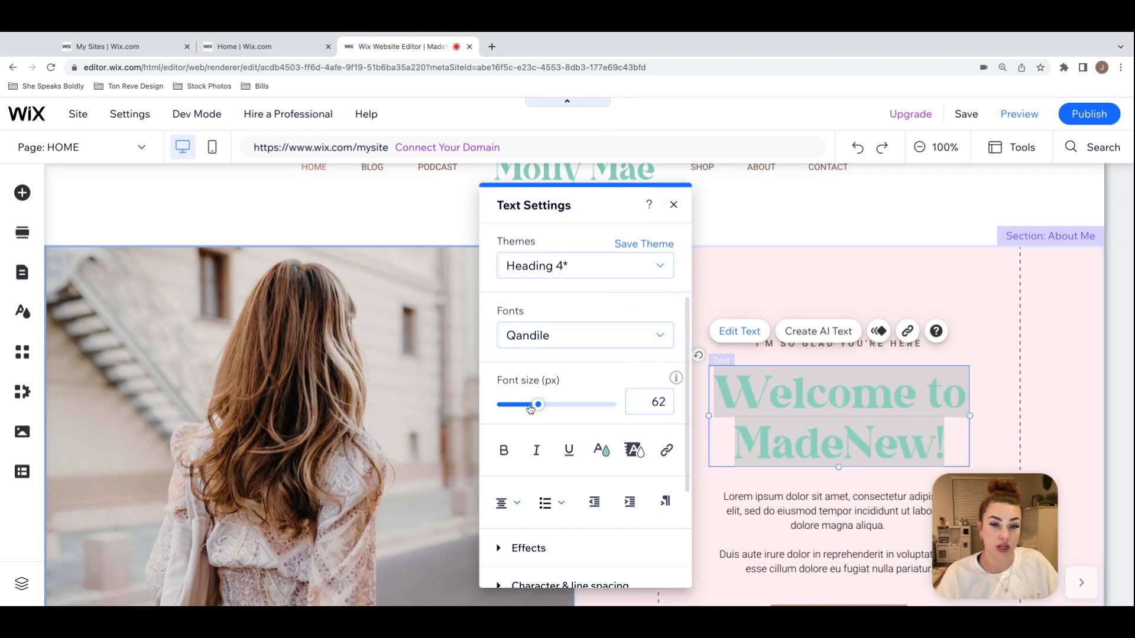
pyautogui.click(958, 435)
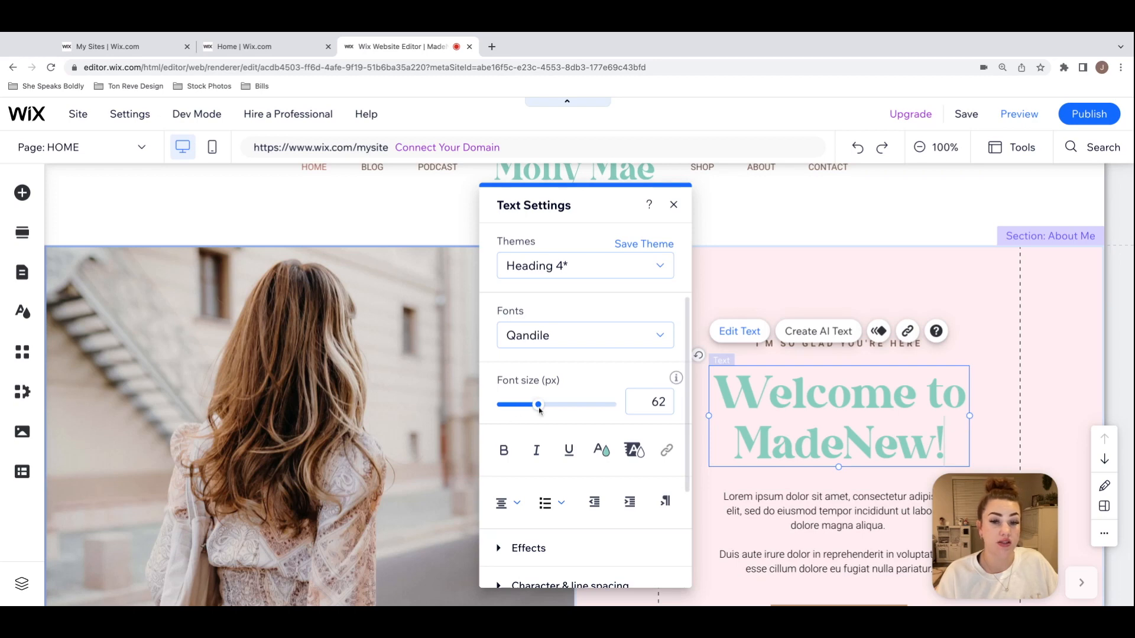
pyautogui.click(673, 204)
pyautogui.click(1044, 343)
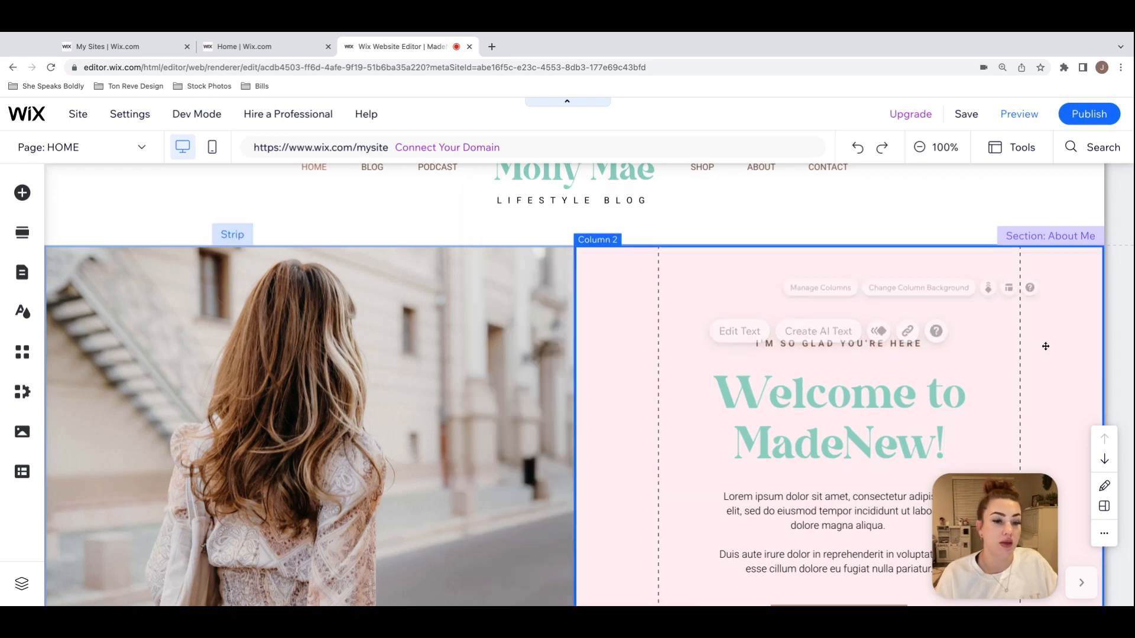
# Step: Examine the introduction section with the "MORE ABOUT ME" button, including its body text box and column layout
pyautogui.scroll(-2, 1046, 347)
pyautogui.scroll(-1, 1046, 348)
pyautogui.scroll(2, 1046, 347)
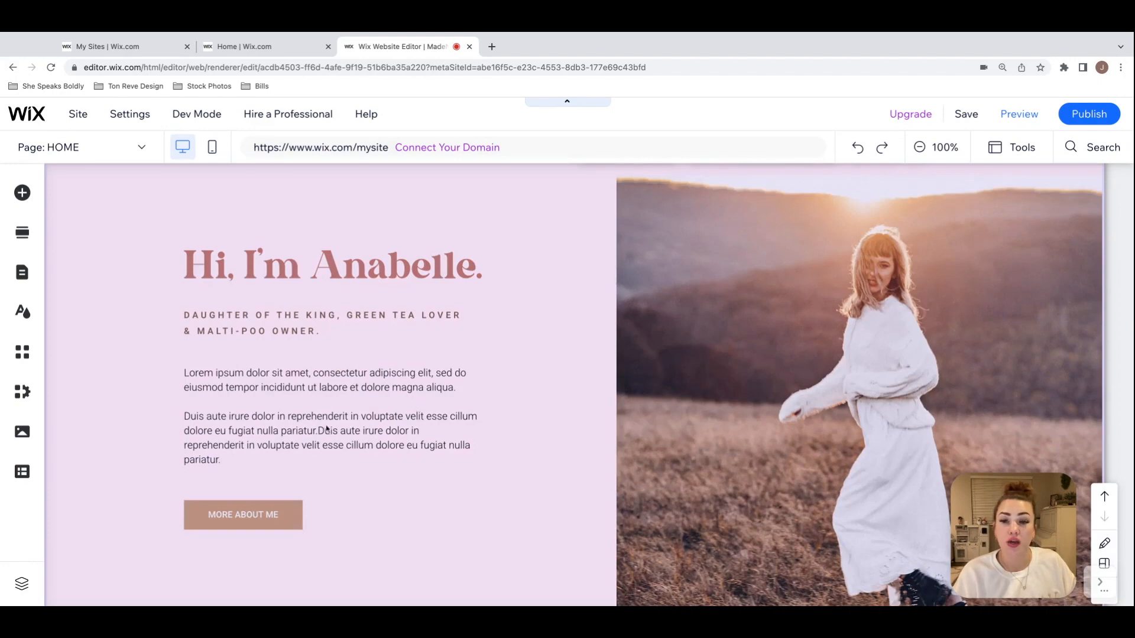
pyautogui.click(469, 447)
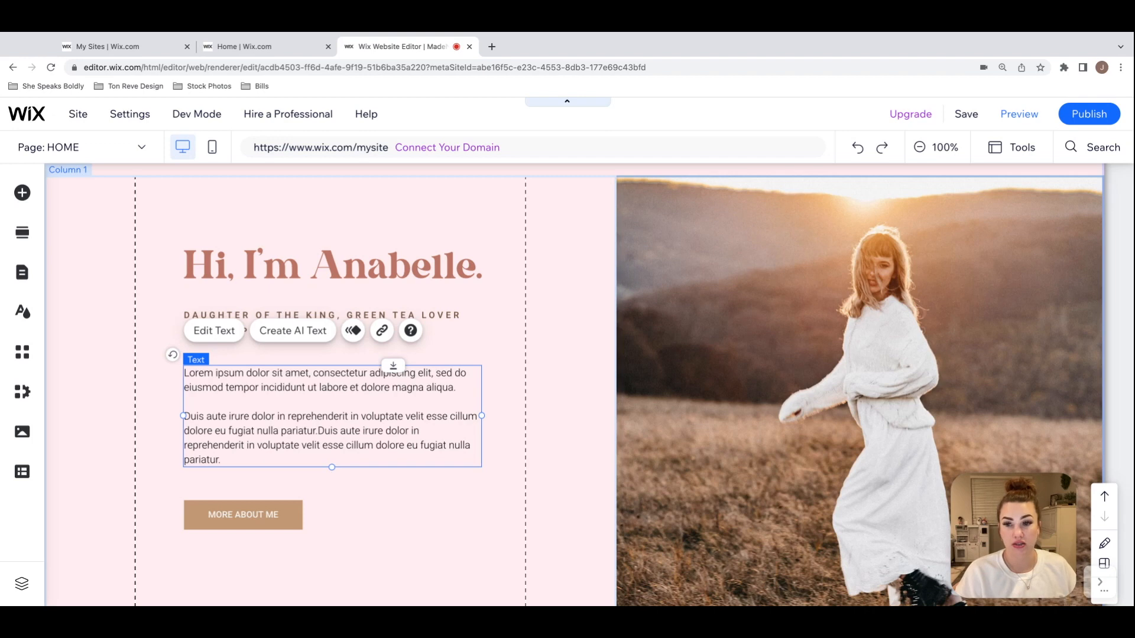
pyautogui.scroll(-2, 320, 380)
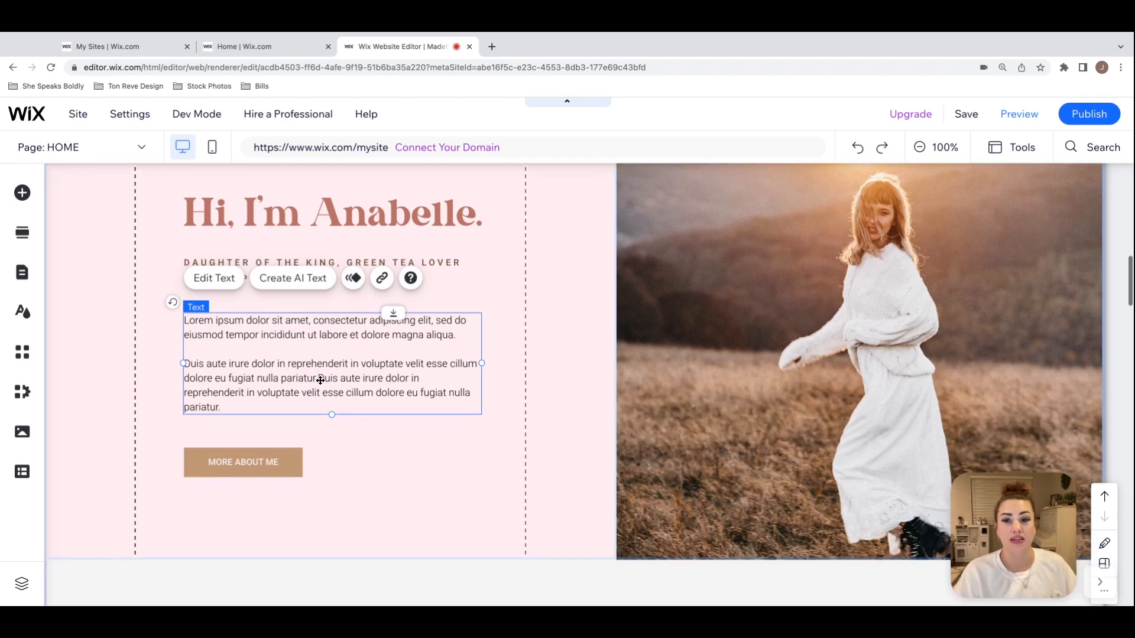
pyautogui.scroll(3, 320, 380)
pyautogui.scroll(-1, 321, 380)
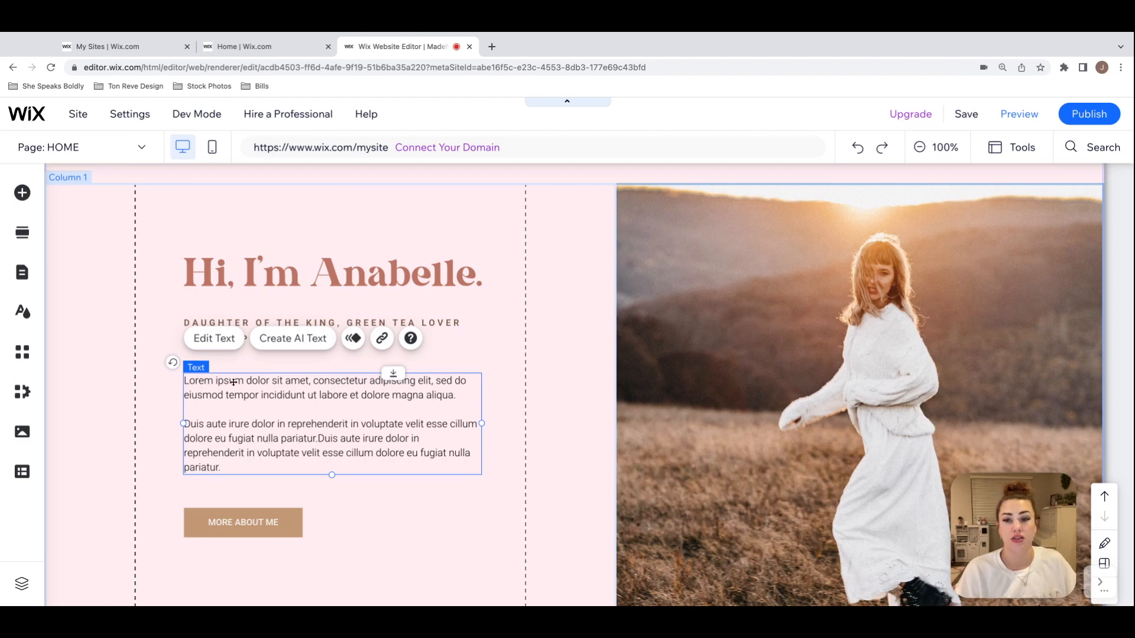
pyautogui.scroll(-2, 479, 412)
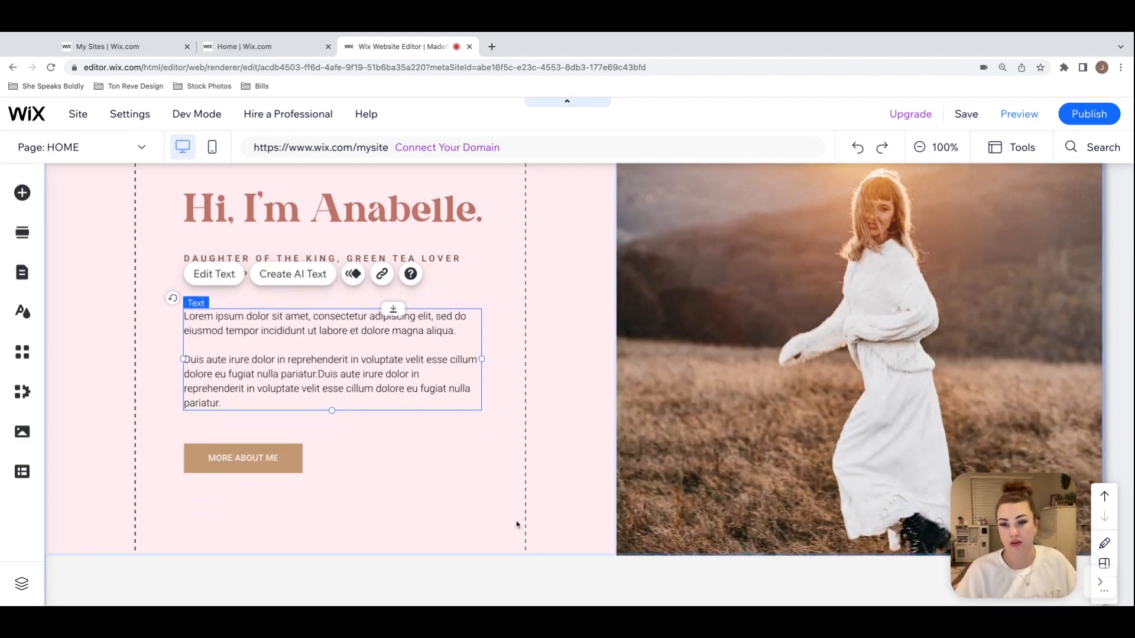
pyautogui.scroll(2, 552, 429)
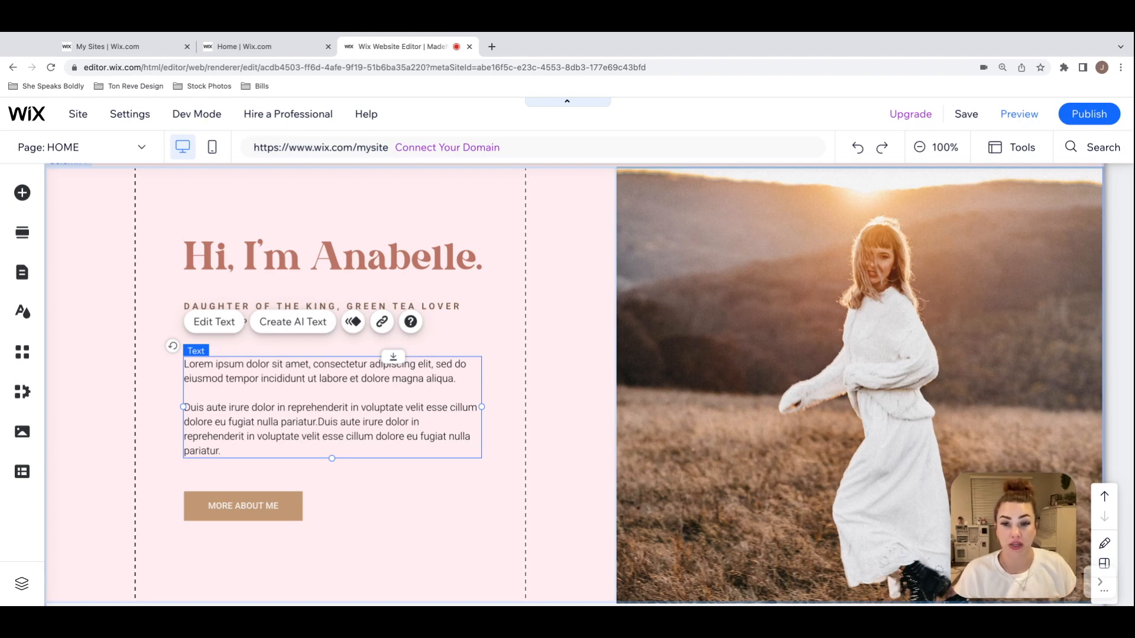
pyautogui.scroll(-1, 557, 412)
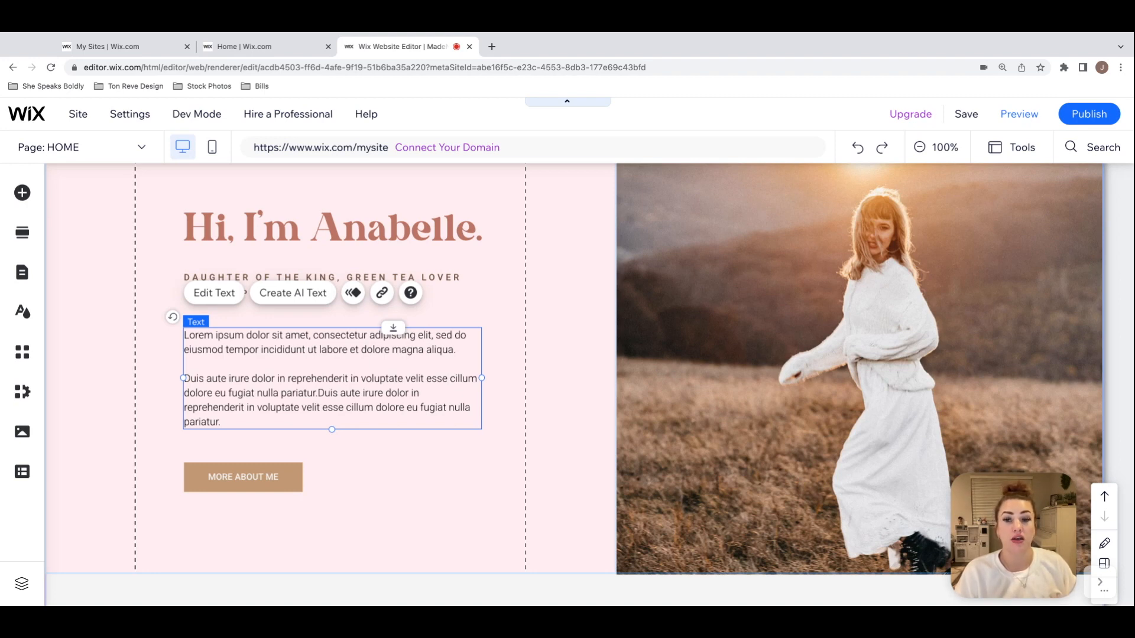
pyautogui.click(515, 377)
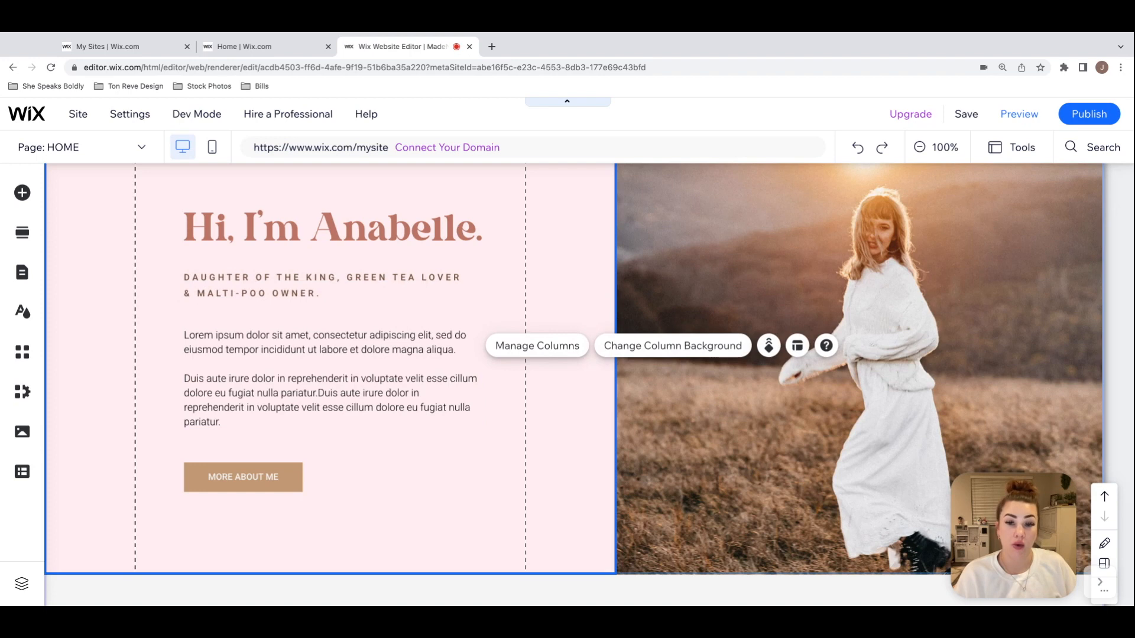
pyautogui.scroll(1, 565, 385)
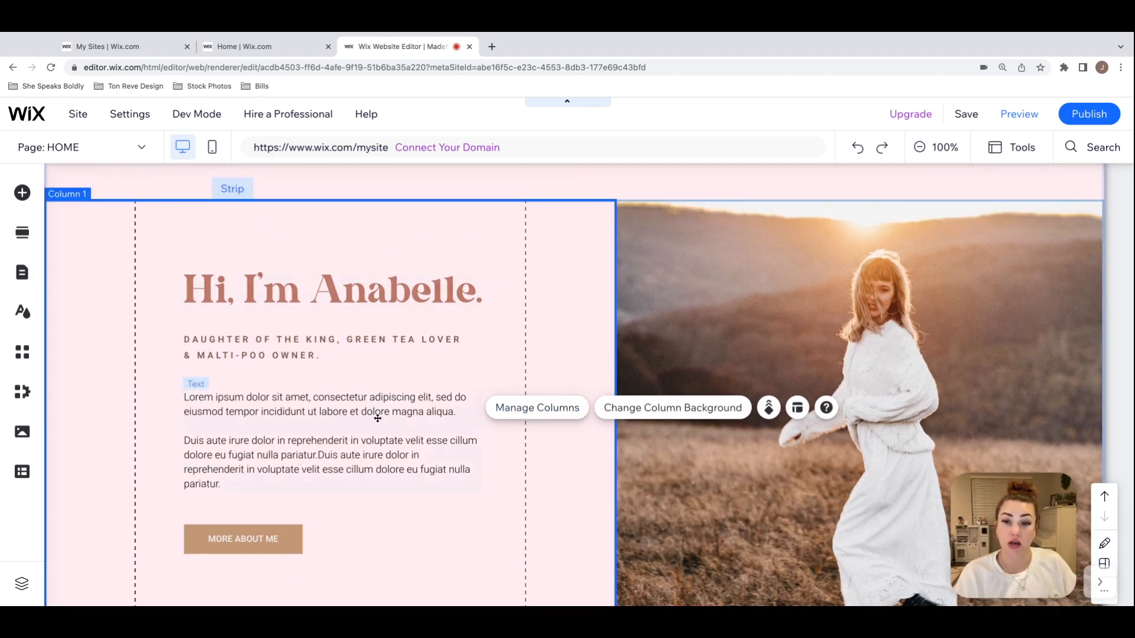
# Step: Try moving the introduction heading sideways on its own, and realign it with the left edge of the text below
pyautogui.moveTo(381, 296)
pyautogui.mouseDown()
pyautogui.moveTo(396, 299)
pyautogui.moveTo(379, 296)
pyautogui.mouseUp()
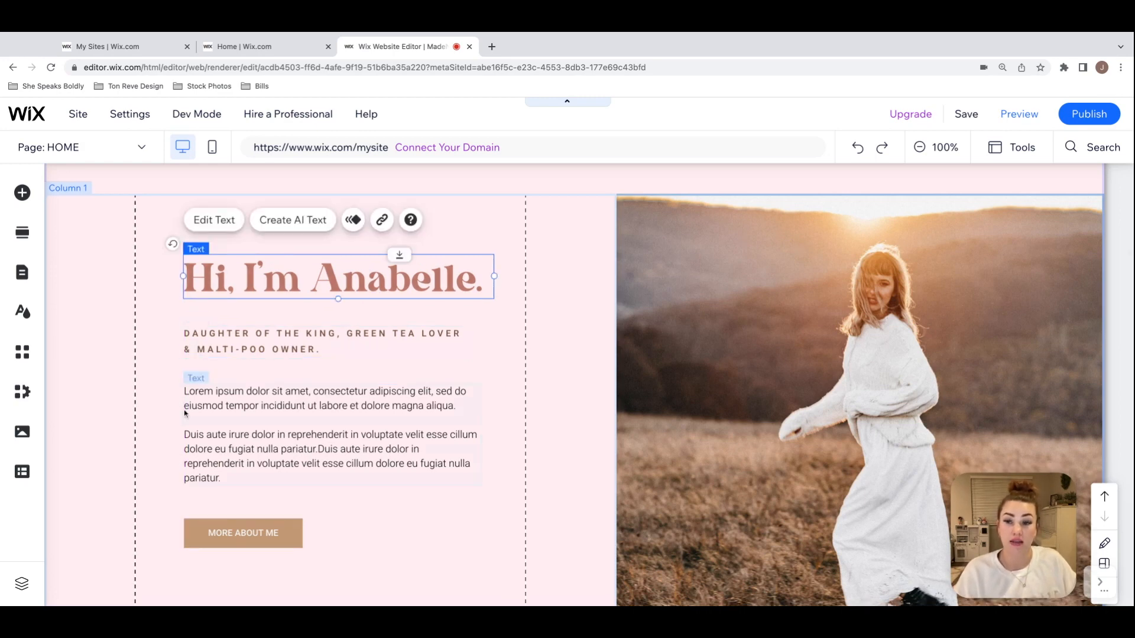
pyautogui.moveTo(419, 282); pyautogui.dragTo(500, 287)
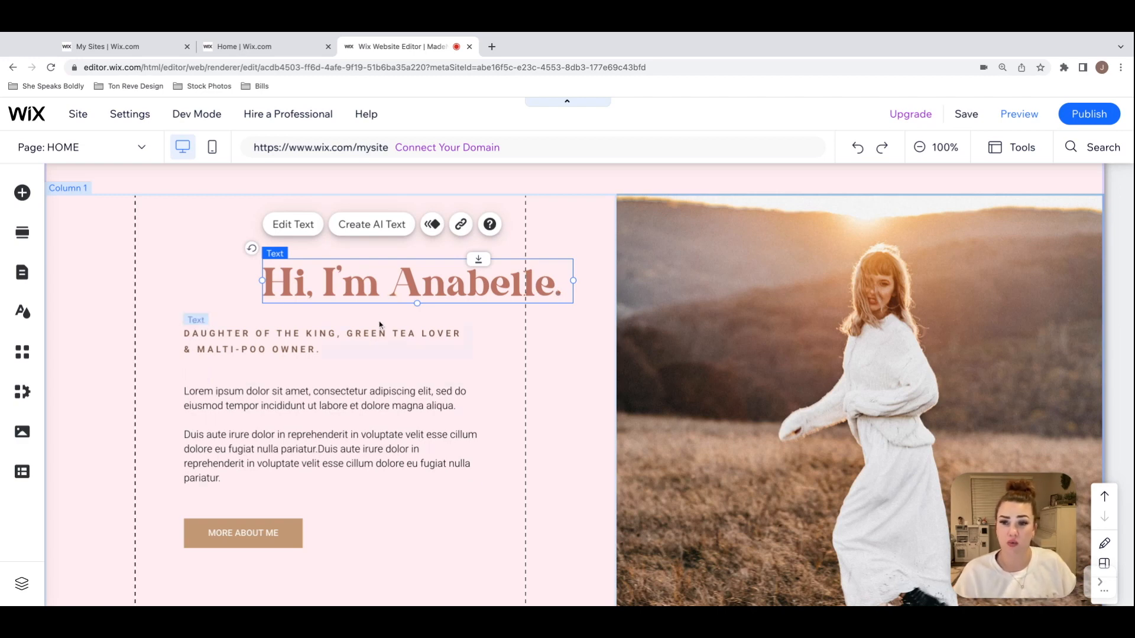
pyautogui.moveTo(412, 287); pyautogui.dragTo(411, 287)
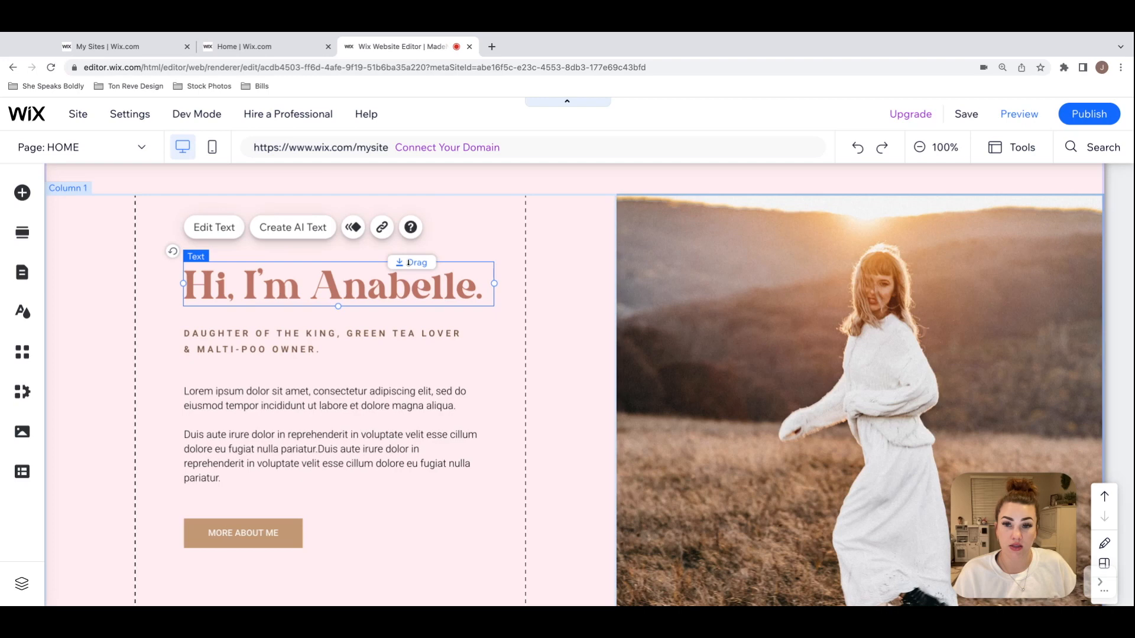
# Step: Shift the introduction heading together with all the elements below it slightly up and back down
pyautogui.moveTo(412, 262); pyautogui.dragTo(382, 280)
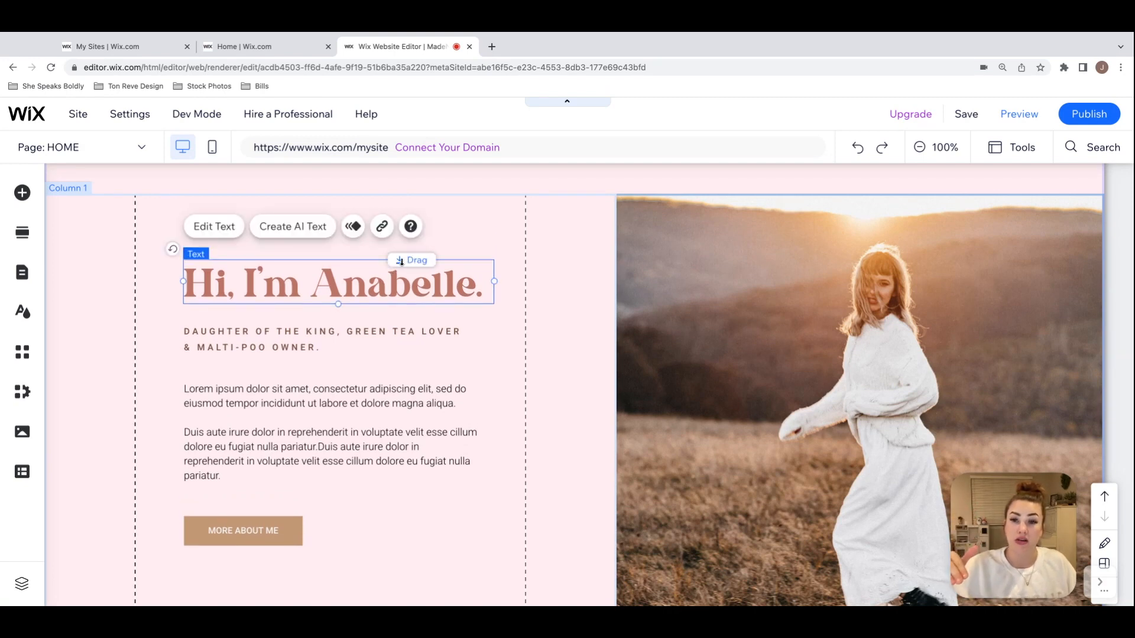
pyautogui.scroll(-1, 396, 266)
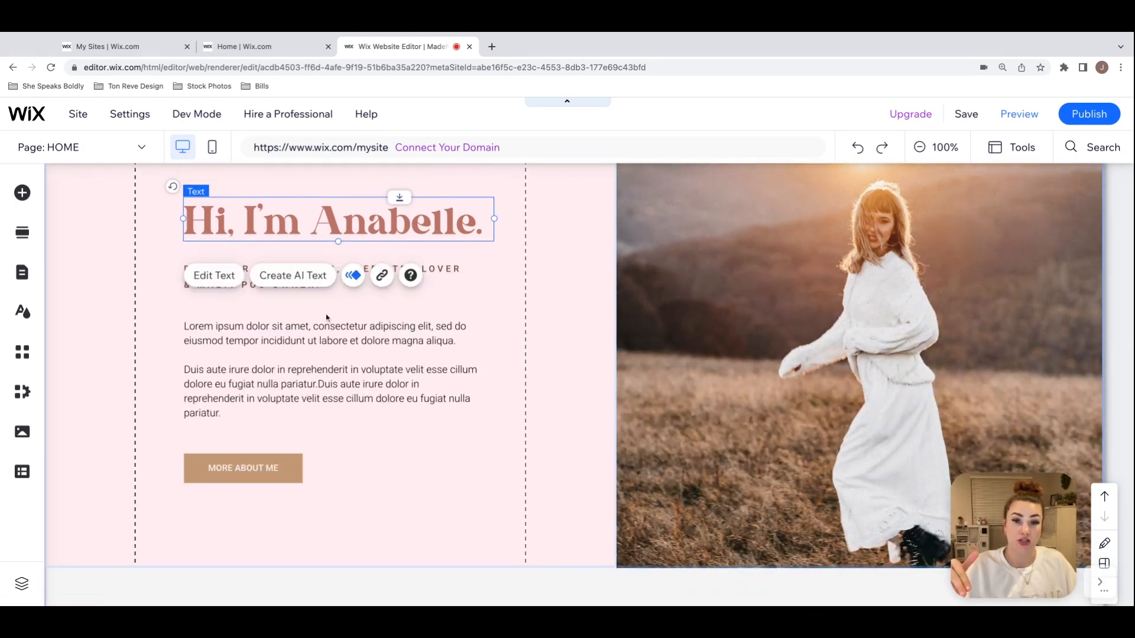
pyautogui.scroll(1, 452, 281)
pyautogui.moveTo(400, 259)
pyautogui.mouseDown()
pyautogui.moveTo(401, 202)
pyautogui.moveTo(399, 262)
pyautogui.mouseUp()
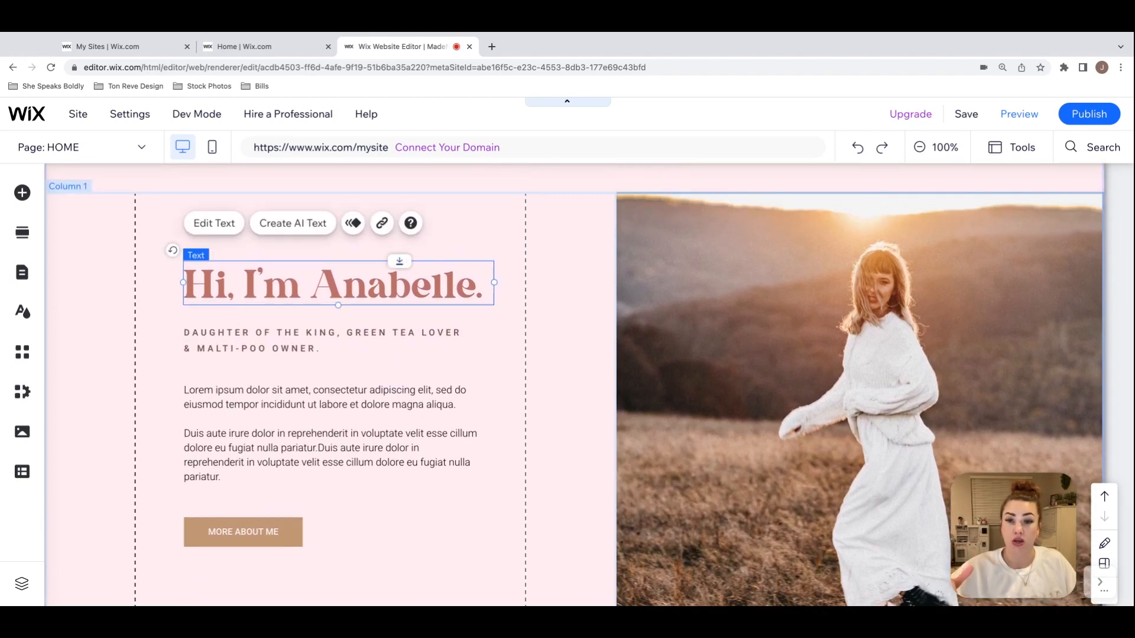
# Step: Duplicate the "Duis aute irure dolor" paragraph at the end of the introduction's body text, after a blank line, and finish editing
pyautogui.scroll(-1, 400, 266)
pyautogui.click(406, 397)
pyautogui.click(407, 397)
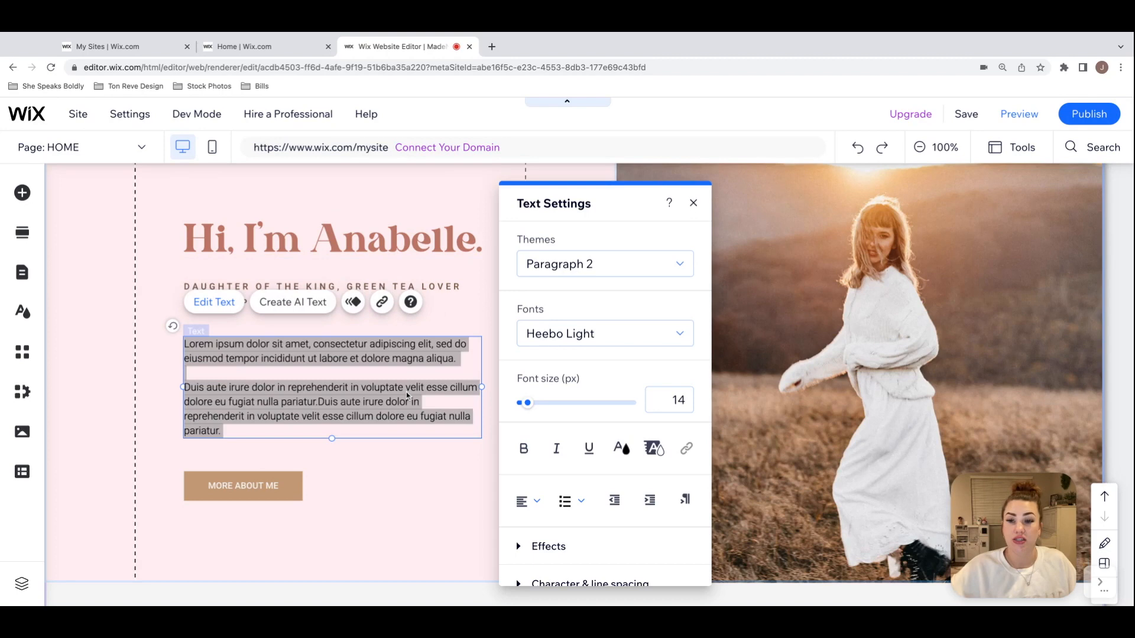
pyautogui.click(374, 432)
pyautogui.tripleClick(242, 432)
pyautogui.hotkey('ctrl', 'c')
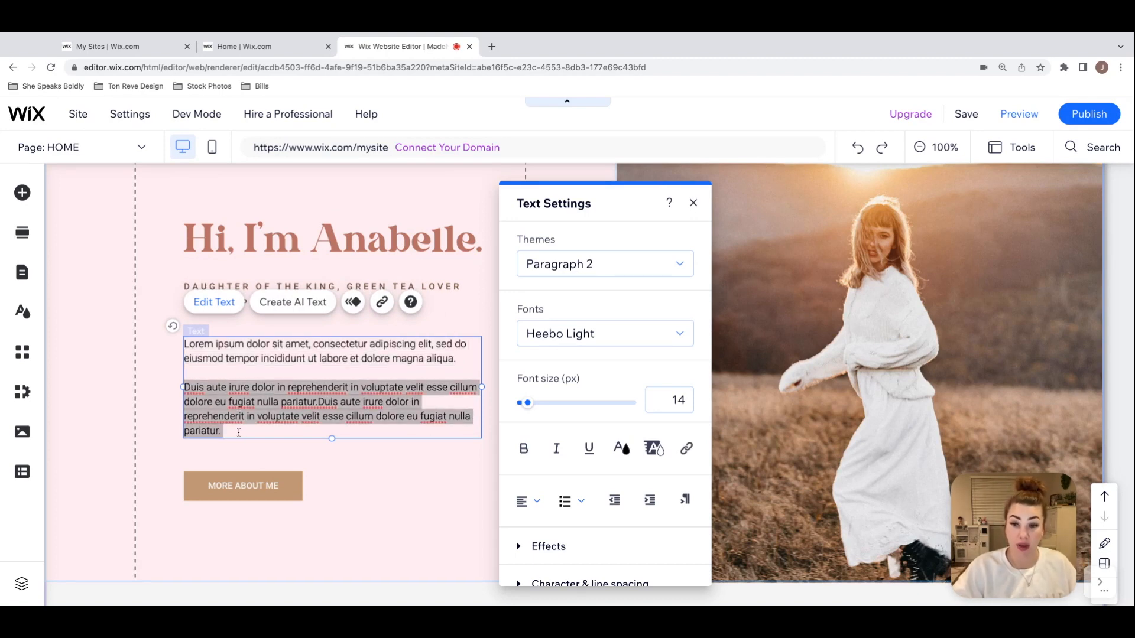
pyautogui.click(239, 432)
pyautogui.press('Return')
pyautogui.press('Return')
pyautogui.hotkey('ctrl', 'v')
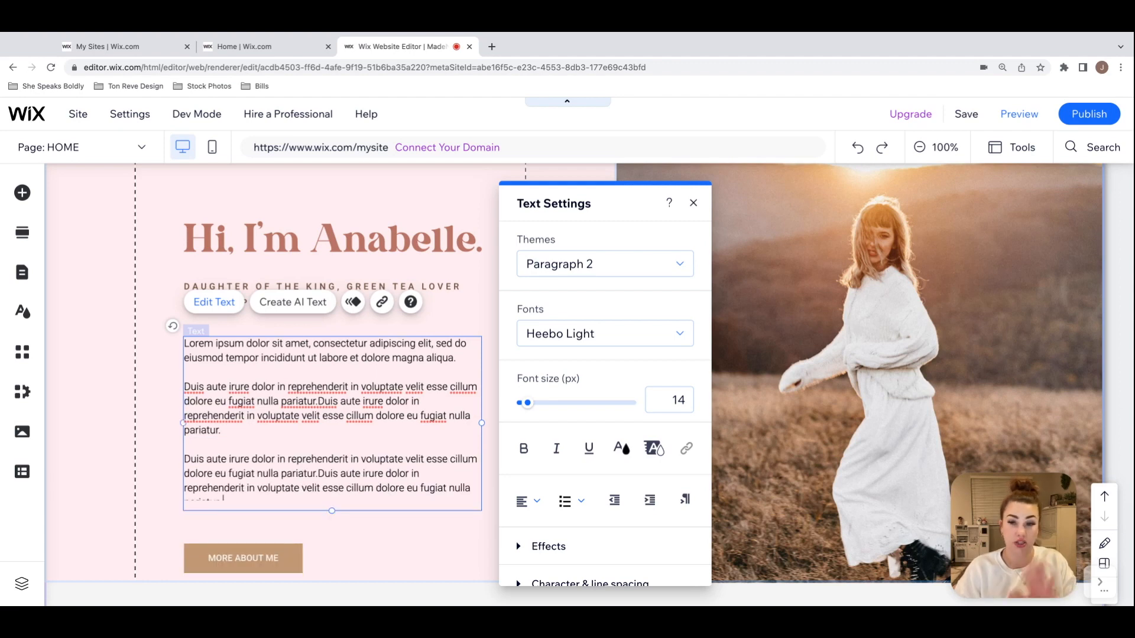
pyautogui.click(438, 535)
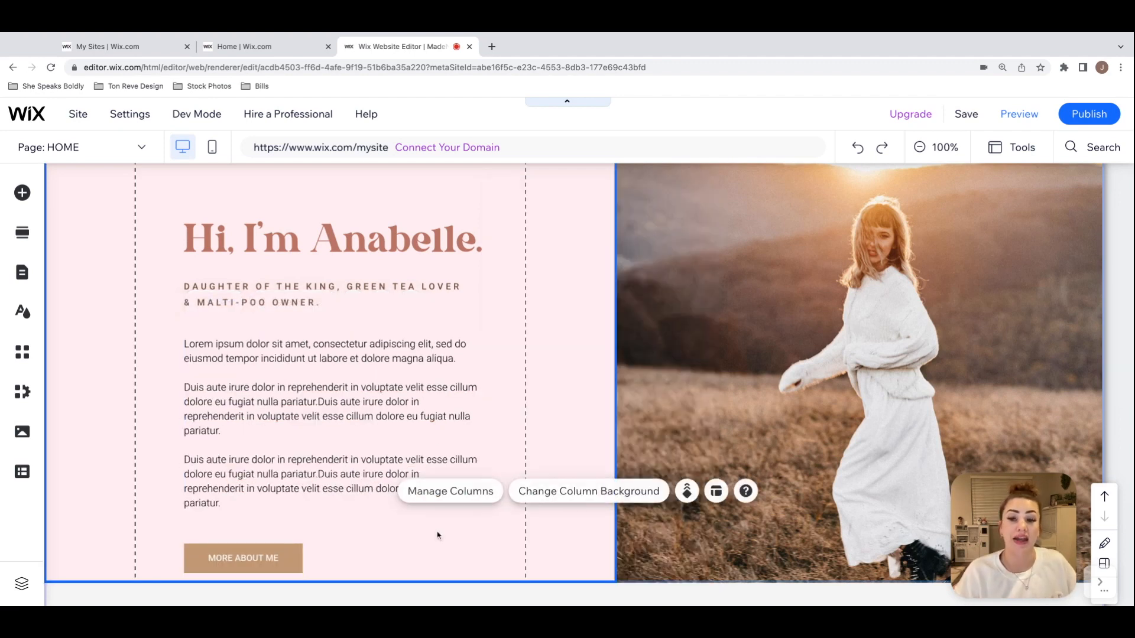
# Step: Check the spacing between the lengthened introduction text, its "MORE ABOUT ME" button and the "On the Blog" strip with its post list
pyautogui.scroll(1, 598, 361)
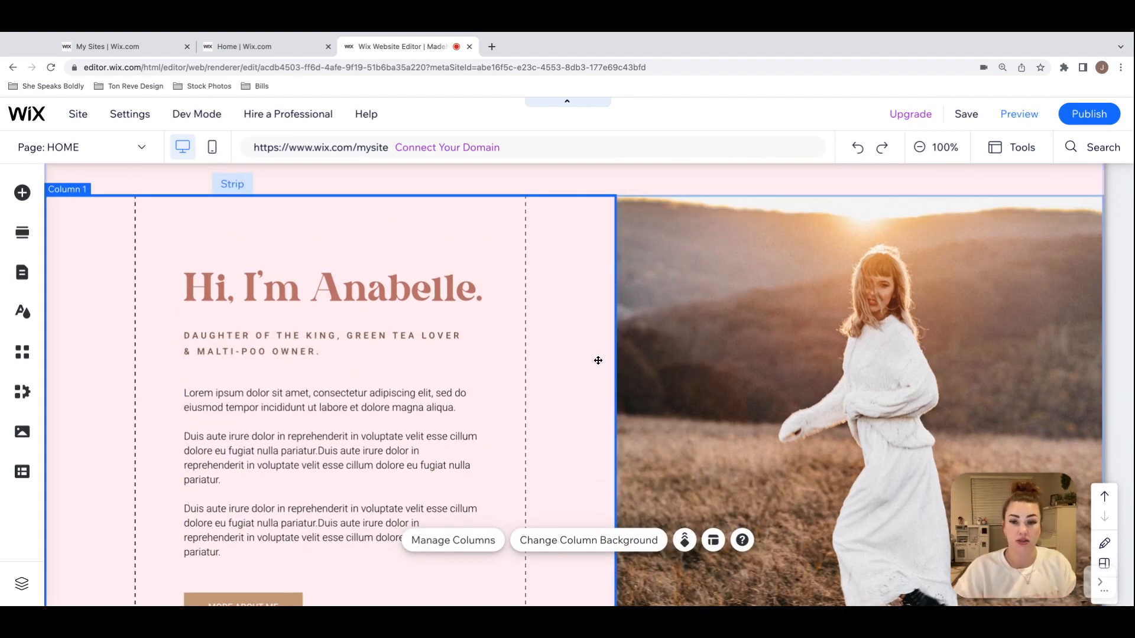
pyautogui.scroll(-1, 654, 363)
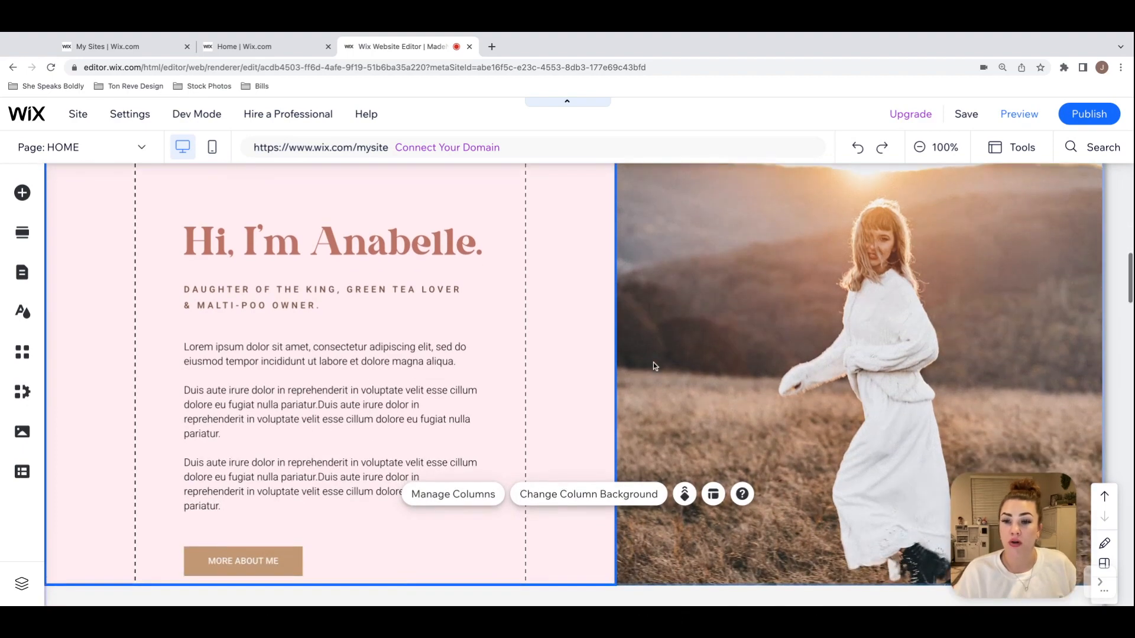
pyautogui.scroll(-2, 654, 363)
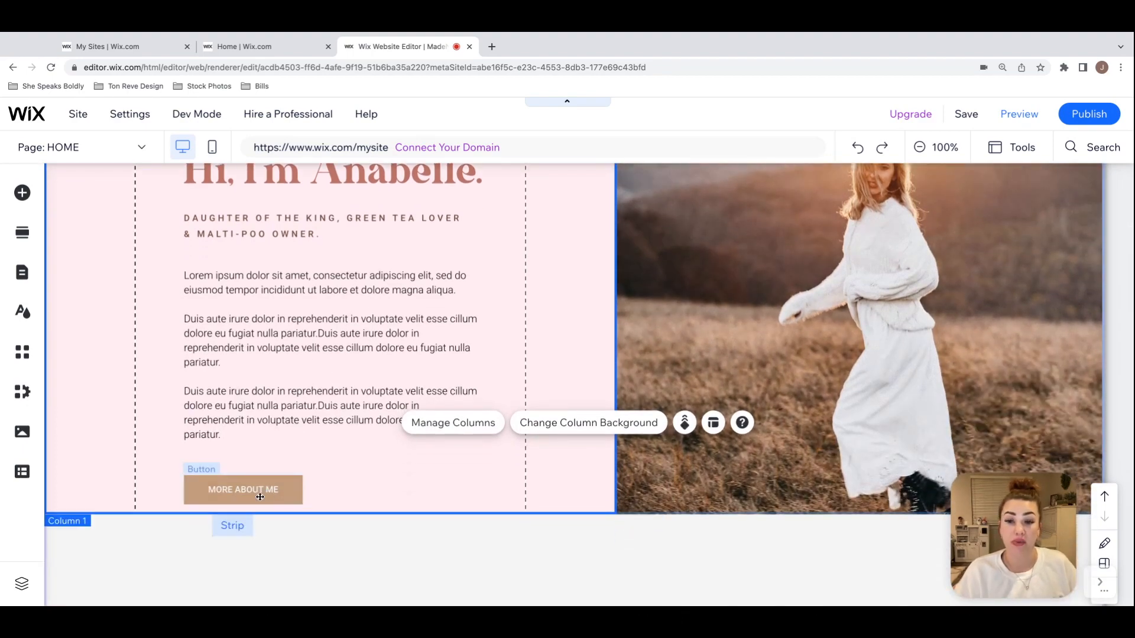
pyautogui.scroll(-5, 570, 532)
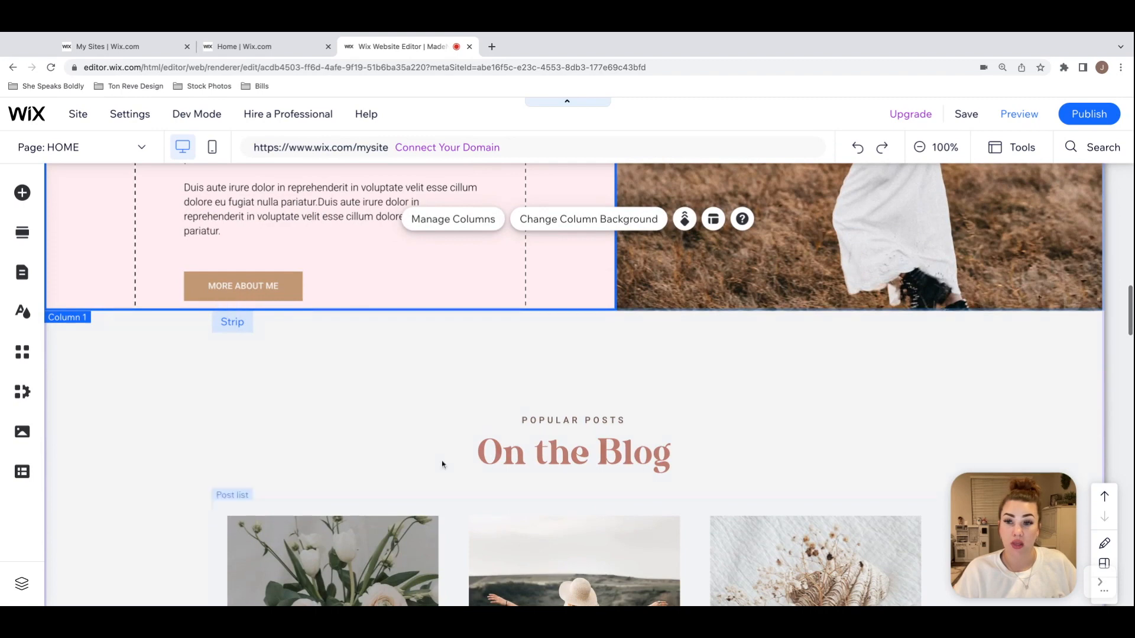
pyautogui.click(358, 357)
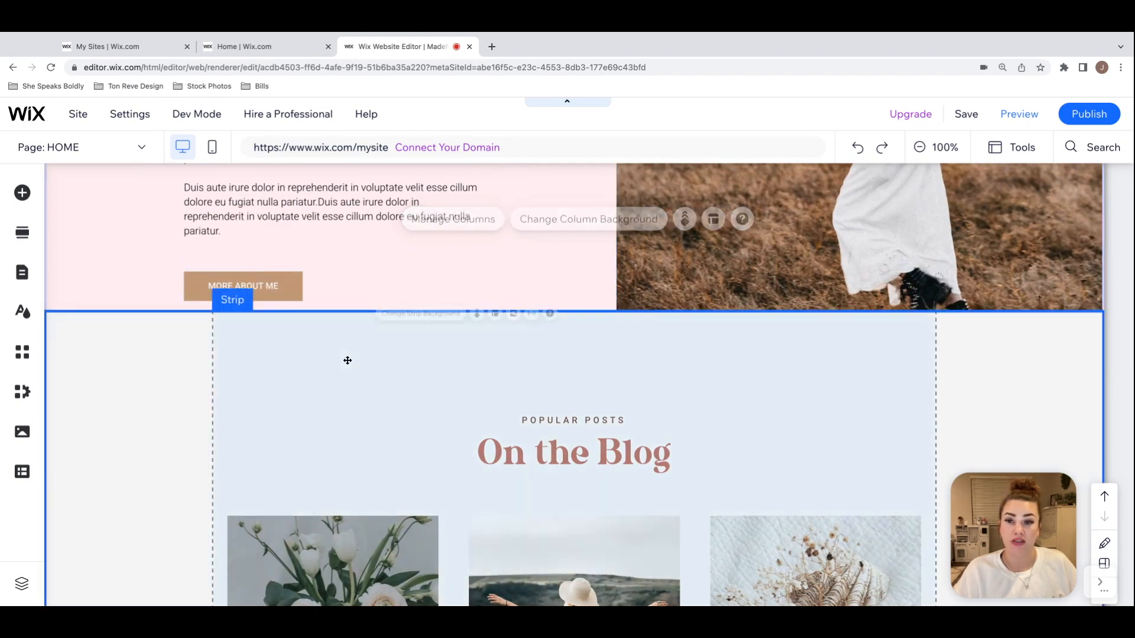
pyautogui.click(650, 547)
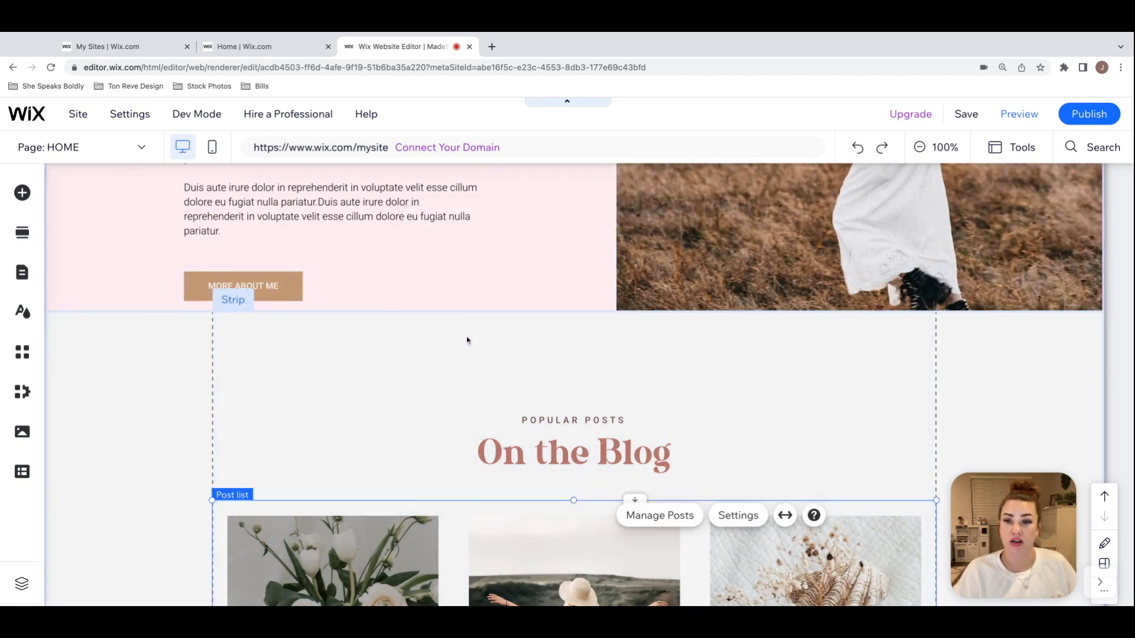
pyautogui.scroll(6, 471, 346)
pyautogui.scroll(3, 471, 345)
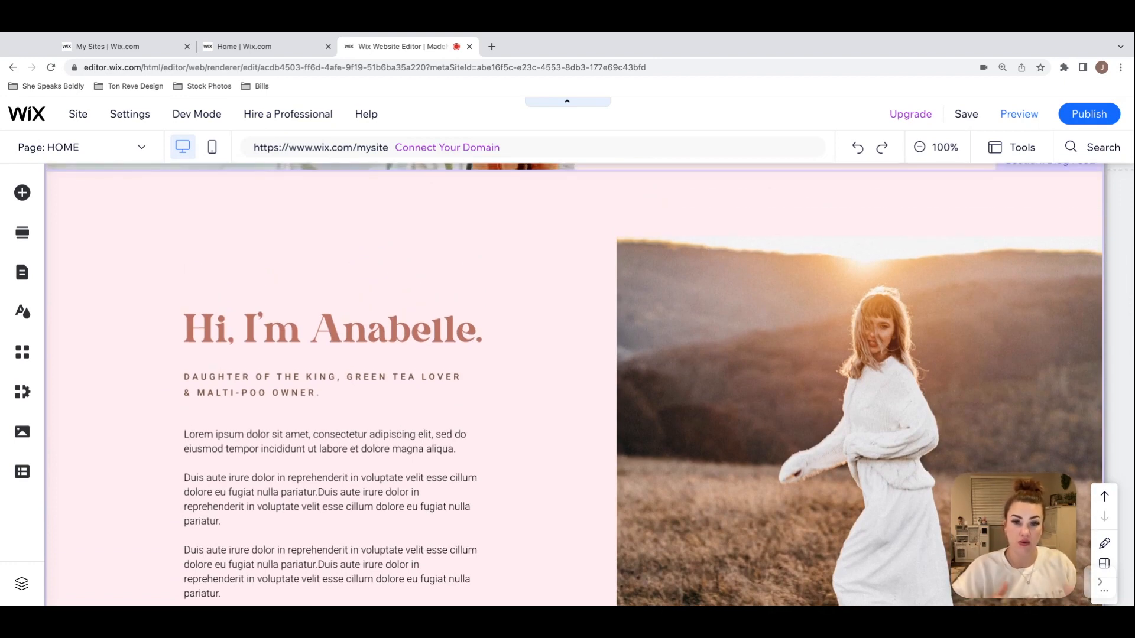
pyautogui.scroll(-2, 471, 249)
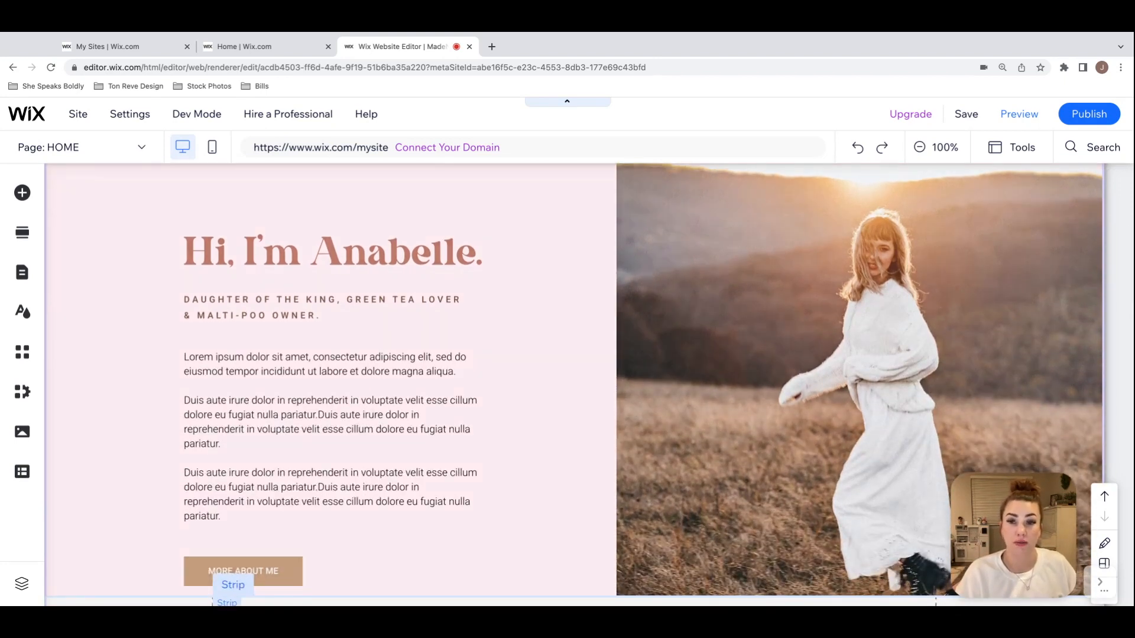
# Step: Move the introduction heading together with all the elements below it up to y 1050, and check the spacing within the column
pyautogui.click(470, 249)
pyautogui.scroll(1, 471, 250)
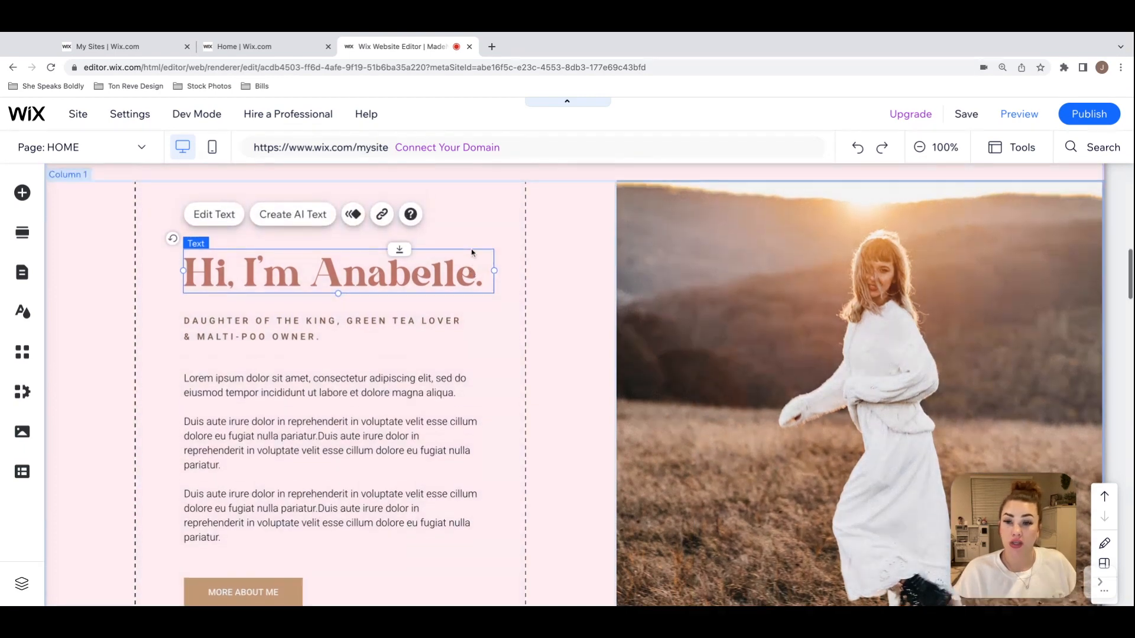
pyautogui.scroll(-2, 400, 254)
pyautogui.scroll(1, 400, 254)
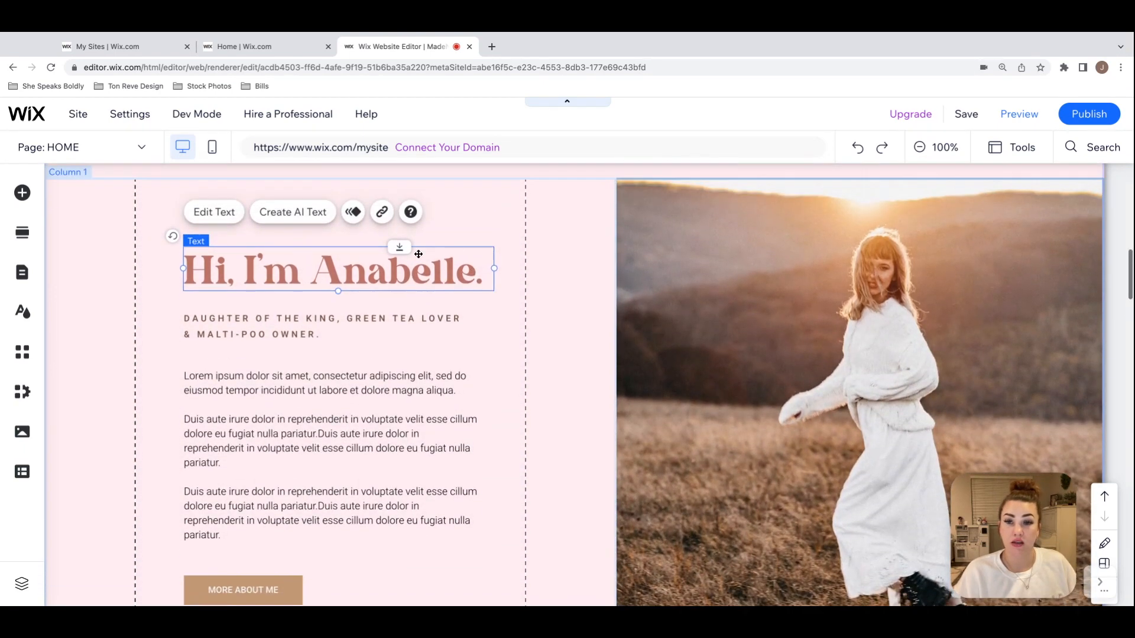
pyautogui.moveTo(400, 248); pyautogui.dragTo(400, 216)
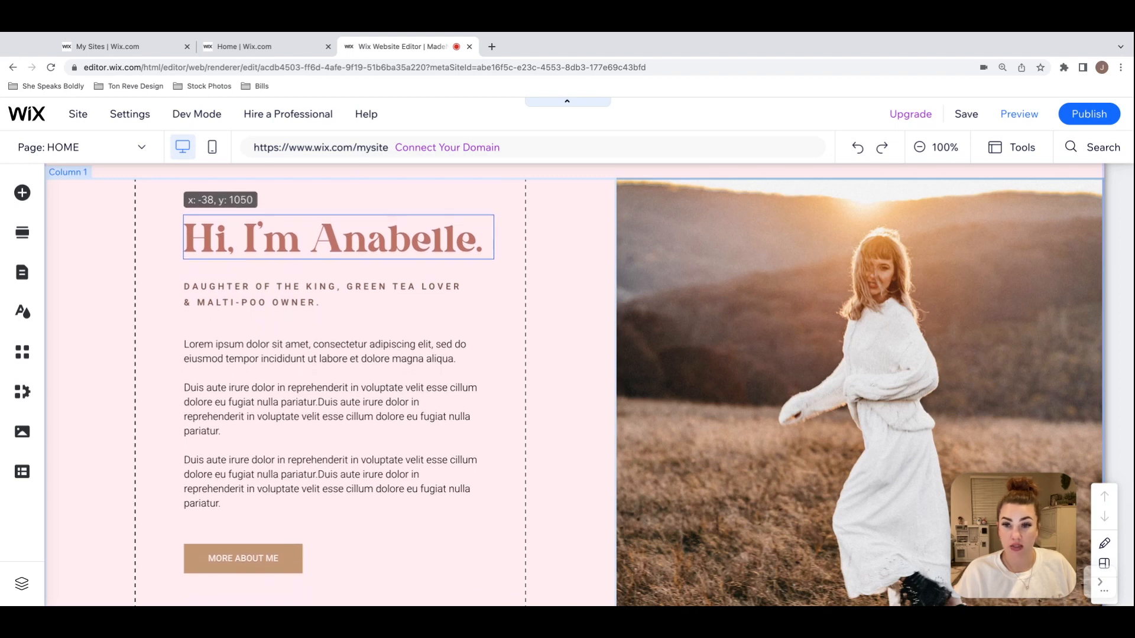
pyautogui.moveTo(486, 230); pyautogui.dragTo(486, 231)
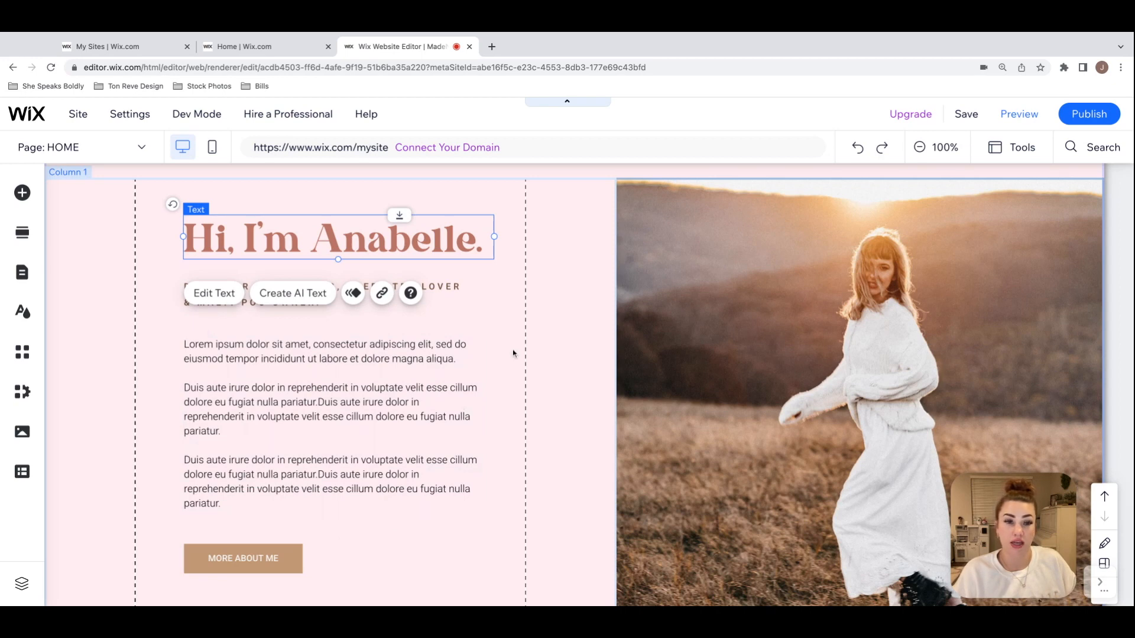
pyautogui.scroll(-1, 513, 353)
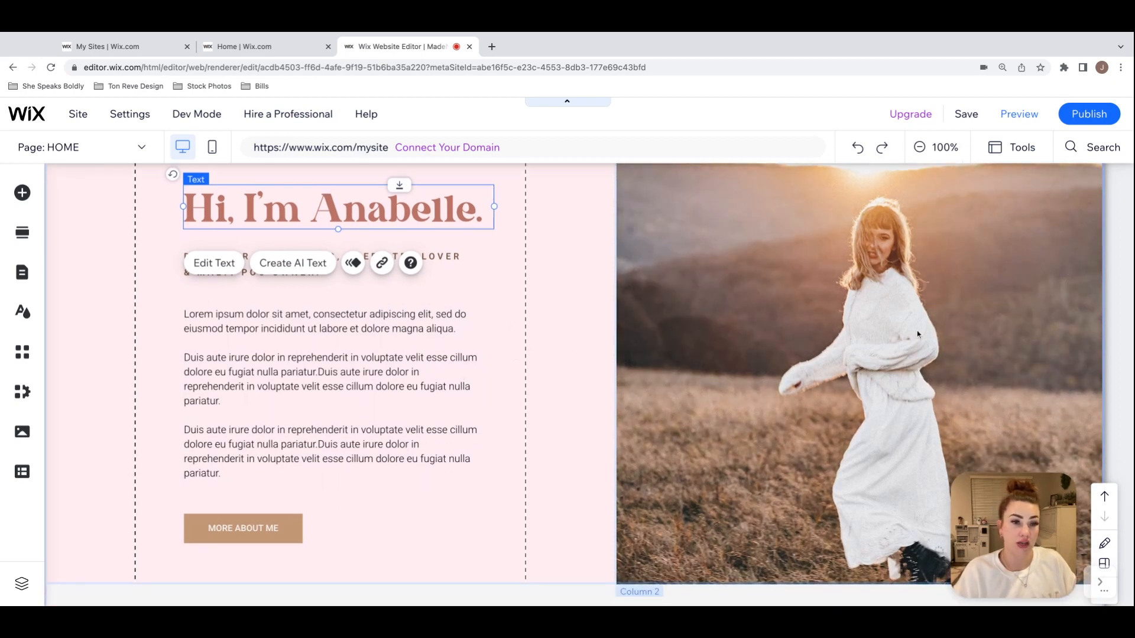
pyautogui.scroll(3, 575, 410)
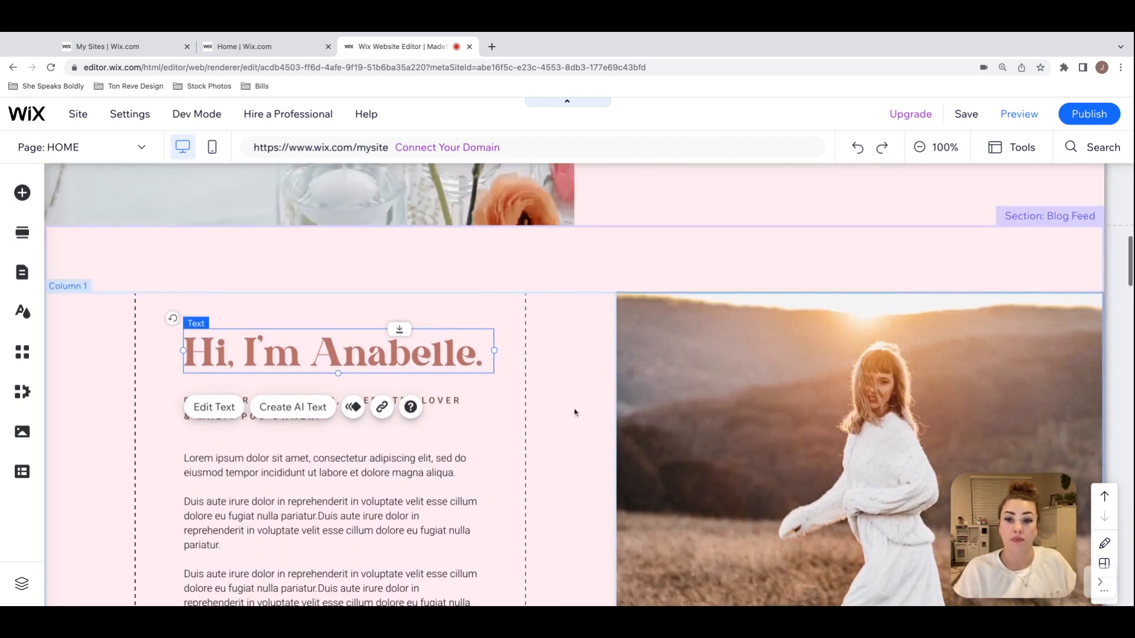
pyautogui.scroll(-3, 575, 412)
pyautogui.scroll(-2, 574, 412)
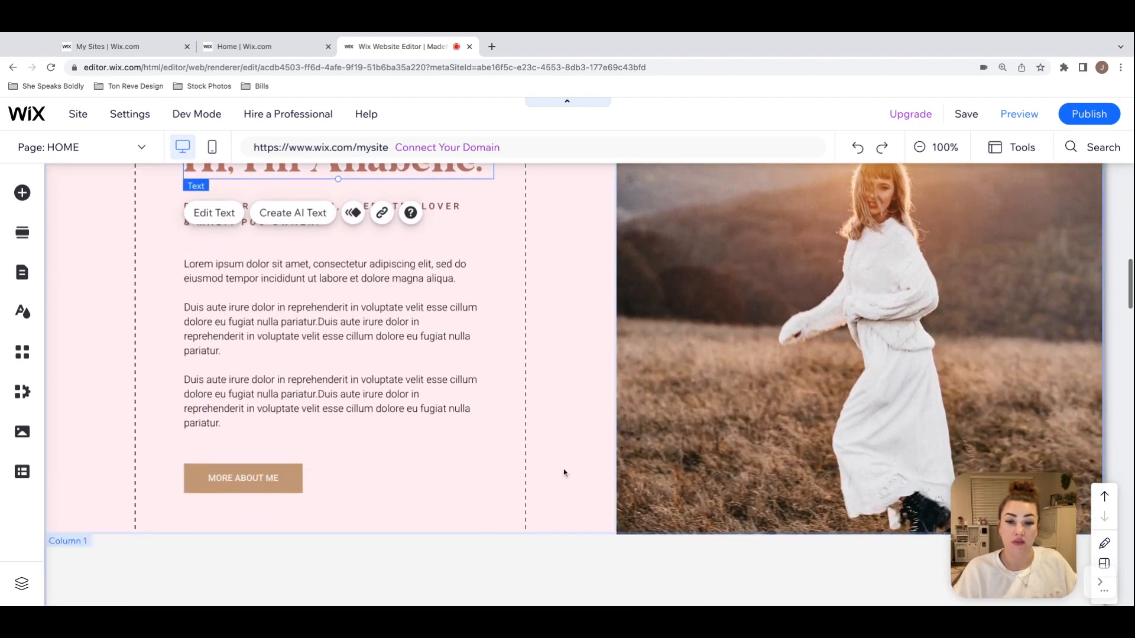
# Step: Extend the introduction text column slightly downward, and shift the heading with everything below it down to centre the content vertically
pyautogui.click(566, 463)
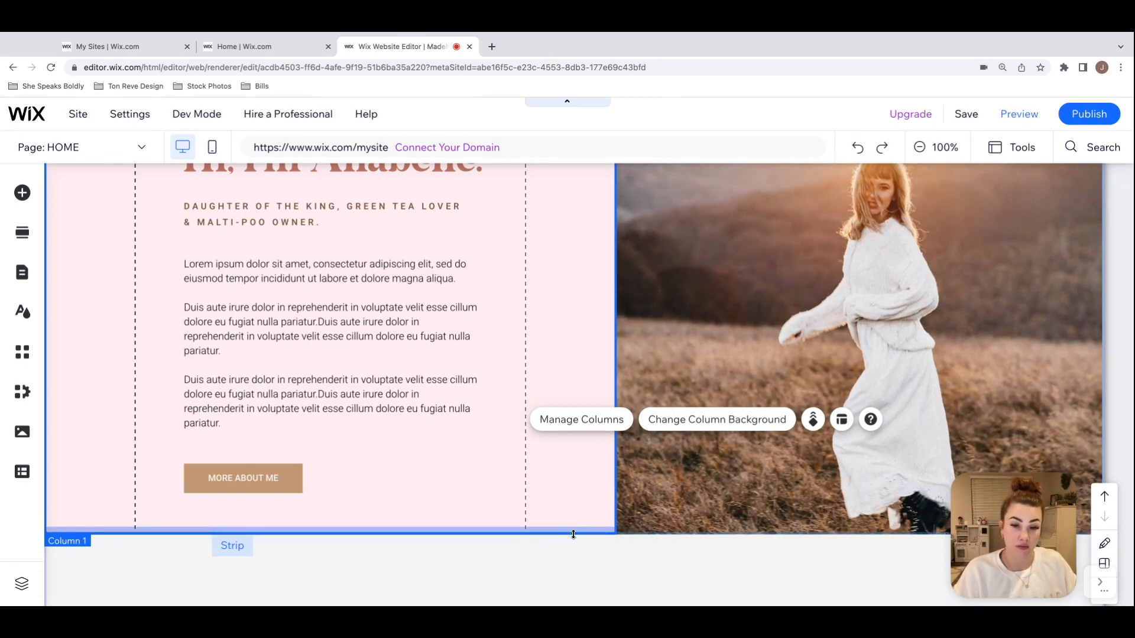
pyautogui.moveTo(584, 533); pyautogui.dragTo(584, 575)
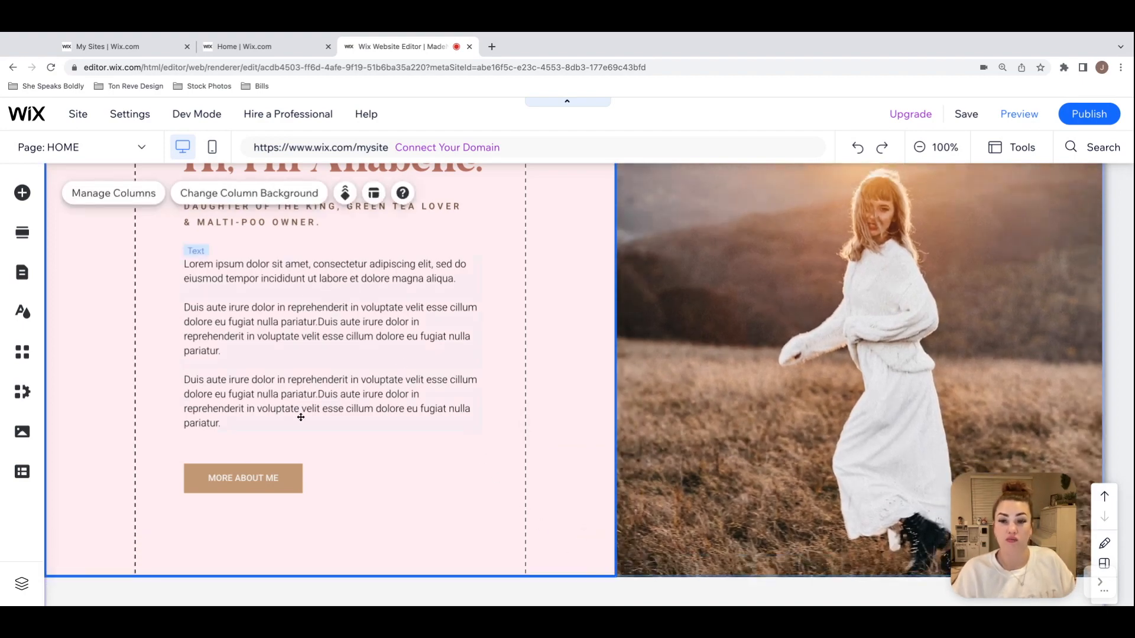
pyautogui.scroll(3, 301, 417)
pyautogui.click(398, 226)
pyautogui.moveTo(400, 227); pyautogui.dragTo(403, 227)
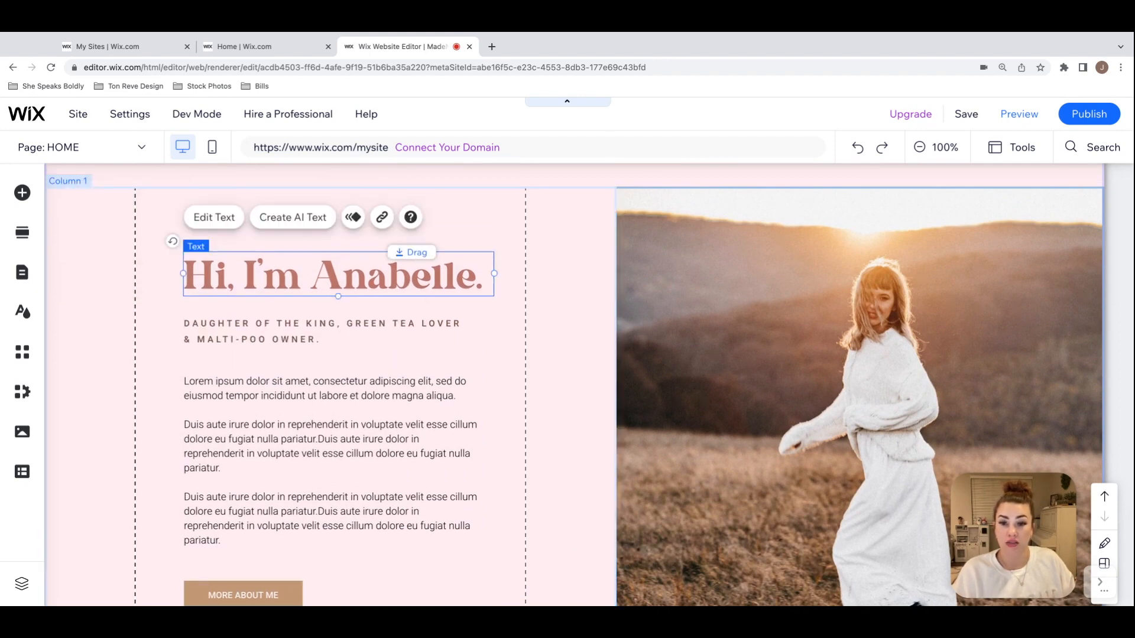
pyautogui.scroll(-2, 404, 227)
pyautogui.scroll(2, 398, 224)
pyautogui.moveTo(399, 225); pyautogui.dragTo(399, 225)
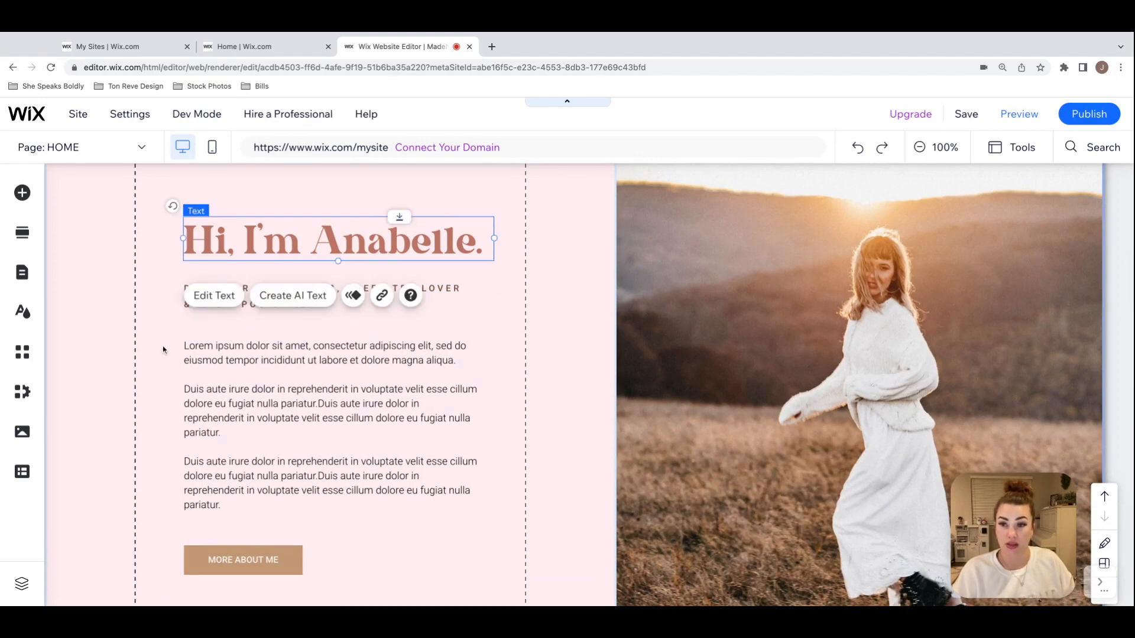
# Step: Move the introduction heading, tagline, body text and "MORE ABOUT ME" button together to x -50, y 1081, centred in their column
pyautogui.click(567, 270)
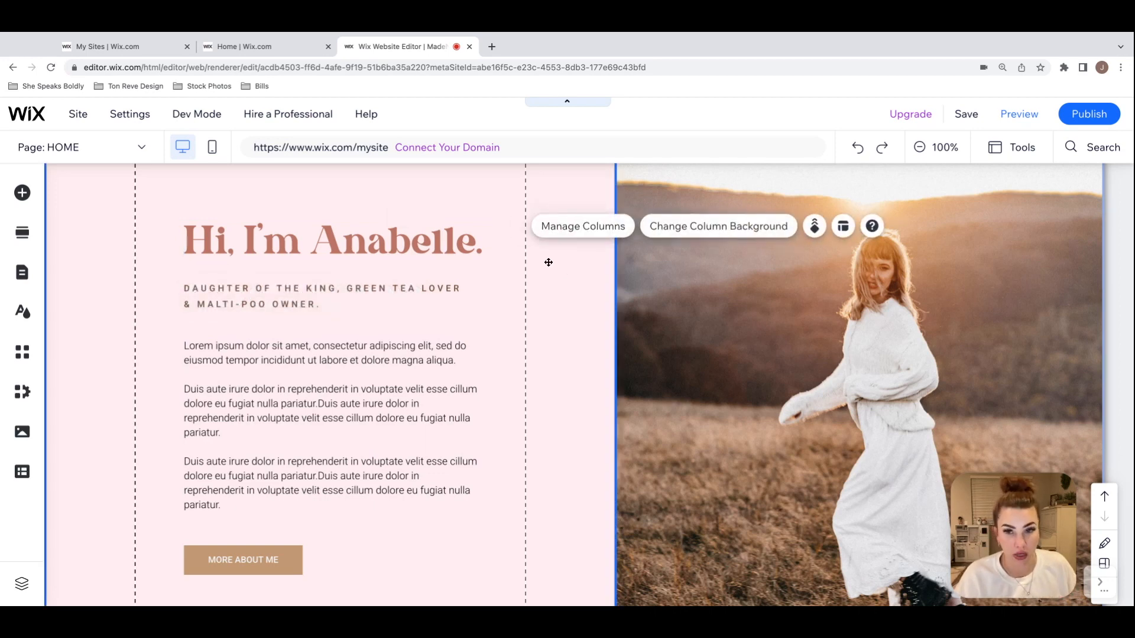
pyautogui.click(432, 241)
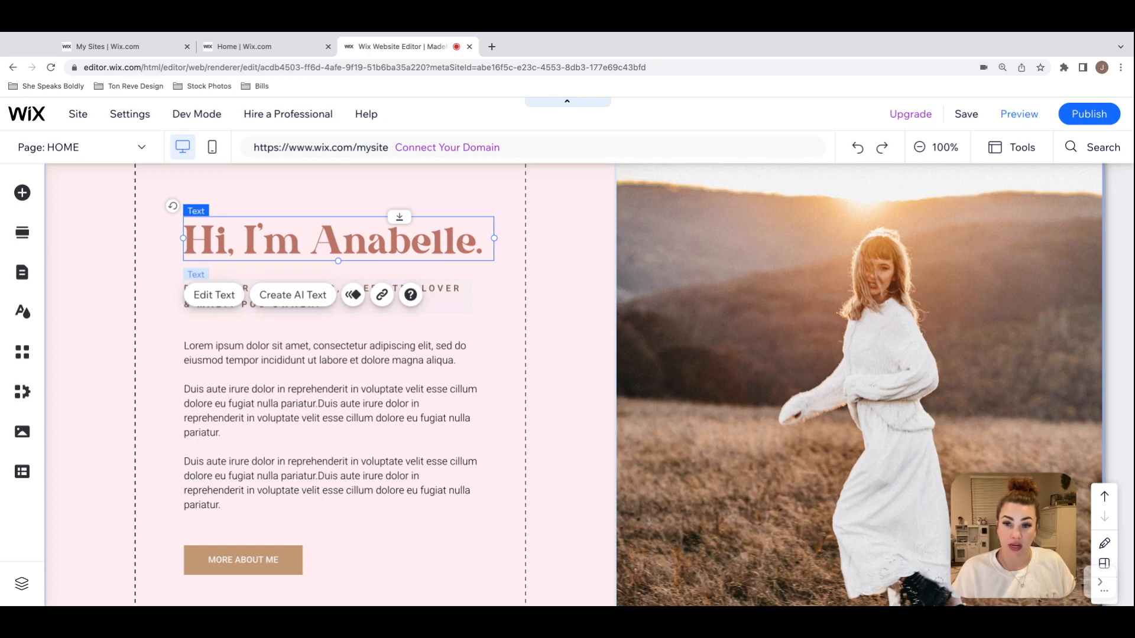
pyautogui.keyDown('shift'); pyautogui.click(446, 302); pyautogui.keyUp('shift')
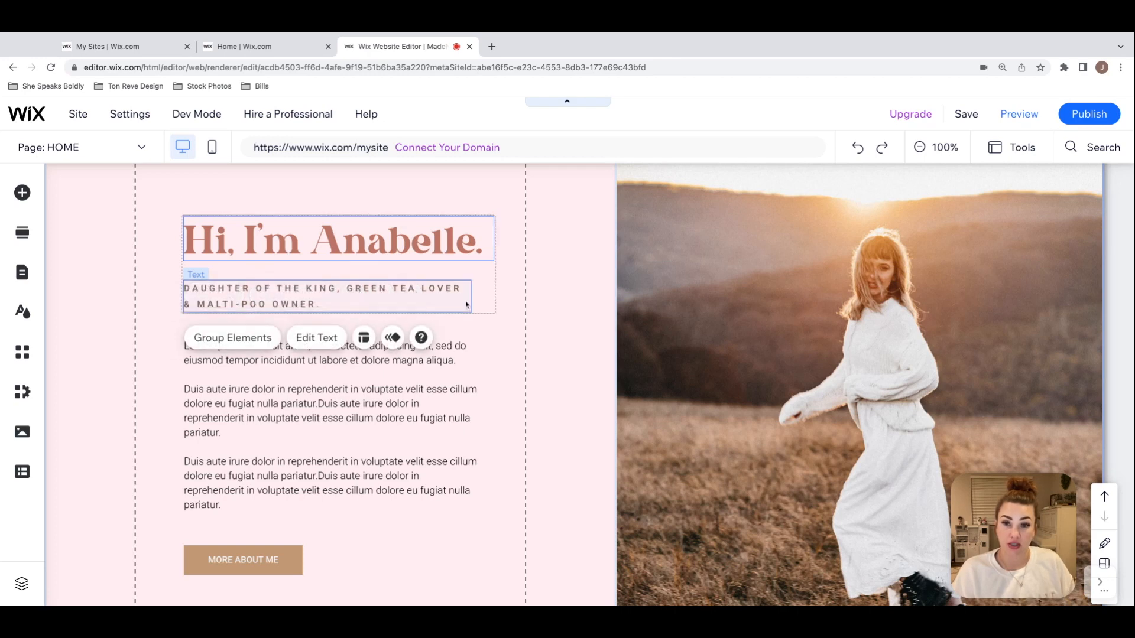
pyautogui.keyDown('shift'); pyautogui.click(449, 365); pyautogui.keyUp('shift')
pyautogui.keyDown('shift'); pyautogui.click(282, 563); pyautogui.keyUp('shift')
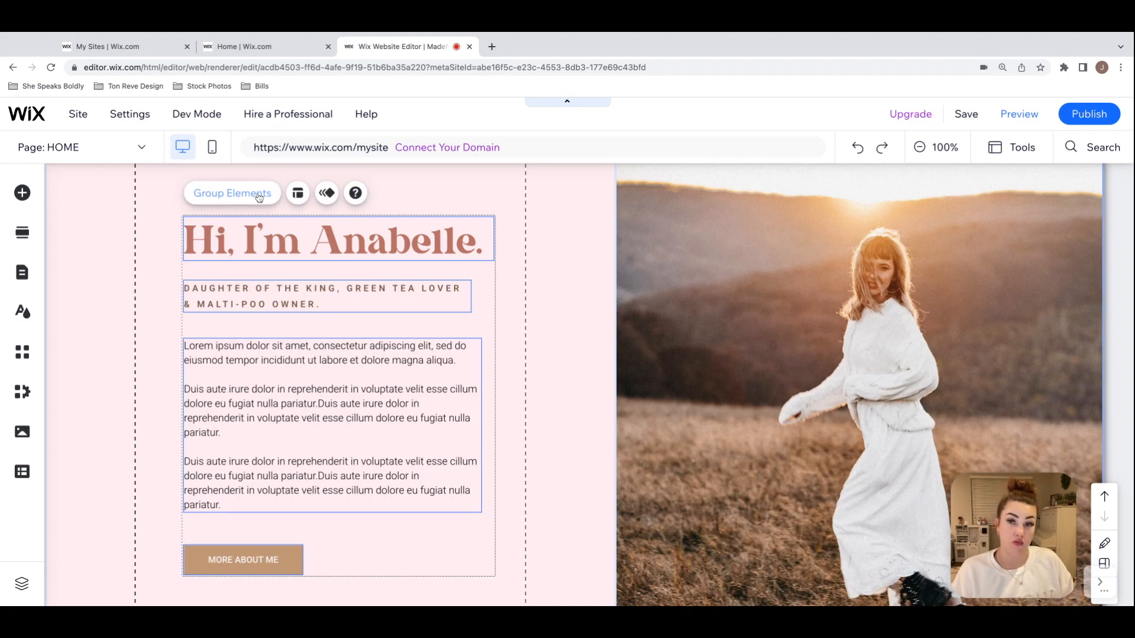
pyautogui.scroll(1, 412, 369)
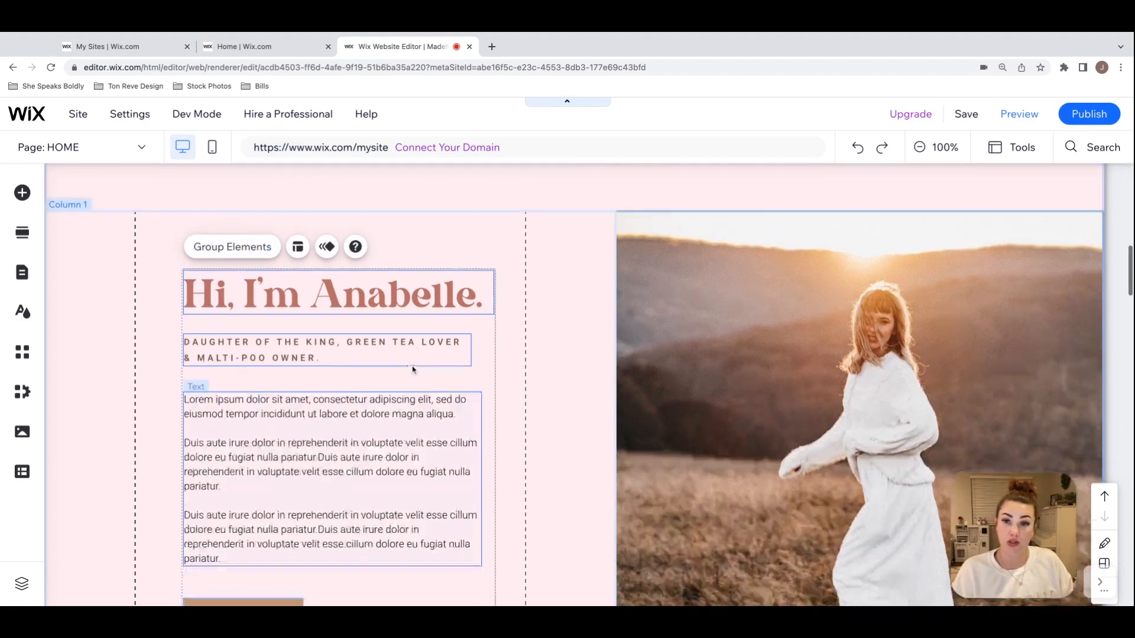
pyautogui.scroll(-3, 412, 367)
pyautogui.scroll(3, 414, 369)
pyautogui.moveTo(422, 419)
pyautogui.mouseDown()
pyautogui.moveTo(423, 401)
pyautogui.moveTo(414, 420)
pyautogui.mouseUp()
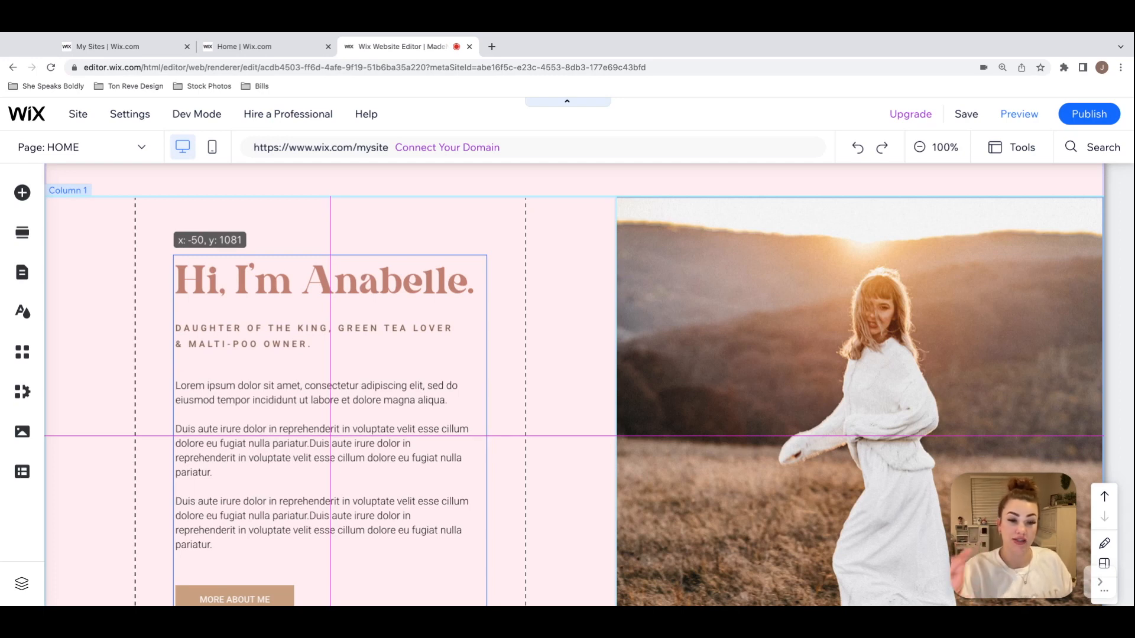
pyautogui.click(522, 400)
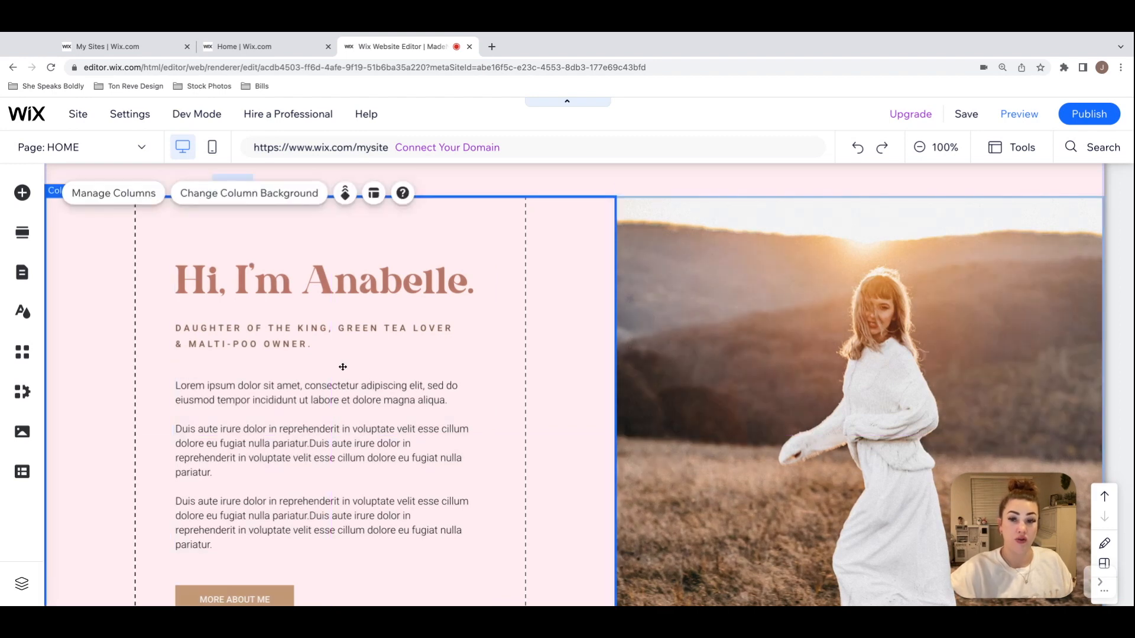
# Step: Check the balance of the centred introduction text against the photo column and the surrounding strip
pyautogui.scroll(-2, 343, 367)
pyautogui.scroll(2, 343, 367)
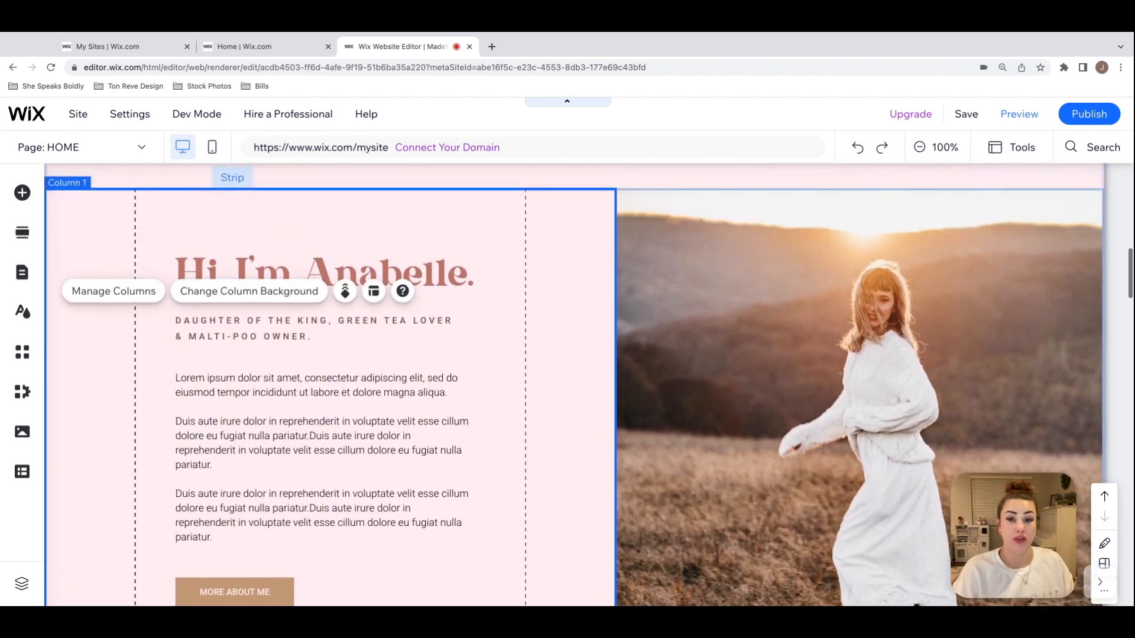
pyautogui.scroll(-1, 343, 367)
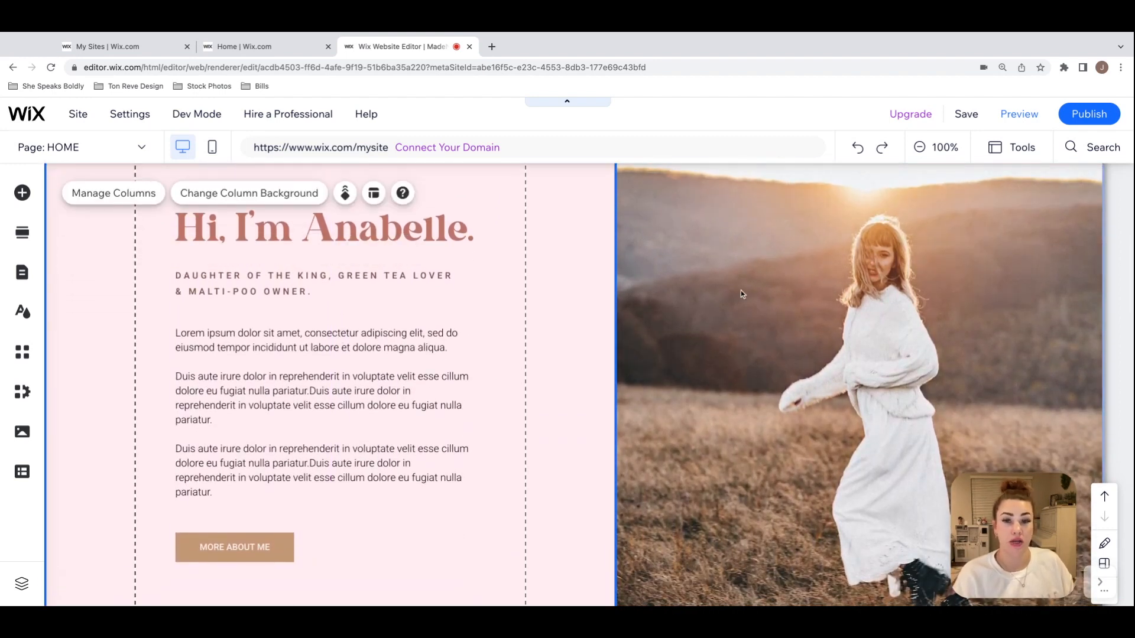
pyautogui.click(741, 292)
pyautogui.scroll(2, 740, 290)
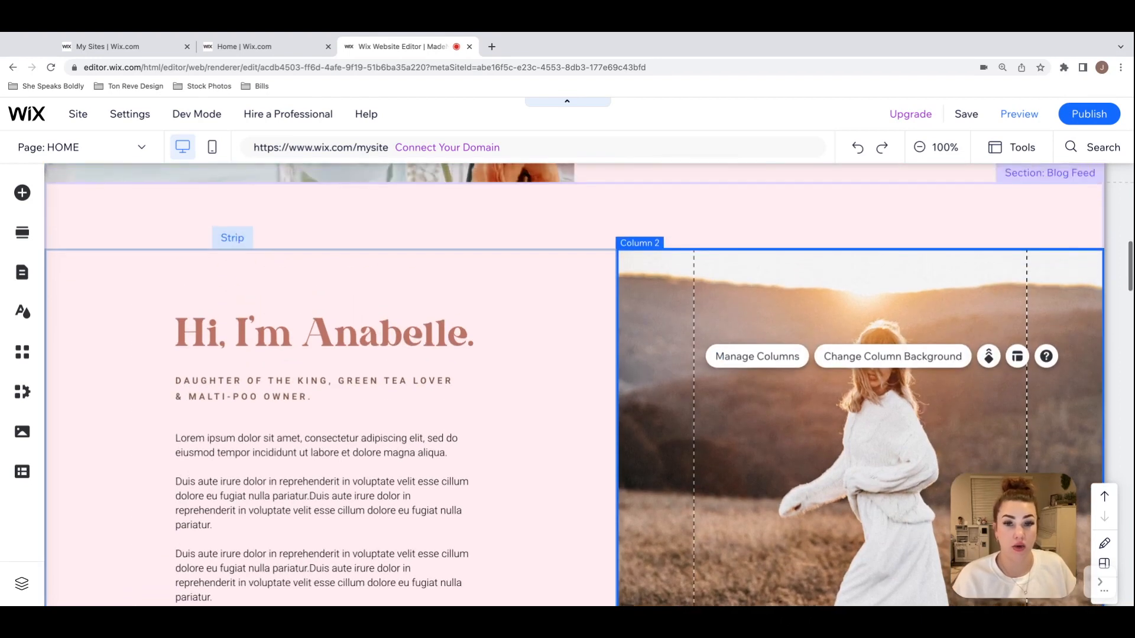
pyautogui.click(526, 235)
pyautogui.scroll(-2, 525, 233)
# Step: Group the introduction heading, tagline, body text and "MORE ABOUT ME" button into one element
pyautogui.click(439, 228)
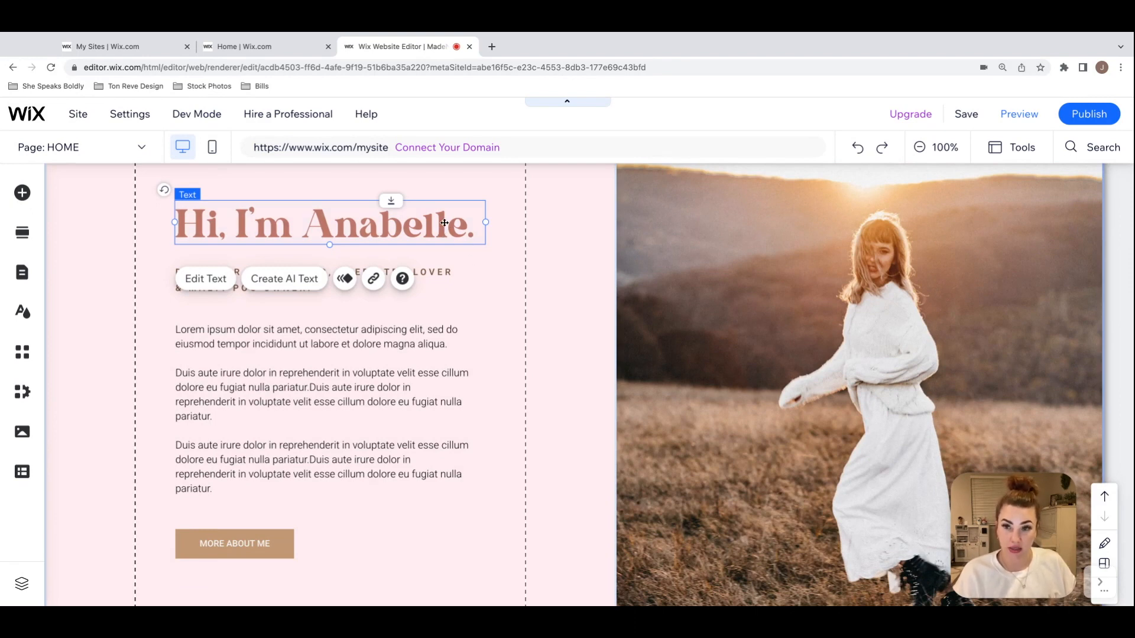
pyautogui.keyDown('shift'); pyautogui.click(449, 278); pyautogui.keyUp('shift')
pyautogui.keyDown('shift'); pyautogui.click(416, 330); pyautogui.keyUp('shift')
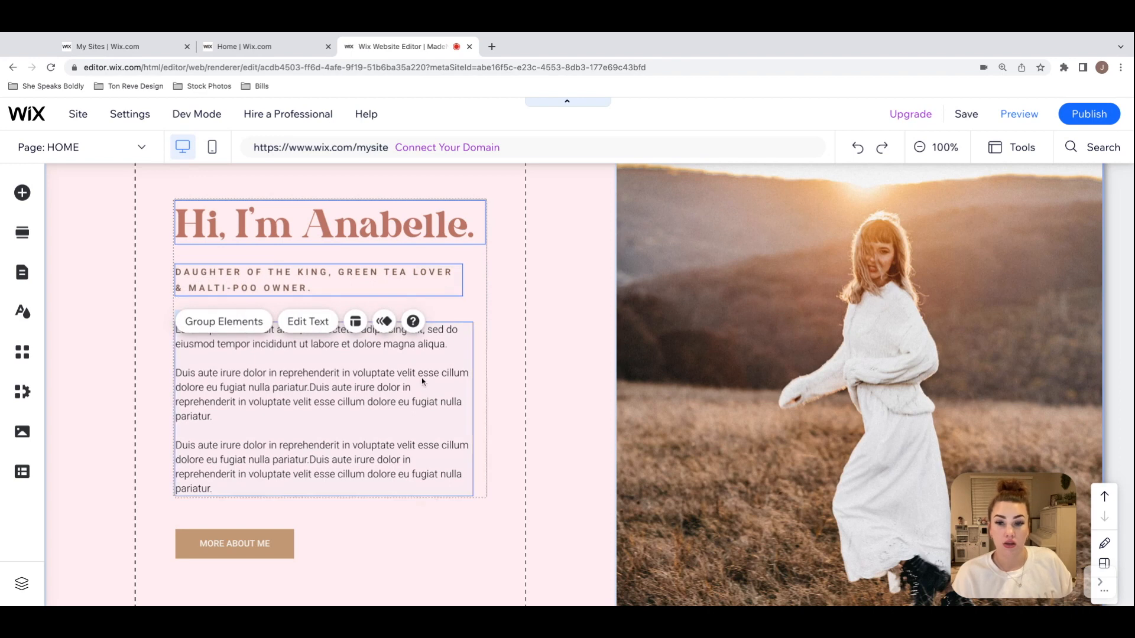
pyautogui.keyDown('shift'); pyautogui.click(284, 551); pyautogui.keyUp('shift')
pyautogui.click(244, 195)
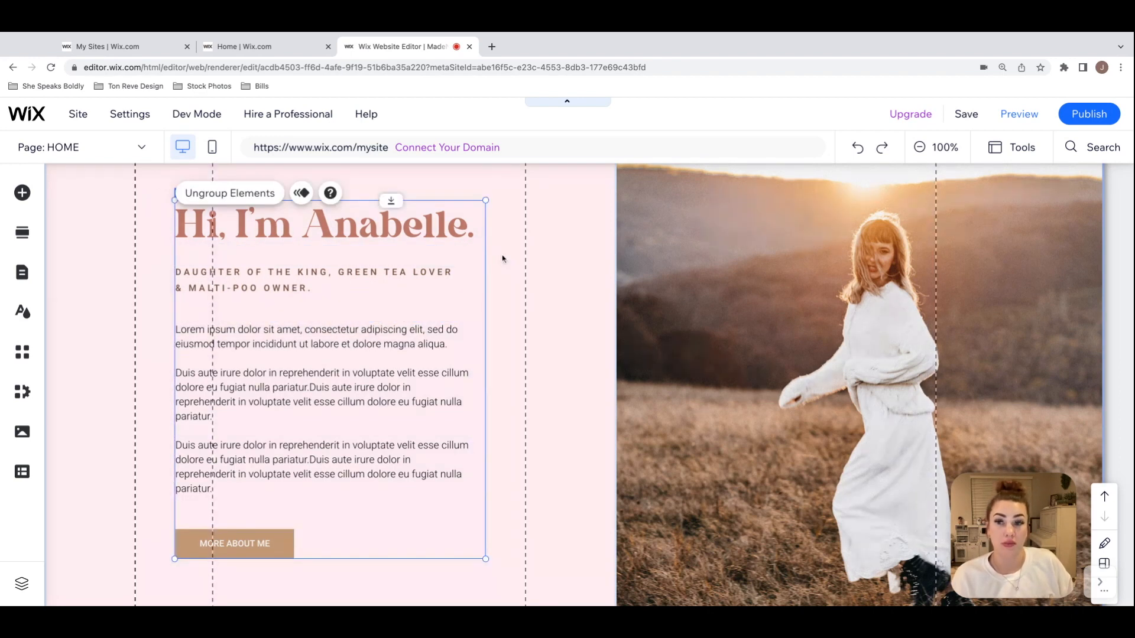
pyautogui.scroll(1, 502, 259)
pyautogui.moveTo(401, 400)
pyautogui.mouseDown()
pyautogui.moveTo(399, 375)
pyautogui.moveTo(439, 399)
pyautogui.moveTo(434, 381)
pyautogui.moveTo(537, 374)
pyautogui.moveTo(401, 400)
pyautogui.mouseUp()
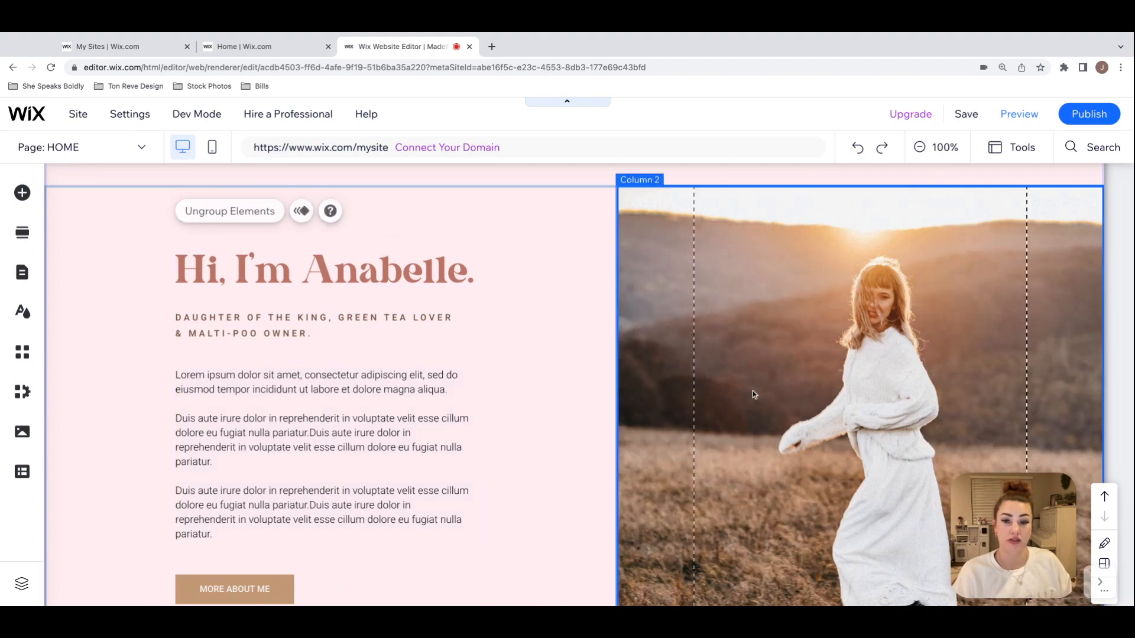
# Step: Show the header's middle column gridlines, and move the SHOP, ABOUT, CONTACT menu outside them and back inside
pyautogui.click(753, 391)
pyautogui.scroll(-2, 753, 391)
pyautogui.scroll(-10, 753, 391)
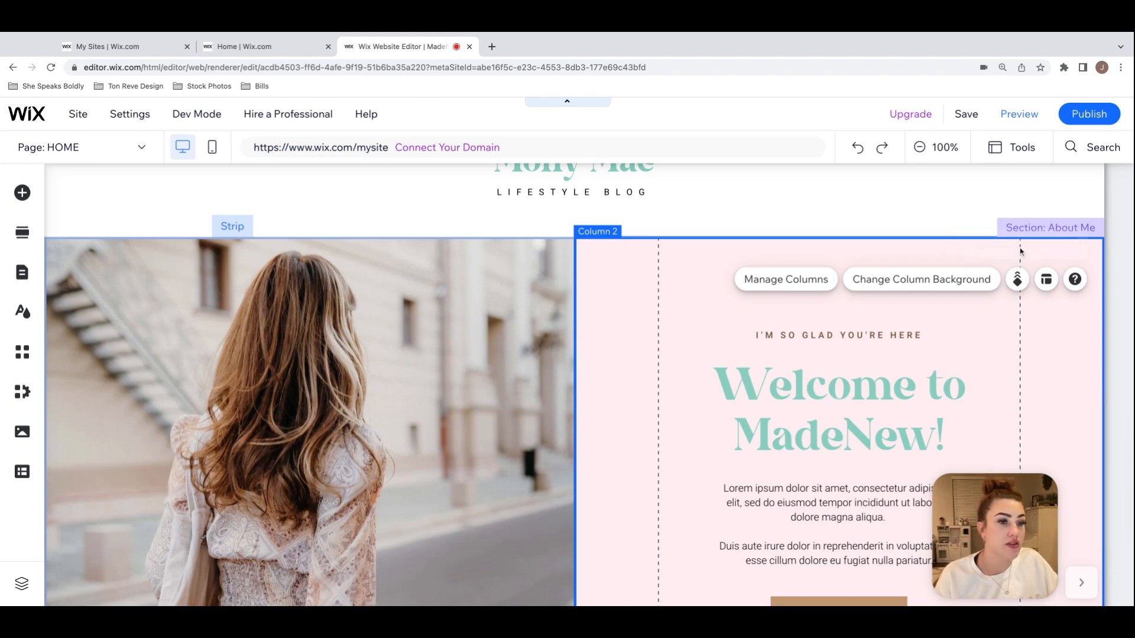
pyautogui.scroll(2, 437, 338)
pyautogui.scroll(1, 435, 335)
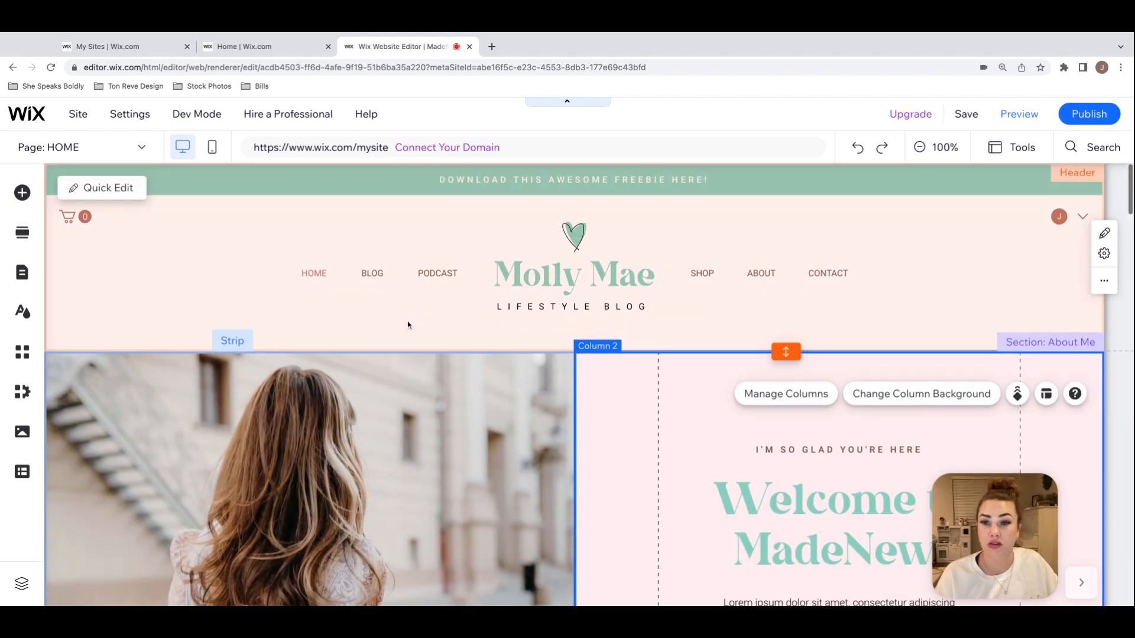
pyautogui.click(419, 322)
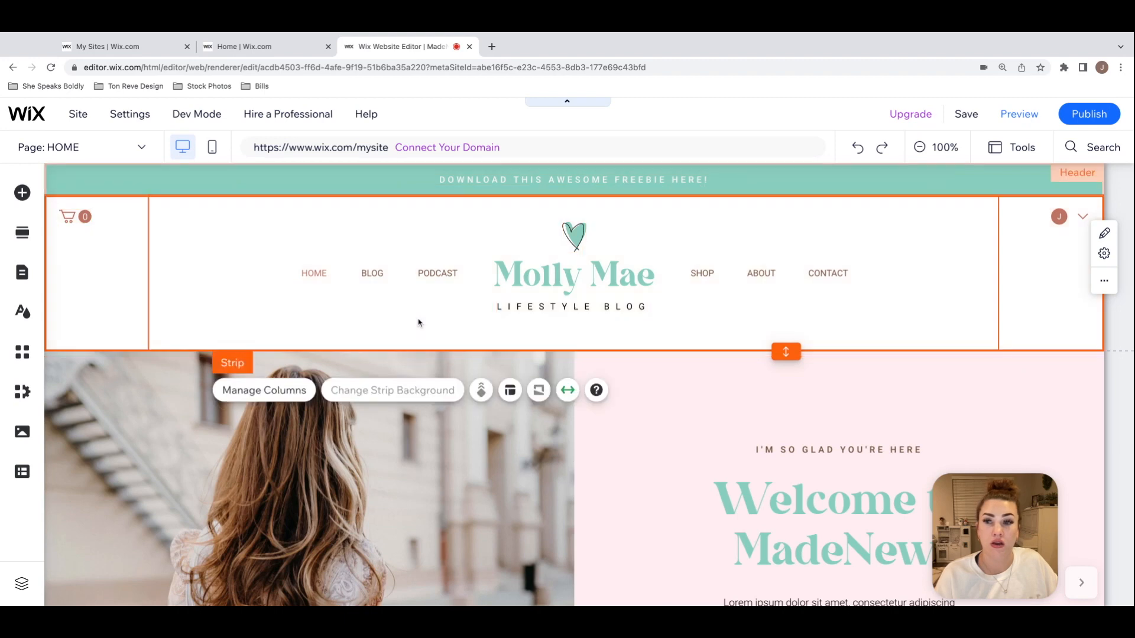
pyautogui.click(419, 322)
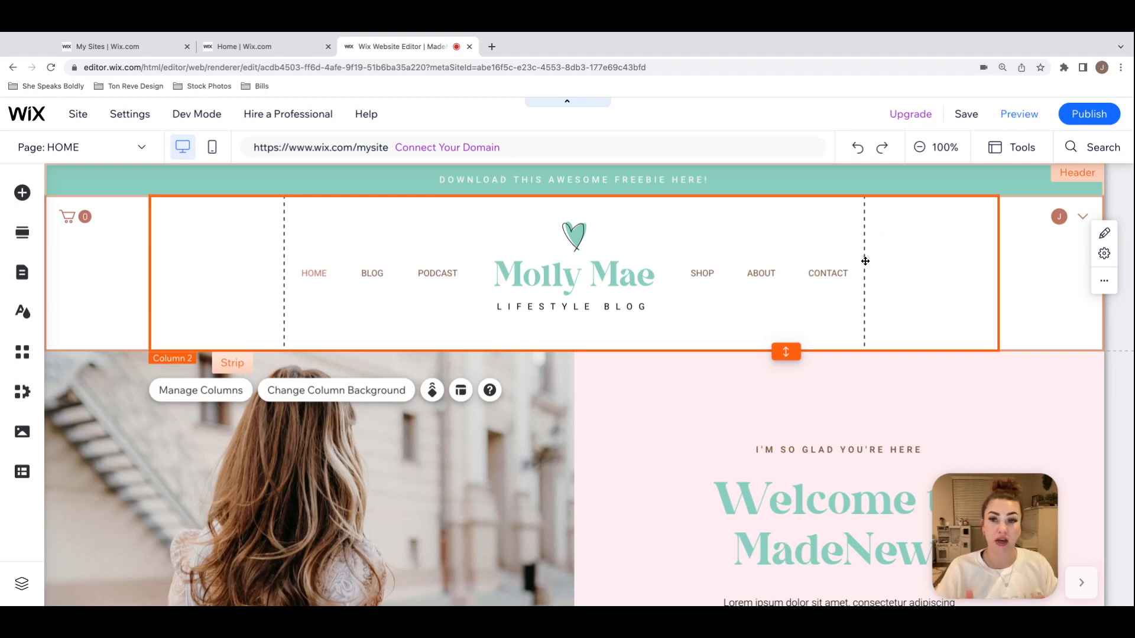
pyautogui.moveTo(812, 274); pyautogui.dragTo(906, 273)
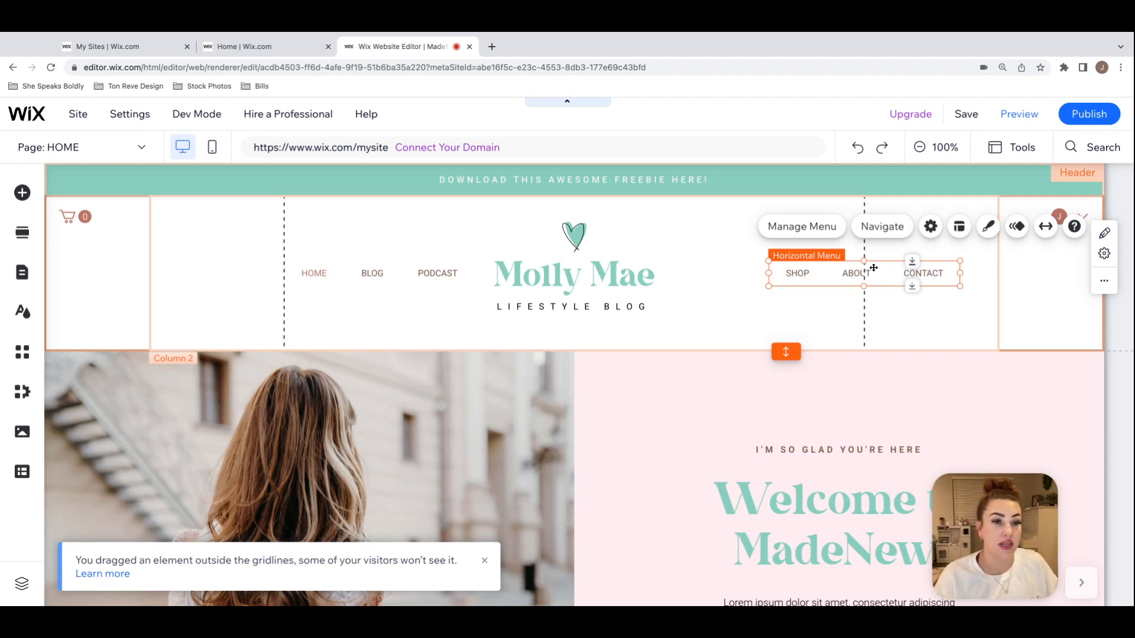
pyautogui.moveTo(847, 274); pyautogui.dragTo(845, 274)
pyautogui.click(802, 317)
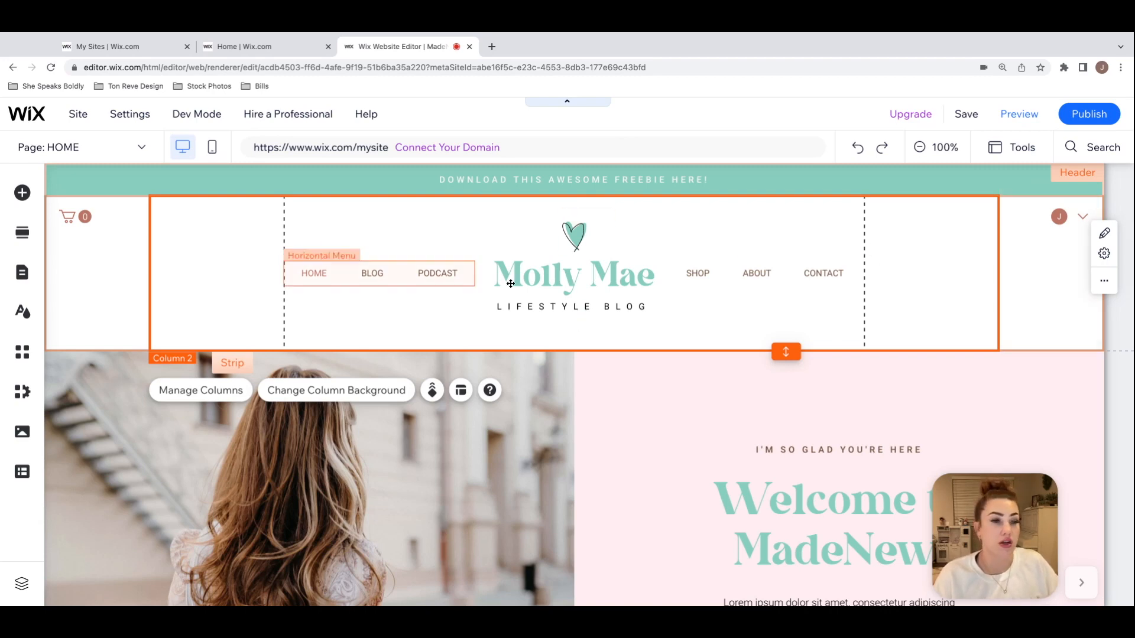
# Step: Examine the gridline of the header's third column and the placement of the login bar inside it
pyautogui.rightClick(1026, 263)
pyautogui.click(1058, 258)
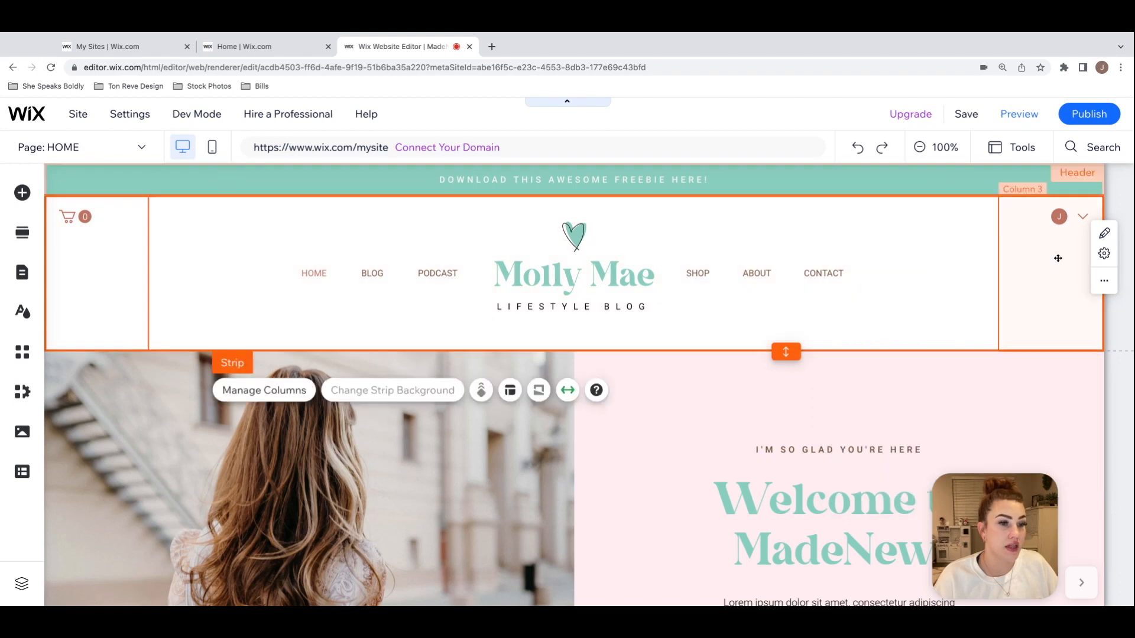
pyautogui.click(1038, 261)
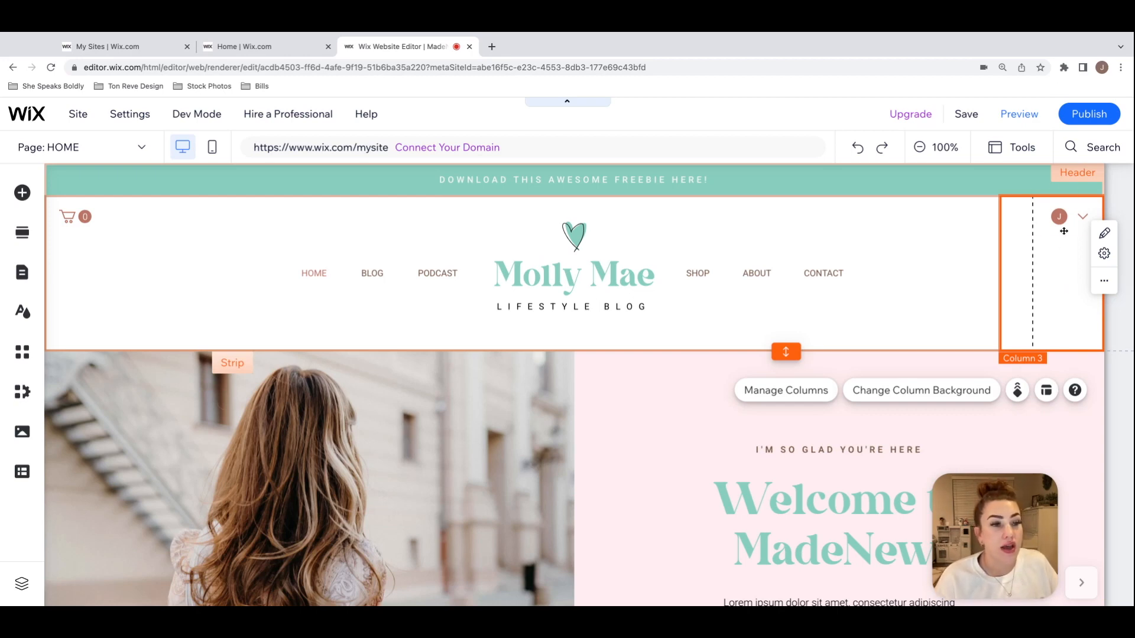
pyautogui.moveTo(1084, 216); pyautogui.dragTo(1085, 217)
pyautogui.click(1074, 270)
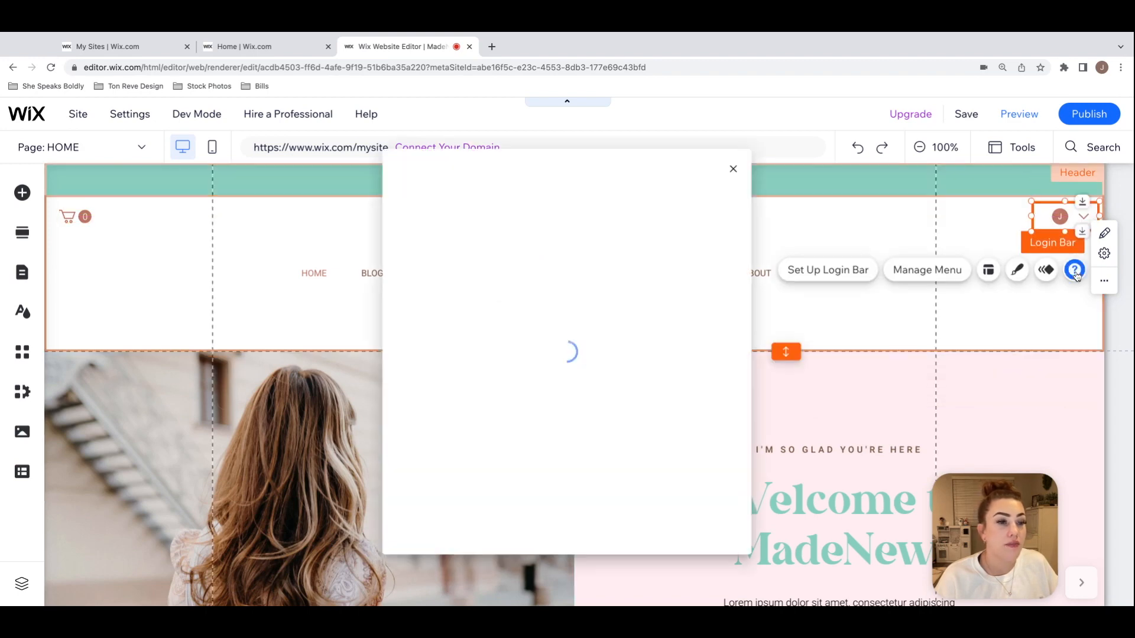
pyautogui.click(1071, 310)
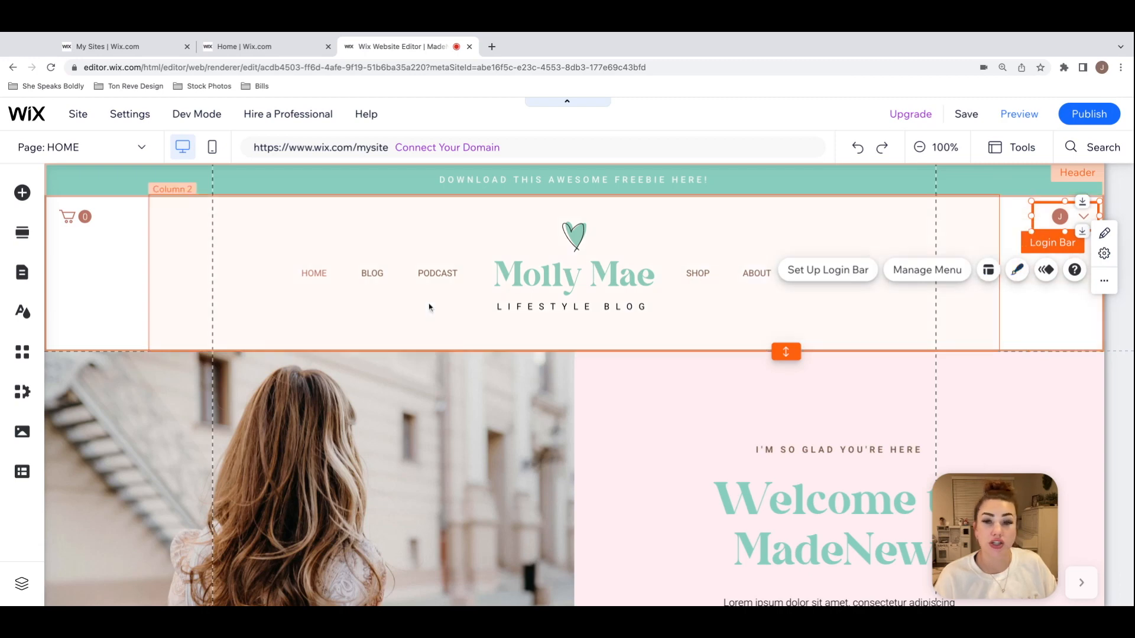
# Step: Examine the header's login bar options and the cart icon's style settings, including its icon, bubble and number colors
pyautogui.click(85, 220)
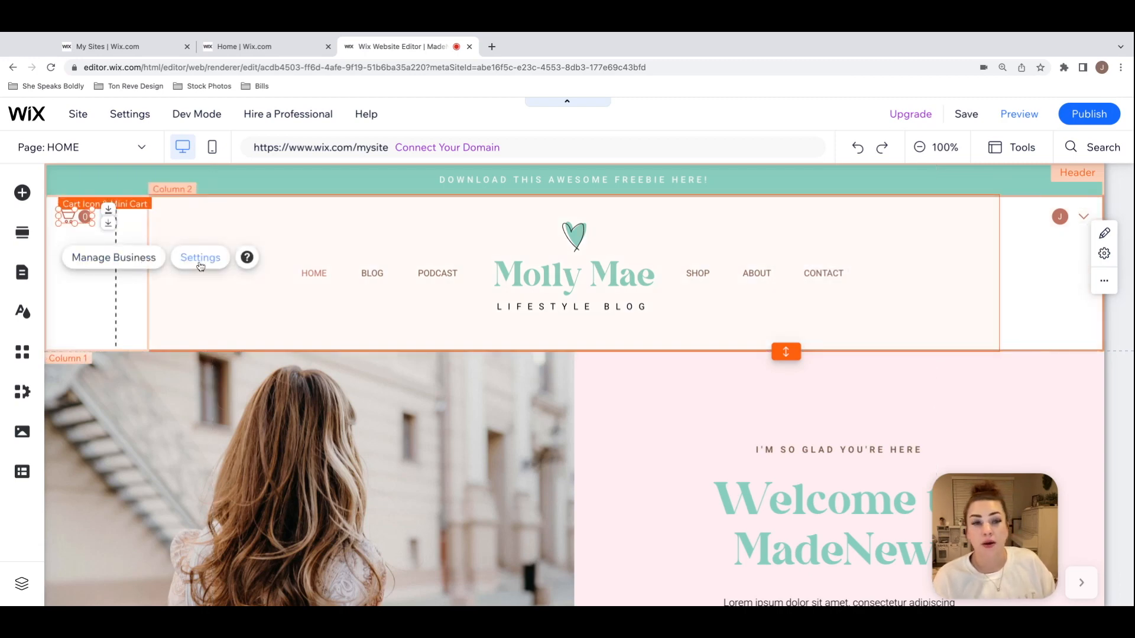
pyautogui.click(1053, 218)
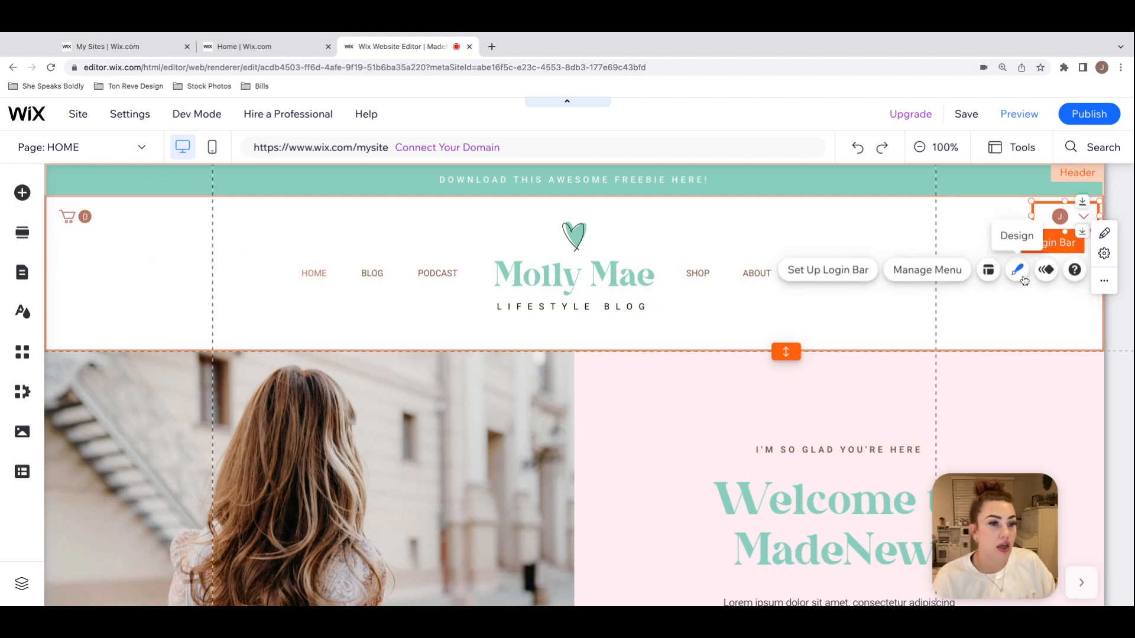
pyautogui.click(88, 216)
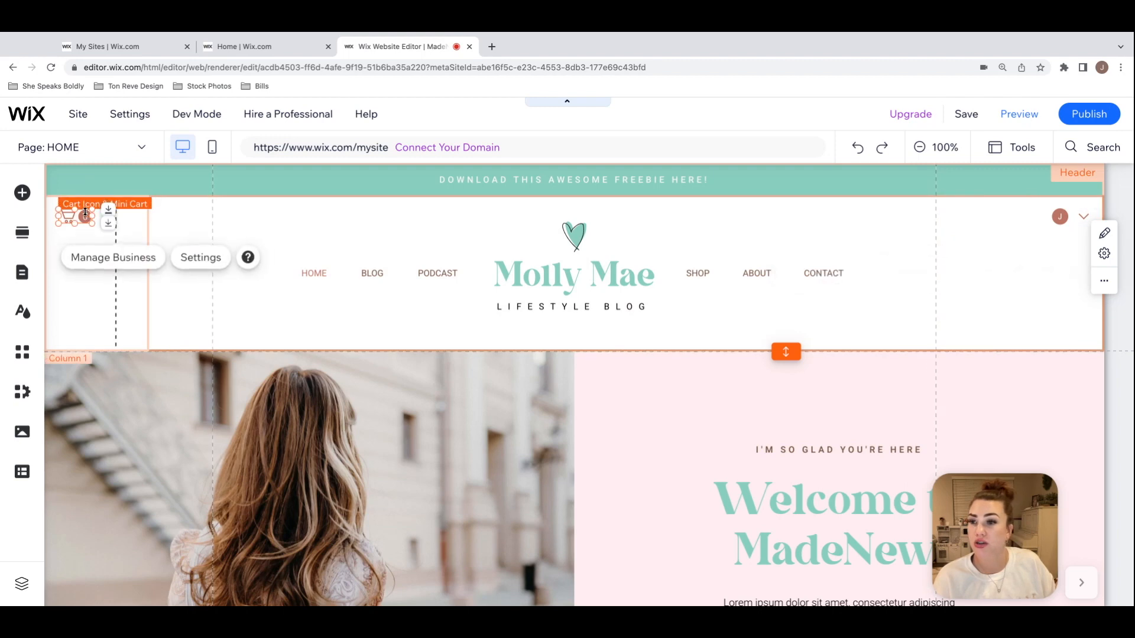
pyautogui.click(208, 260)
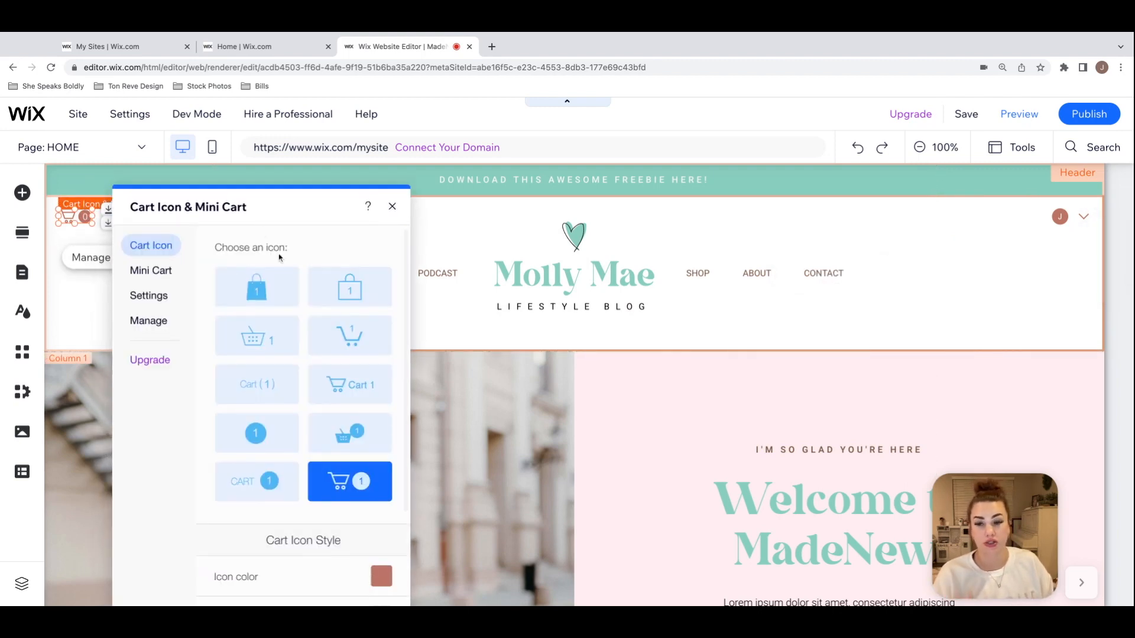
pyautogui.scroll(-2, 293, 292)
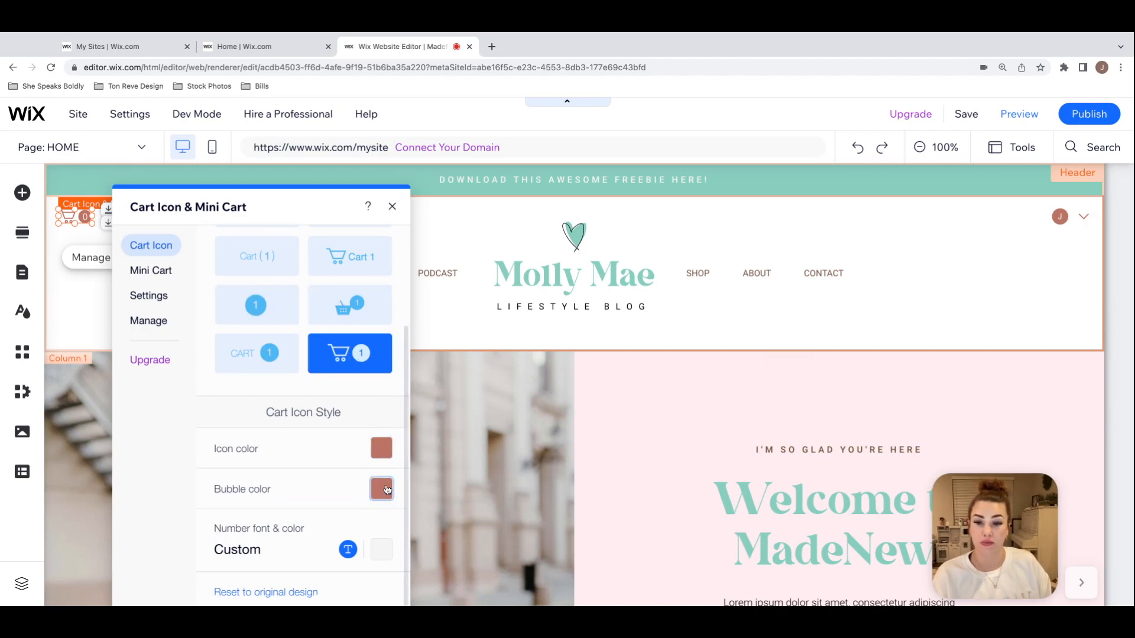
pyautogui.click(393, 206)
pyautogui.click(887, 302)
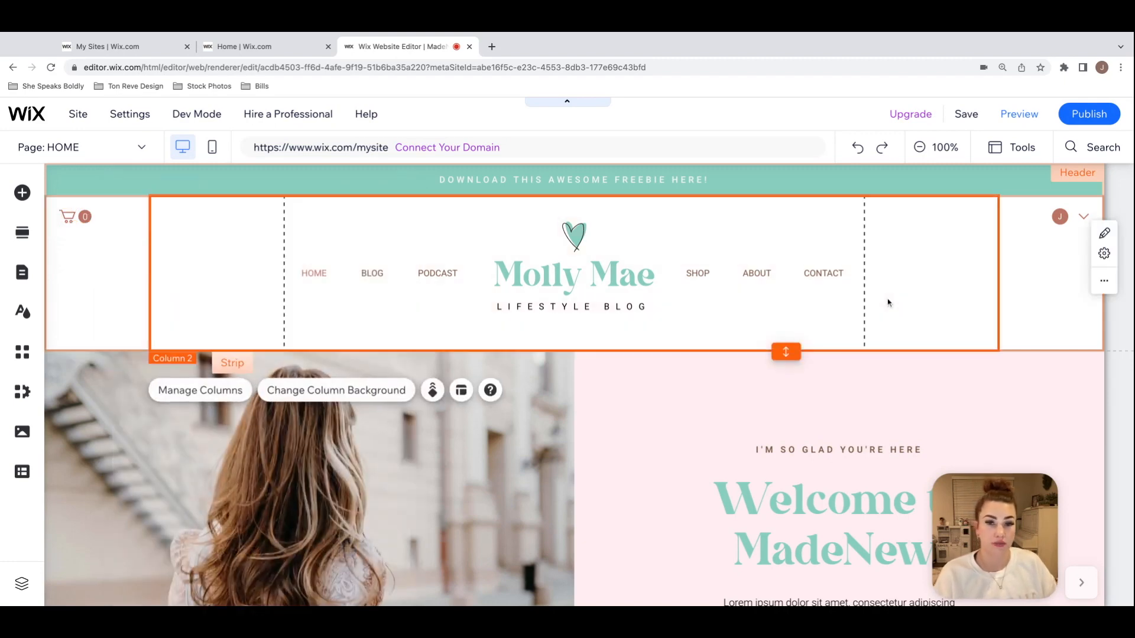
# Step: Open the background options for the photo column of the About Me section's strip
pyautogui.scroll(-1, 889, 302)
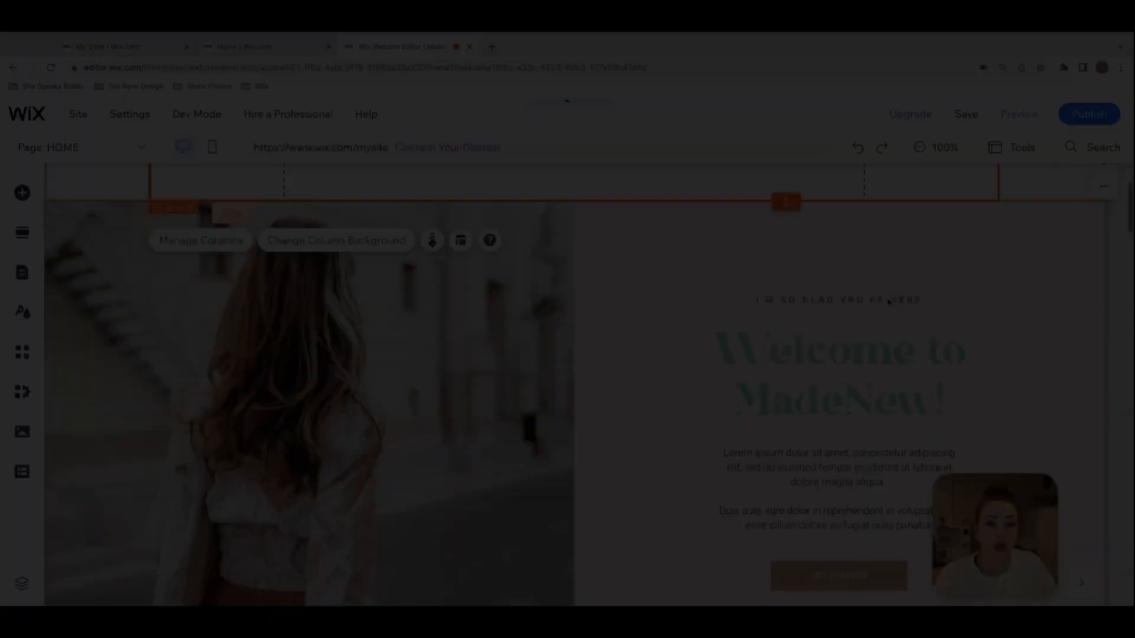
pyautogui.scroll(1, 589, 385)
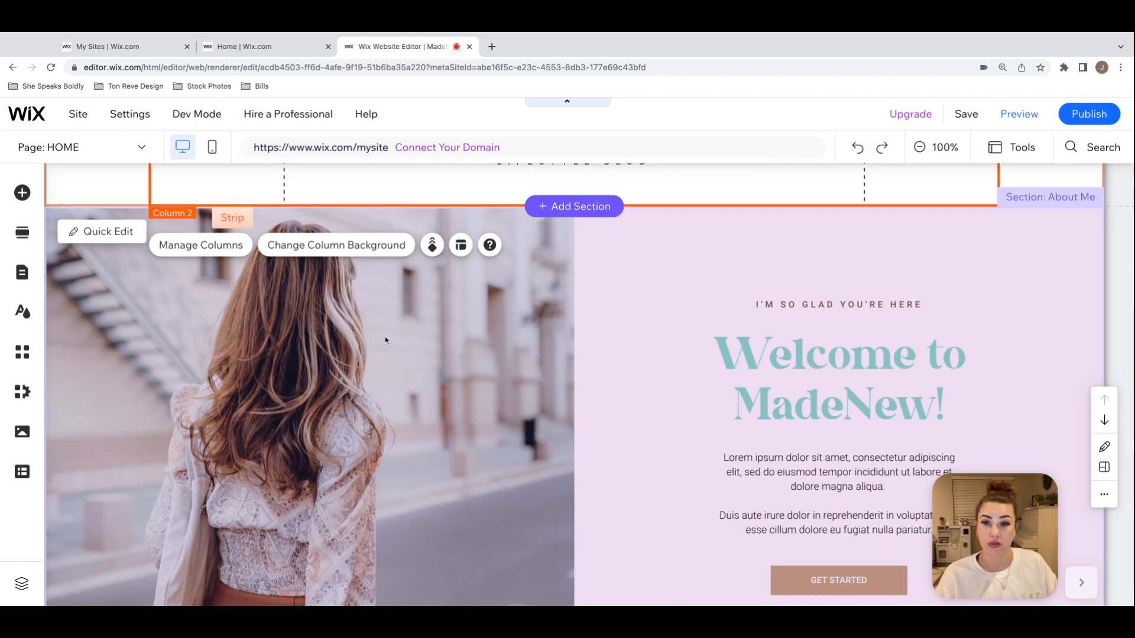
pyautogui.click(387, 326)
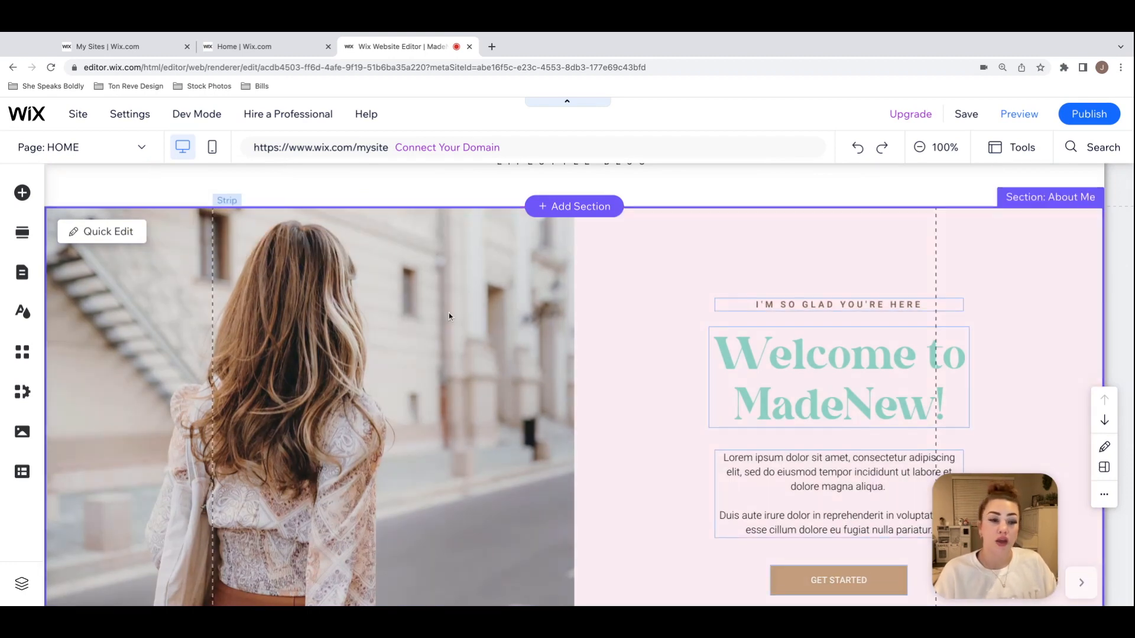
pyautogui.click(362, 300)
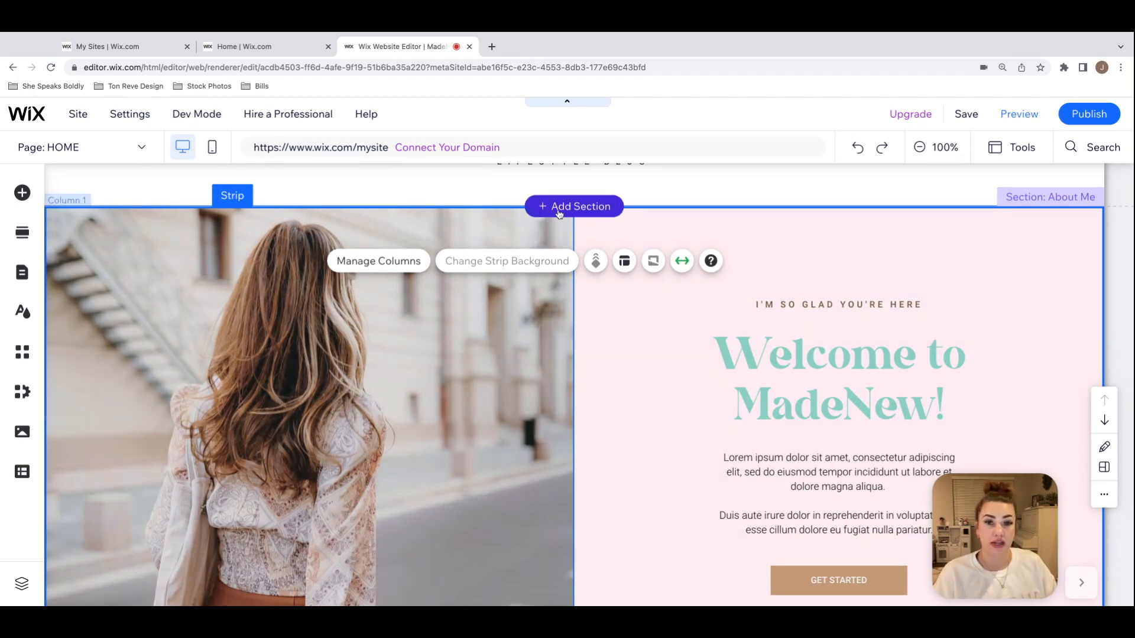
pyautogui.scroll(-1, 585, 425)
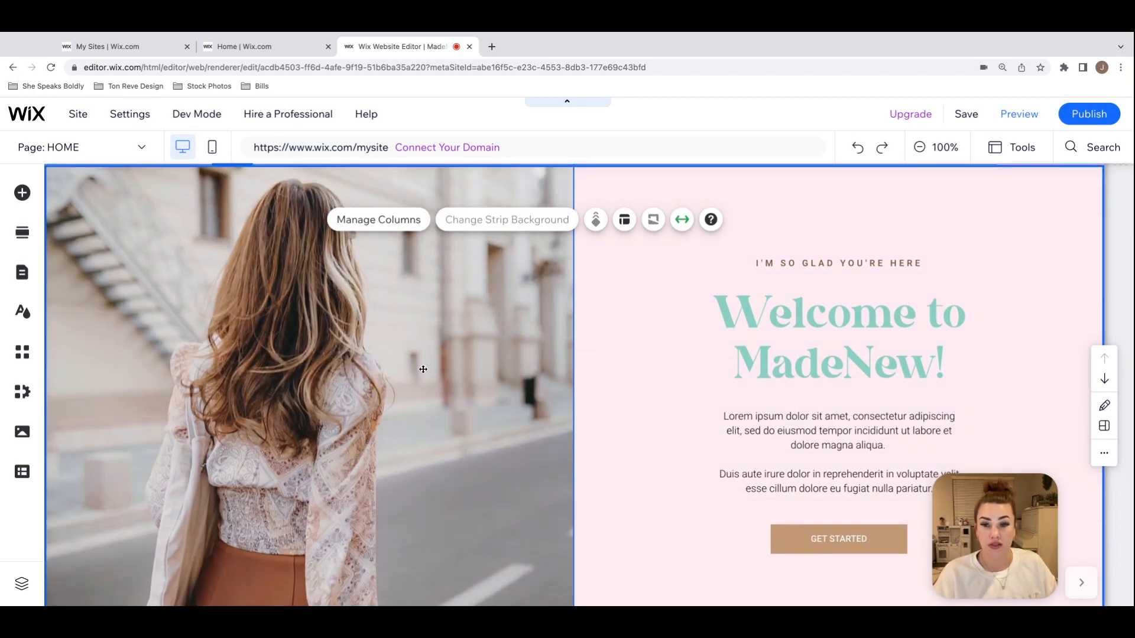
pyautogui.click(431, 377)
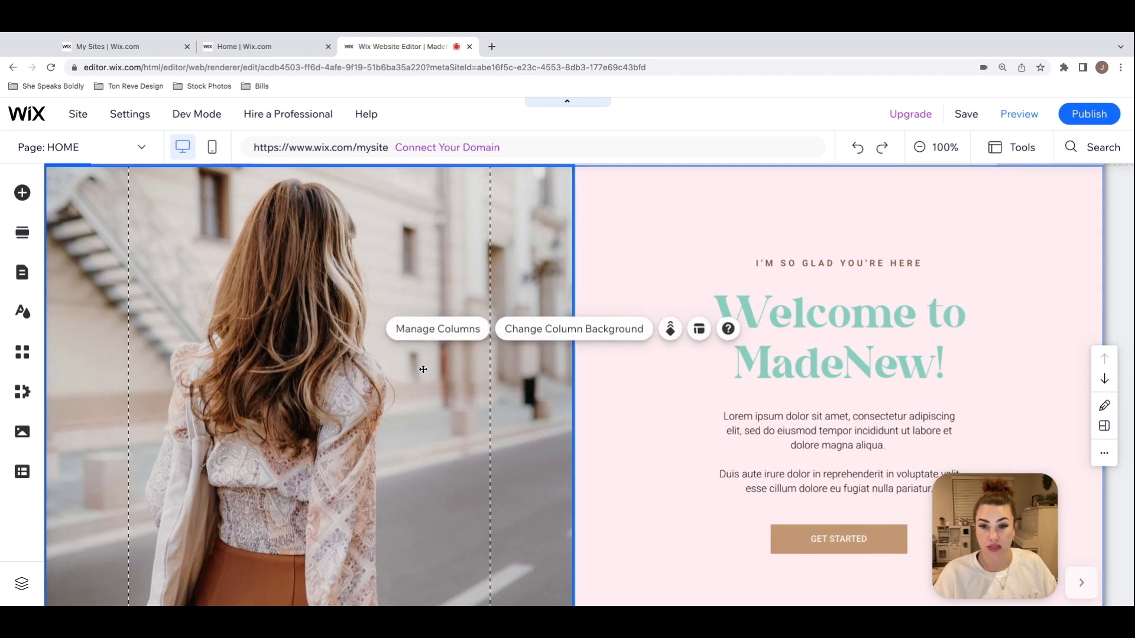
pyautogui.click(613, 333)
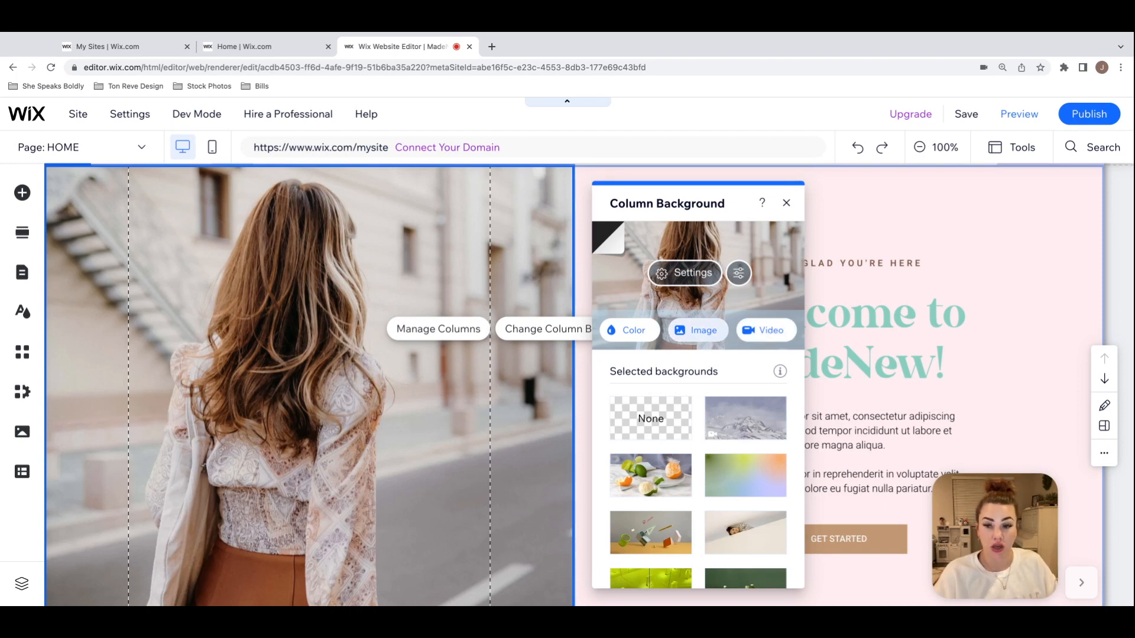
# Step: Replace the photo column's background with the Site Files photo of orange flowers in glass vases
pyautogui.click(696, 330)
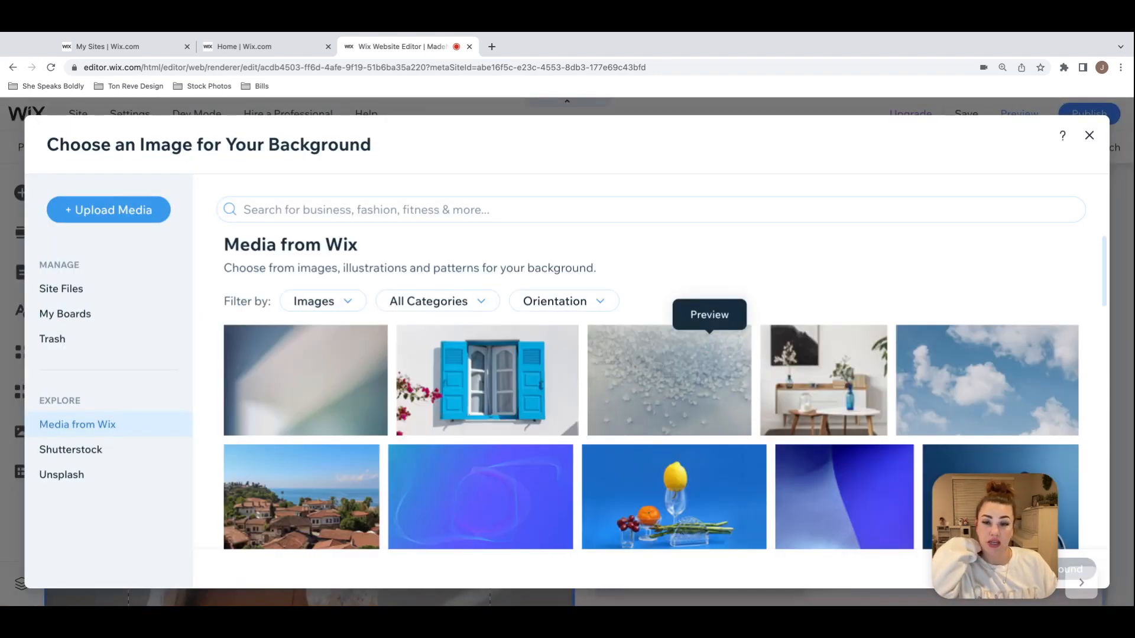
pyautogui.click(89, 295)
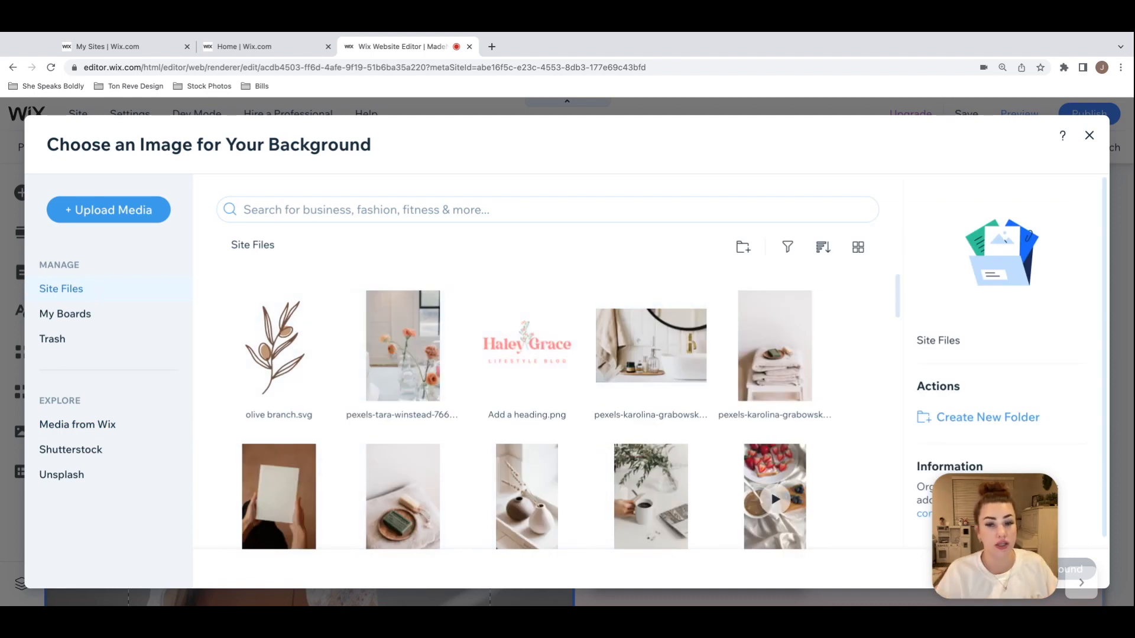
pyautogui.click(402, 349)
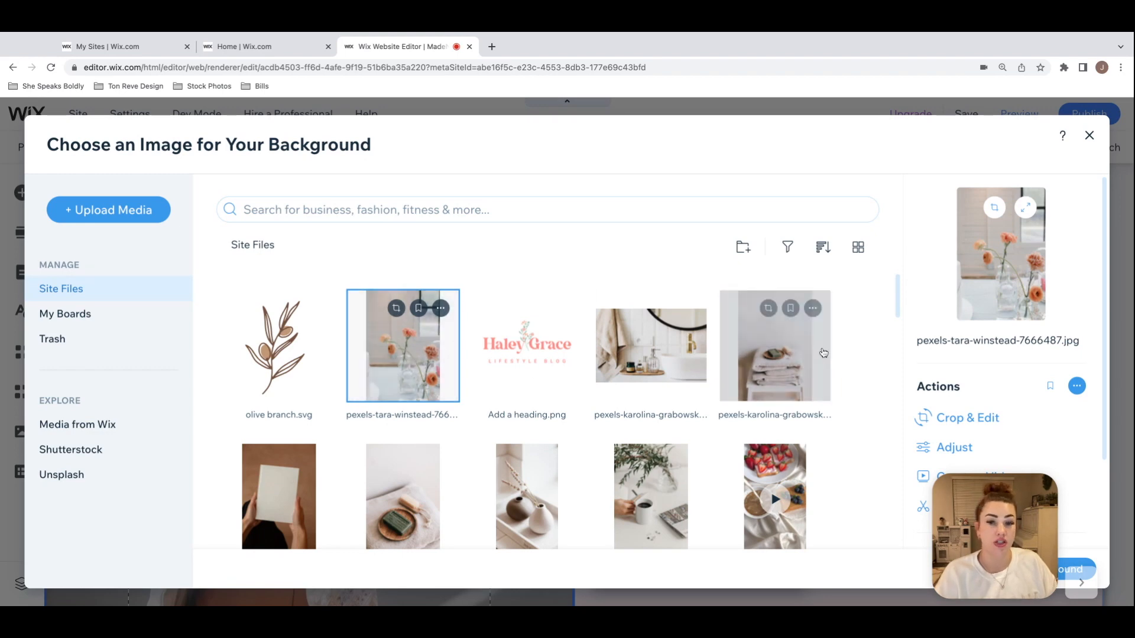
pyautogui.scroll(-2, 824, 353)
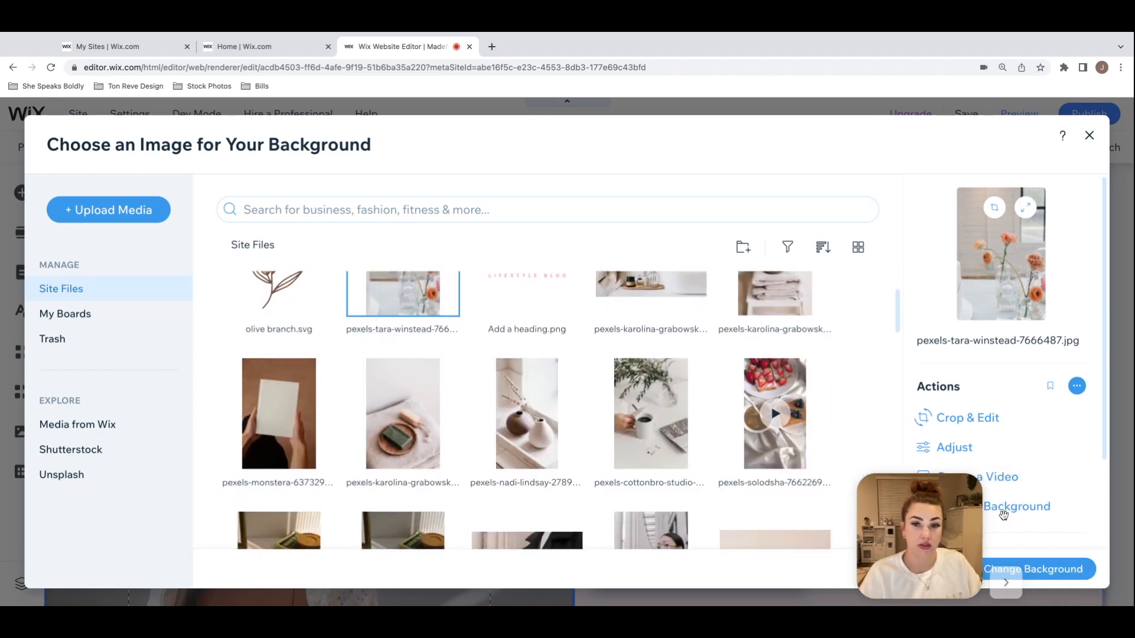
pyautogui.click(1039, 568)
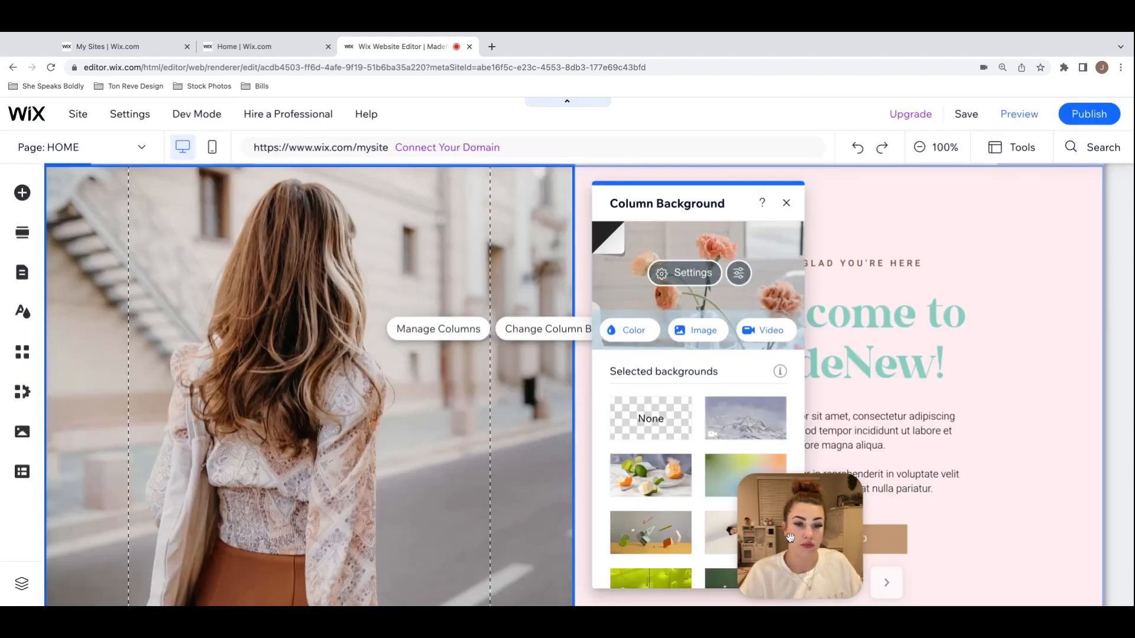
pyautogui.scroll(3, 901, 406)
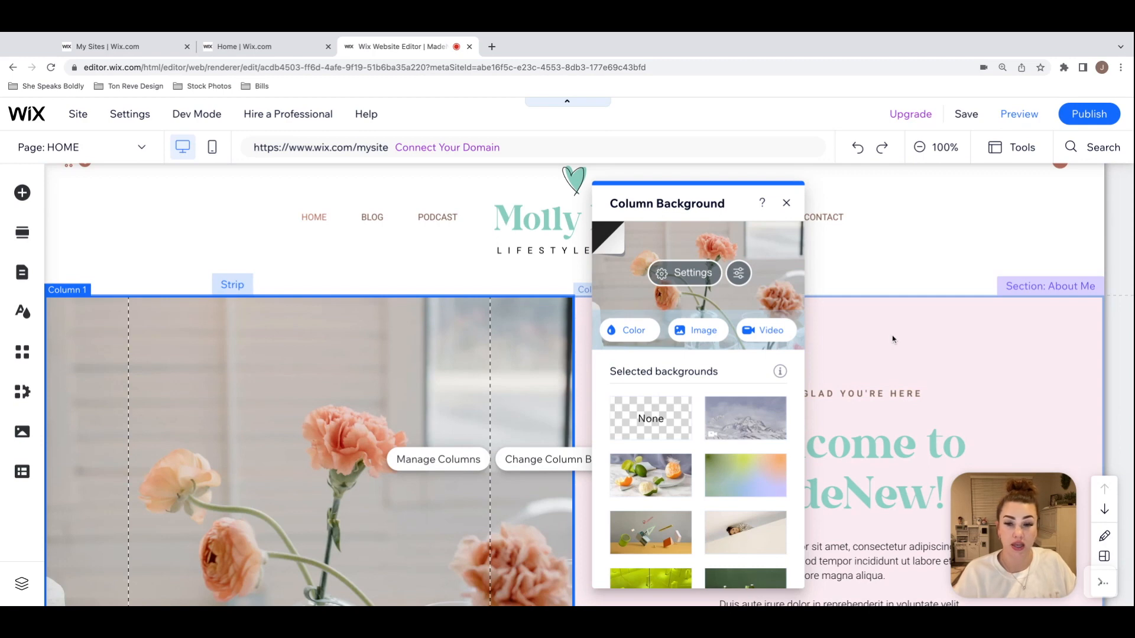
pyautogui.click(932, 281)
pyautogui.scroll(-4, 932, 282)
pyautogui.scroll(3, 932, 282)
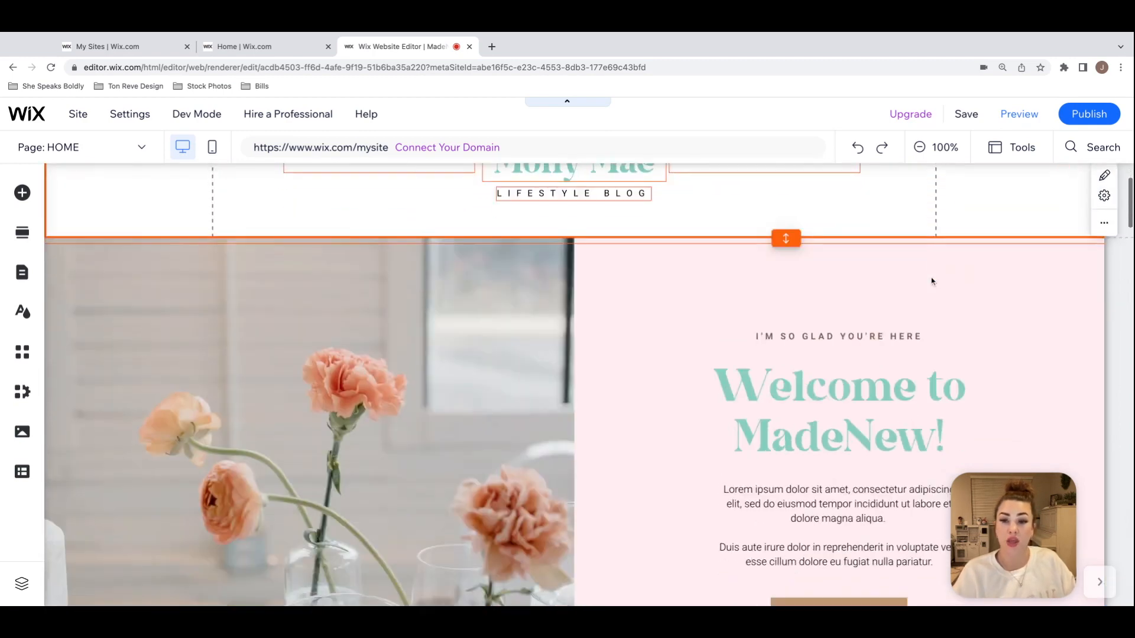
pyautogui.scroll(-1, 932, 282)
# Step: Try positioning the flower background image at the top centre and at the bottom centre of its column
pyautogui.click(435, 369)
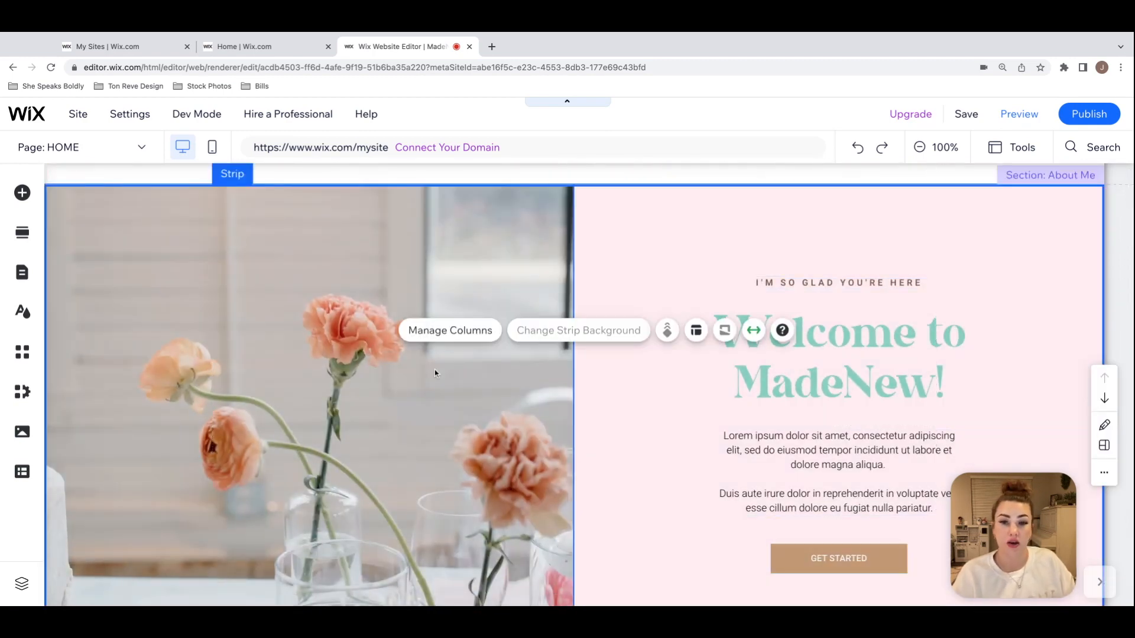
pyautogui.click(435, 370)
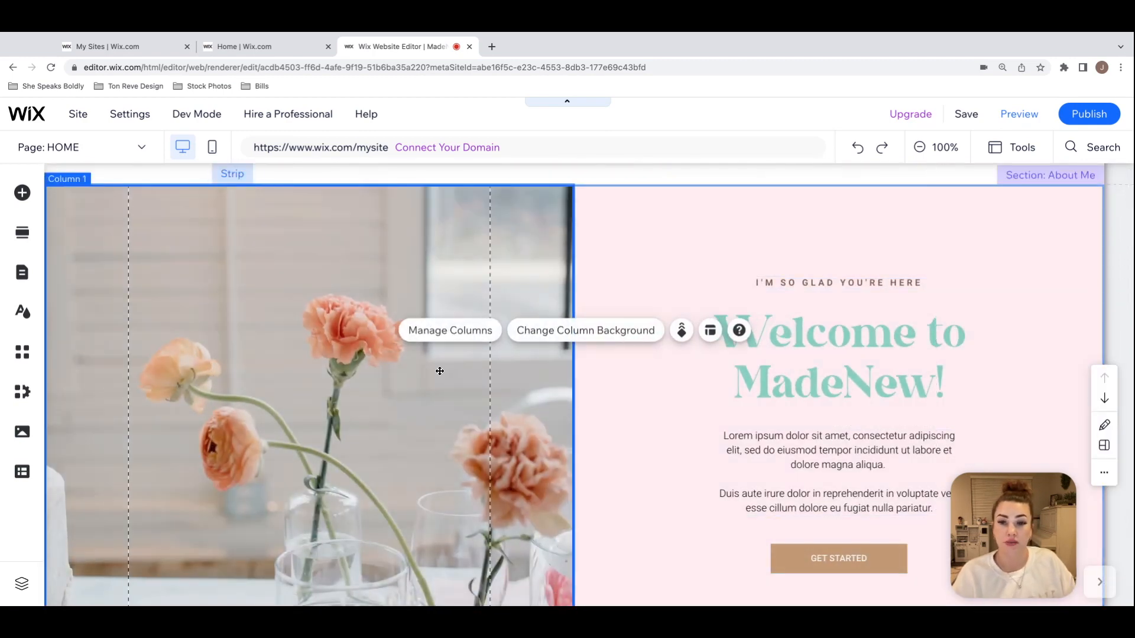
pyautogui.click(591, 334)
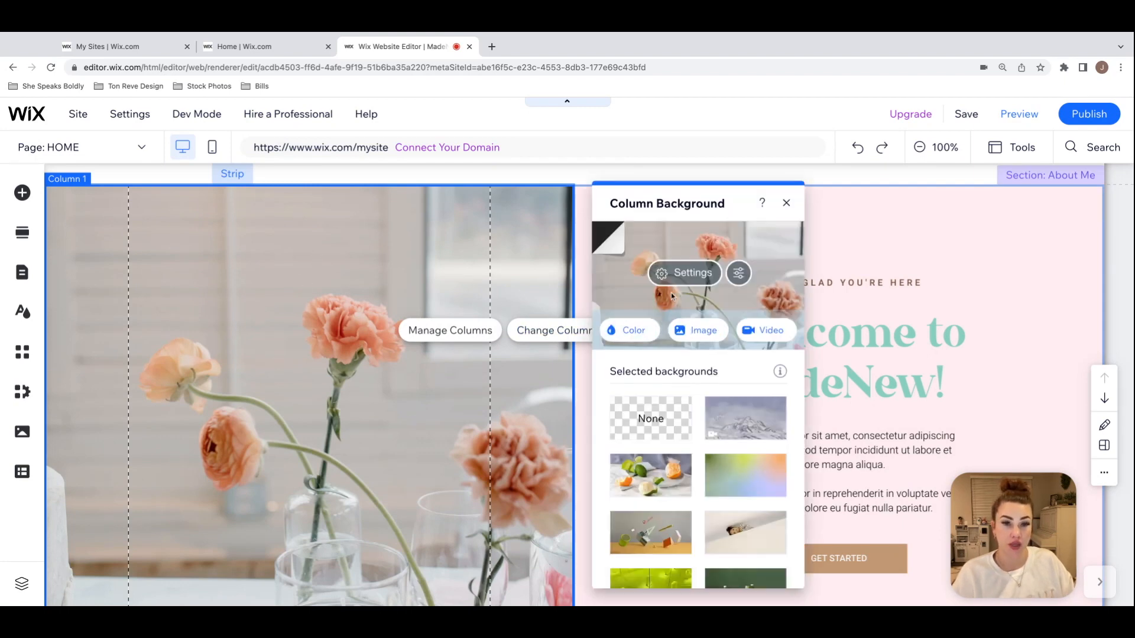
pyautogui.click(695, 277)
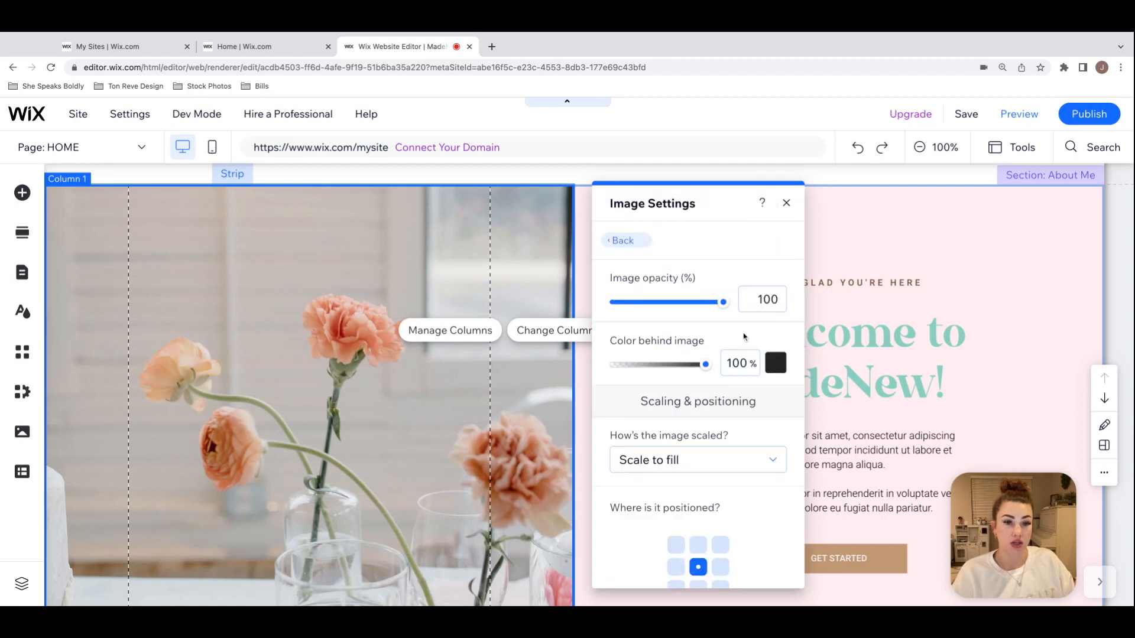
pyautogui.scroll(-2, 754, 402)
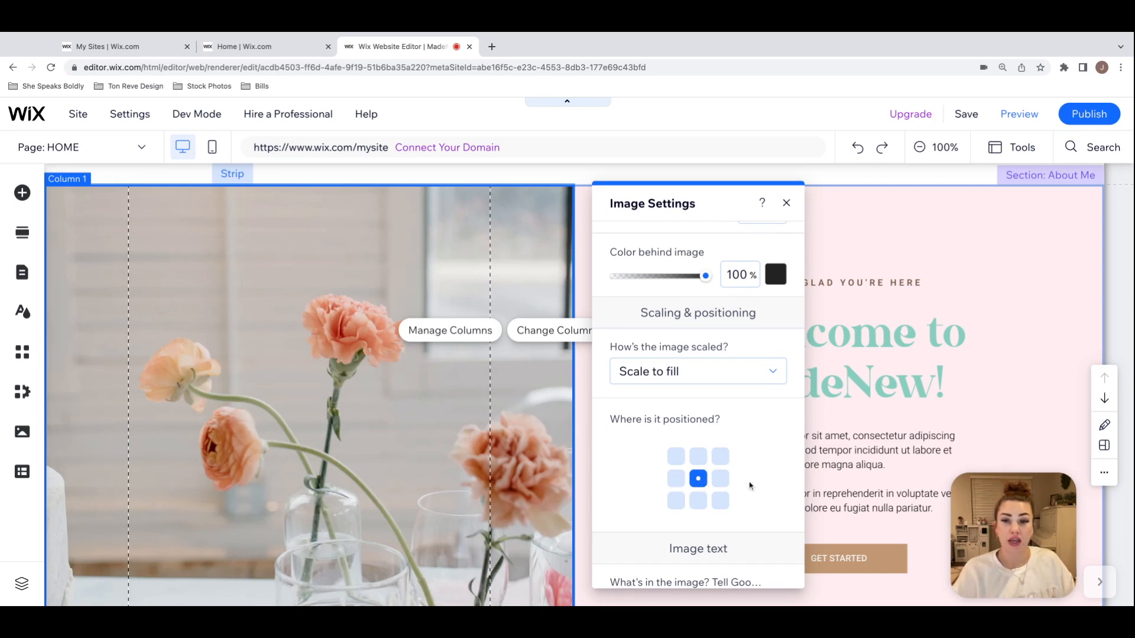
pyautogui.click(698, 457)
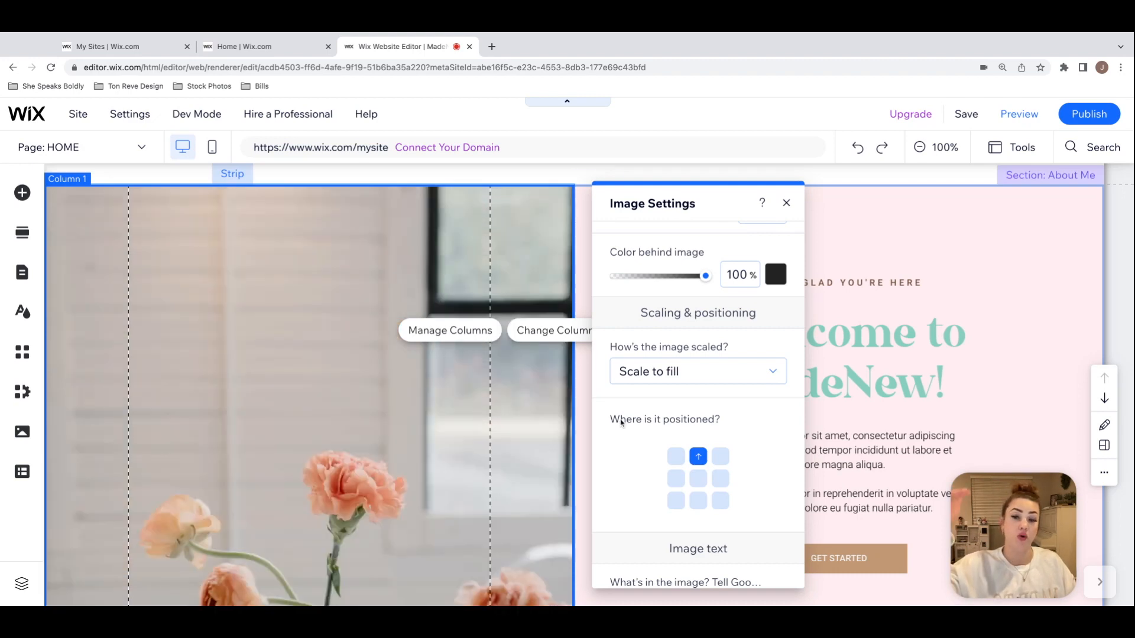
pyautogui.scroll(-2, 370, 345)
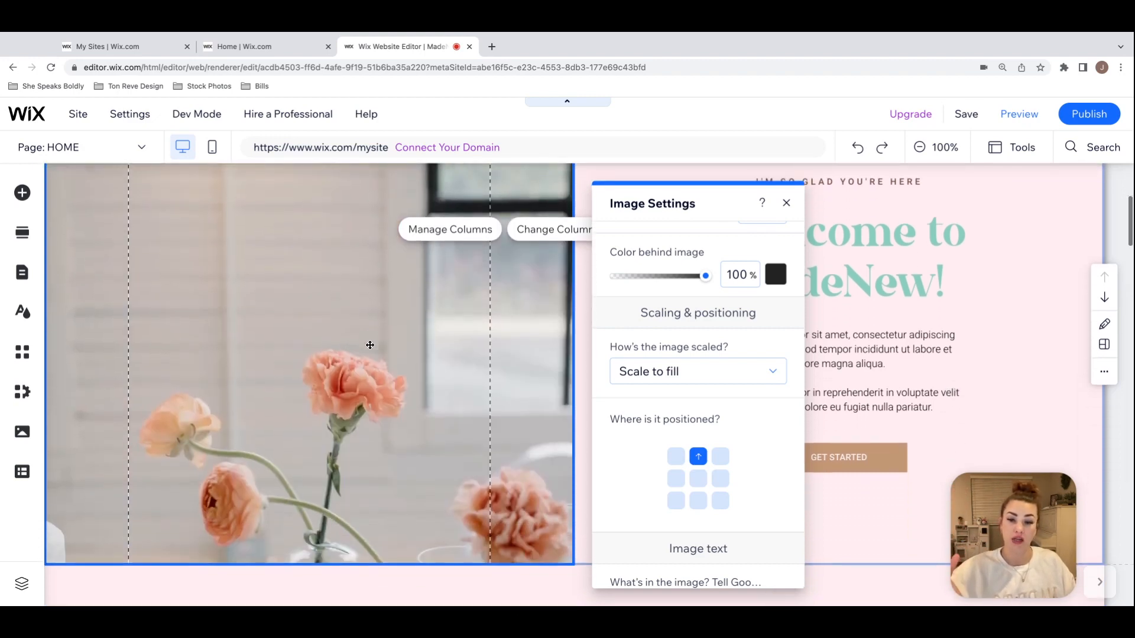
pyautogui.click(698, 500)
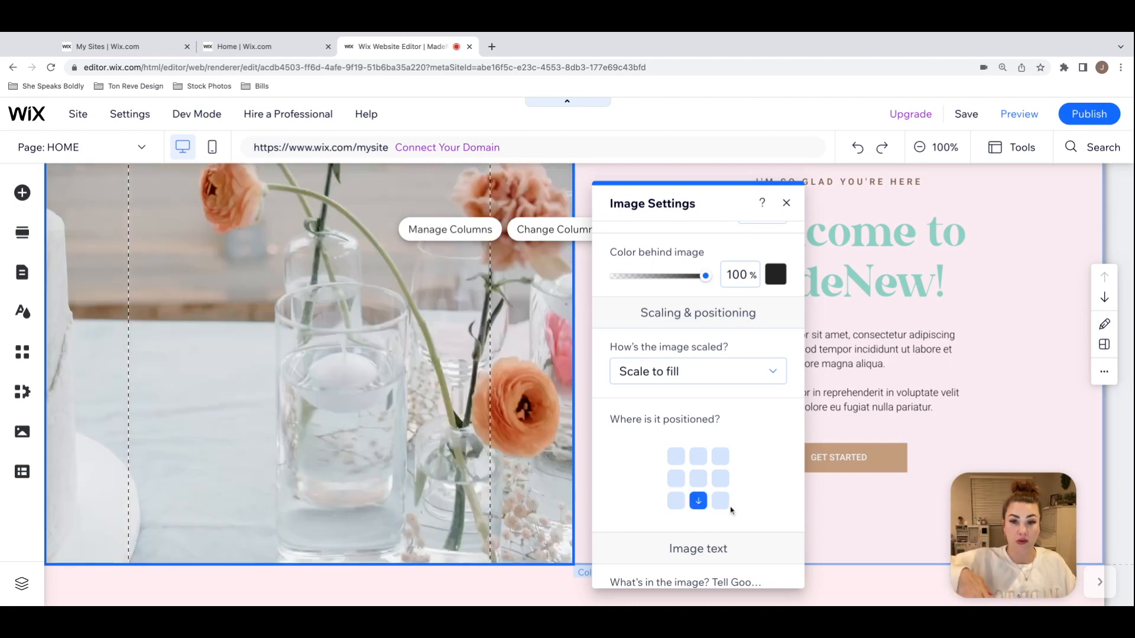
pyautogui.scroll(3, 436, 425)
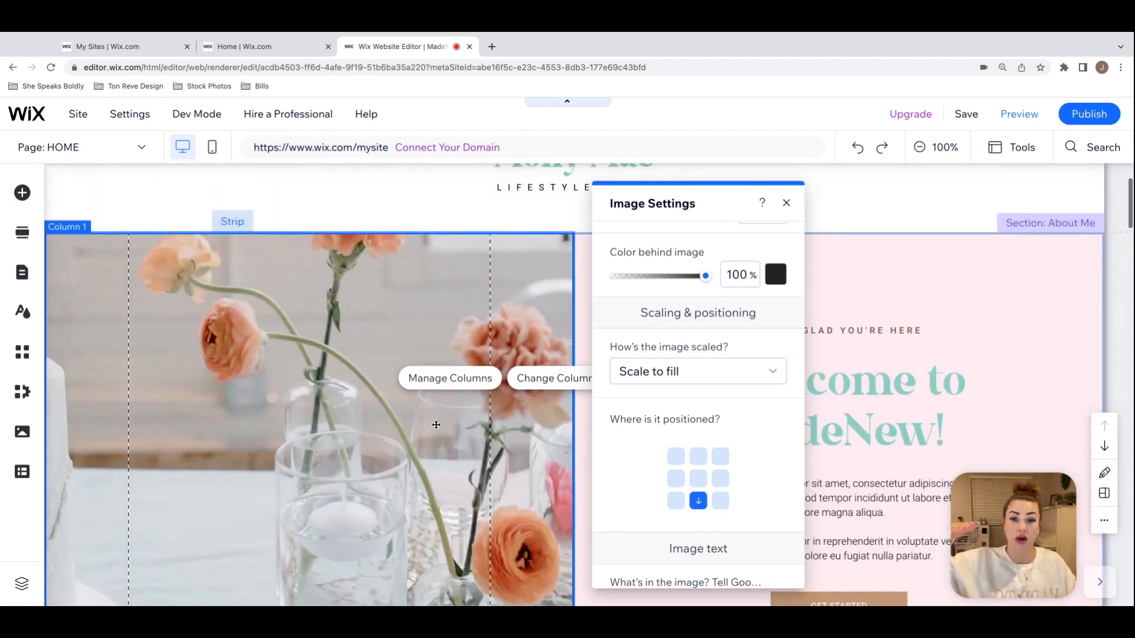
pyautogui.scroll(-3, 436, 425)
pyautogui.scroll(3, 436, 425)
# Step: Return the flower background image's position to the centre of its column
pyautogui.click(698, 479)
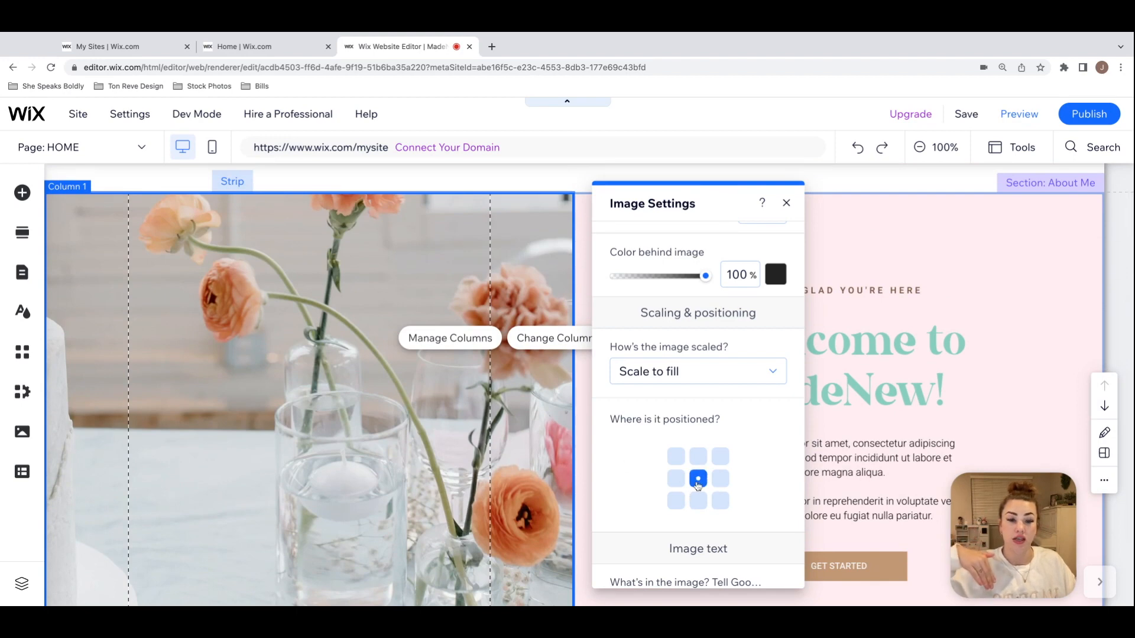
pyautogui.scroll(-1, 425, 403)
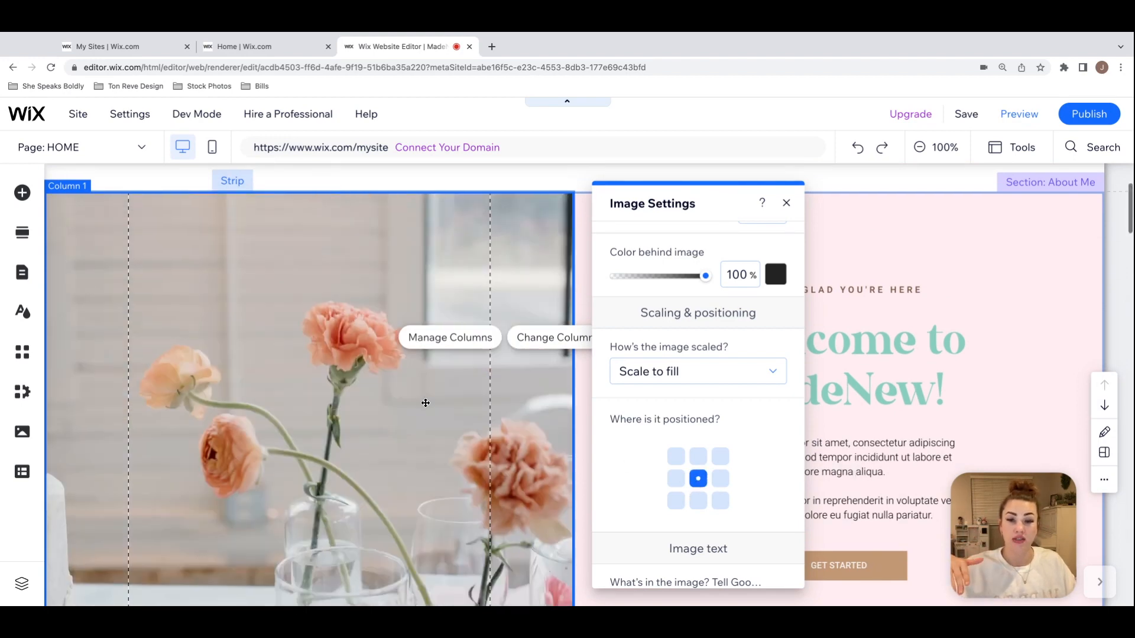
pyautogui.scroll(-2, 426, 403)
pyautogui.scroll(1, 426, 403)
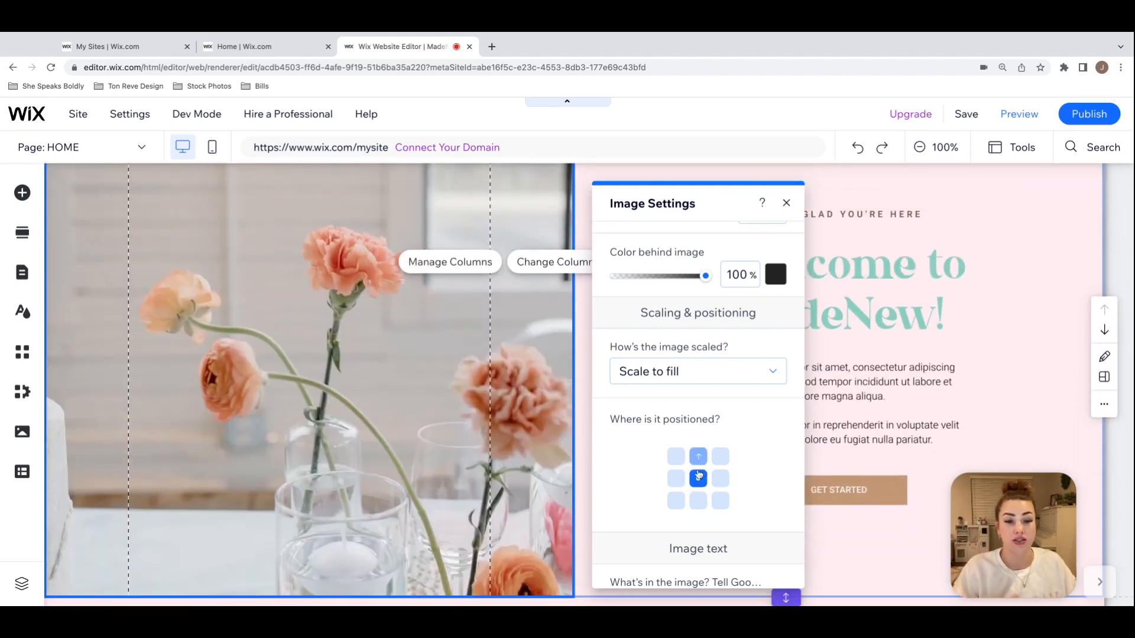
pyautogui.scroll(2, 747, 423)
# Step: Review the opacity, scaling and positioning settings of the flower background image and leave the column background options
pyautogui.click(620, 239)
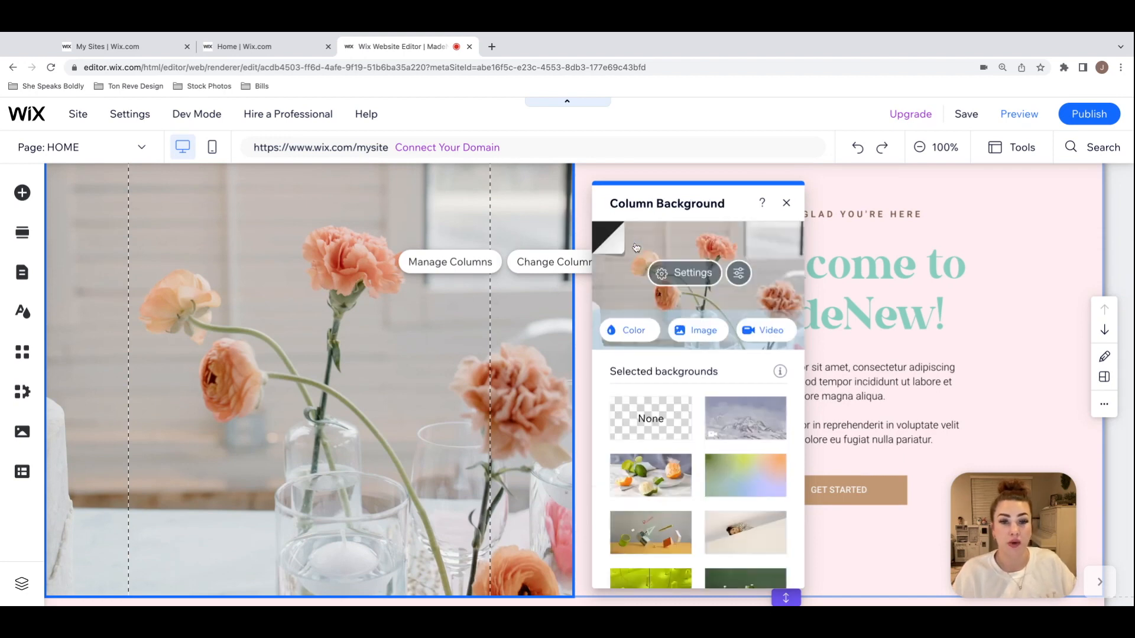
pyautogui.click(689, 272)
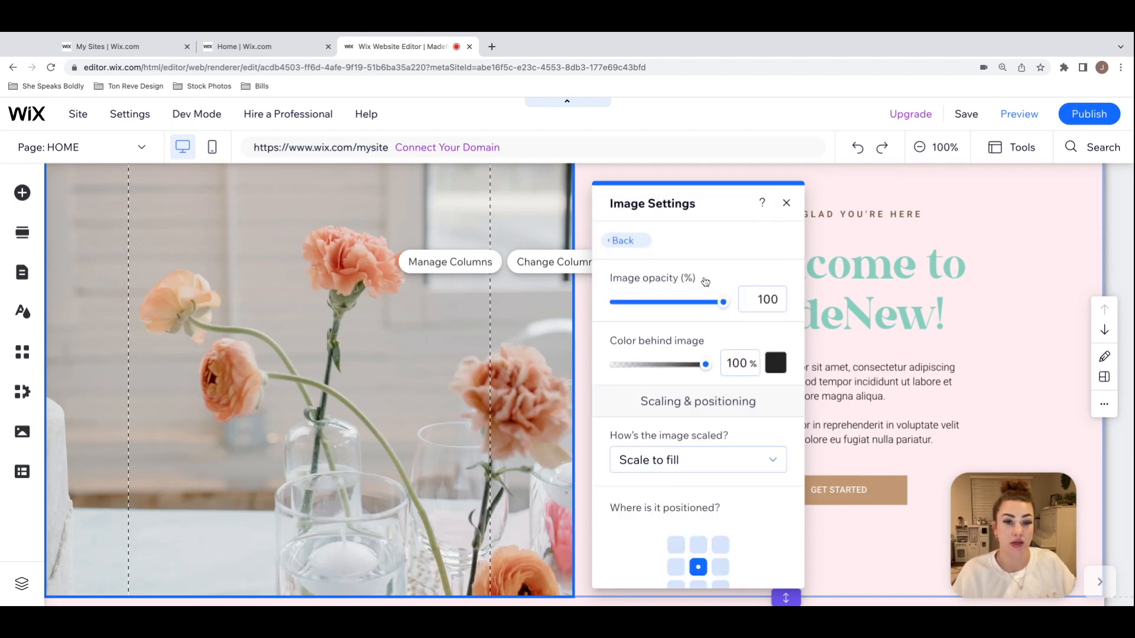
pyautogui.scroll(-1, 727, 523)
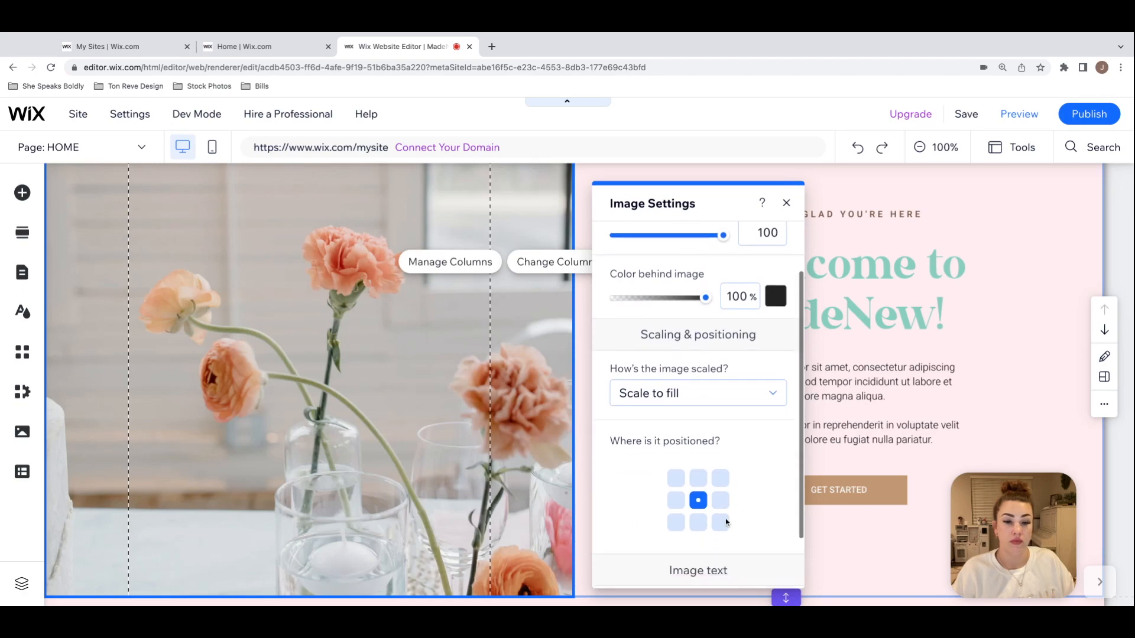
pyautogui.scroll(1, 726, 522)
pyautogui.click(626, 241)
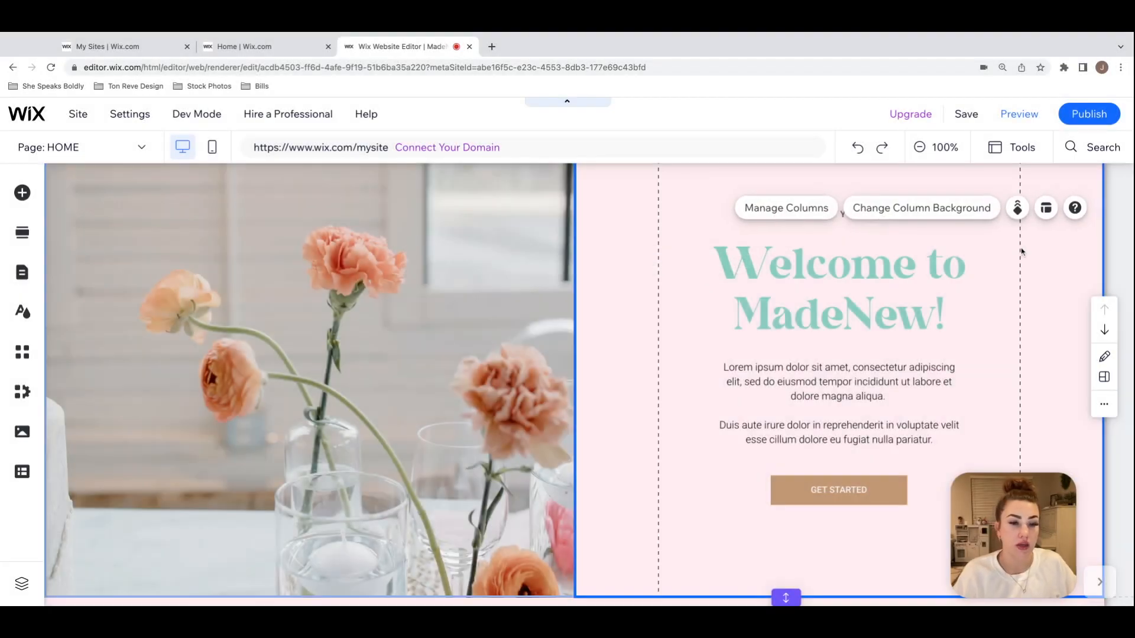
pyautogui.scroll(-2, 1022, 251)
pyautogui.scroll(2, 1022, 250)
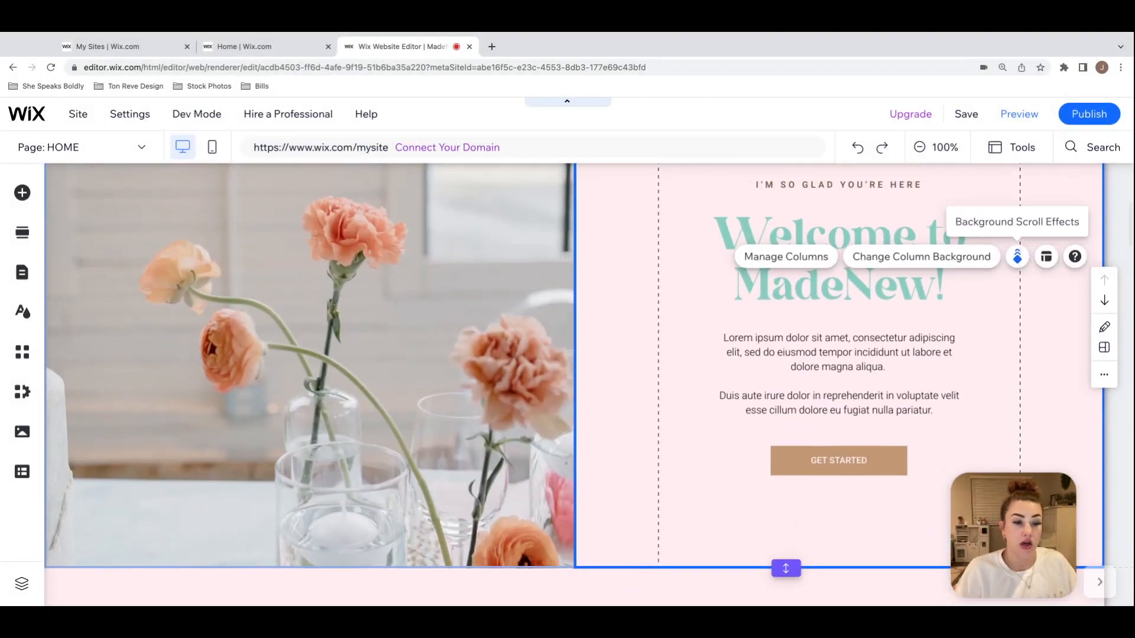
# Step: Change the GET STARTED button's regular background fill to the teal used in the "Welcome to MadeNew!" heading
pyautogui.click(886, 461)
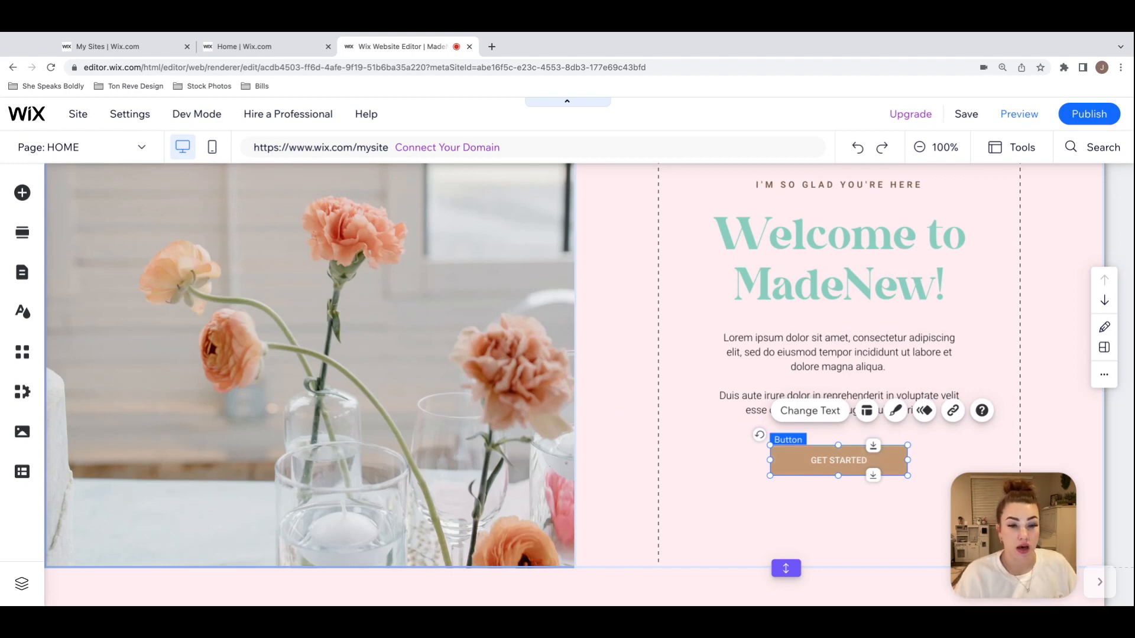
pyautogui.click(897, 413)
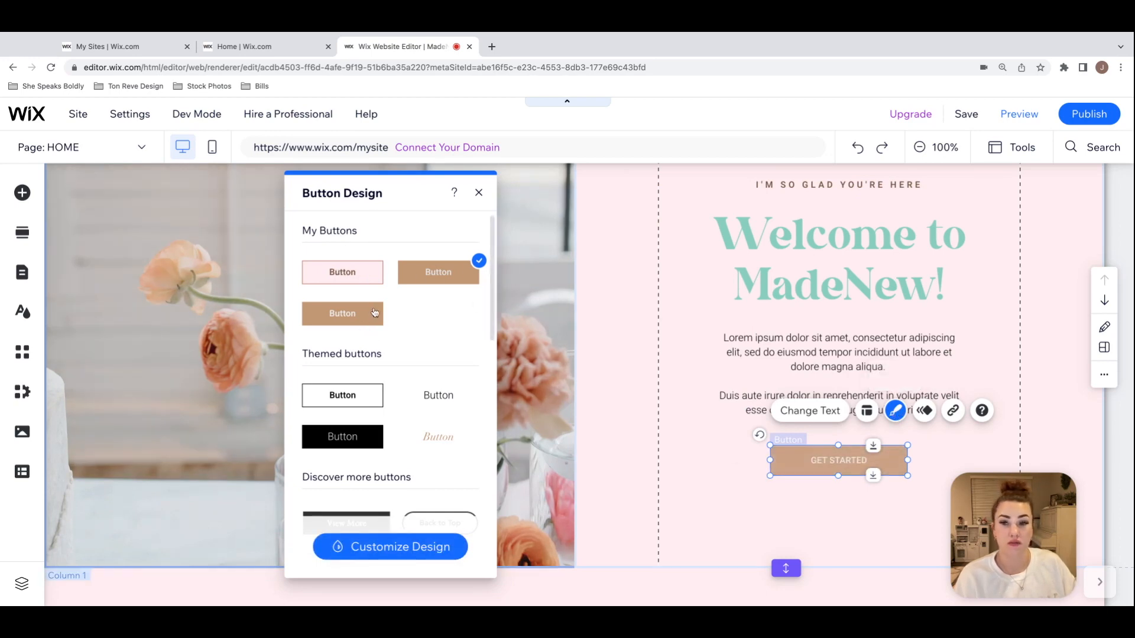
pyautogui.click(432, 549)
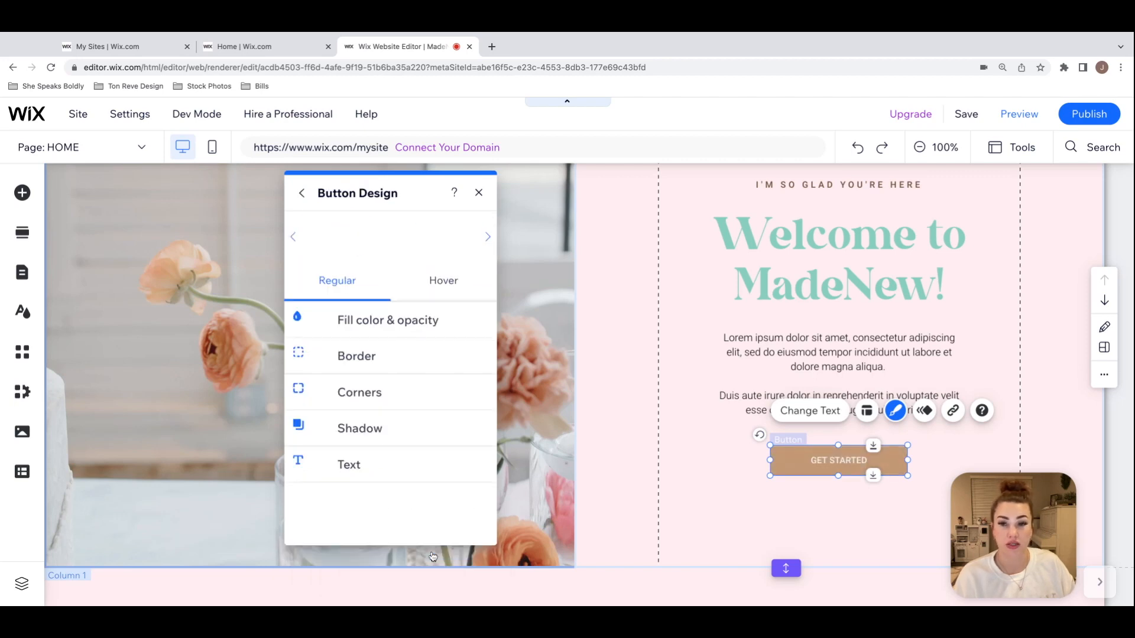
pyautogui.click(306, 201)
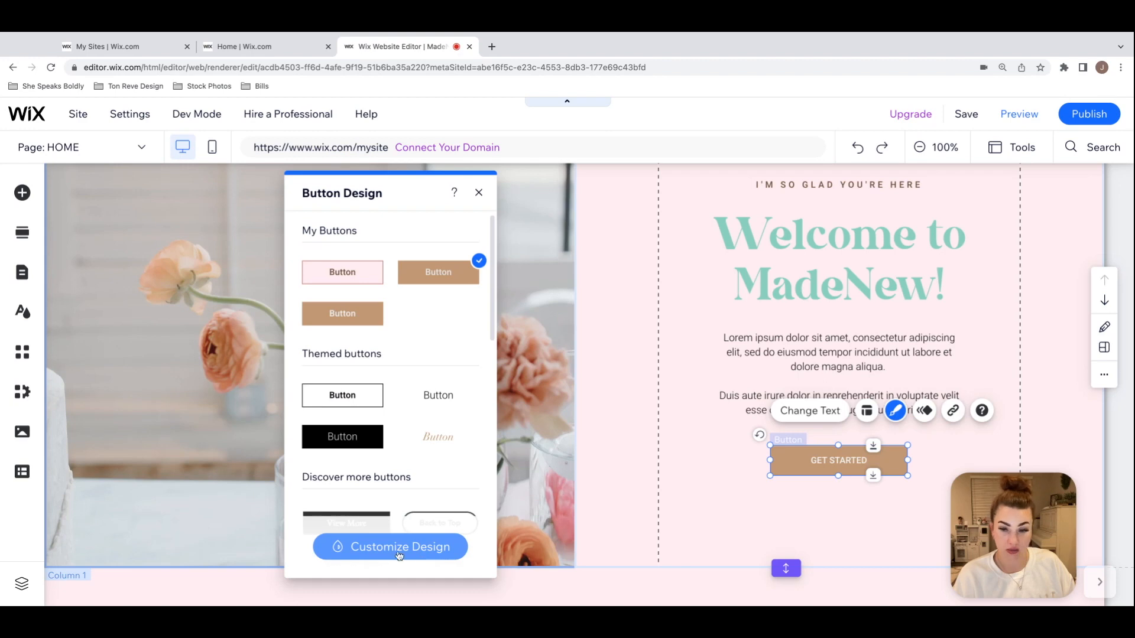
pyautogui.click(431, 553)
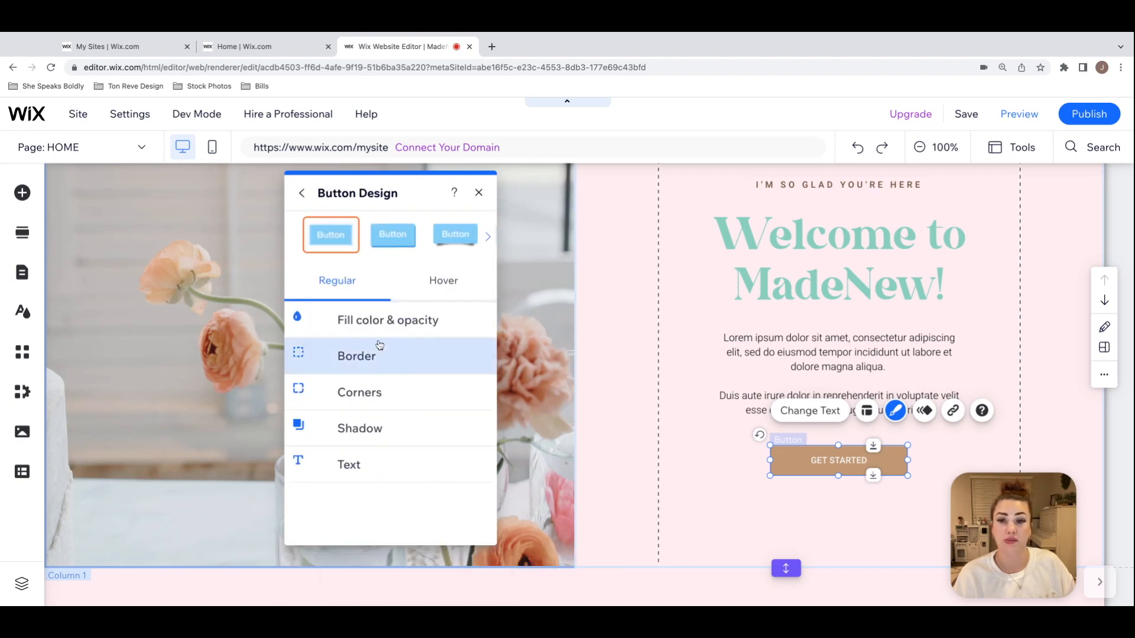
pyautogui.click(349, 325)
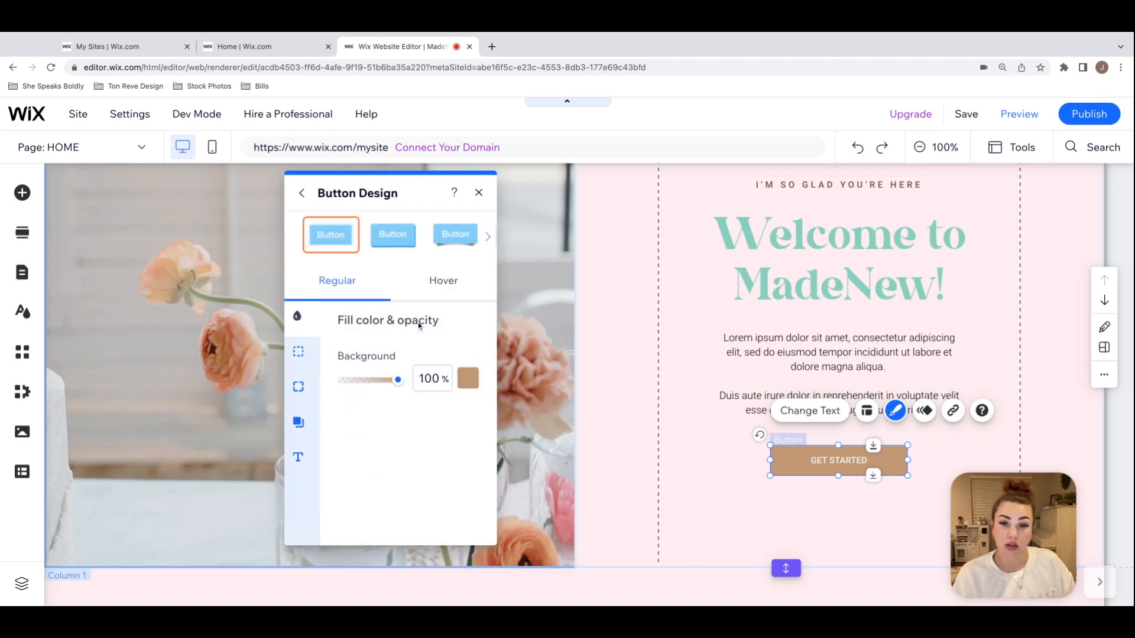
pyautogui.click(467, 379)
pyautogui.click(569, 511)
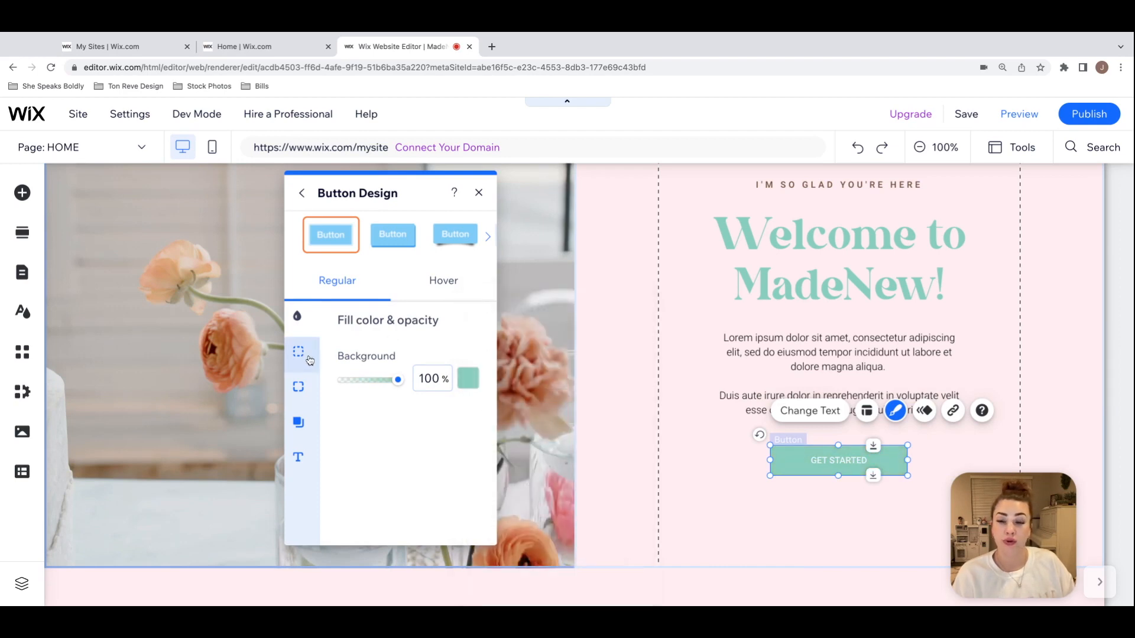
# Step: Examine the GET STARTED button's text color, theme, font and size settings, and close its design options
pyautogui.click(298, 460)
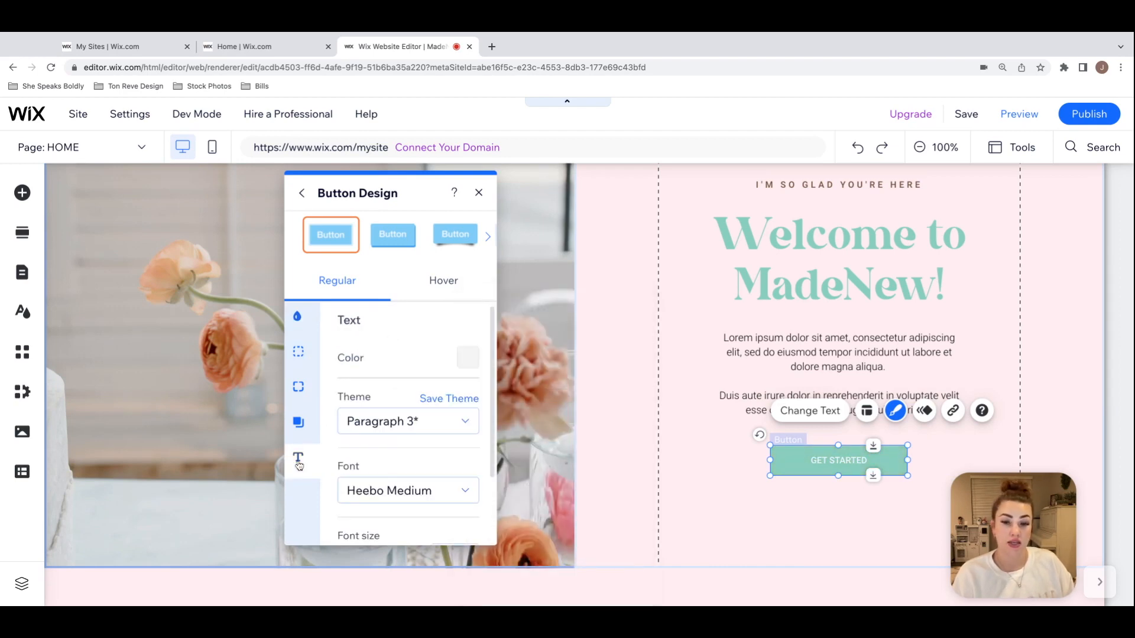
pyautogui.scroll(-1, 422, 441)
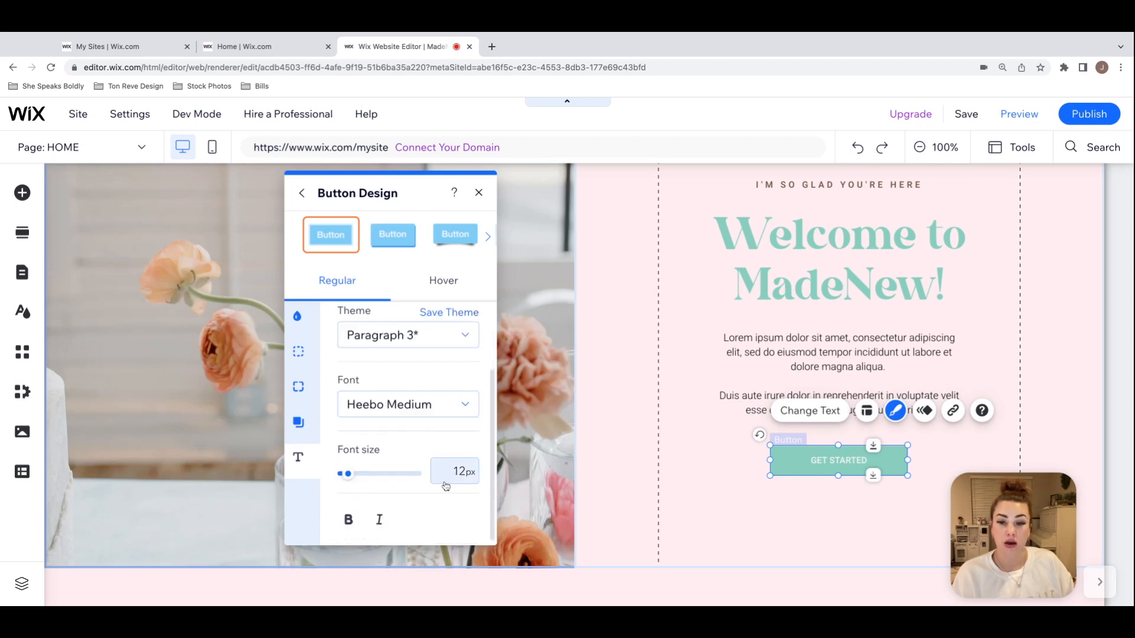
pyautogui.scroll(1, 447, 476)
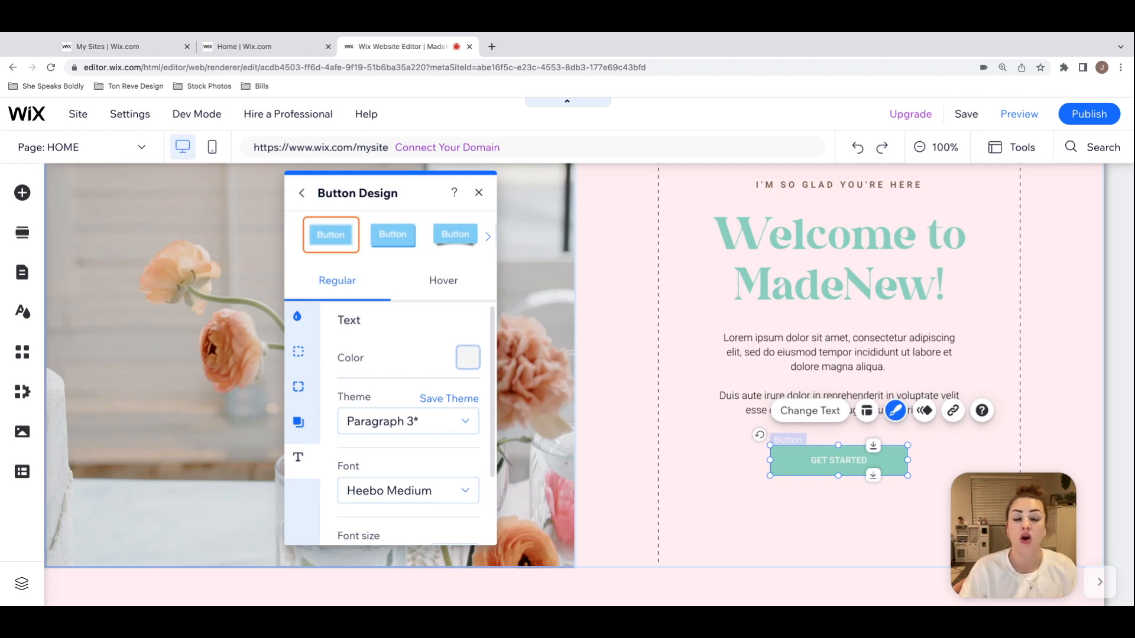
pyautogui.click(478, 192)
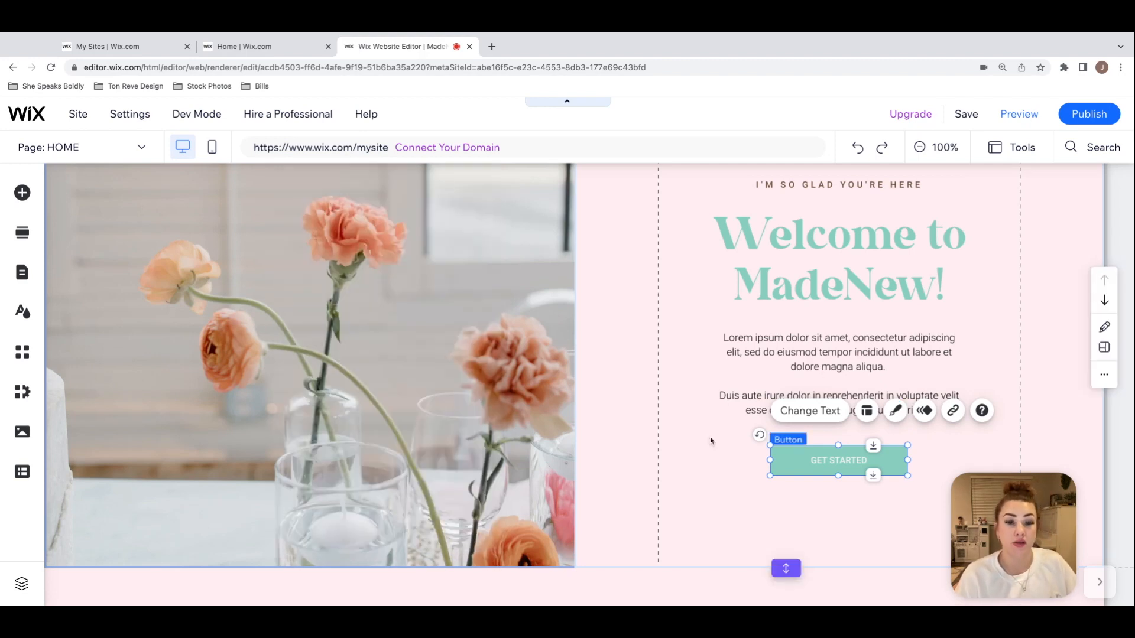
pyautogui.click(740, 467)
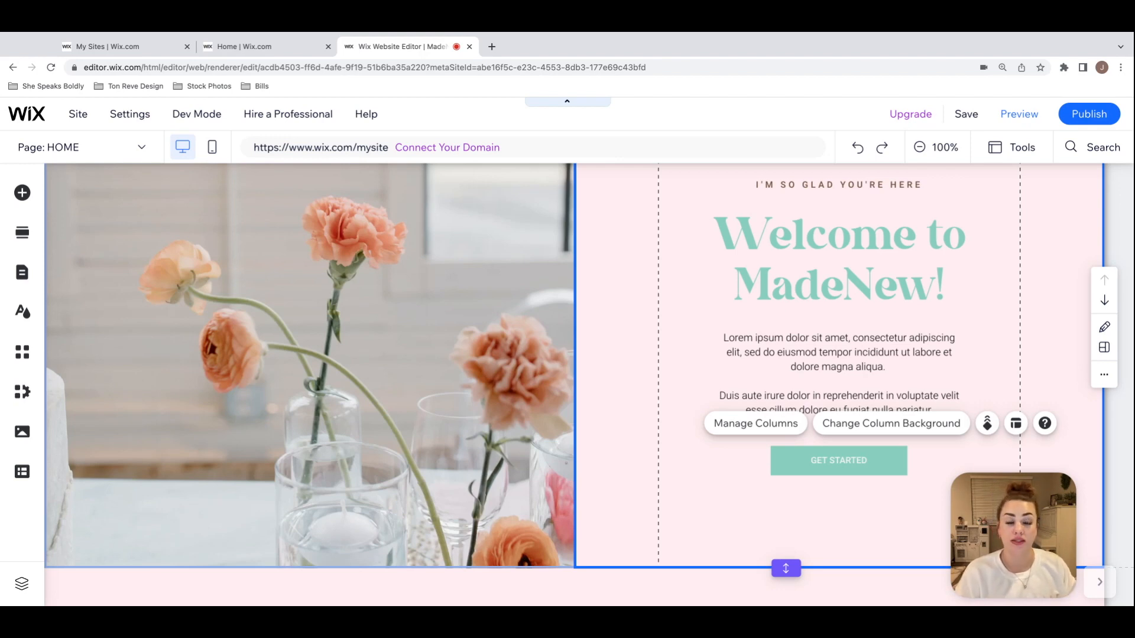
# Step: Select the GET STARTED button below the welcome text
pyautogui.click(876, 469)
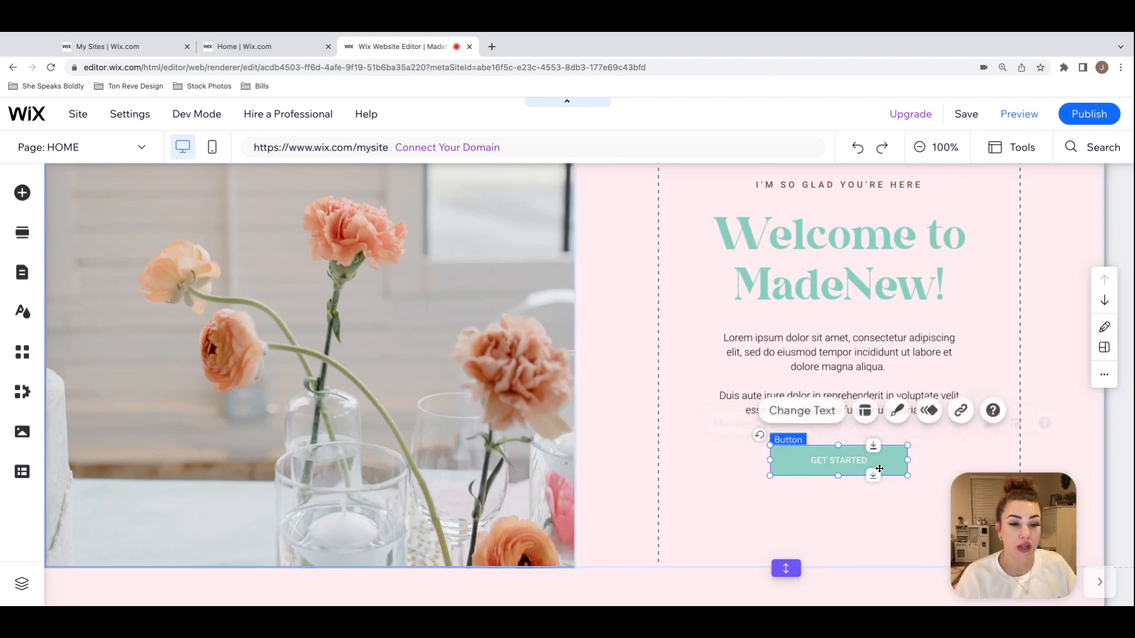
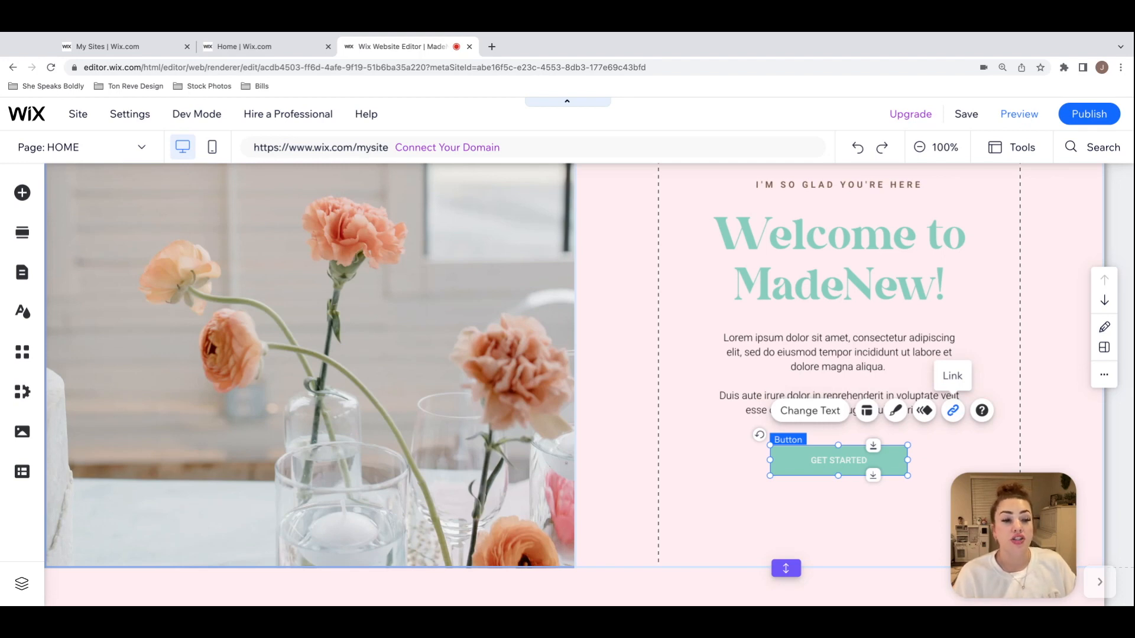
# Step: Link the GET STARTED button below the welcome text to the BLOG page, opening in the current window
pyautogui.click(954, 414)
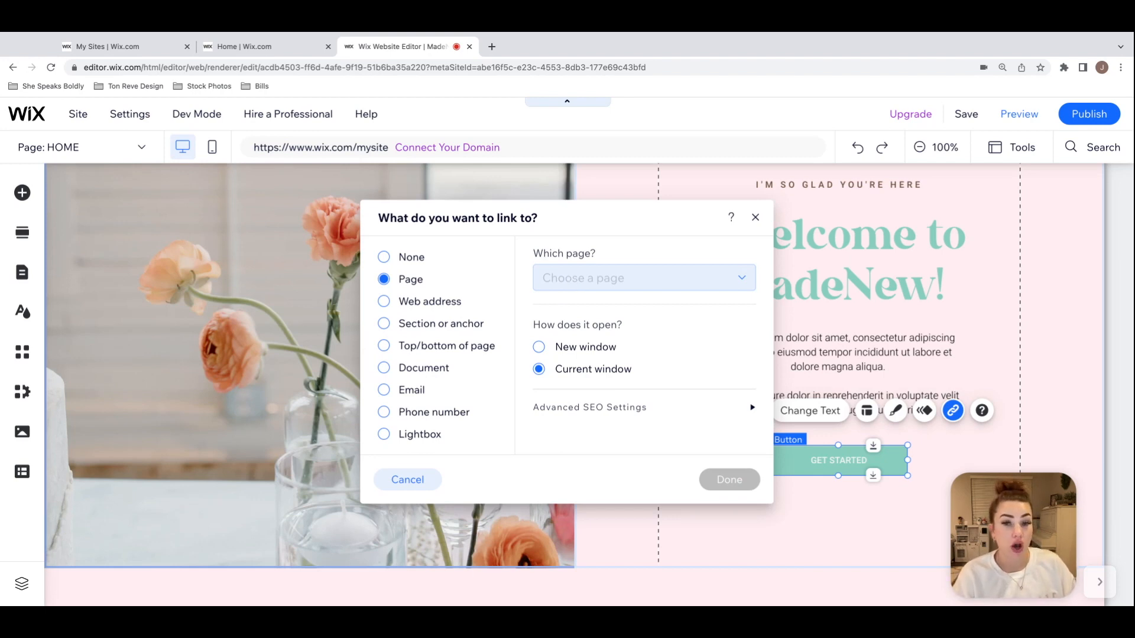
pyautogui.click(419, 303)
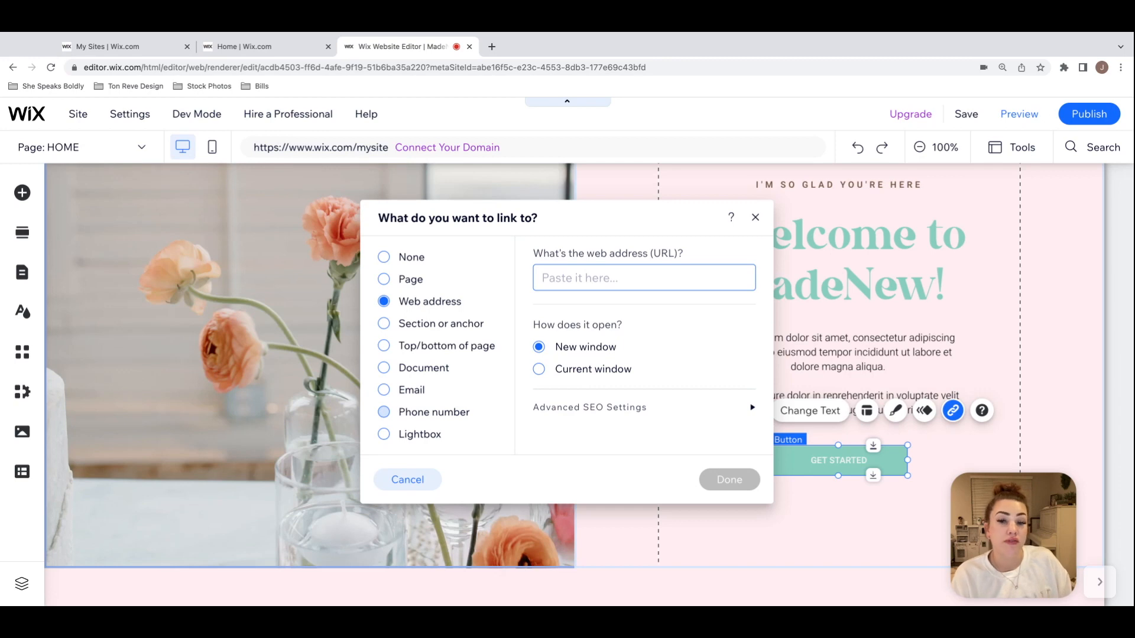
pyautogui.click(413, 287)
pyautogui.click(748, 284)
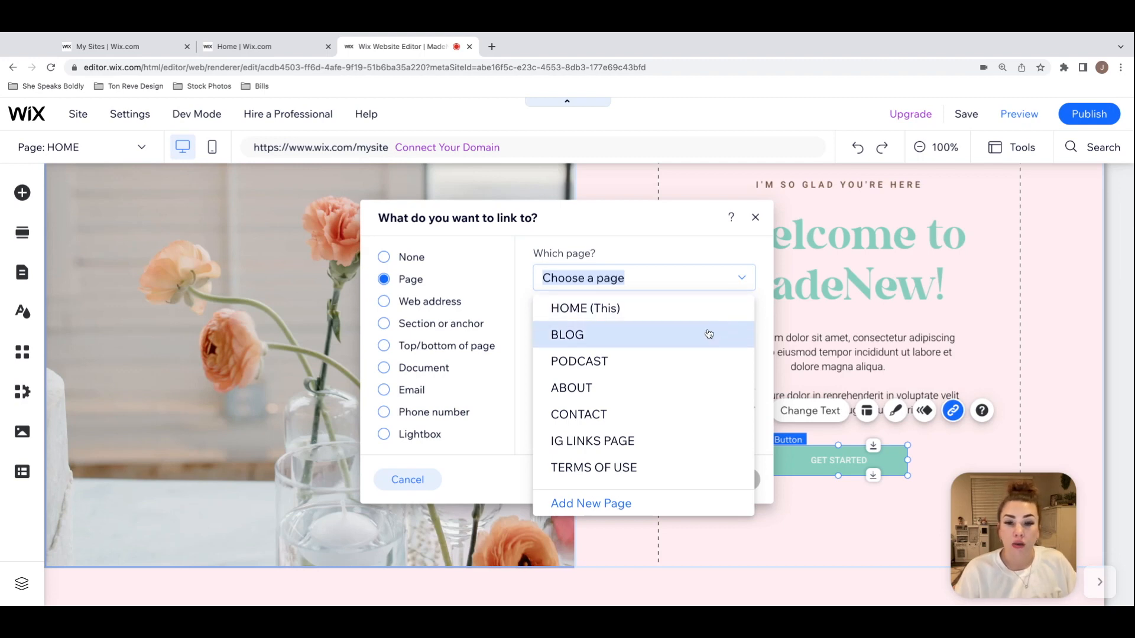
pyautogui.click(648, 334)
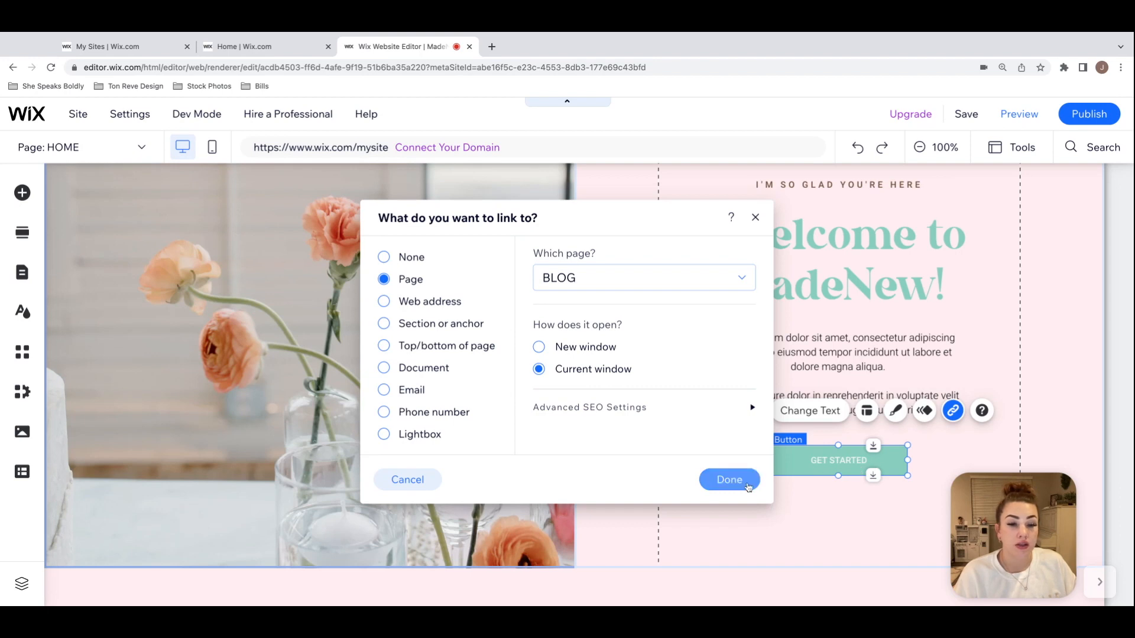
pyautogui.click(728, 487)
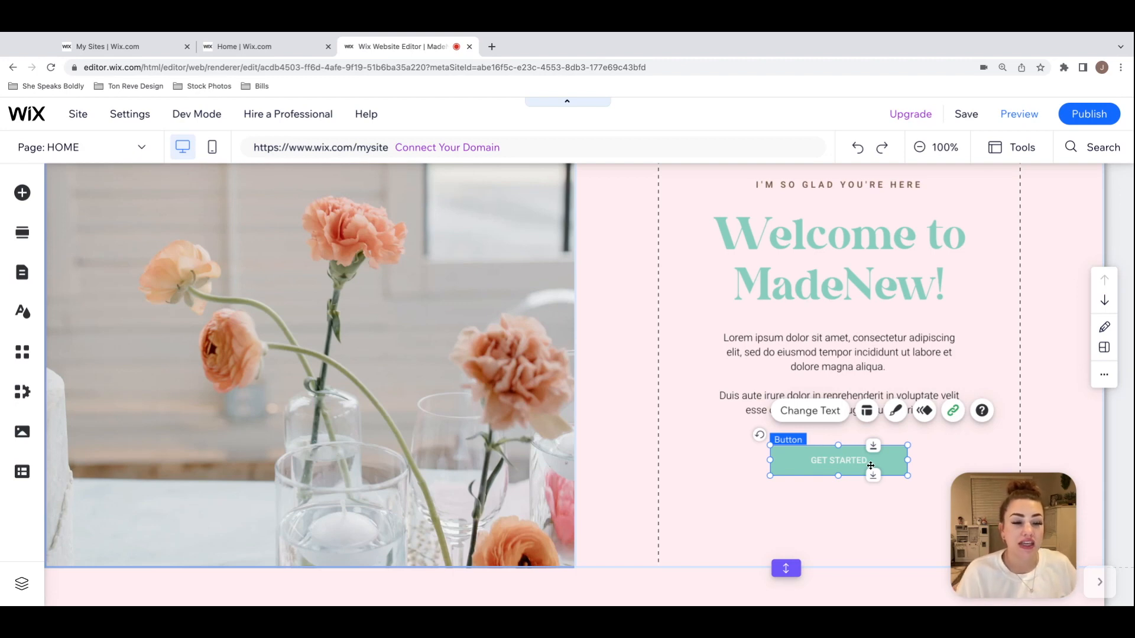
# Step: Change the welcome section button's text to "READ THE BLOG" and close its settings
pyautogui.click(819, 417)
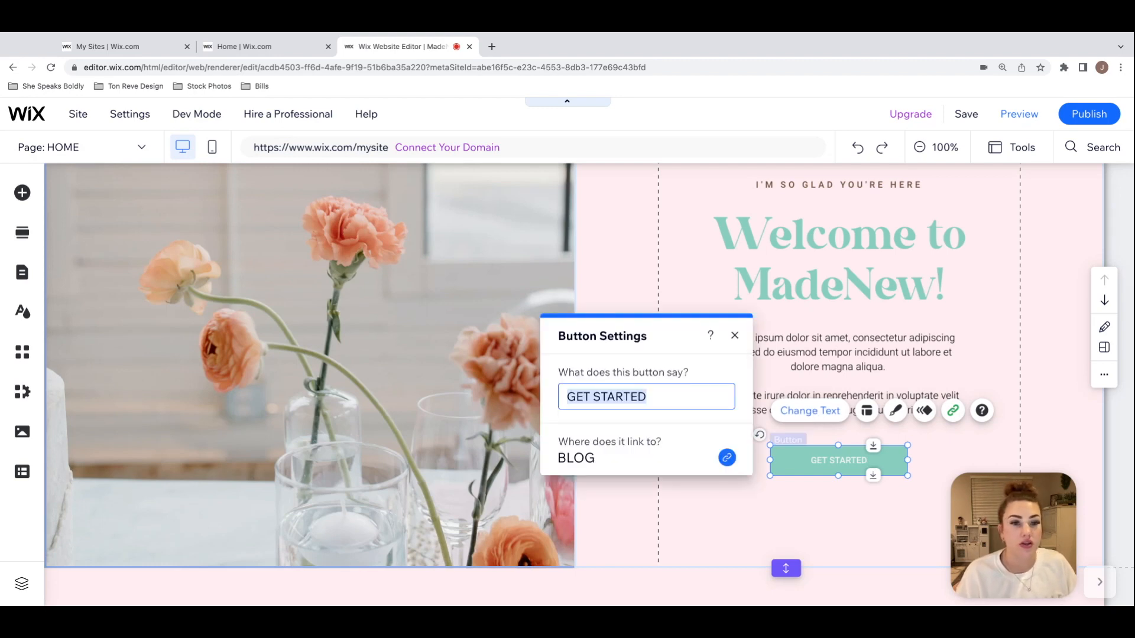
pyautogui.moveTo(641, 337); pyautogui.dragTo(584, 313)
pyautogui.click(608, 372)
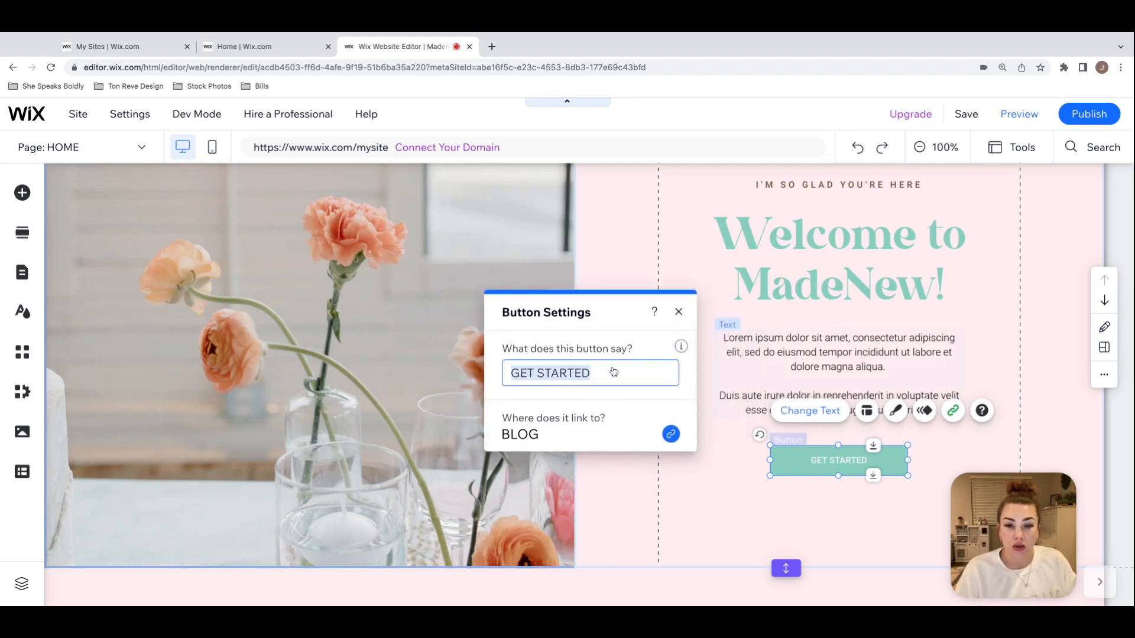
pyautogui.write('READ THE BLOG')
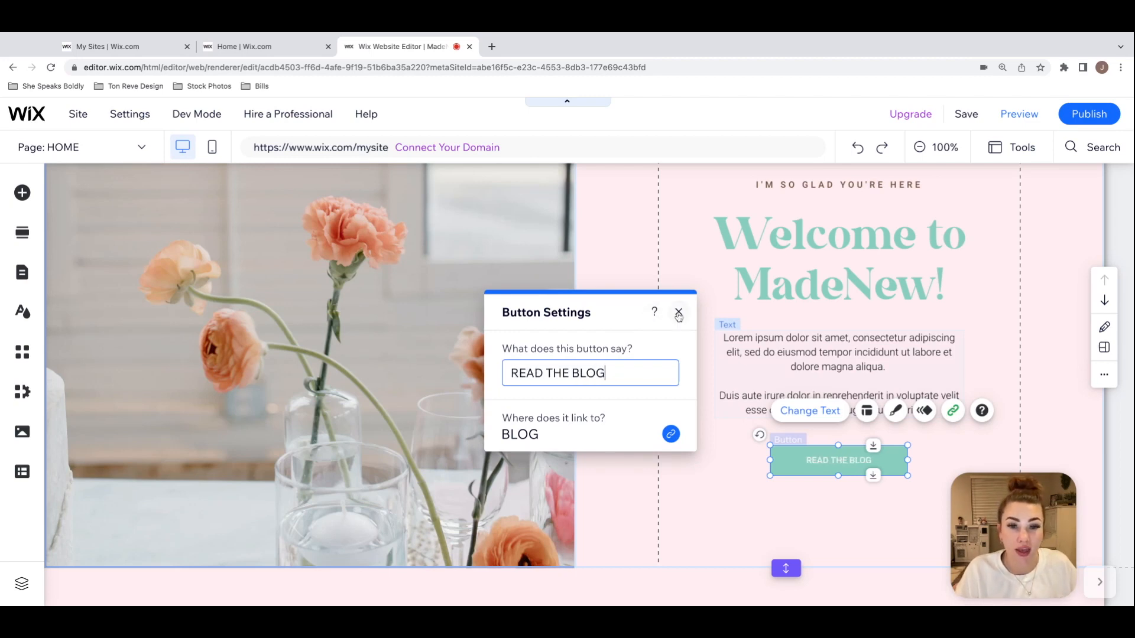
pyautogui.click(678, 312)
pyautogui.click(1034, 332)
# Step: Check that the READ THE BLOG button is linked
pyautogui.scroll(1, 1034, 335)
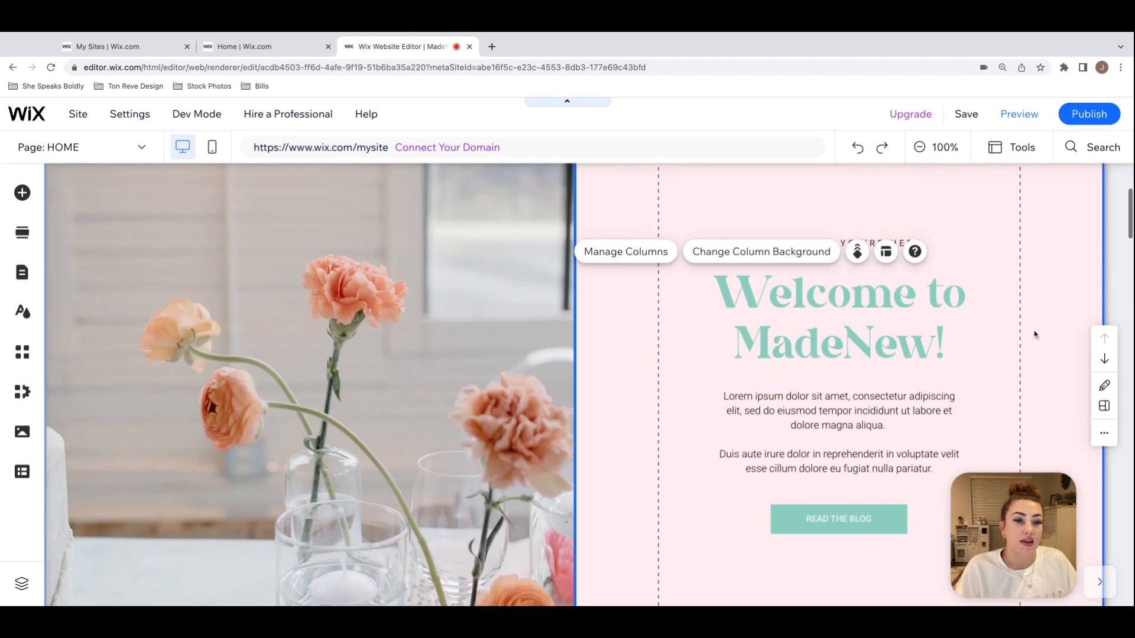
pyautogui.scroll(-2, 1034, 335)
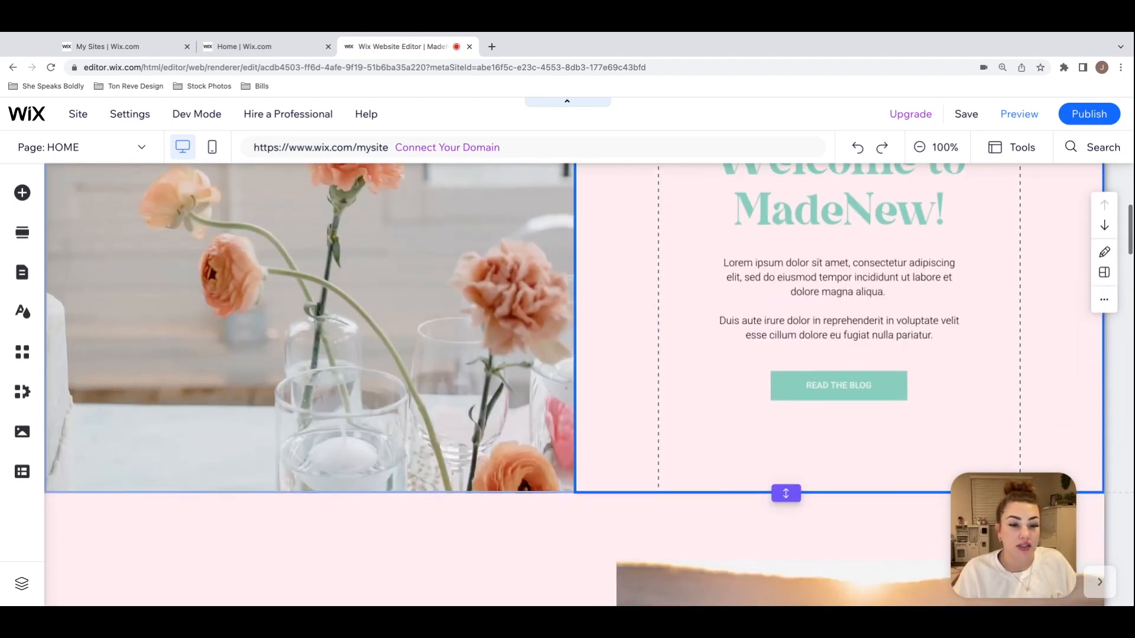
pyautogui.click(855, 385)
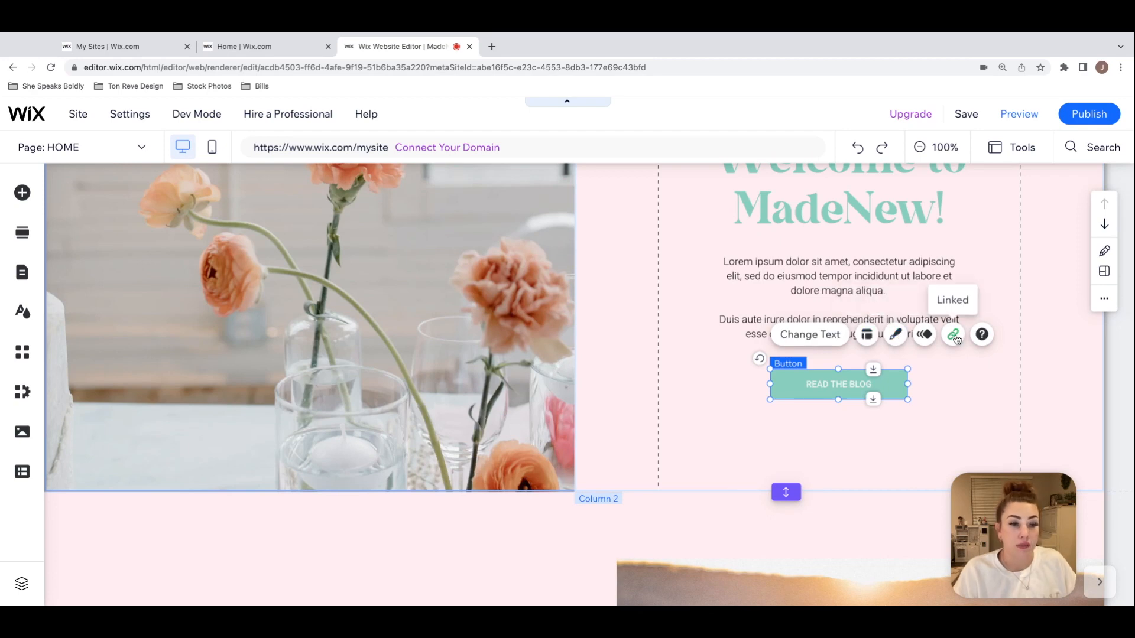
pyautogui.click(993, 392)
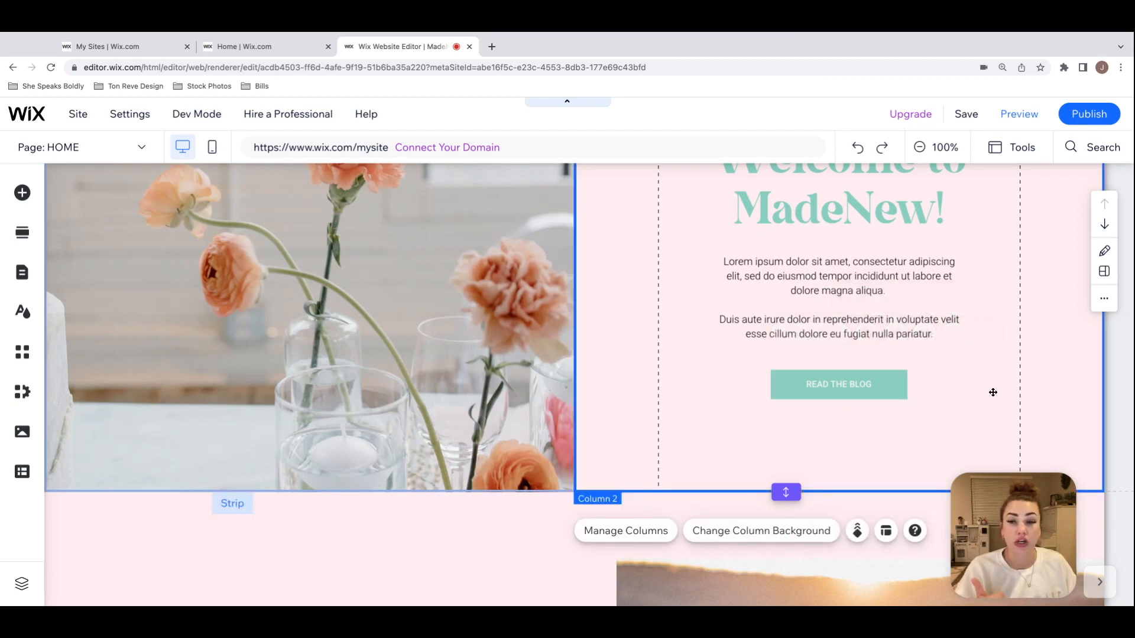
# Step: Turn the "LEARN MORE >" text under the "Visit the Shop" heading into a link
pyautogui.scroll(-8, 993, 393)
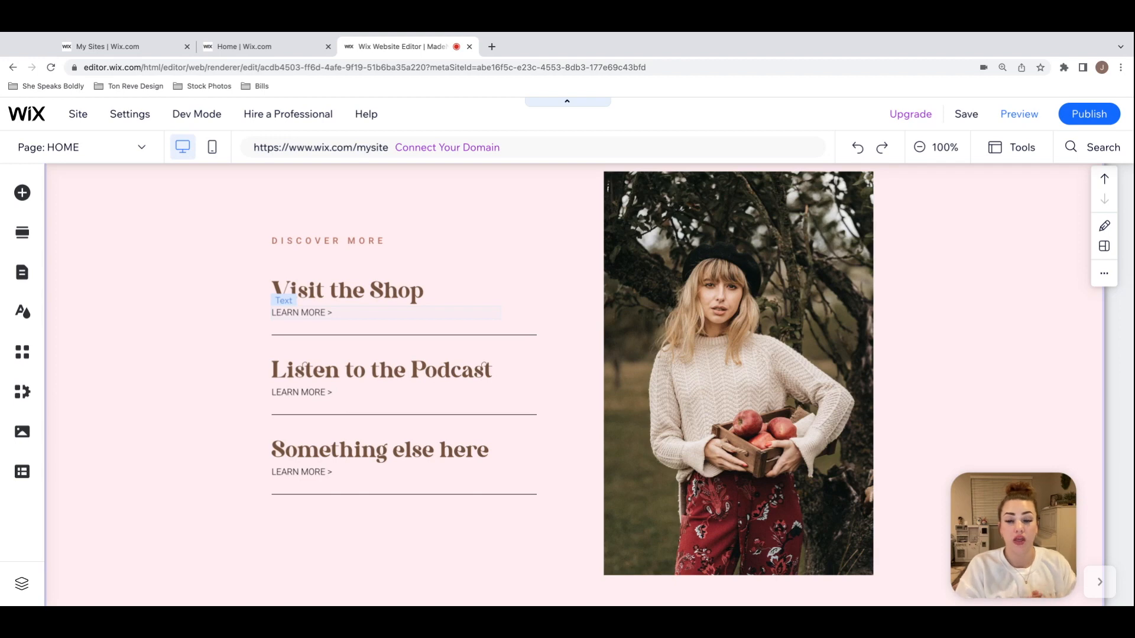
pyautogui.doubleClick(345, 317)
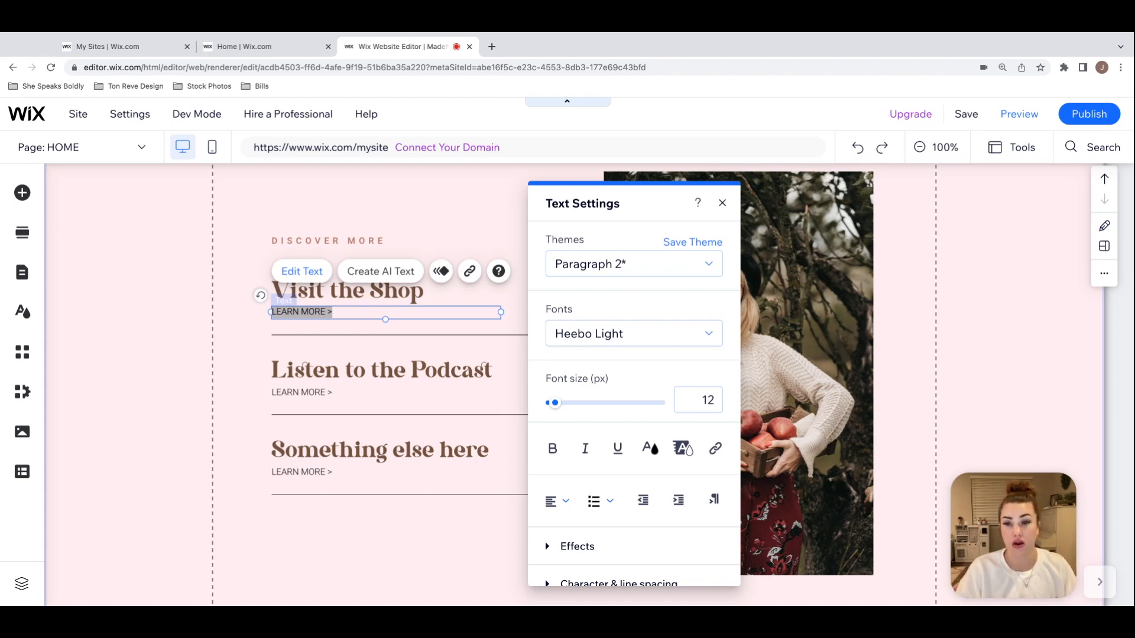
pyautogui.click(367, 314)
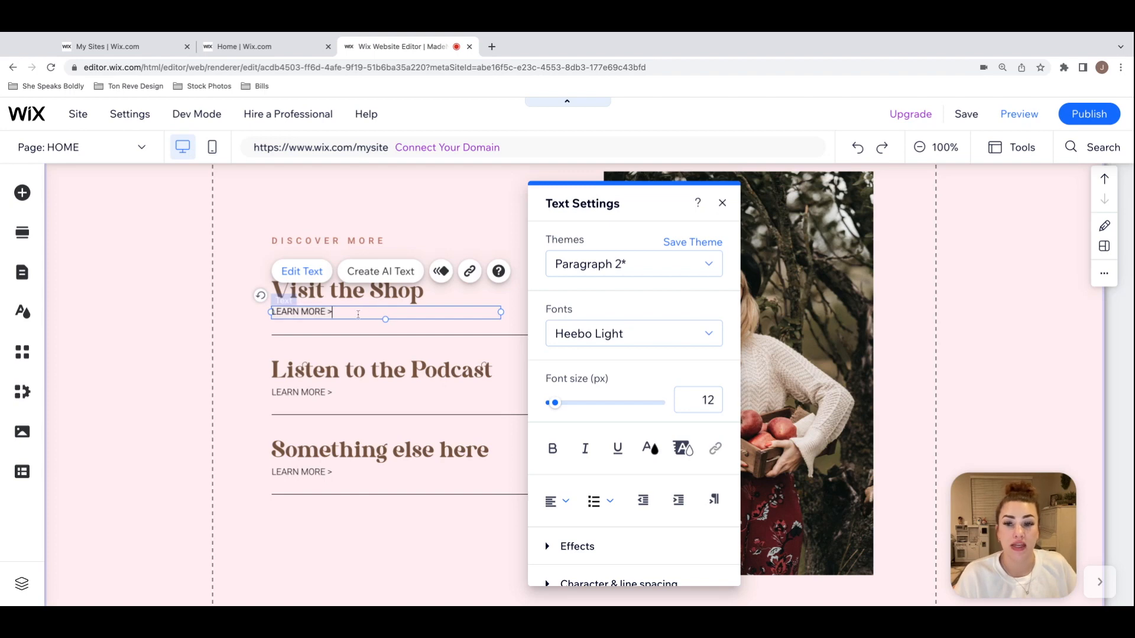
pyautogui.moveTo(349, 314); pyautogui.dragTo(271, 314)
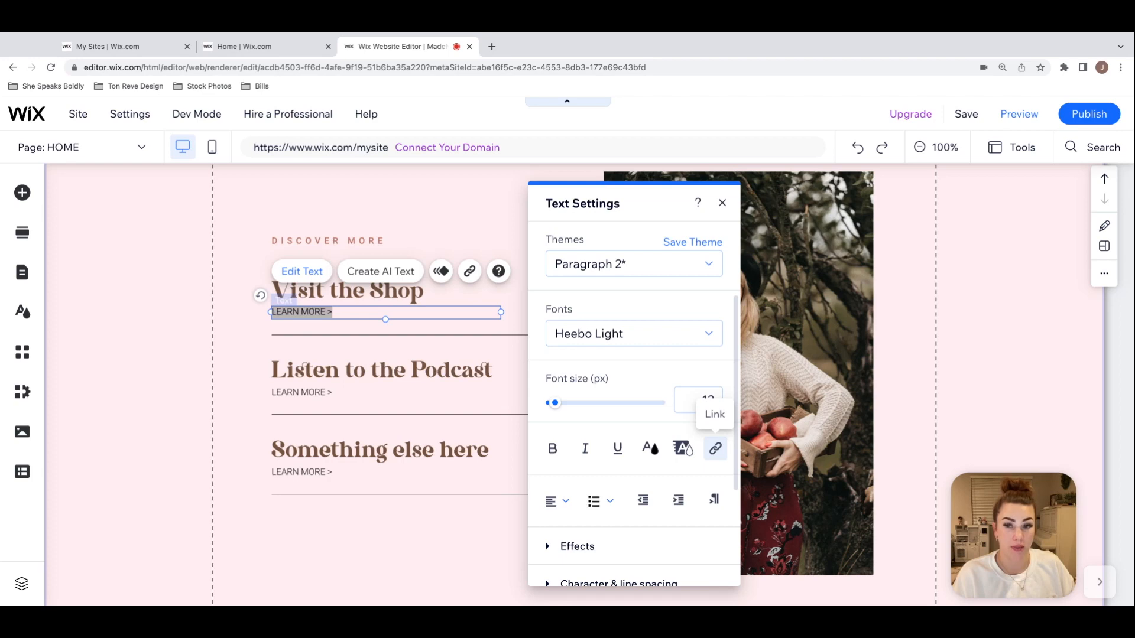
pyautogui.click(250, 297)
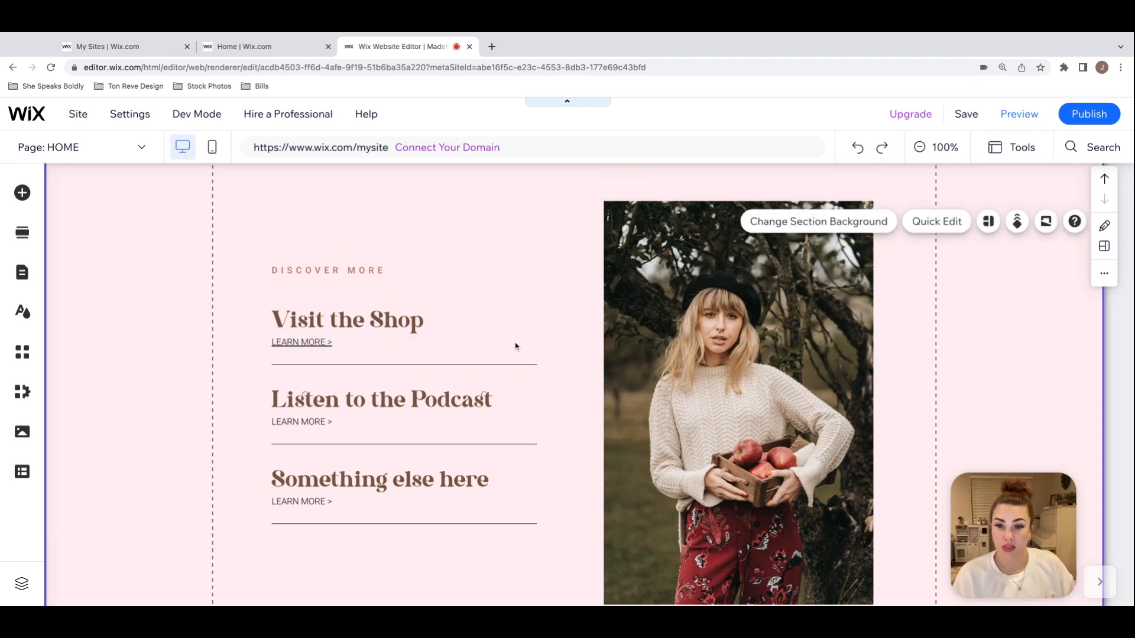
# Step: Link the "LEARN MORE >" text under "Listen to the Podcast" to the PODCAST page
pyautogui.scroll(-1, 515, 344)
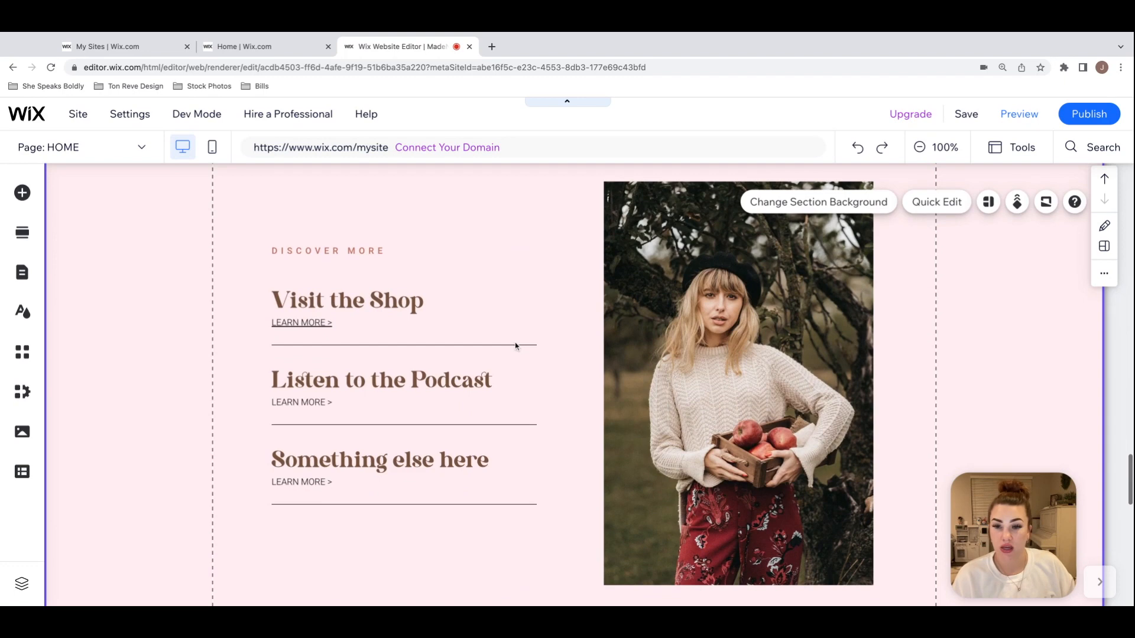
pyautogui.click(341, 407)
pyautogui.doubleClick(341, 407)
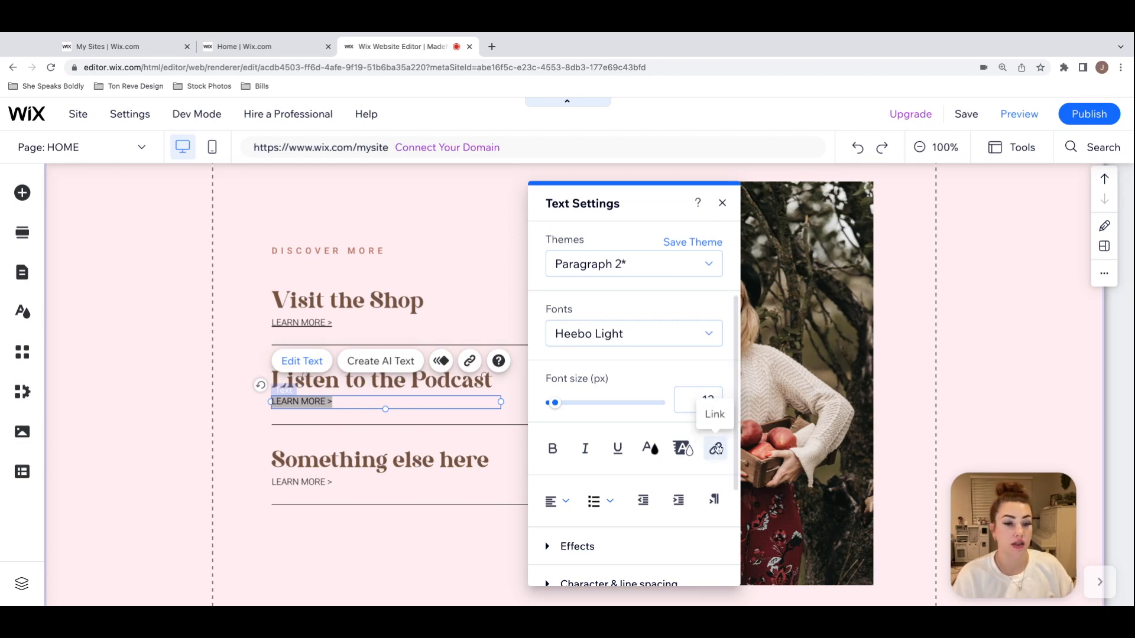
pyautogui.click(725, 451)
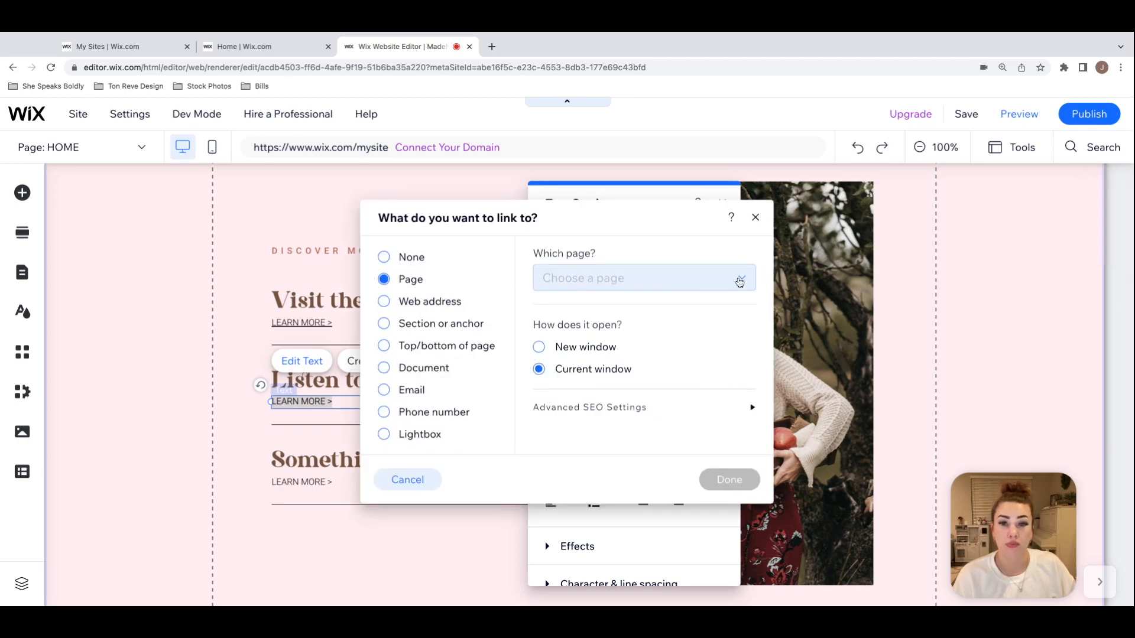
pyautogui.click(739, 282)
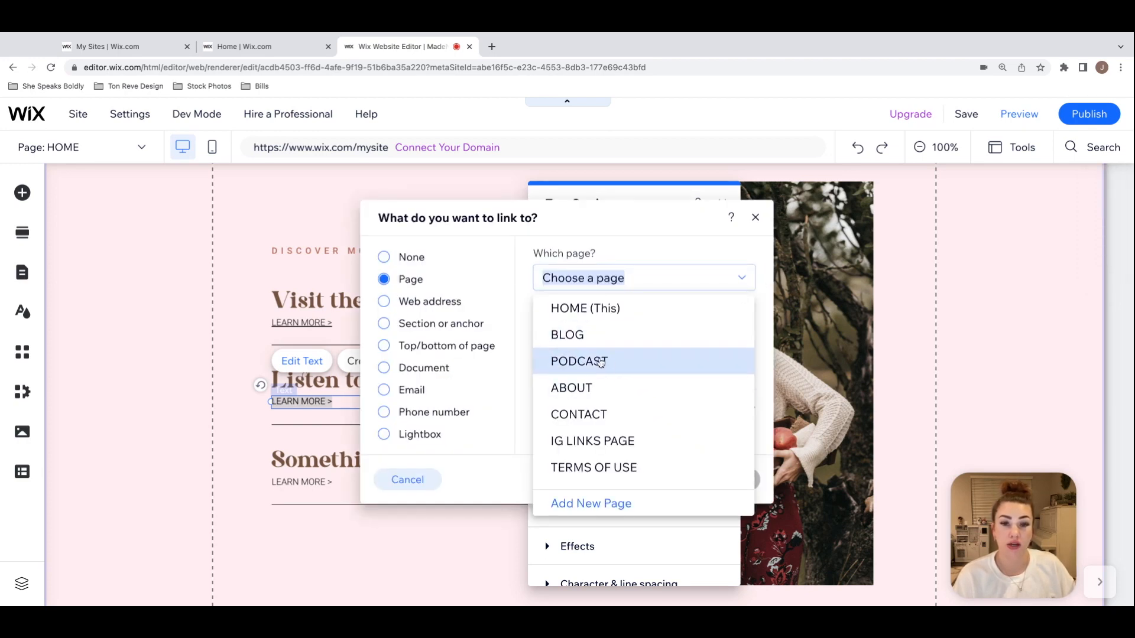
pyautogui.click(627, 368)
pyautogui.click(730, 480)
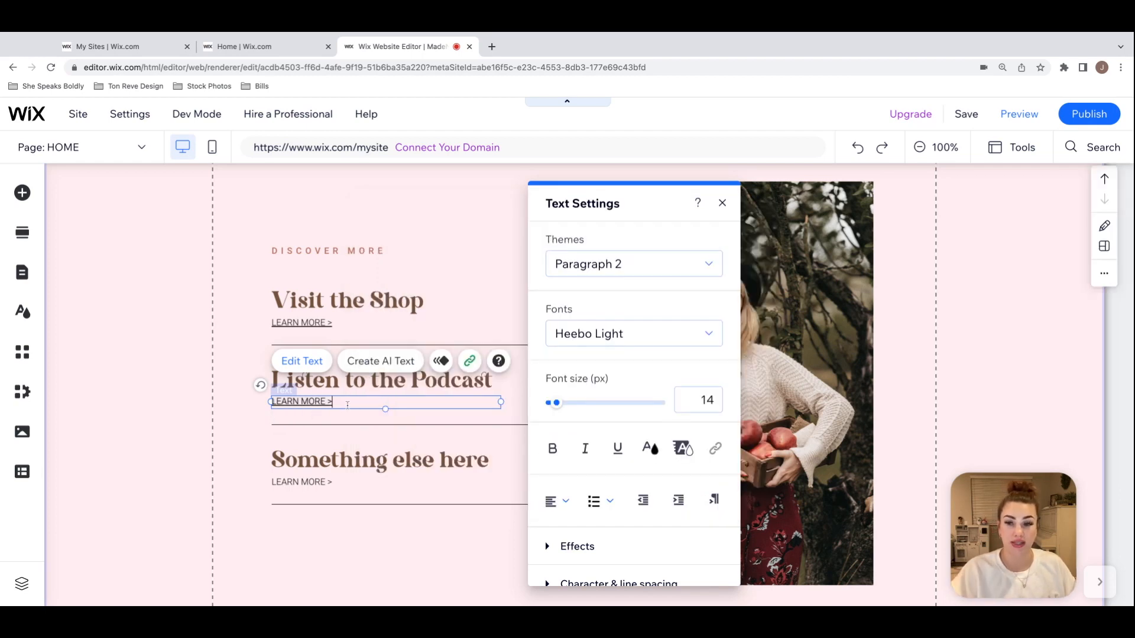
# Step: Remove the underline from the linked "LEARN MORE >" text under "Listen to the Podcast" and close the text settings
pyautogui.moveTo(347, 405); pyautogui.dragTo(271, 402)
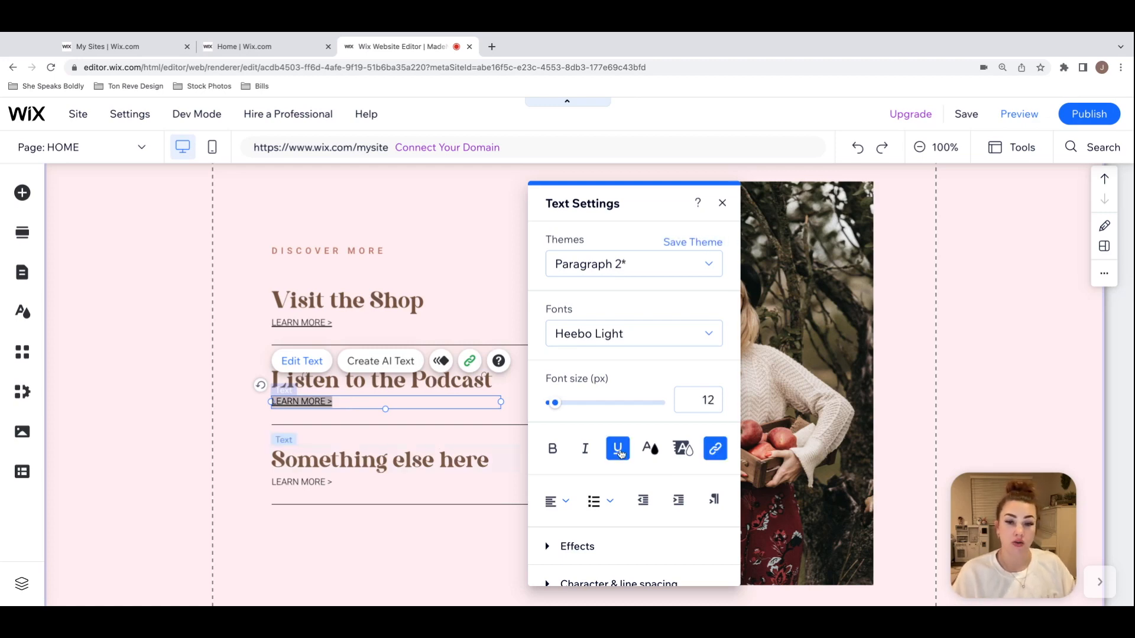
pyautogui.click(620, 455)
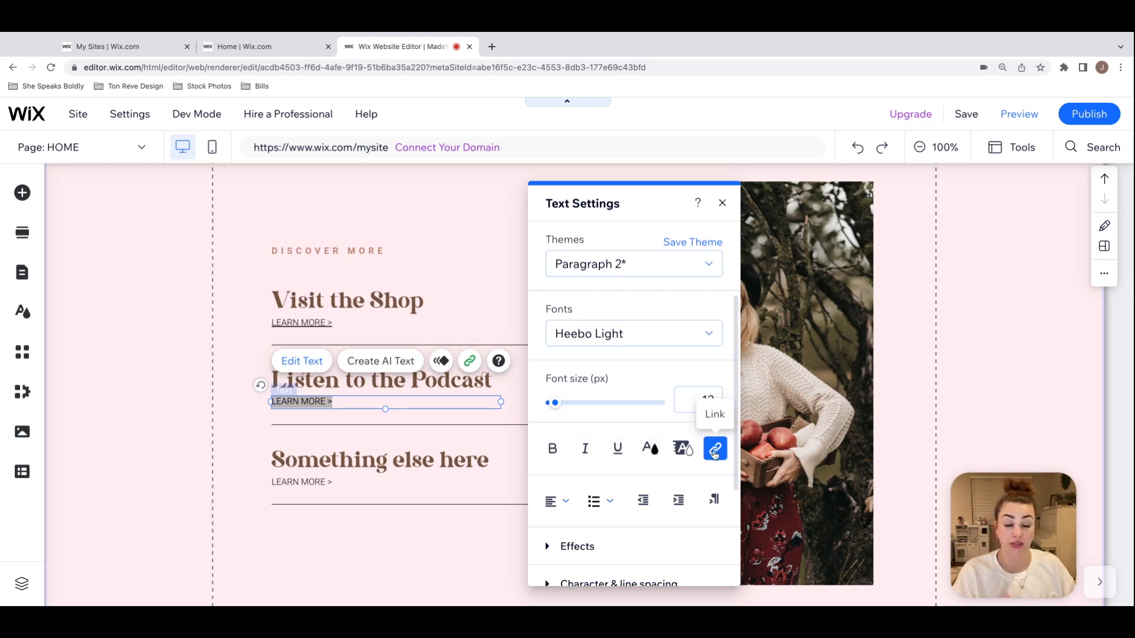
pyautogui.click(722, 204)
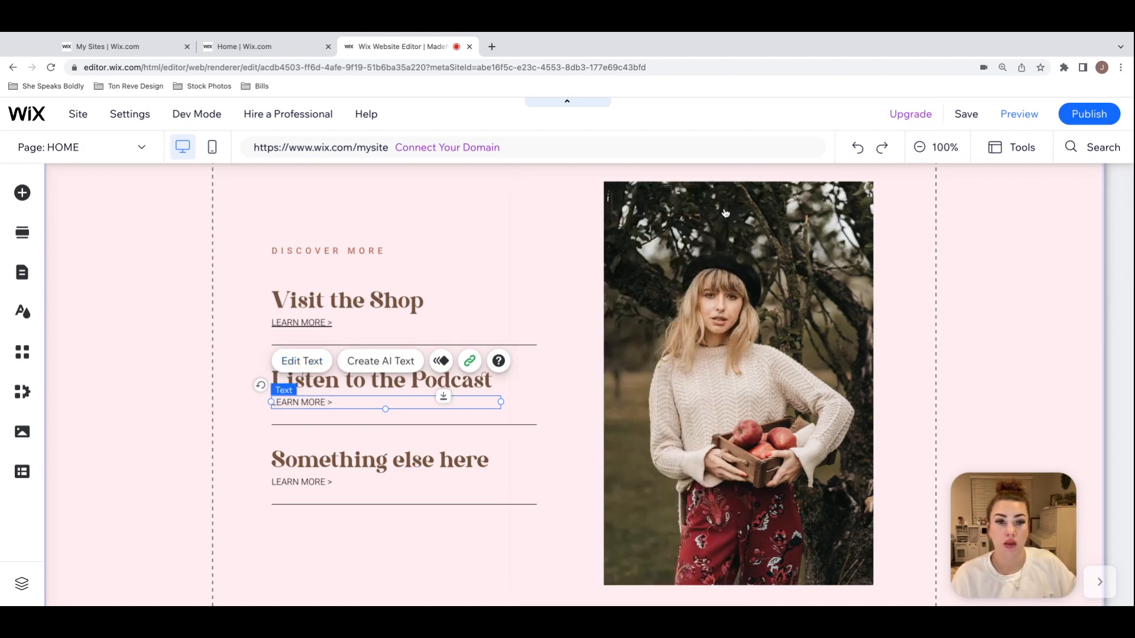
pyautogui.click(946, 275)
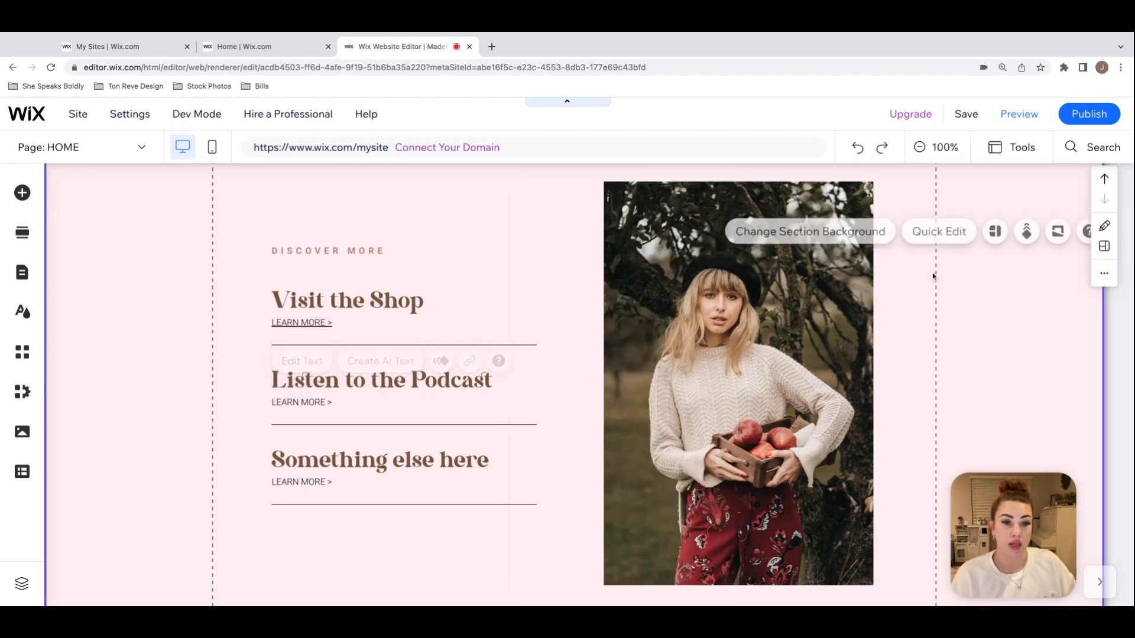
# Step: Preview the site, check the Podcast page behind the "LEARN MORE >" link, and return to editing the home page
pyautogui.click(1022, 117)
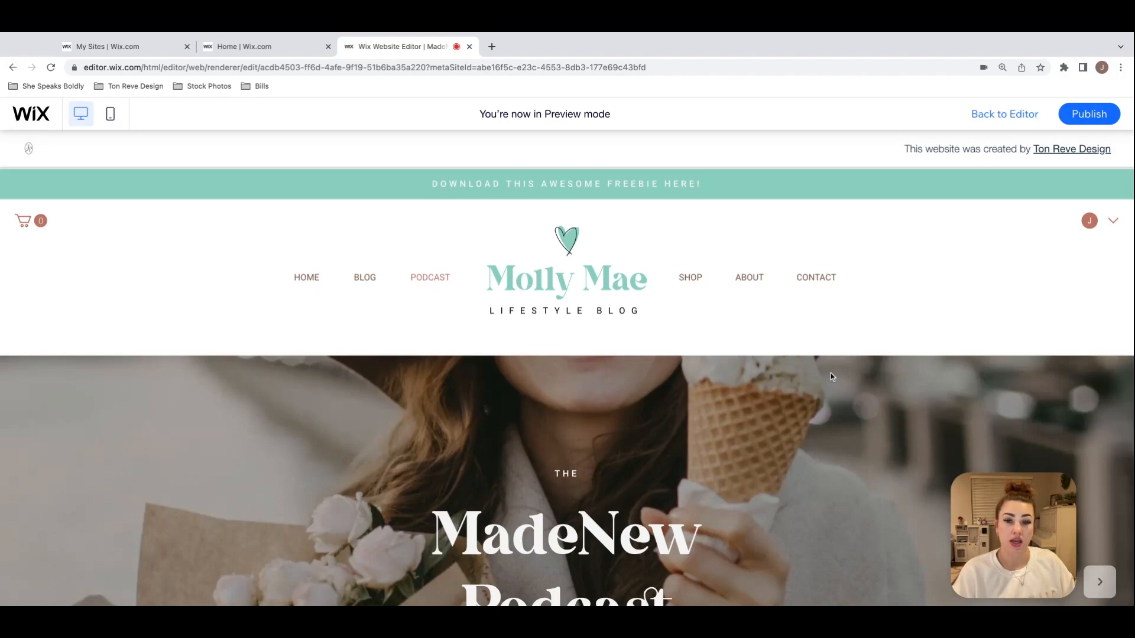
pyautogui.scroll(-7, 831, 377)
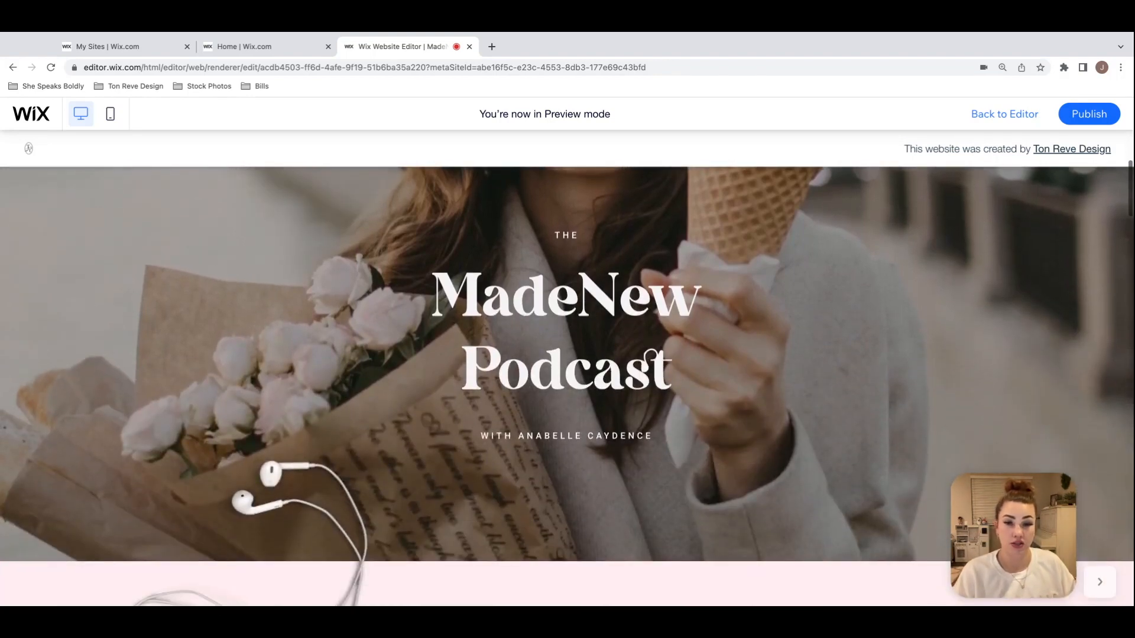
pyautogui.scroll(-10, 567, 319)
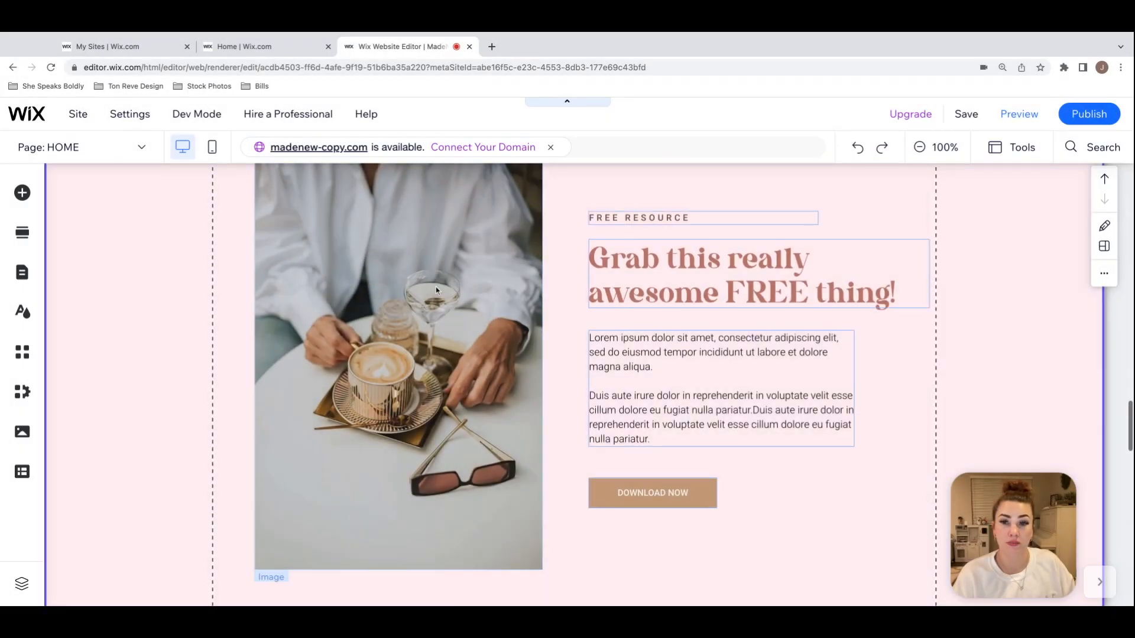
# Step: Examine the editing options of the free resource section, its "Grab this really awesome FREE thing!" heading and its coffee photo
pyautogui.click(435, 286)
pyautogui.click(983, 301)
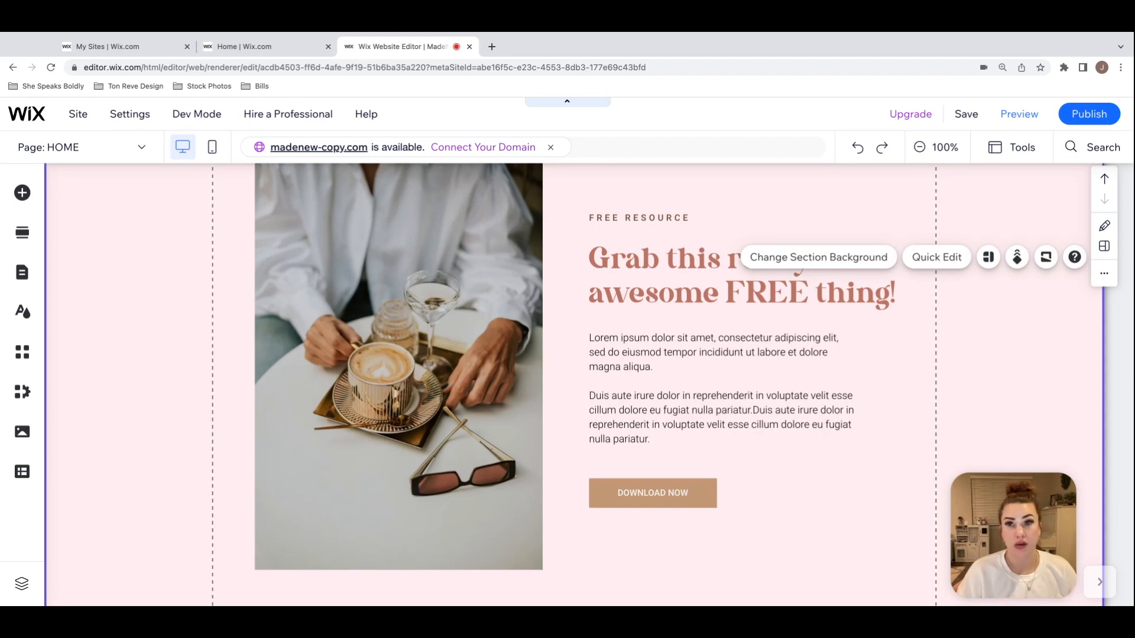
pyautogui.click(625, 286)
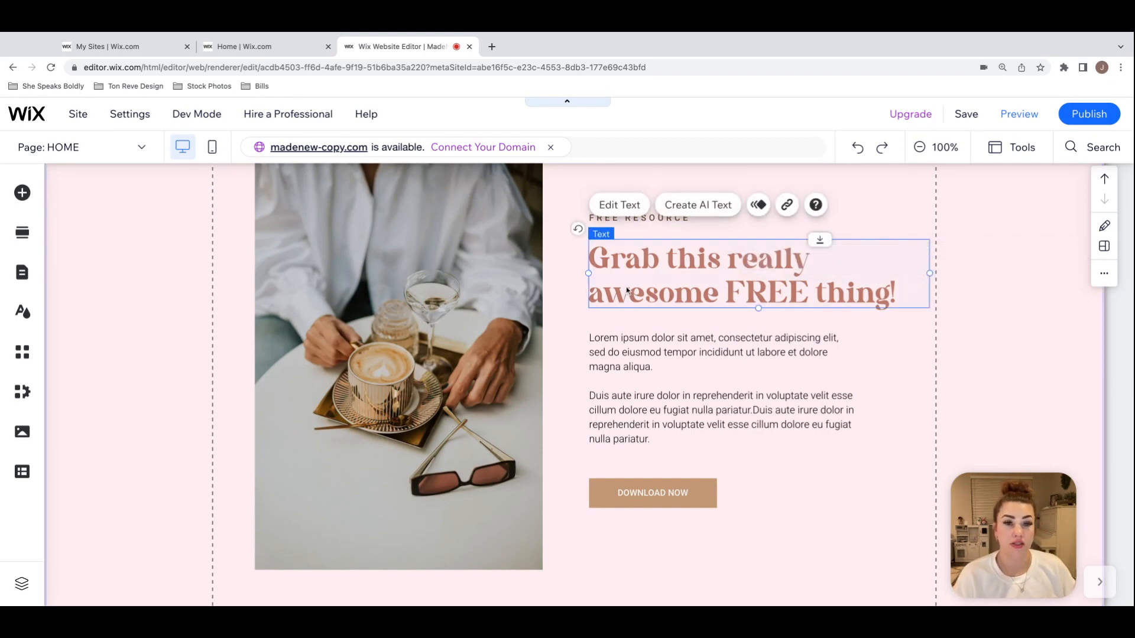
pyautogui.click(925, 226)
pyautogui.scroll(2, 924, 223)
pyautogui.scroll(-1, 925, 224)
pyautogui.click(389, 214)
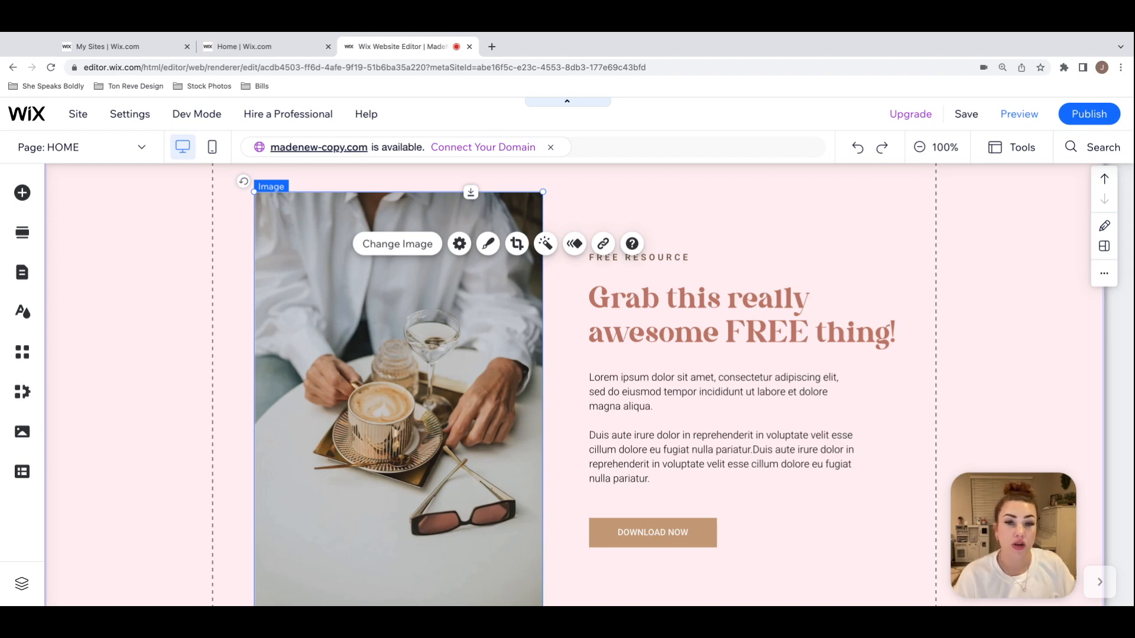
pyautogui.click(725, 223)
# Step: Examine the page link options of the DOWNLOAD NOW button in the free resource section and close the link settings
pyautogui.scroll(-1, 724, 225)
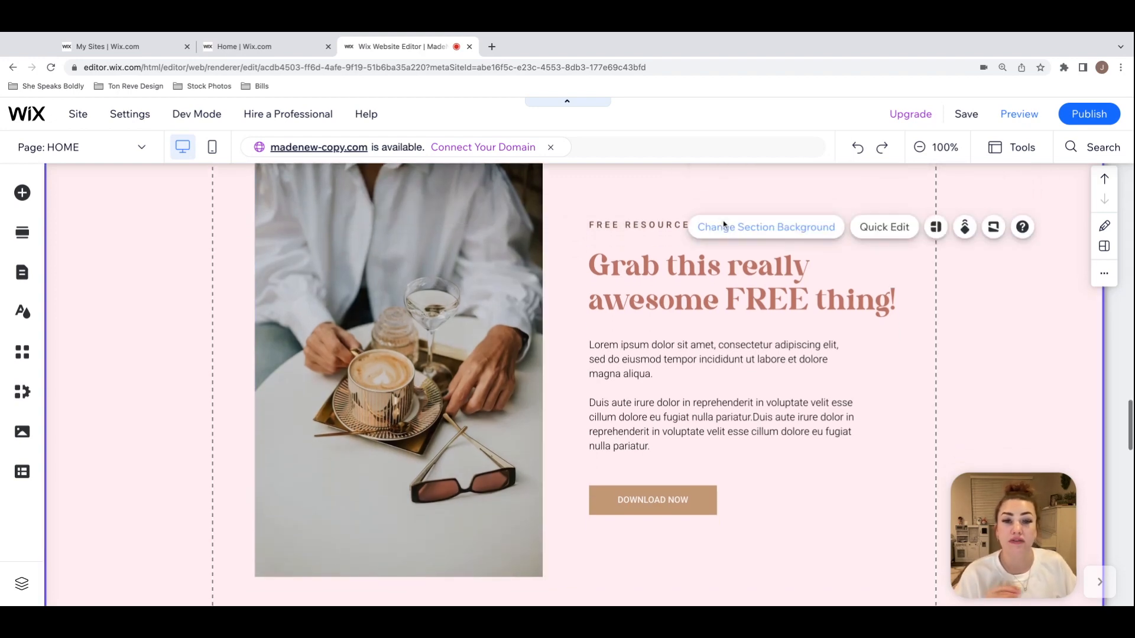
pyautogui.scroll(1, 799, 278)
pyautogui.scroll(-1, 799, 277)
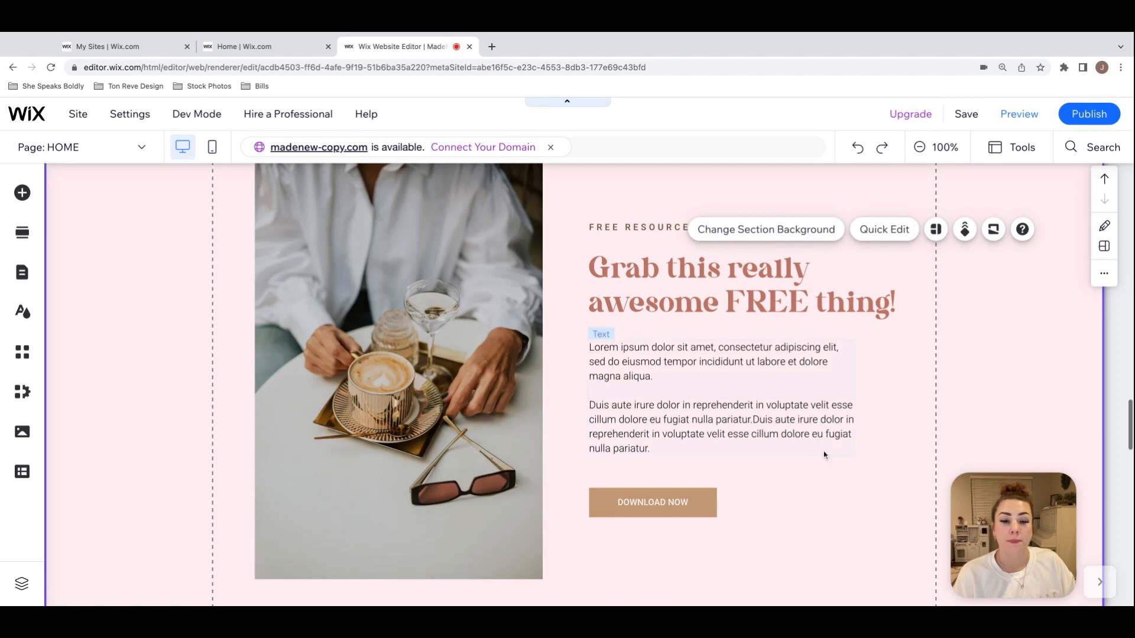
pyautogui.click(694, 498)
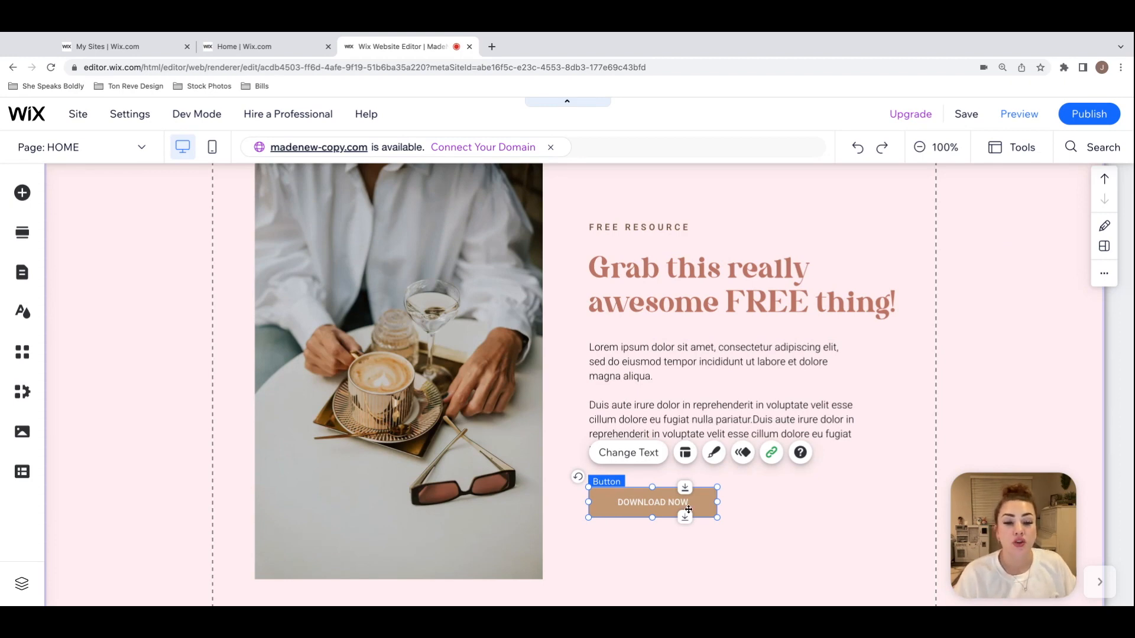
pyautogui.click(772, 454)
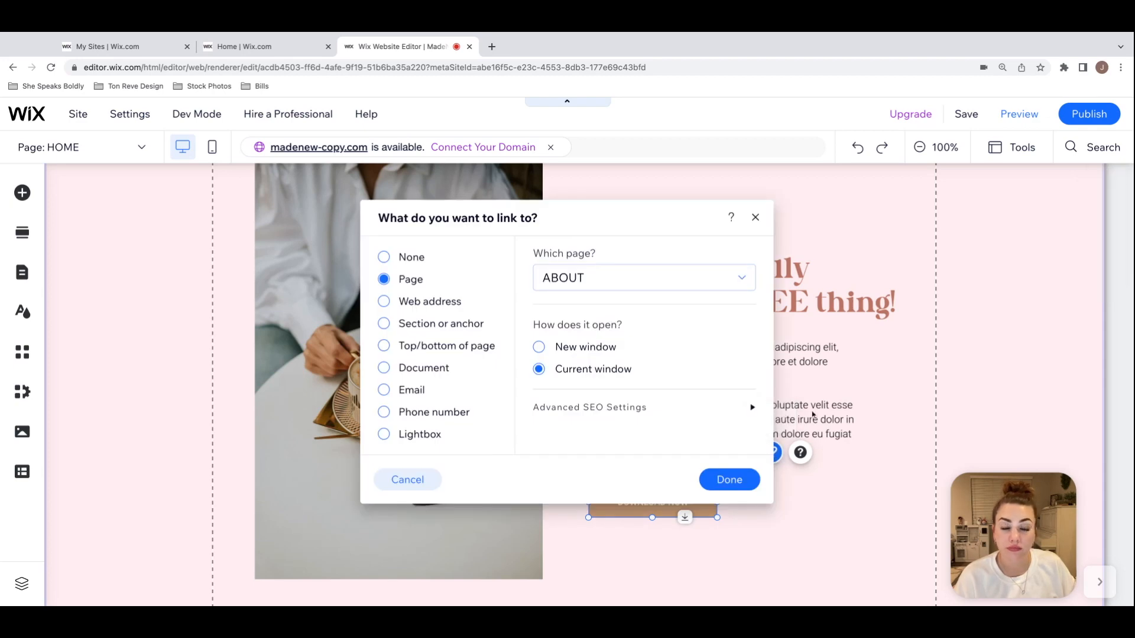
pyautogui.click(740, 279)
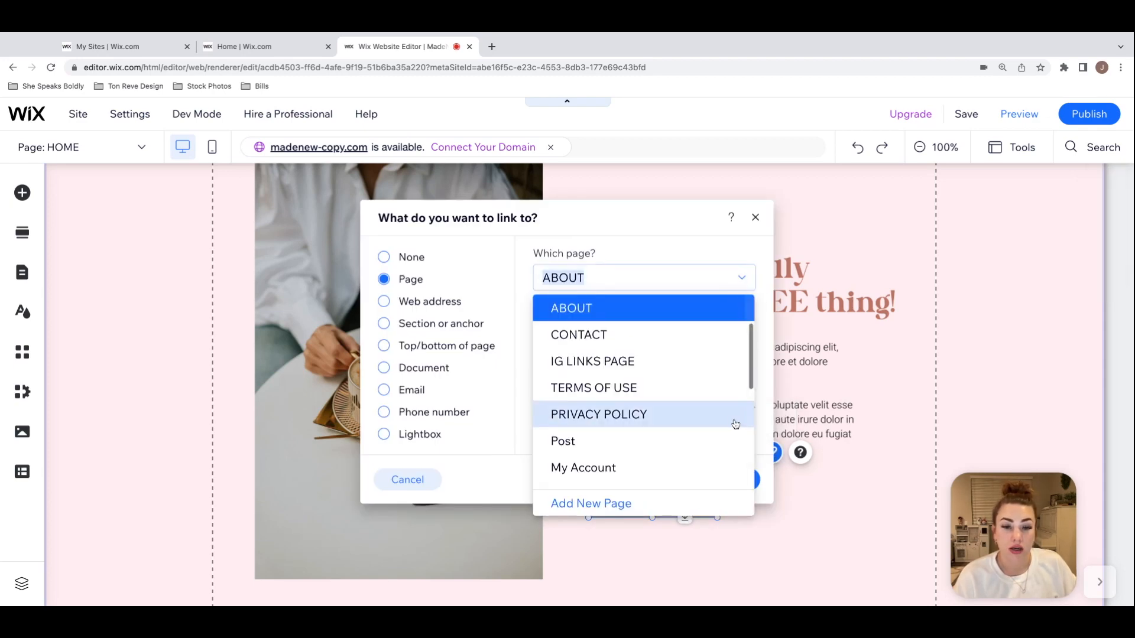
pyautogui.scroll(2, 732, 425)
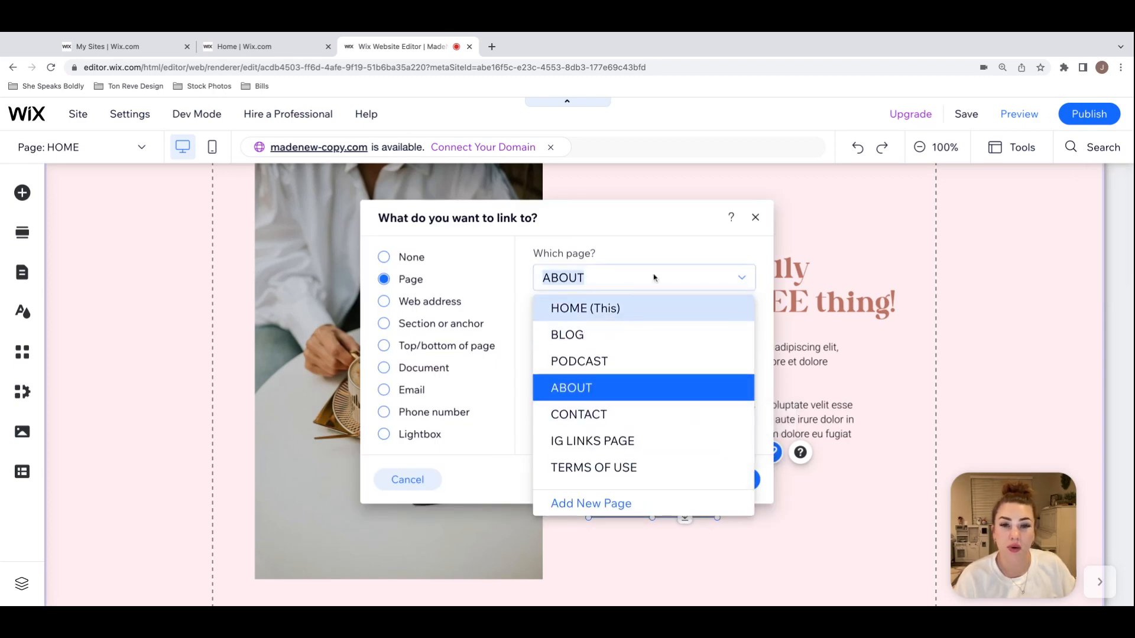
pyautogui.click(686, 251)
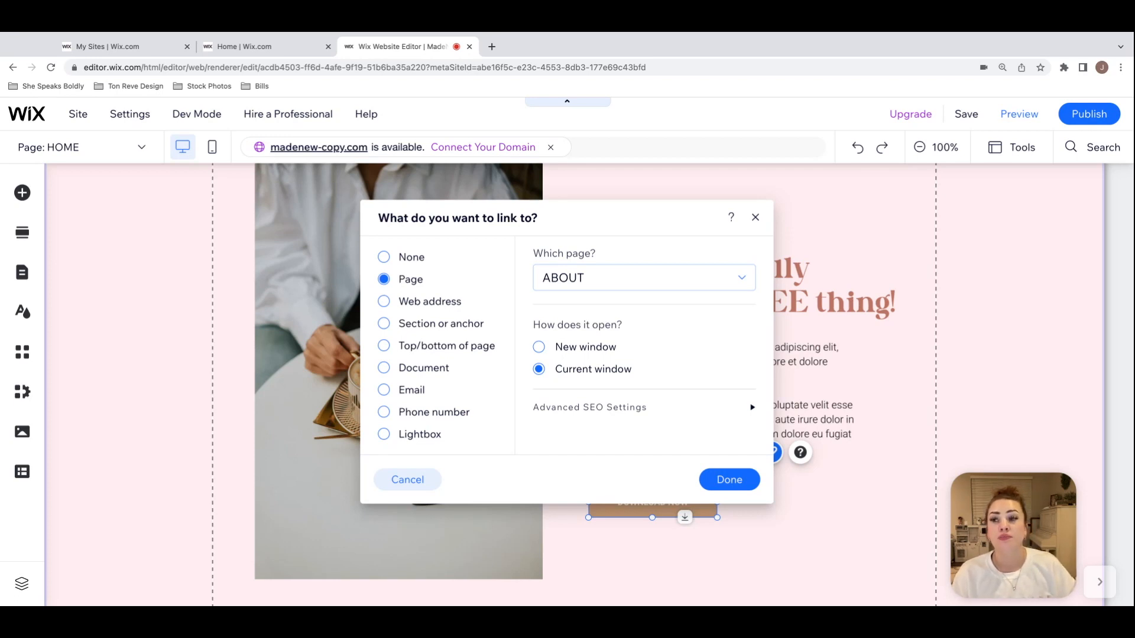
pyautogui.click(757, 219)
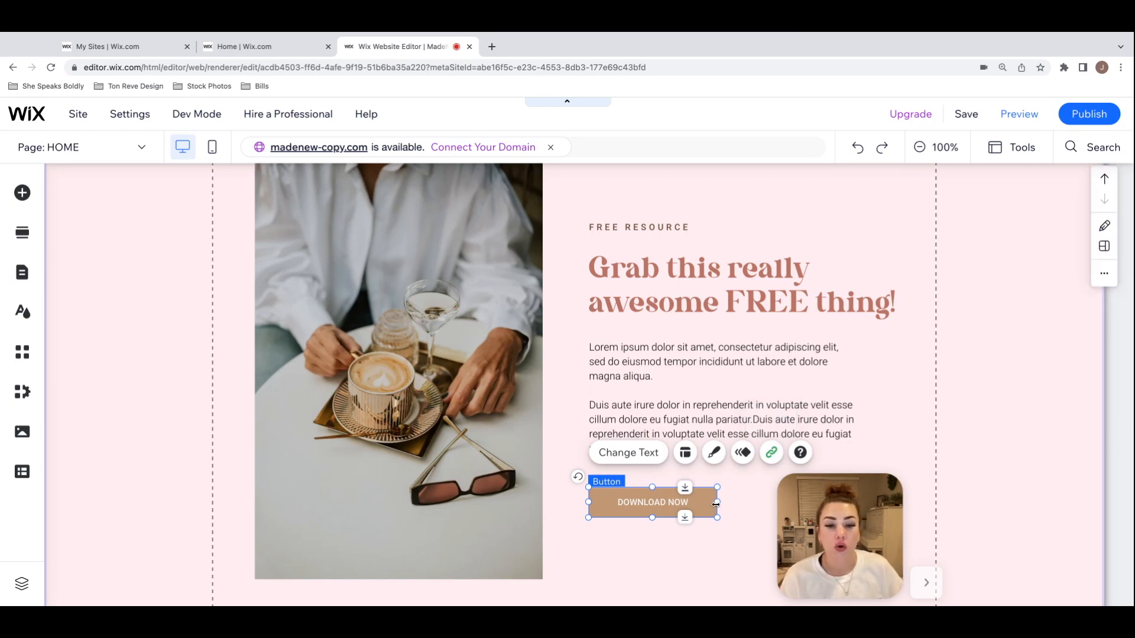
# Step: Link the DOWNLOAD NOW button in the free resource section to the Opt-In Freebie lightbox
pyautogui.click(772, 453)
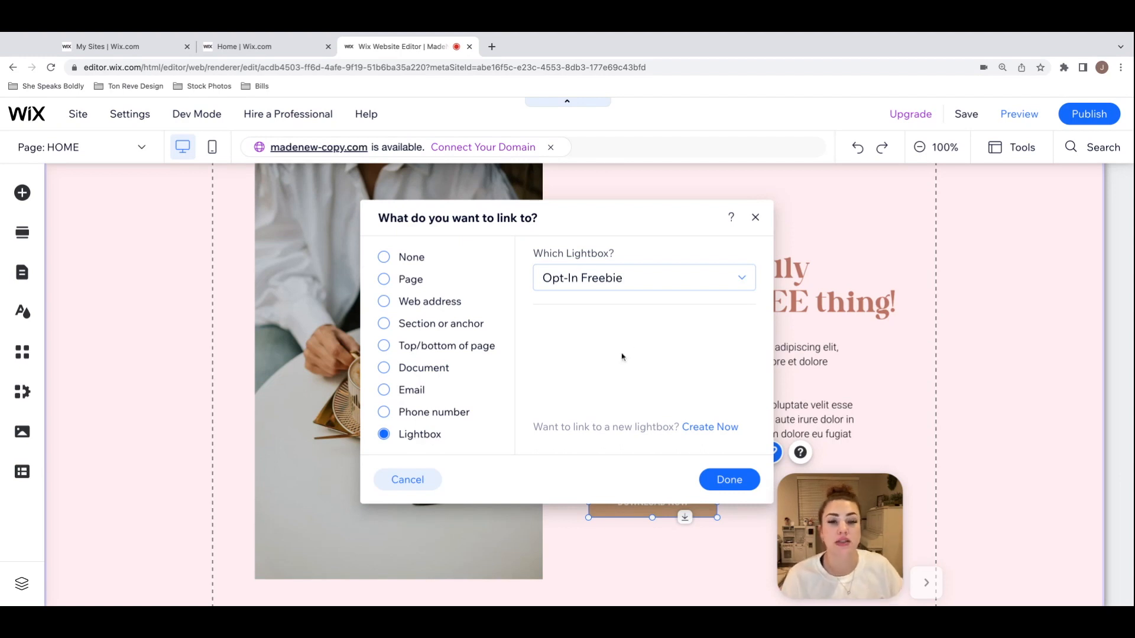
pyautogui.click(723, 291)
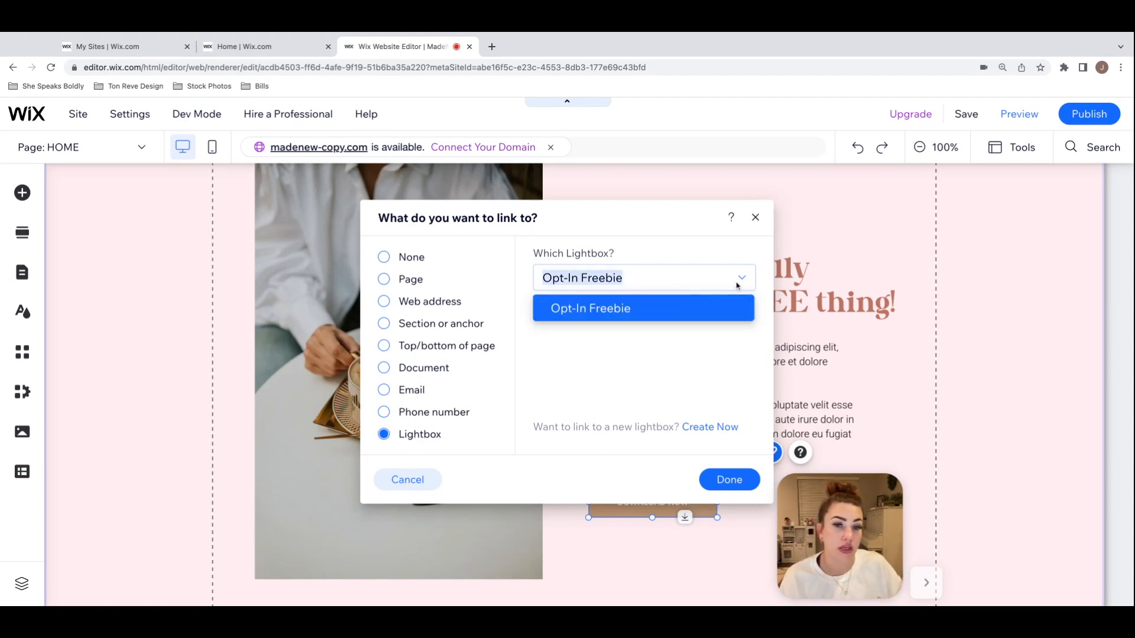
pyautogui.click(737, 287)
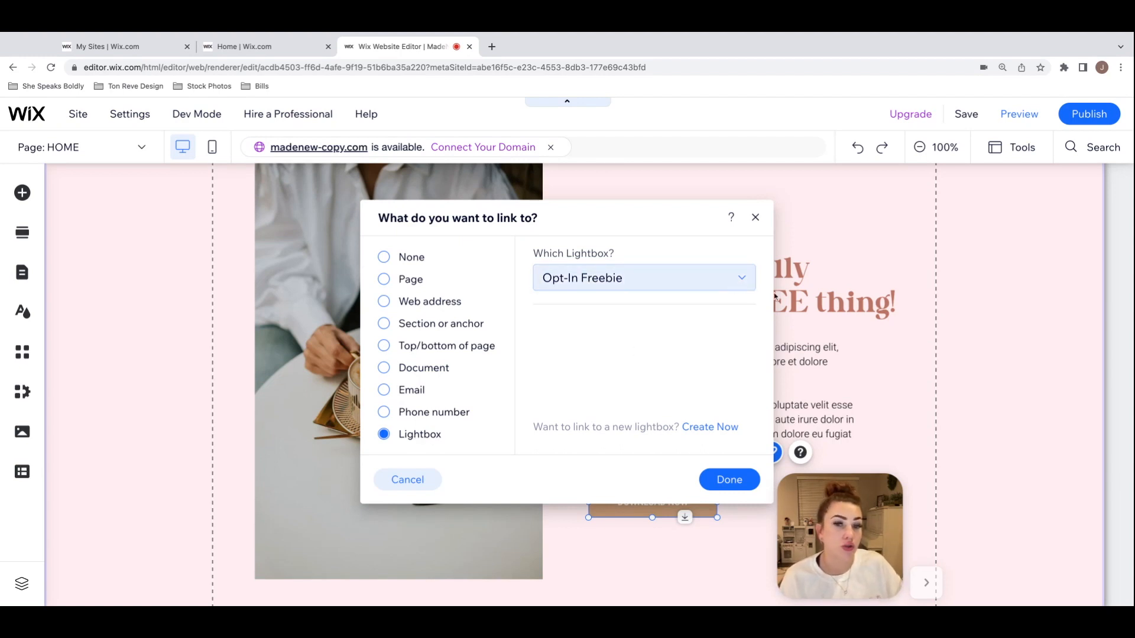
pyautogui.click(744, 485)
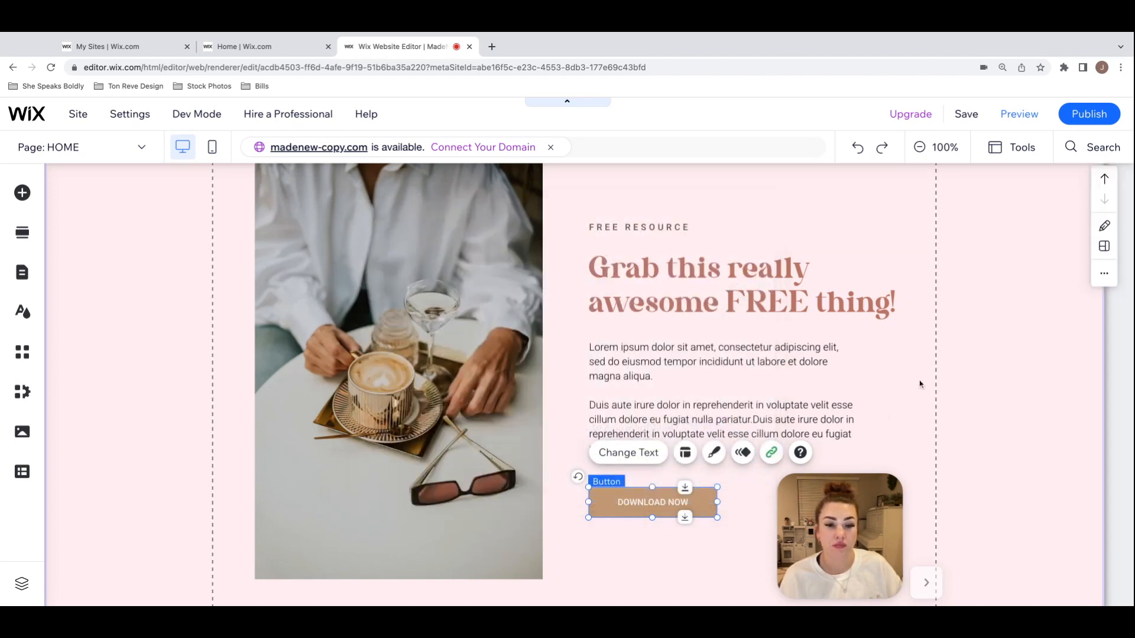
# Step: Preview the site, open the lightbox behind the DOWNLOAD NOW button, and return to the editor
pyautogui.click(1014, 115)
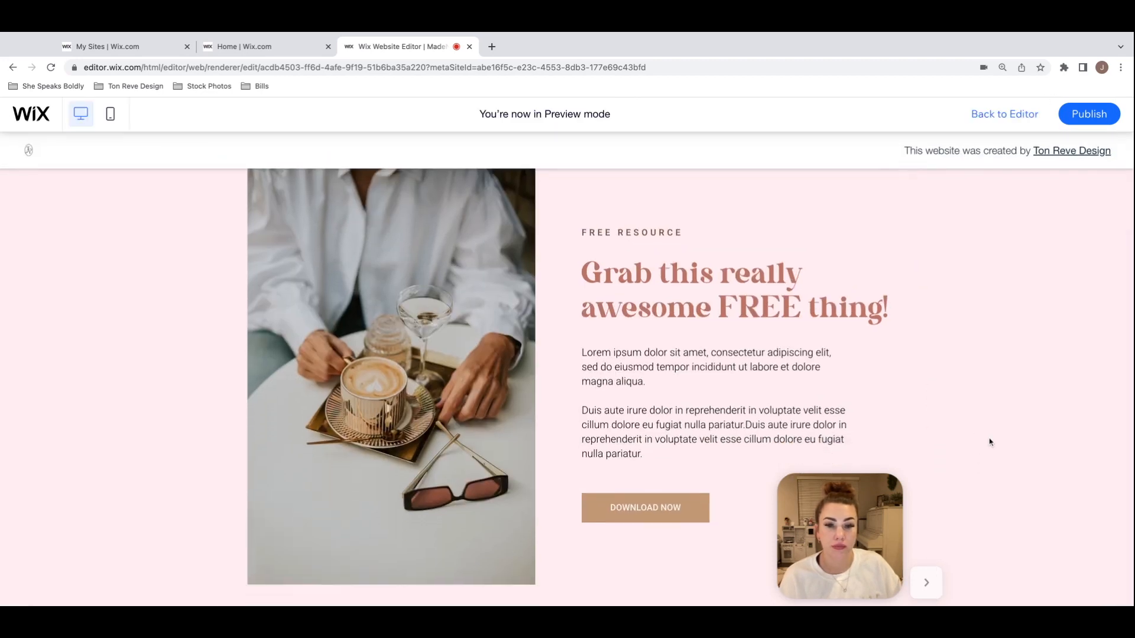
pyautogui.click(659, 513)
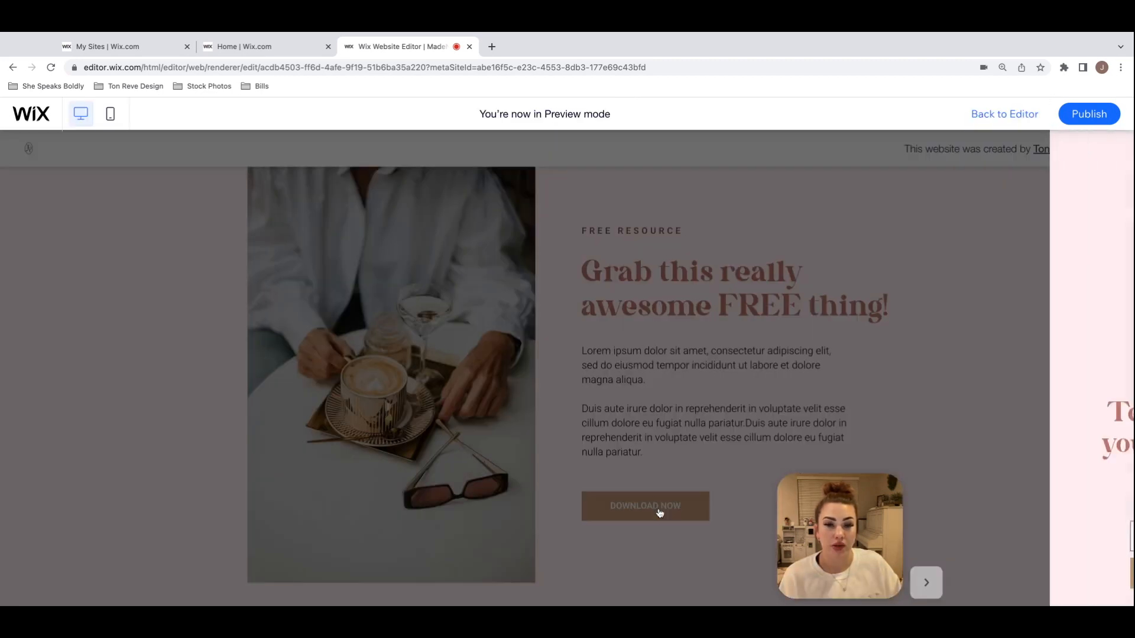
pyautogui.moveTo(872, 498); pyautogui.dragTo(657, 498)
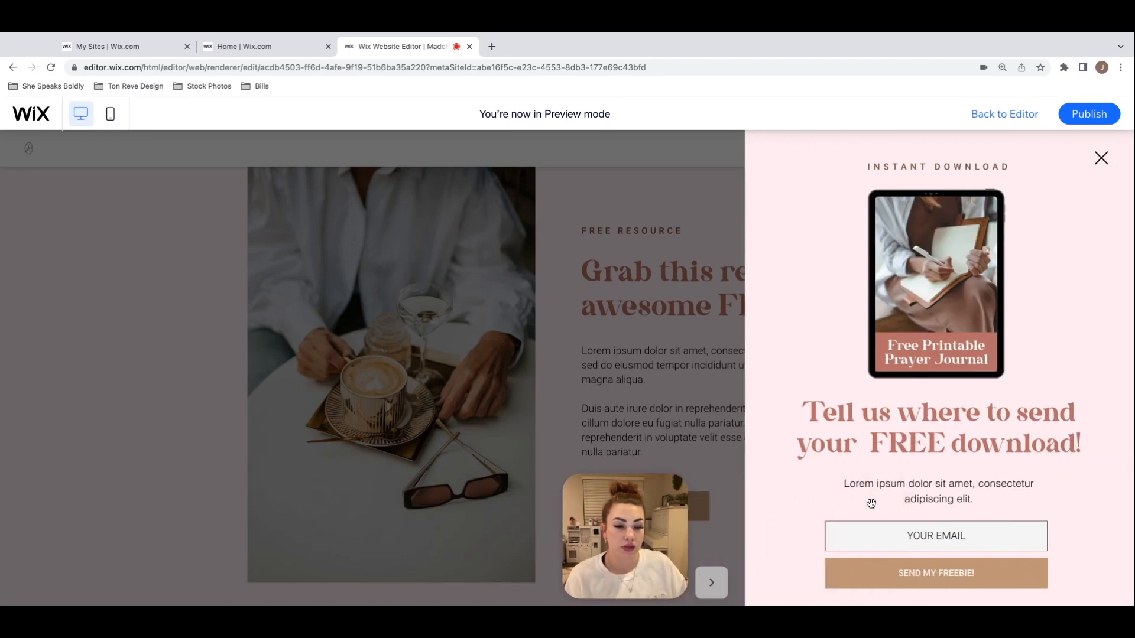
pyautogui.click(1013, 116)
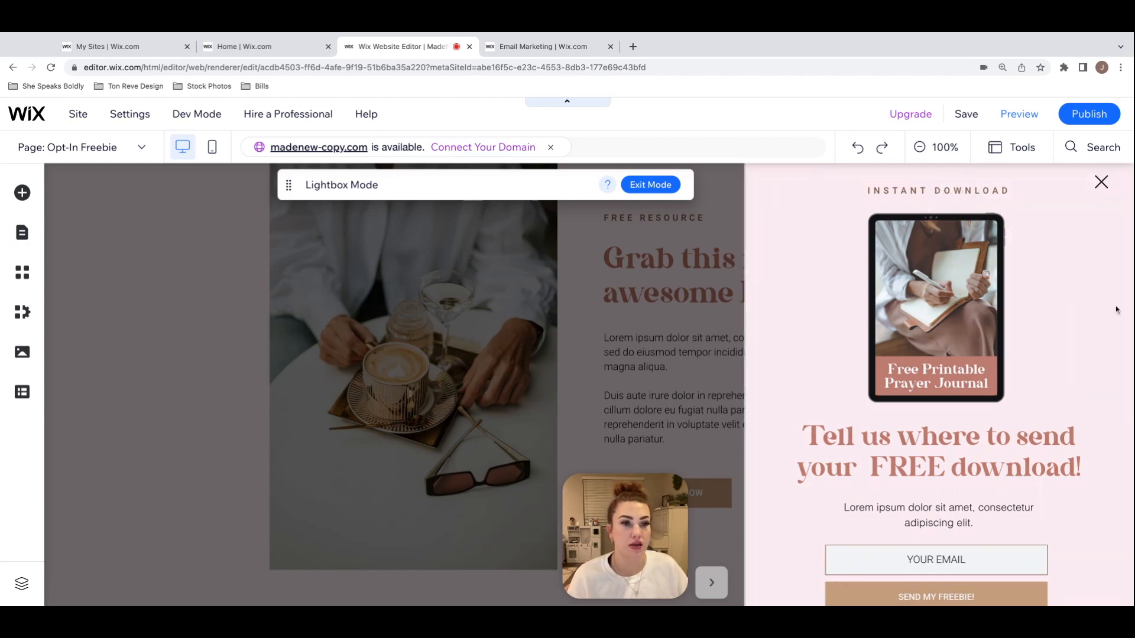
# Step: Review the Opt-In Freebie lightbox and examine the email marketing templates in its Get Subscribers form settings
pyautogui.scroll(-1, 1116, 310)
pyautogui.scroll(2, 1115, 310)
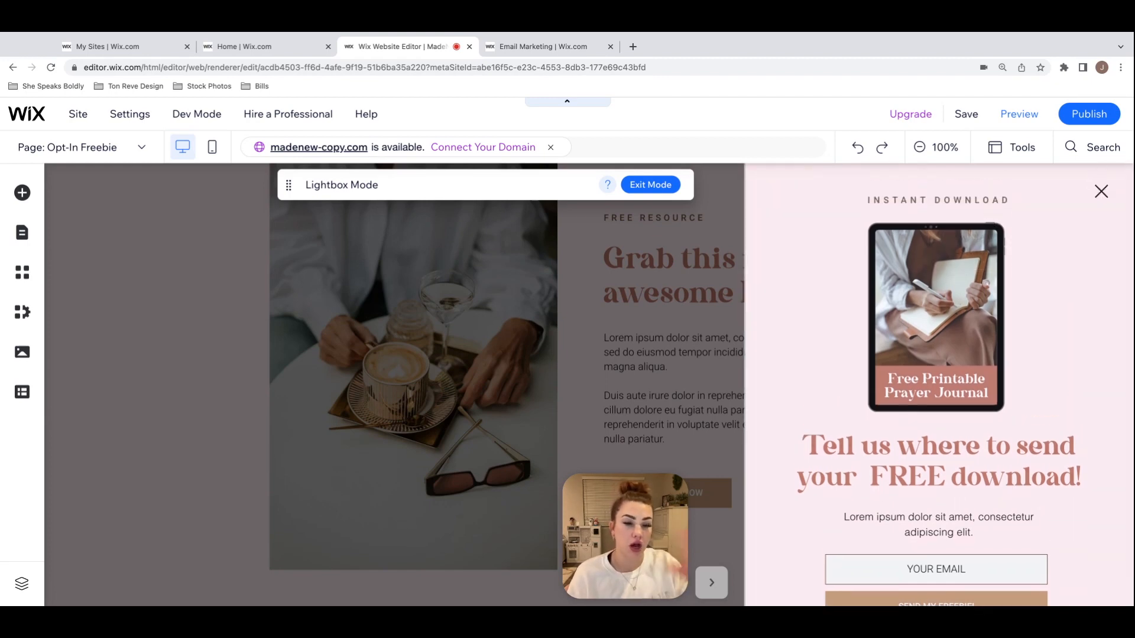
pyautogui.scroll(-1, 1106, 394)
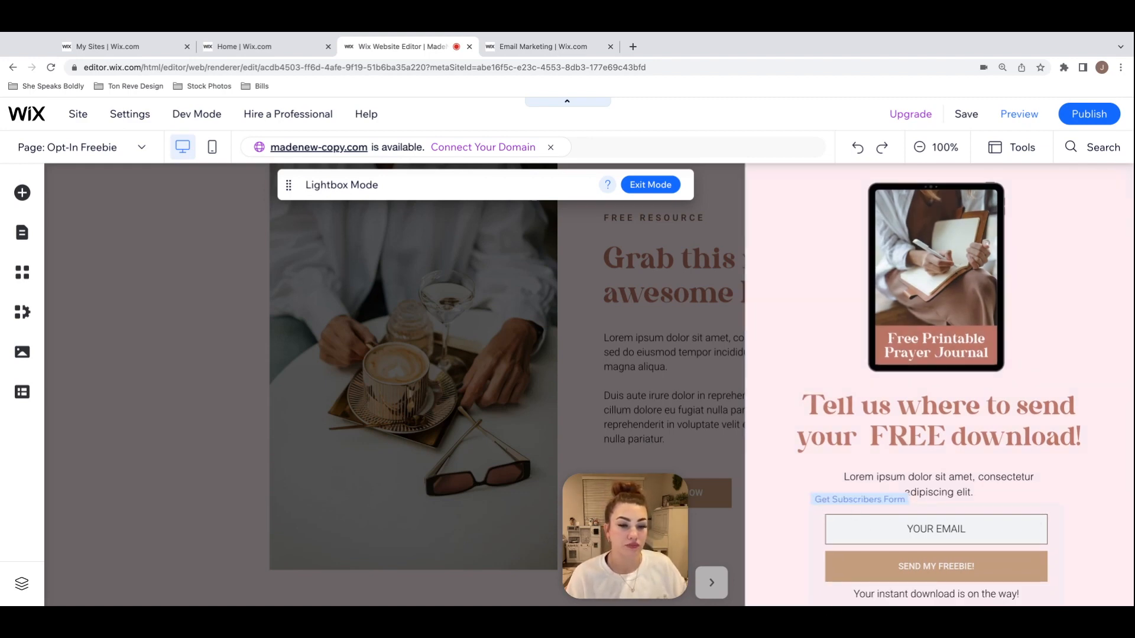
pyautogui.click(822, 513)
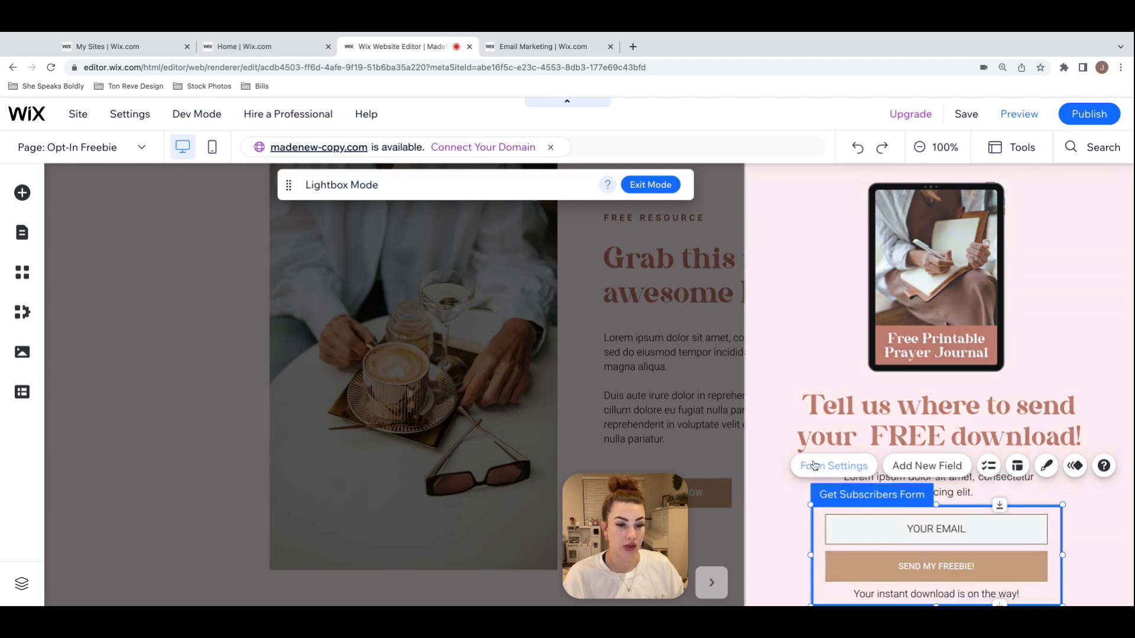
pyautogui.click(832, 468)
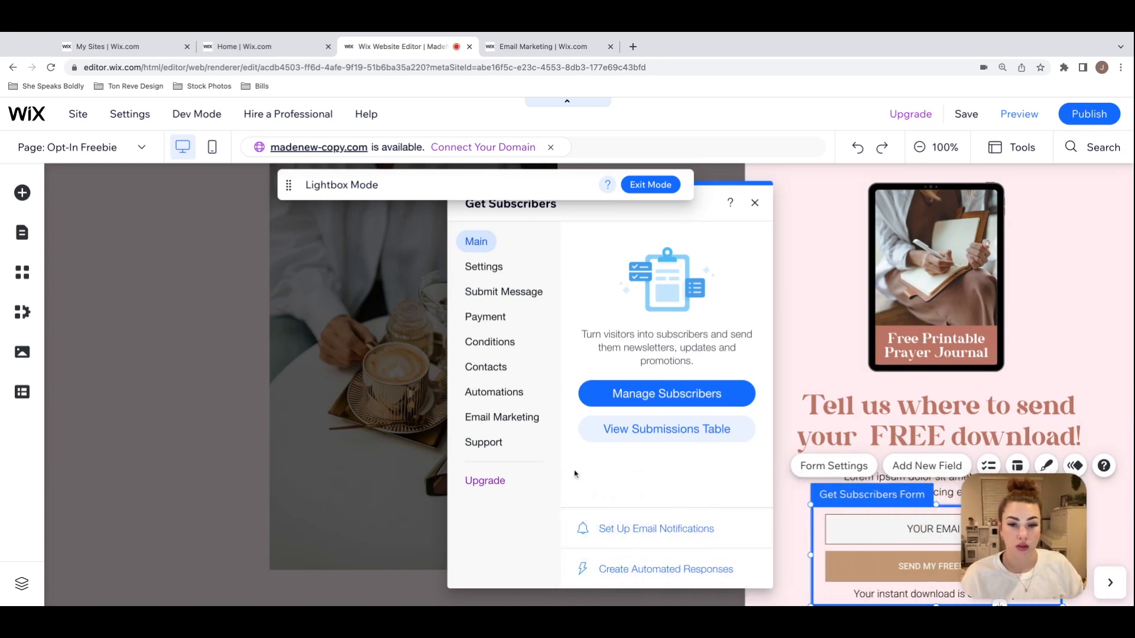
pyautogui.click(520, 421)
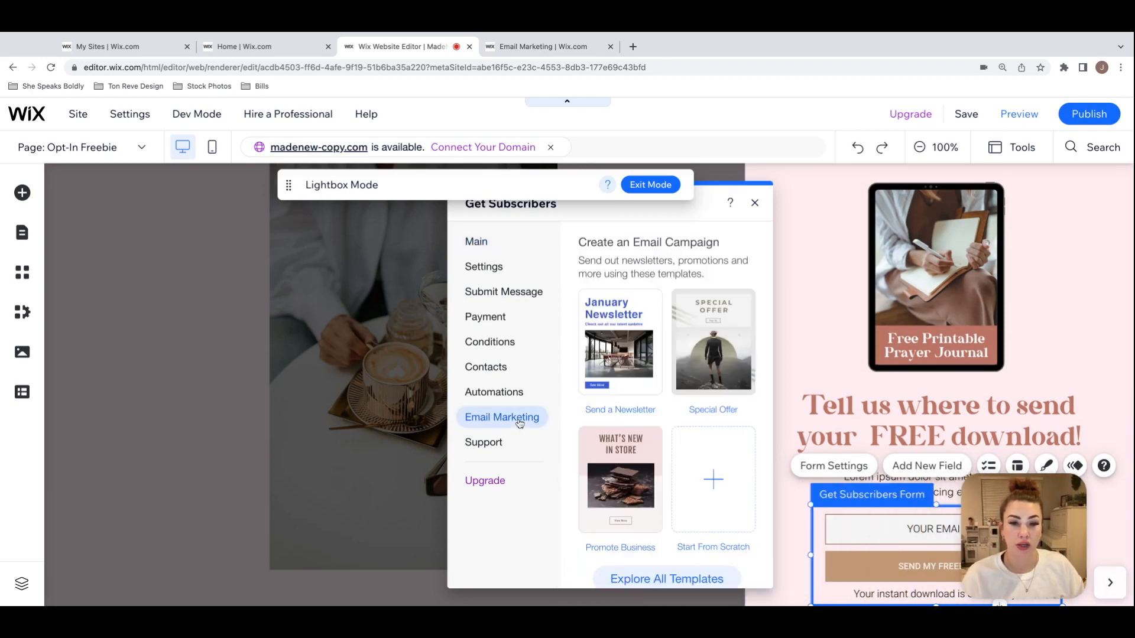
pyautogui.moveTo(655, 346)
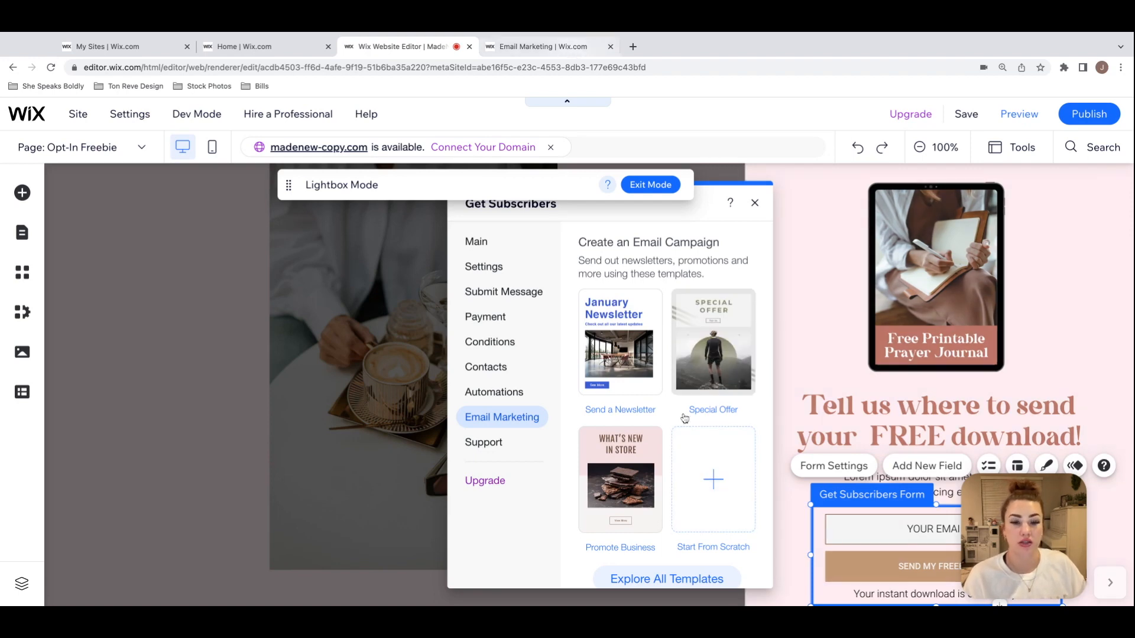
# Step: Switch to the Wix Email Marketing campaign and look through the "What's New in Store" email template down to its footer
pyautogui.click(566, 50)
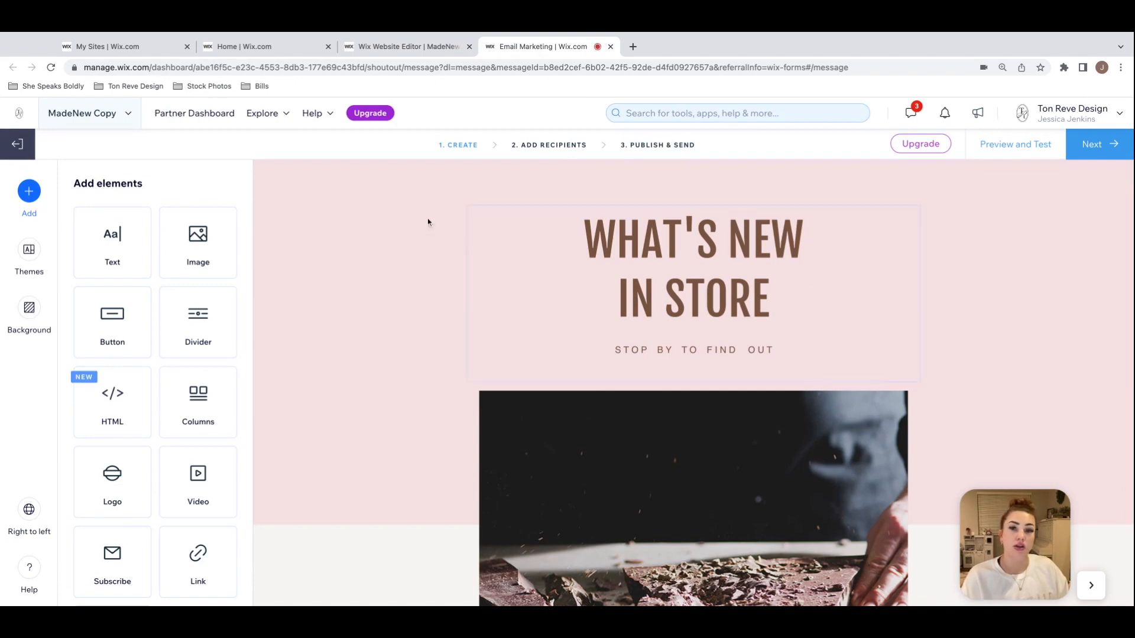
pyautogui.scroll(-1, 946, 344)
pyautogui.scroll(-8, 946, 344)
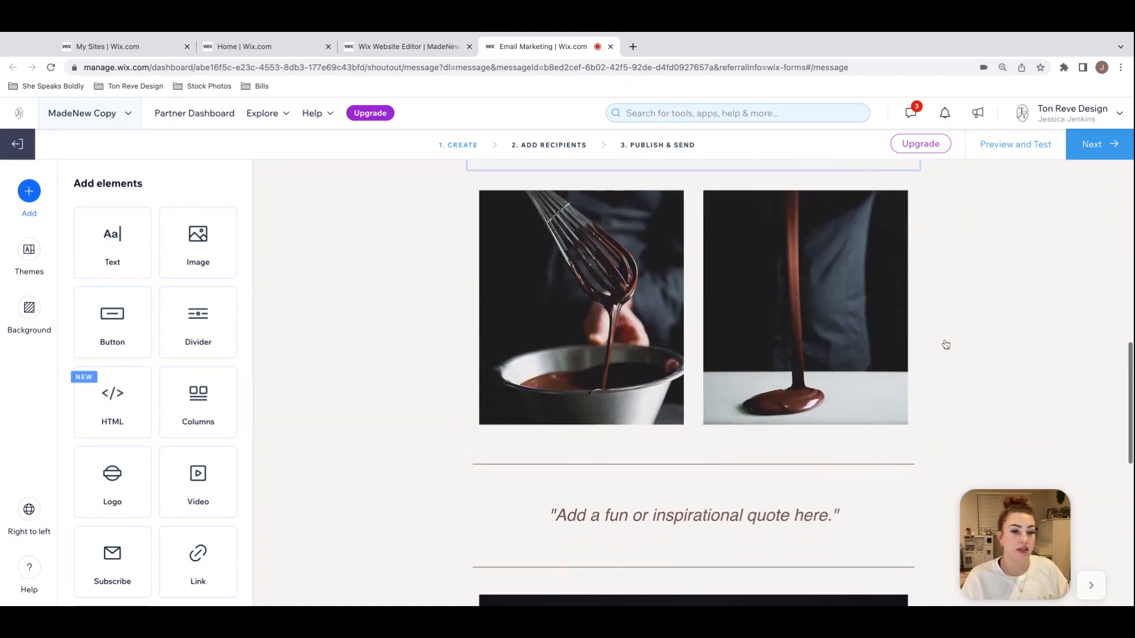
pyautogui.scroll(-6, 694, 381)
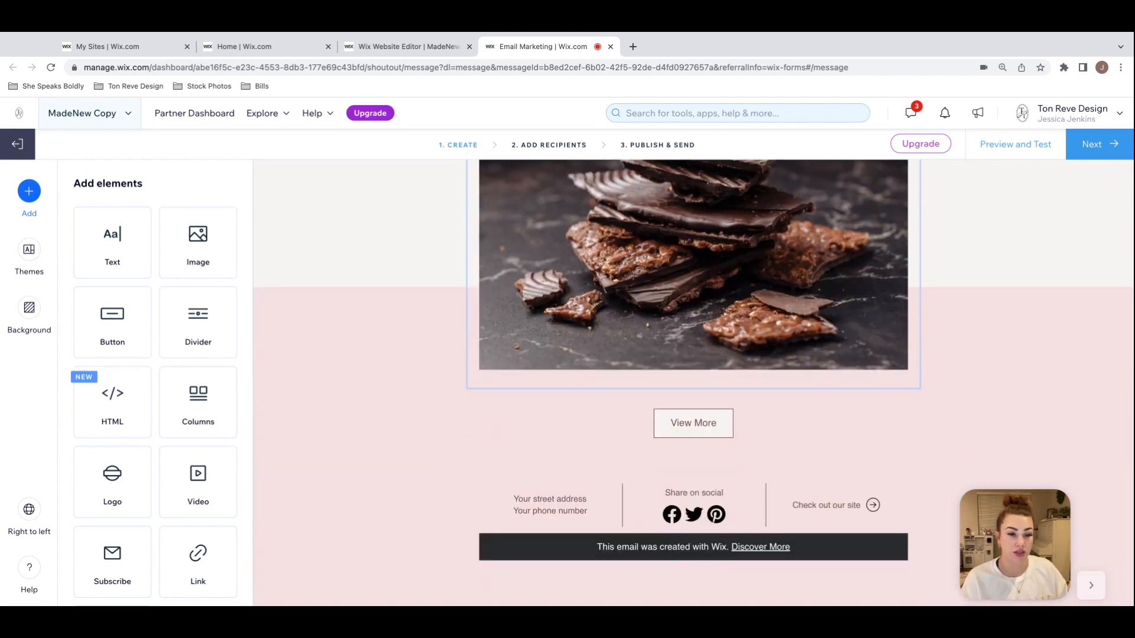
# Step: Change the email's "View More" button text to "INSTANT DOWNLOAD!" and set the button to connect to a document
pyautogui.click(708, 425)
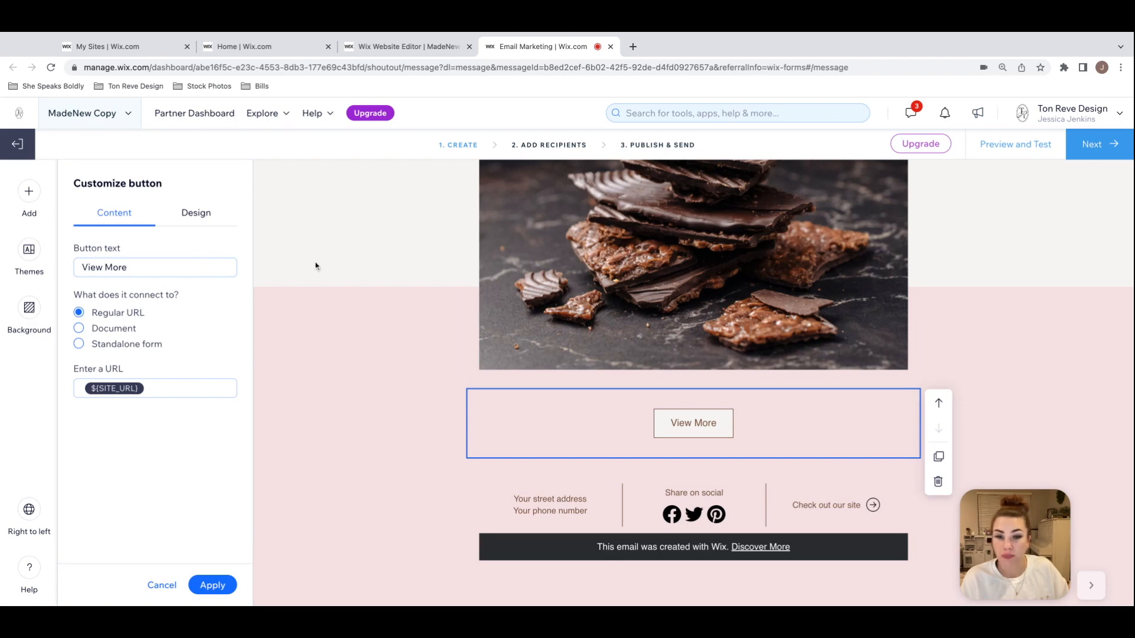
pyautogui.click(152, 270)
pyautogui.press('BackSpace')
pyautogui.press('BackSpace')
pyautogui.press('BackSpace')
pyautogui.press('BackSpace')
pyautogui.press('BackSpace')
pyautogui.press('BackSpace')
pyautogui.press('BackSpace')
pyautogui.press('BackSpace')
pyautogui.press('BackSpace')
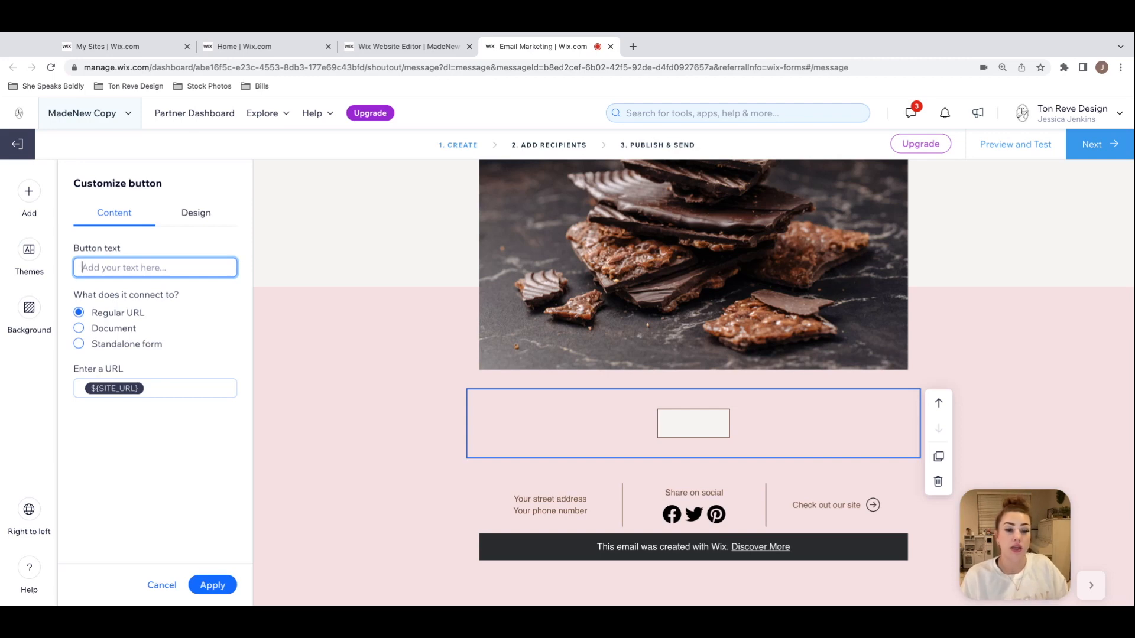
pyautogui.click(396, 48)
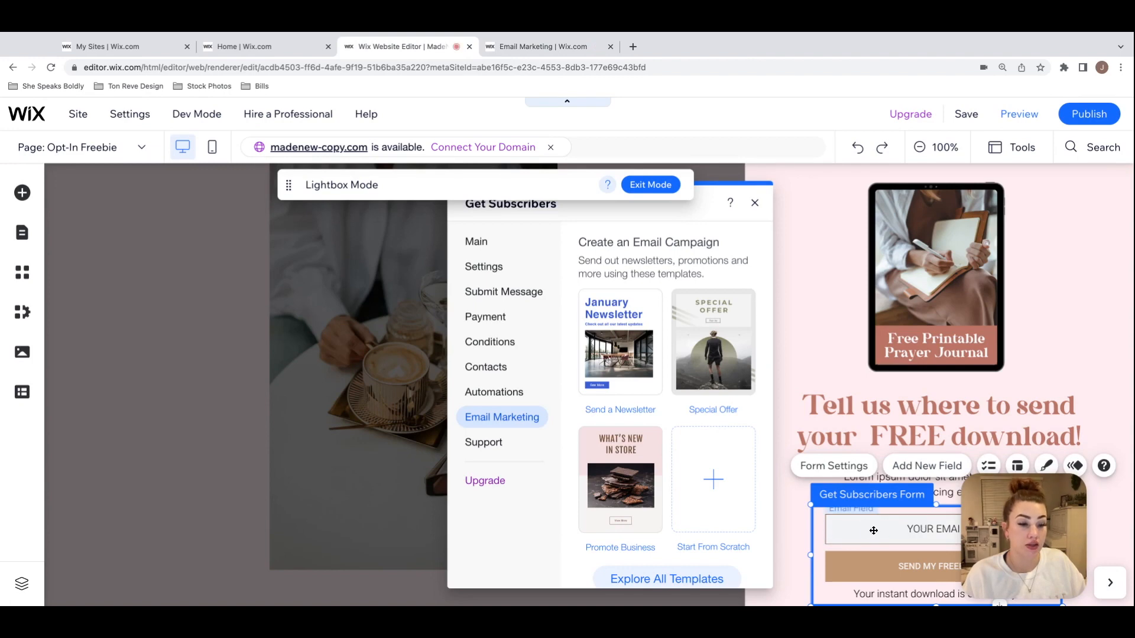
pyautogui.click(542, 46)
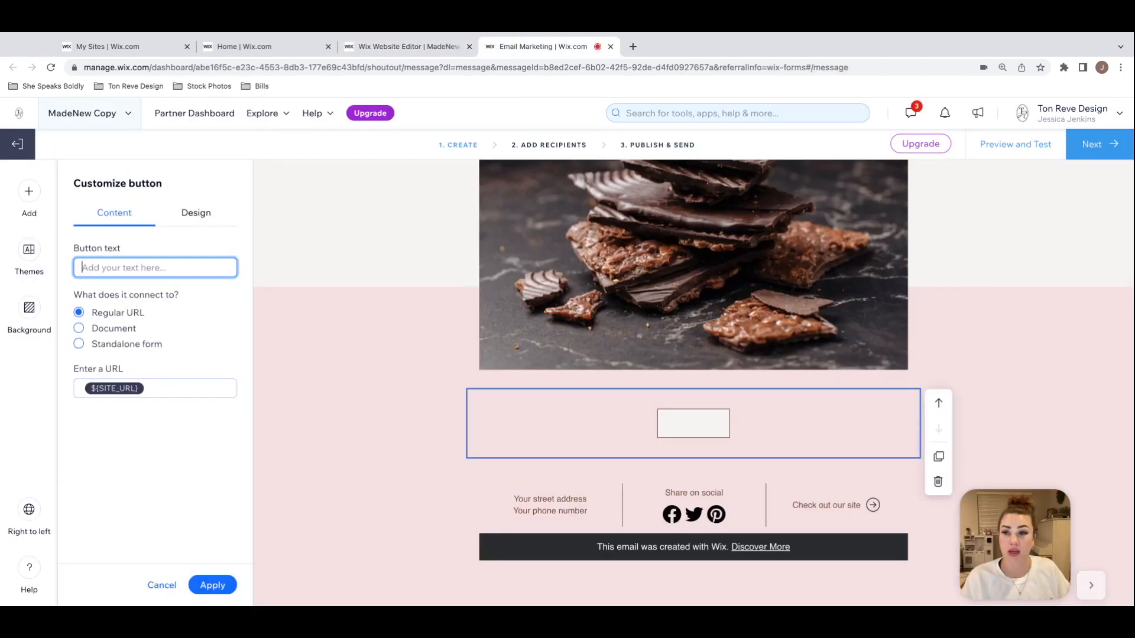
pyautogui.write('DOWNLOAD')
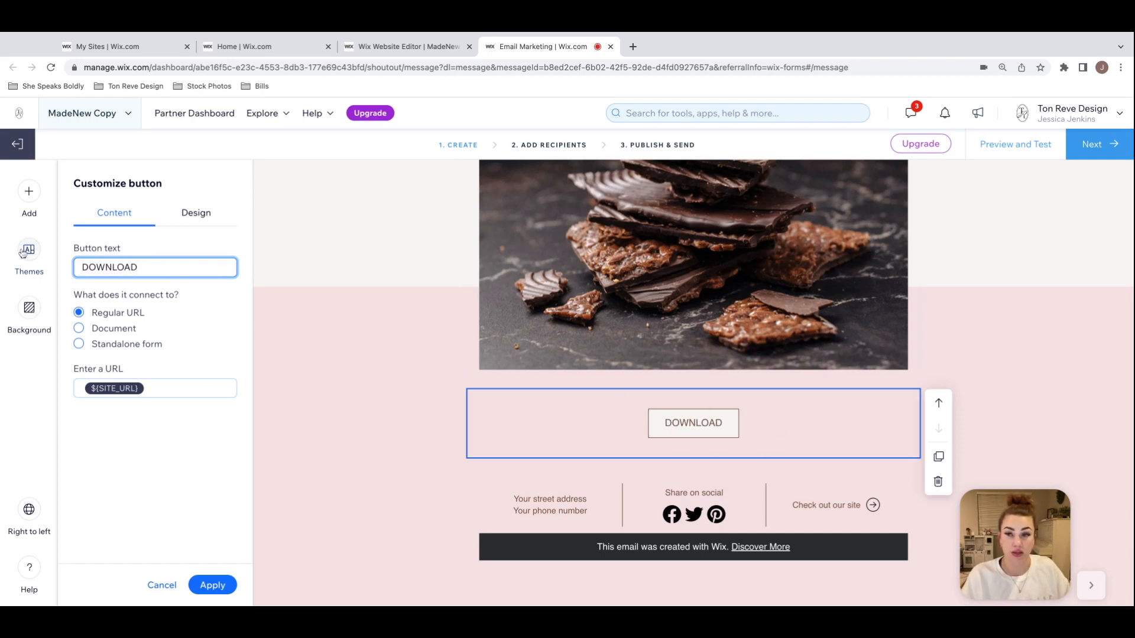
pyautogui.click(81, 267)
pyautogui.write('INSTANT')
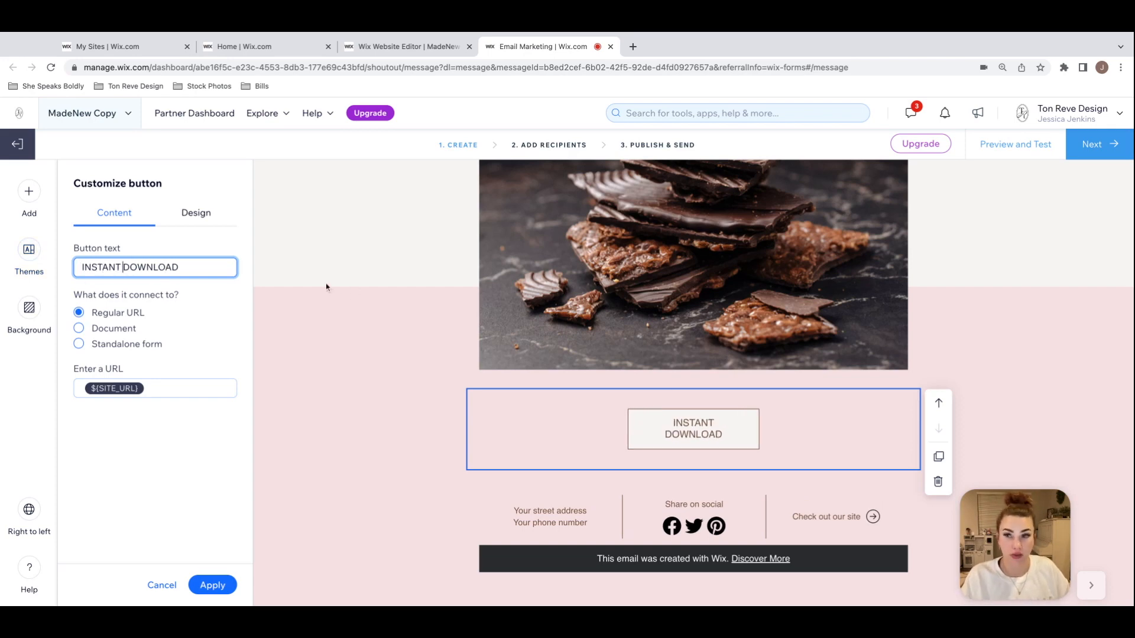
pyautogui.click(185, 267)
pyautogui.write('!')
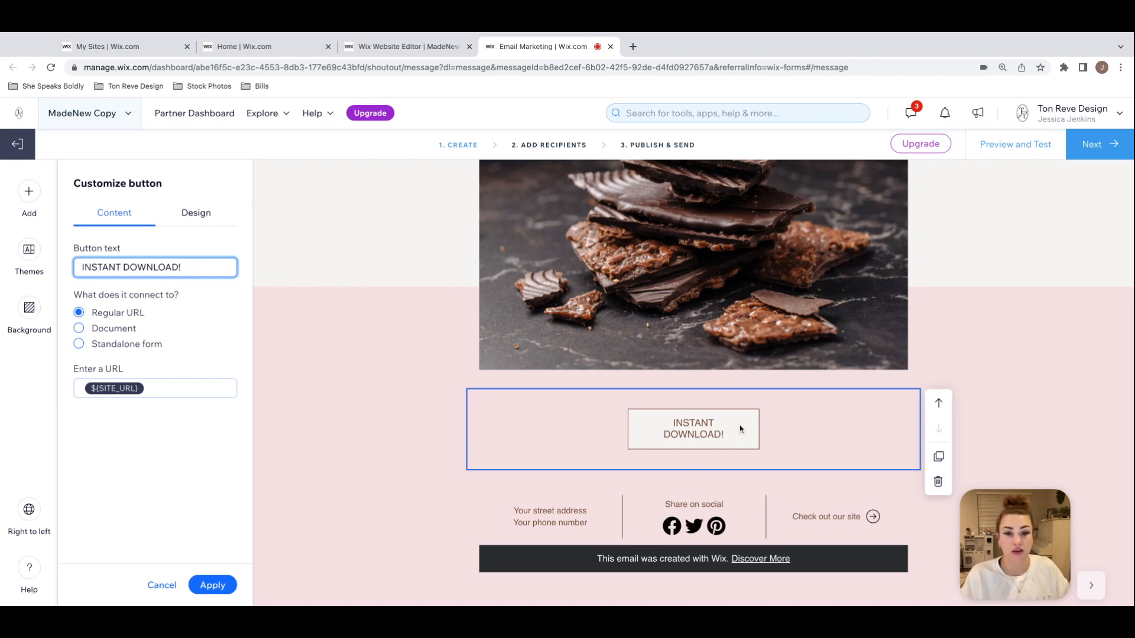
pyautogui.click(80, 330)
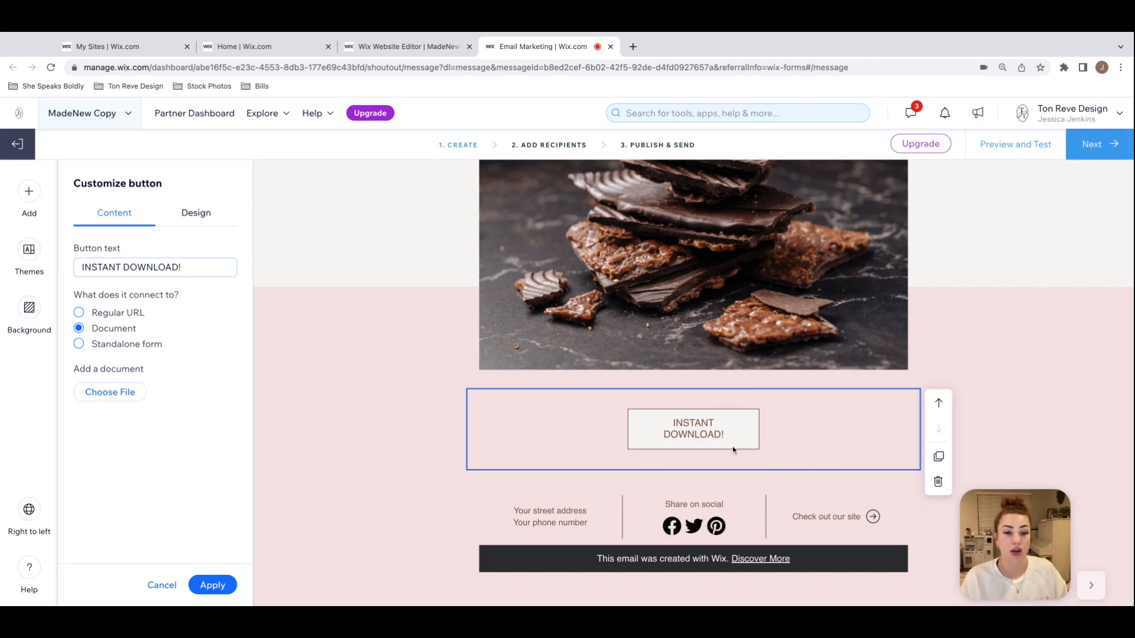
# Step: Close the email campaign and the subscriber form settings, and exit lightbox mode to return to the home page
pyautogui.click(611, 48)
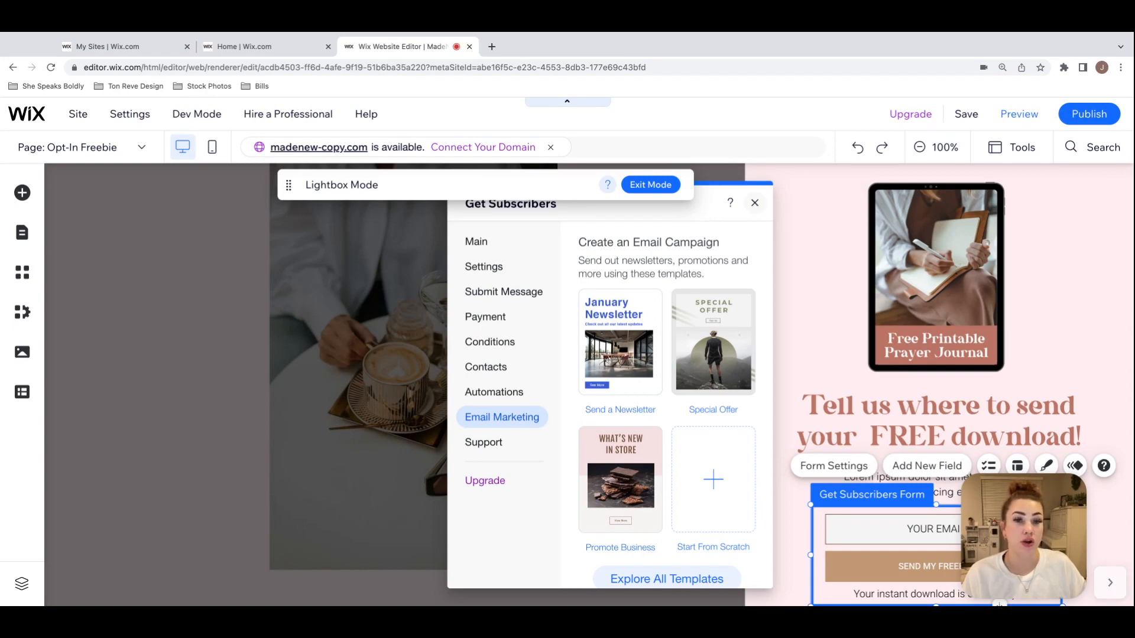
pyautogui.click(755, 203)
pyautogui.click(650, 185)
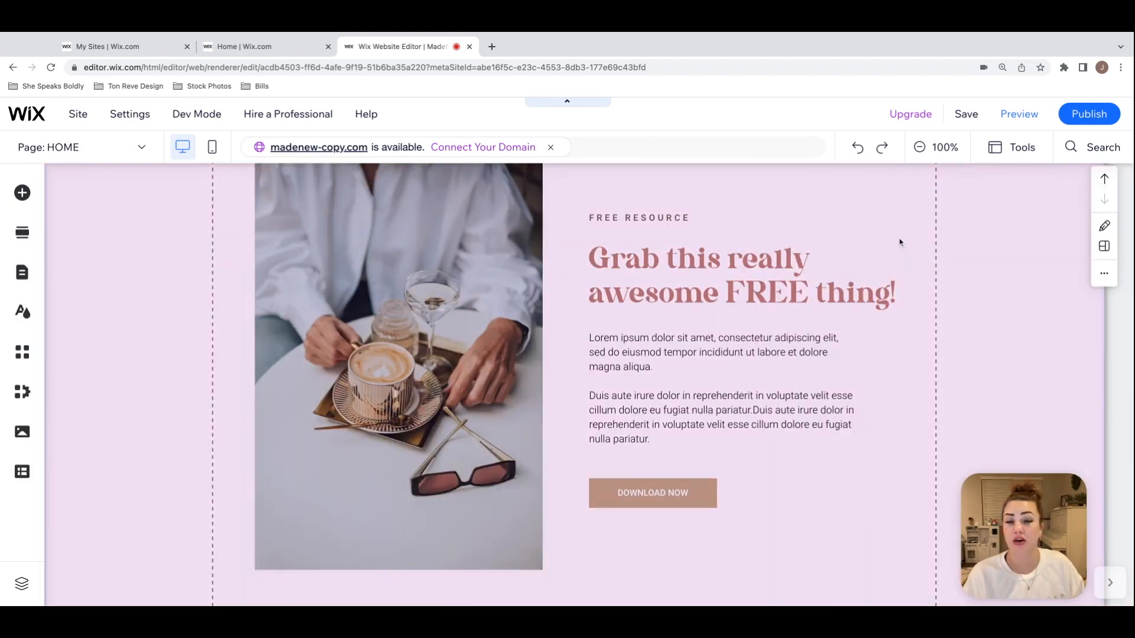
# Step: Narrow the text box of the "Grab this really awesome FREE thing!" heading to fit closely around its two lines
pyautogui.click(1001, 243)
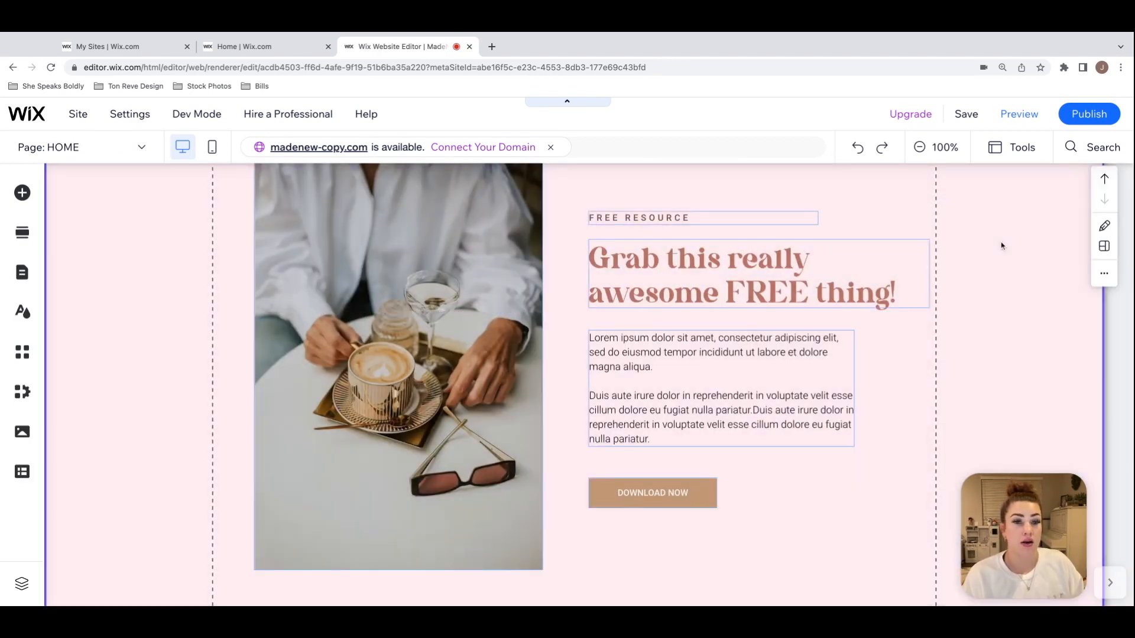
pyautogui.scroll(3, 1001, 243)
pyautogui.scroll(-3, 1001, 243)
pyautogui.scroll(1, 655, 273)
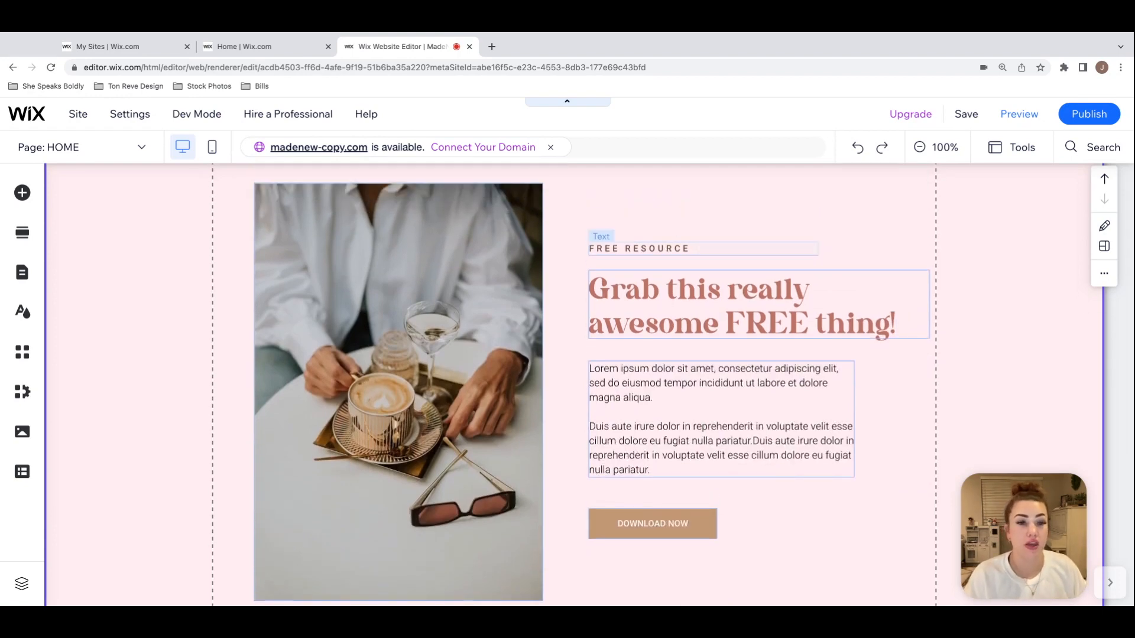
pyautogui.click(913, 313)
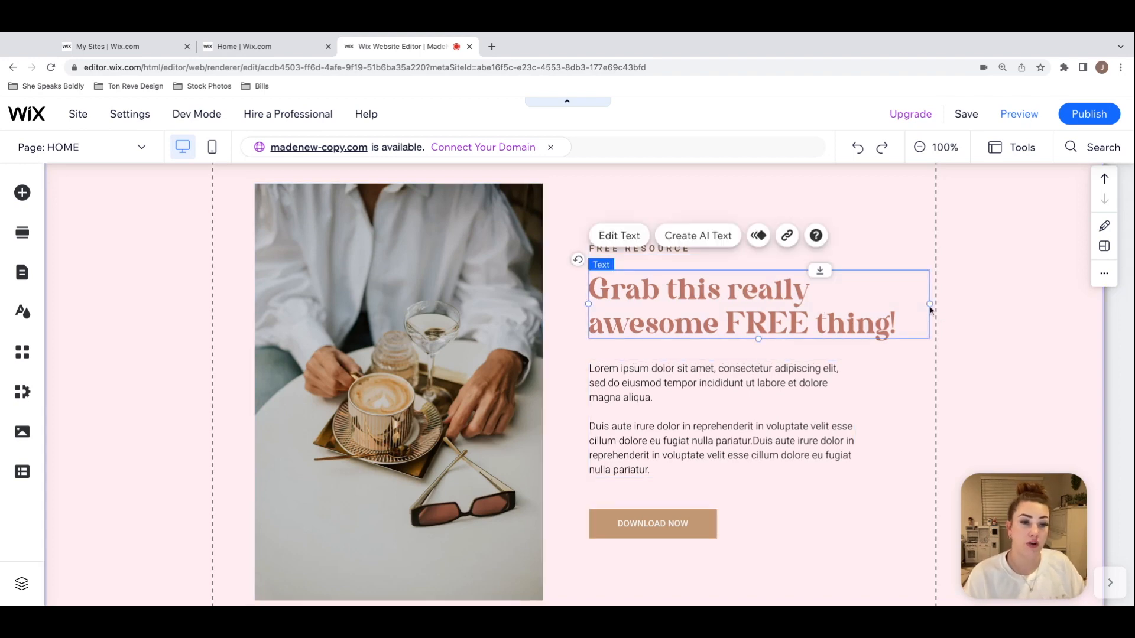
pyautogui.moveTo(929, 303); pyautogui.dragTo(929, 312)
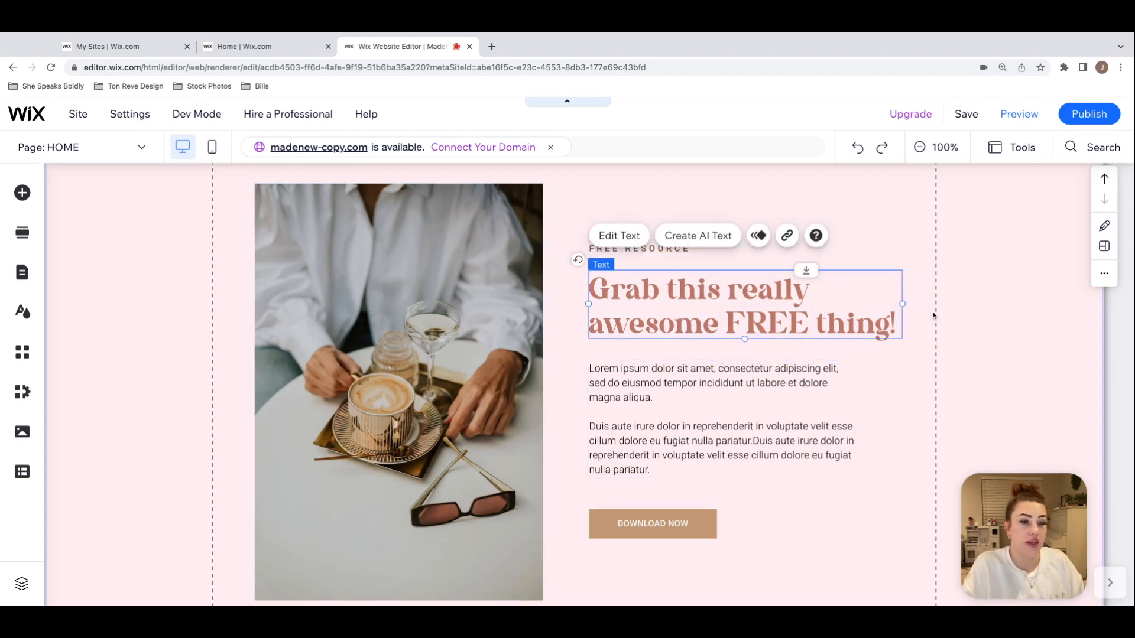
pyautogui.click(931, 314)
pyautogui.click(661, 327)
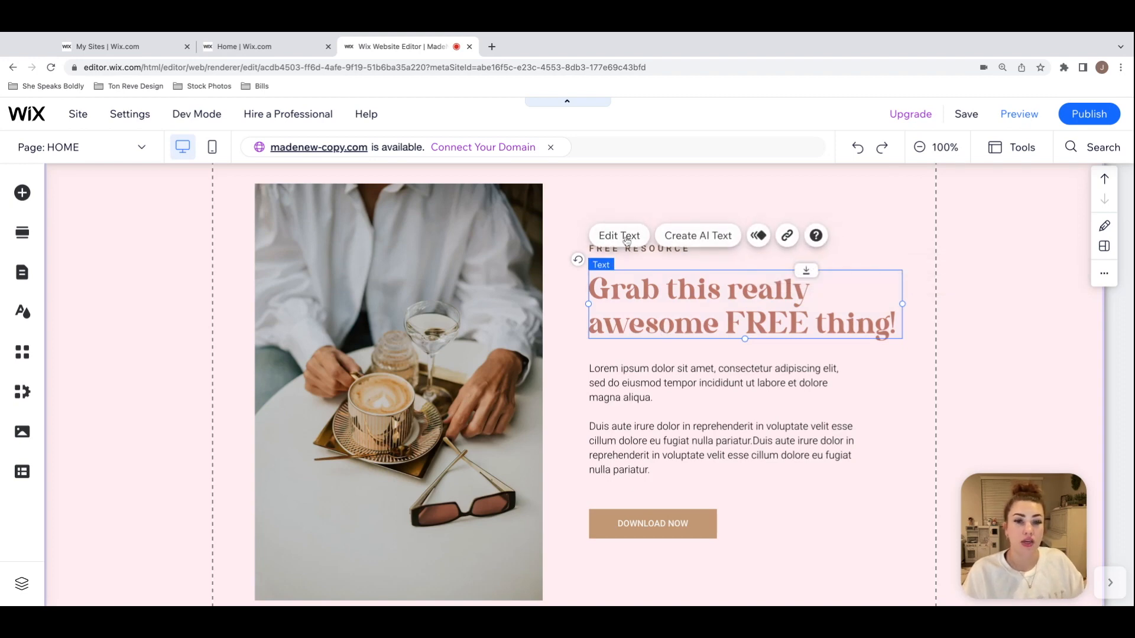
pyautogui.click(145, 242)
# Step: Change the "FREE RESOURCE" label above the freebie heading to "FEATURED BLOG POST"
pyautogui.scroll(3, 145, 242)
pyautogui.scroll(-3, 144, 243)
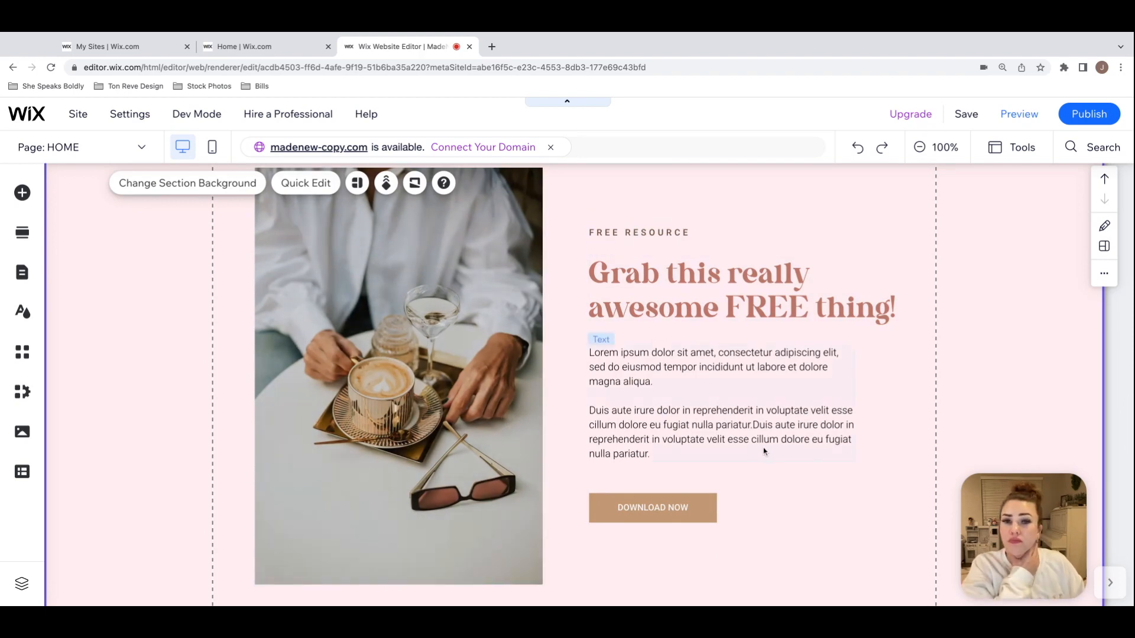
pyautogui.click(693, 241)
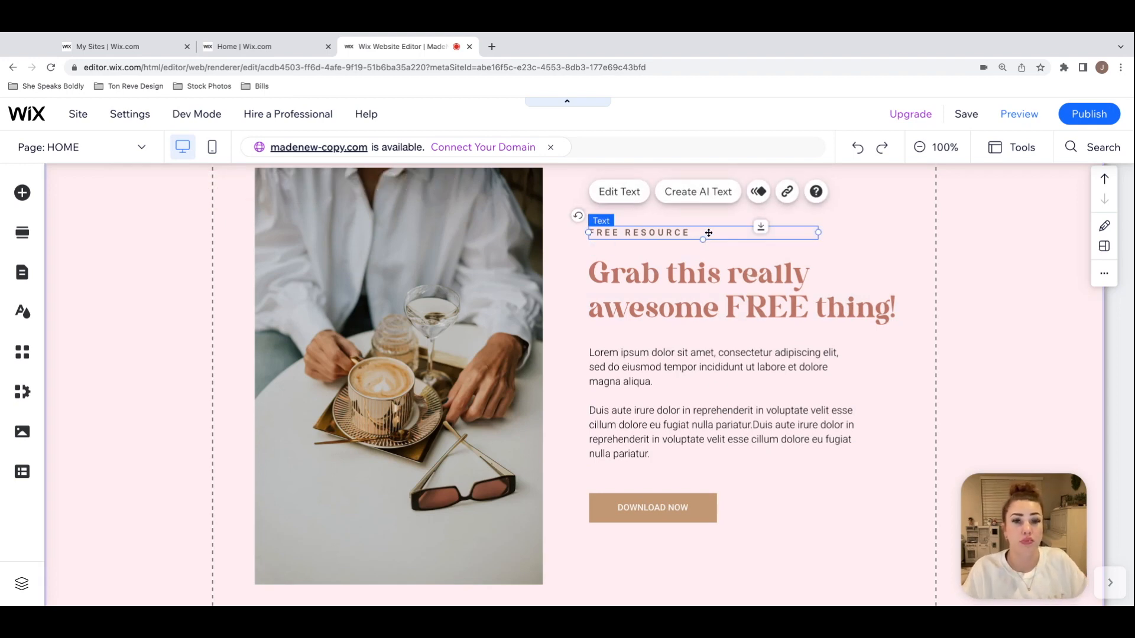
pyautogui.doubleClick(709, 233)
pyautogui.write('FEA')
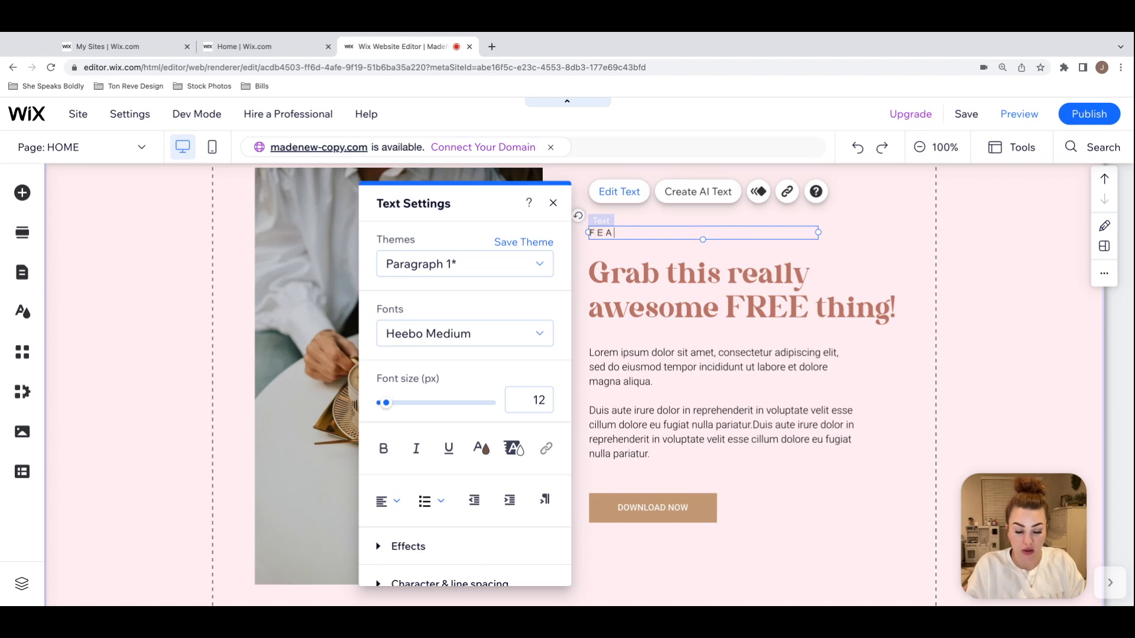
pyautogui.write('TURED BLOG POST')
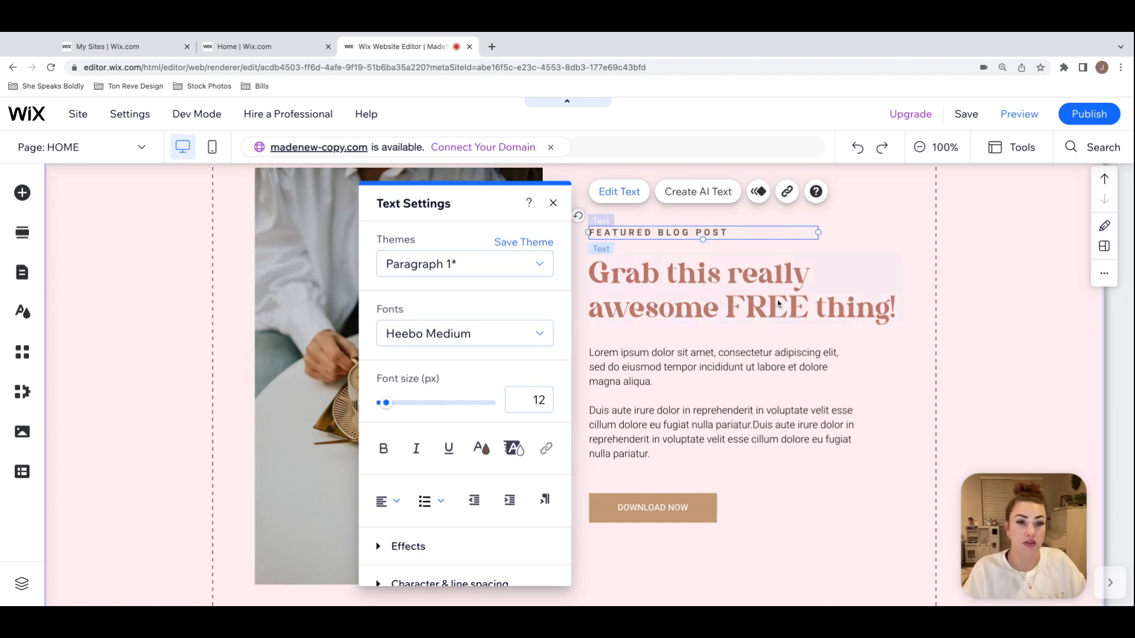
pyautogui.click(683, 304)
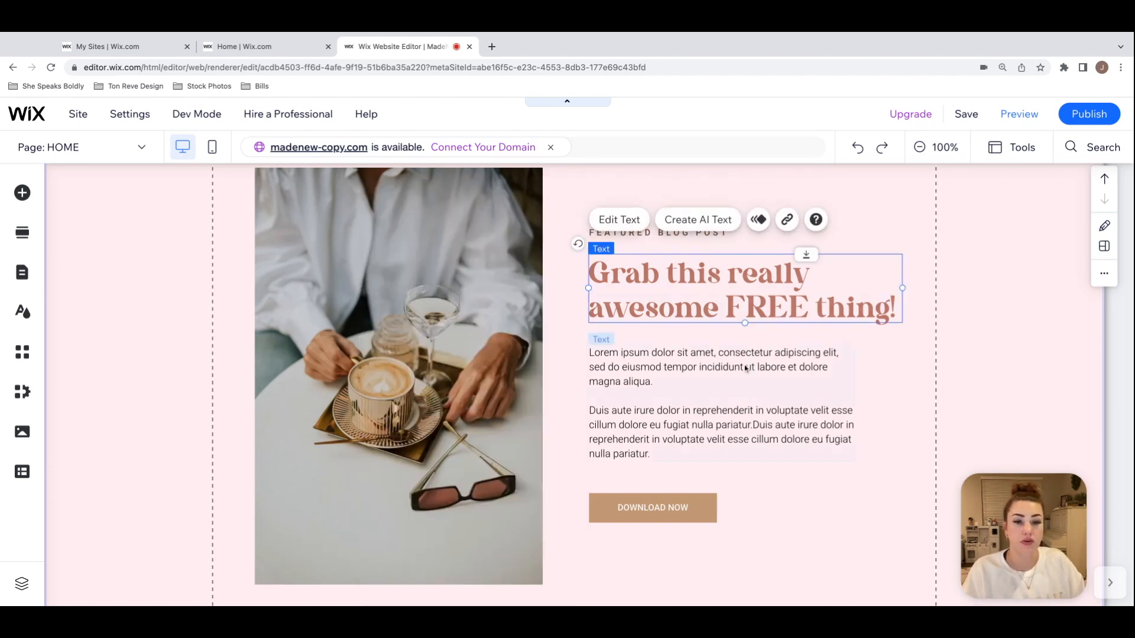
pyautogui.click(930, 354)
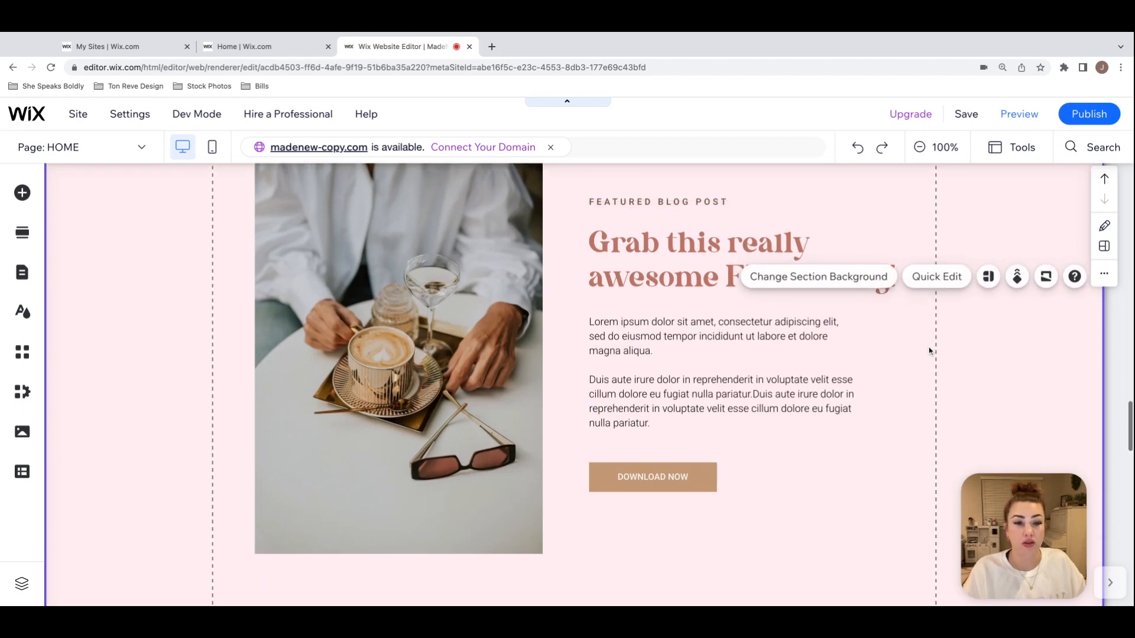
# Step: Look over the Discover More section and examine the "Join the family" strip with its Get Subscribers form
pyautogui.scroll(-4, 929, 352)
pyautogui.scroll(-5, 930, 352)
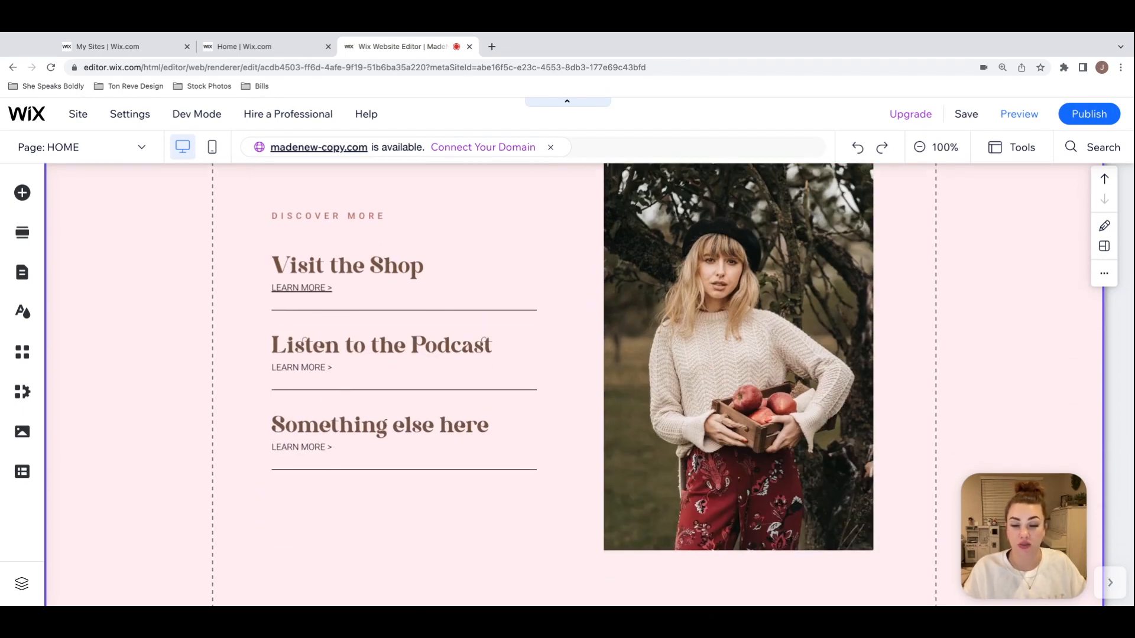
pyautogui.scroll(-6, 930, 351)
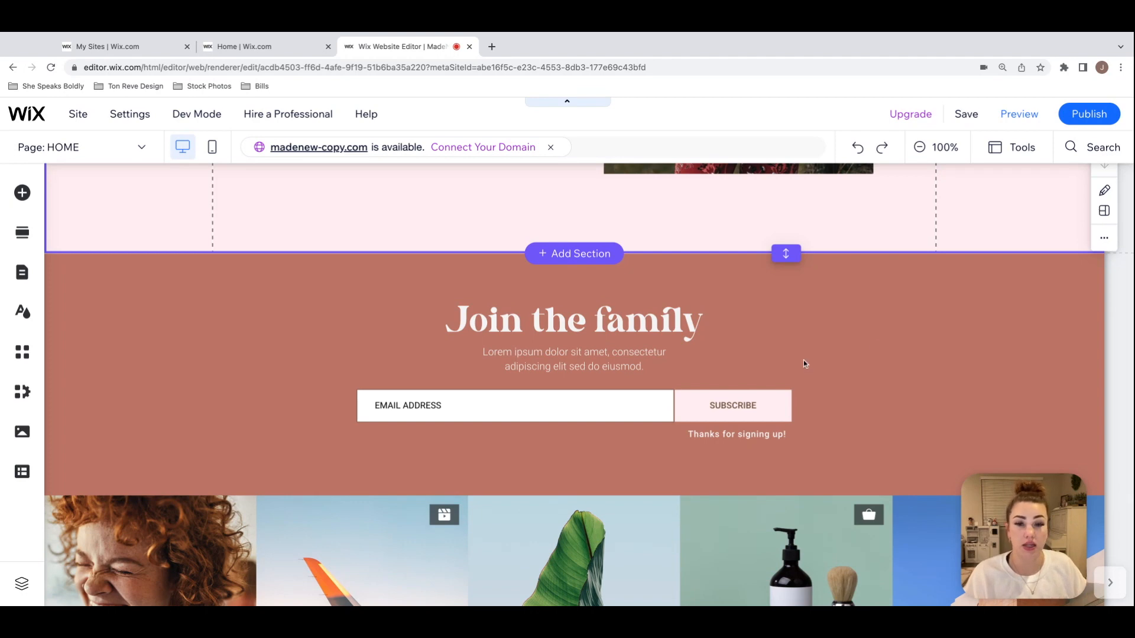
pyautogui.click(878, 348)
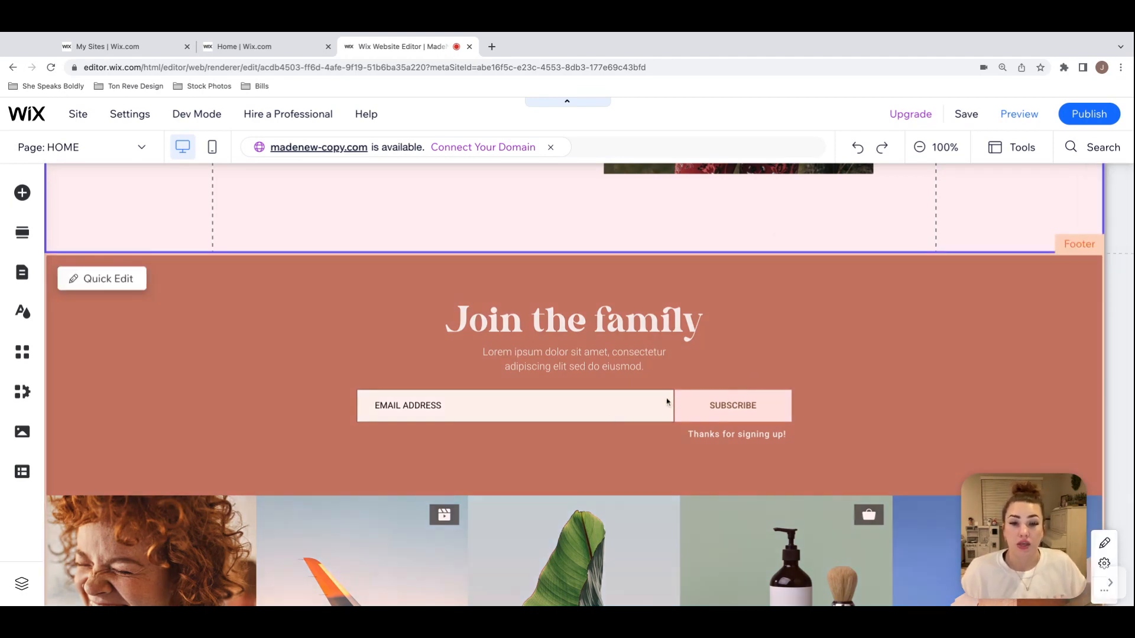
pyautogui.click(843, 347)
pyautogui.click(857, 342)
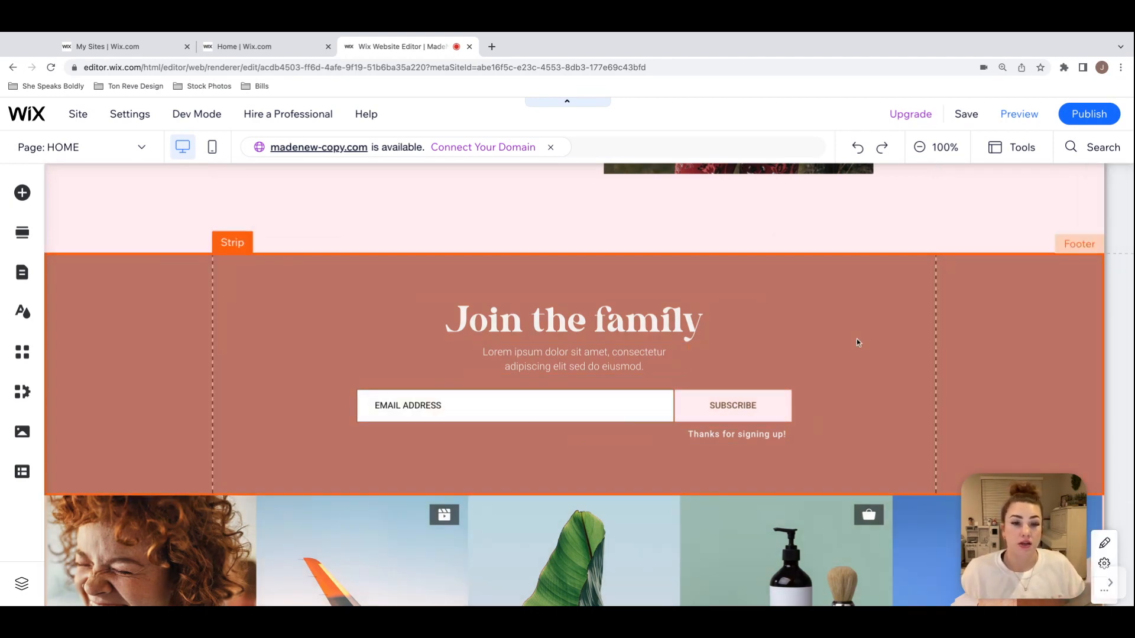
pyautogui.click(575, 419)
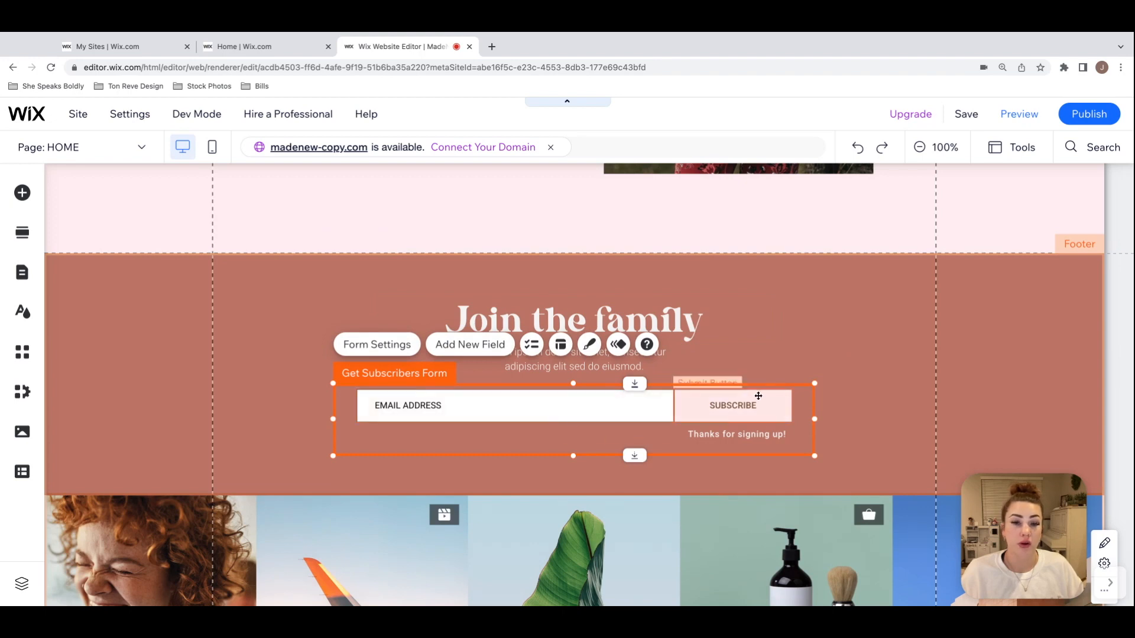
pyautogui.click(838, 337)
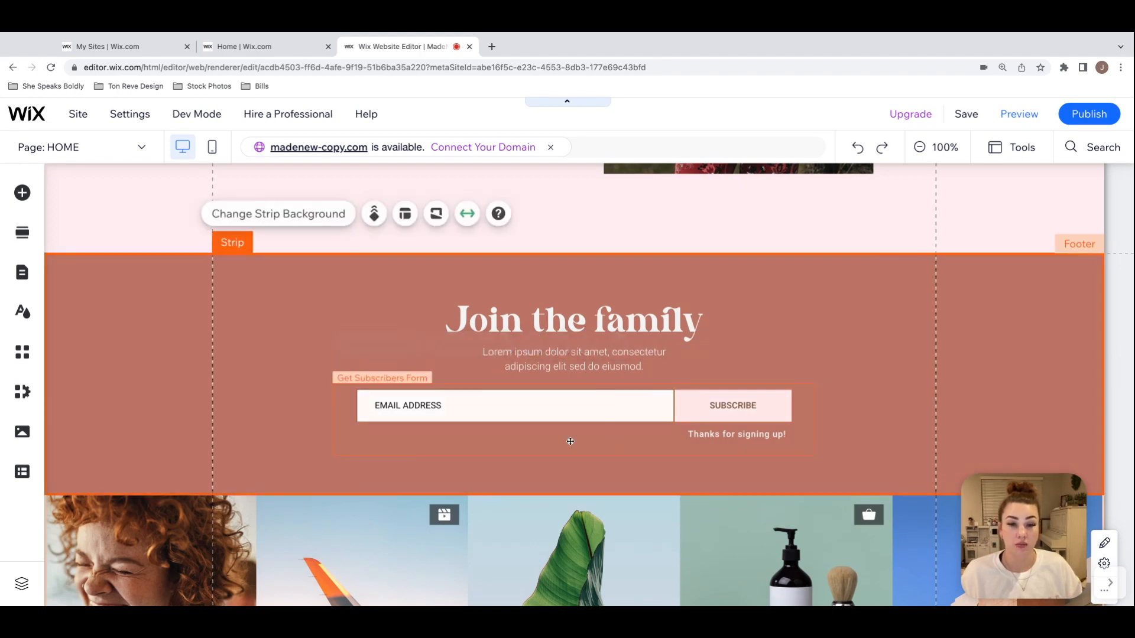
pyautogui.click(434, 441)
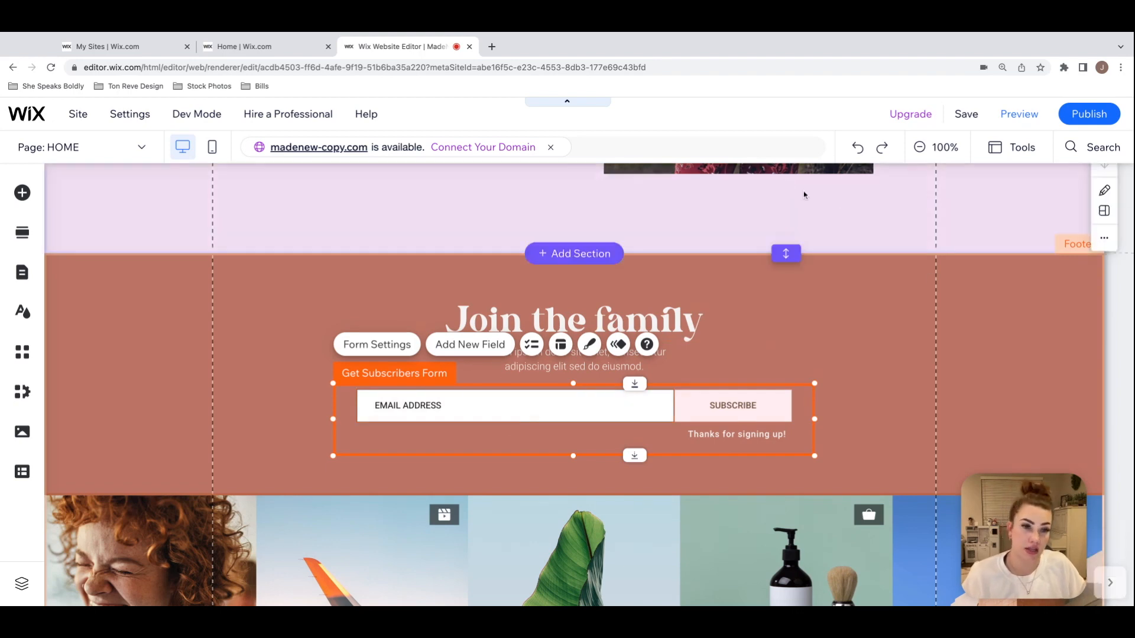
pyautogui.click(907, 241)
pyautogui.scroll(-5, 907, 237)
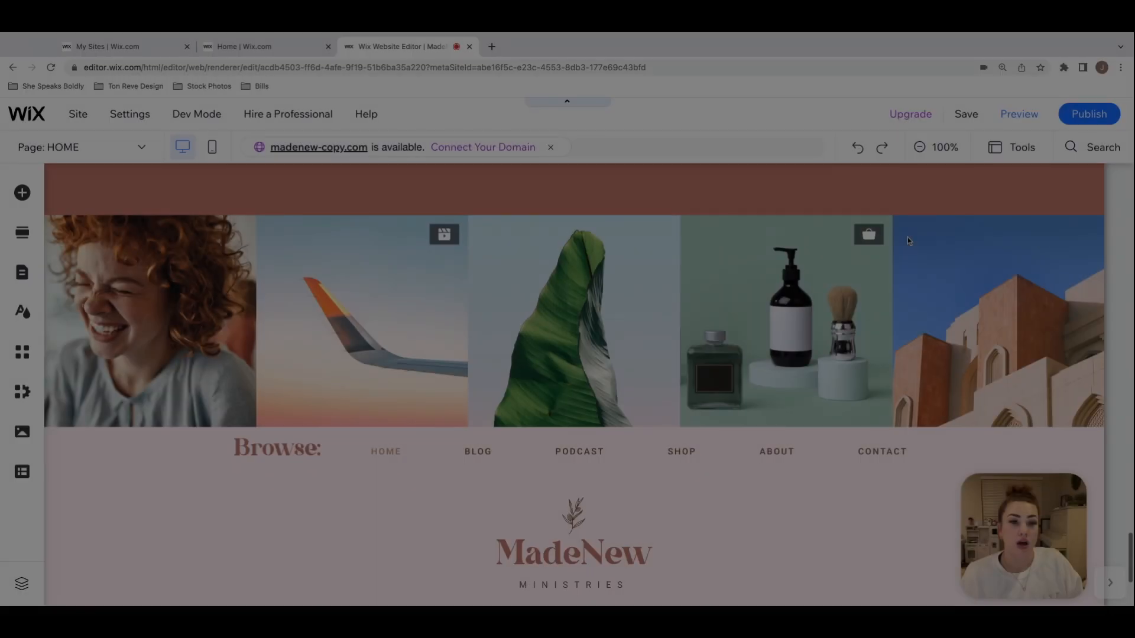
# Step: Examine the footer's Instagram feed, Browse menu group, MadeNew logo text and leaf vector art
pyautogui.scroll(1, 573, 384)
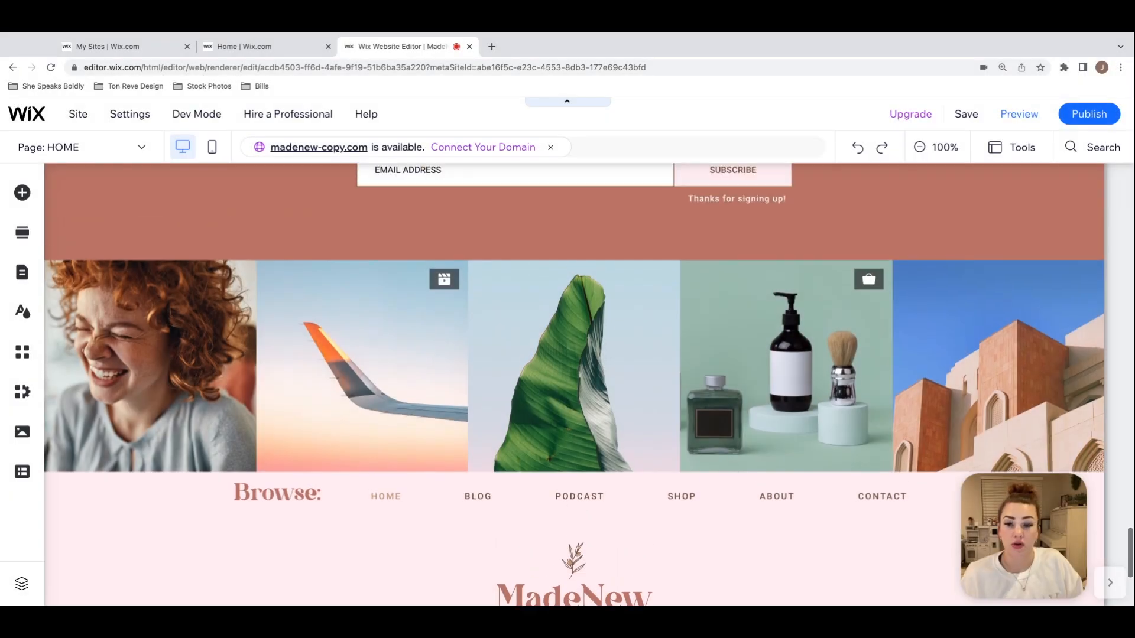
pyautogui.scroll(-4, 573, 384)
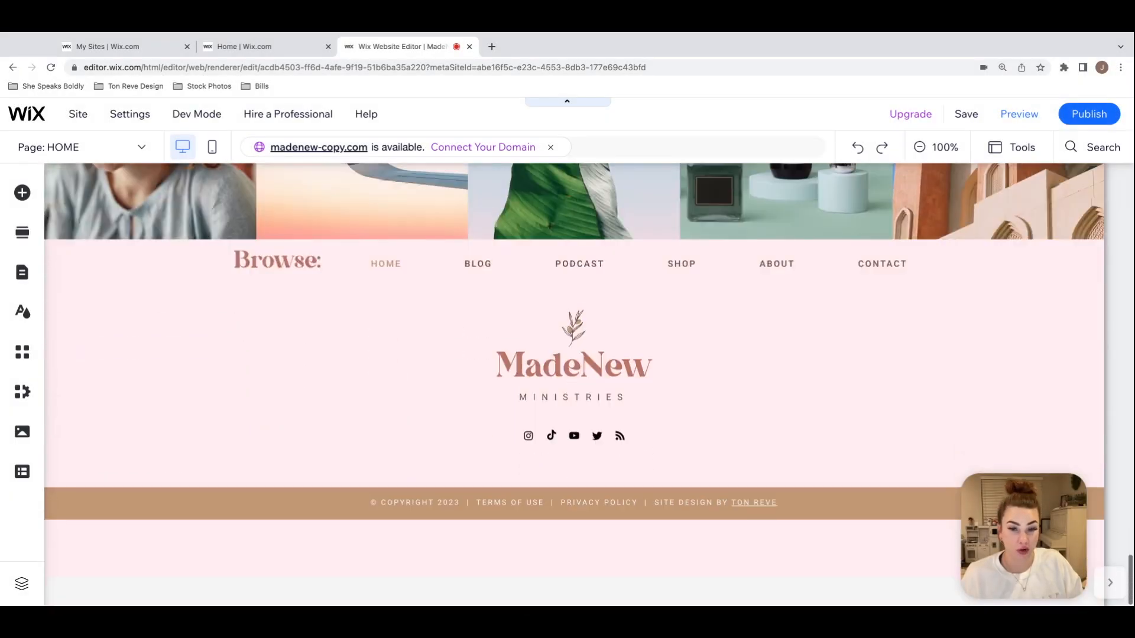
pyautogui.scroll(4, 573, 385)
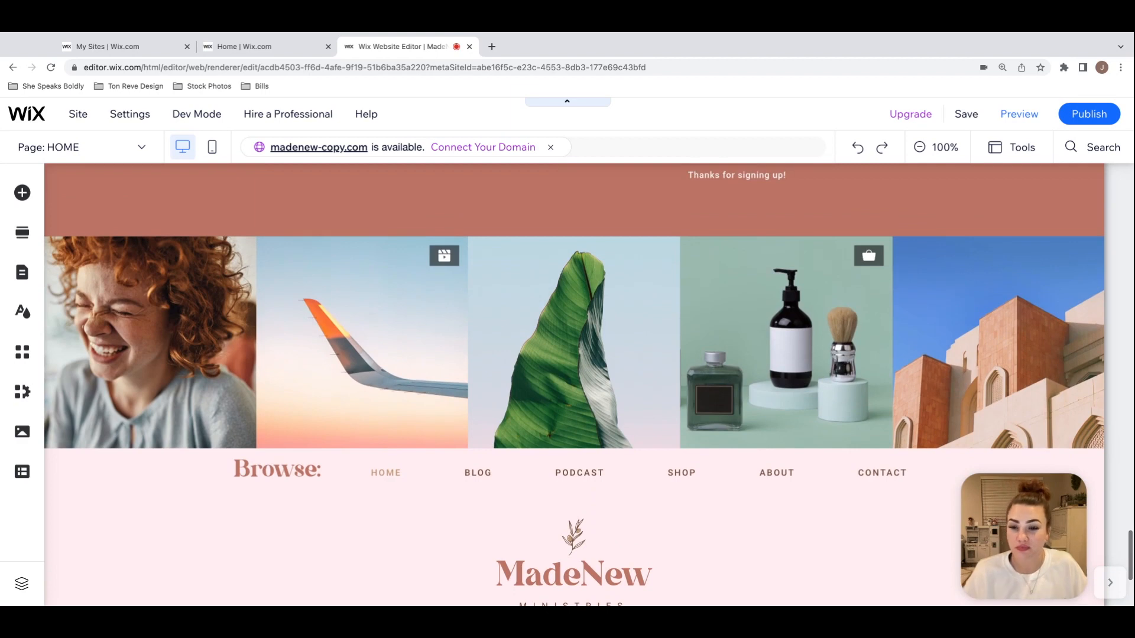
pyautogui.scroll(-1, 574, 384)
pyautogui.click(591, 435)
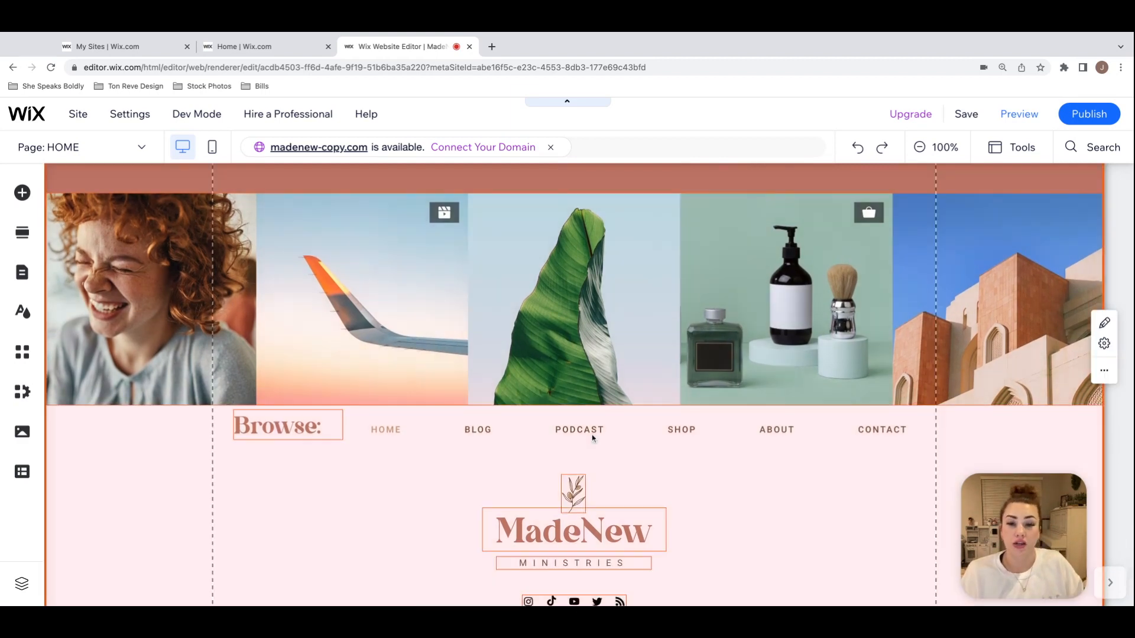
pyautogui.click(636, 432)
pyautogui.scroll(-2, 637, 429)
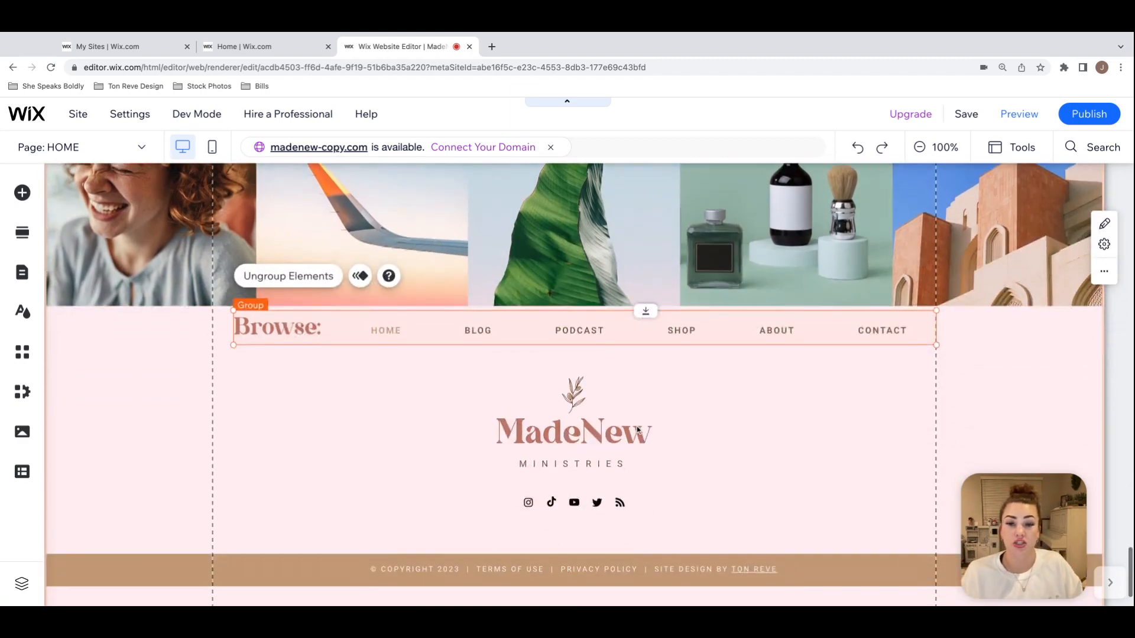
pyautogui.click(573, 435)
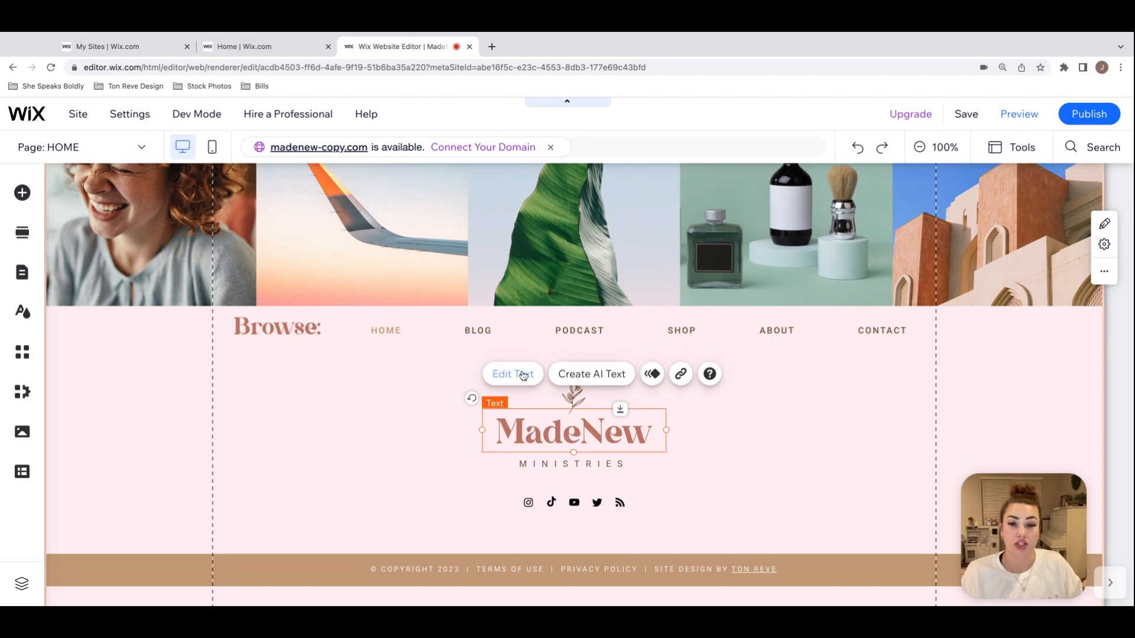
pyautogui.click(337, 333)
pyautogui.click(659, 438)
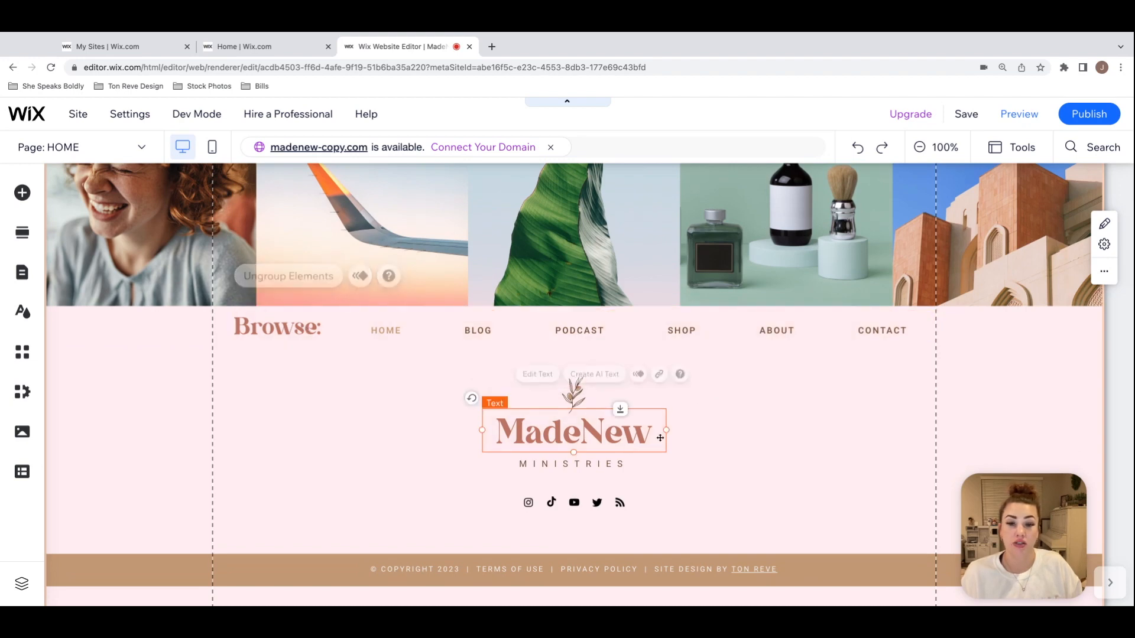
pyautogui.click(573, 395)
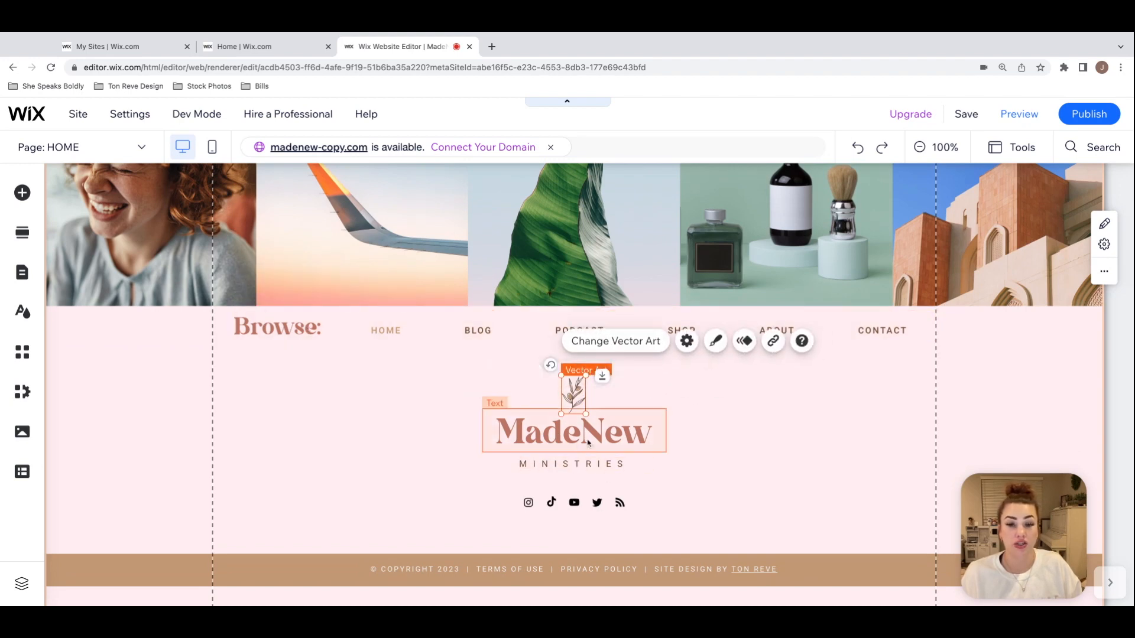
pyautogui.scroll(1, 667, 405)
pyautogui.scroll(-3, 667, 407)
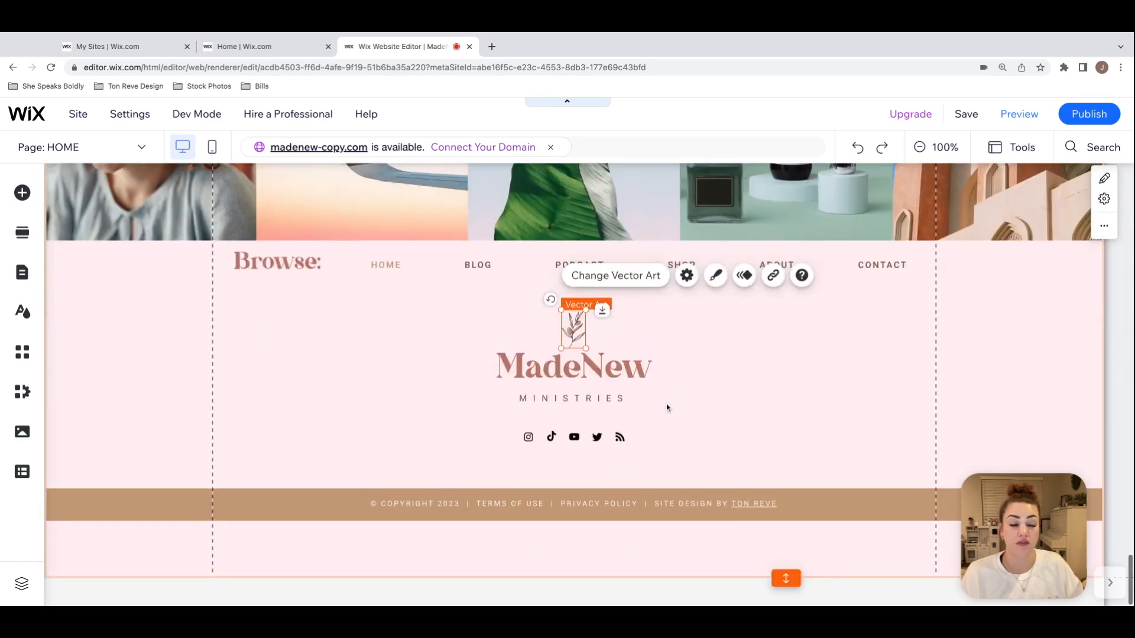
# Step: Shorten the footer to remove most of the empty space below the copyright strip, and check the copyright text element
pyautogui.click(768, 566)
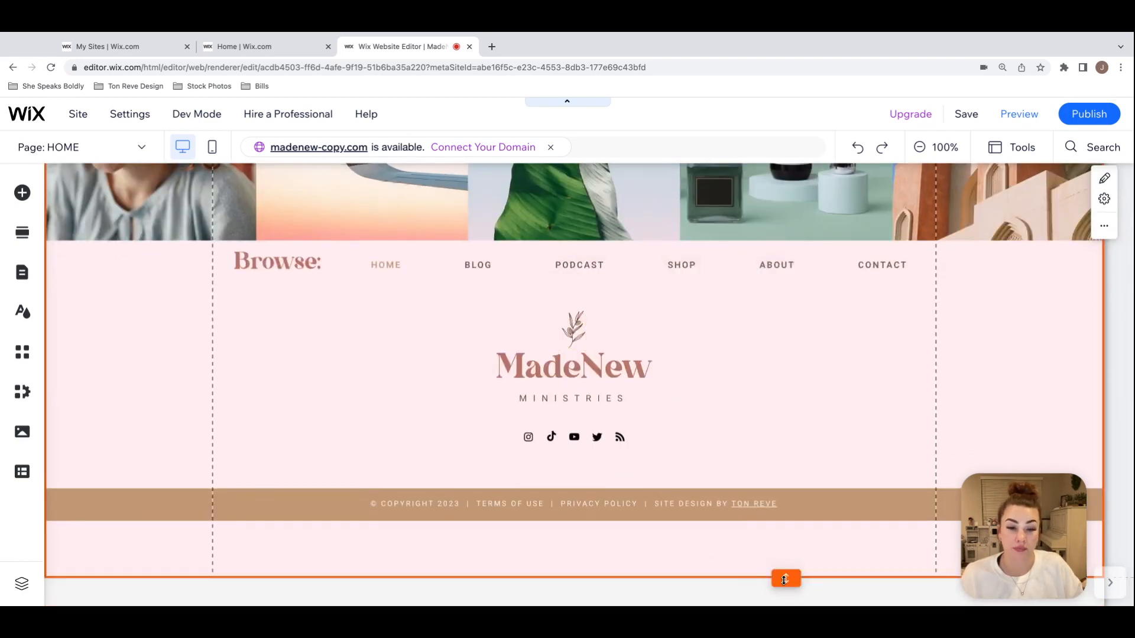
pyautogui.scroll(1, 792, 528)
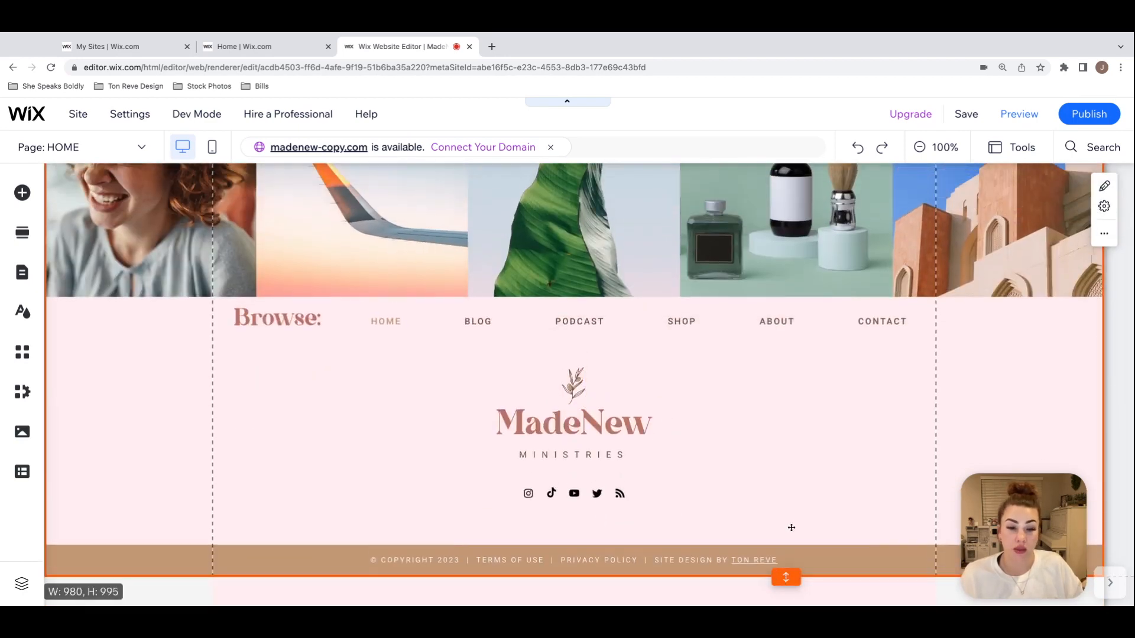
pyautogui.click(678, 559)
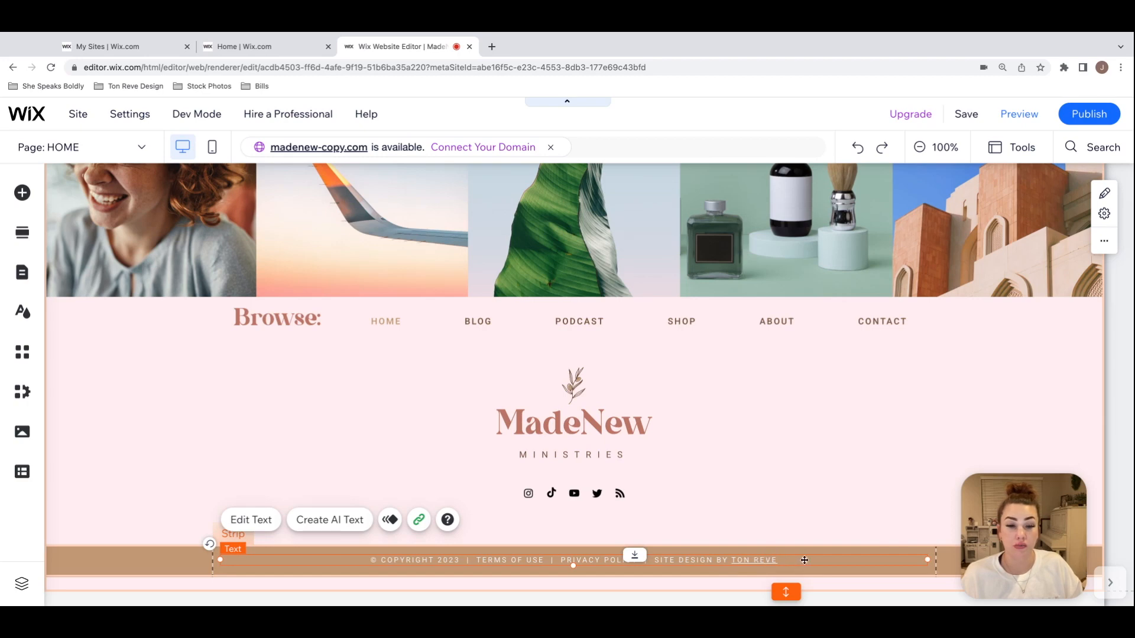
pyautogui.click(815, 527)
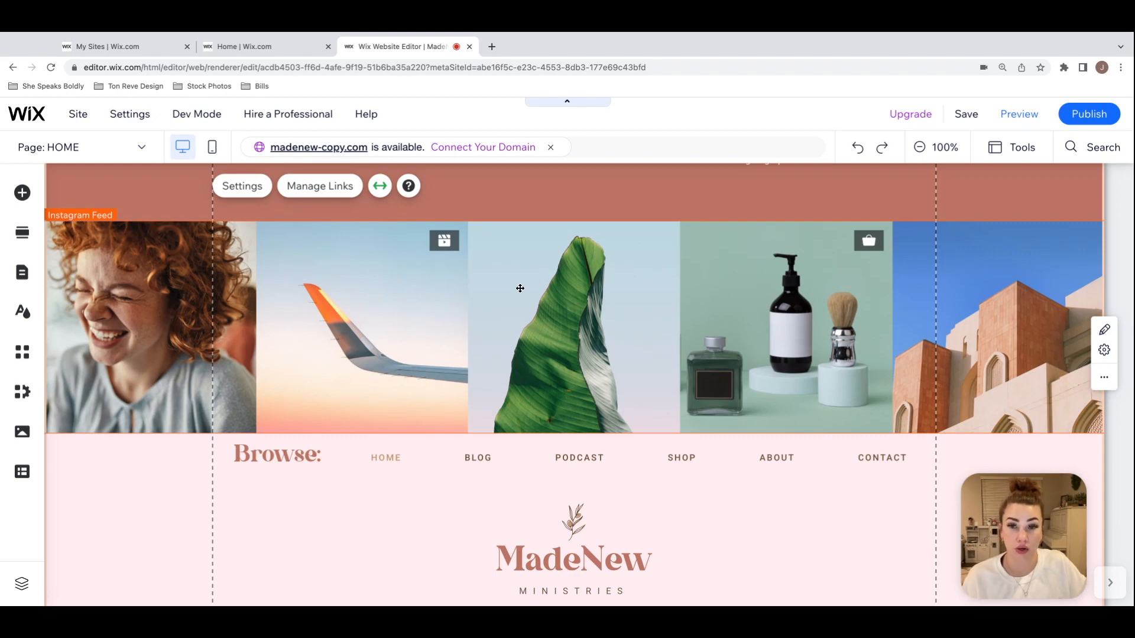
# Step: Open the footer's Instagram Feed settings and review the options for connecting a business or personal account
pyautogui.scroll(1, 539, 299)
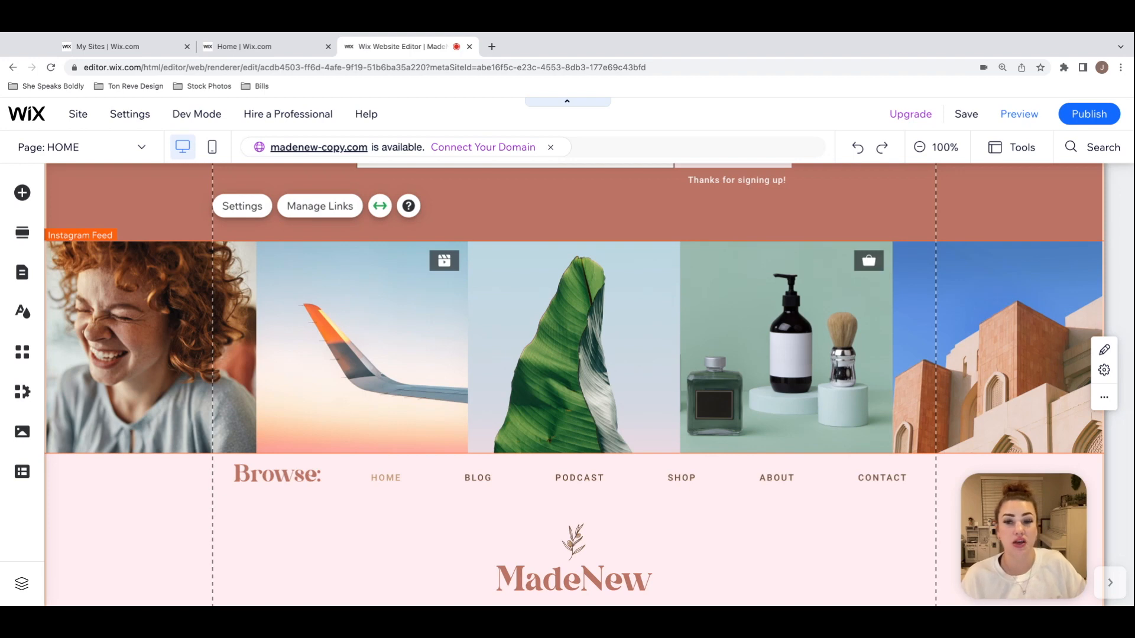
pyautogui.click(253, 208)
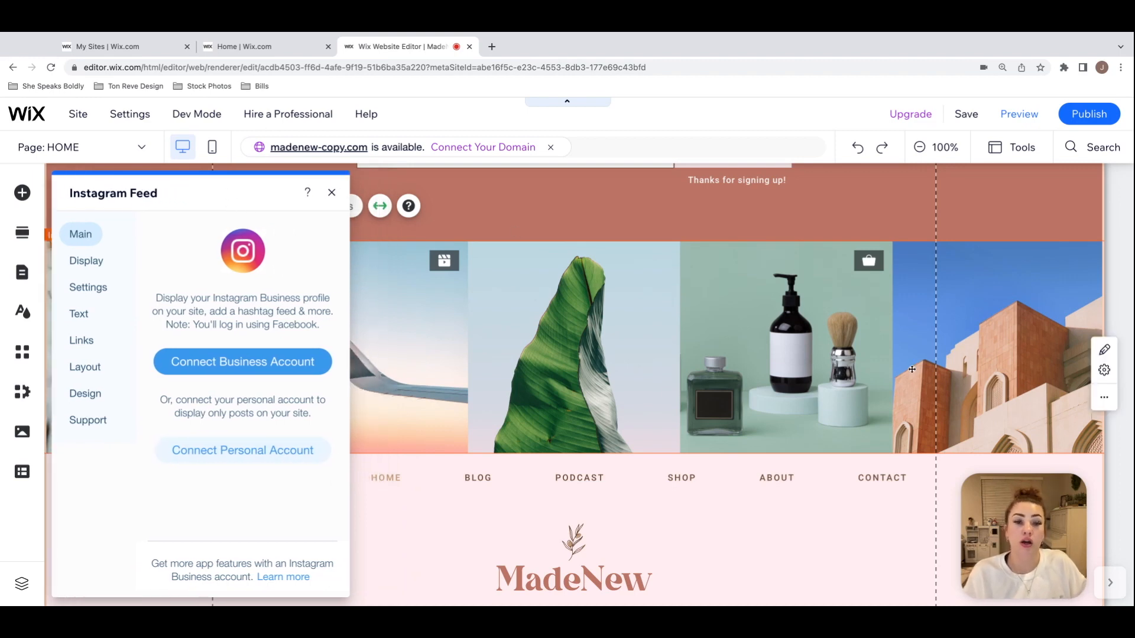
pyautogui.moveTo(225, 197); pyautogui.dragTo(263, 267)
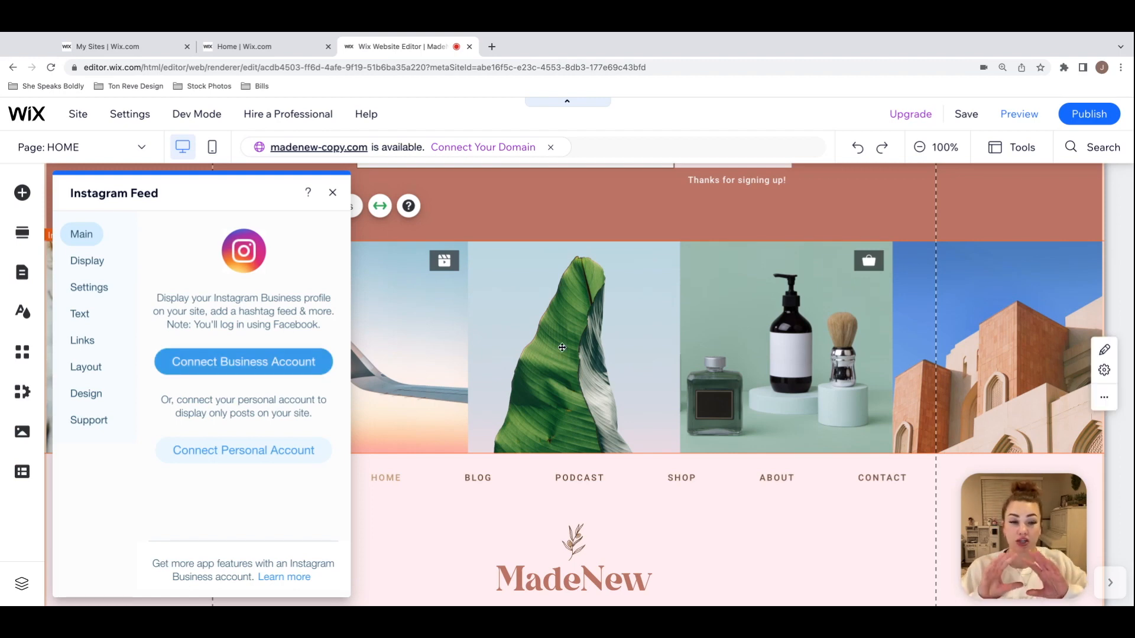
# Step: Check the business and personal account connection options for the Instagram feed and close its settings
pyautogui.click(299, 367)
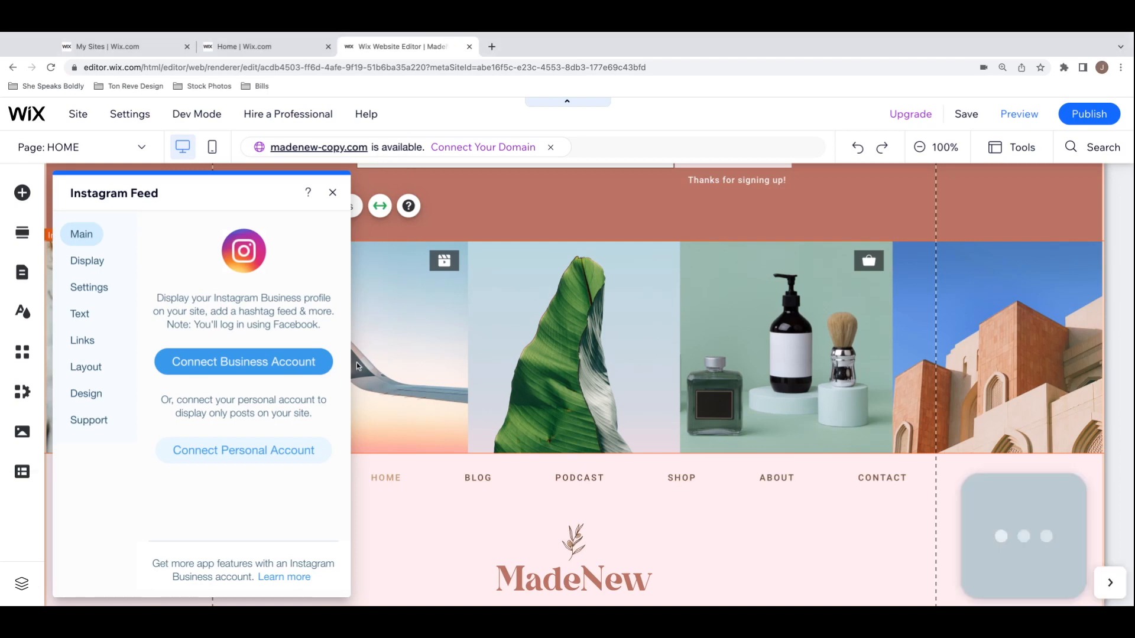
pyautogui.click(281, 452)
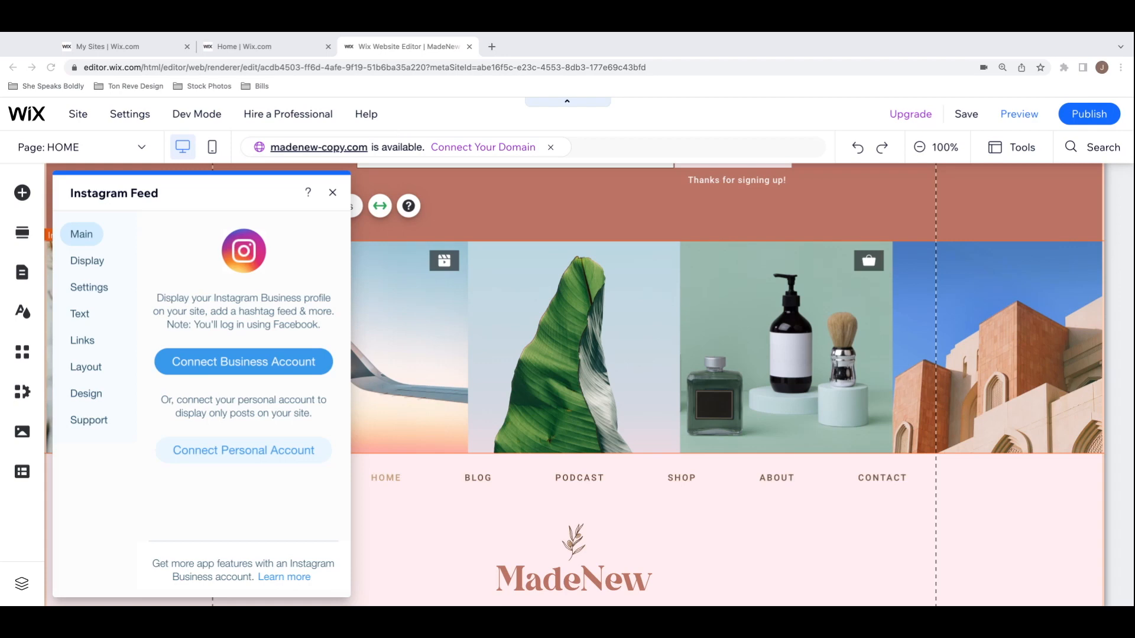
pyautogui.click(333, 193)
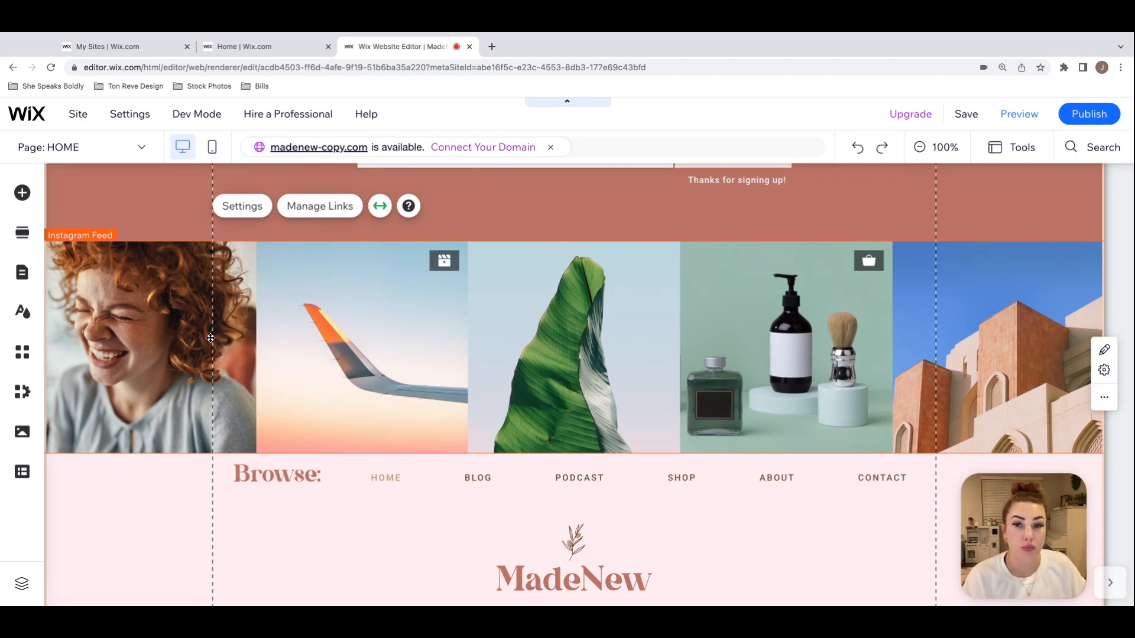
# Step: Delete the Instagram Feed from the top of the footer
pyautogui.click(573, 223)
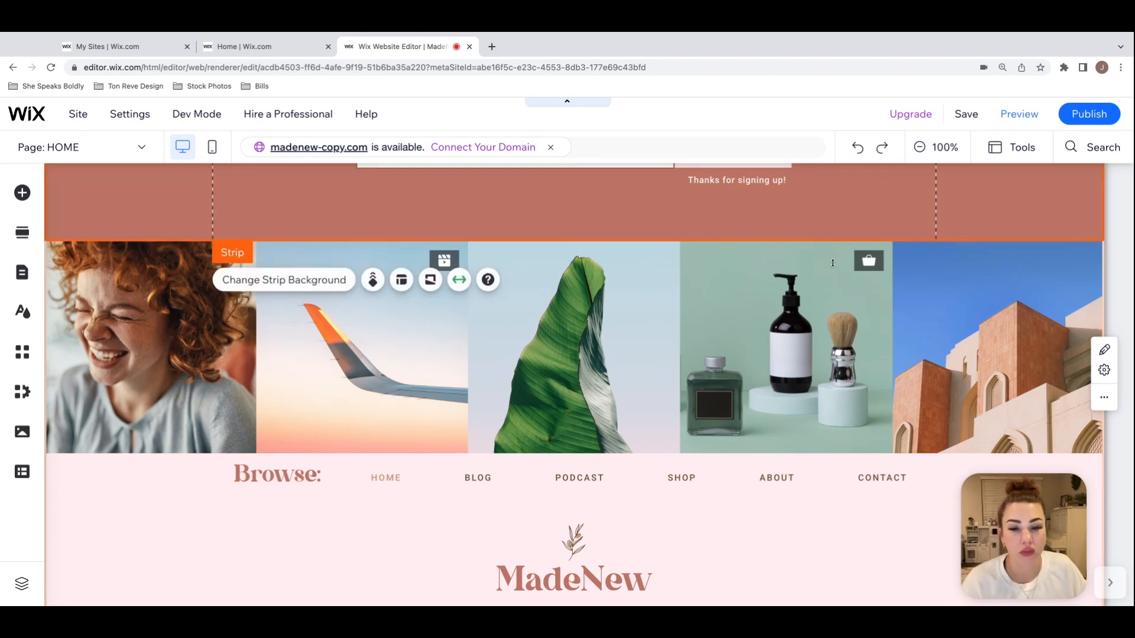
pyautogui.scroll(-3, 934, 265)
pyautogui.scroll(4, 935, 265)
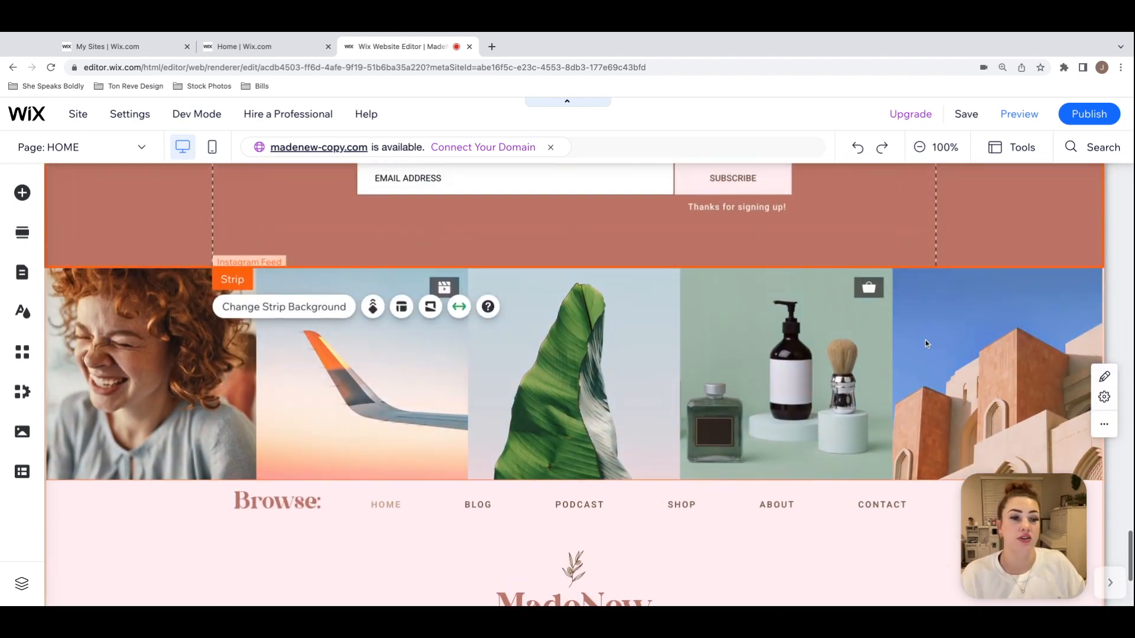
pyautogui.click(958, 324)
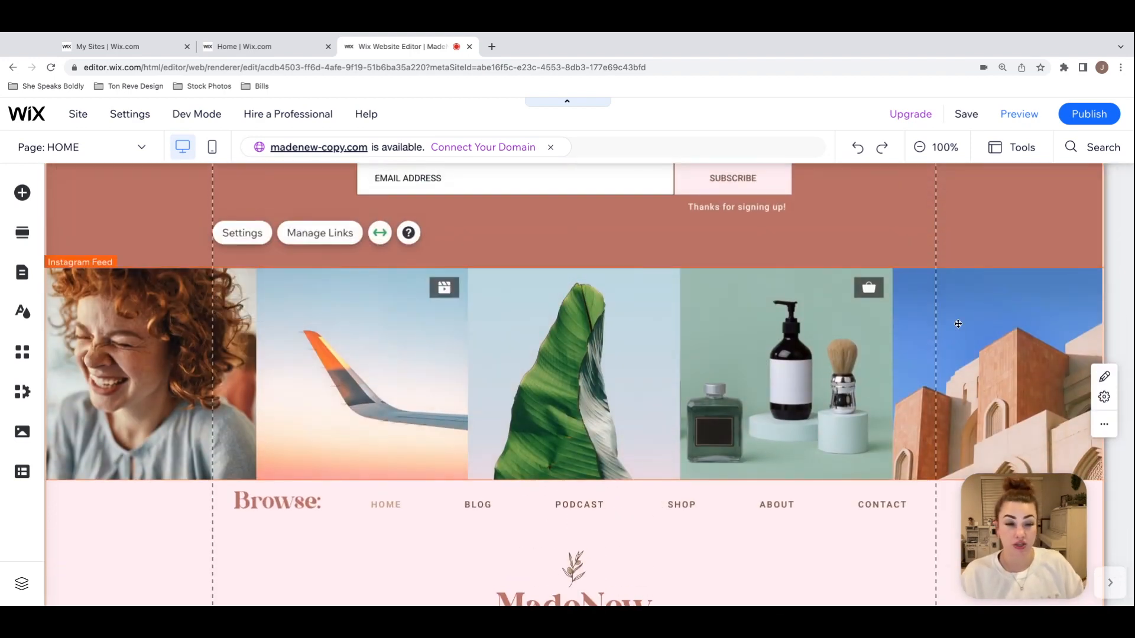
pyautogui.press('Delete')
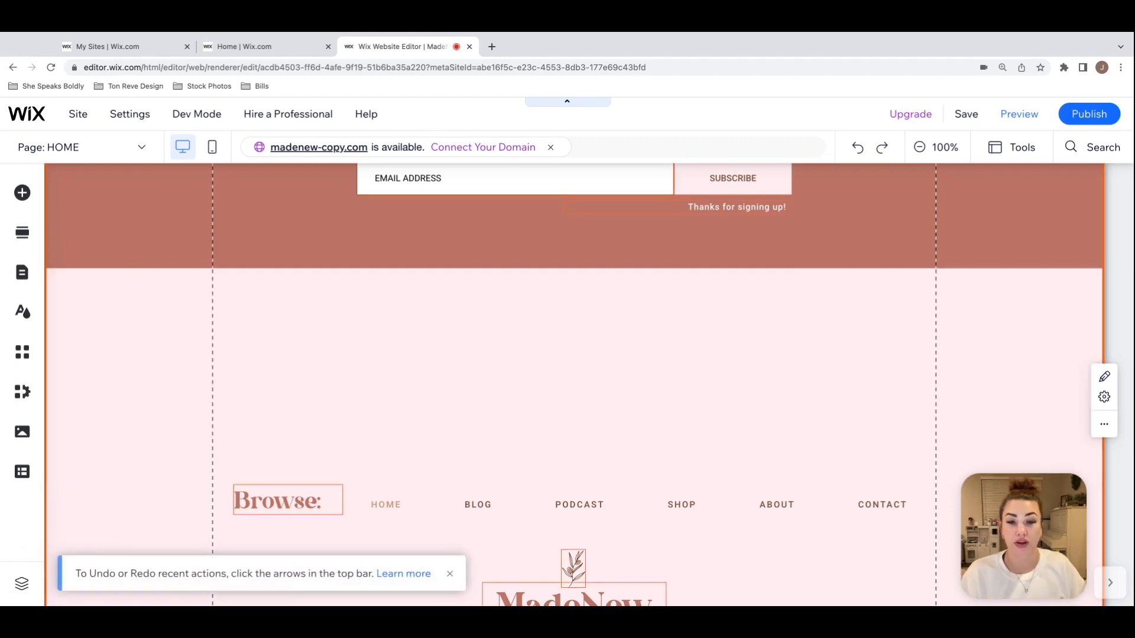
# Step: Move the Browse menu group and all footer content beneath it up to close the empty gap under the subscribe strip
pyautogui.click(993, 248)
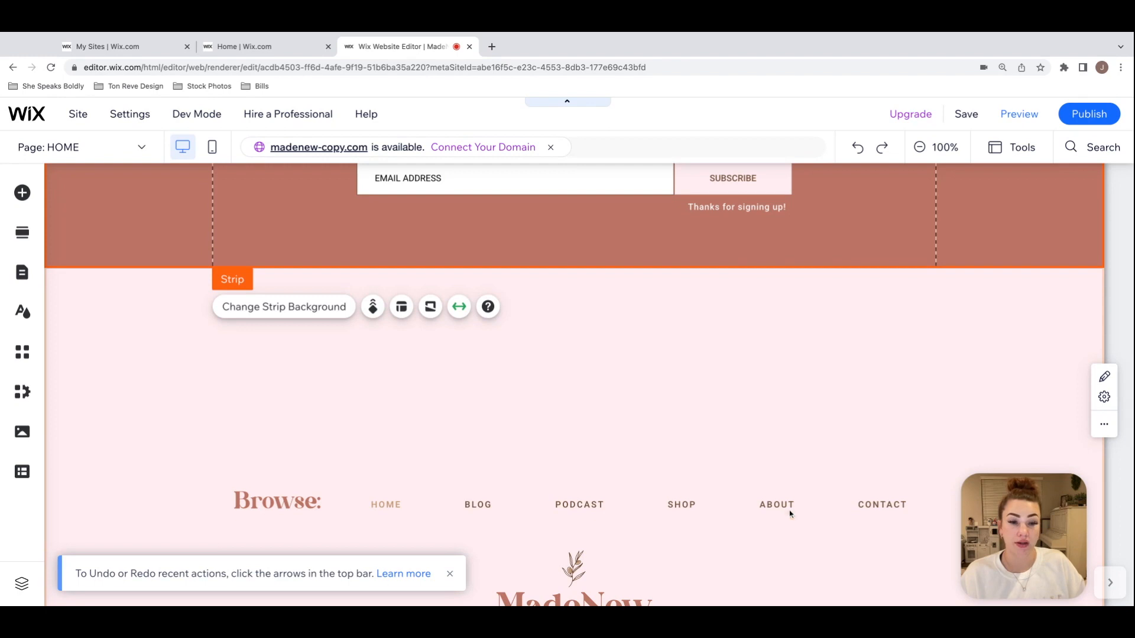
pyautogui.click(732, 500)
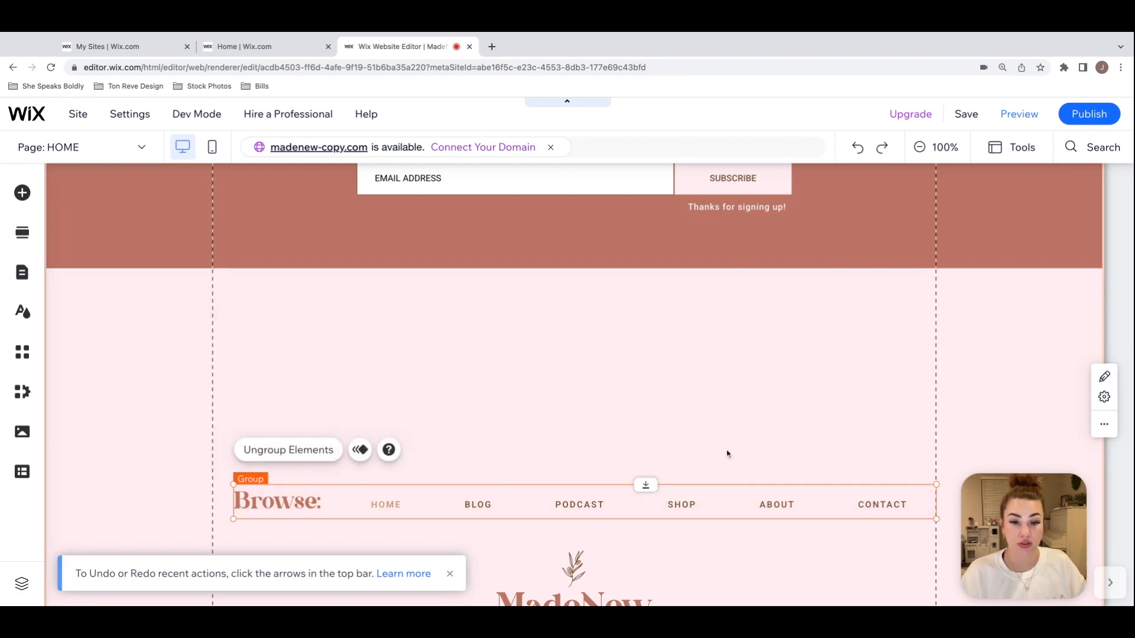
pyautogui.scroll(-1, 727, 454)
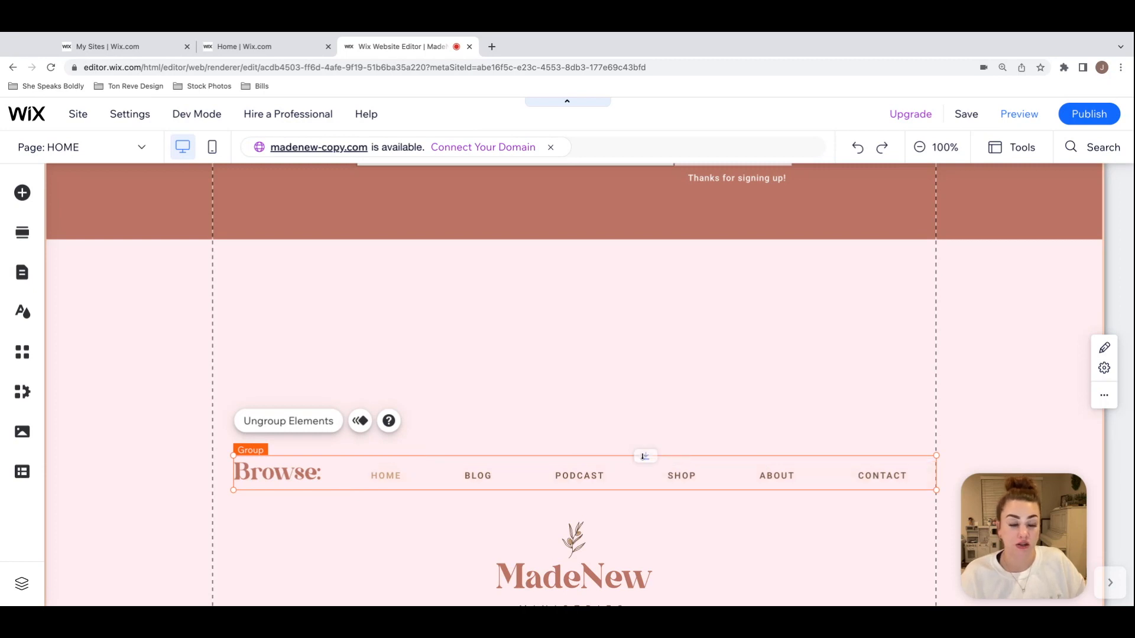
pyautogui.moveTo(646, 455); pyautogui.dragTo(645, 284)
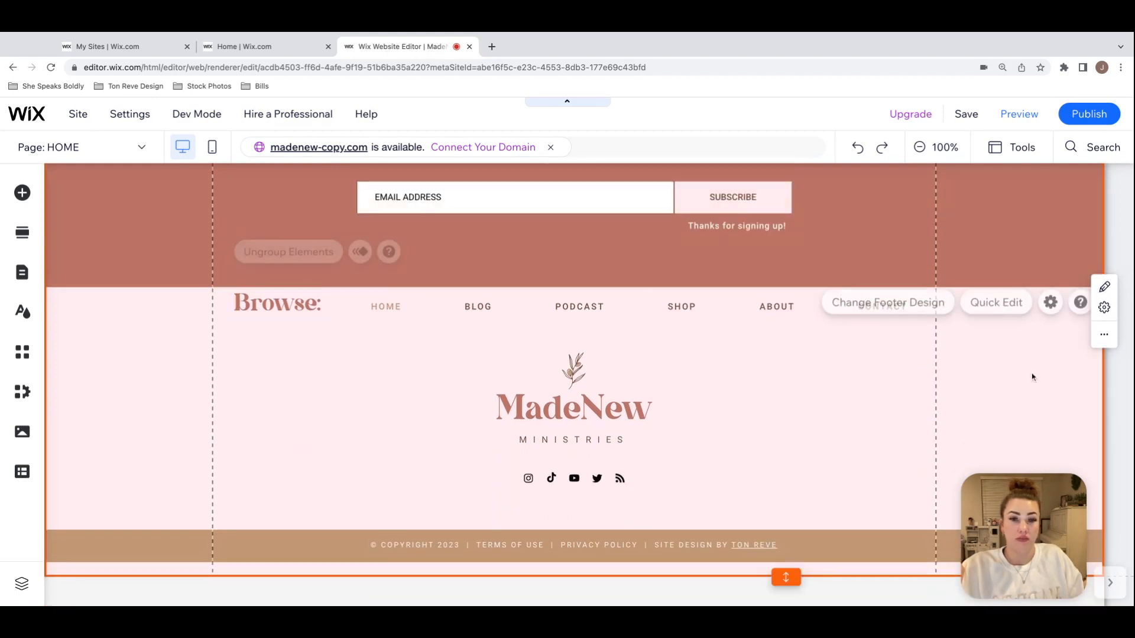
# Step: Open the social links of the footer's social bar and remove the RSS and Twitter icons
pyautogui.scroll(1, 1012, 403)
pyautogui.scroll(1, 1011, 406)
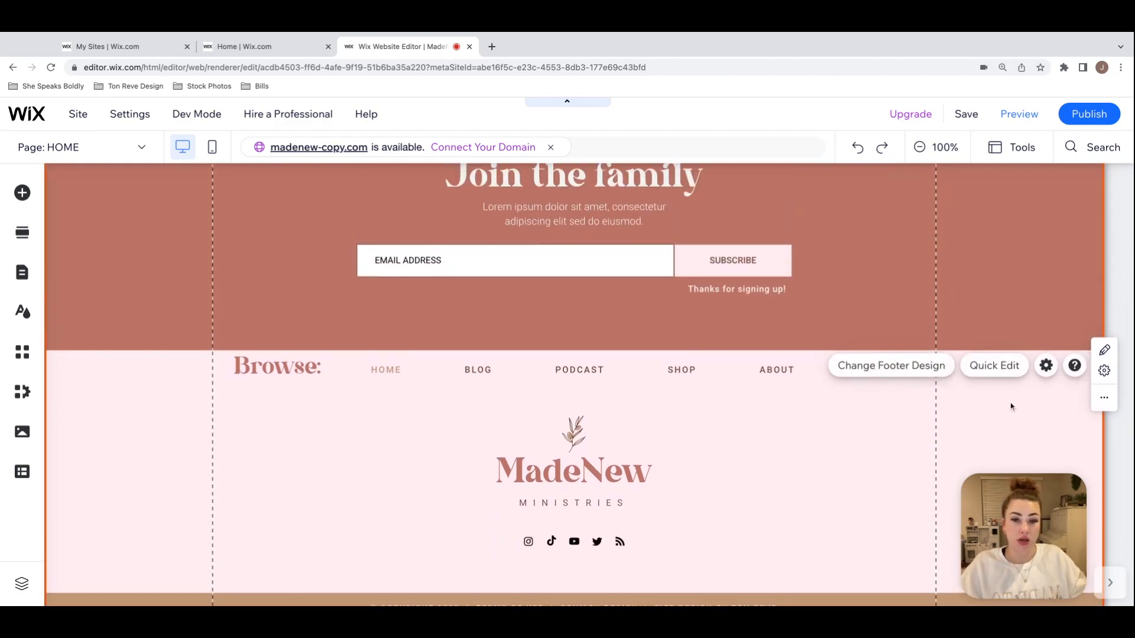
pyautogui.scroll(2, 1005, 407)
pyautogui.scroll(-3, 975, 407)
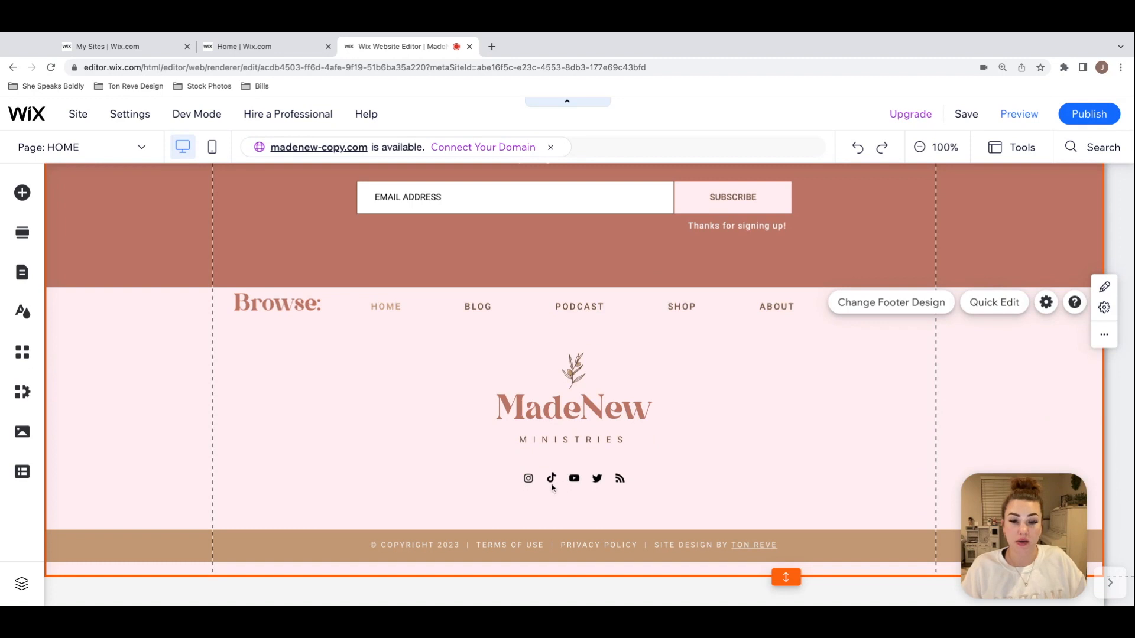
pyautogui.click(575, 480)
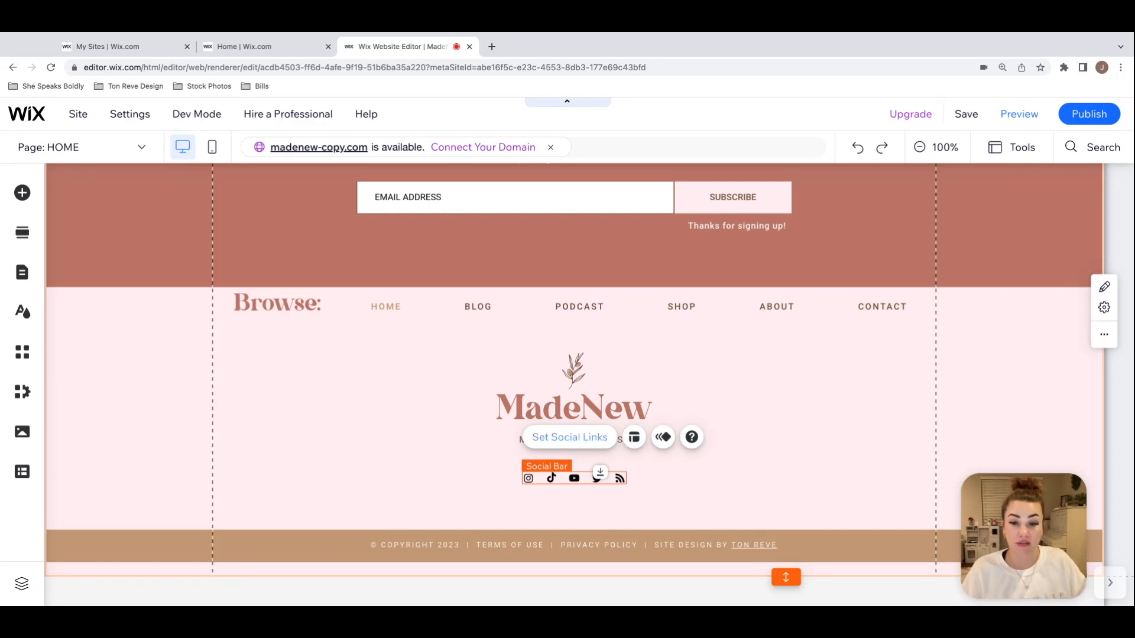
pyautogui.click(598, 443)
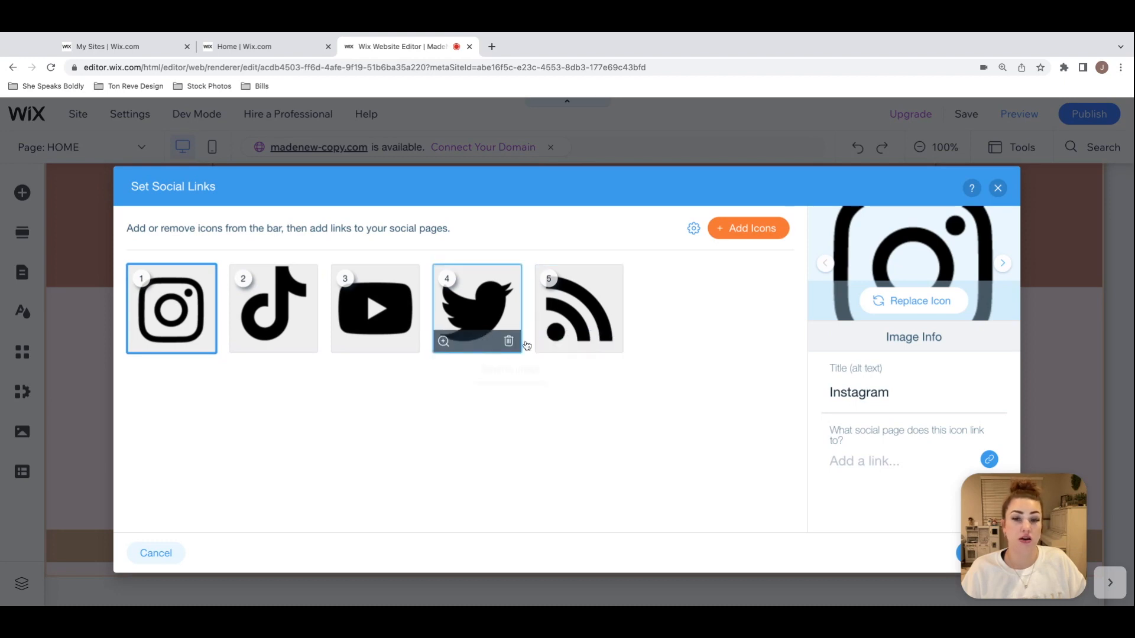
pyautogui.click(612, 344)
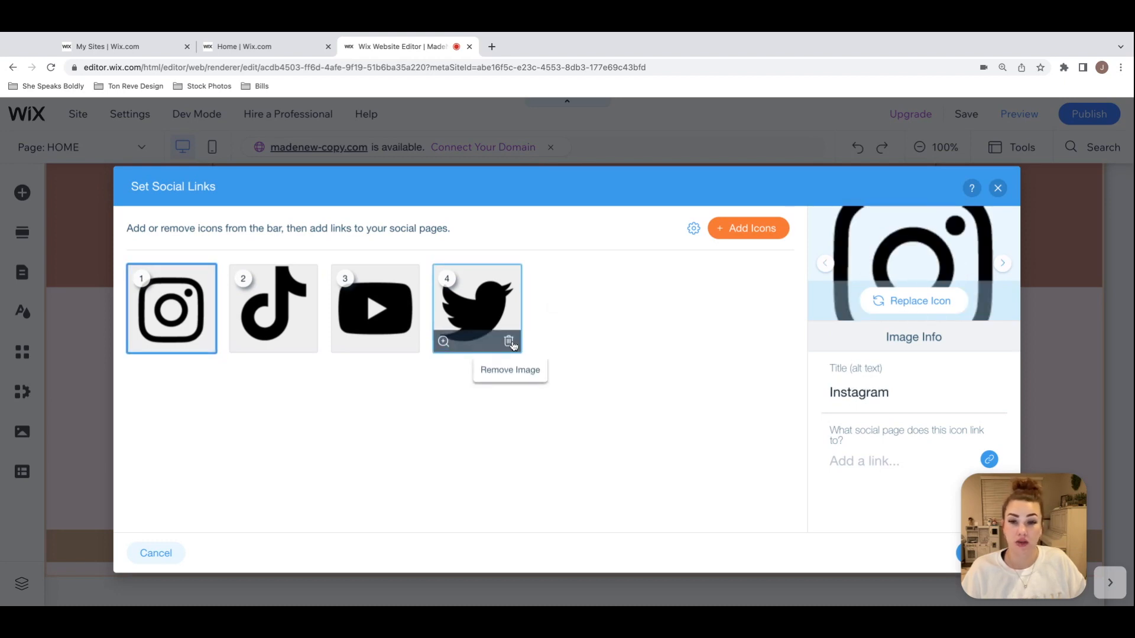
pyautogui.click(510, 341)
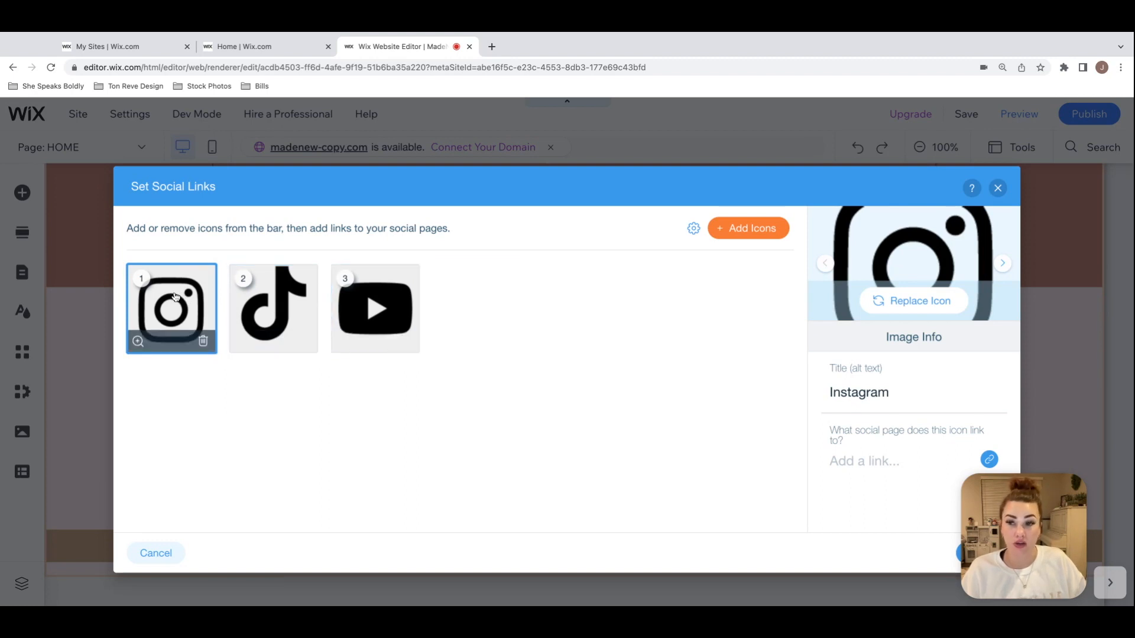
# Step: Check the Instagram icon's link options and the TikTok and YouTube icon details, and discard the social link changes
pyautogui.click(882, 466)
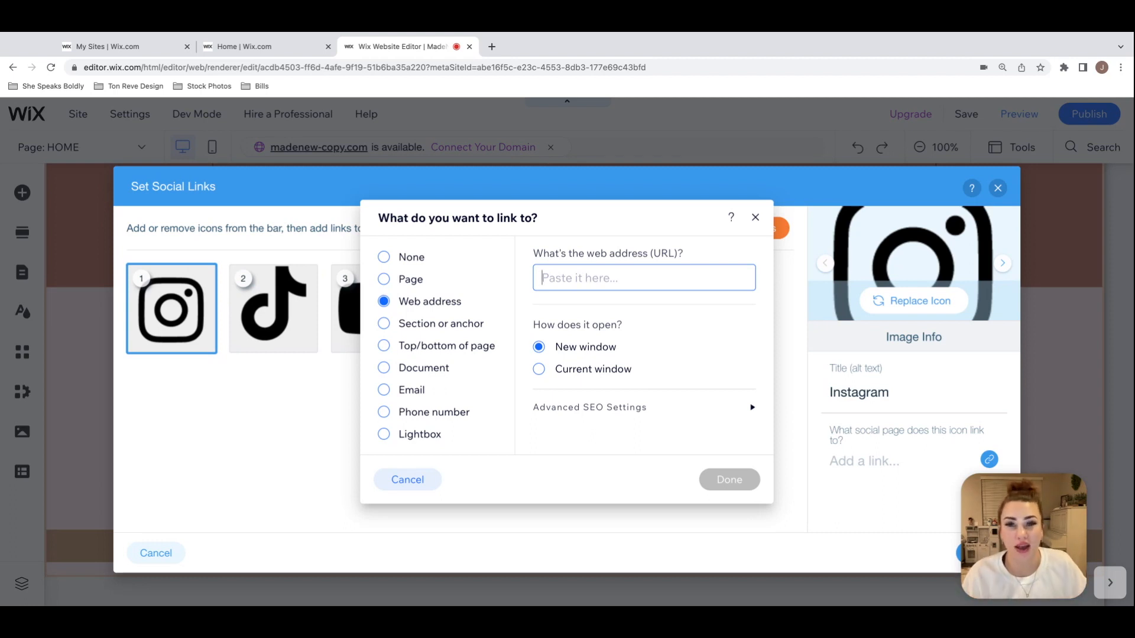
pyautogui.click(756, 217)
pyautogui.click(284, 305)
pyautogui.click(369, 306)
pyautogui.click(315, 300)
pyautogui.click(370, 306)
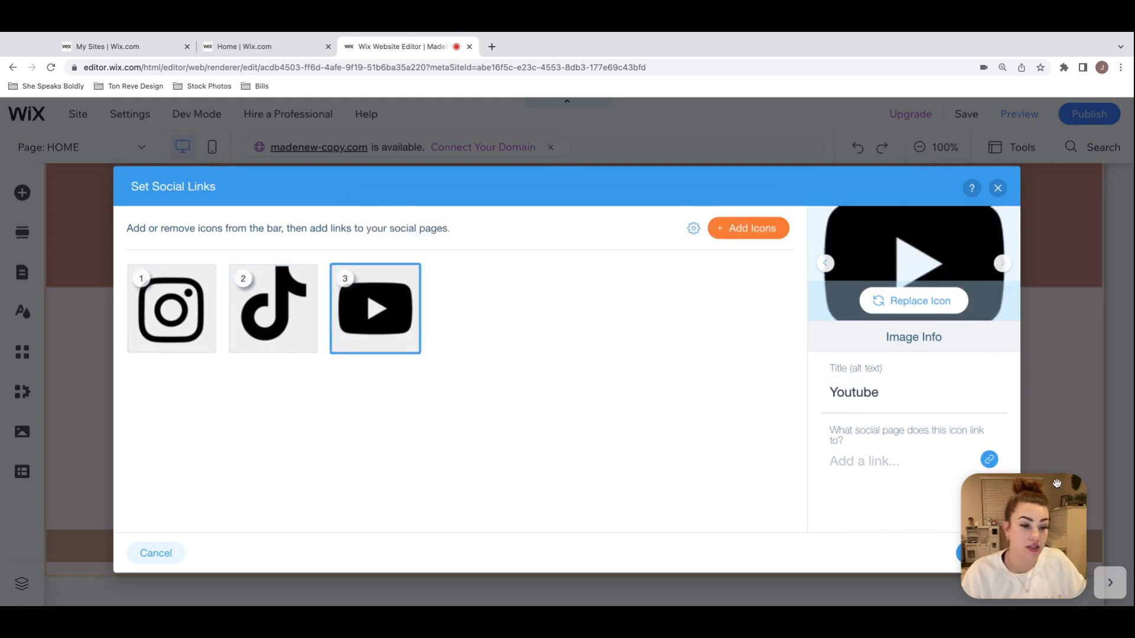
pyautogui.click(997, 188)
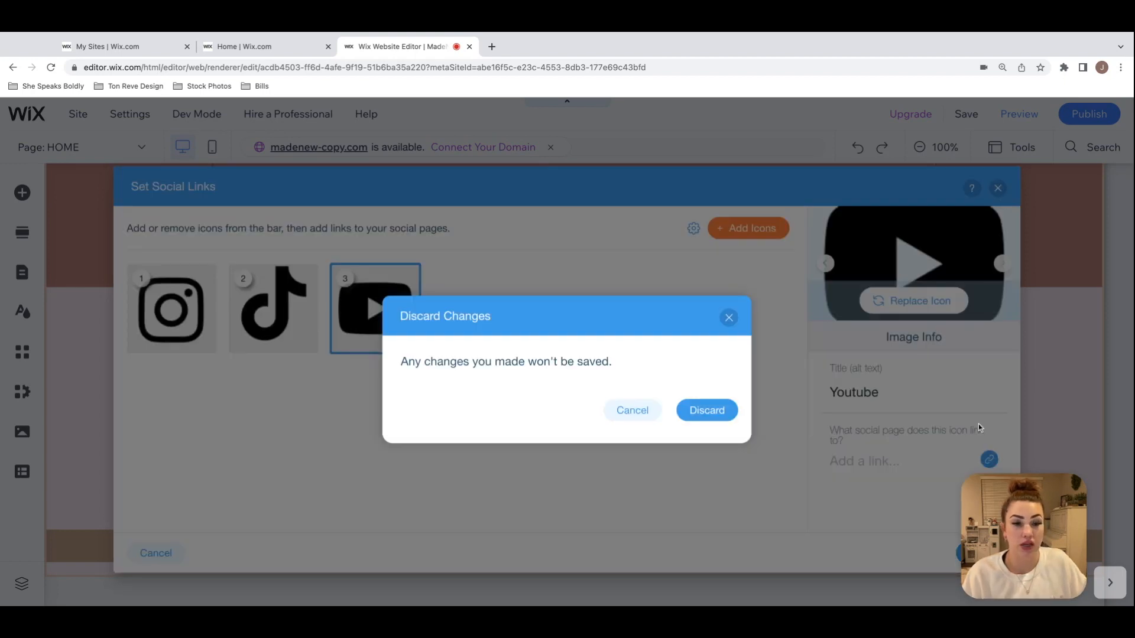
pyautogui.click(696, 411)
pyautogui.click(822, 394)
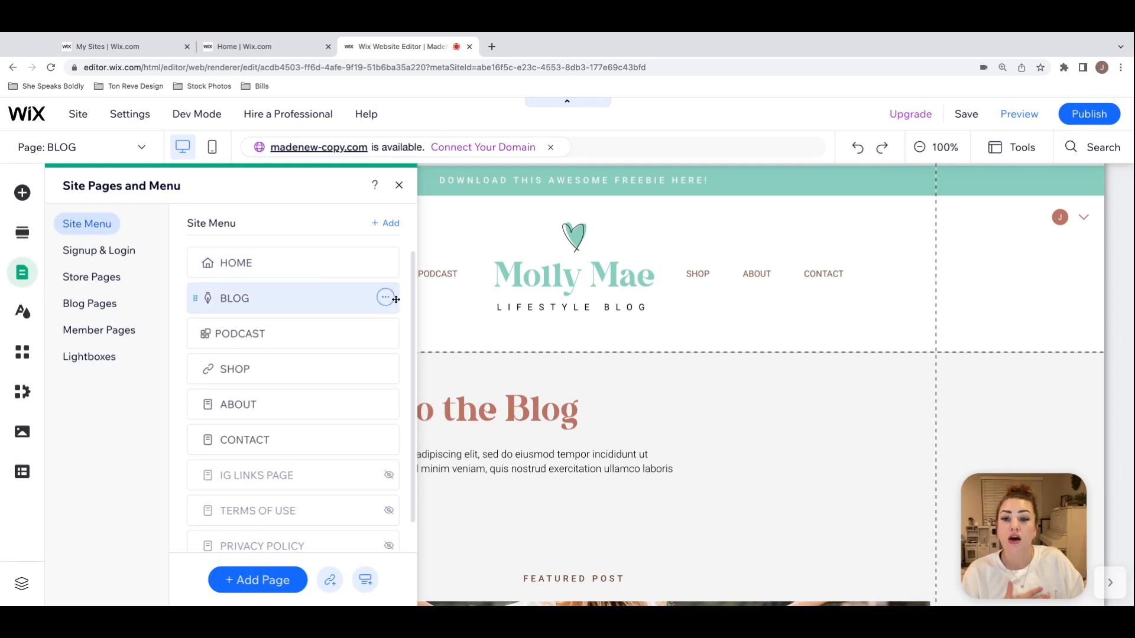
# Step: Hide the PODCAST page in the site menu and close the site pages list
pyautogui.click(385, 333)
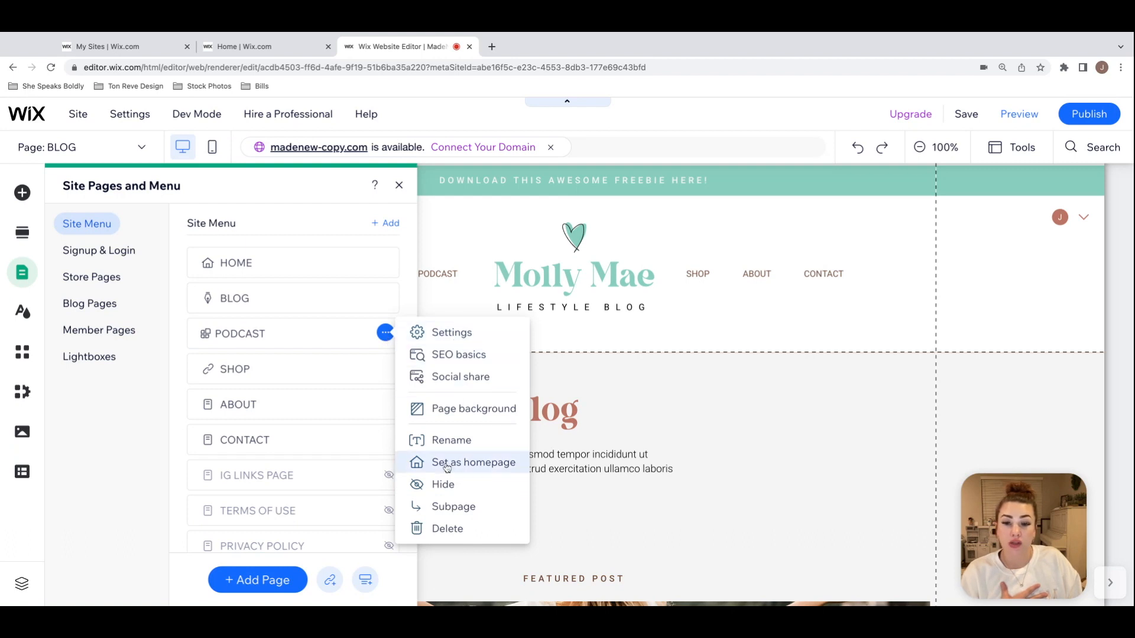
pyautogui.click(453, 488)
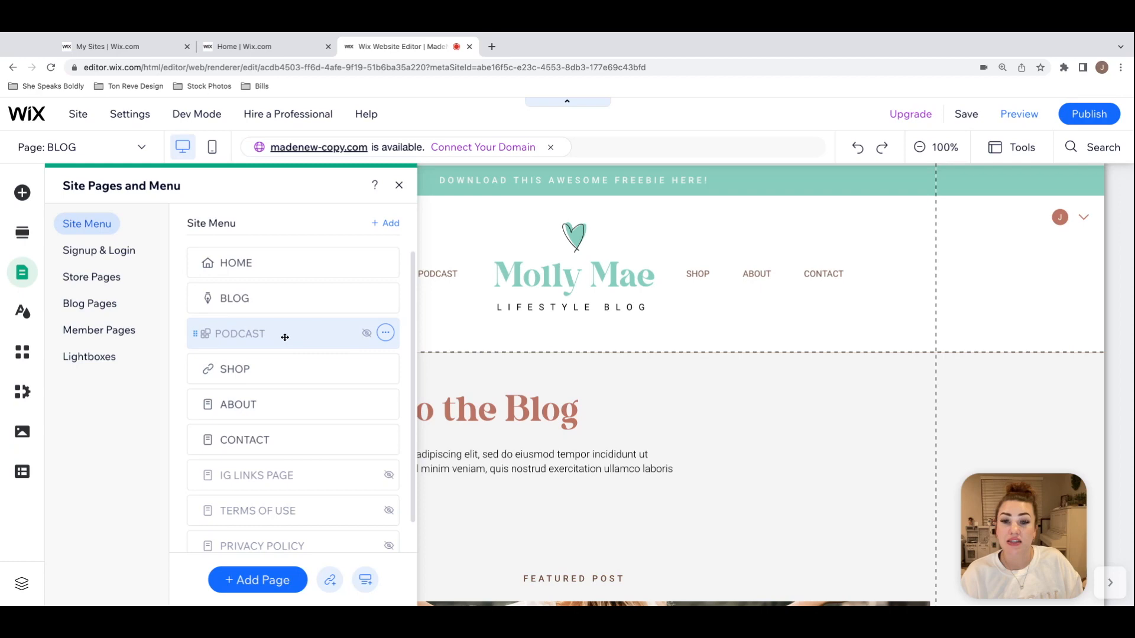
pyautogui.scroll(-3, 545, 387)
pyautogui.scroll(3, 545, 388)
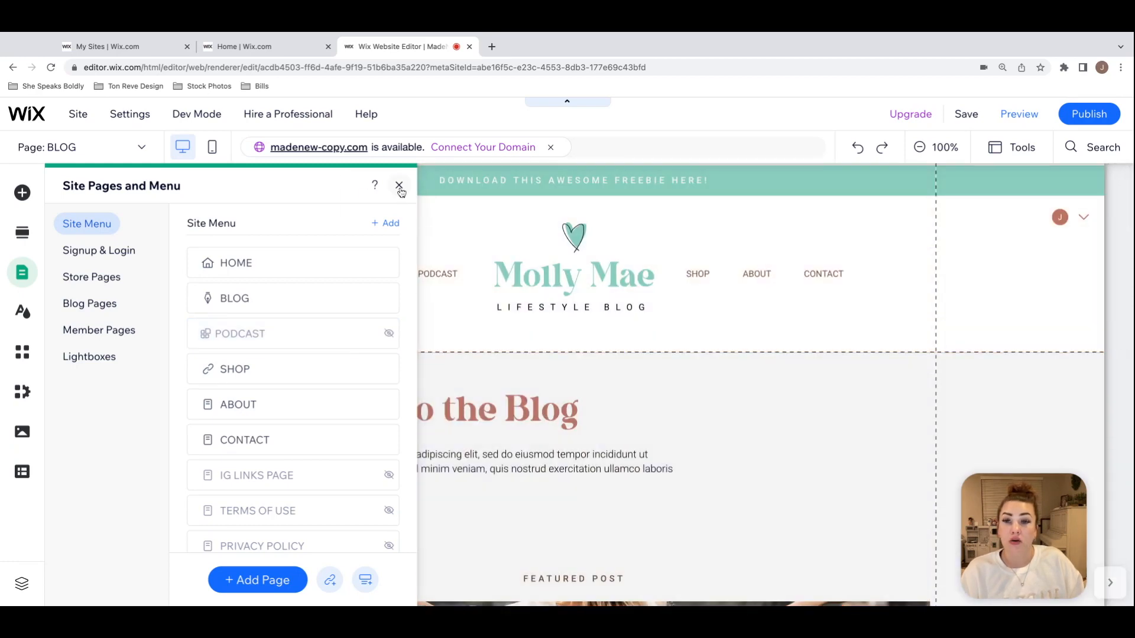
pyautogui.click(399, 186)
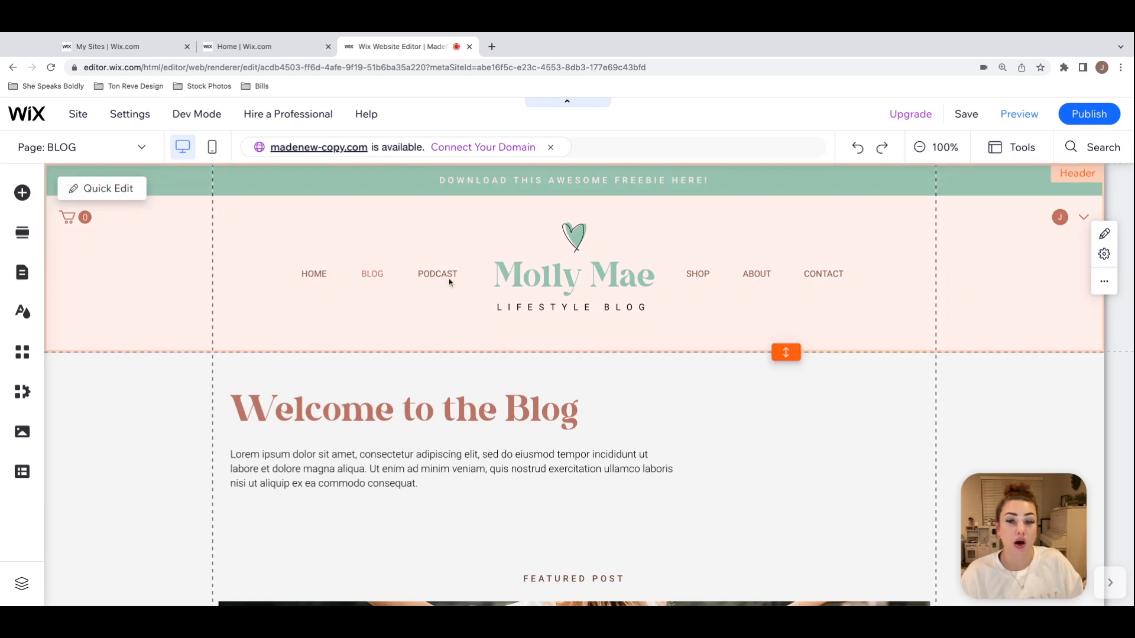
# Step: Inspect the header's horizontal menu containing HOME, BLOG and PODCAST, and check the PODCAST page's visibility in the site menu
pyautogui.click(442, 273)
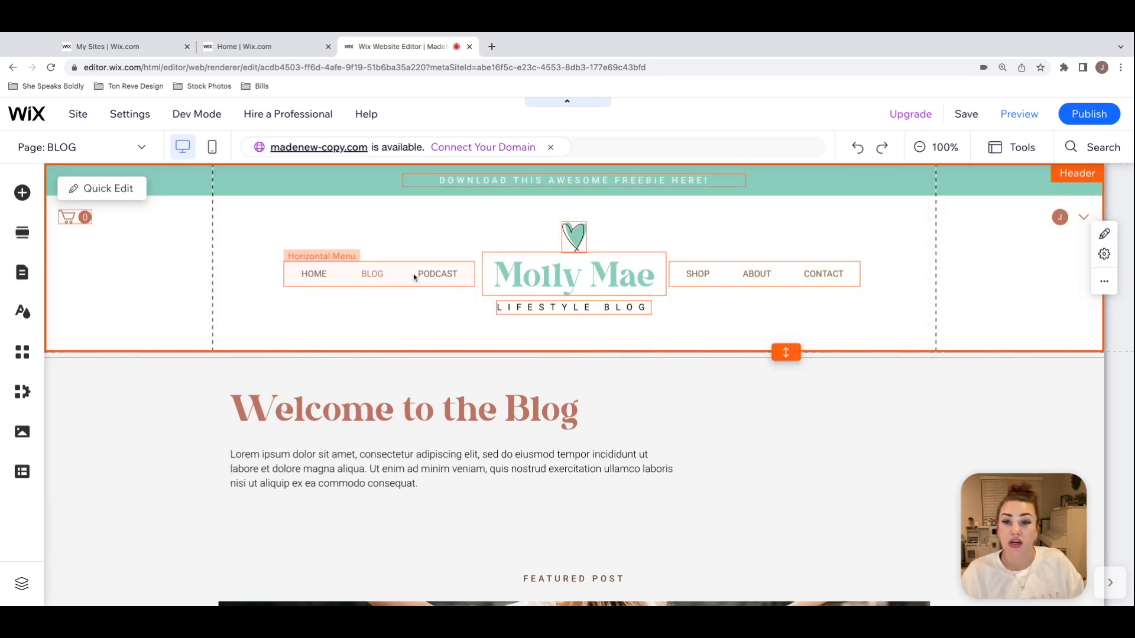
pyautogui.click(420, 273)
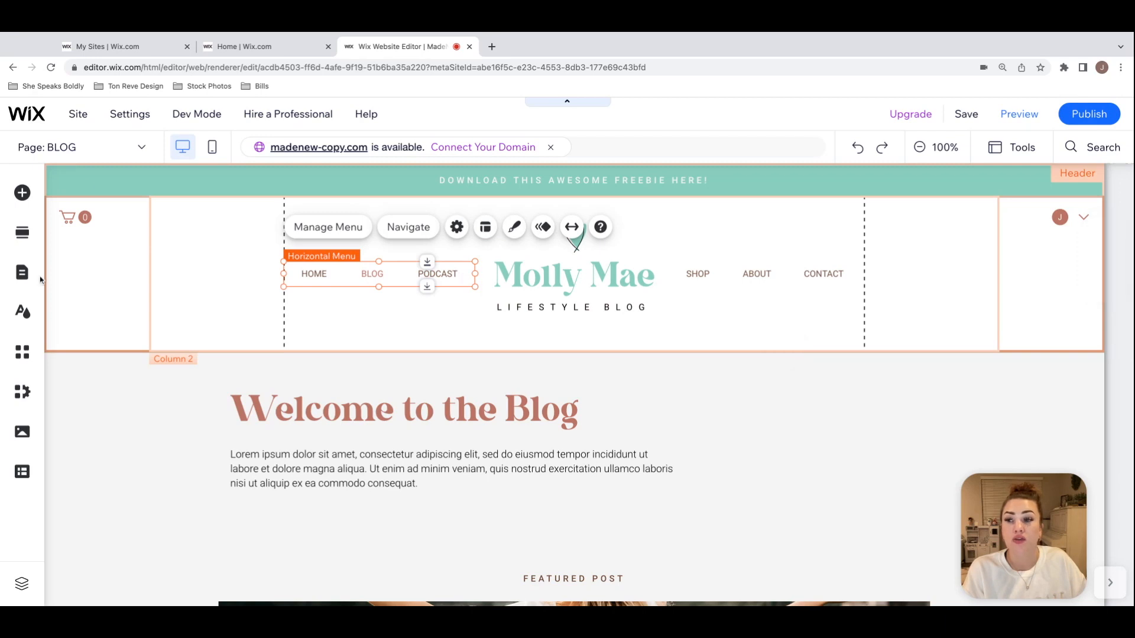
pyautogui.click(21, 273)
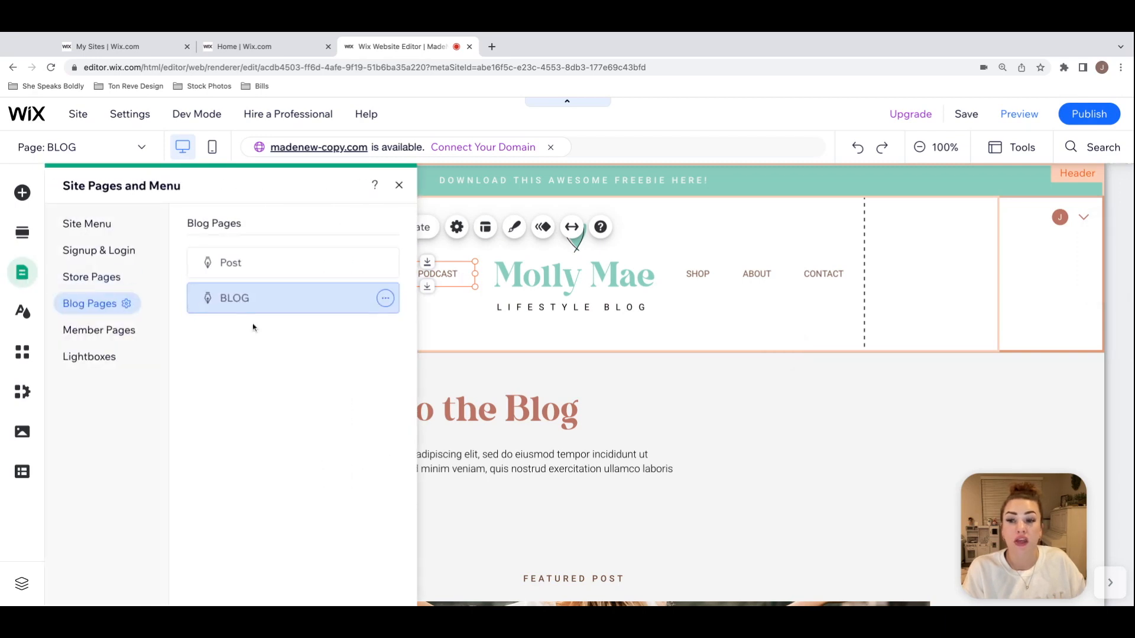
pyautogui.click(87, 224)
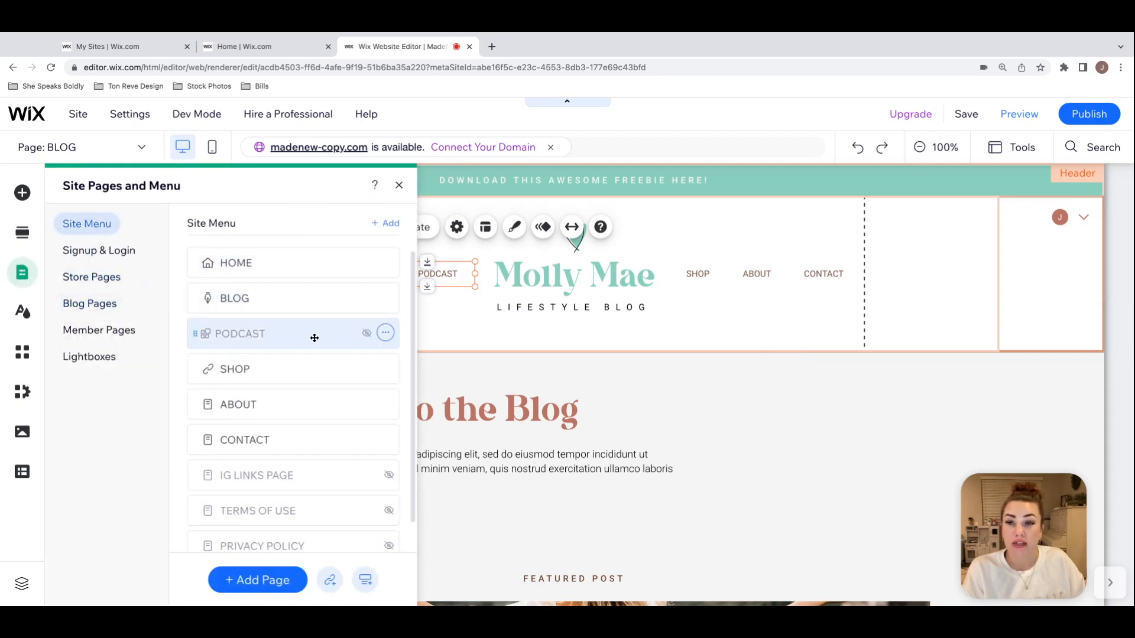
pyautogui.click(399, 185)
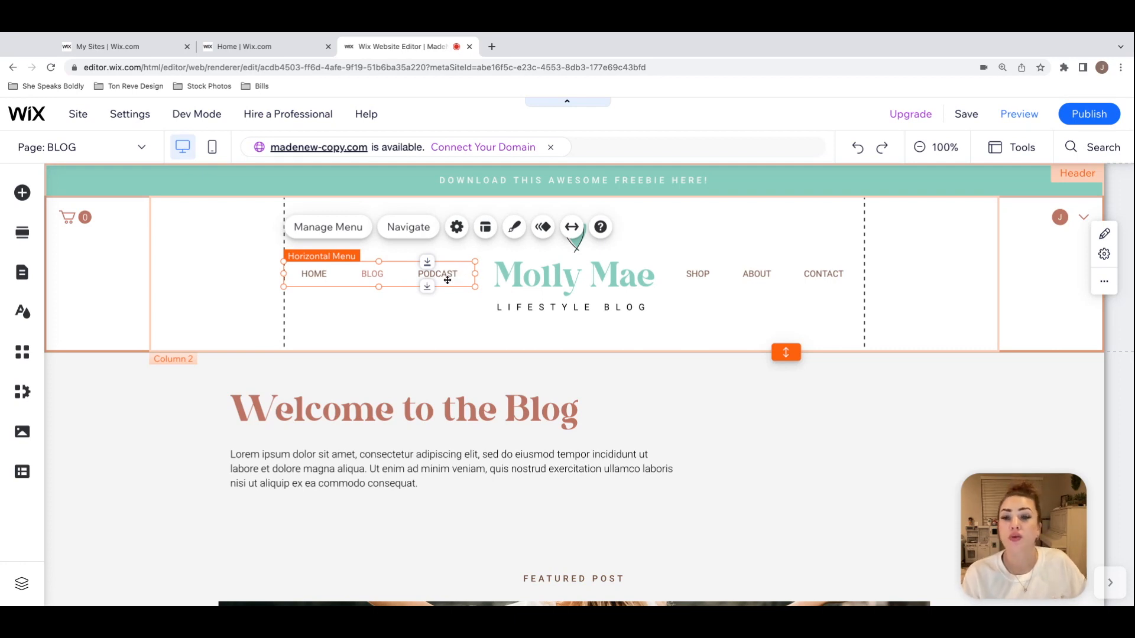
# Step: Manage the items of the header's first horizontal menu and hide BLOG from it
pyautogui.click(456, 227)
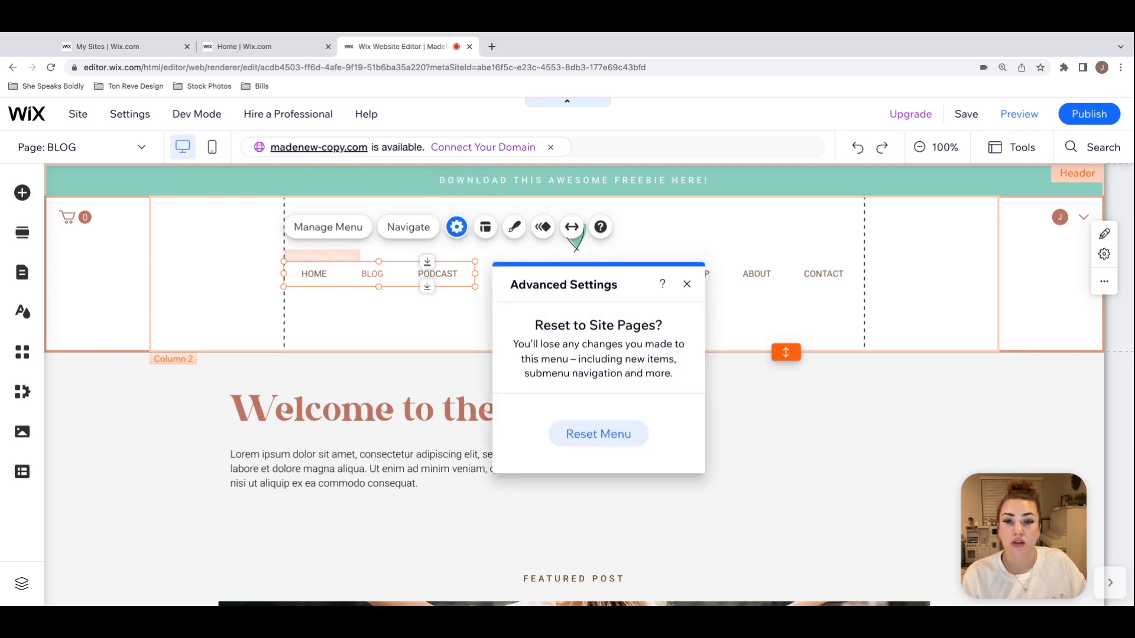
pyautogui.click(346, 227)
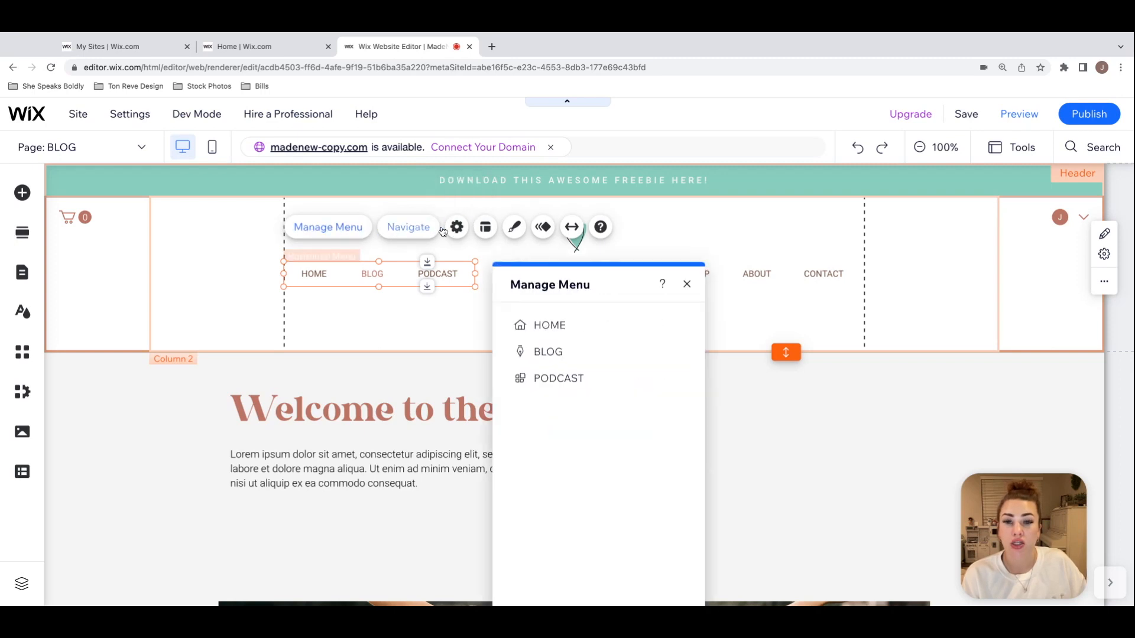
pyautogui.moveTo(591, 286)
pyautogui.mouseDown()
pyautogui.moveTo(413, 292)
pyautogui.moveTo(696, 261)
pyautogui.moveTo(673, 247)
pyautogui.mouseUp()
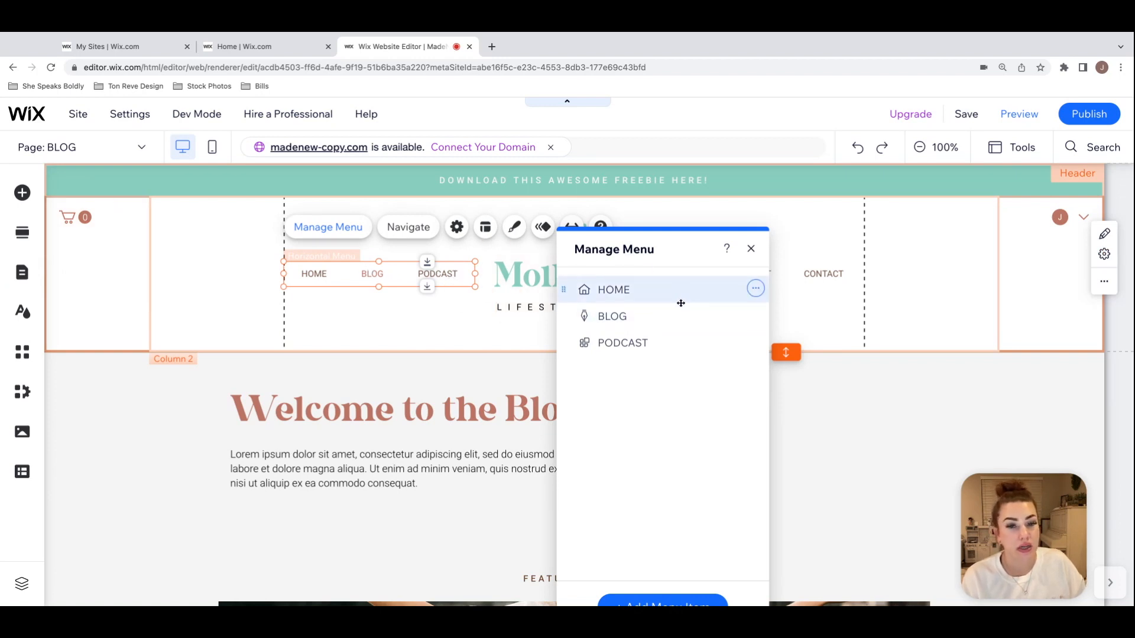
pyautogui.click(755, 316)
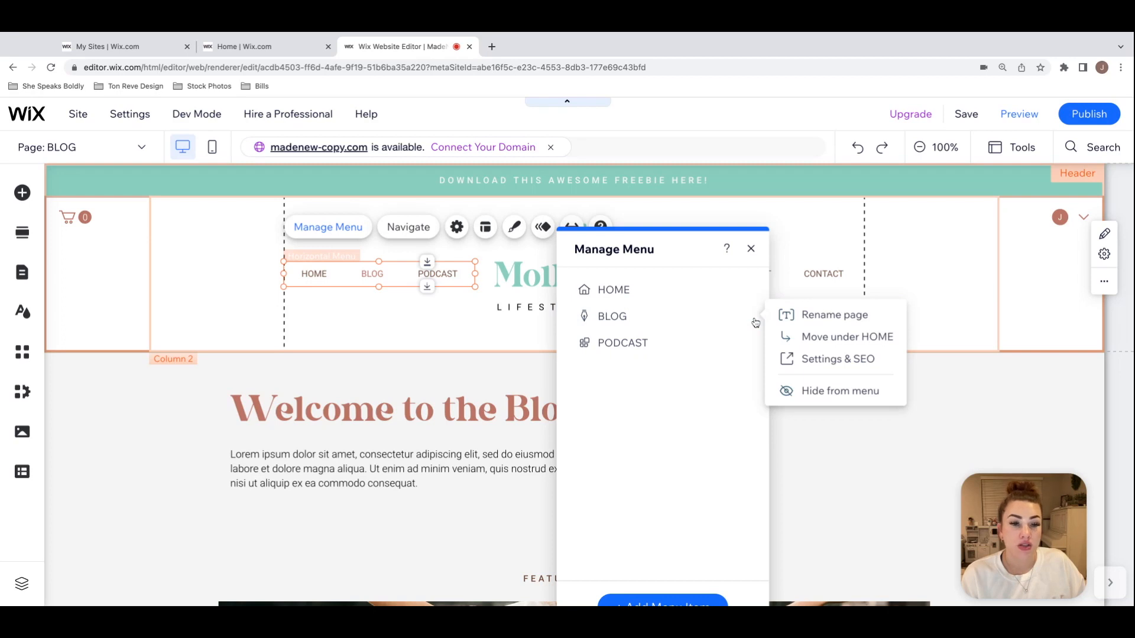
pyautogui.click(828, 392)
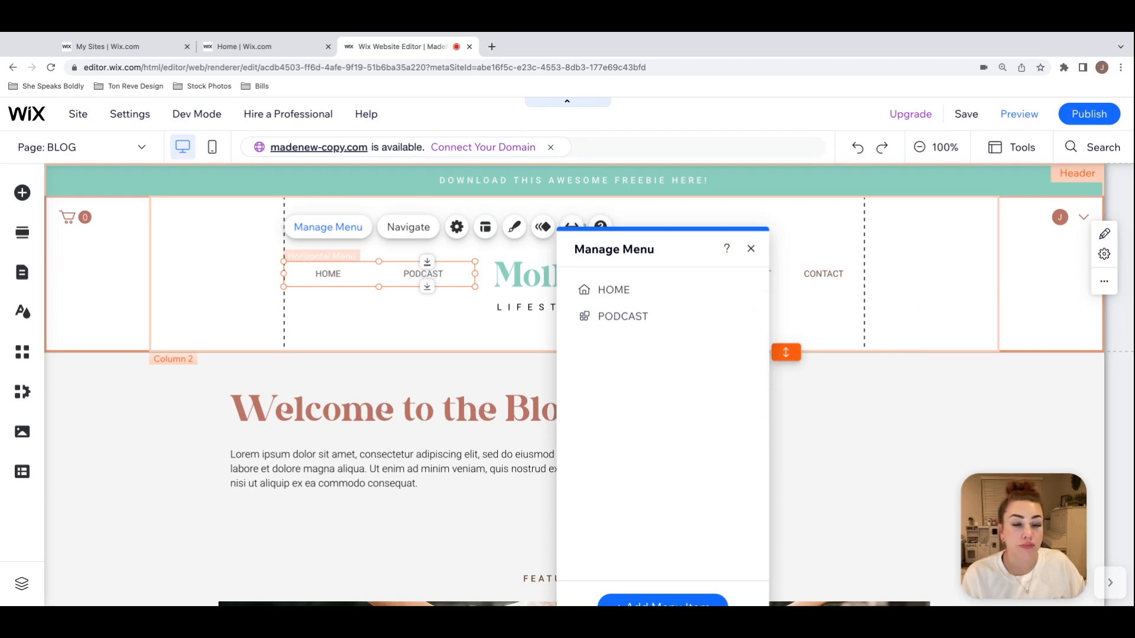
# Step: Undo hiding BLOG from the header's first horizontal menu and hide PODCAST from that menu instead
pyautogui.moveTo(742, 319)
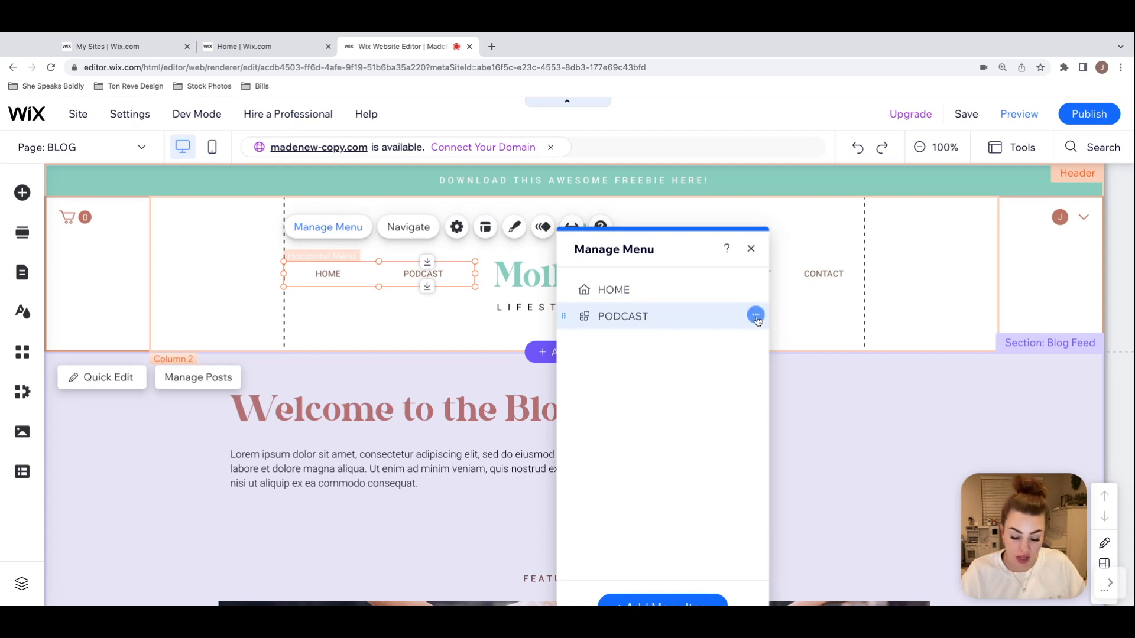
pyautogui.hotkey('ctrl', 'z')
pyautogui.click(756, 316)
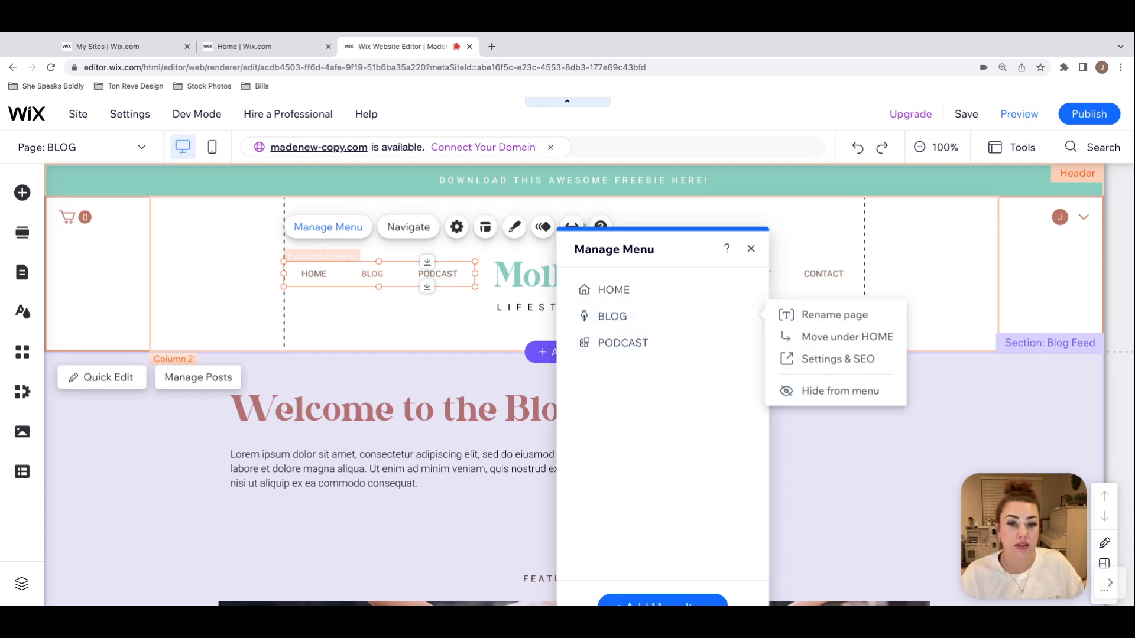
pyautogui.click(753, 343)
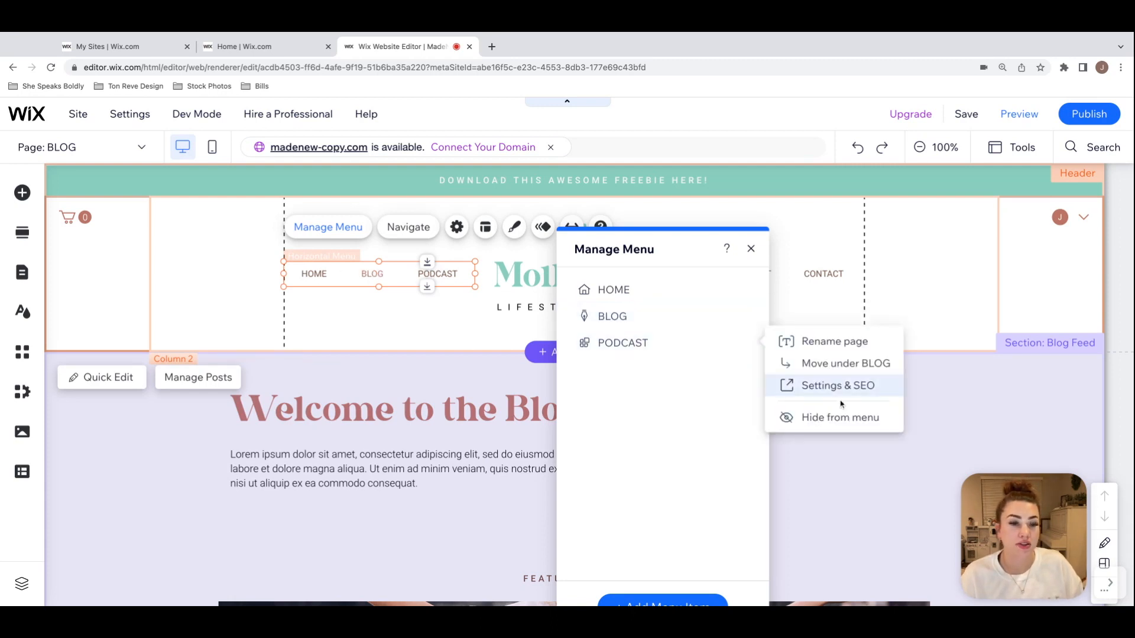
pyautogui.click(869, 419)
pyautogui.click(751, 249)
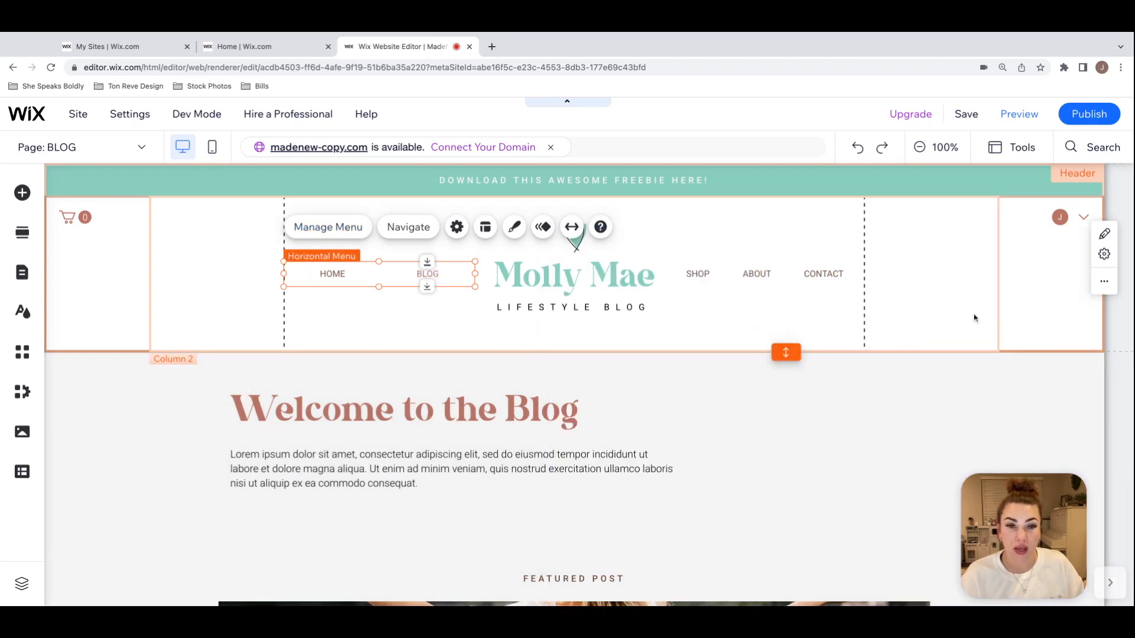
# Step: Open the hidden PODCAST page for editing from the site menu's page list
pyautogui.click(22, 272)
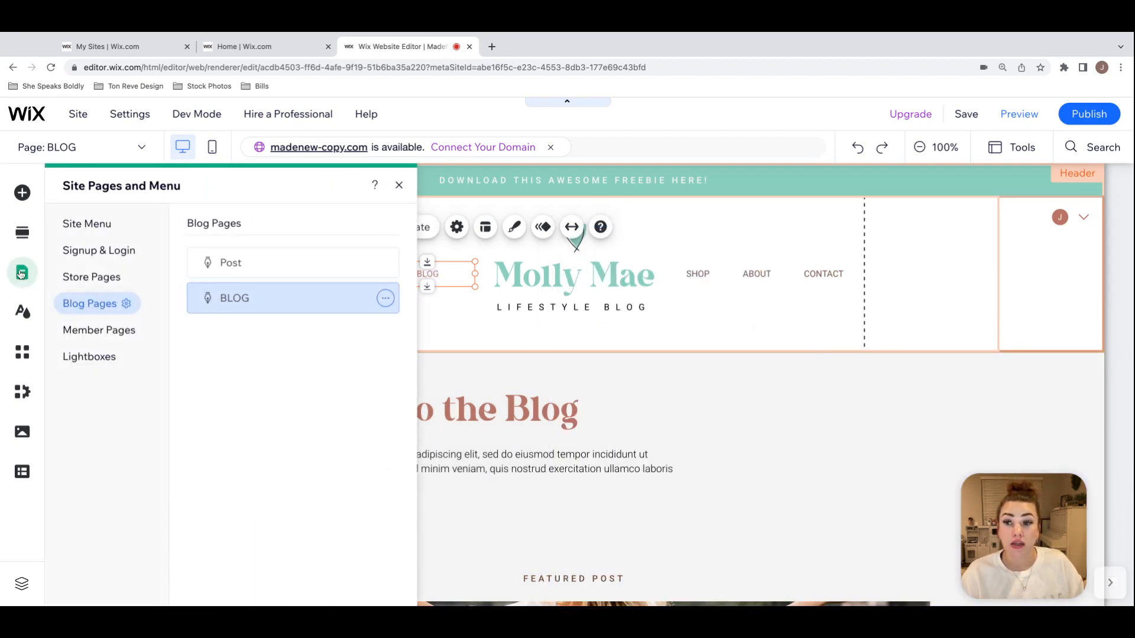
pyautogui.click(88, 224)
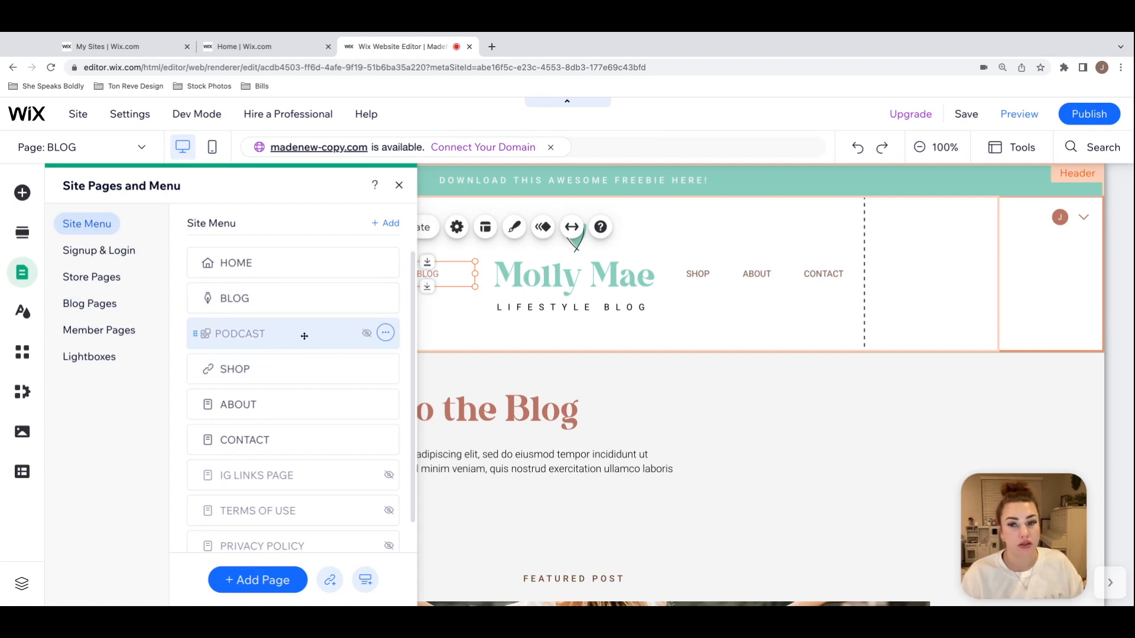
pyautogui.click(245, 335)
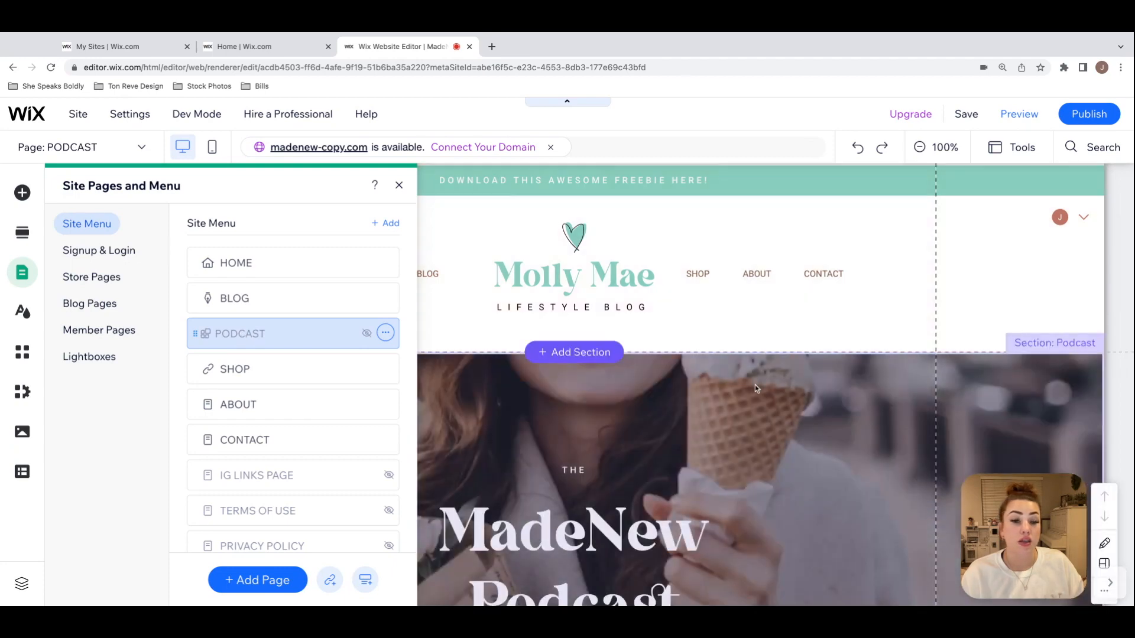
# Step: Look over the PODCAST page's hero strip, introduction and episode list, and check the header menu above them
pyautogui.click(754, 385)
pyautogui.scroll(-5, 754, 385)
pyautogui.scroll(-2, 822, 384)
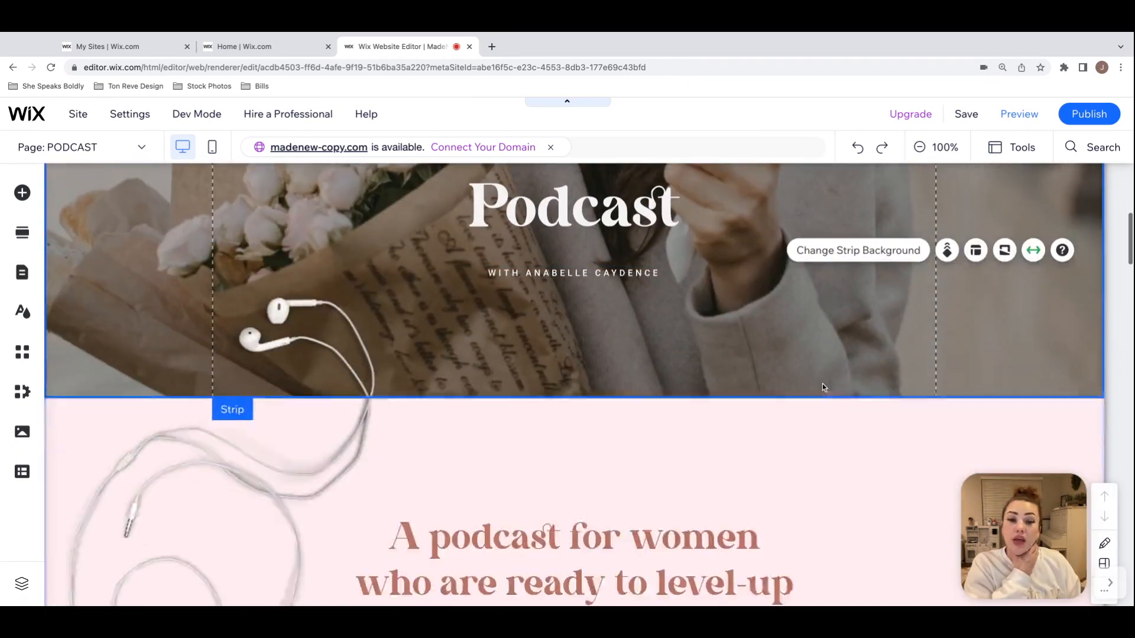
pyautogui.scroll(-5, 821, 387)
pyautogui.scroll(-2, 821, 387)
pyautogui.scroll(-9, 583, 378)
pyautogui.scroll(6, 583, 379)
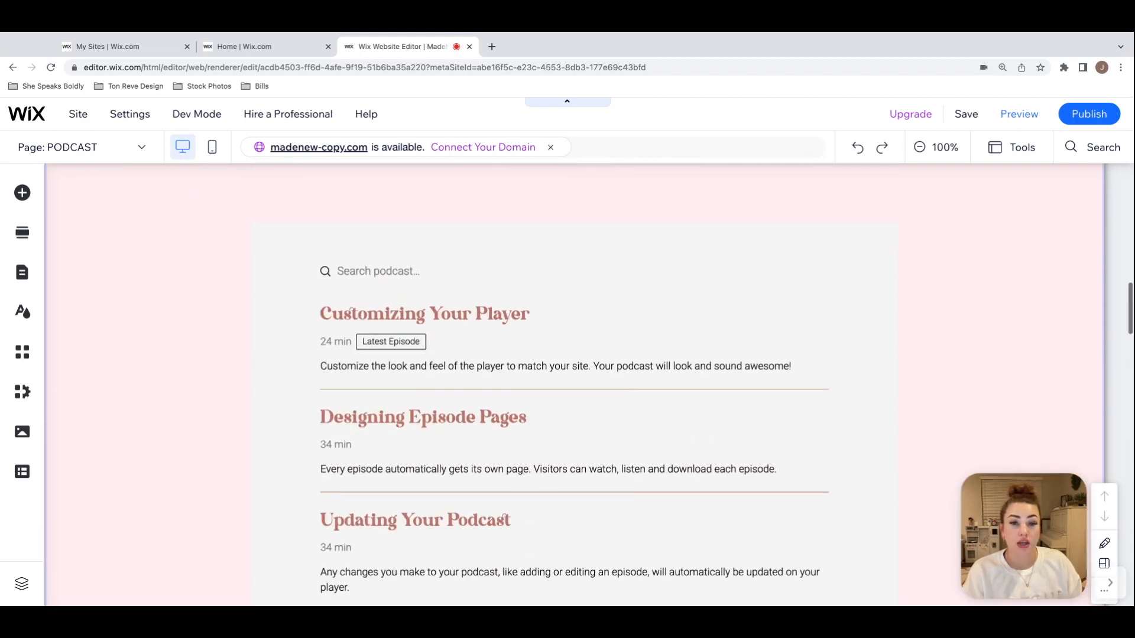
pyautogui.scroll(15, 503, 519)
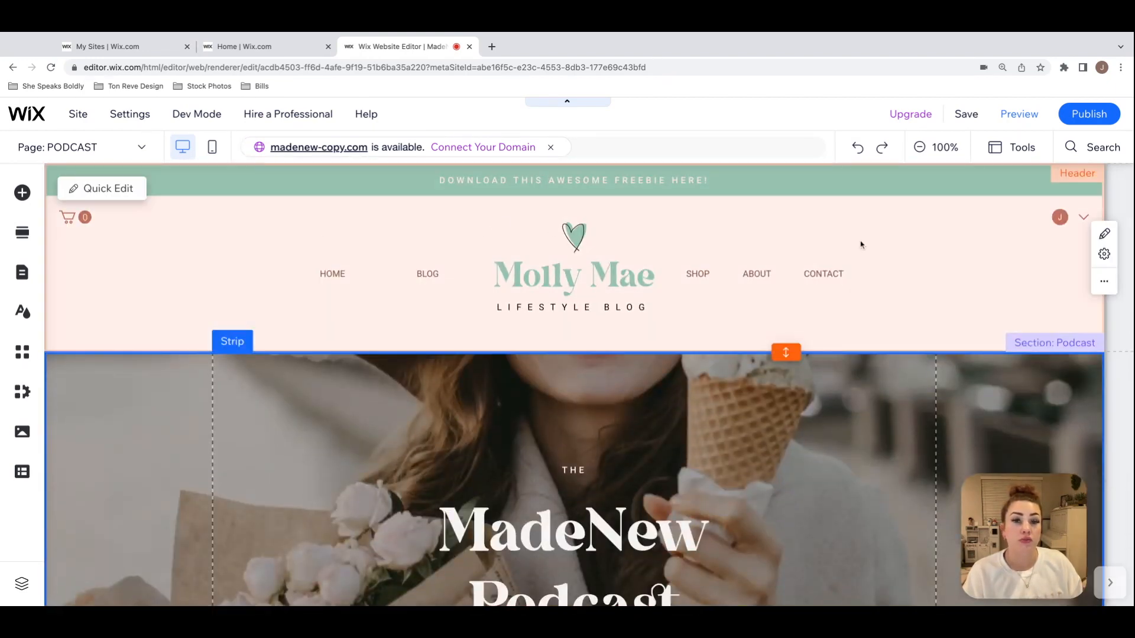
pyautogui.scroll(-1, 1032, 246)
pyautogui.scroll(-1, 832, 246)
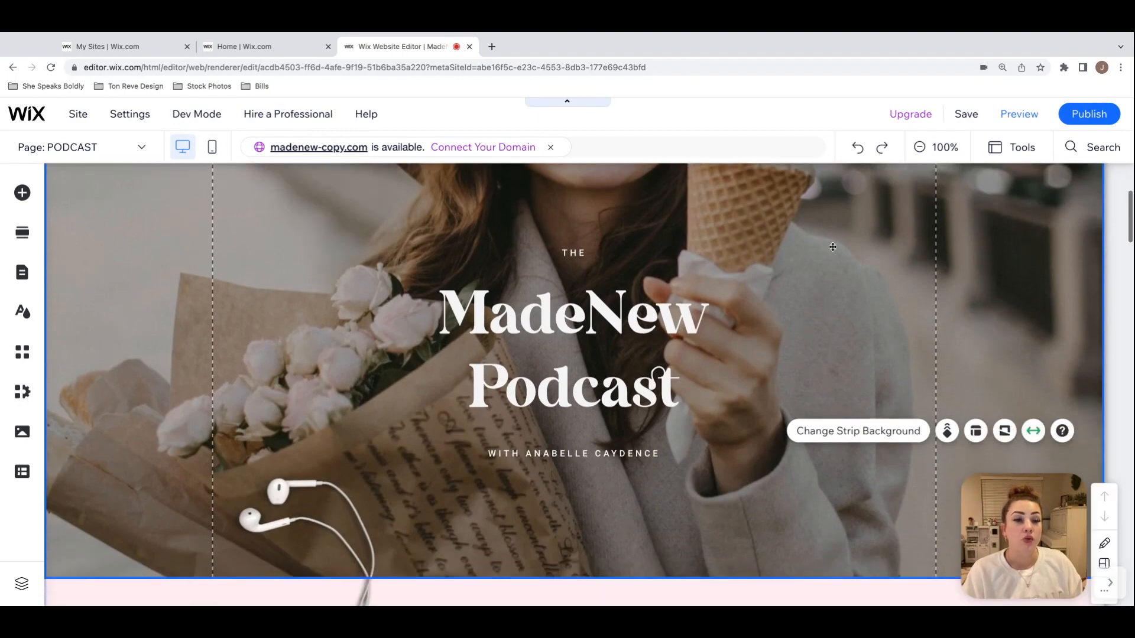
pyautogui.scroll(4, 780, 246)
pyautogui.scroll(-5, 779, 246)
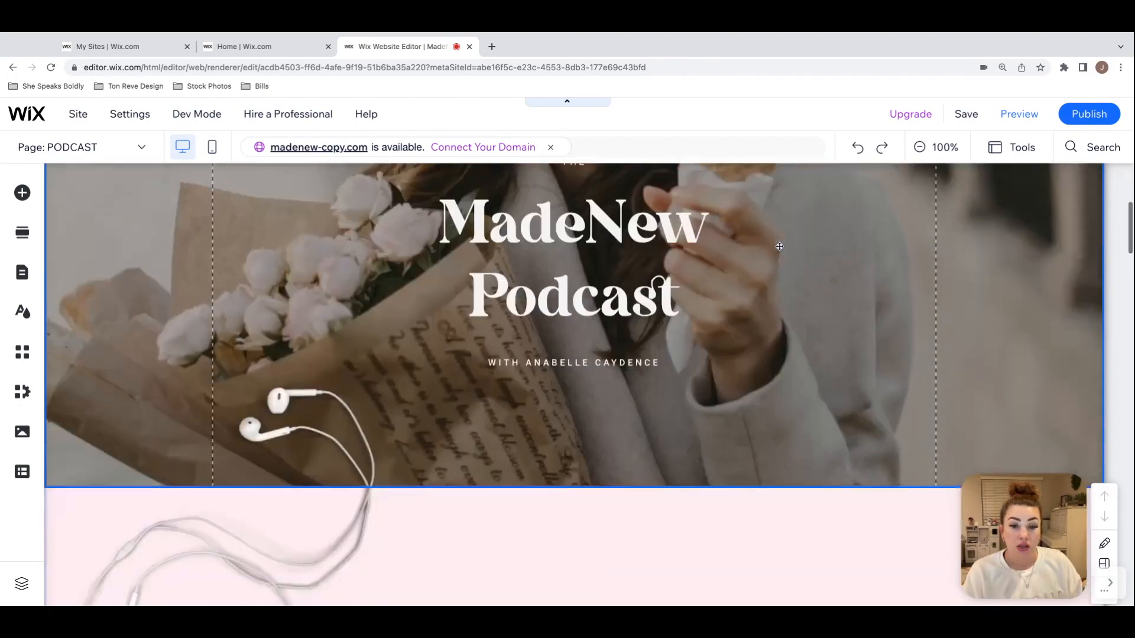
pyautogui.scroll(5, 779, 246)
pyautogui.scroll(-5, 125, 264)
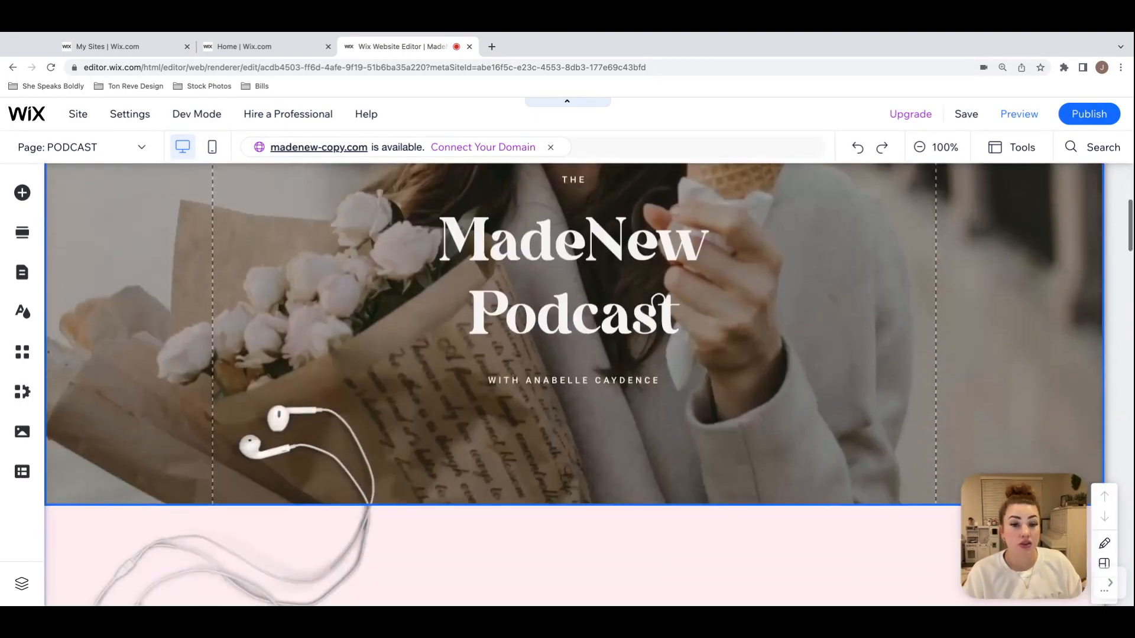
pyautogui.scroll(5, 125, 265)
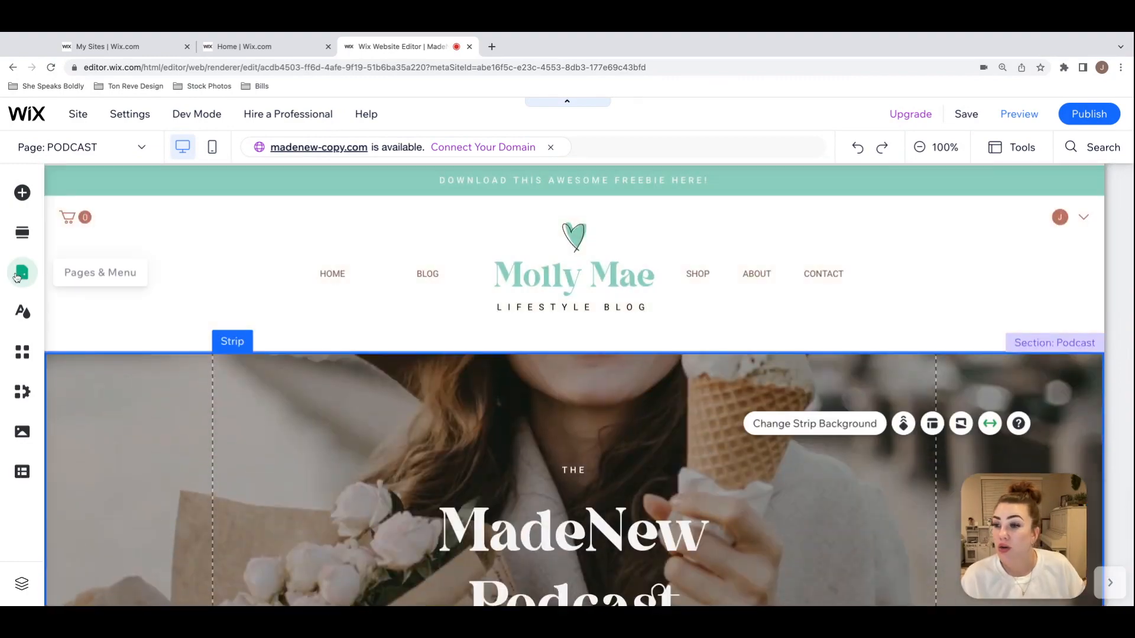
# Step: Show the PODCAST page in the site menu again and close the site pages list
pyautogui.click(20, 276)
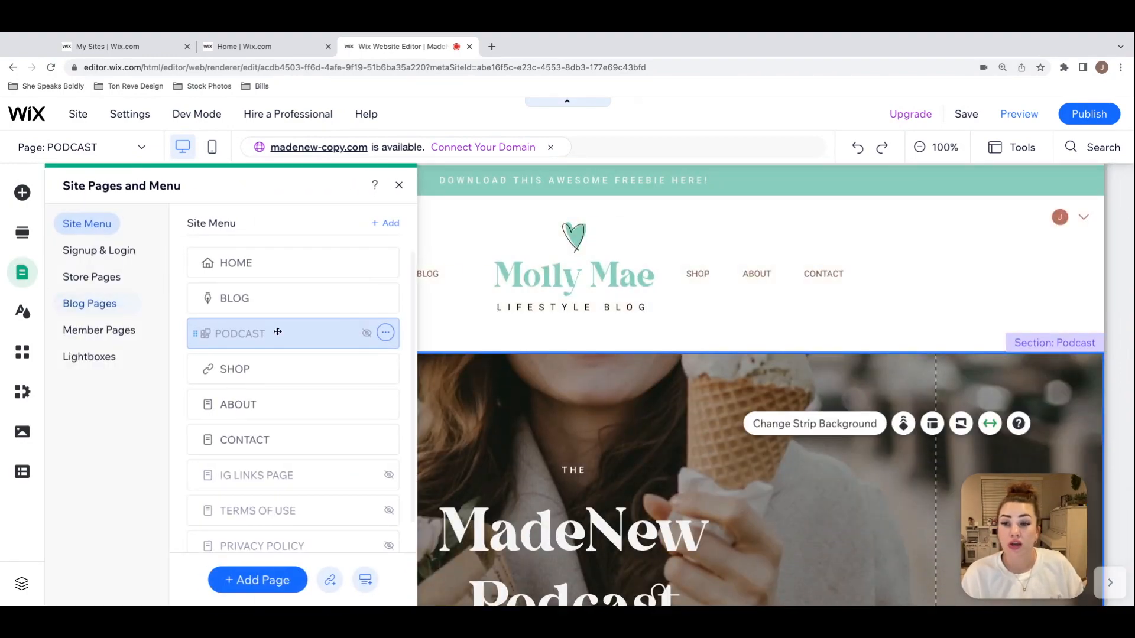
pyautogui.click(386, 335)
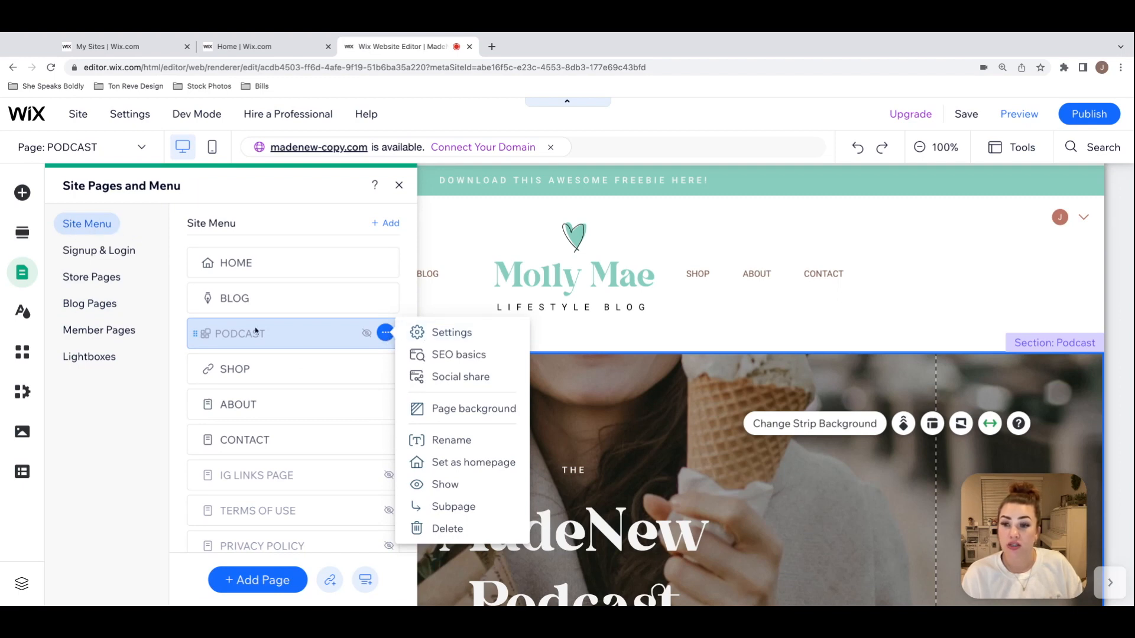
pyautogui.click(444, 485)
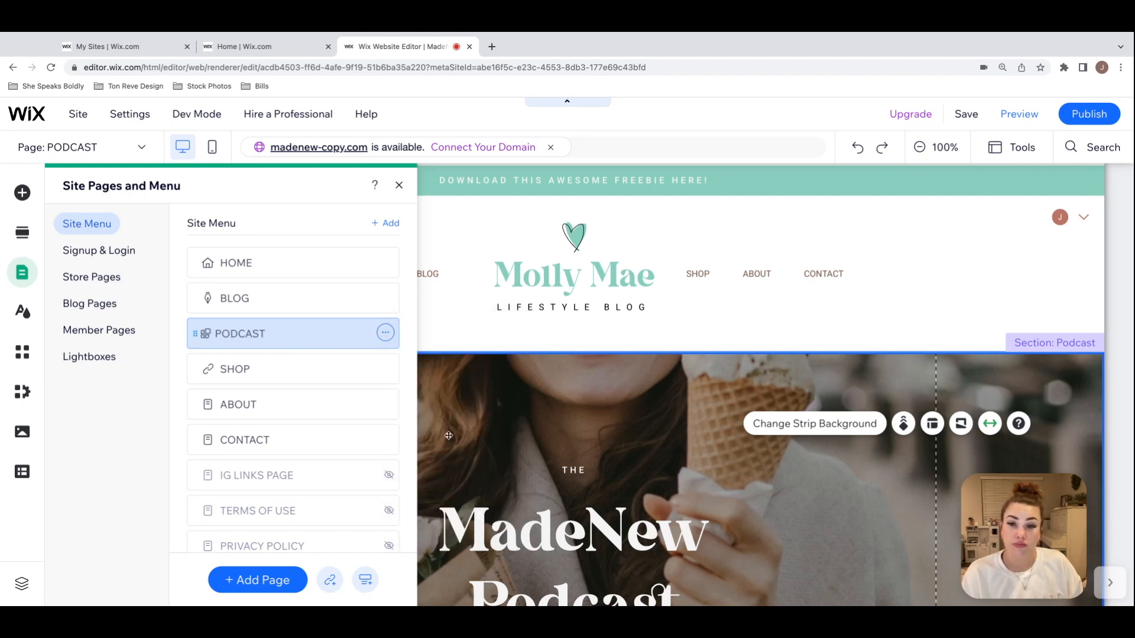
pyautogui.click(399, 185)
# Step: Add the PODCAST site page as an item to the header's first horizontal menu
pyautogui.click(443, 273)
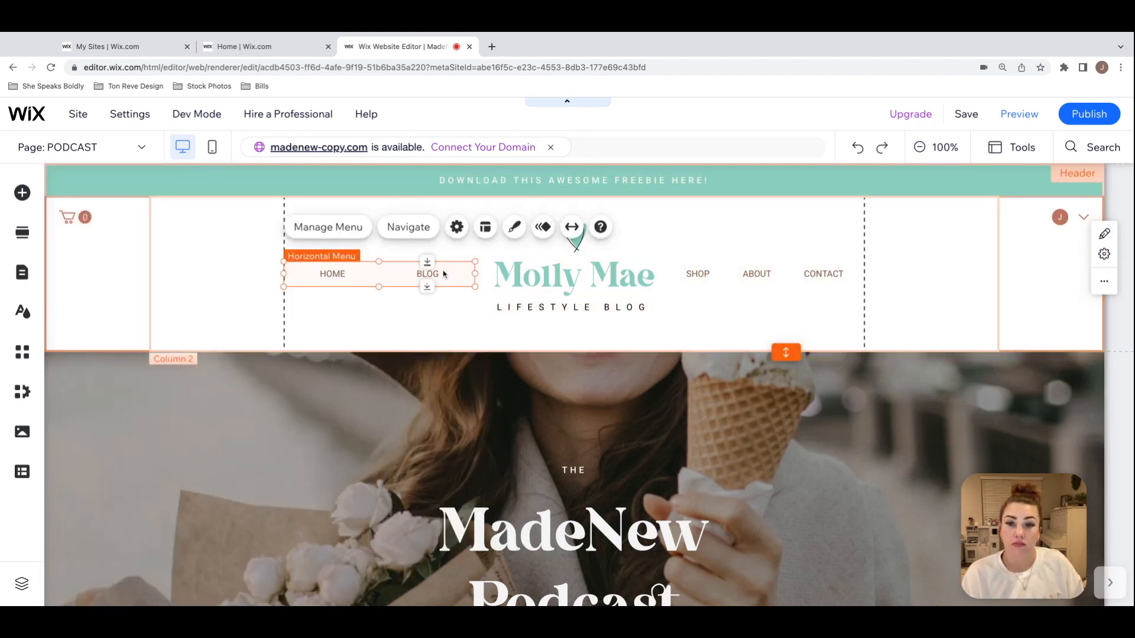
pyautogui.click(331, 235)
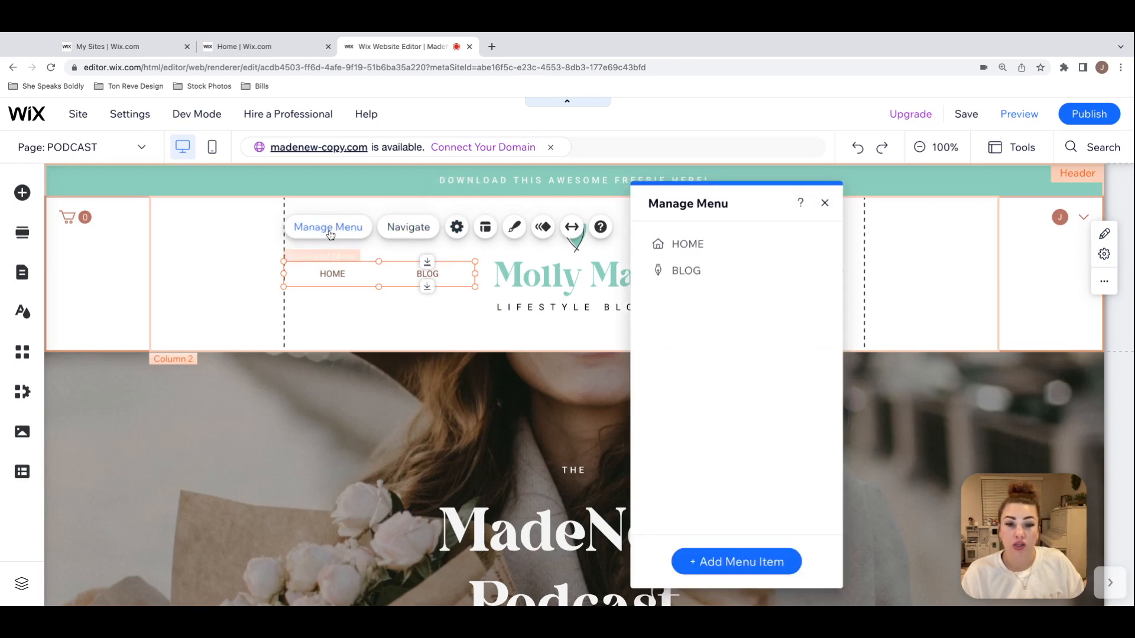
pyautogui.click(760, 564)
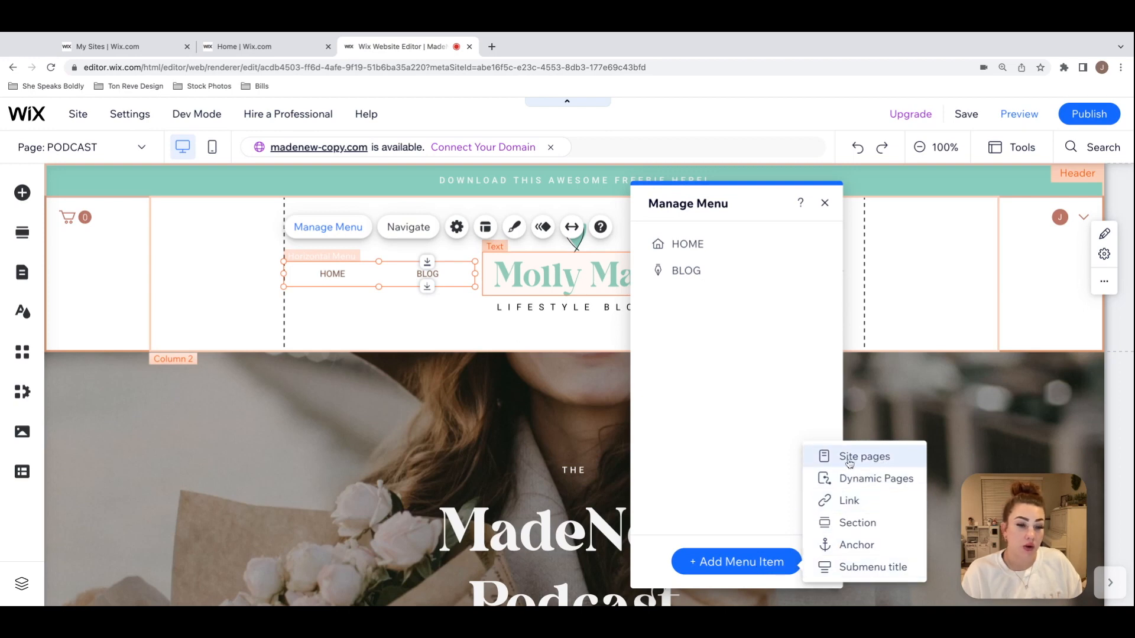
pyautogui.click(869, 463)
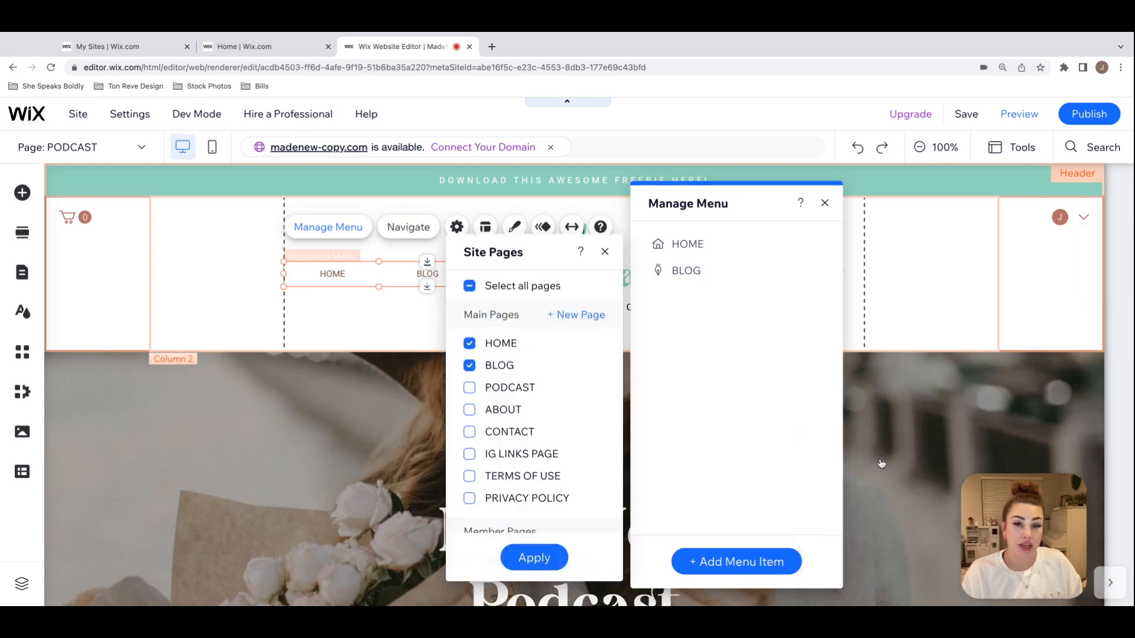
pyautogui.click(510, 390)
pyautogui.click(539, 559)
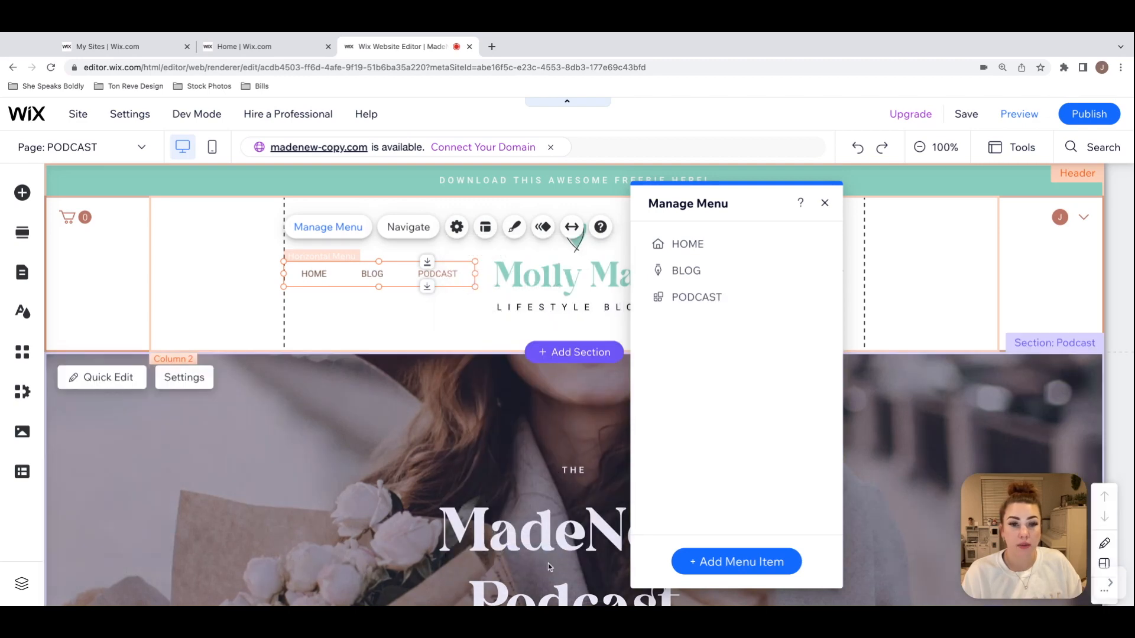
pyautogui.click(468, 329)
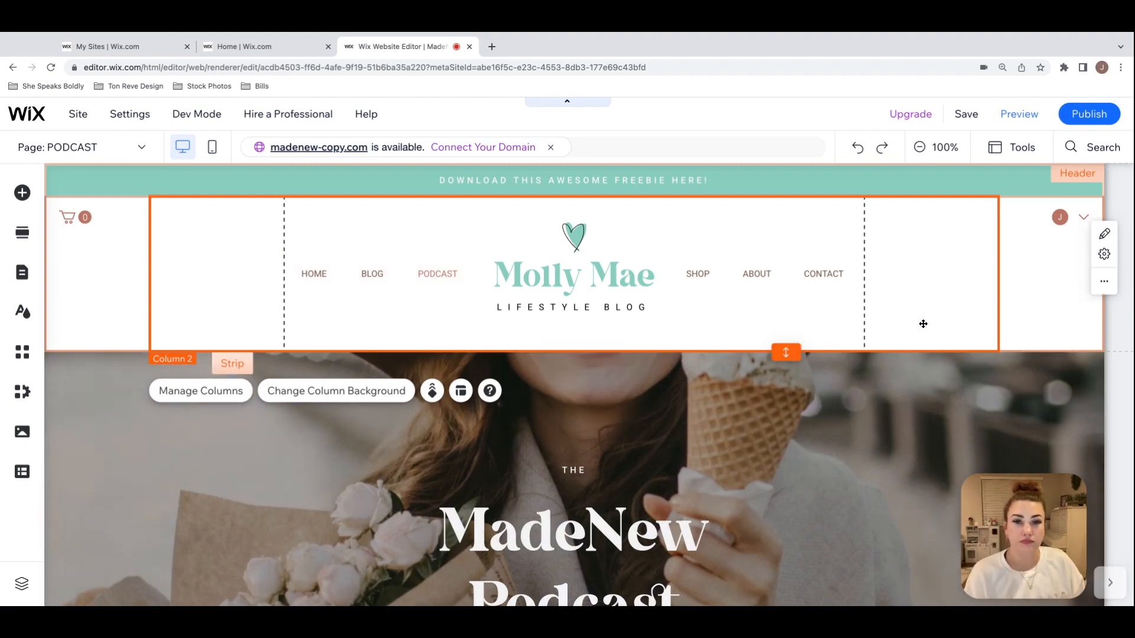
# Step: Examine the PODCAST page's introduction text, container box and podcast player with its sample episodes
pyautogui.scroll(-2, 925, 332)
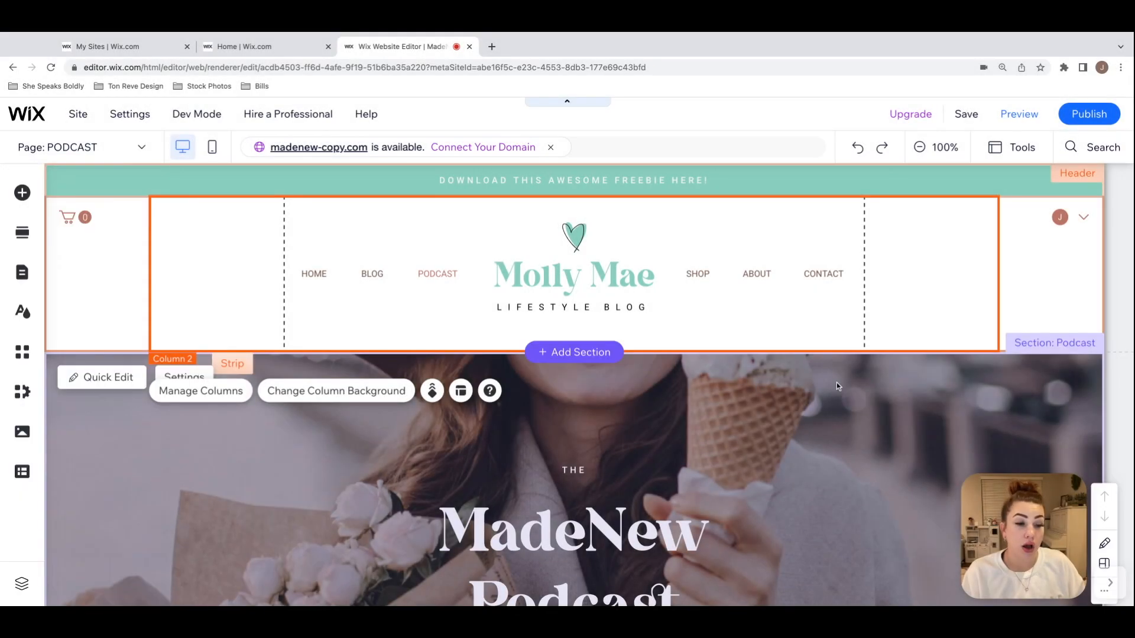
pyautogui.scroll(-10, 836, 382)
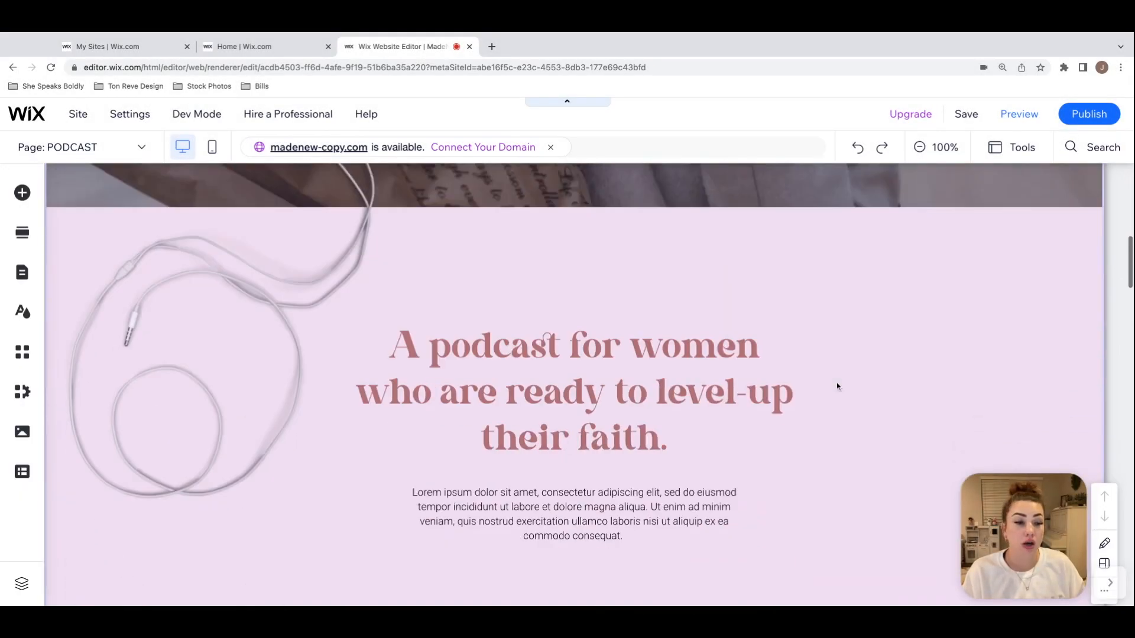
pyautogui.scroll(-8, 851, 370)
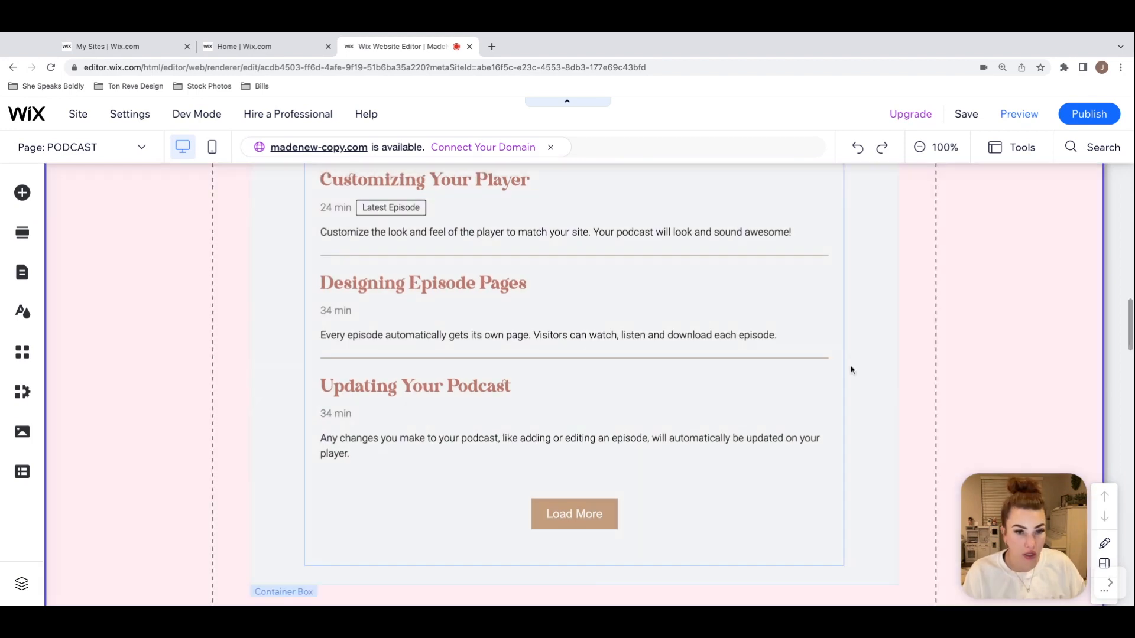
pyautogui.click(852, 351)
pyautogui.scroll(3, 852, 351)
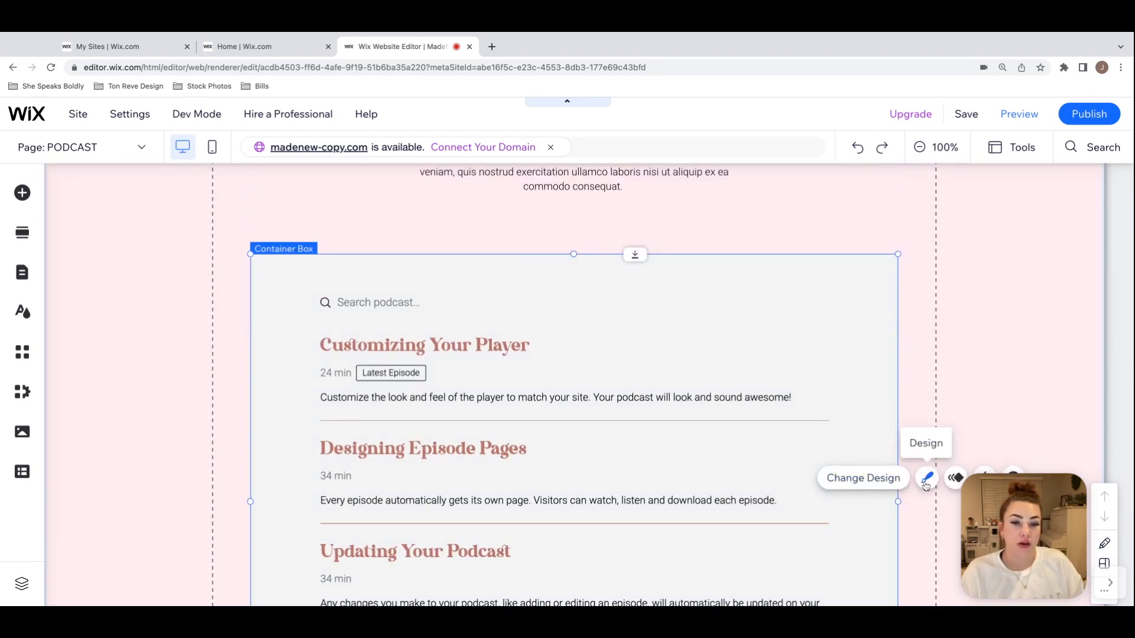
pyautogui.click(496, 369)
pyautogui.scroll(5, 385, 289)
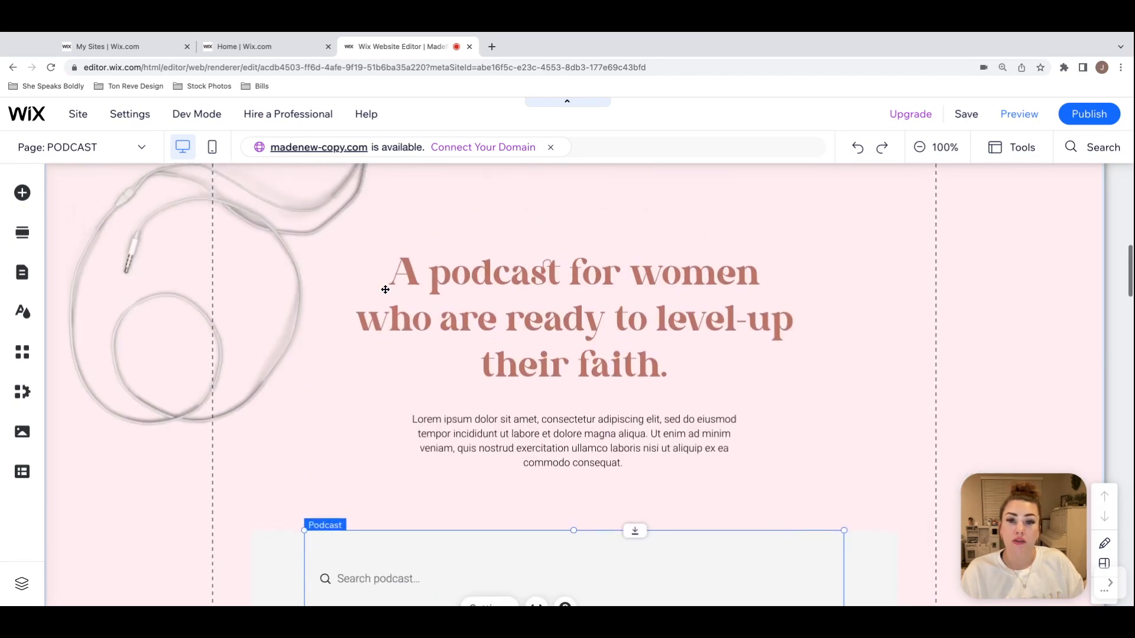
pyautogui.scroll(7, 385, 289)
pyautogui.scroll(-3, 385, 289)
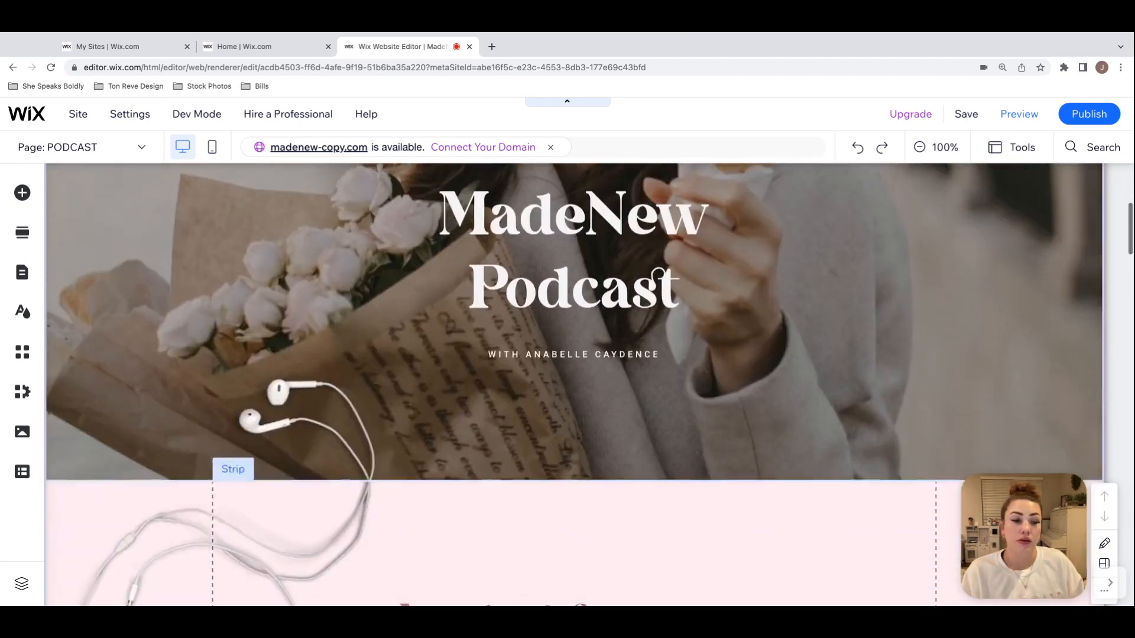
pyautogui.scroll(-11, 573, 384)
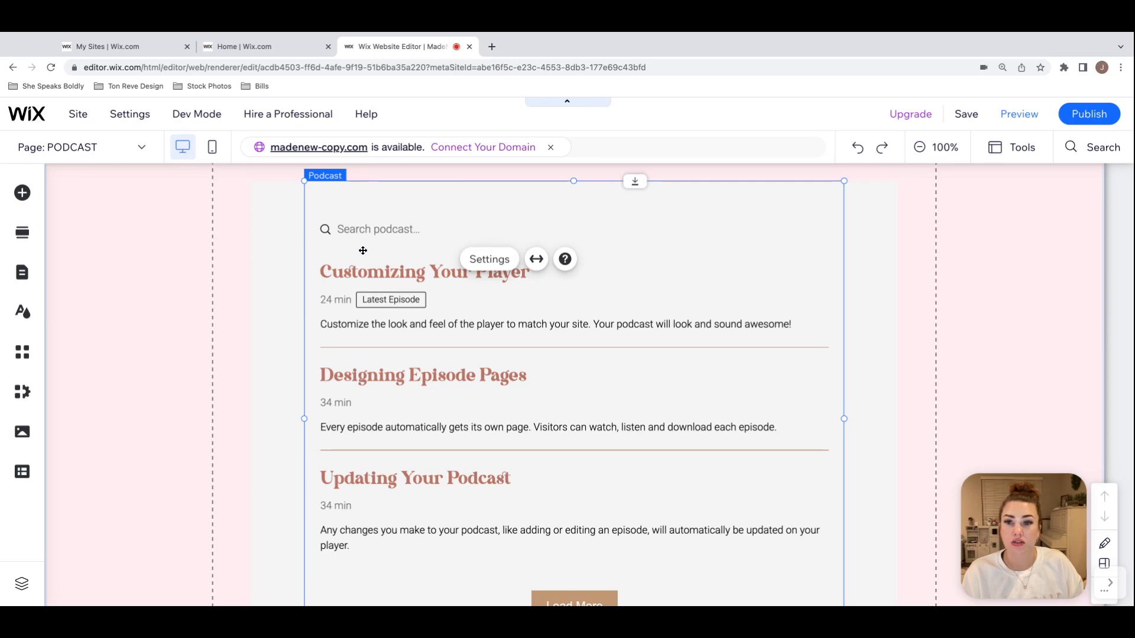
pyautogui.scroll(-1, 385, 262)
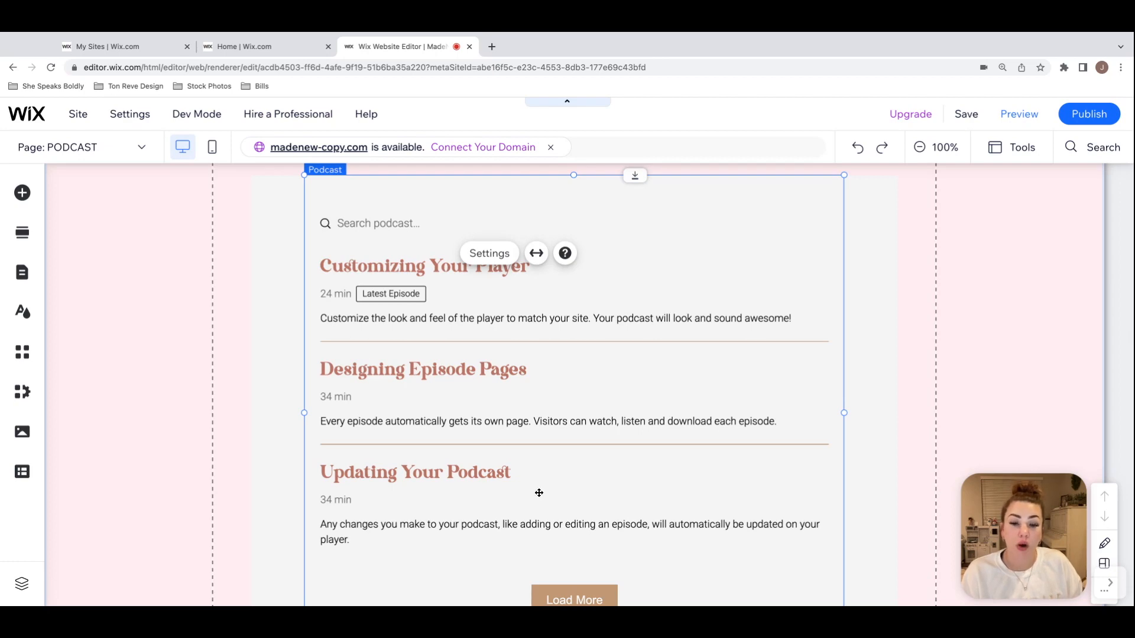
# Step: Review the PODCAST page's statistics strip, host section, testimonial and "Become a subscriber today!" section
pyautogui.scroll(-4, 538, 492)
pyautogui.scroll(-5, 539, 493)
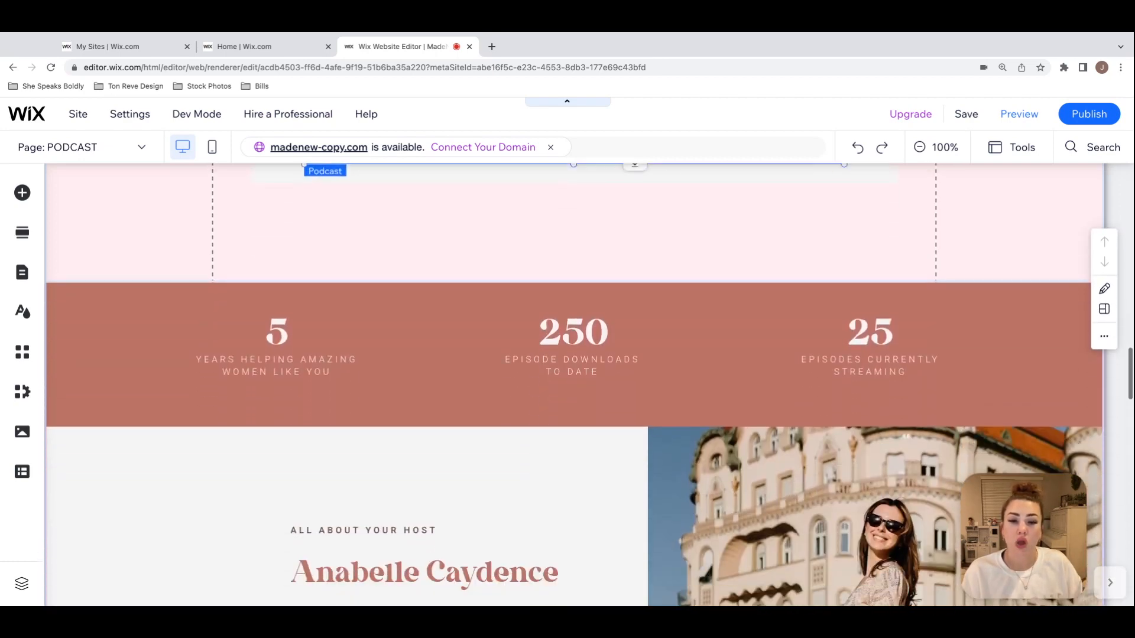
pyautogui.scroll(-3, 655, 432)
pyautogui.scroll(-8, 655, 428)
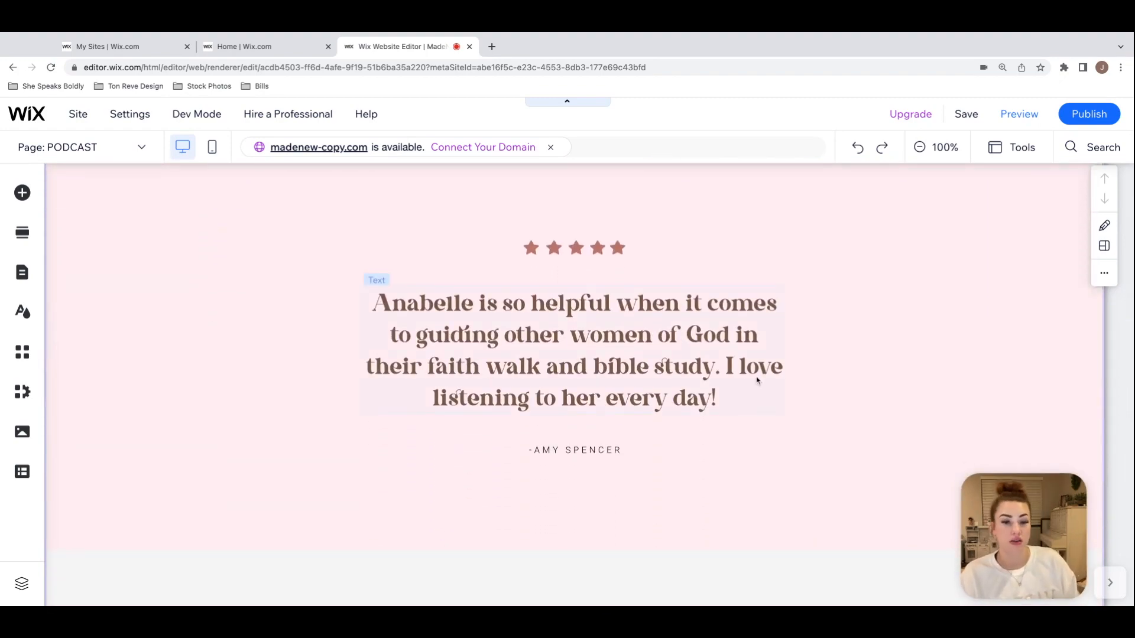
pyautogui.scroll(-9, 758, 380)
pyautogui.scroll(3, 757, 380)
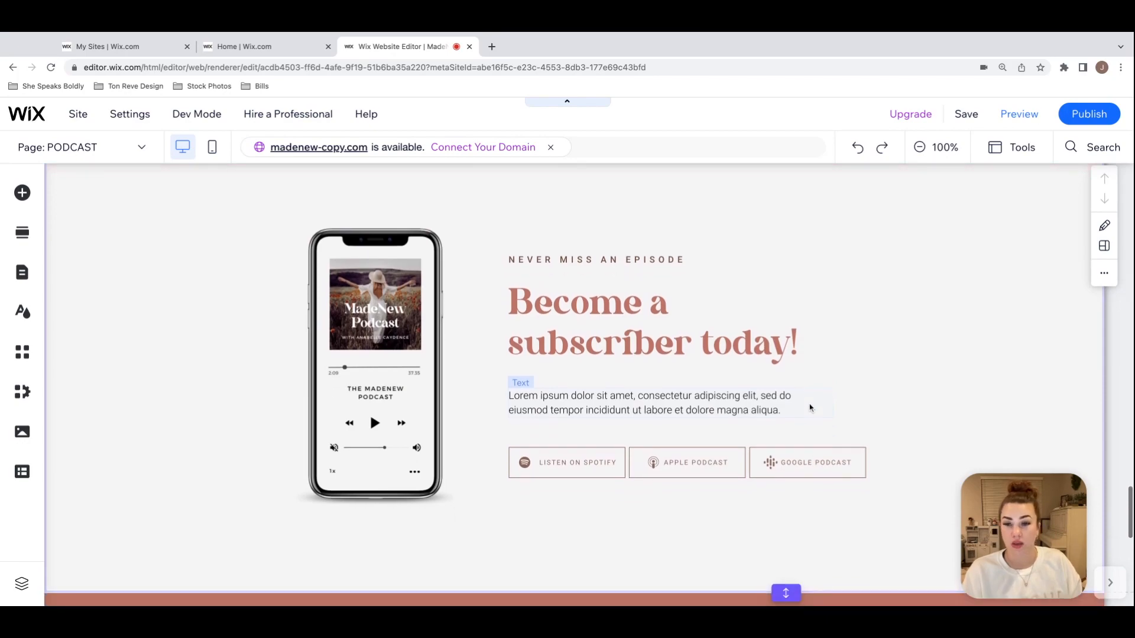
pyautogui.scroll(15, 684, 381)
pyautogui.scroll(15, 682, 381)
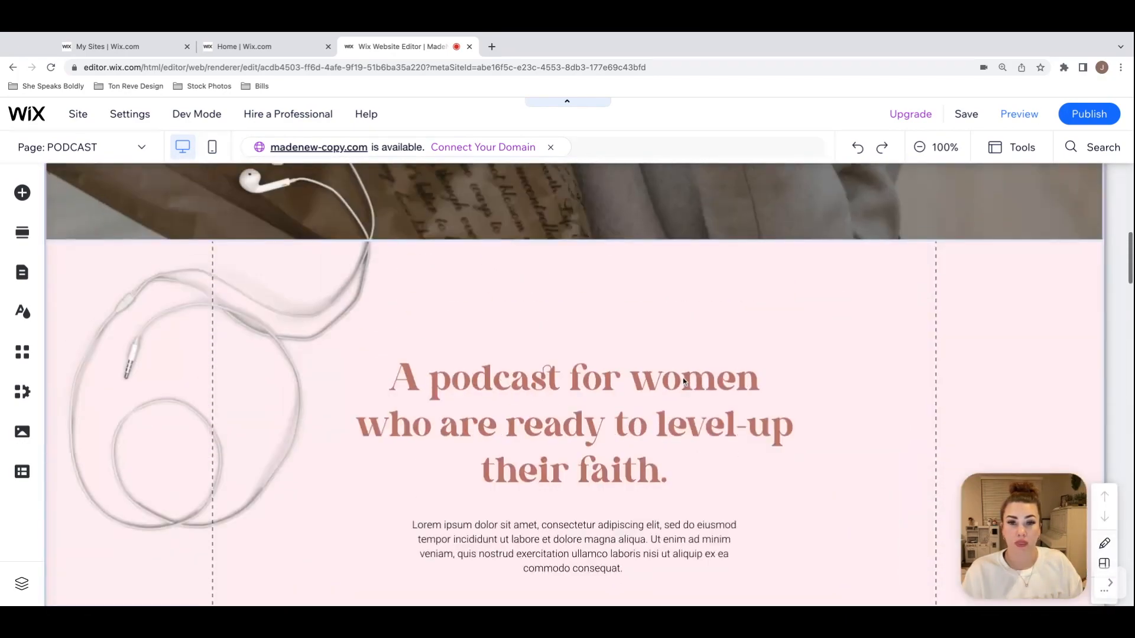
# Step: Examine the podcast player's settings for connecting an RSS feed and allowing episode downloads, and close them
pyautogui.scroll(-15, 683, 381)
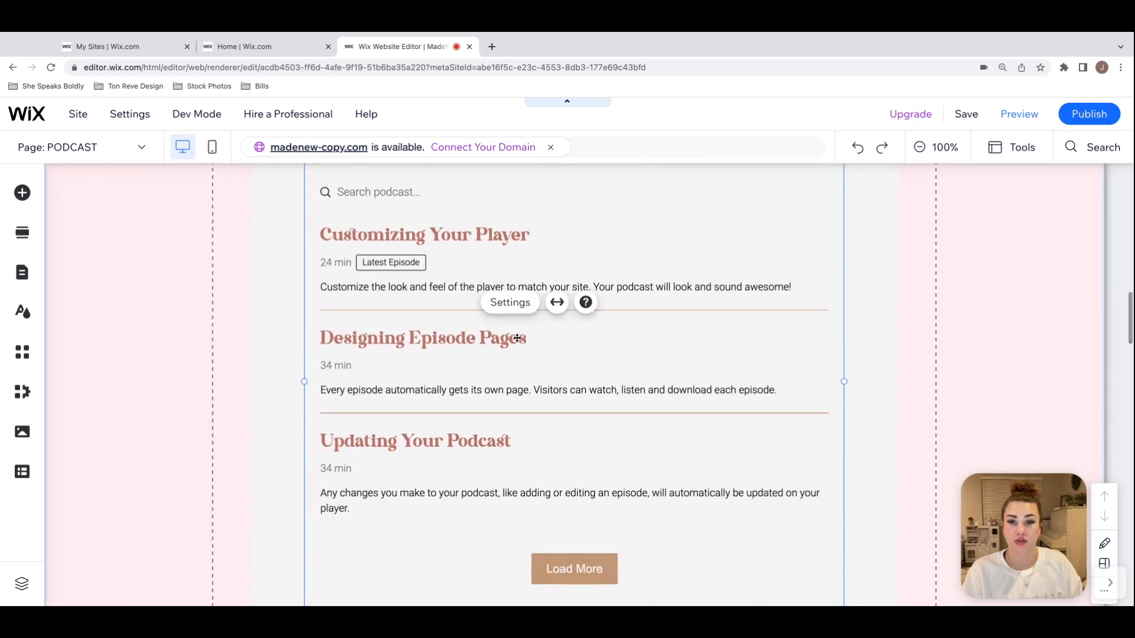
pyautogui.scroll(1, 518, 337)
pyautogui.click(523, 378)
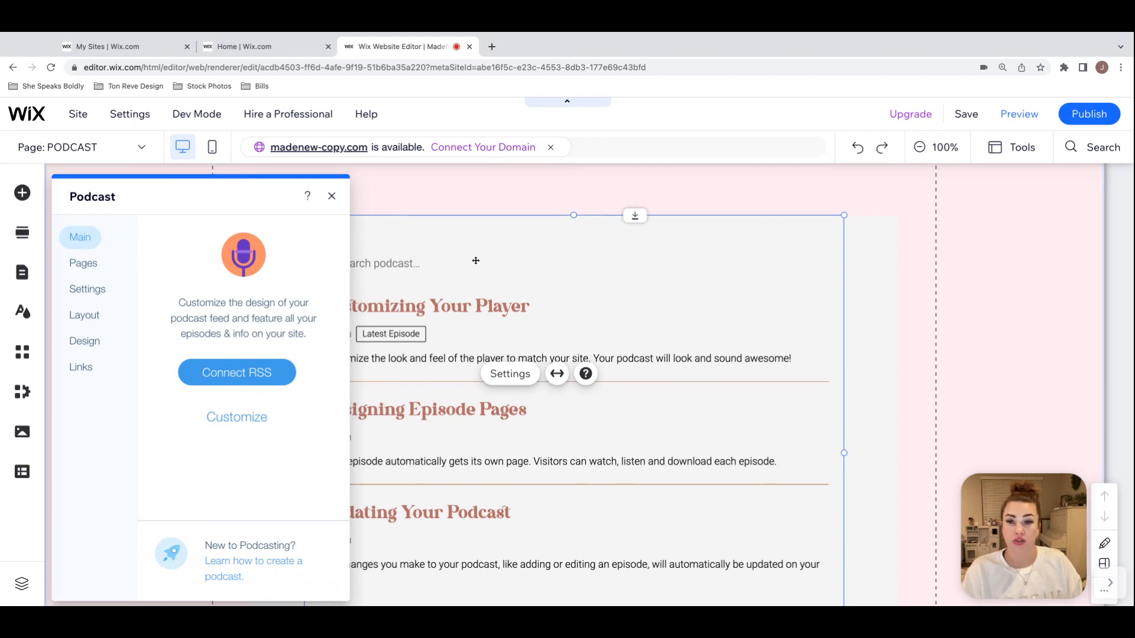
pyautogui.click(231, 380)
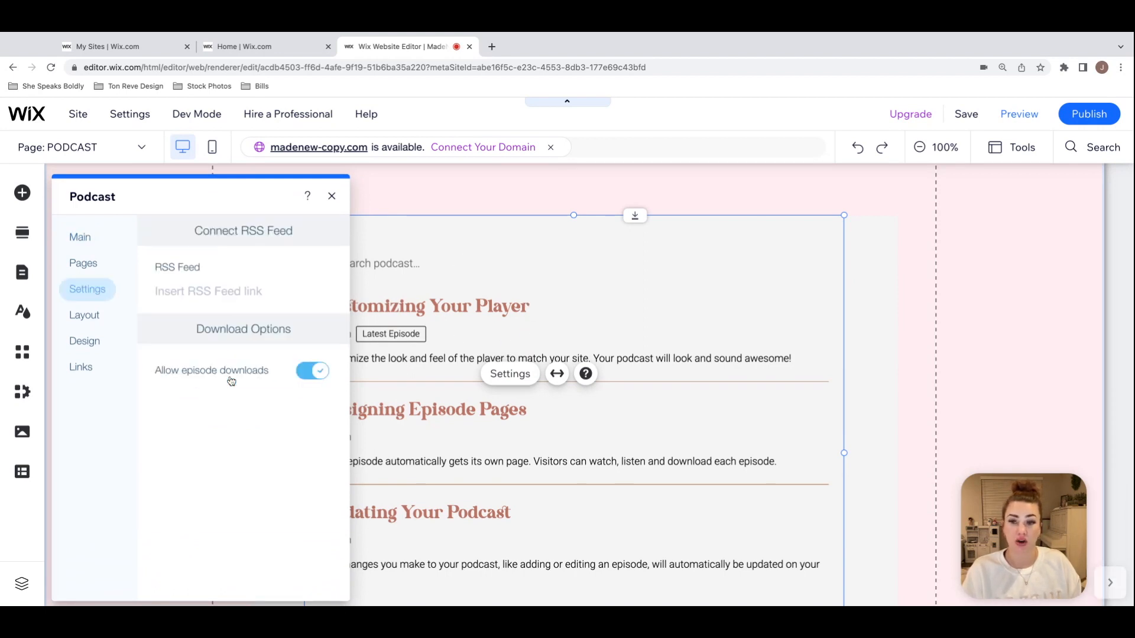
pyautogui.click(256, 293)
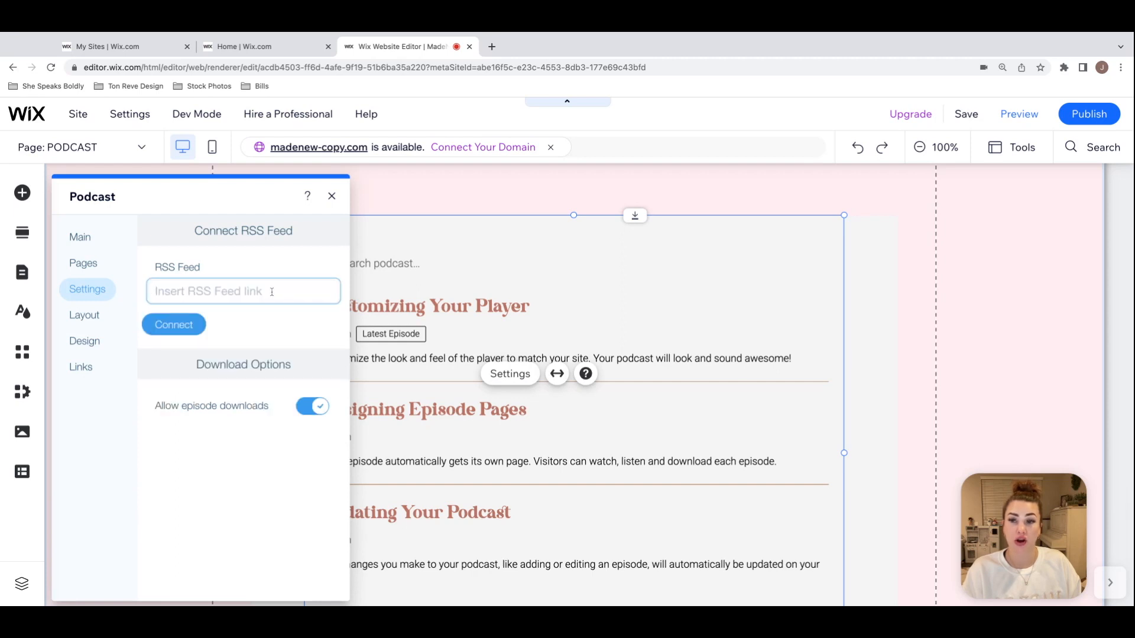
pyautogui.click(172, 326)
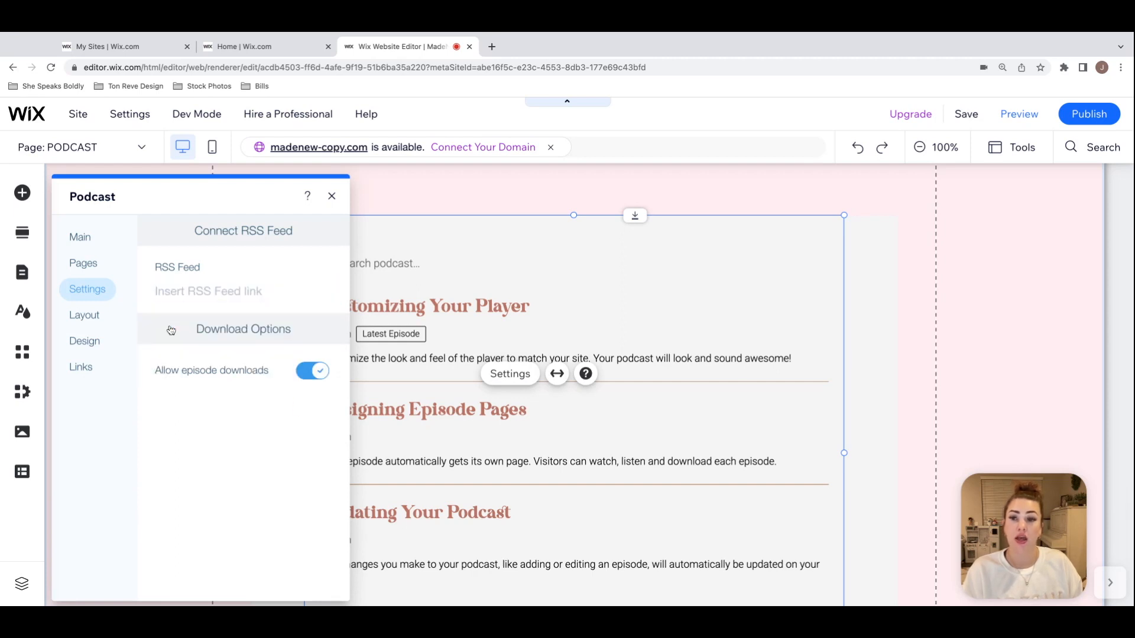
pyautogui.click(331, 196)
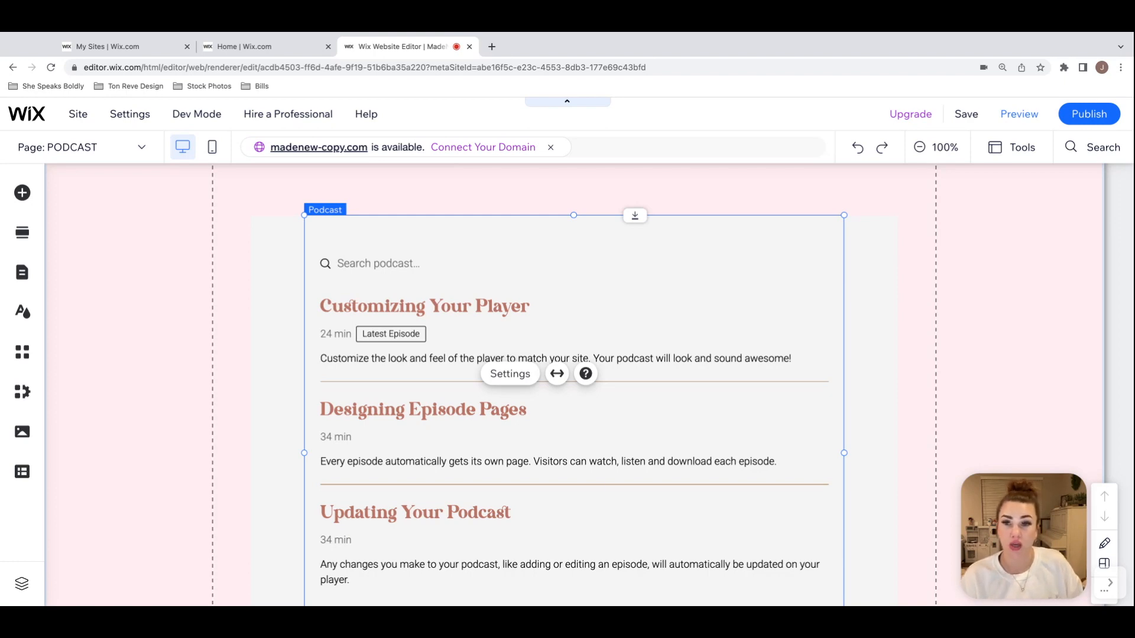
pyautogui.click(927, 307)
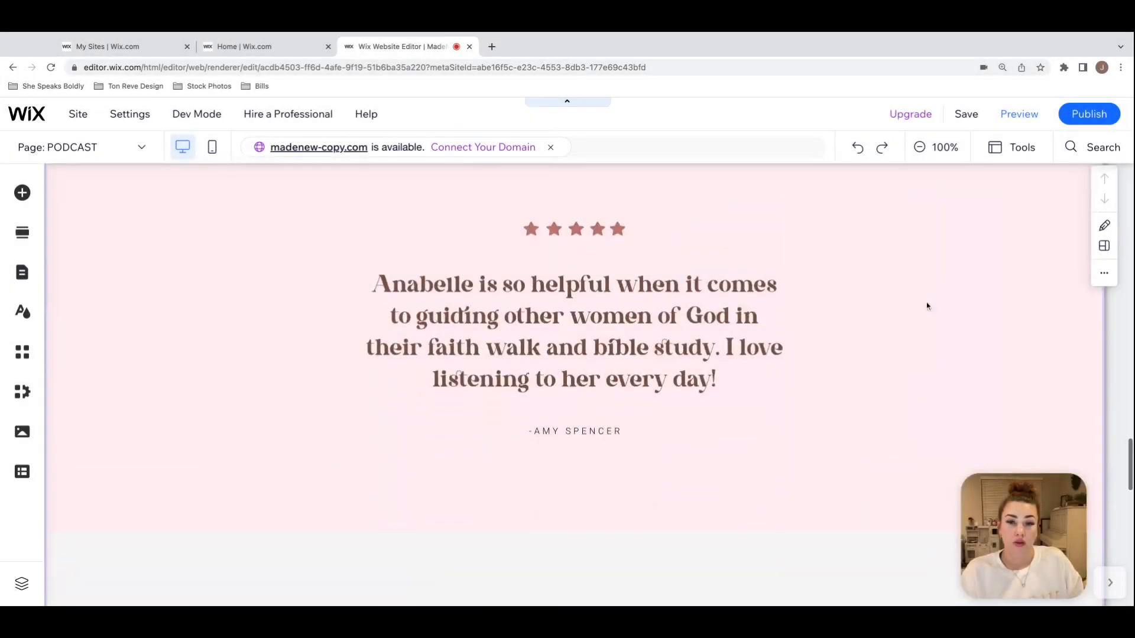
# Step: Examine the phone mockup image and the Spotify, Apple and Google podcast buttons in the "Become a subscriber today!" section
pyautogui.scroll(-3, 927, 306)
pyautogui.scroll(-4, 574, 384)
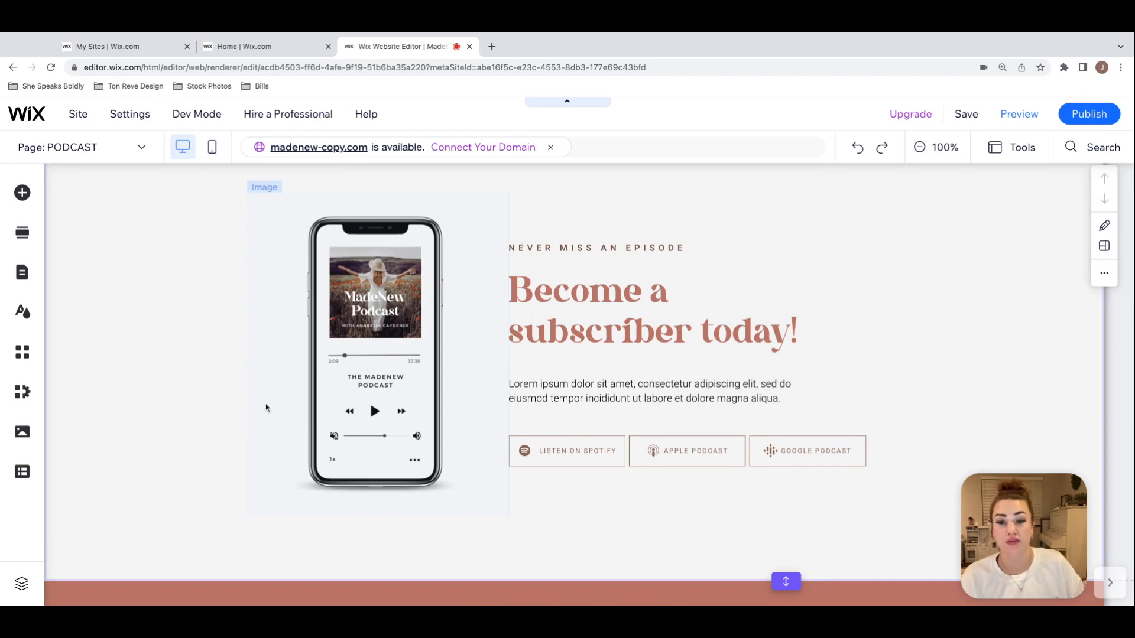
pyautogui.click(425, 263)
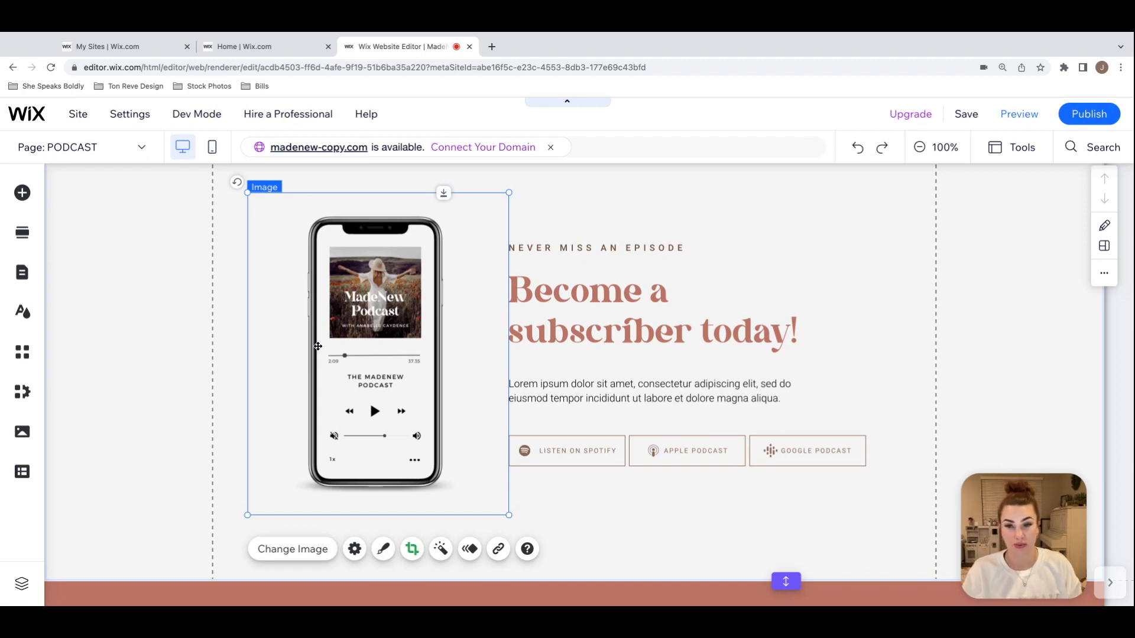
pyautogui.click(582, 456)
pyautogui.click(811, 452)
pyautogui.click(726, 455)
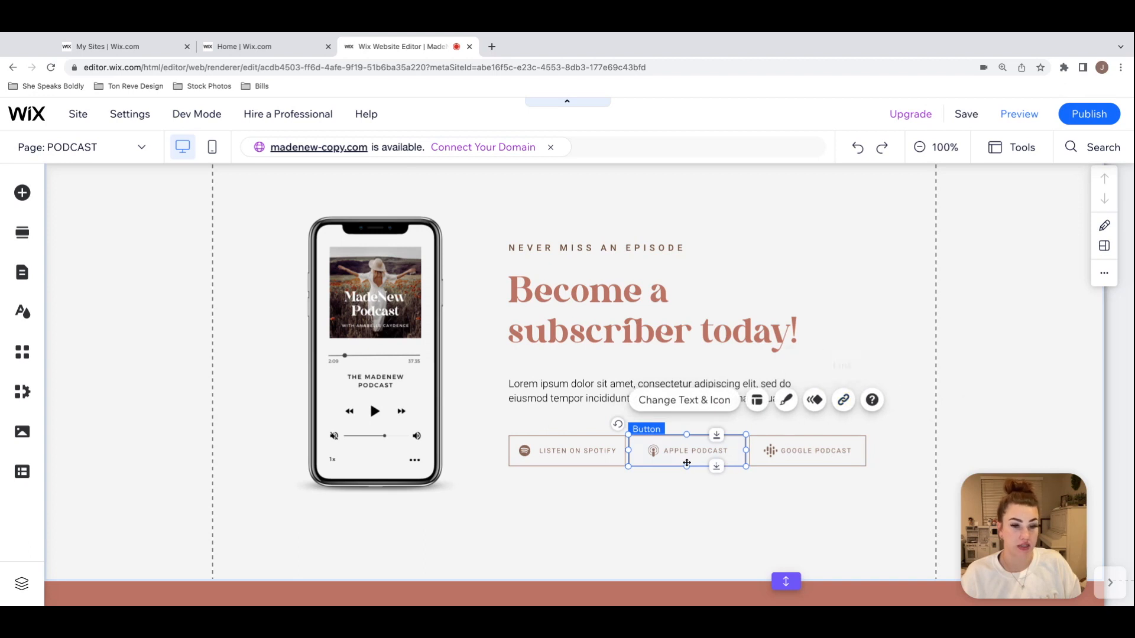
pyautogui.click(897, 292)
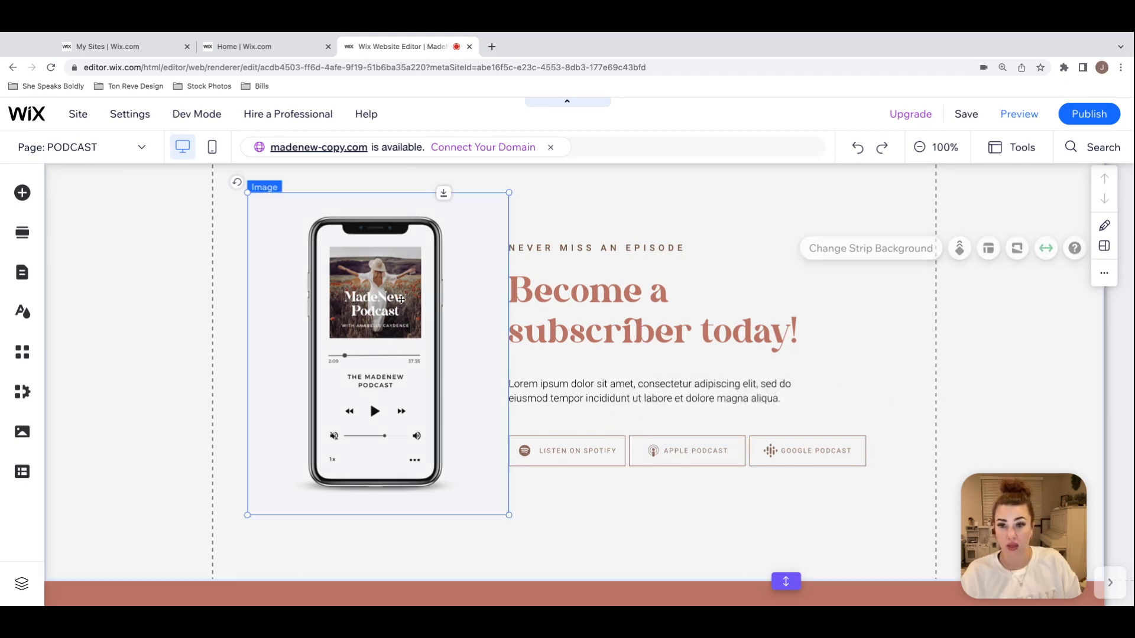
# Step: Switch to Canva in a new browser tab and open page 3 of the MADENEW Device Mockup Templates design
pyautogui.click(425, 315)
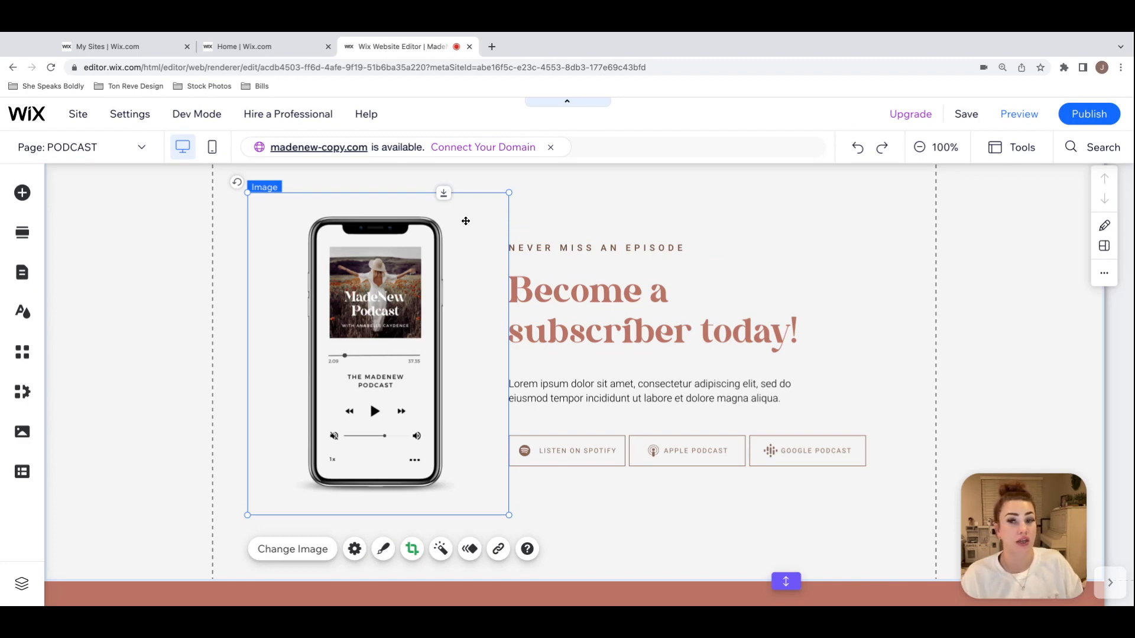
pyautogui.click(491, 46)
pyautogui.write('canv')
pyautogui.press('Return')
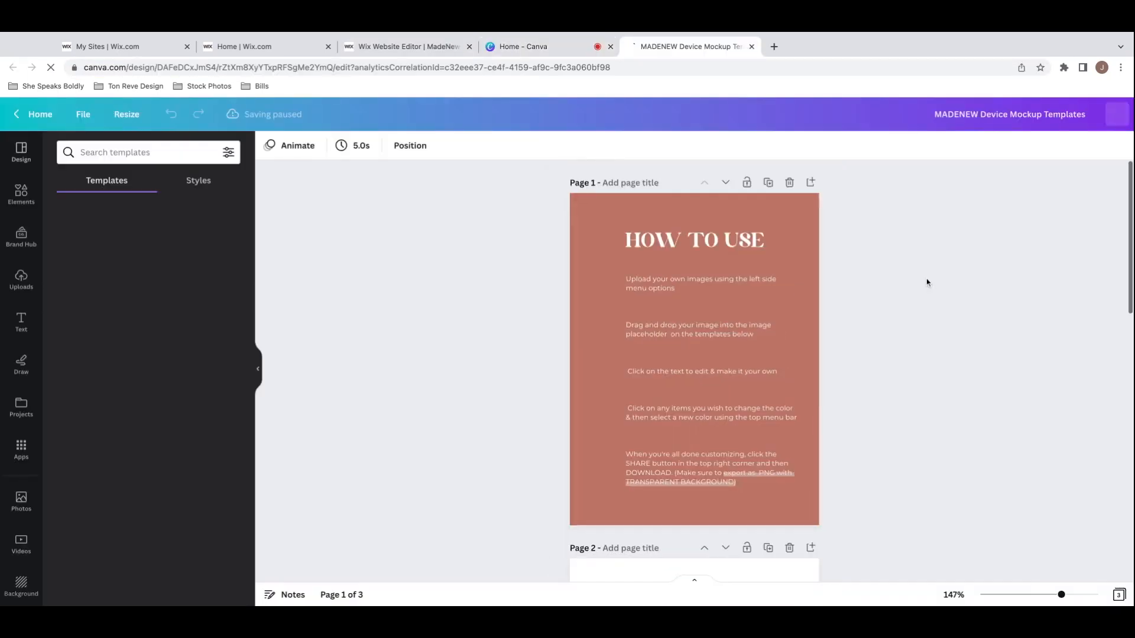
pyautogui.scroll(-6, 927, 278)
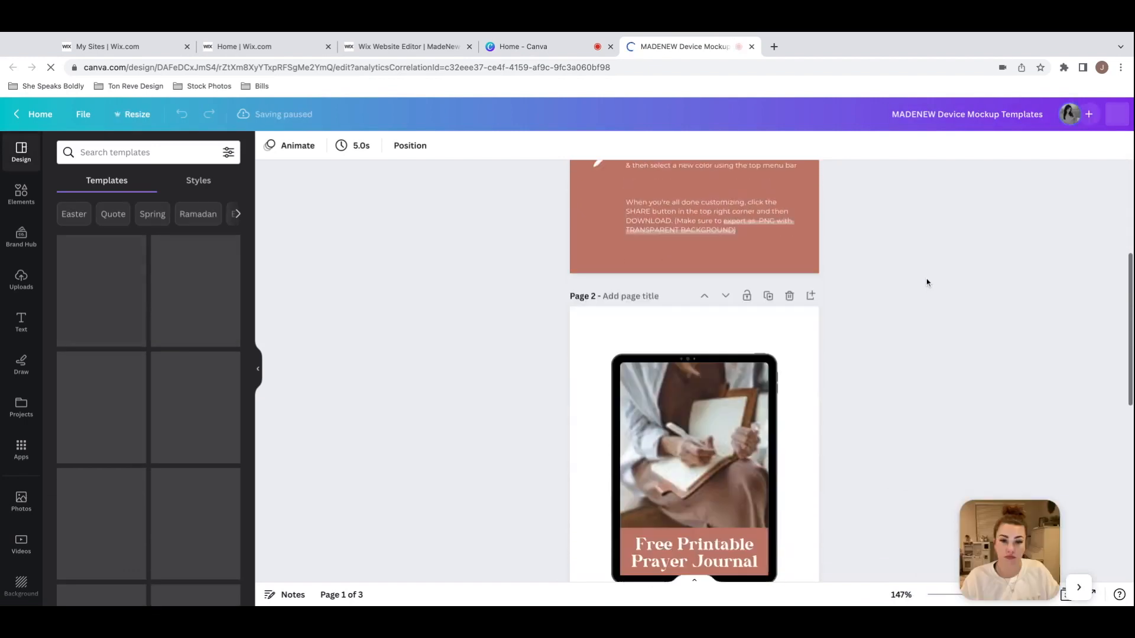
pyautogui.scroll(-5, 926, 279)
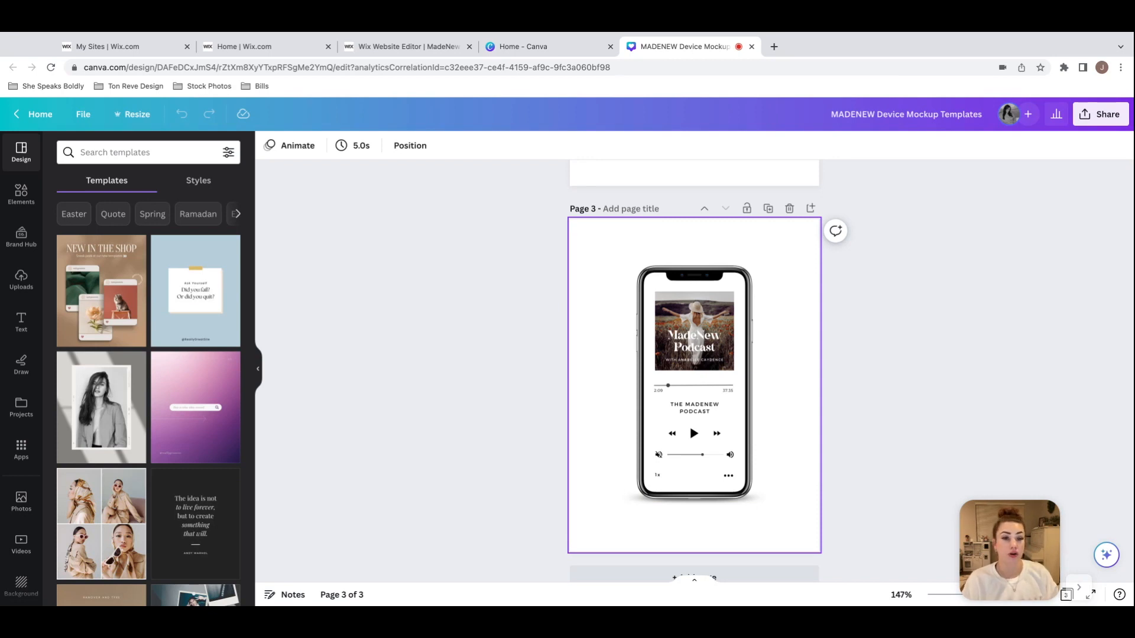
pyautogui.click(1004, 176)
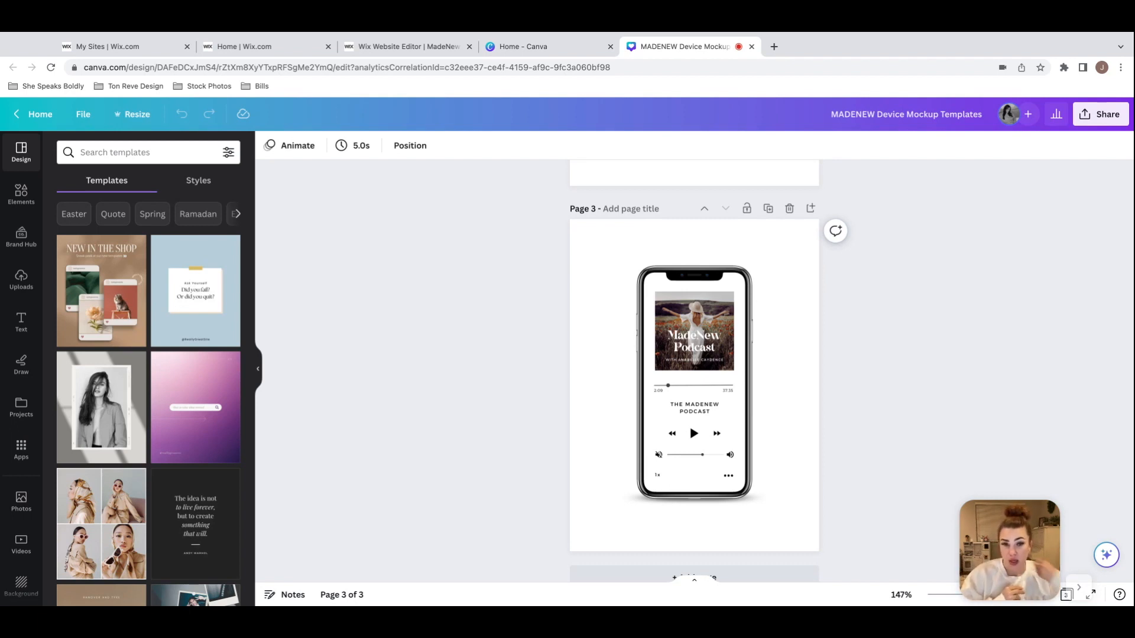
# Step: Examine the locked phone frame on page 3 and the available elements, and collapse the side panel
pyautogui.click(652, 273)
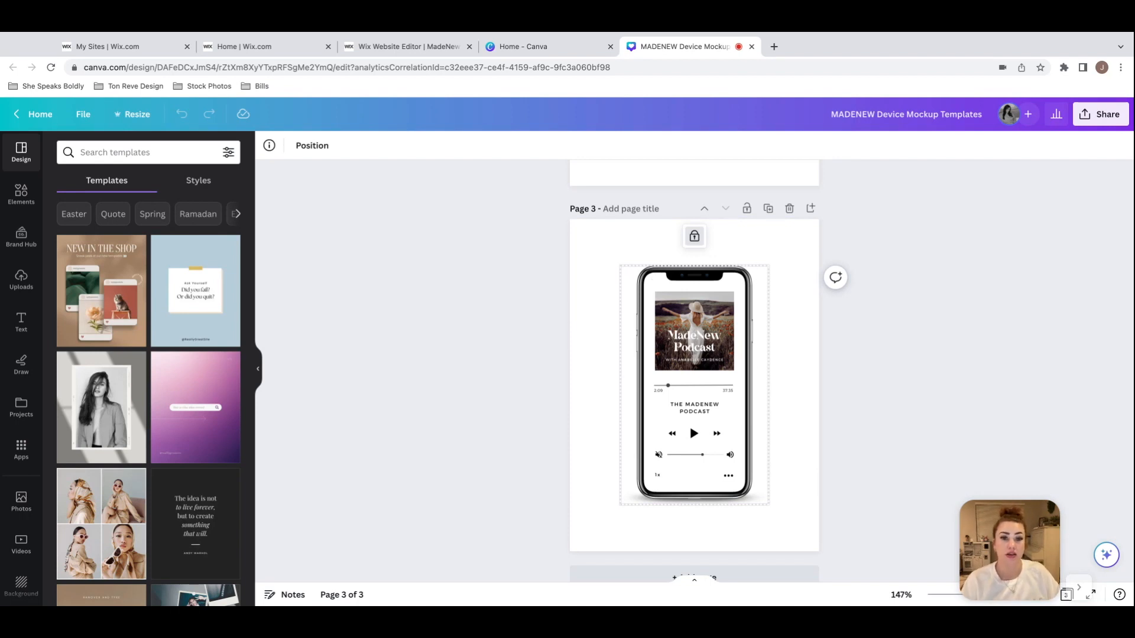
pyautogui.click(779, 318)
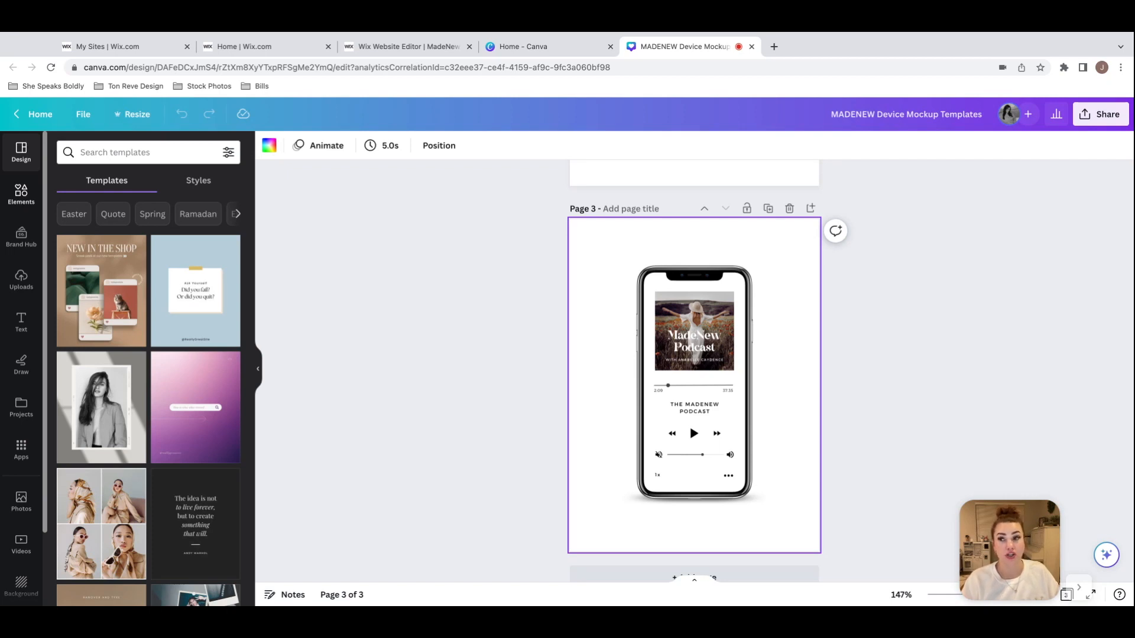
pyautogui.click(21, 194)
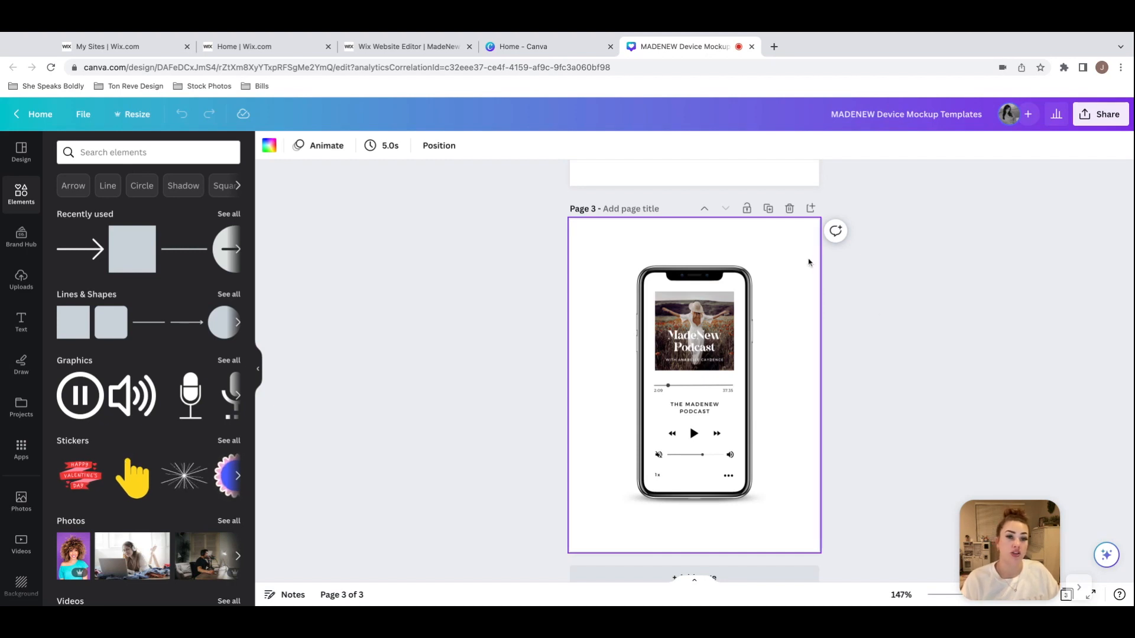
pyautogui.click(258, 370)
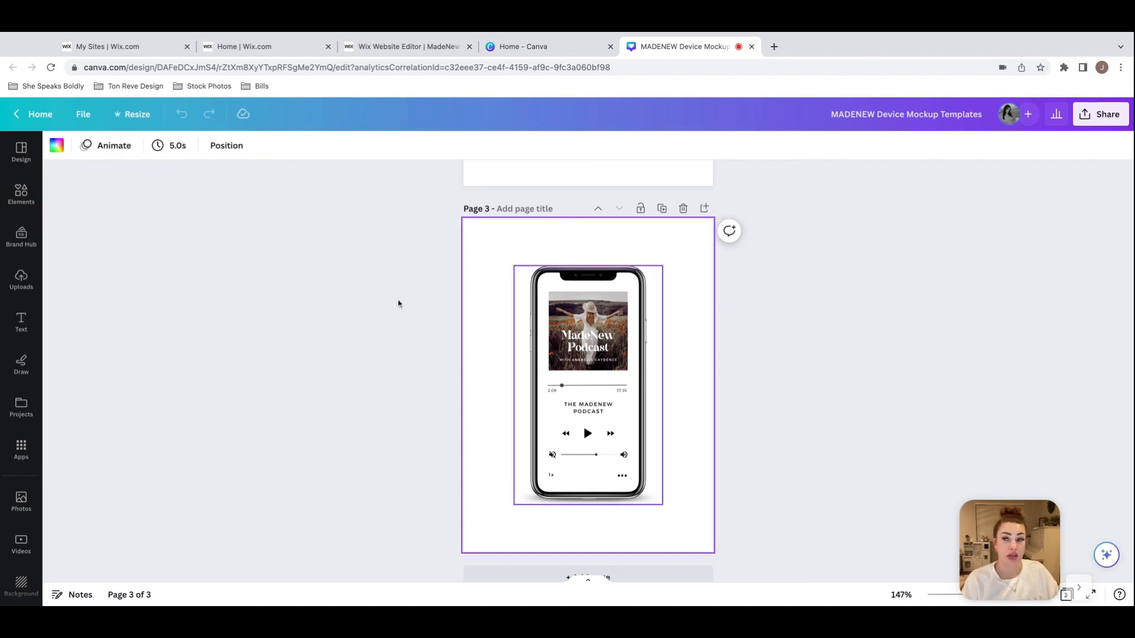
pyautogui.click(553, 273)
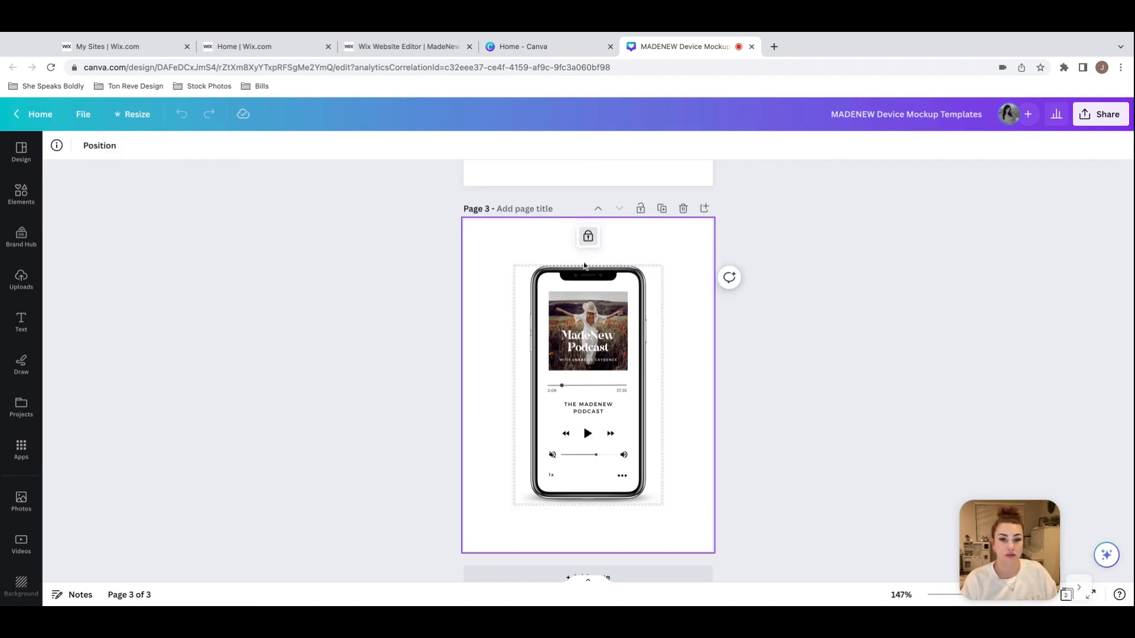
pyautogui.click(678, 349)
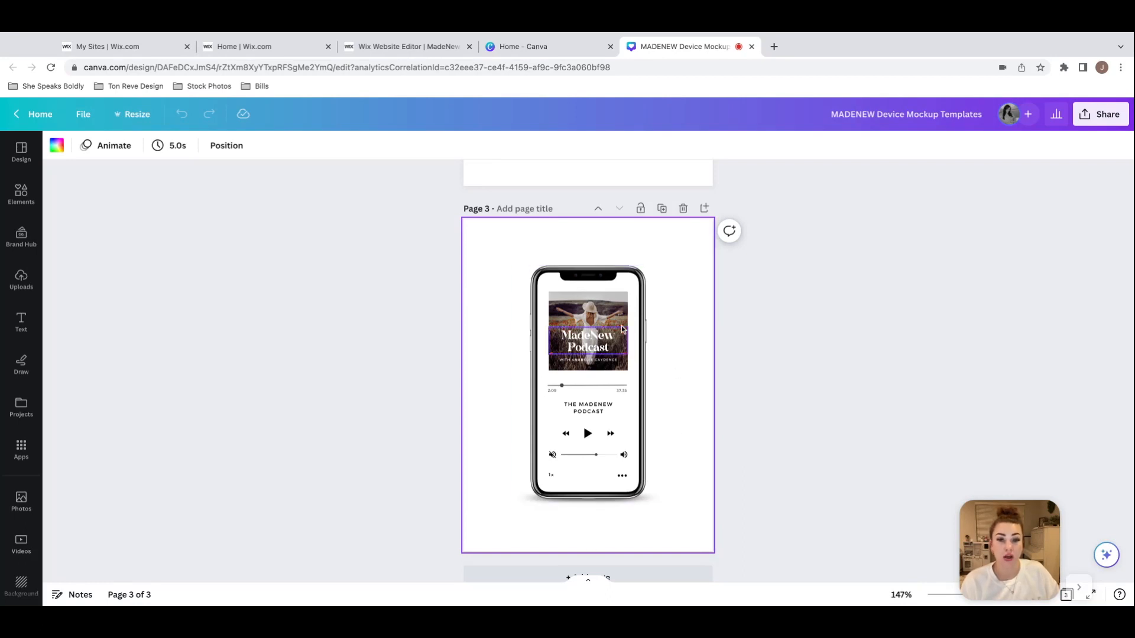
# Step: Check which parts of the page 3 phone mockup can be selected around its locked frame
pyautogui.click(649, 276)
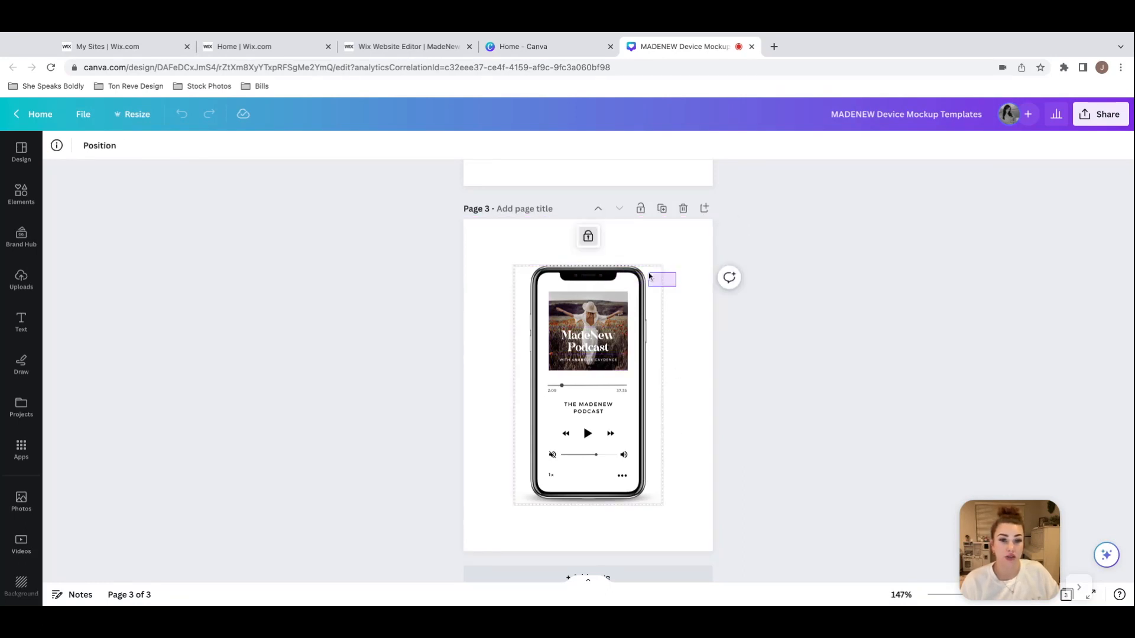
pyautogui.click(677, 420)
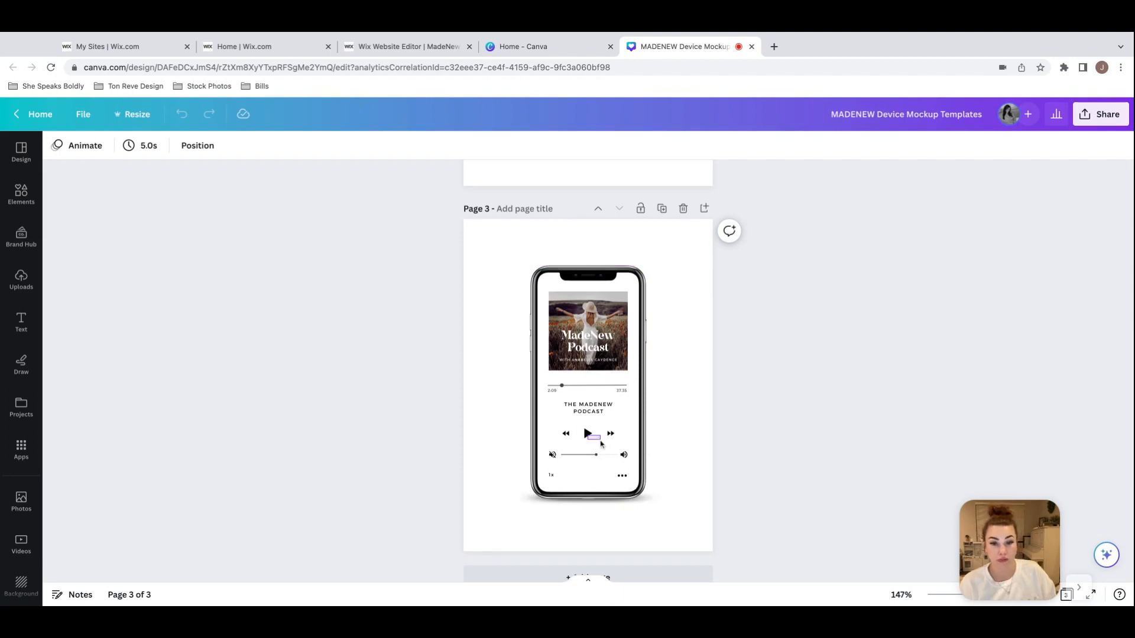
pyautogui.click(666, 420)
pyautogui.moveTo(683, 413); pyautogui.dragTo(429, 409)
pyautogui.click(666, 396)
pyautogui.moveTo(657, 391); pyautogui.dragTo(499, 422)
pyautogui.click(684, 296)
pyautogui.moveTo(687, 295)
pyautogui.mouseDown()
pyautogui.moveTo(461, 412)
pyautogui.moveTo(686, 301)
pyautogui.mouseUp()
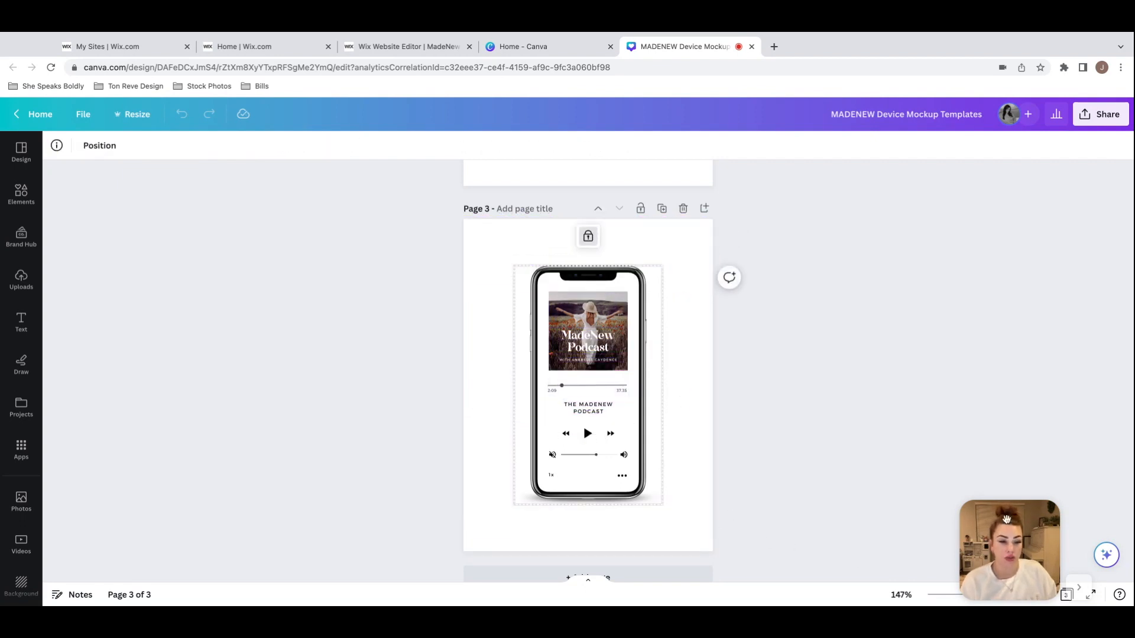
# Step: Replace the podcast cover photo in the phone mockup with the recommended photo of a curly-haired woman against purple
pyautogui.moveTo(1007, 549); pyautogui.dragTo(1081, 520)
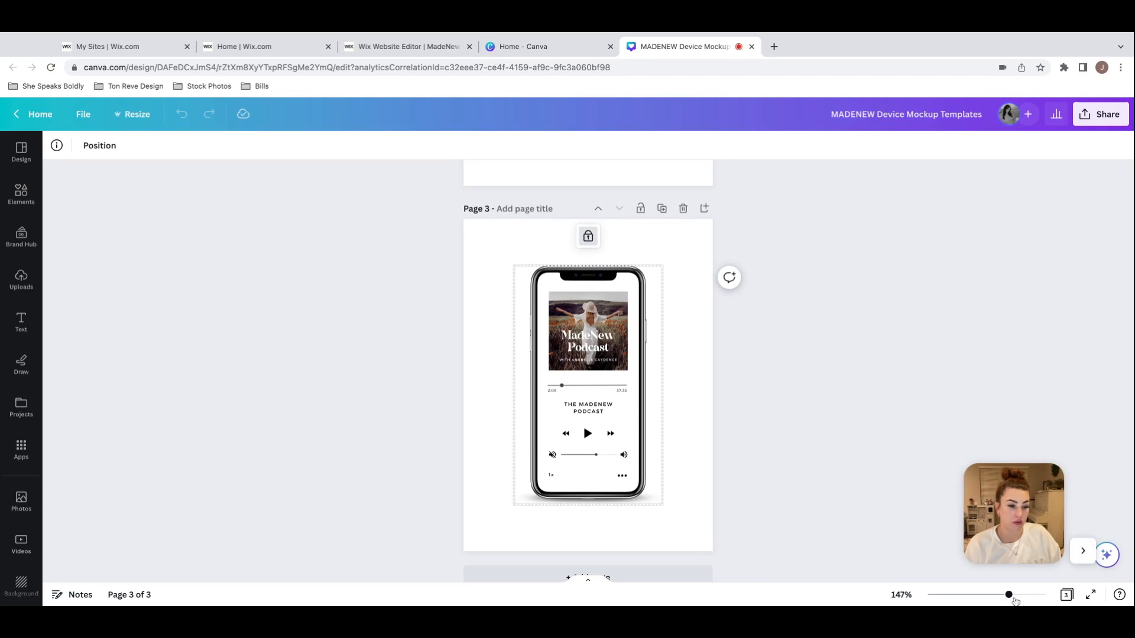
pyautogui.moveTo(1010, 597); pyautogui.dragTo(1031, 595)
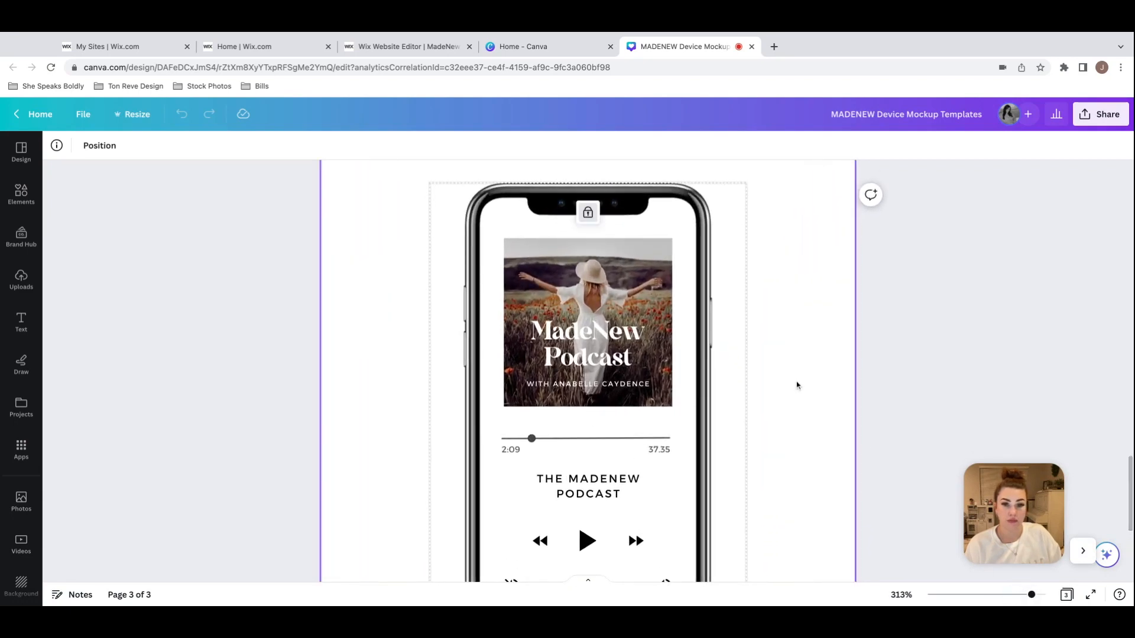
pyautogui.scroll(-1, 797, 385)
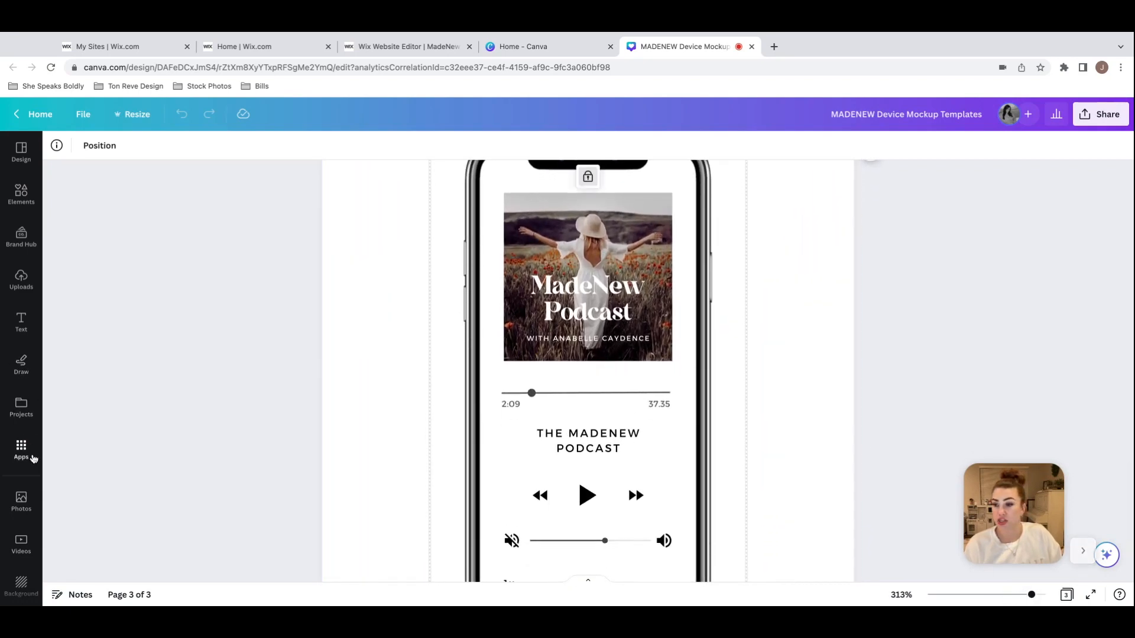
pyautogui.click(587, 278)
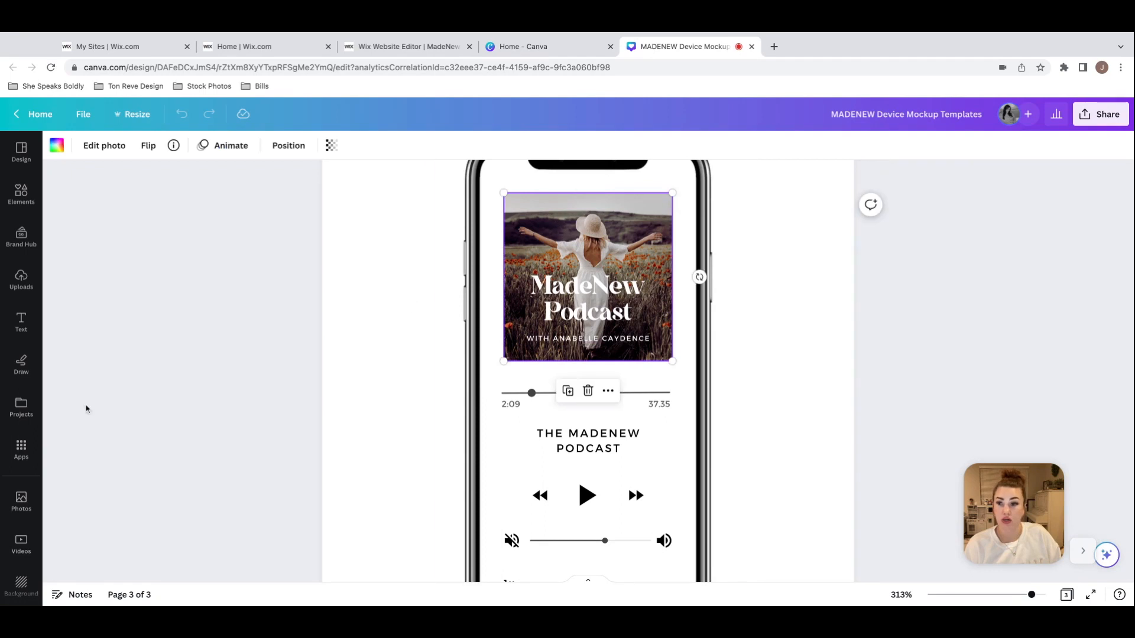
pyautogui.click(22, 501)
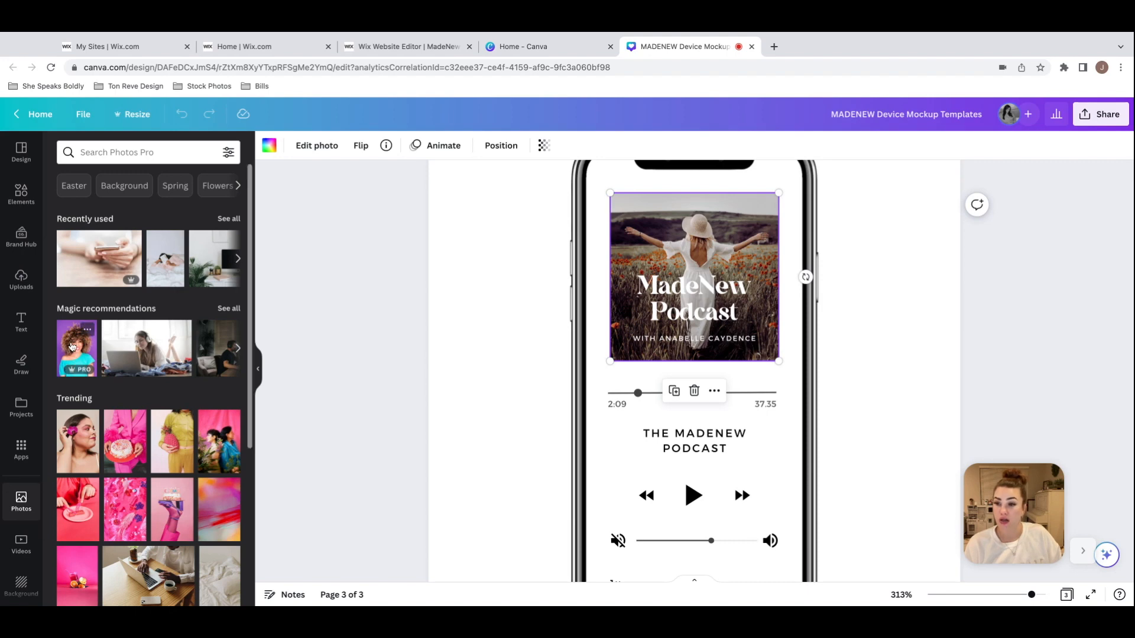
pyautogui.moveTo(69, 349); pyautogui.dragTo(620, 236)
# Step: Browse the stock photos and the uploaded images as sources for the podcast cover picture
pyautogui.scroll(1, 494, 238)
pyautogui.scroll(-1, 494, 239)
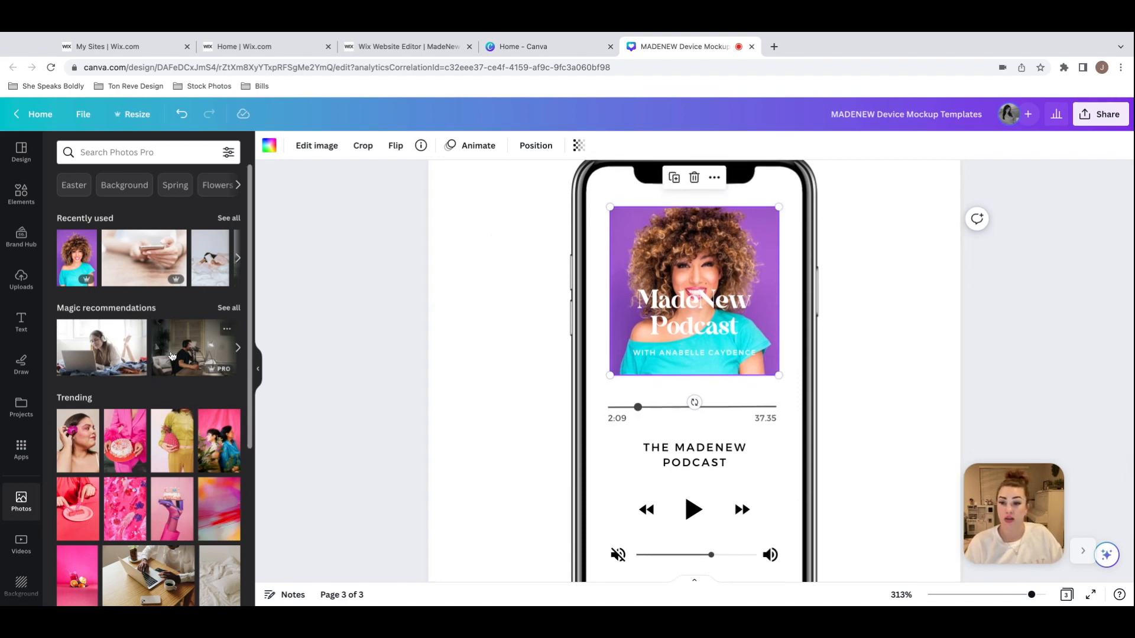
pyautogui.scroll(-3, 171, 355)
pyautogui.scroll(3, 171, 355)
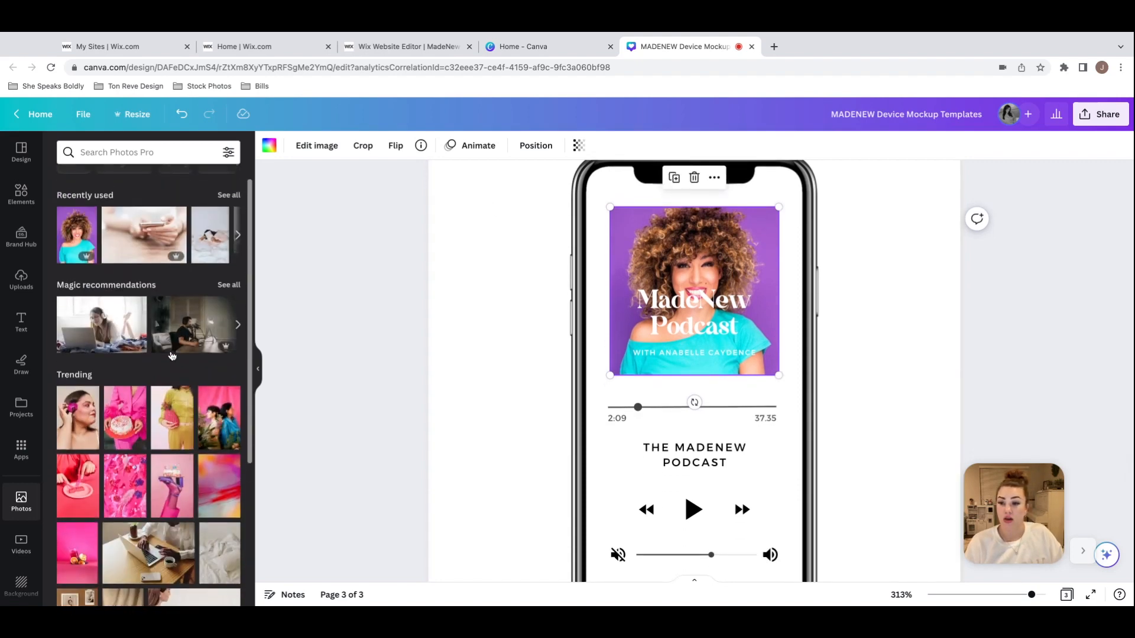
pyautogui.click(21, 279)
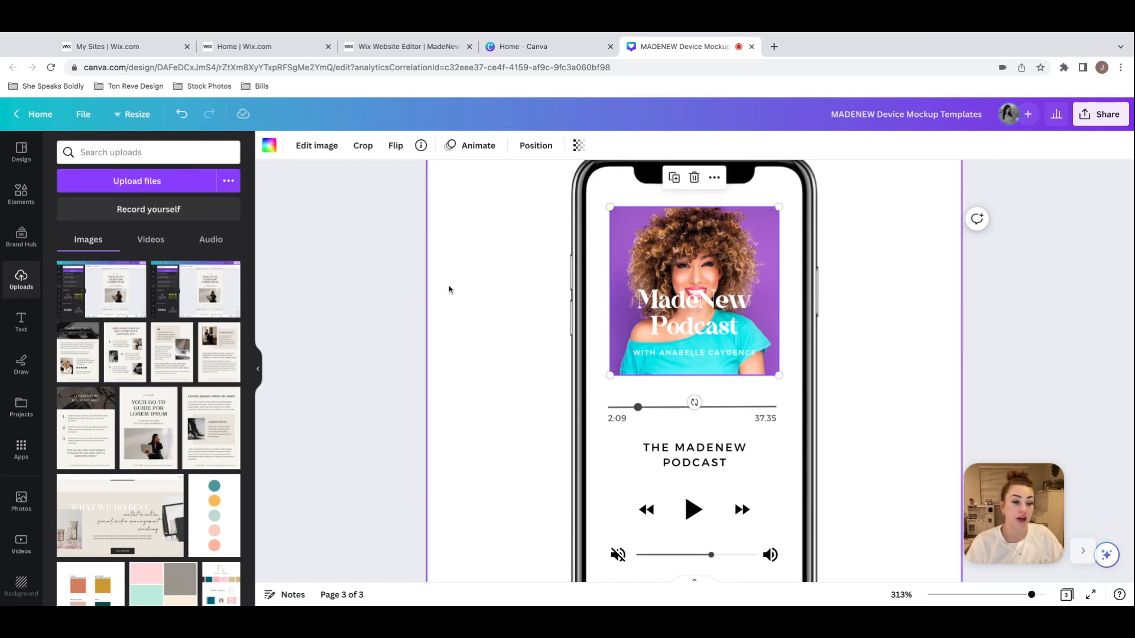
# Step: Change the title text on the podcast cover in the page 3 phone mockup to "Molly Mae Podcast"
pyautogui.click(875, 275)
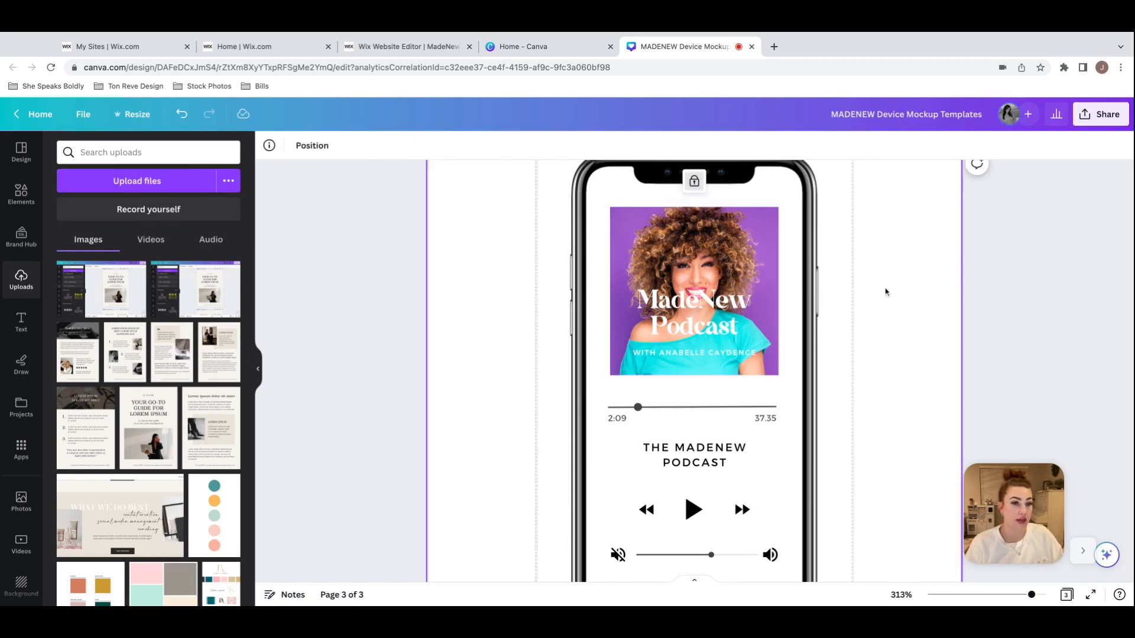
pyautogui.click(690, 322)
pyautogui.click(690, 323)
pyautogui.click(751, 316)
pyautogui.press('super+a')
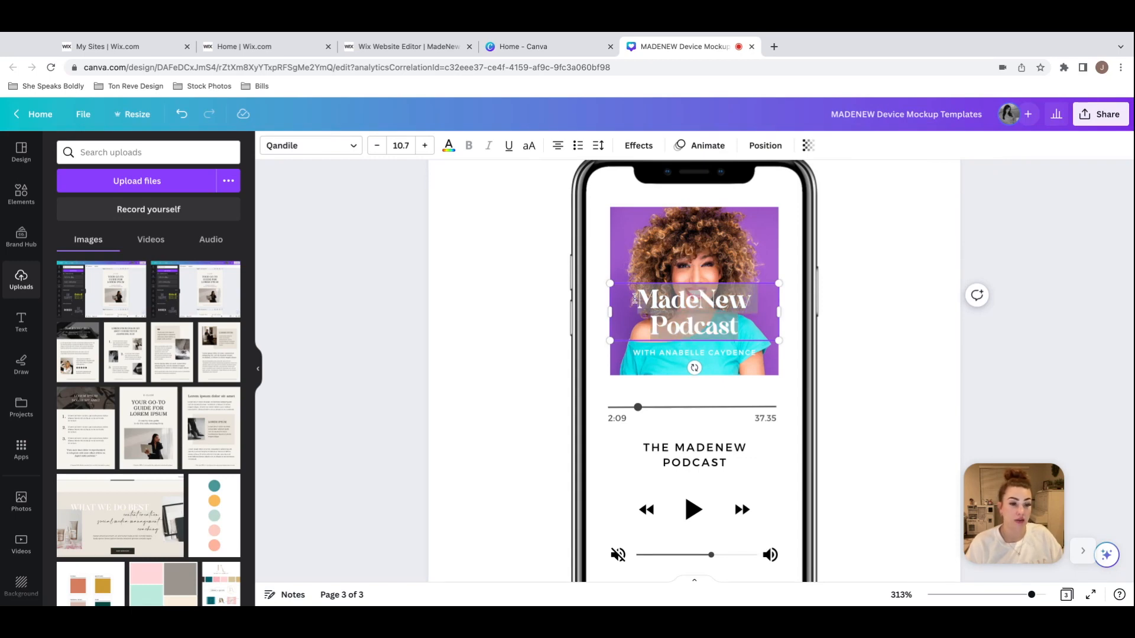
pyautogui.click(752, 314)
pyautogui.moveTo(756, 300); pyautogui.dragTo(639, 301)
pyautogui.write('Molly Ma')
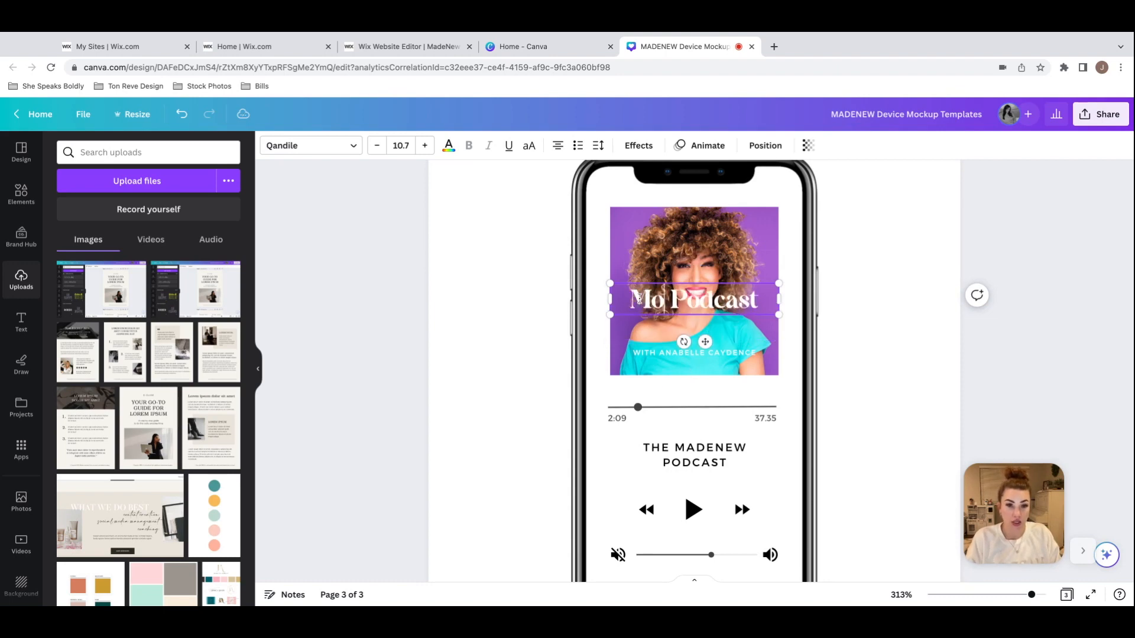
pyautogui.write('e')
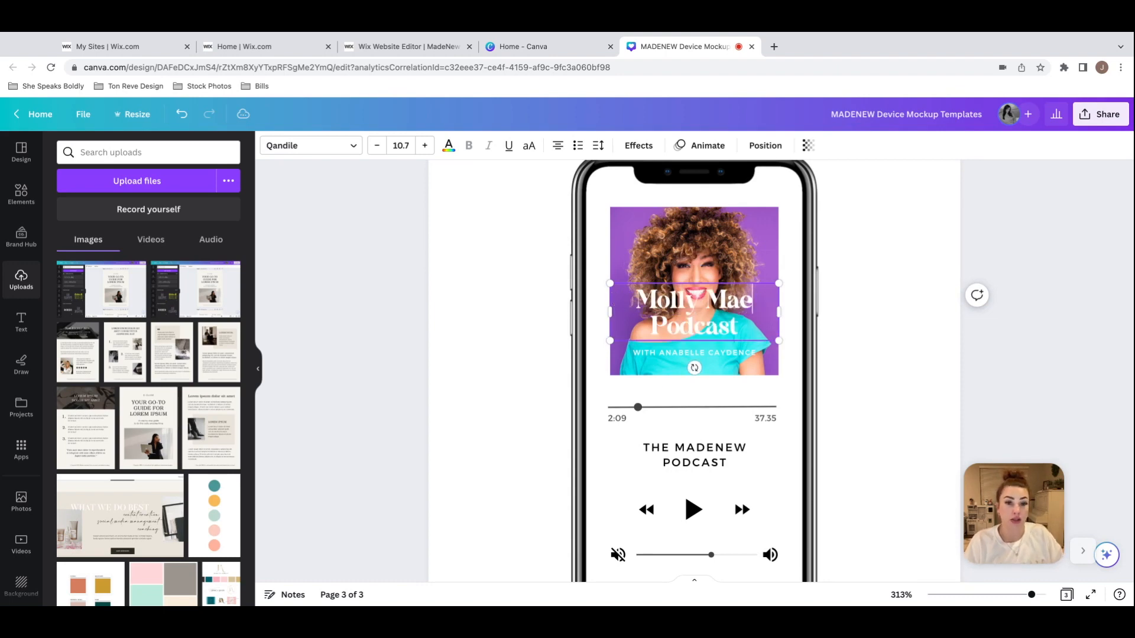
pyautogui.click(785, 320)
# Step: Replace the host's name in the "WITH" line beneath the podcast cover title with the new host's name
pyautogui.click(685, 353)
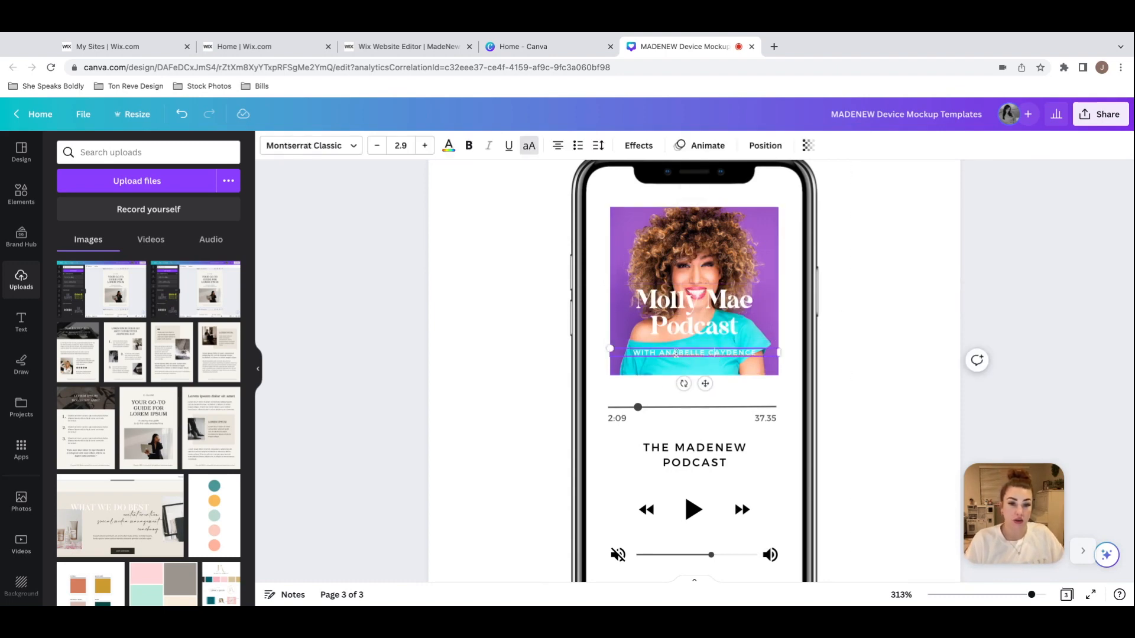
pyautogui.click(660, 353)
pyautogui.write('MOLLY MAY')
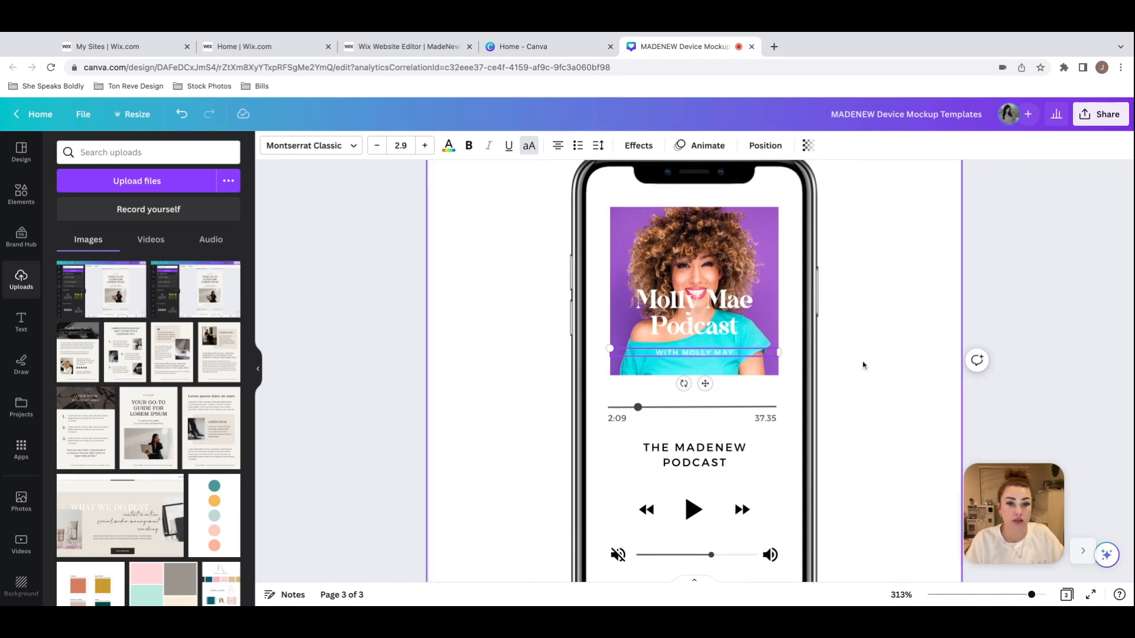
pyautogui.click(863, 366)
# Step: Change the podcast name above the playback controls to "THE MOLLYMAE PODCAST" and bring the whole mockup page into view
pyautogui.scroll(-1, 867, 362)
pyautogui.click(726, 423)
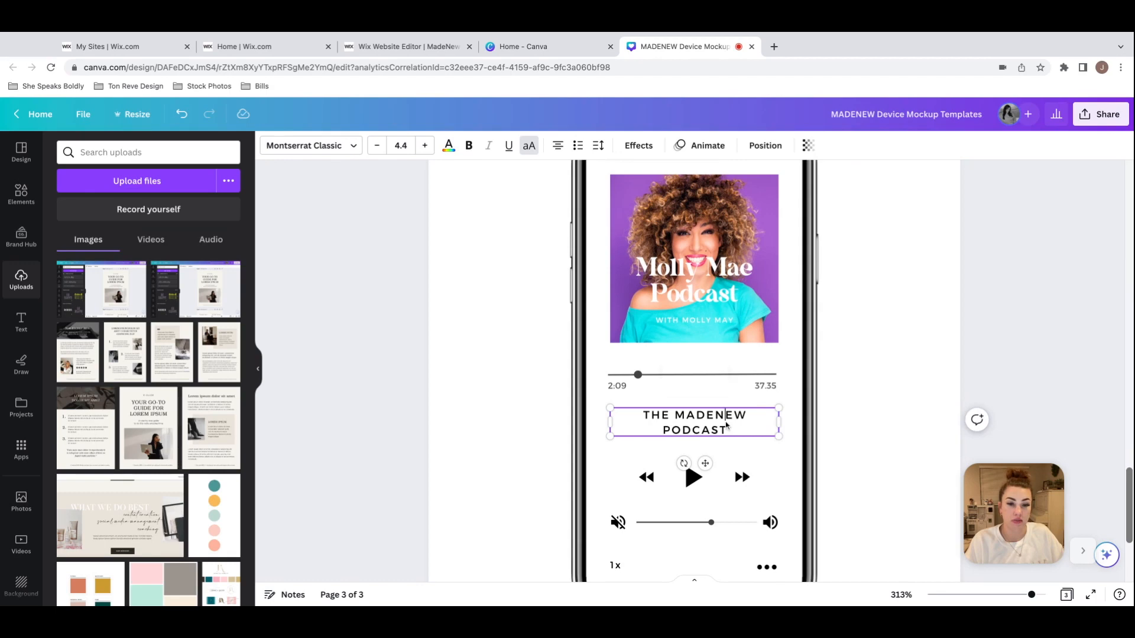
pyautogui.doubleClick(677, 416)
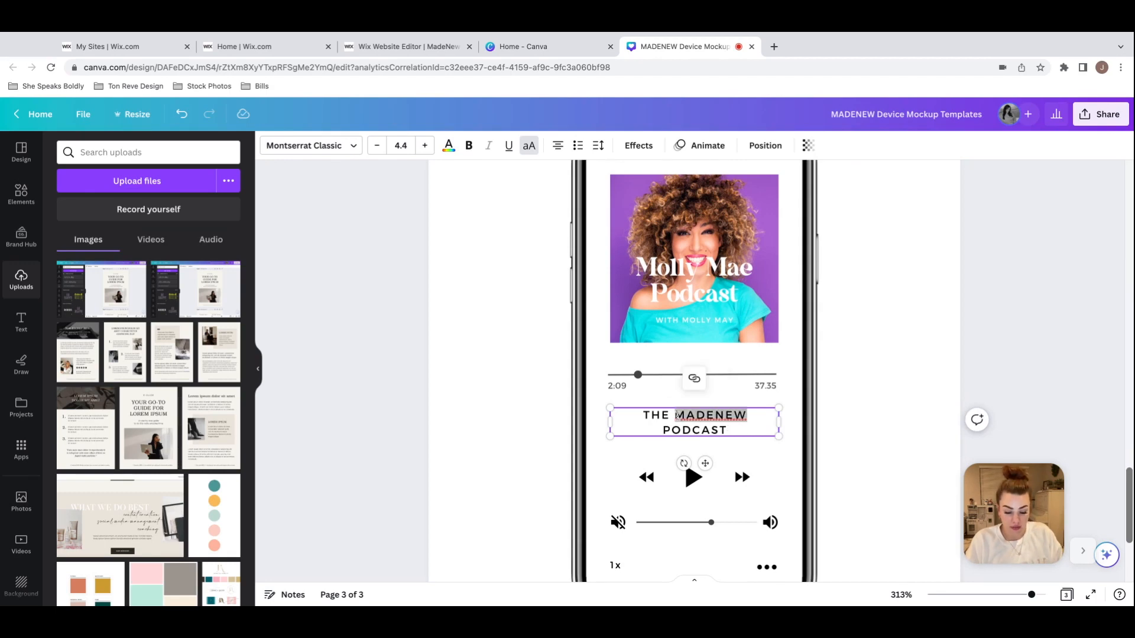
pyautogui.write('MOLLYMAE')
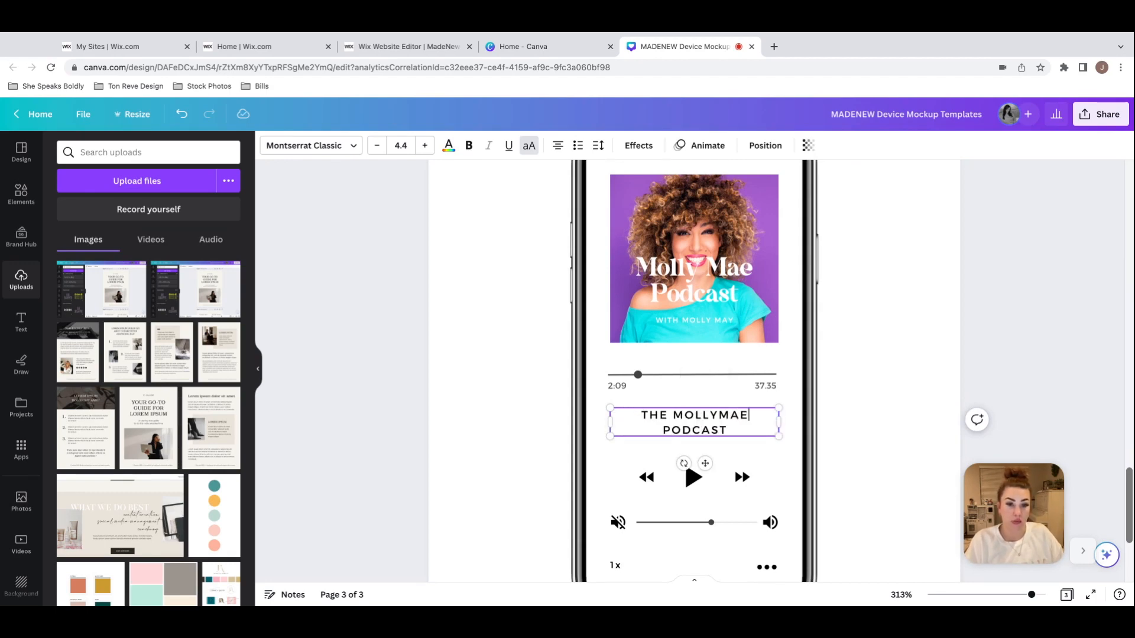
pyautogui.click(879, 400)
pyautogui.scroll(2, 899, 385)
pyautogui.scroll(-1, 899, 385)
pyautogui.moveTo(1031, 596); pyautogui.dragTo(1010, 596)
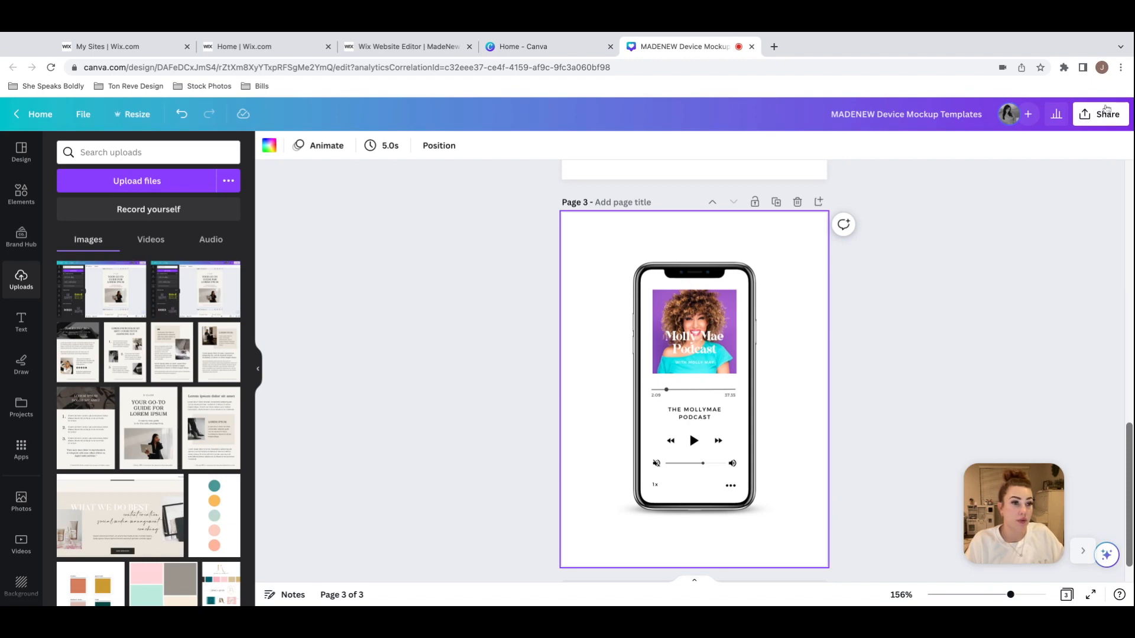
# Step: Try setting up a PNG download of the design with a transparent background
pyautogui.click(1090, 117)
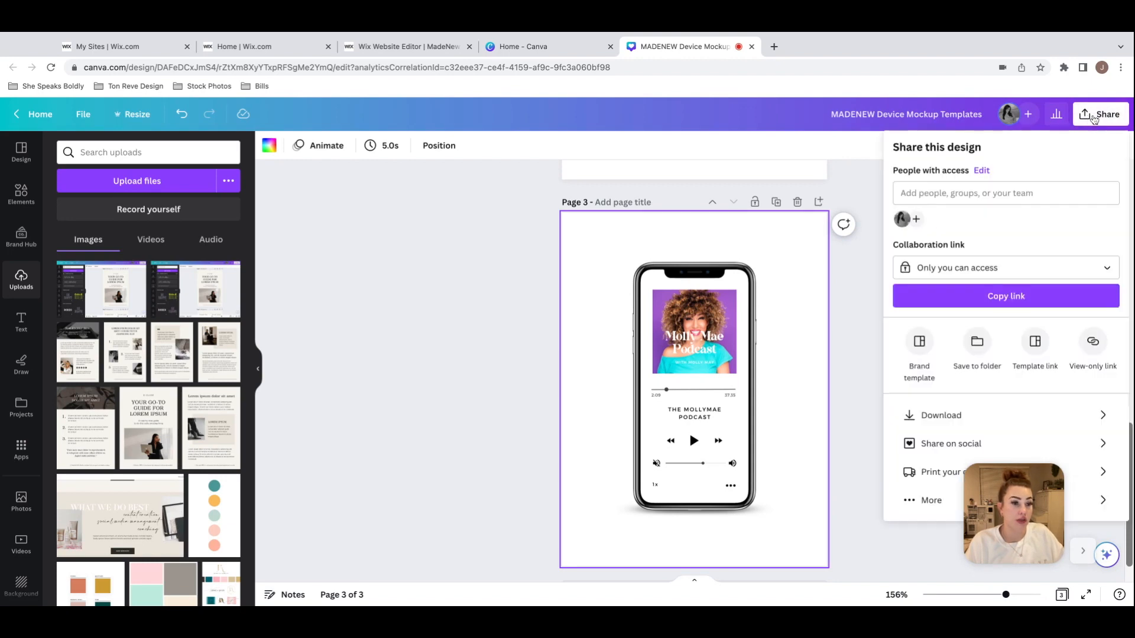
pyautogui.click(969, 418)
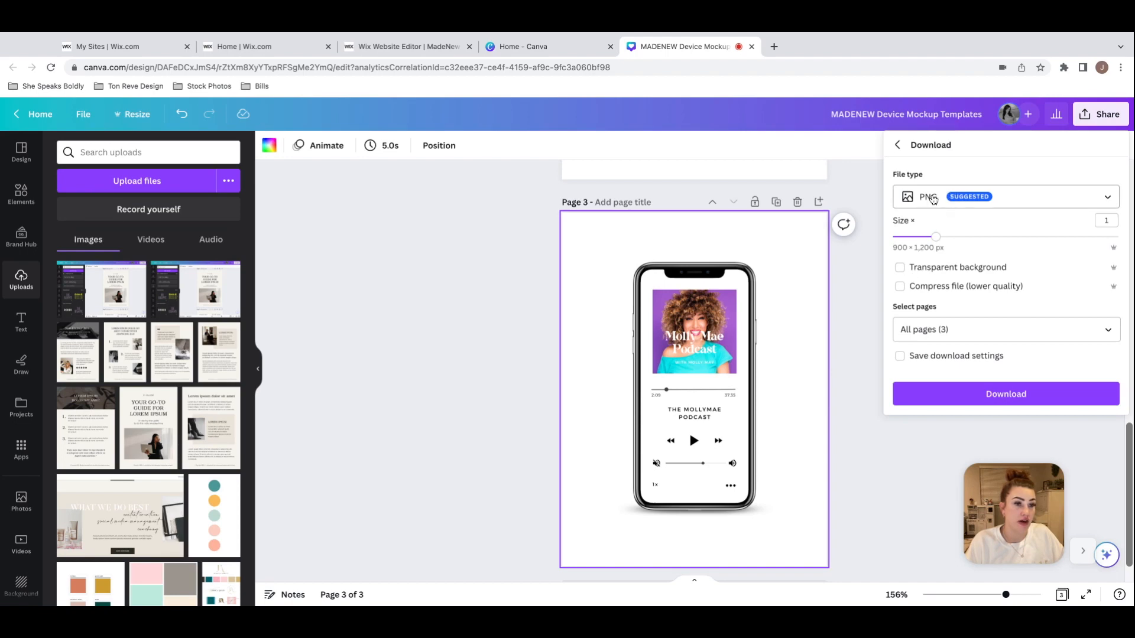
pyautogui.click(900, 269)
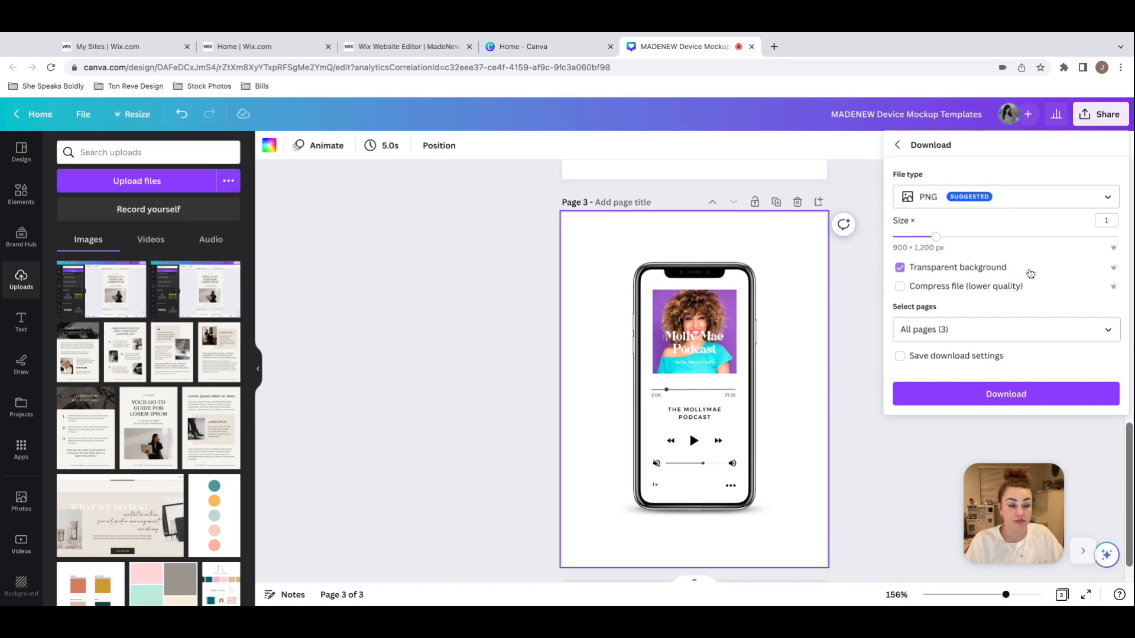
# Step: Switch to the Wix editor to check the phone image on the Podcast page, and return to Canva to close the download settings
pyautogui.click(409, 42)
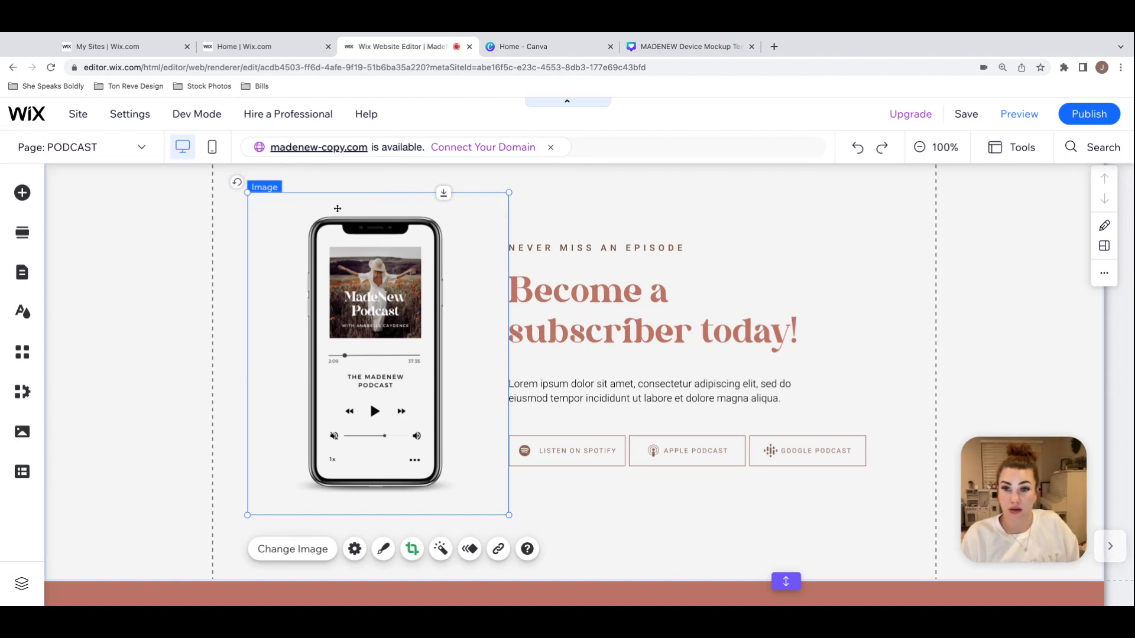
pyautogui.moveTo(450, 419); pyautogui.dragTo(401, 393)
pyautogui.click(543, 46)
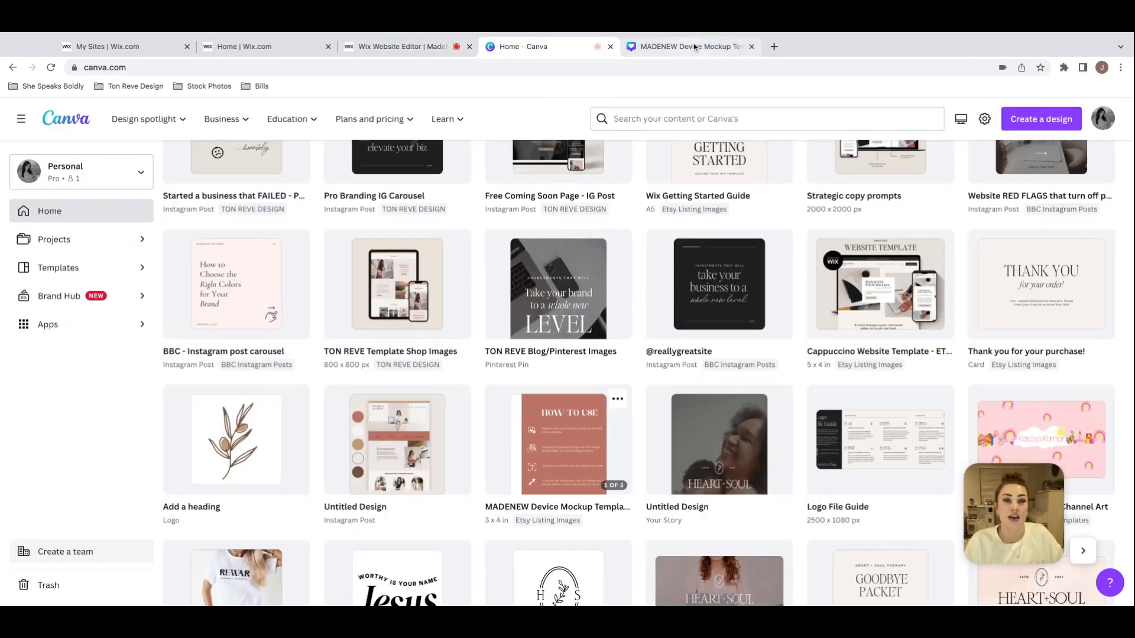
pyautogui.click(693, 45)
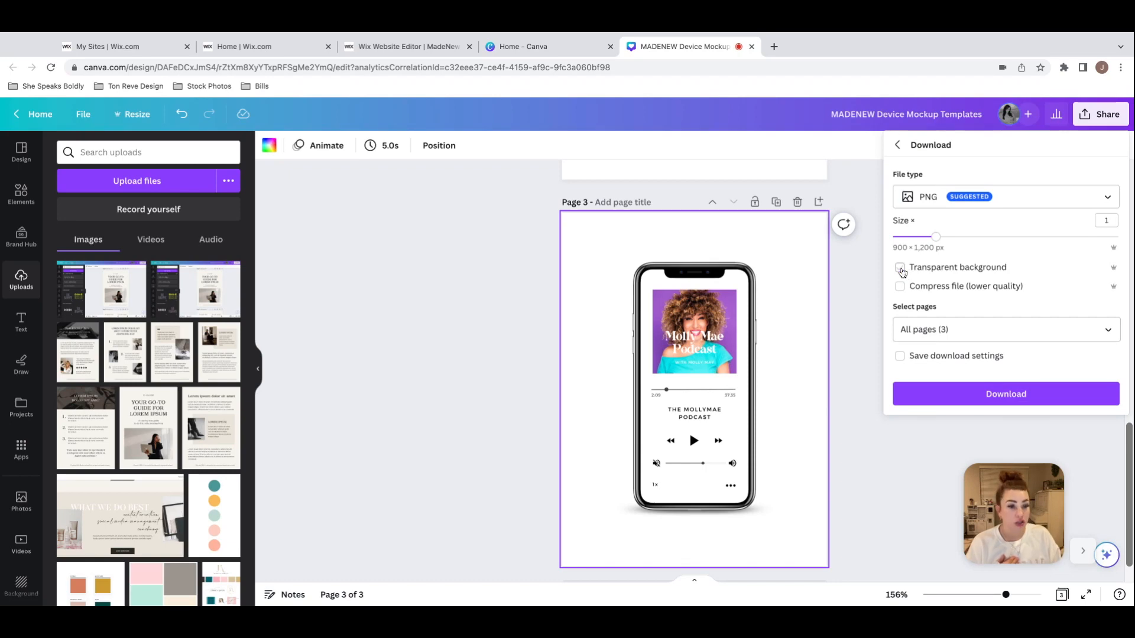
pyautogui.click(785, 234)
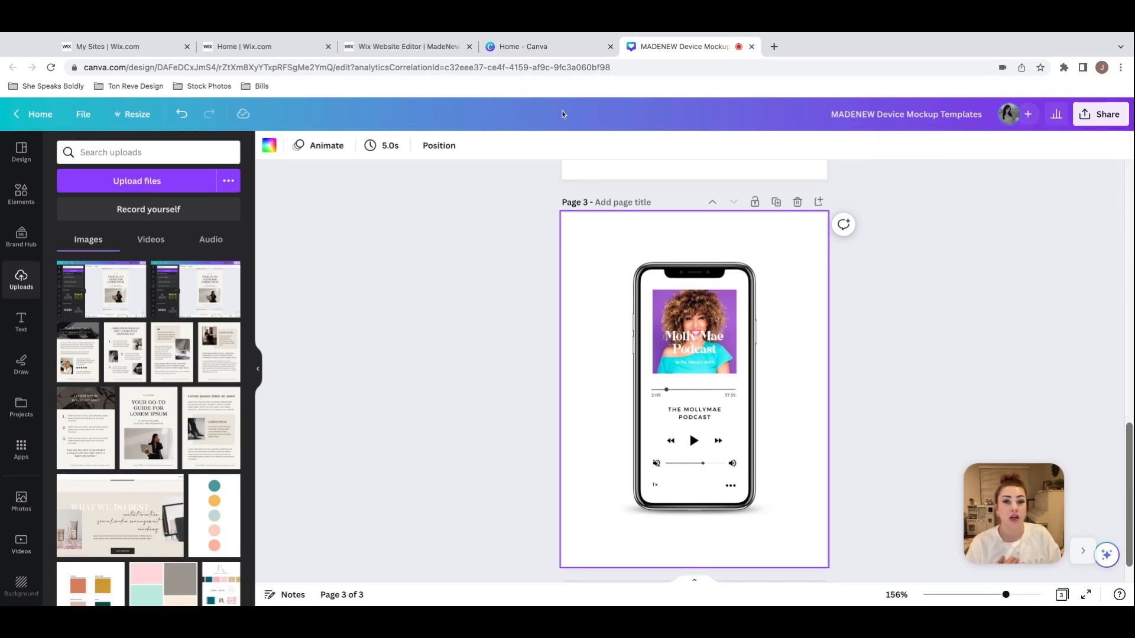
# Step: Switch to the Wix editor and set the subscriber strip's background to the light pink theme color #FFEDF0
pyautogui.click(540, 47)
pyautogui.click(374, 46)
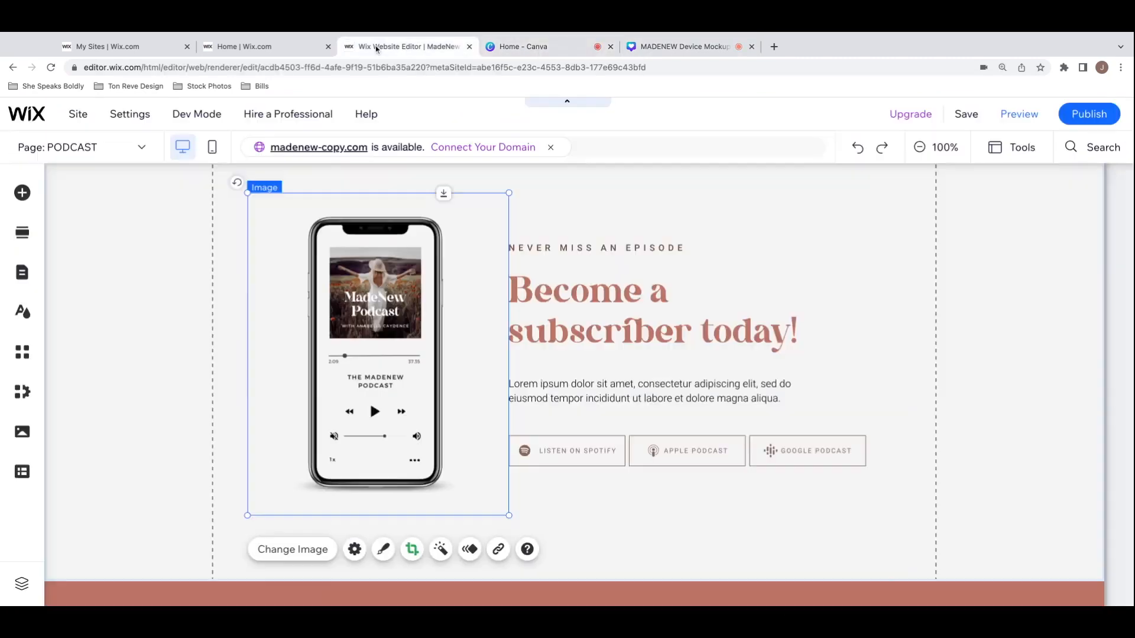
pyautogui.click(817, 214)
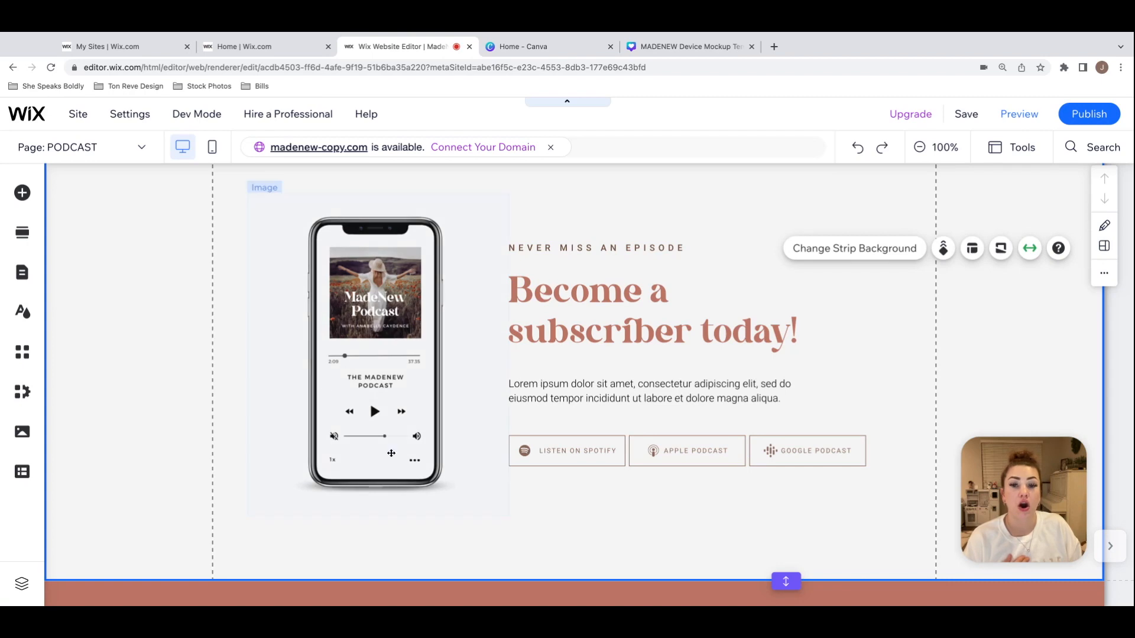
pyautogui.click(187, 256)
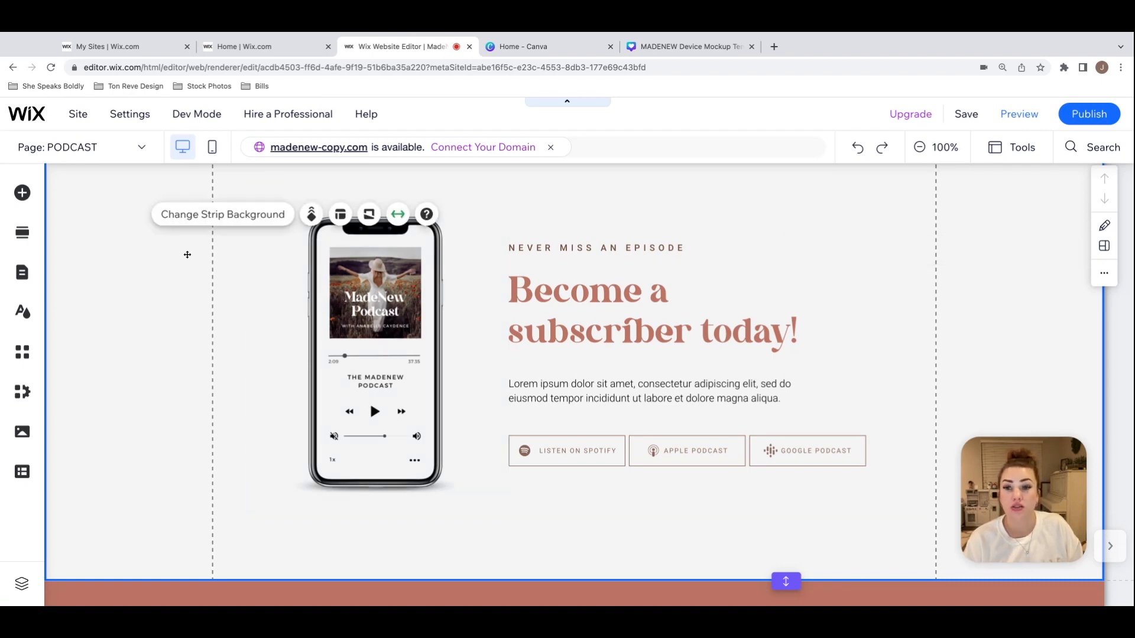
pyautogui.click(242, 215)
pyautogui.click(911, 346)
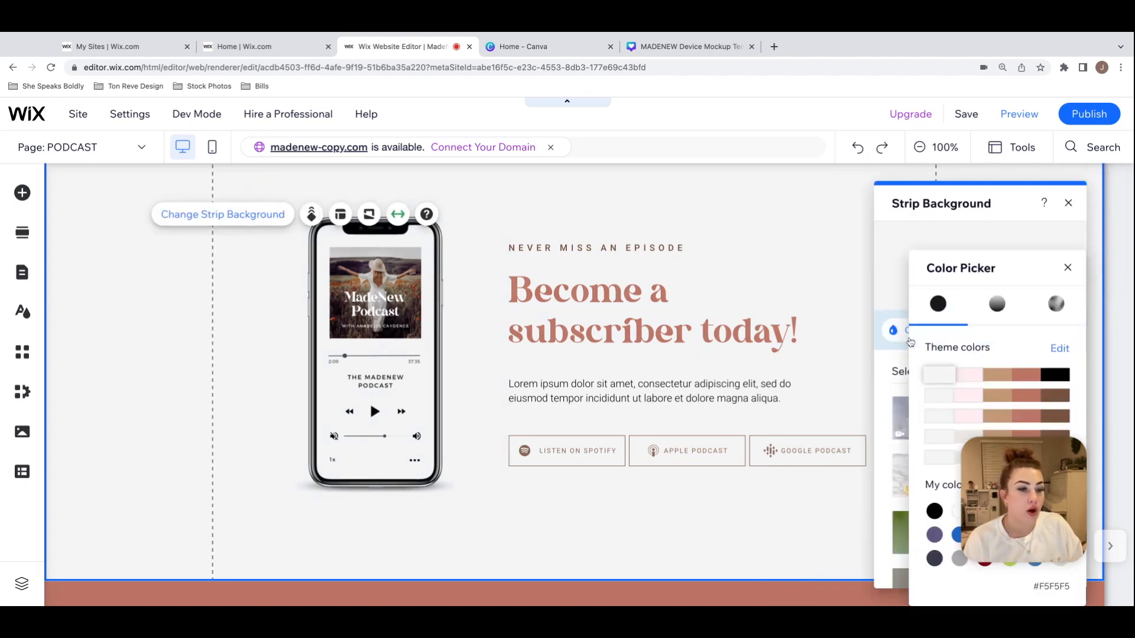
pyautogui.click(968, 376)
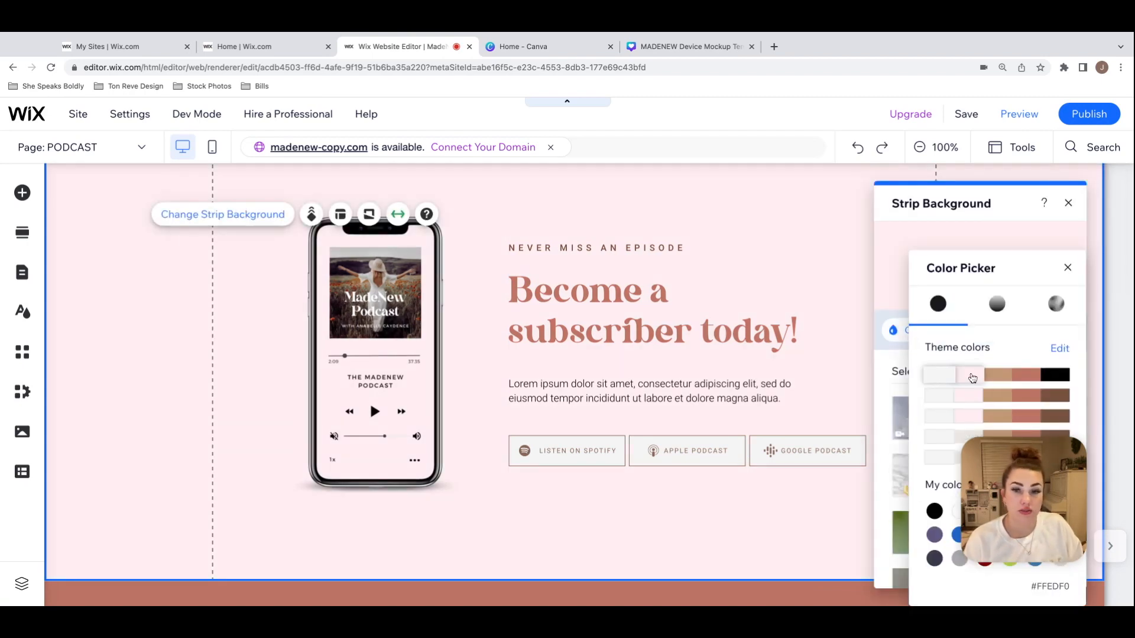
pyautogui.click(1068, 269)
pyautogui.click(1068, 203)
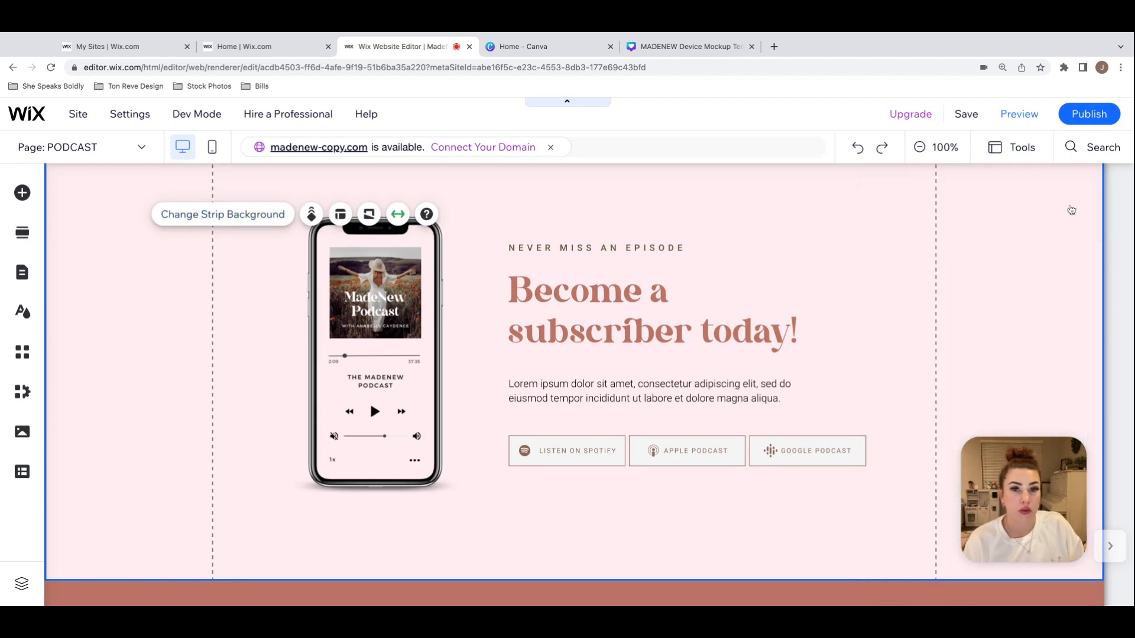
# Step: Copy the hex code FFEDF0 from the subscriber strip's background color settings in the Wix editor
pyautogui.click(667, 45)
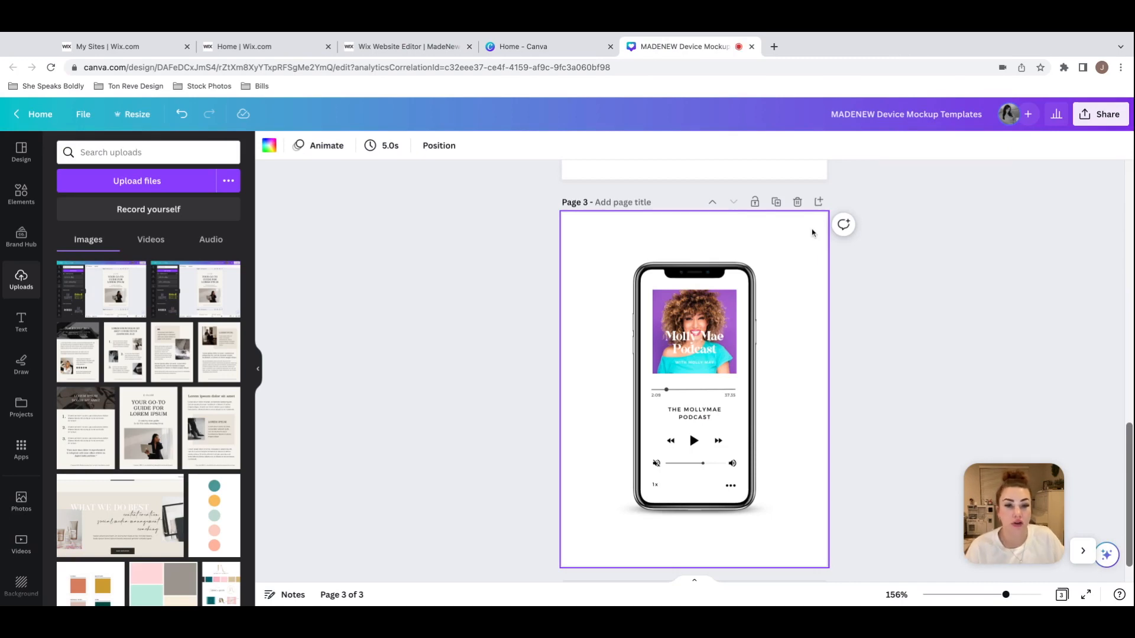
pyautogui.click(413, 46)
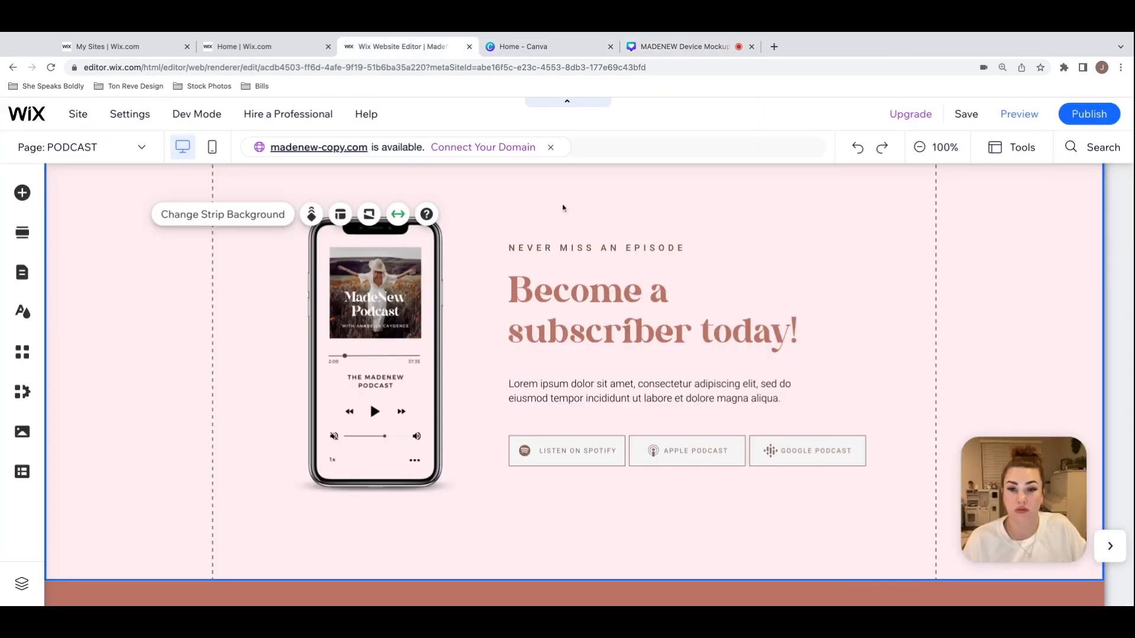
pyautogui.click(220, 216)
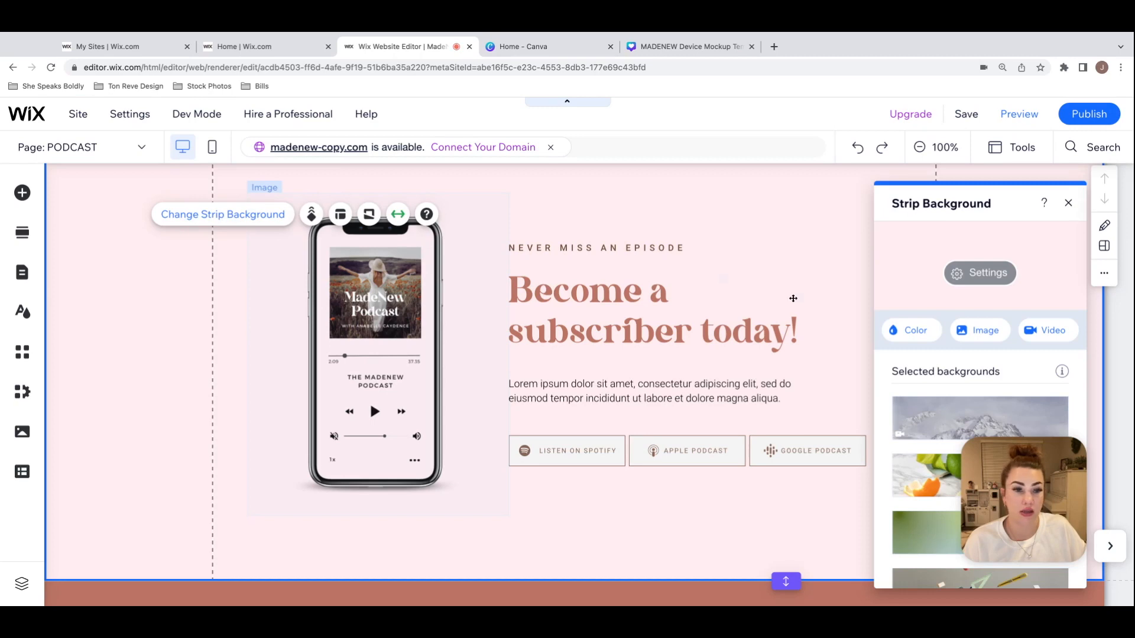
pyautogui.click(919, 331)
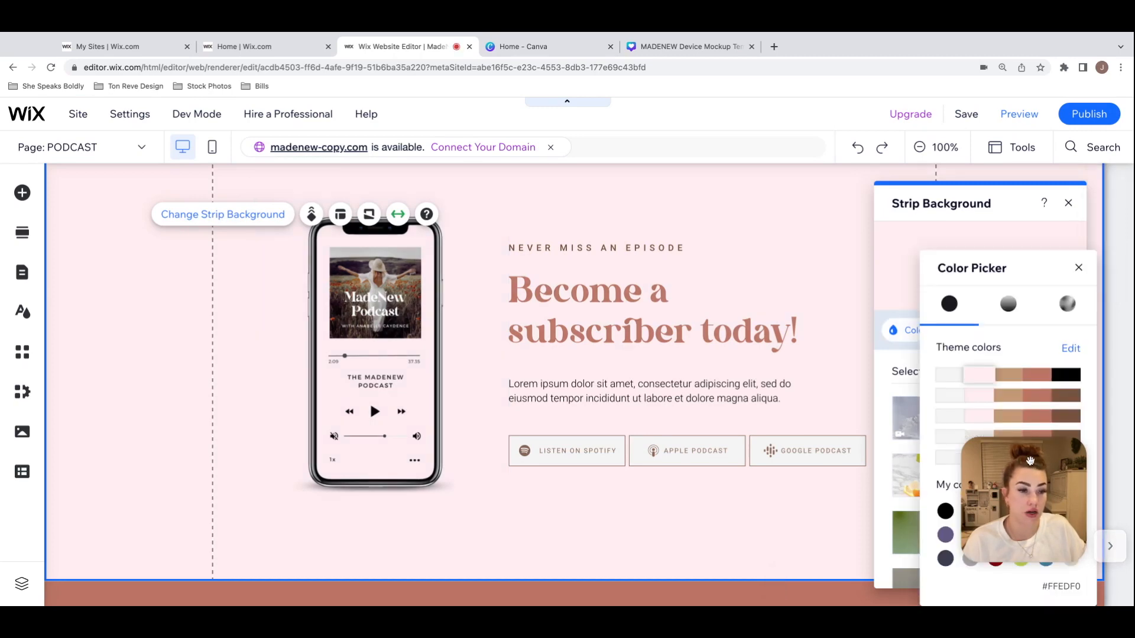
pyautogui.doubleClick(1062, 586)
pyautogui.click(1046, 586)
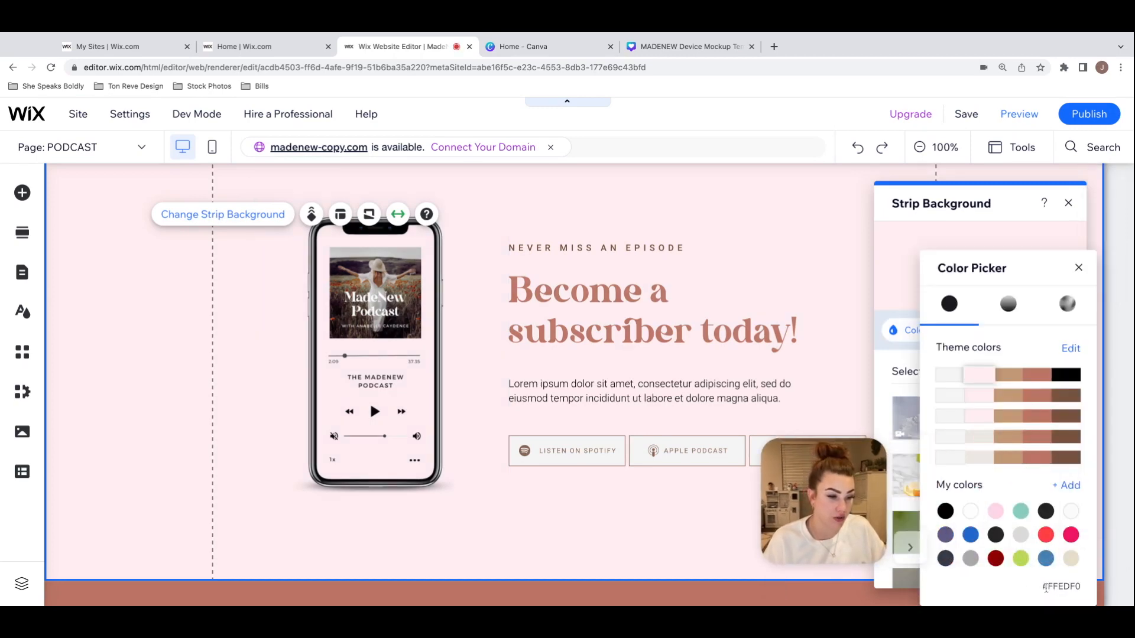
pyautogui.moveTo(1047, 587); pyautogui.dragTo(1087, 588)
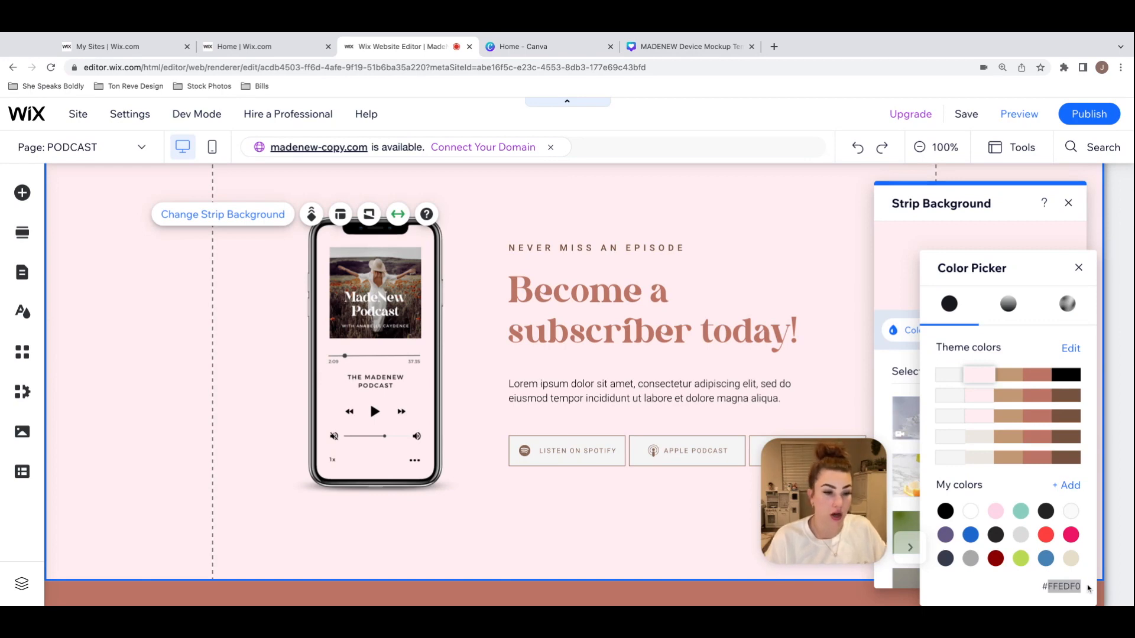
pyautogui.press('super+c')
# Step: Switch to the Canva device mockup design and set the page 3 background to the copied color #FFEDF0
pyautogui.click(506, 47)
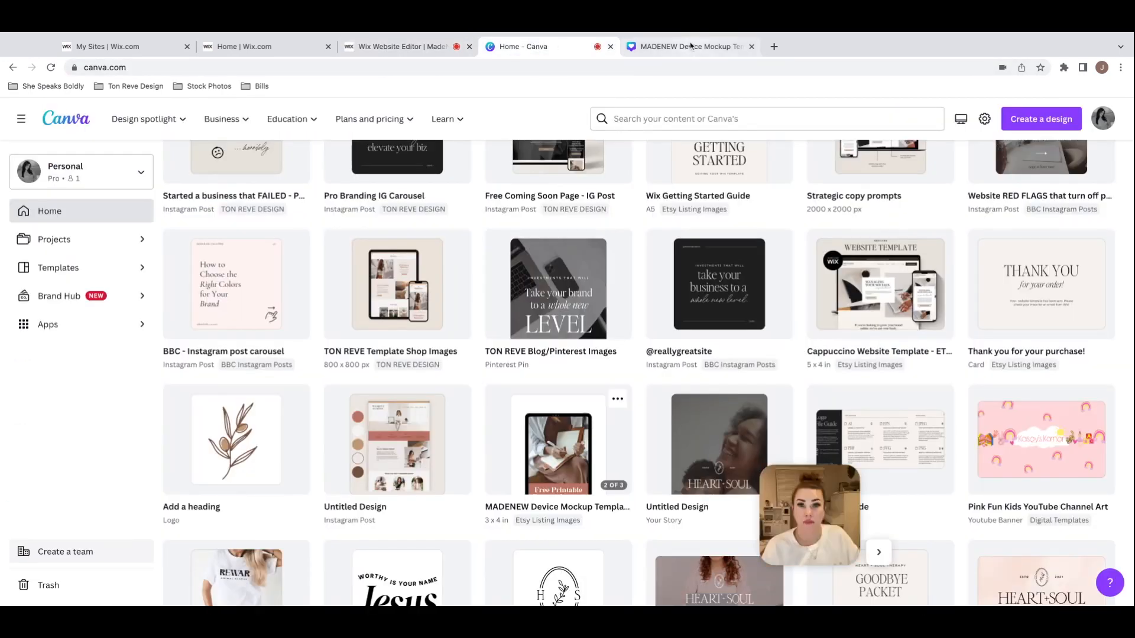
pyautogui.click(689, 44)
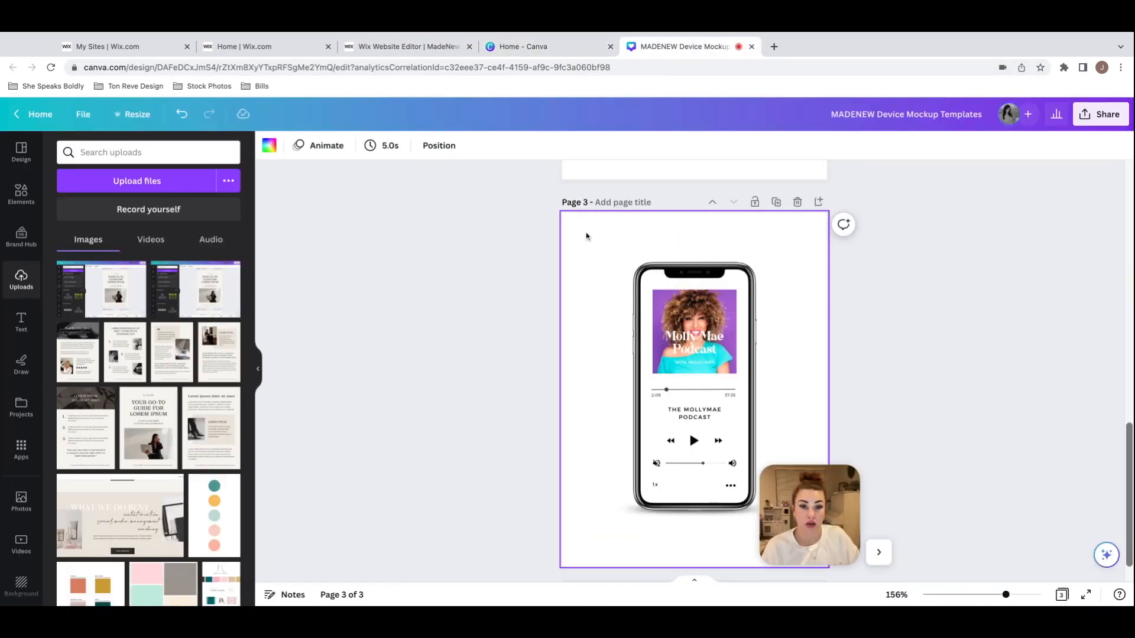
pyautogui.moveTo(834, 520); pyautogui.dragTo(1059, 520)
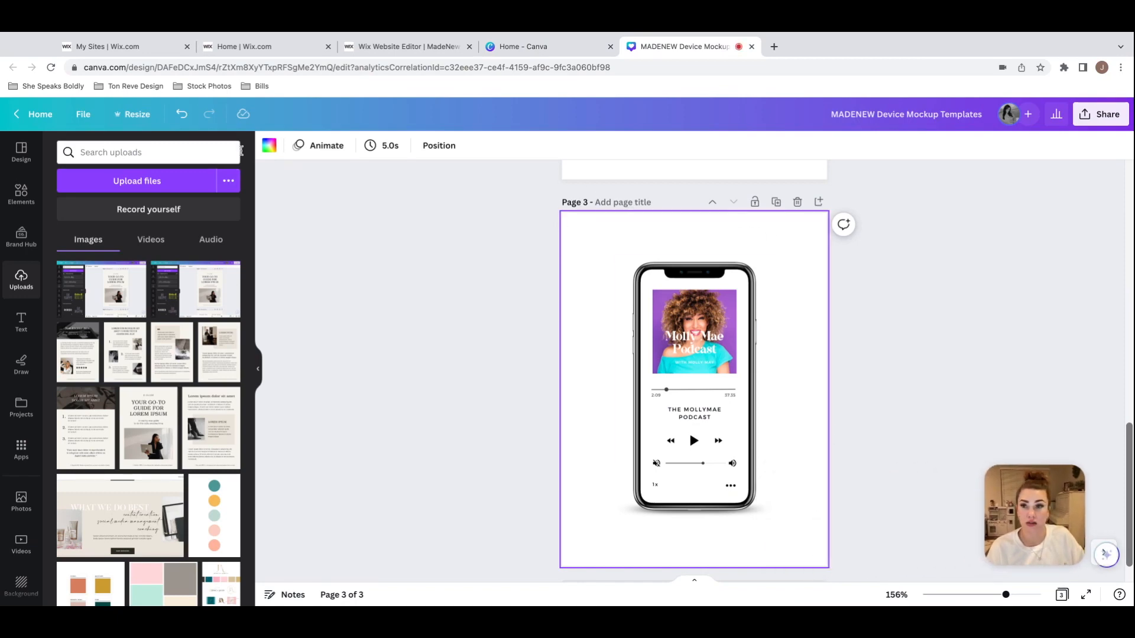
pyautogui.click(269, 147)
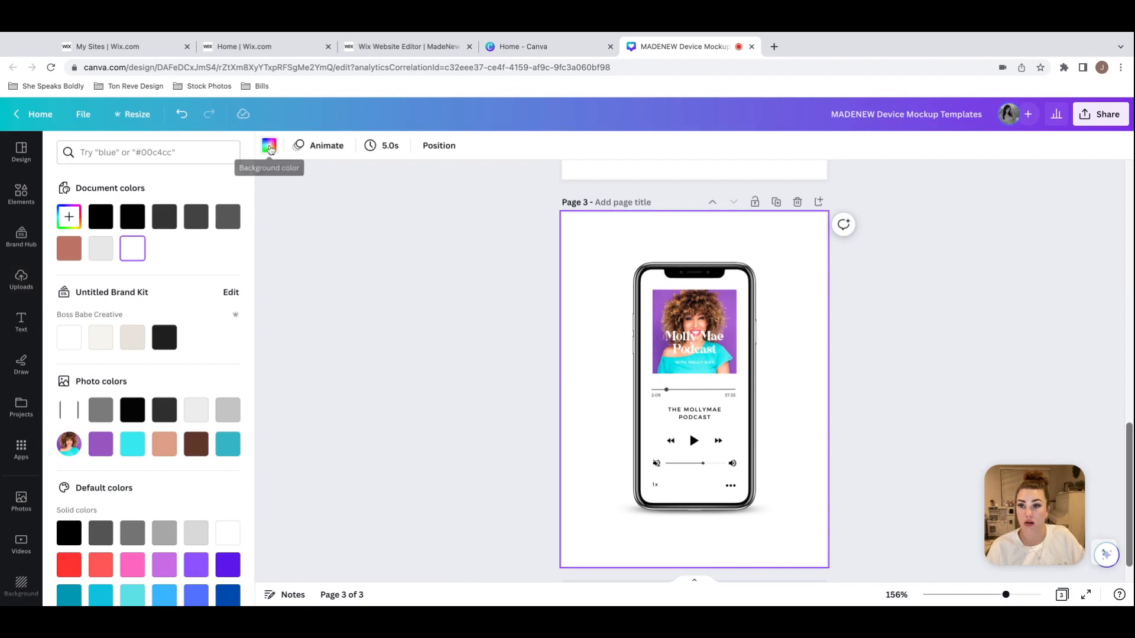
pyautogui.click(67, 221)
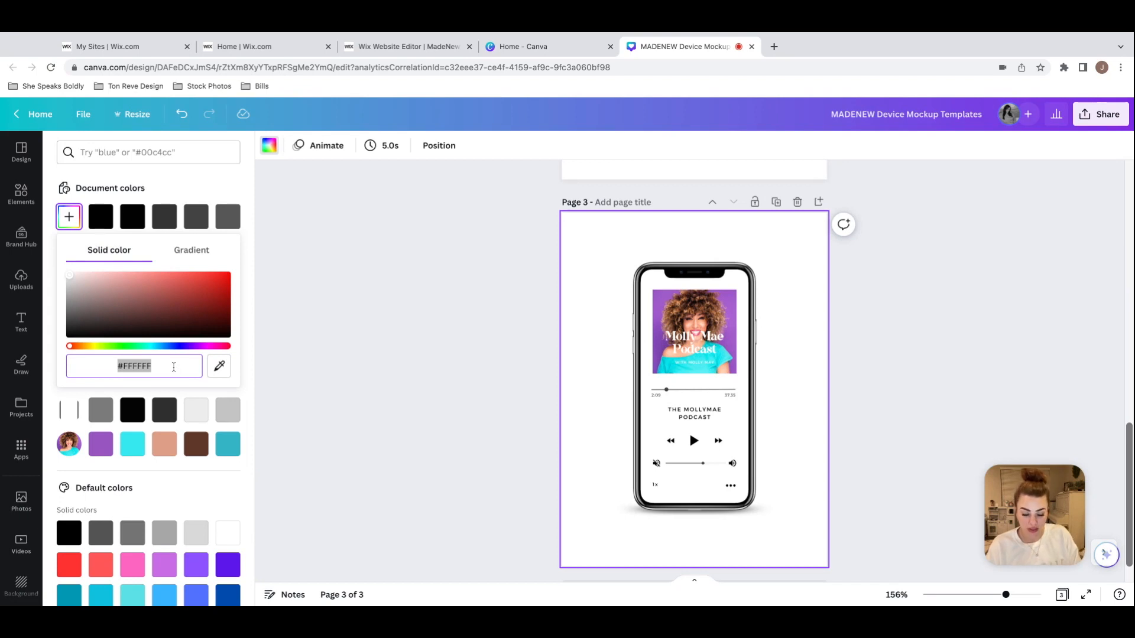
pyautogui.press('super+v')
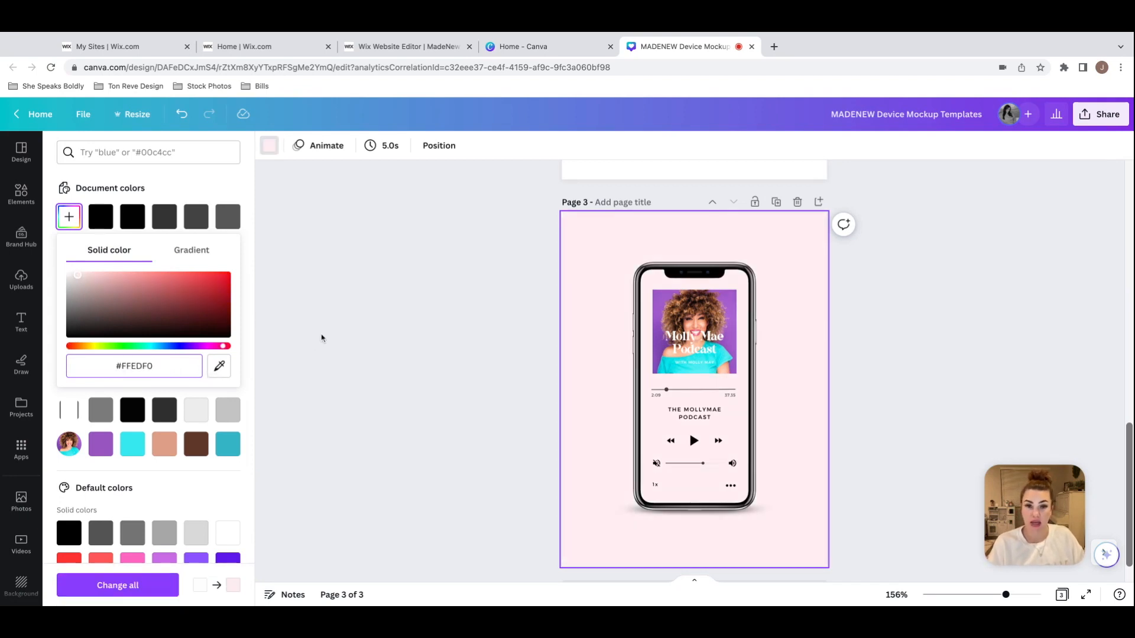
# Step: Open the mockup's PNG download settings, check the phone image on the Wix Podcast page, and return to Canva
pyautogui.click(890, 307)
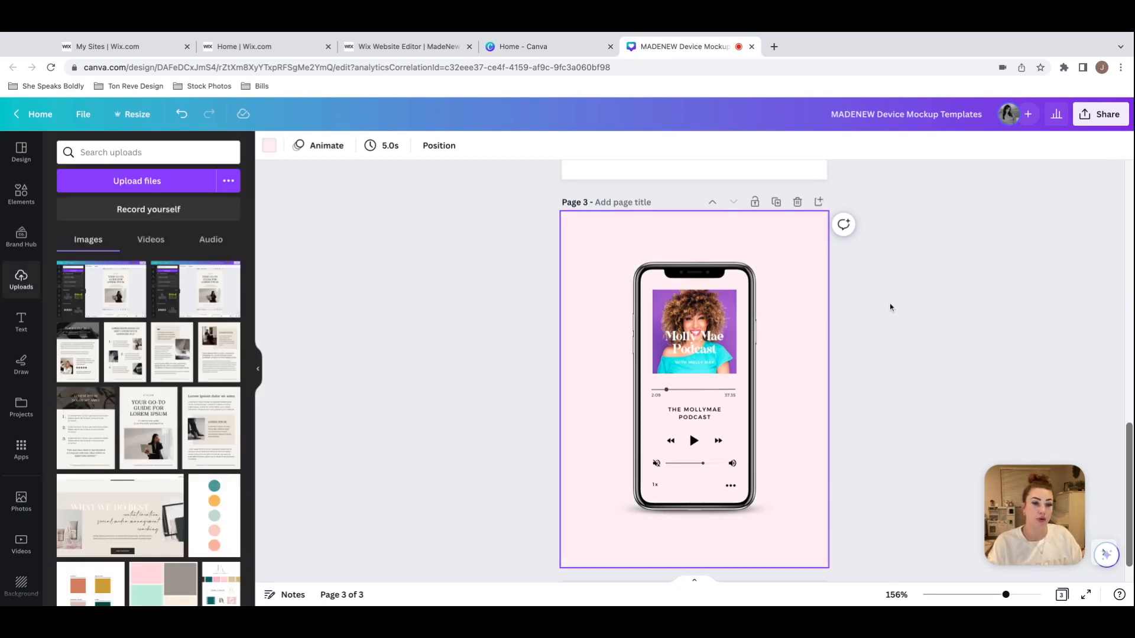
pyautogui.click(1099, 114)
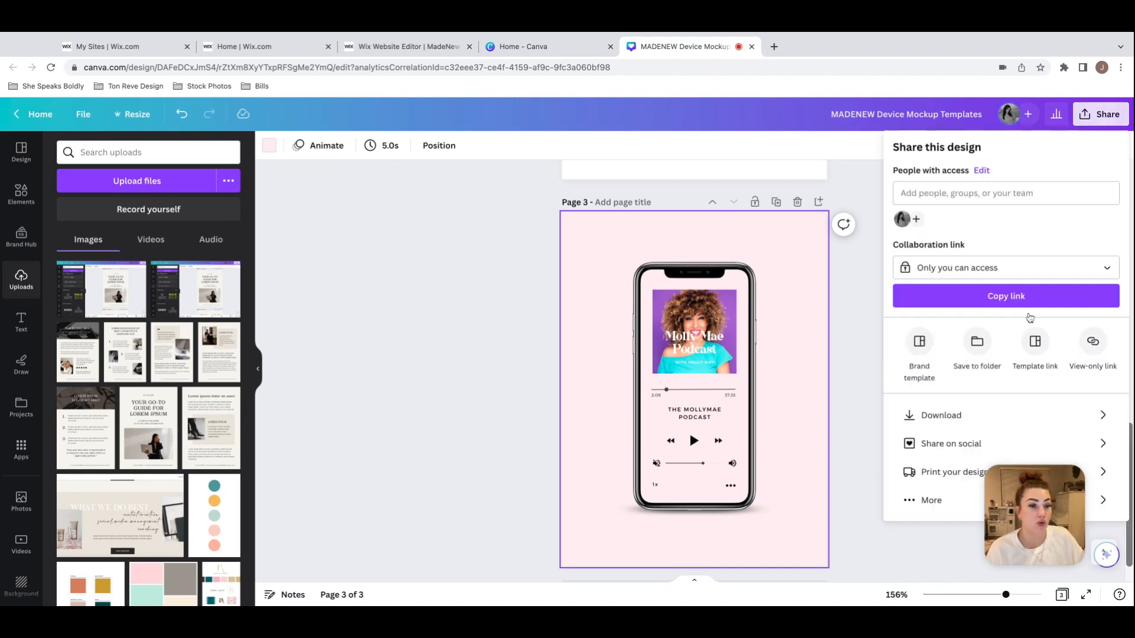
pyautogui.click(948, 418)
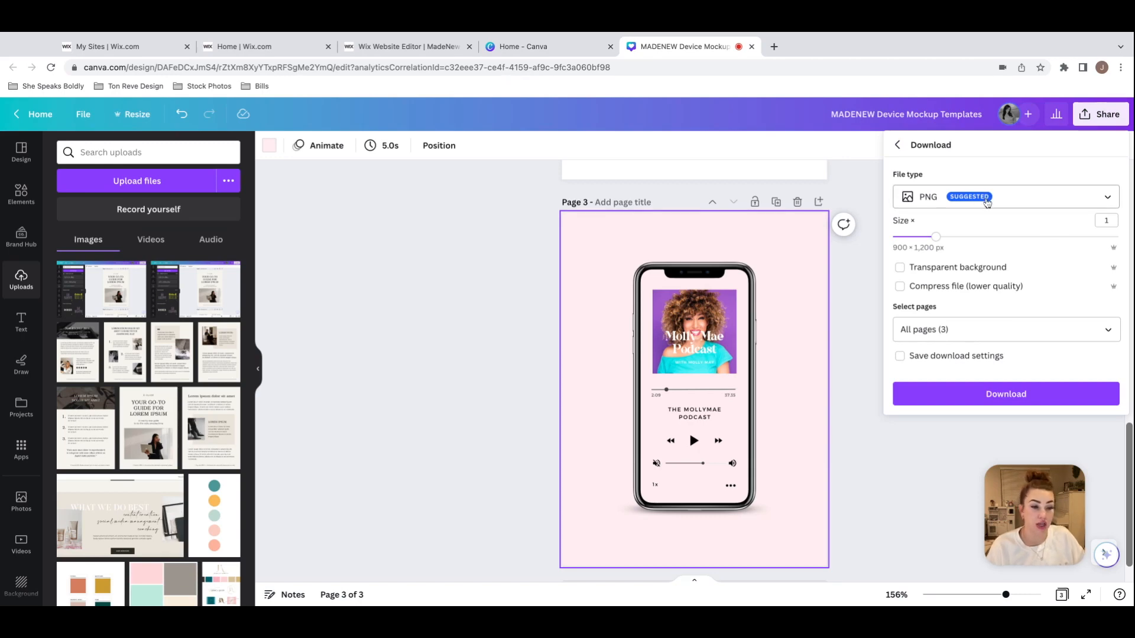
pyautogui.click(899, 269)
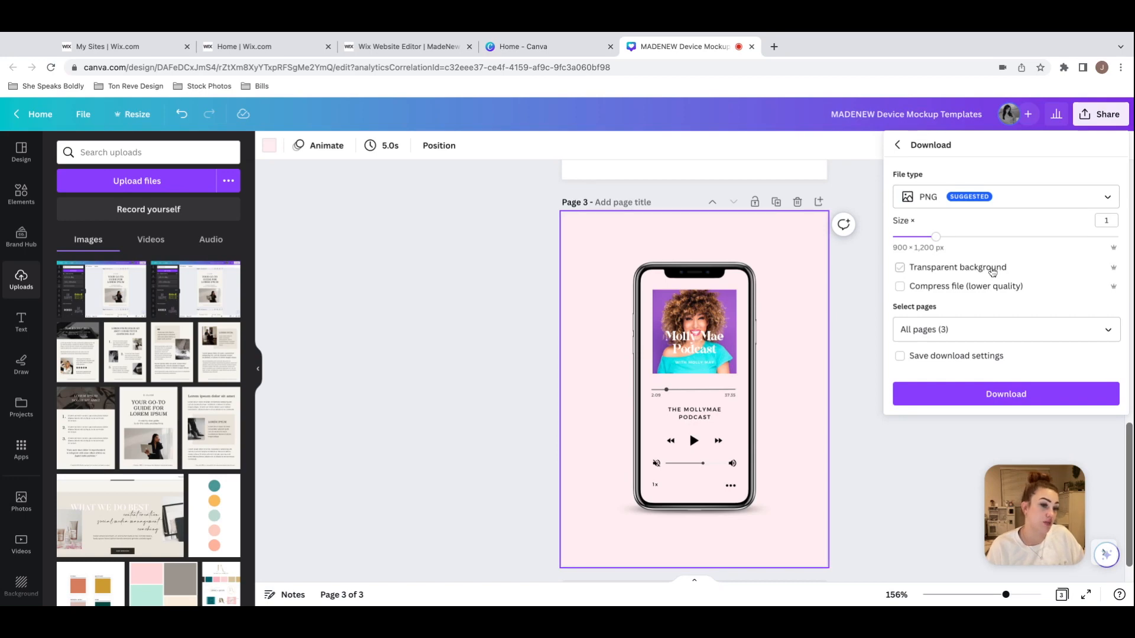
pyautogui.click(402, 46)
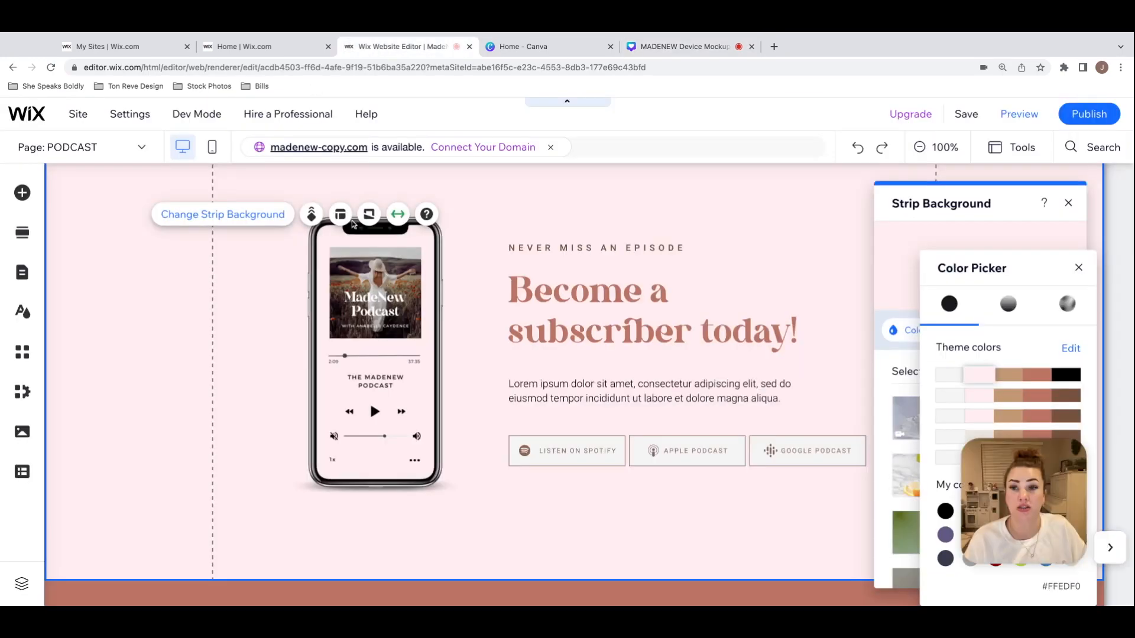
pyautogui.click(680, 46)
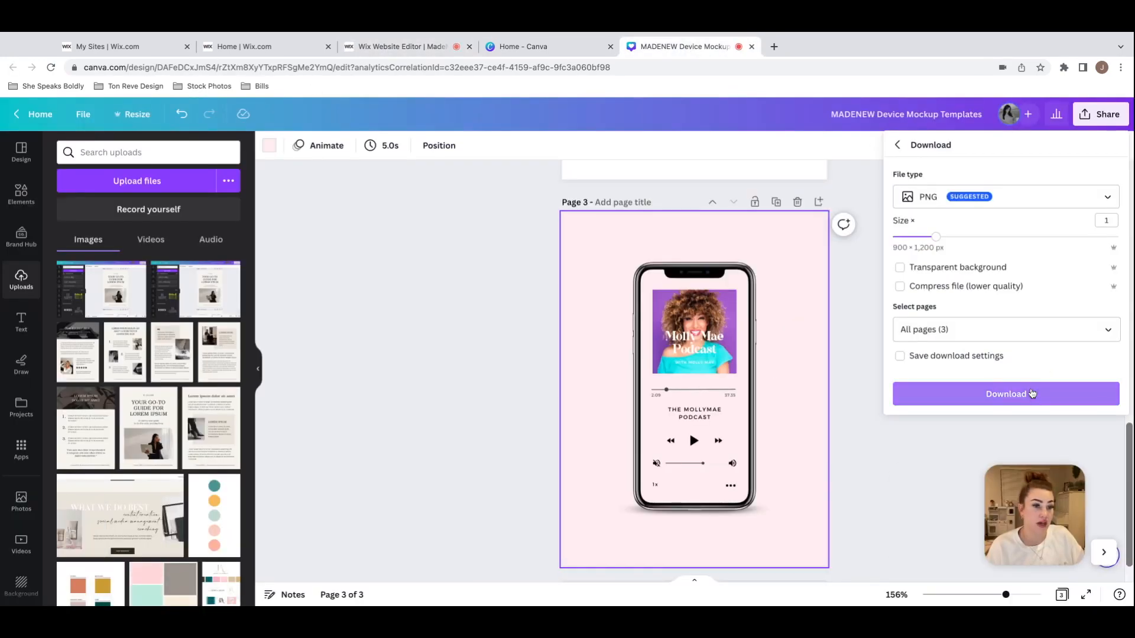
# Step: Look at the download page-selection options and check the phone mockup's page number in the design
pyautogui.click(934, 330)
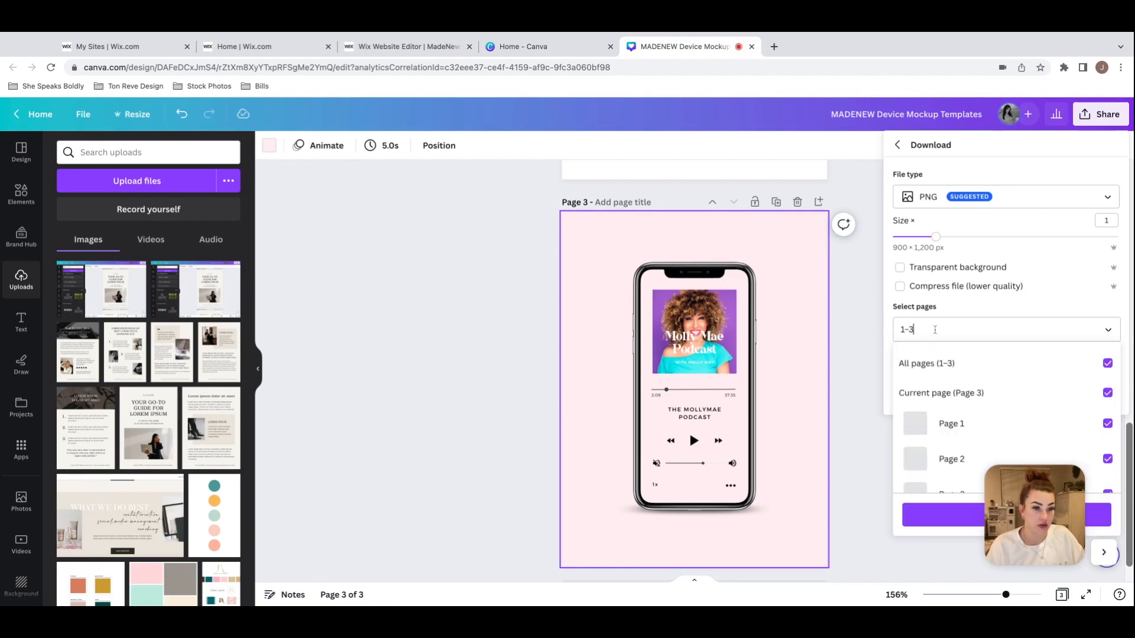
pyautogui.click(984, 311)
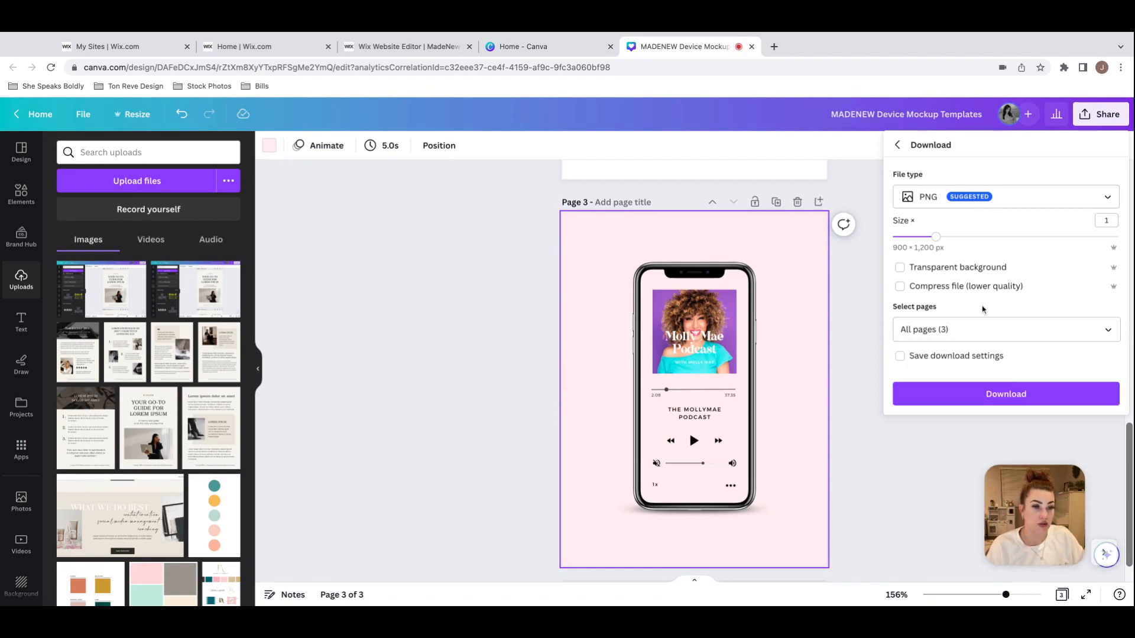
pyautogui.scroll(3, 775, 268)
pyautogui.scroll(-4, 775, 269)
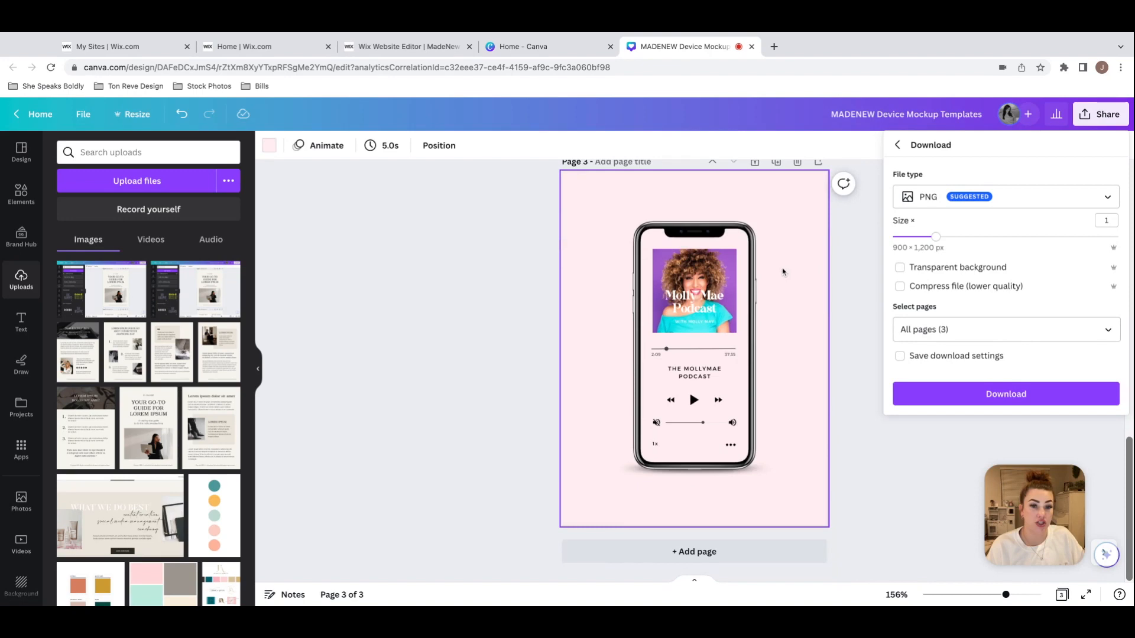
pyautogui.scroll(1, 803, 289)
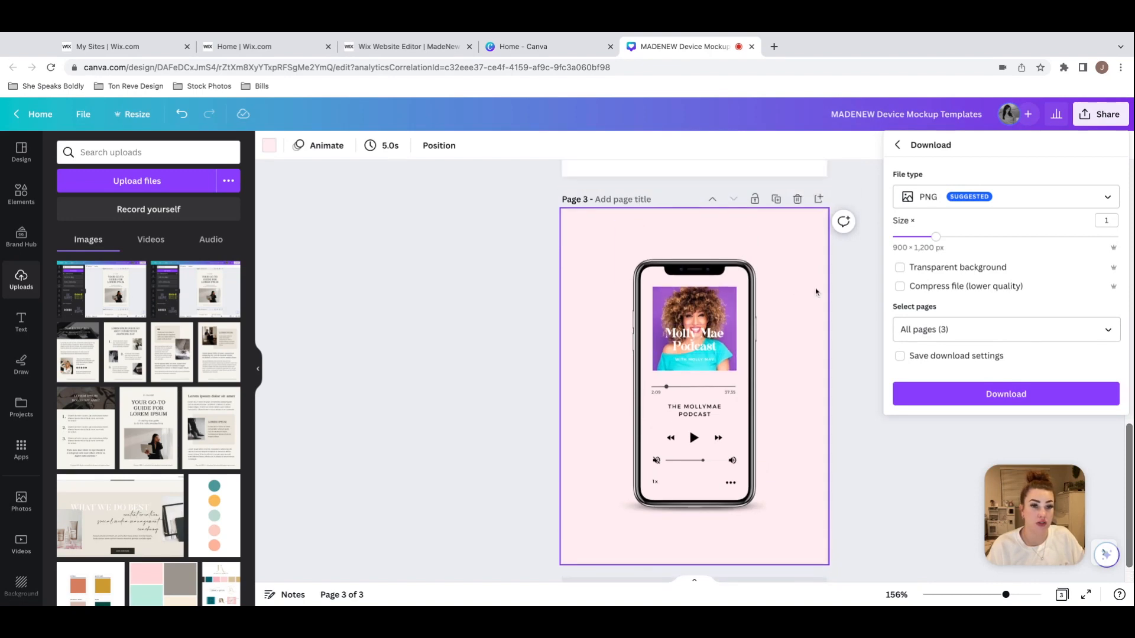
pyautogui.click(591, 202)
# Step: Download only page 3 of the device mockup design as a PNG without a transparent background
pyautogui.click(1093, 113)
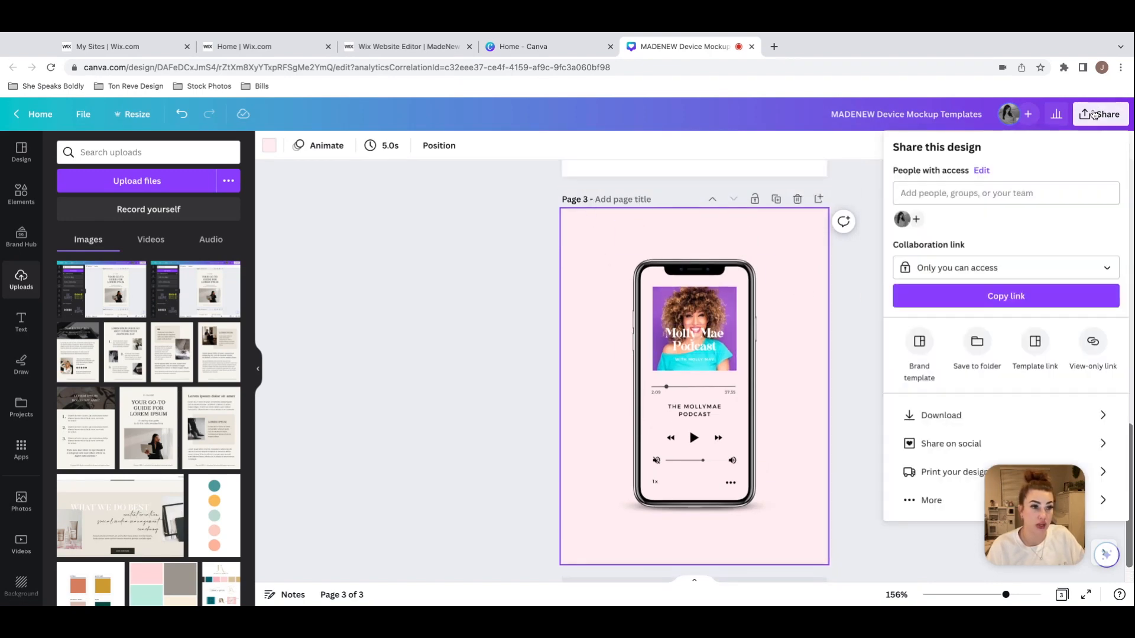
pyautogui.click(947, 421)
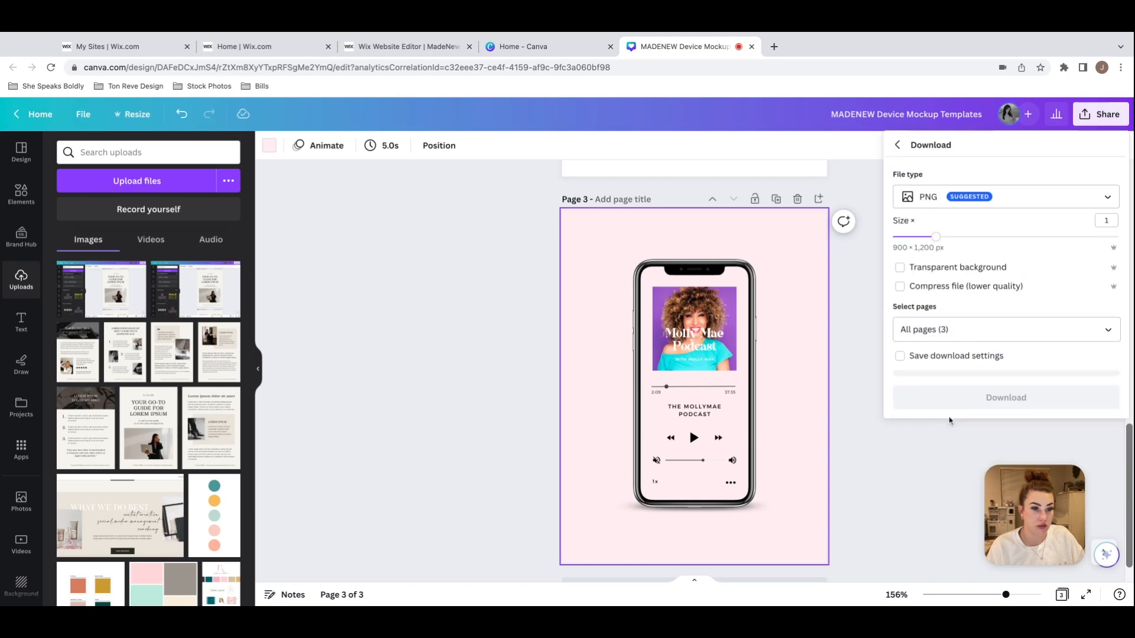
pyautogui.click(953, 333)
pyautogui.press('BackSpace')
pyautogui.press('BackSpace')
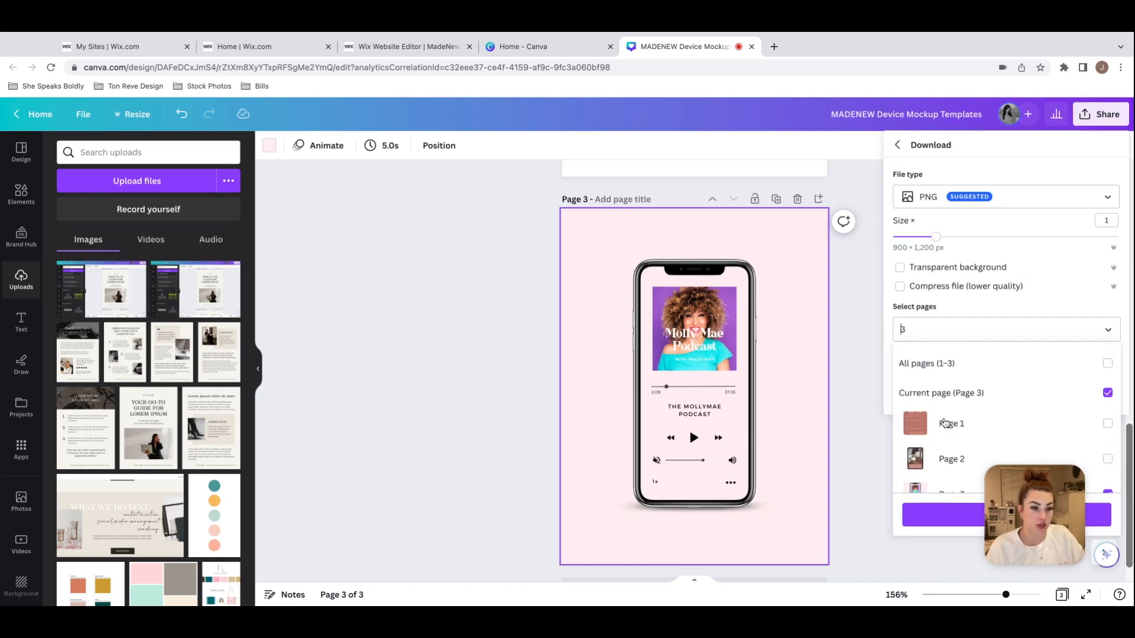
pyautogui.click(954, 518)
pyautogui.click(988, 400)
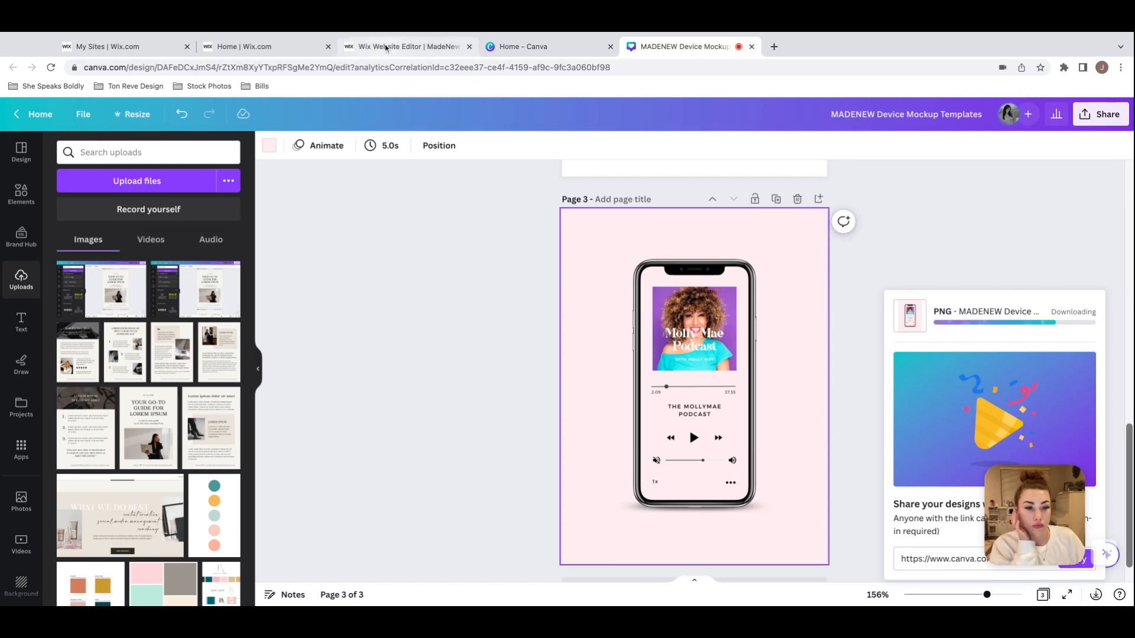
# Step: Switch to the Wix editor, close the strip background settings, and select the phone image in the Podcast page's subscriber strip
pyautogui.click(423, 49)
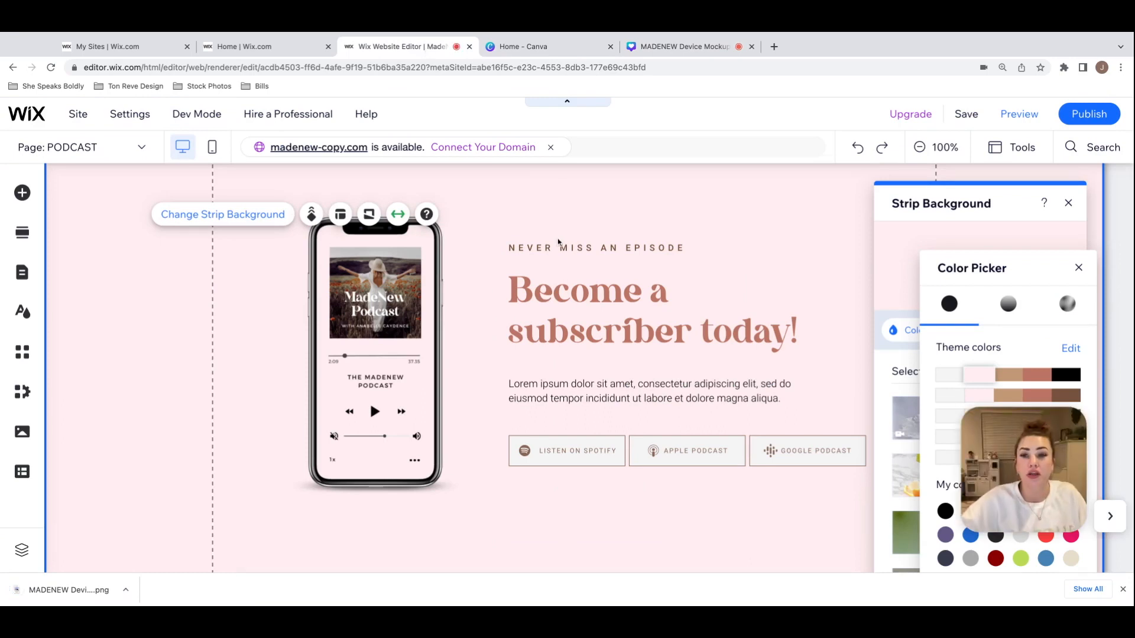
pyautogui.click(411, 256)
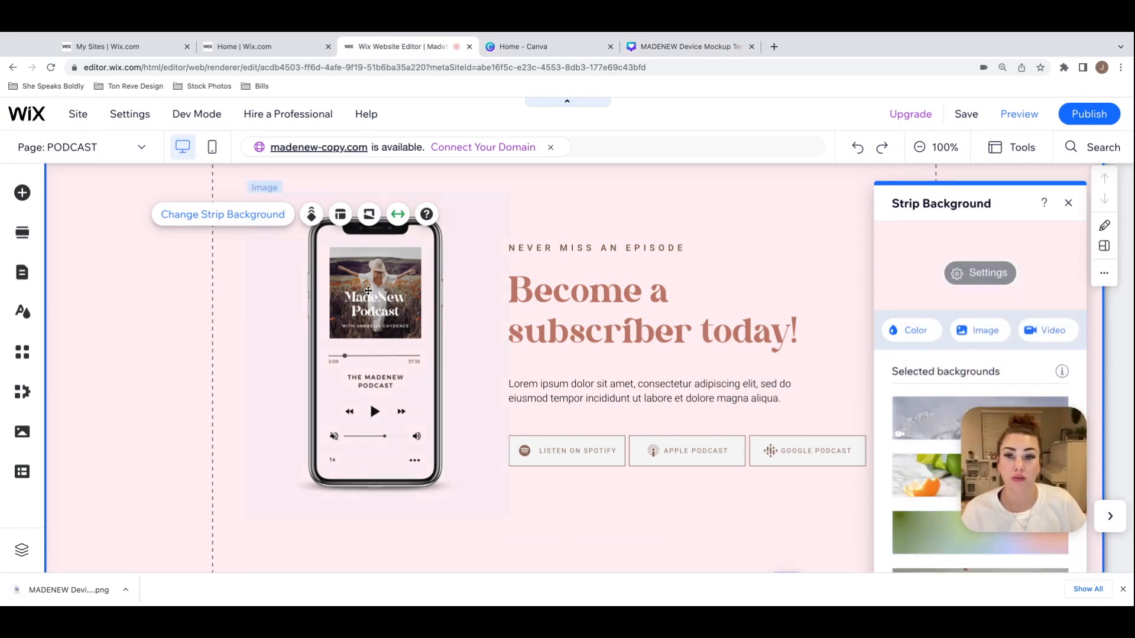
pyautogui.click(329, 279)
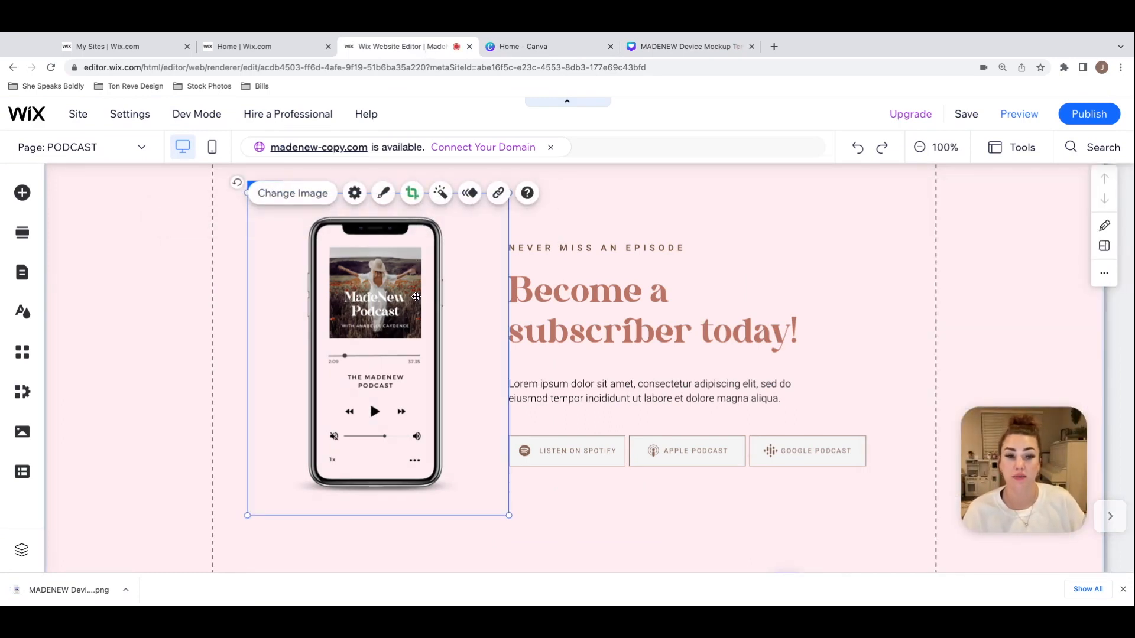
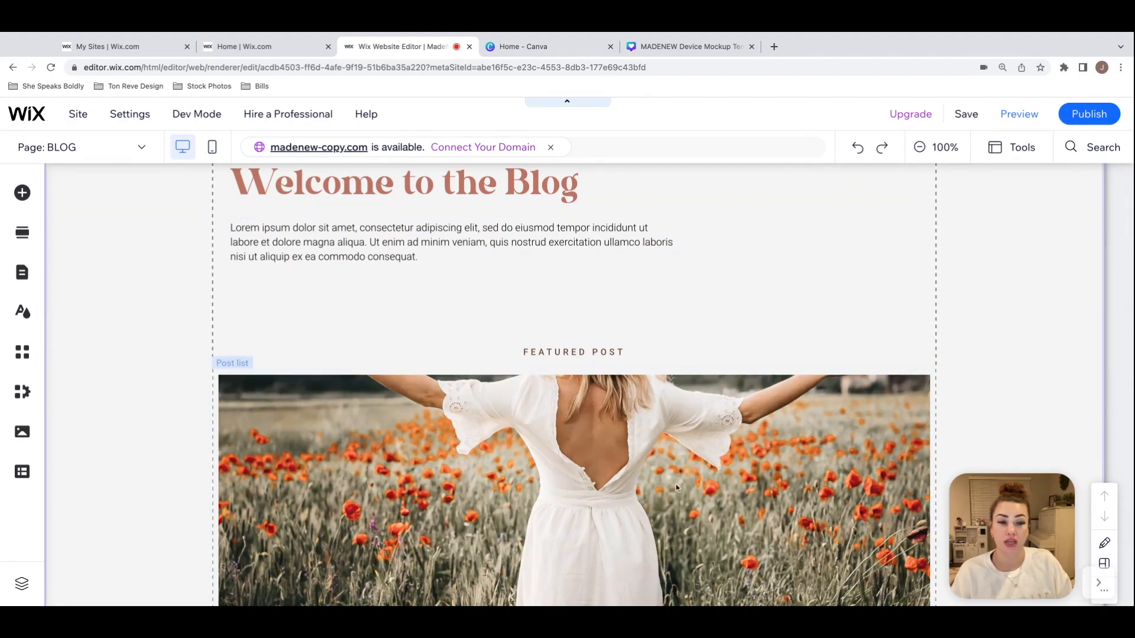
# Step: Look over the Blog page's featured post, free resource strip and categorized post feed
pyautogui.scroll(-15, 668, 363)
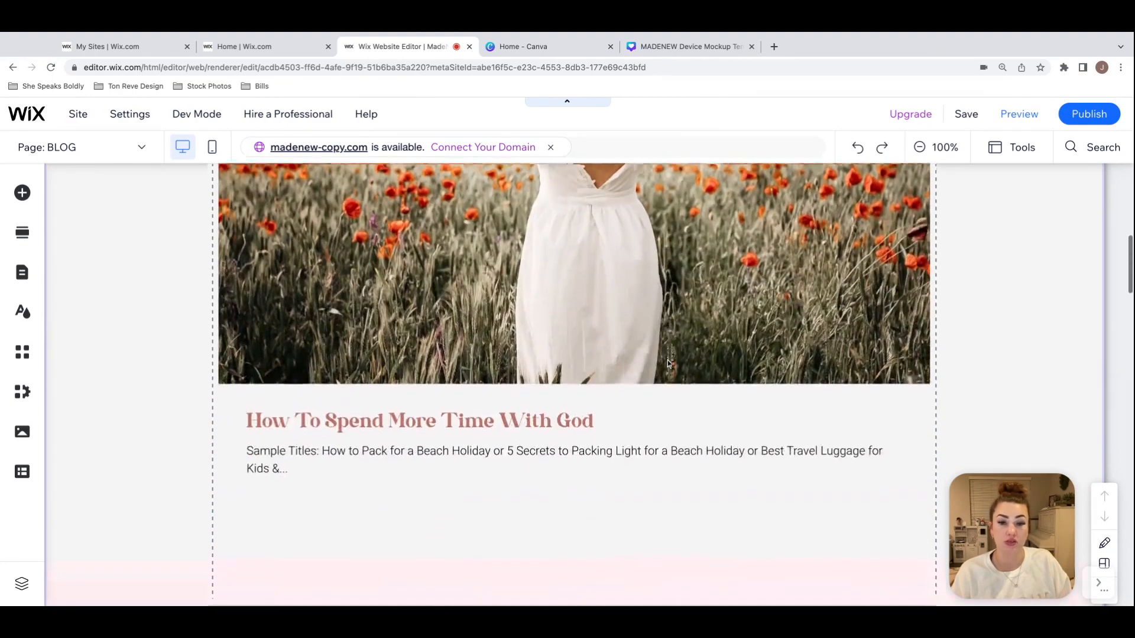
pyautogui.click(668, 362)
pyautogui.scroll(1, 668, 362)
pyautogui.scroll(3, 414, 338)
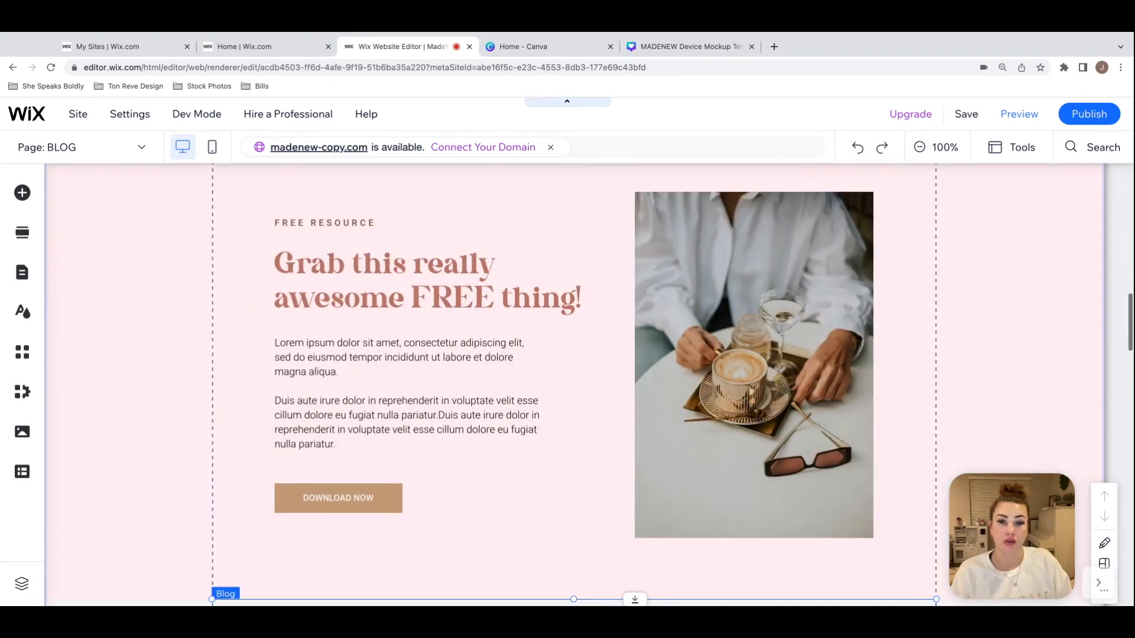
pyautogui.scroll(-7, 415, 338)
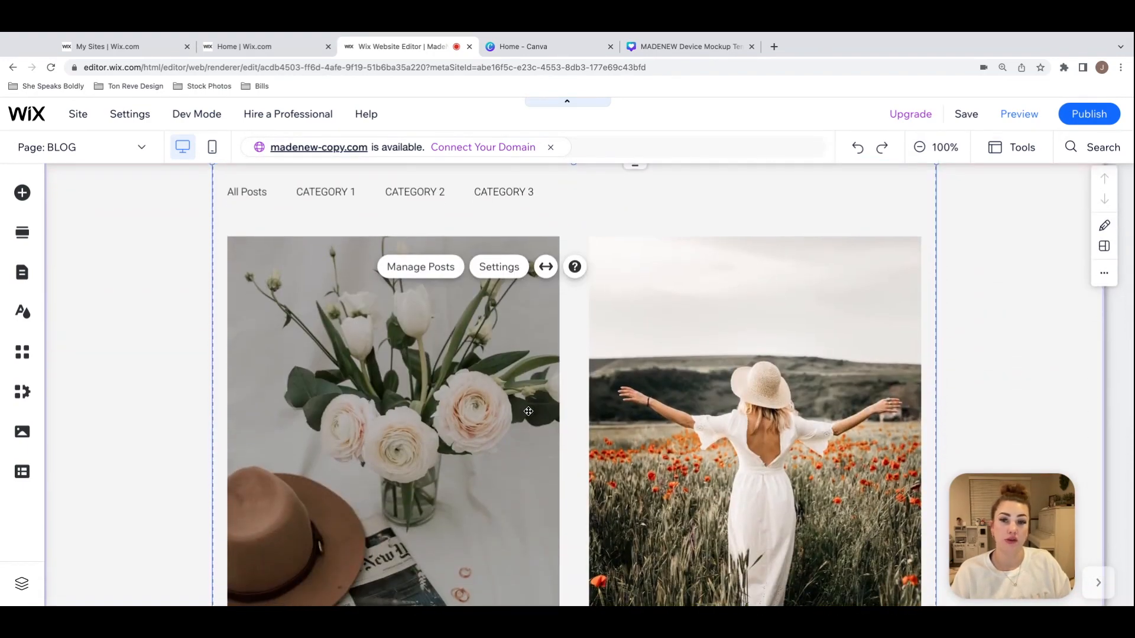
pyautogui.scroll(-5, 414, 338)
pyautogui.scroll(4, 526, 408)
pyautogui.scroll(2, 489, 233)
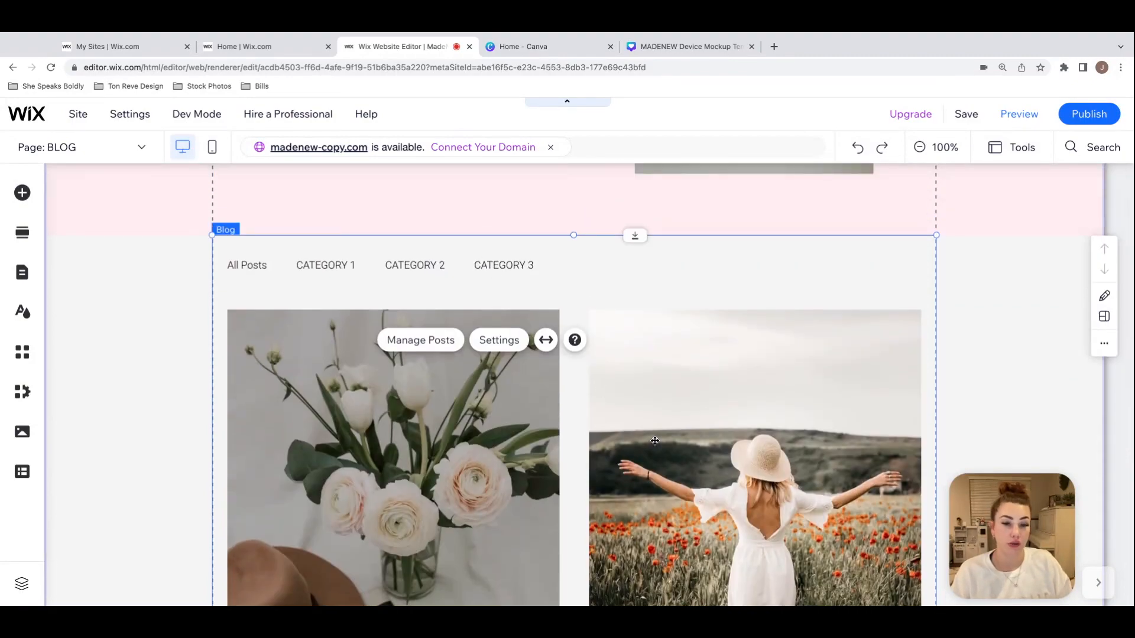
pyautogui.scroll(1, 656, 440)
pyautogui.scroll(-8, 666, 435)
pyautogui.scroll(1, 666, 436)
# Step: Open post management from the Blog page's featured post list and look over the Blog Overview
pyautogui.click(634, 402)
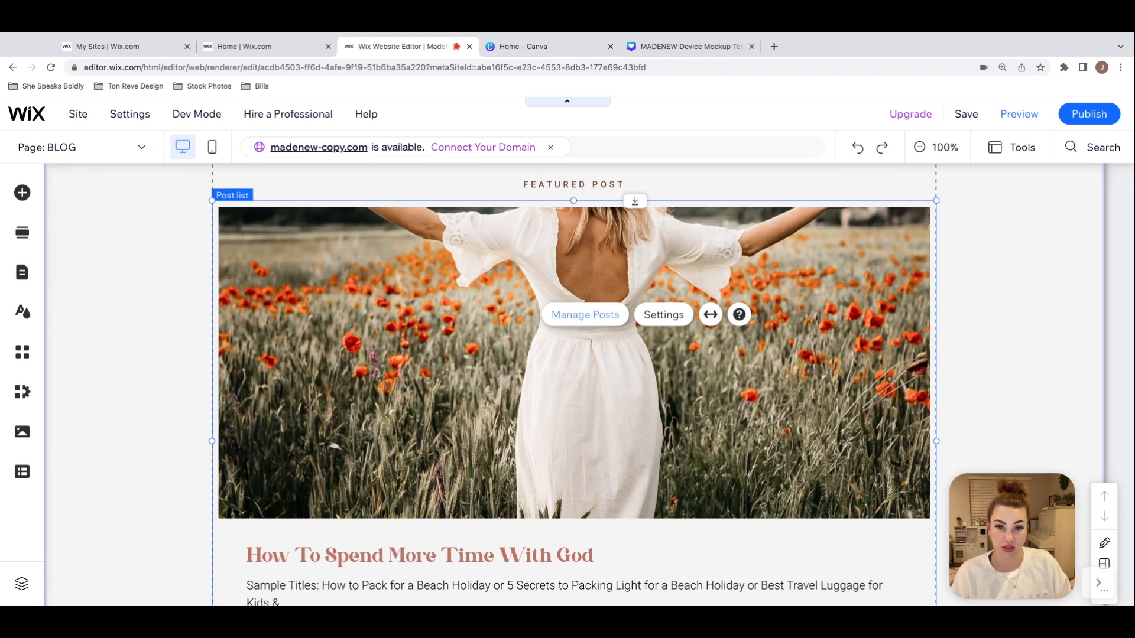
pyautogui.click(585, 314)
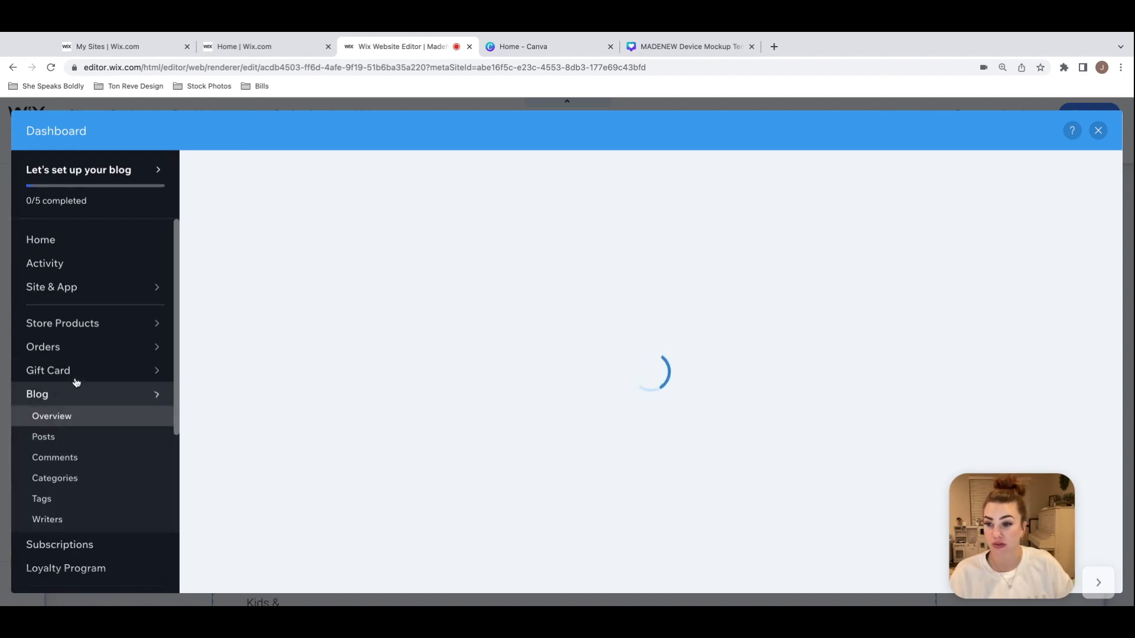
pyautogui.moveTo(44, 396)
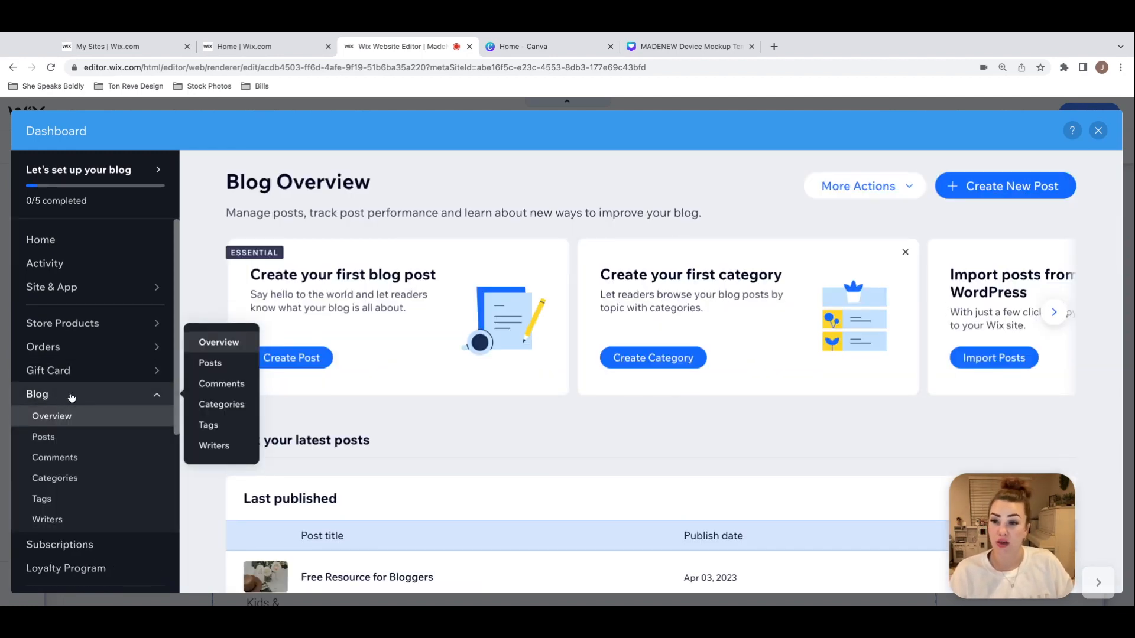
pyautogui.scroll(-2, 402, 392)
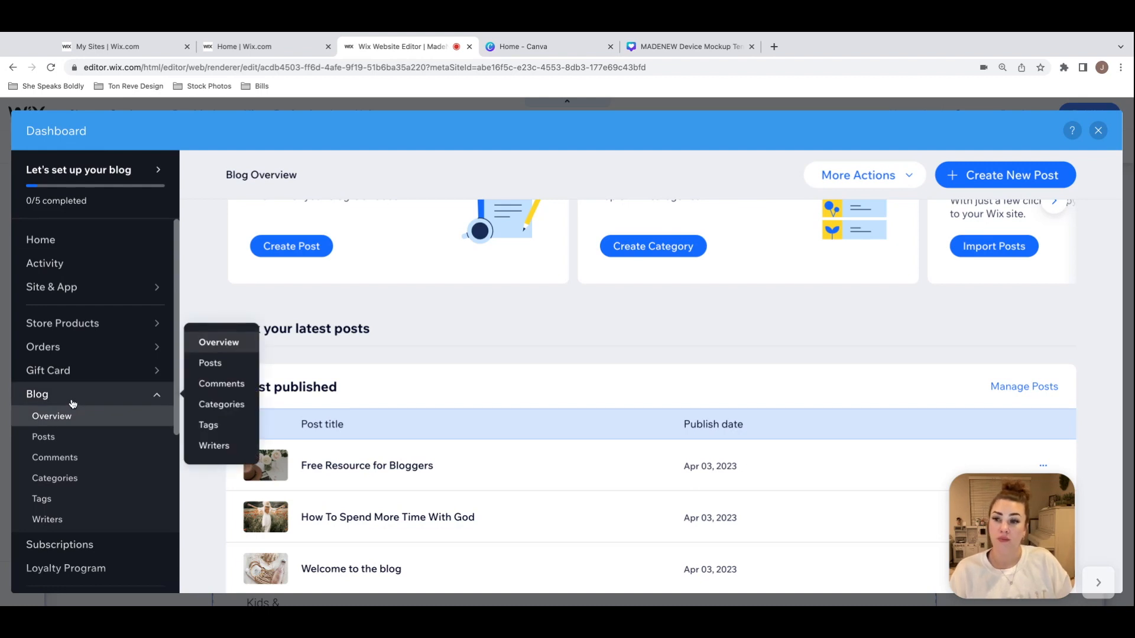
# Step: View the dashboard home and the blog's list of published posts, and close the dashboard
pyautogui.click(46, 241)
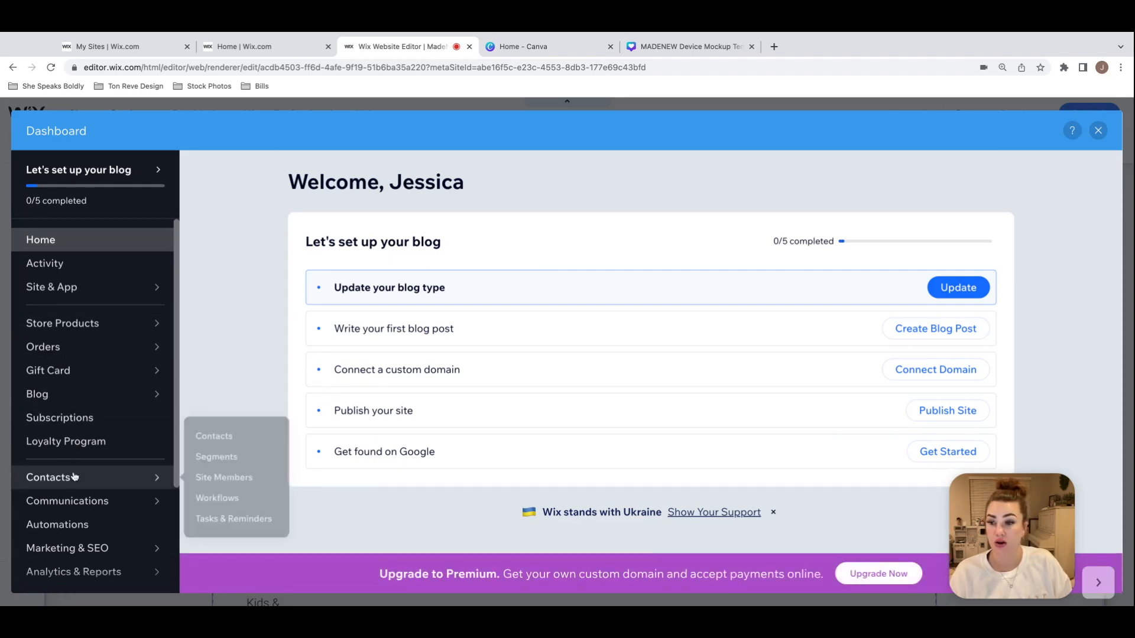
pyautogui.click(67, 395)
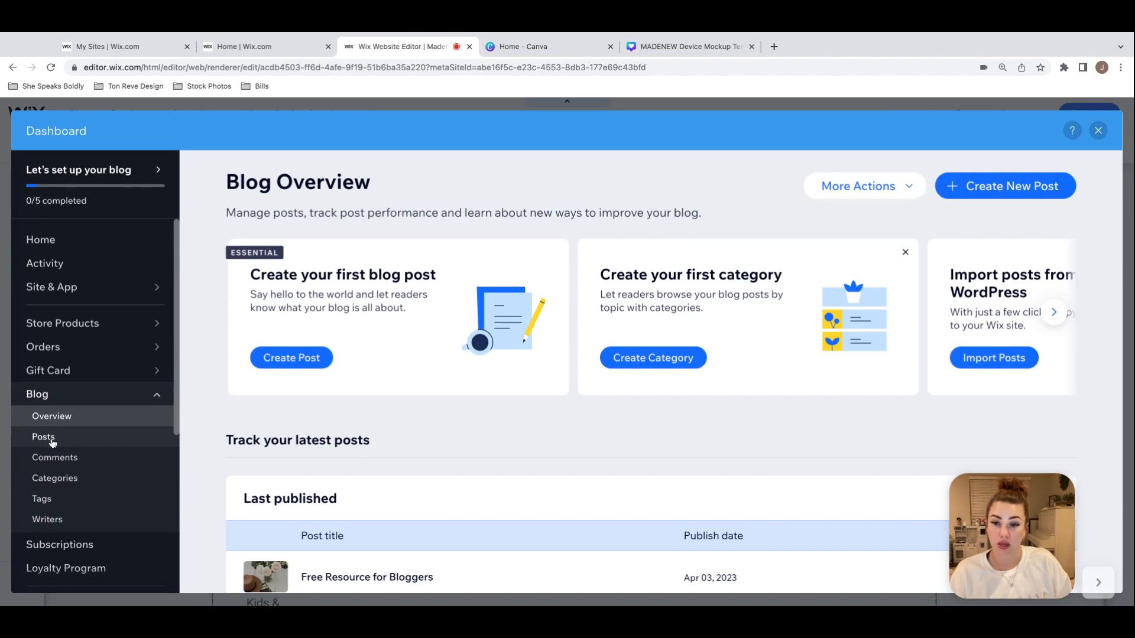
pyautogui.click(44, 439)
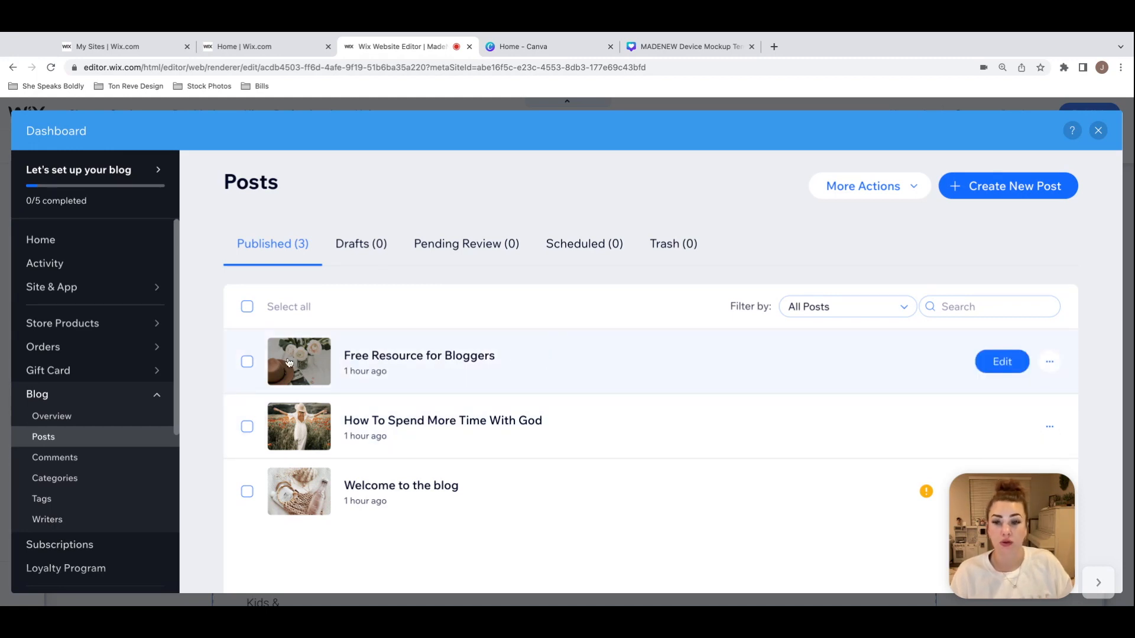
pyautogui.click(1098, 130)
# Step: Review the rest of the Blog page, from the post feed to the subscribe form and footer
pyautogui.scroll(-15, 495, 334)
pyautogui.scroll(-15, 573, 384)
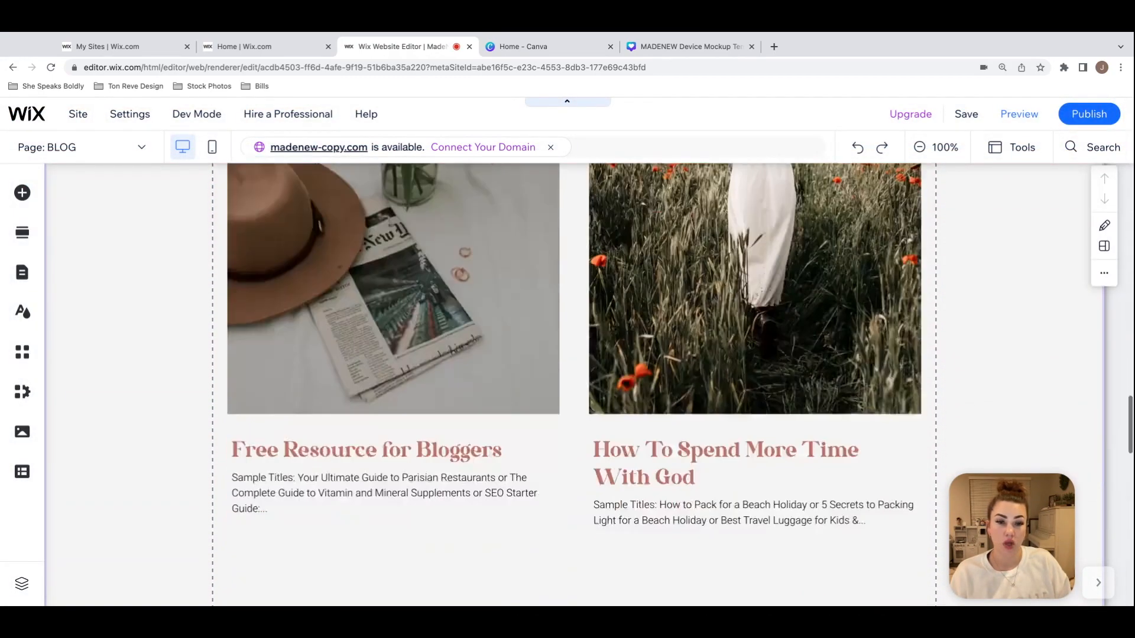
pyautogui.scroll(-2, 574, 367)
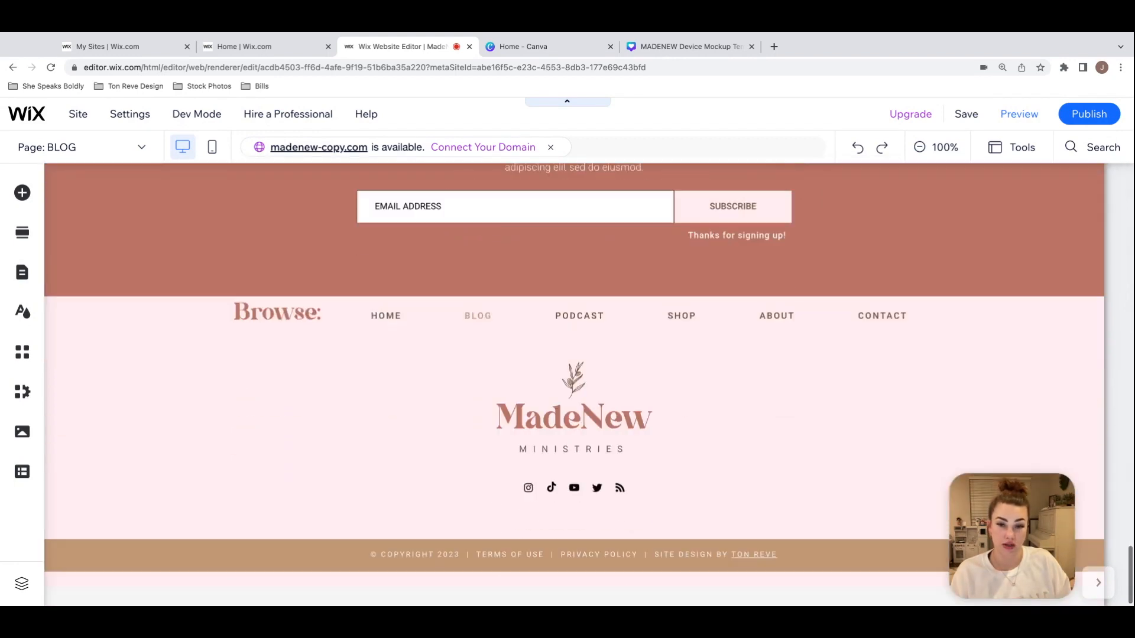
pyautogui.scroll(3, 573, 367)
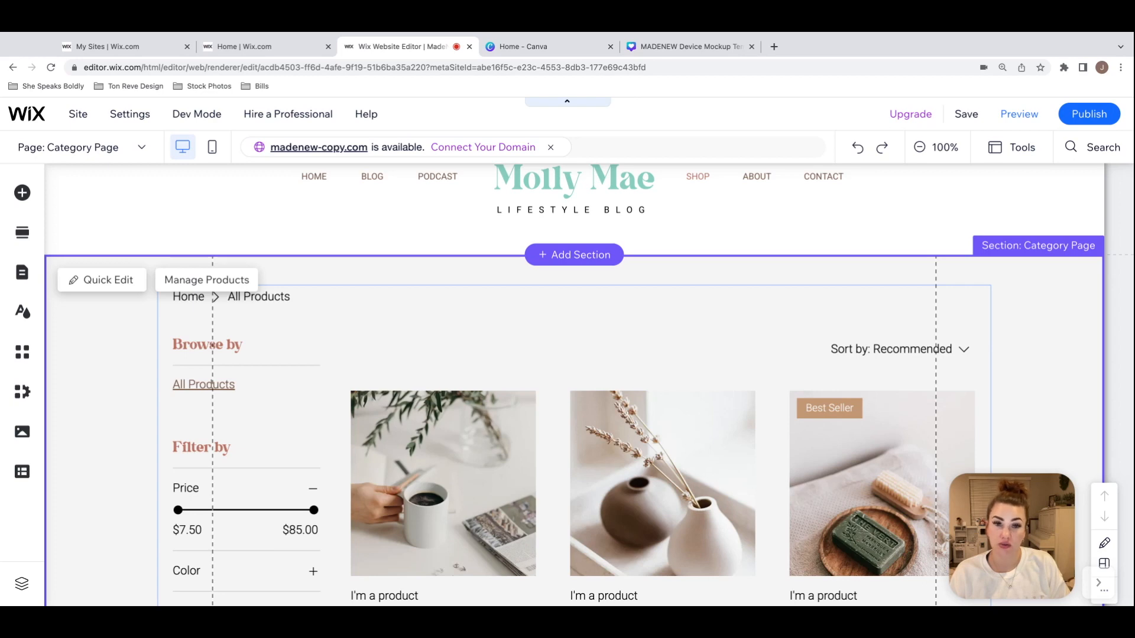
# Step: Examine the shop's Category Page section, including its header, product filters and product grid
pyautogui.click(574, 366)
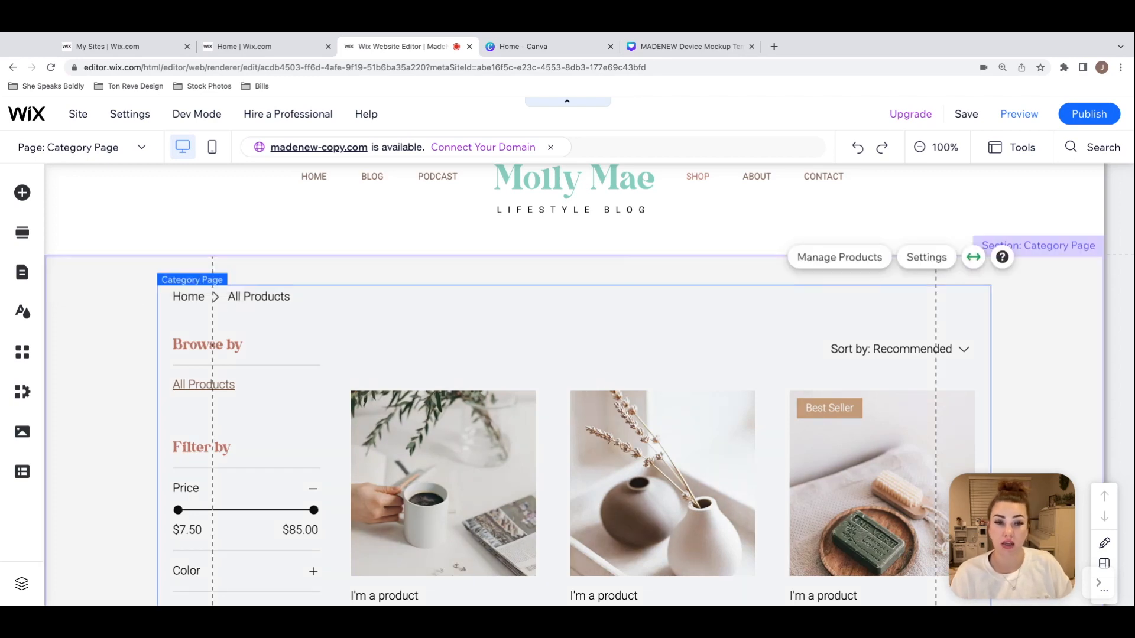
pyautogui.click(711, 273)
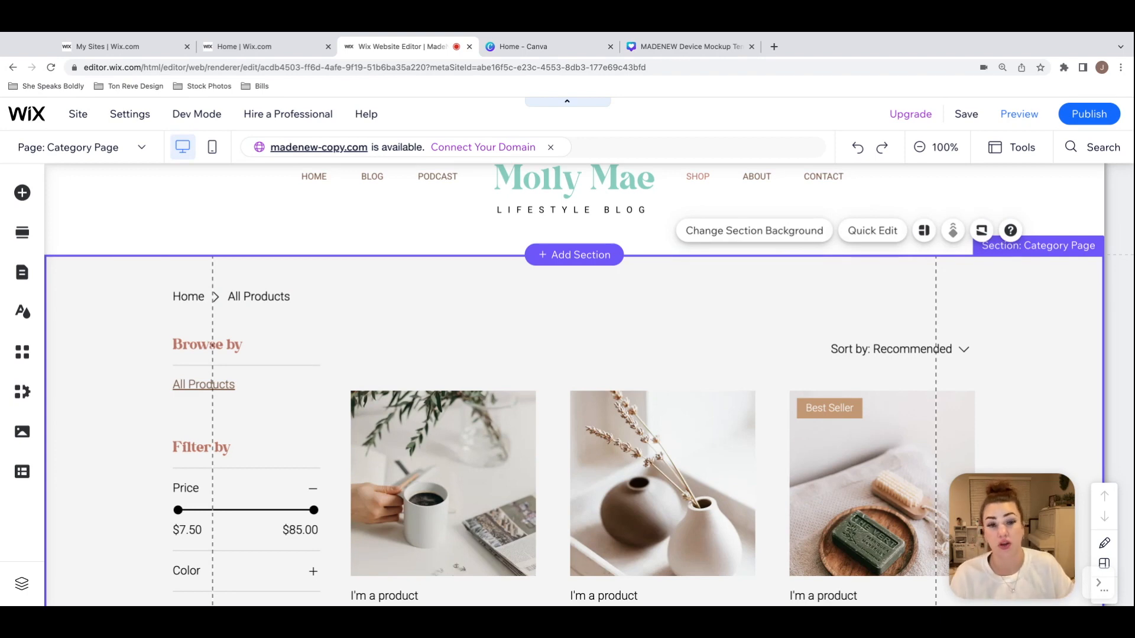
pyautogui.click(653, 331)
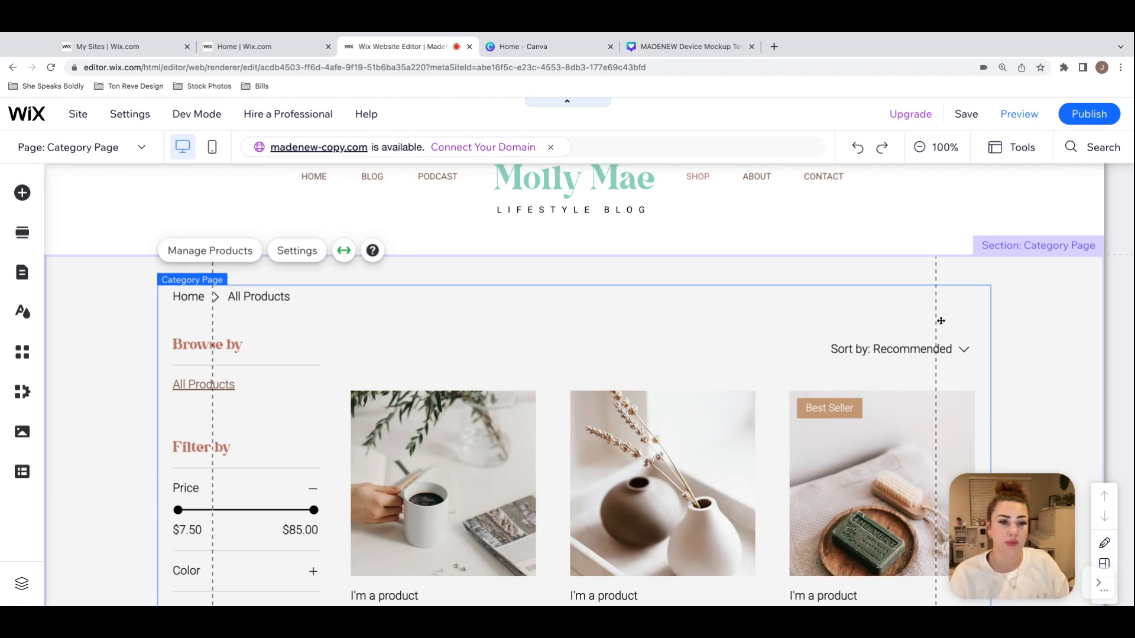
pyautogui.scroll(2, 1045, 323)
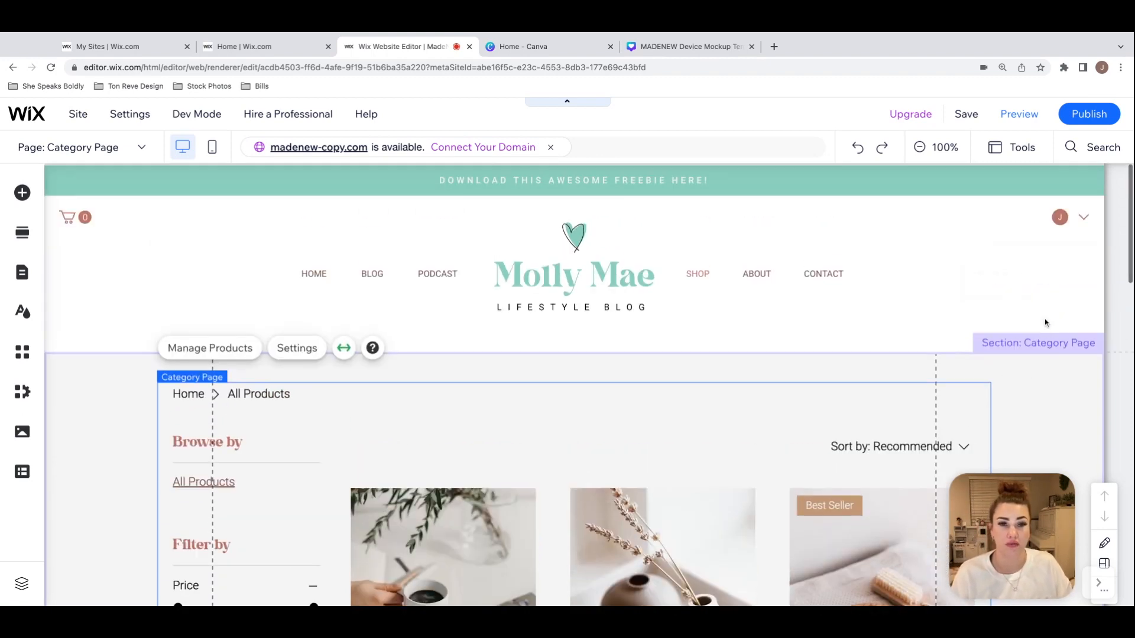
pyautogui.scroll(-4, 1044, 322)
pyautogui.scroll(1, 1043, 322)
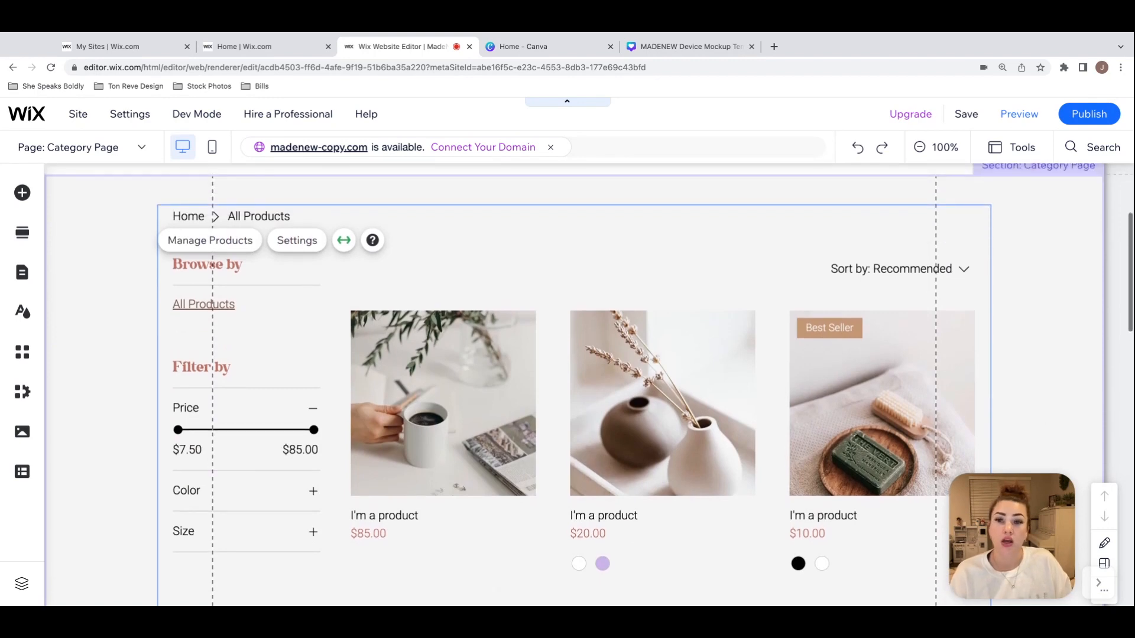
pyautogui.scroll(2, 1044, 322)
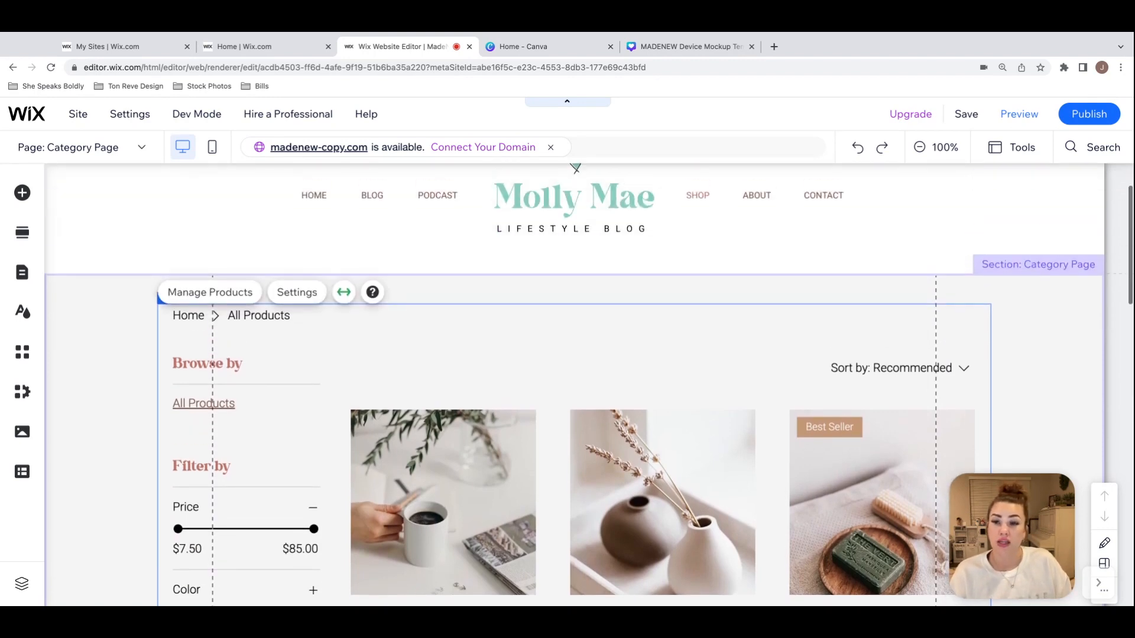
pyautogui.scroll(-1, 1044, 322)
pyautogui.scroll(2, 574, 384)
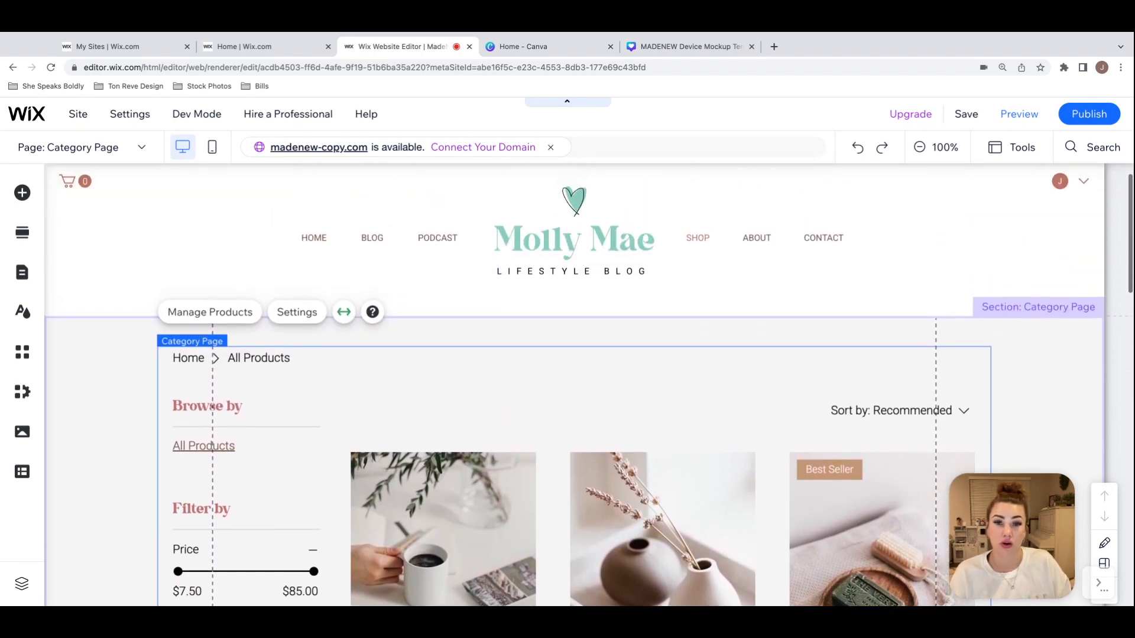
pyautogui.scroll(-2, 589, 387)
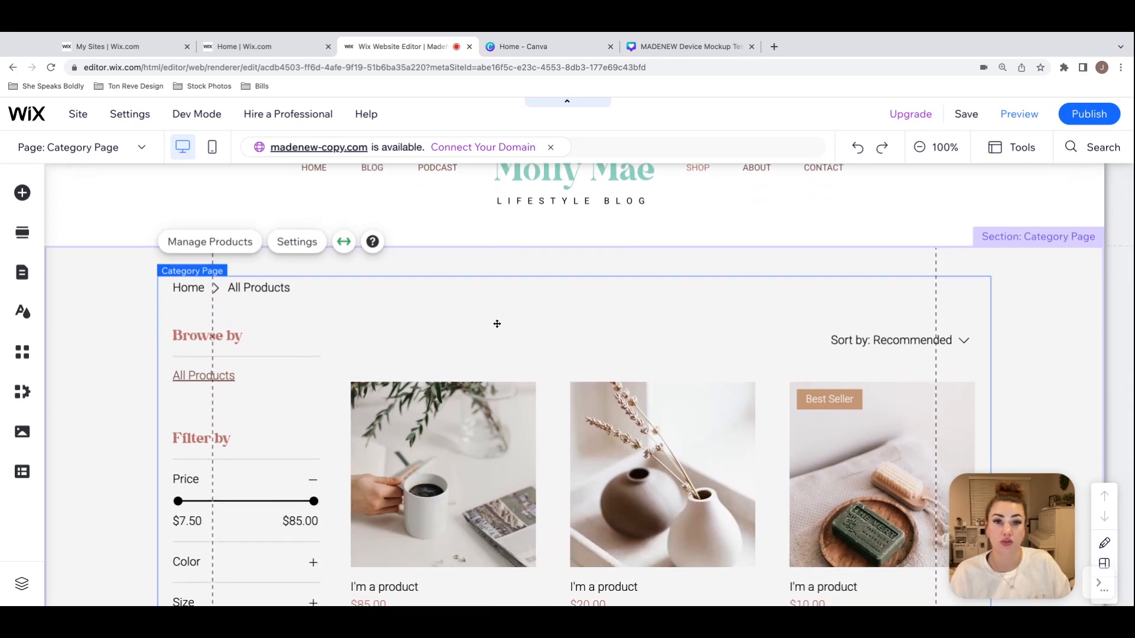
pyautogui.scroll(1, 731, 234)
pyautogui.scroll(-2, 648, 395)
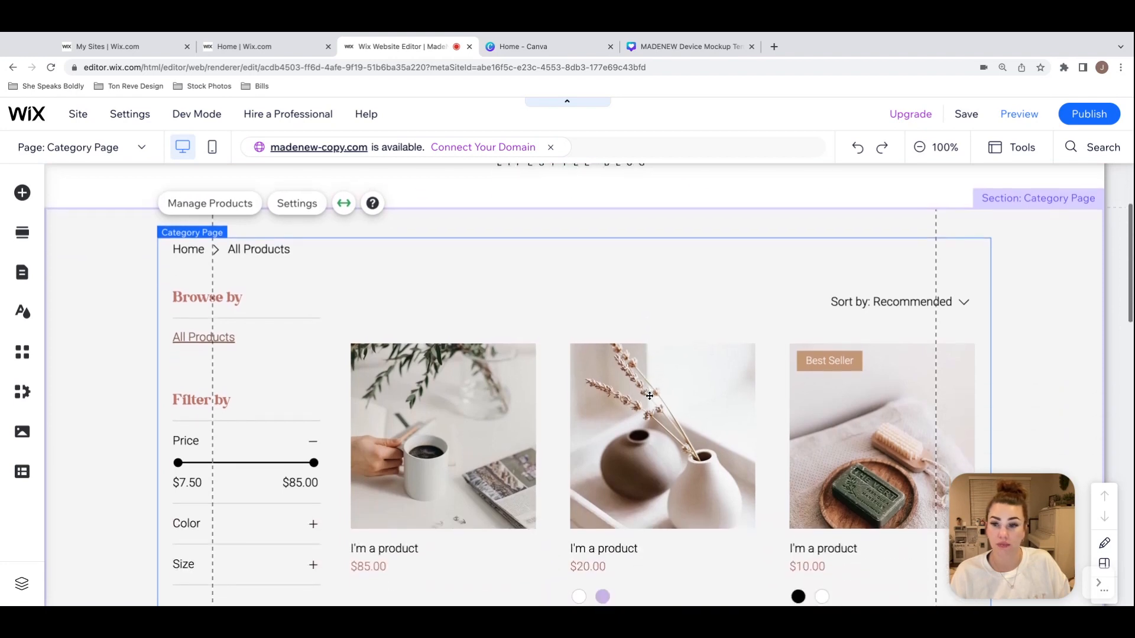
# Step: Check the site's store pages and the store's management options, and return to the Category Page
pyautogui.click(435, 374)
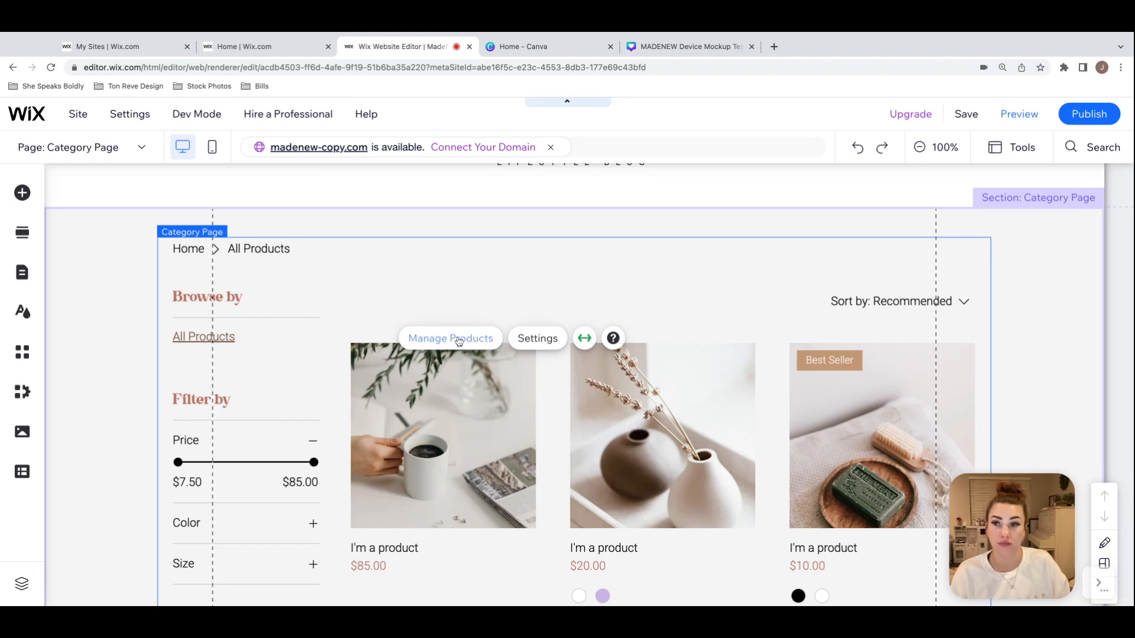
pyautogui.click(23, 274)
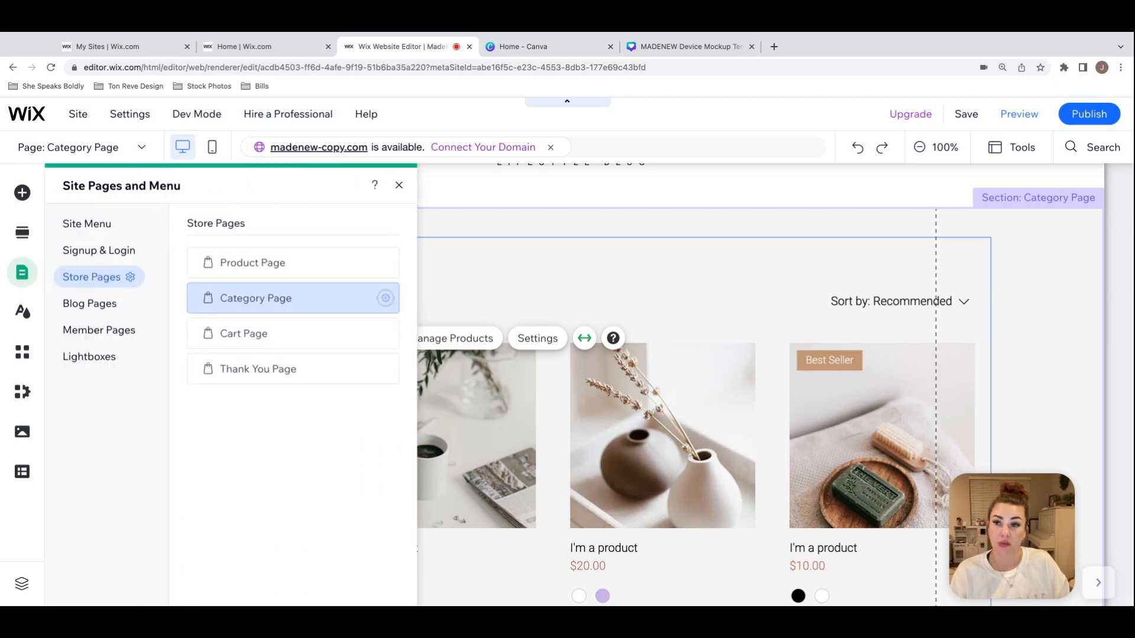
pyautogui.click(130, 278)
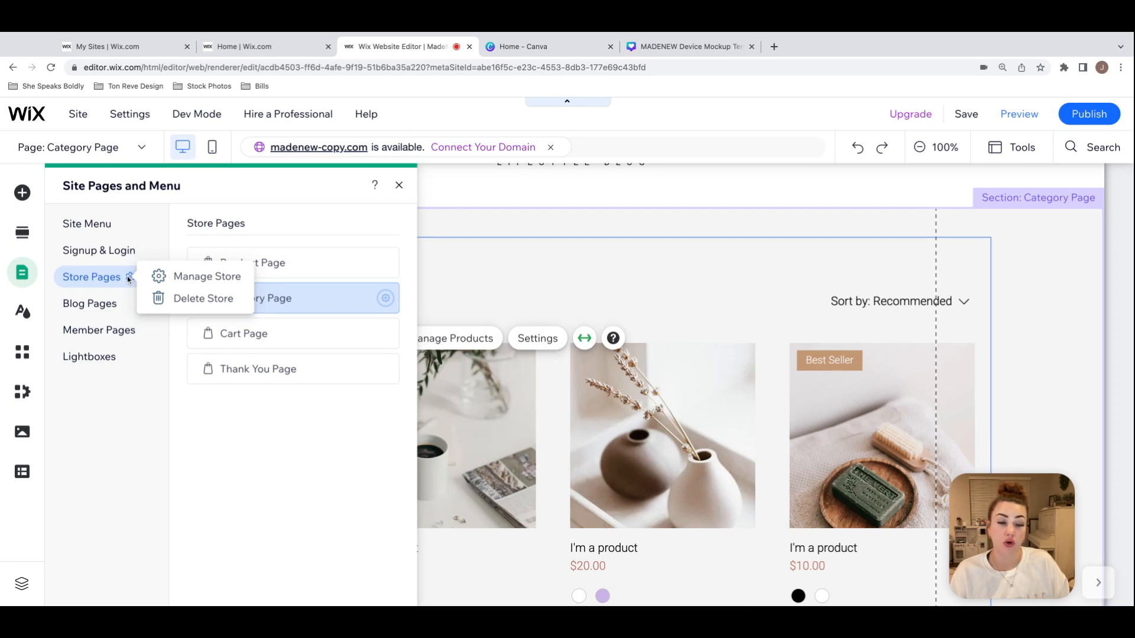
pyautogui.click(98, 419)
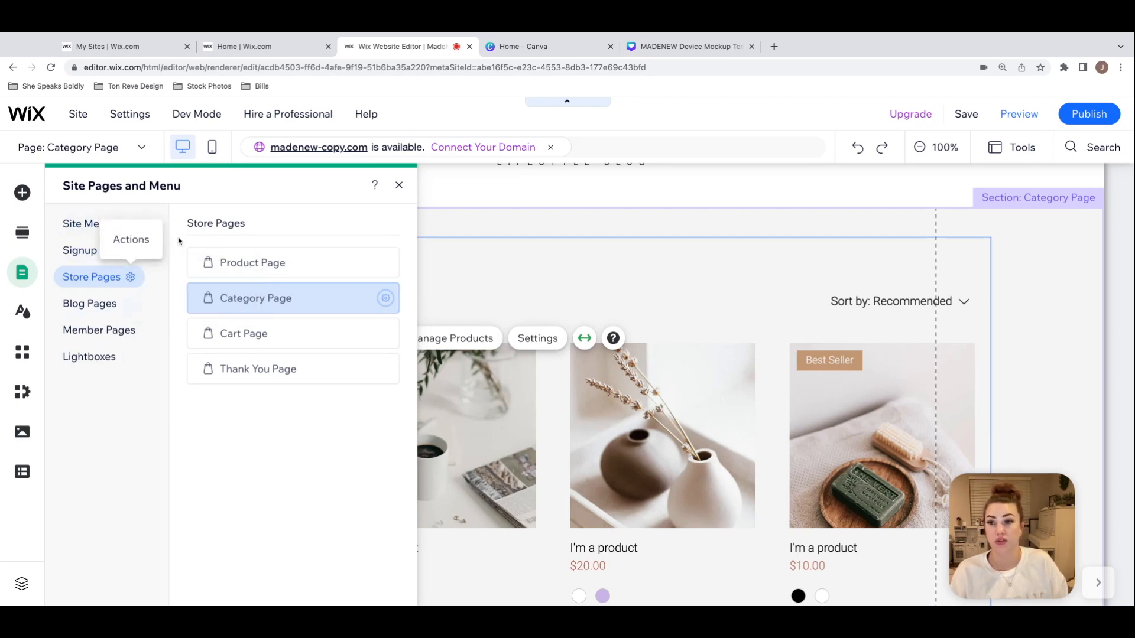
pyautogui.click(399, 186)
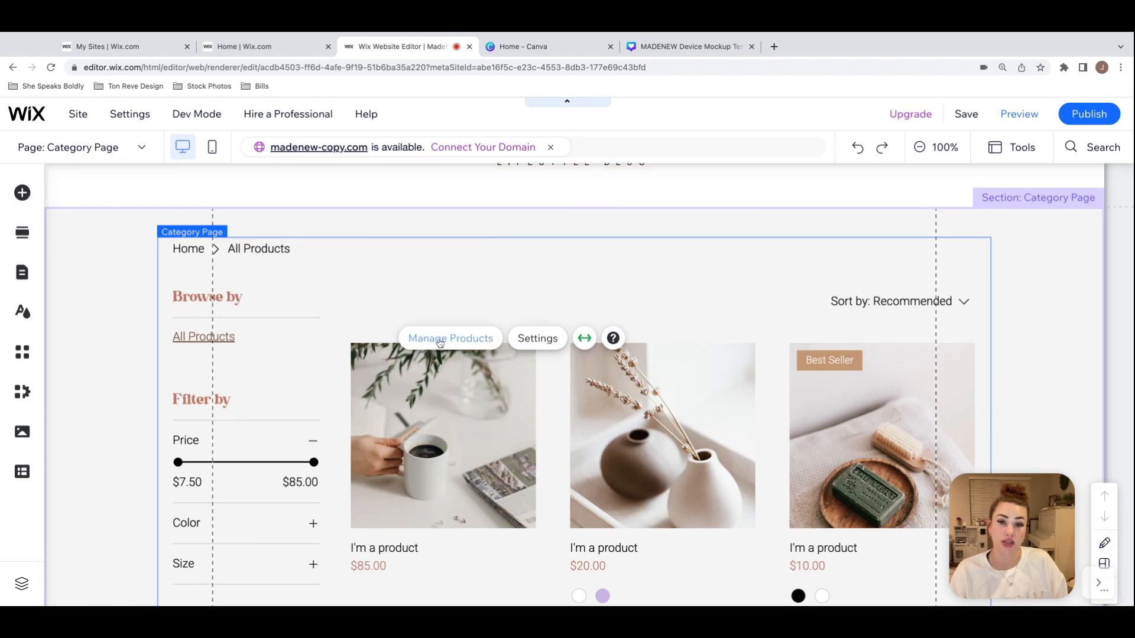
# Step: Open product management from the Category Page, look over the Products and Inventory lists, and close the dashboard
pyautogui.click(417, 344)
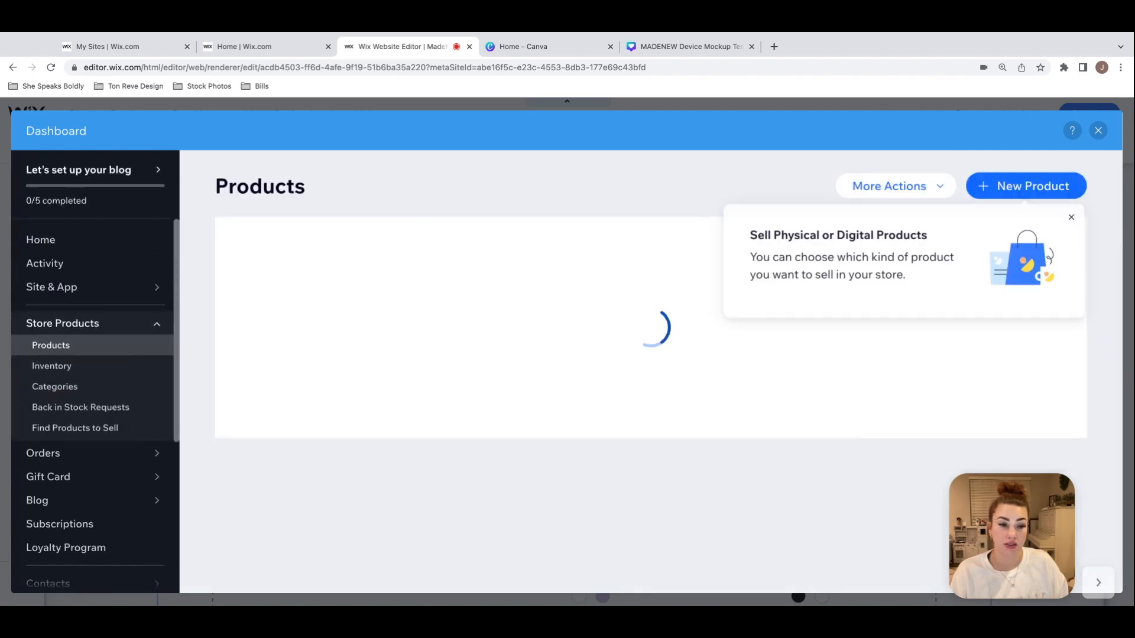
pyautogui.click(1074, 217)
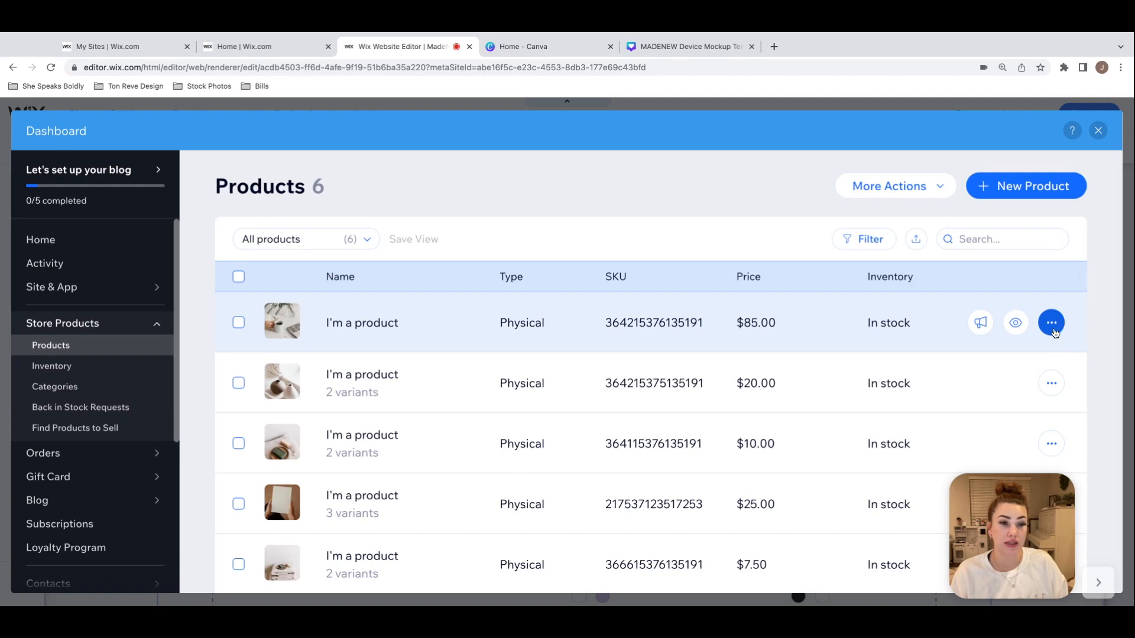
pyautogui.scroll(-2, 375, 329)
pyautogui.scroll(2, 385, 322)
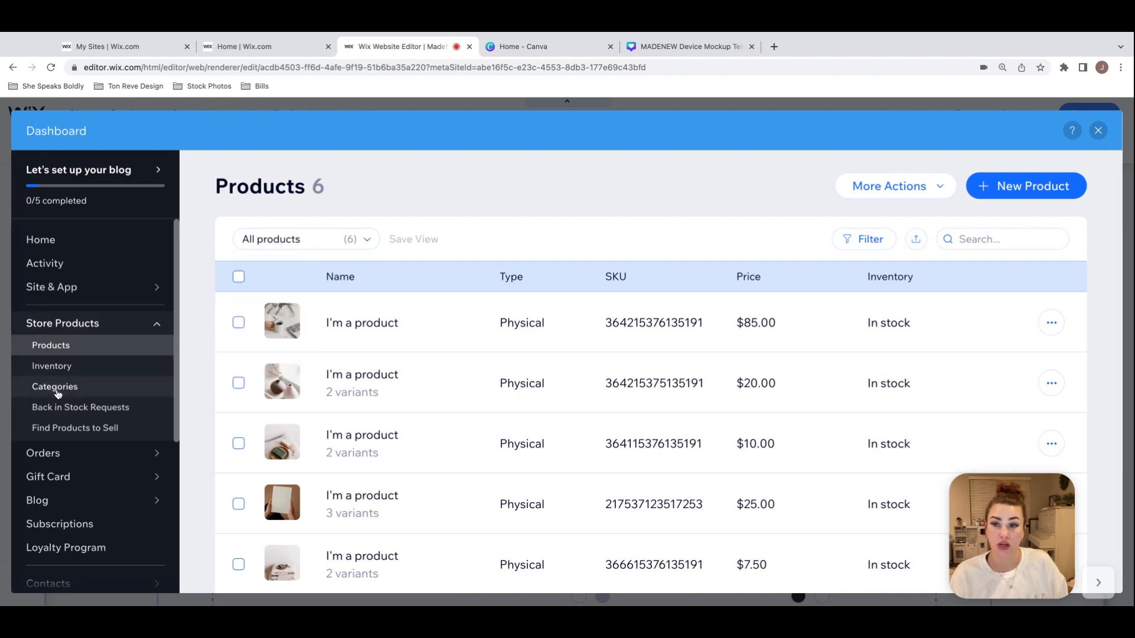
pyautogui.click(74, 369)
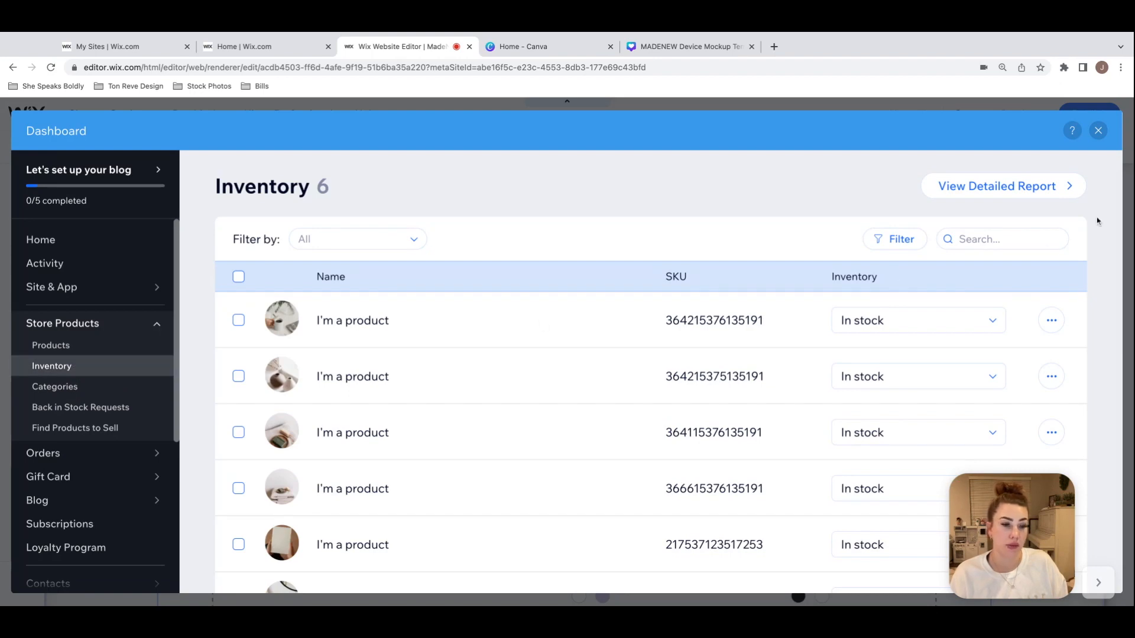
pyautogui.click(1098, 130)
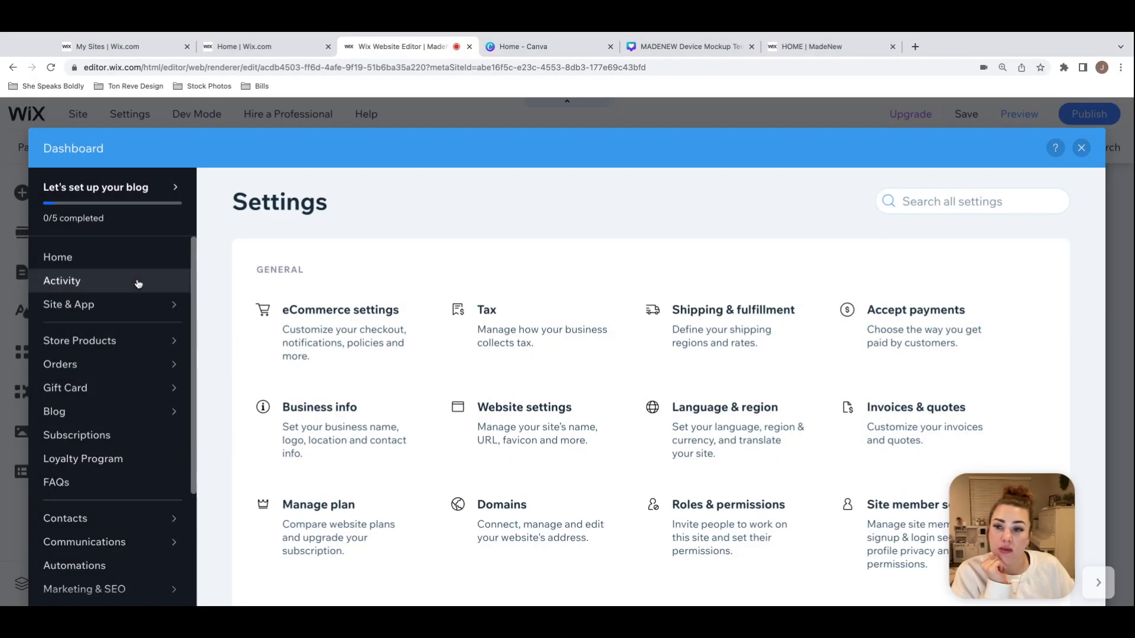
# Step: Look through the dashboard's navigation, including the Communications and Store Products options, and close the dashboard
pyautogui.scroll(-1, 138, 284)
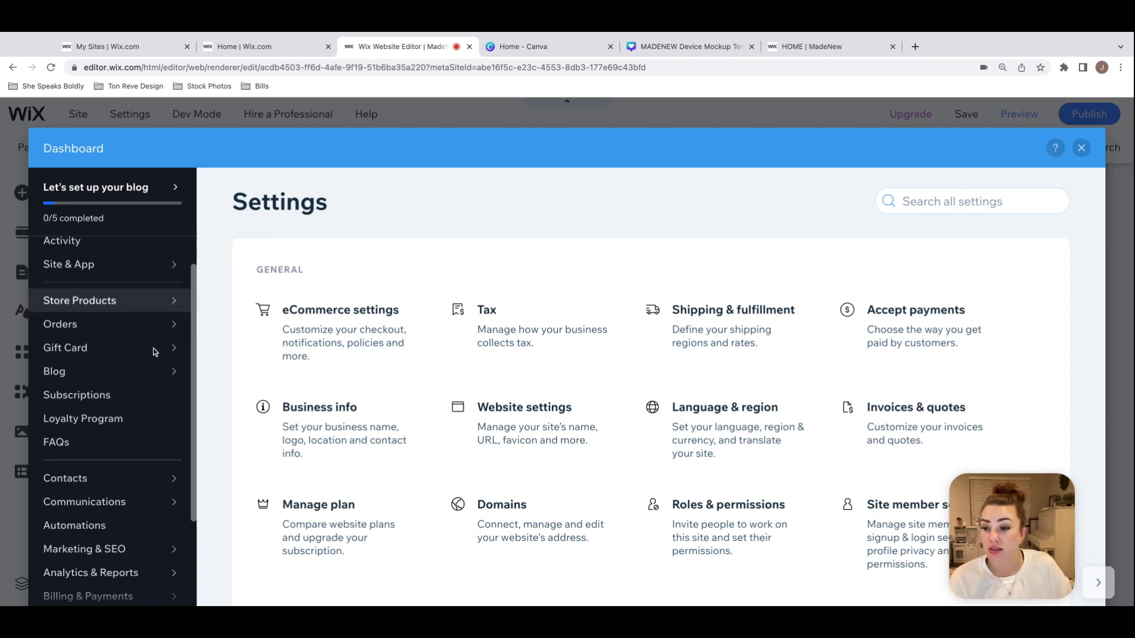
pyautogui.moveTo(155, 368)
pyautogui.scroll(-1, 154, 369)
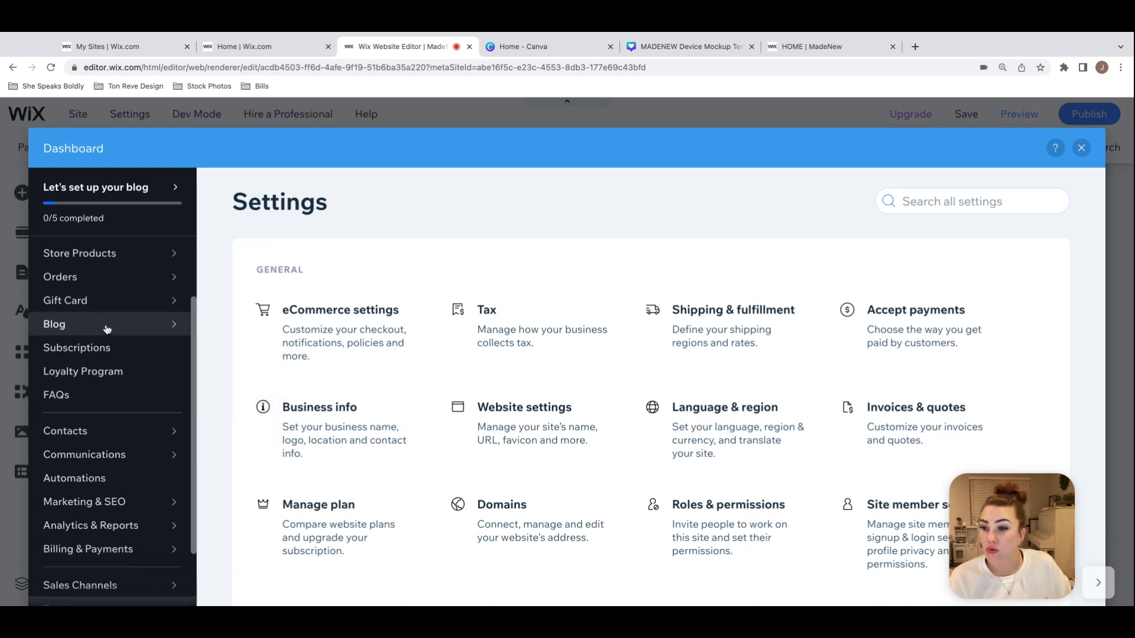
pyautogui.scroll(-3, 130, 362)
pyautogui.moveTo(132, 368)
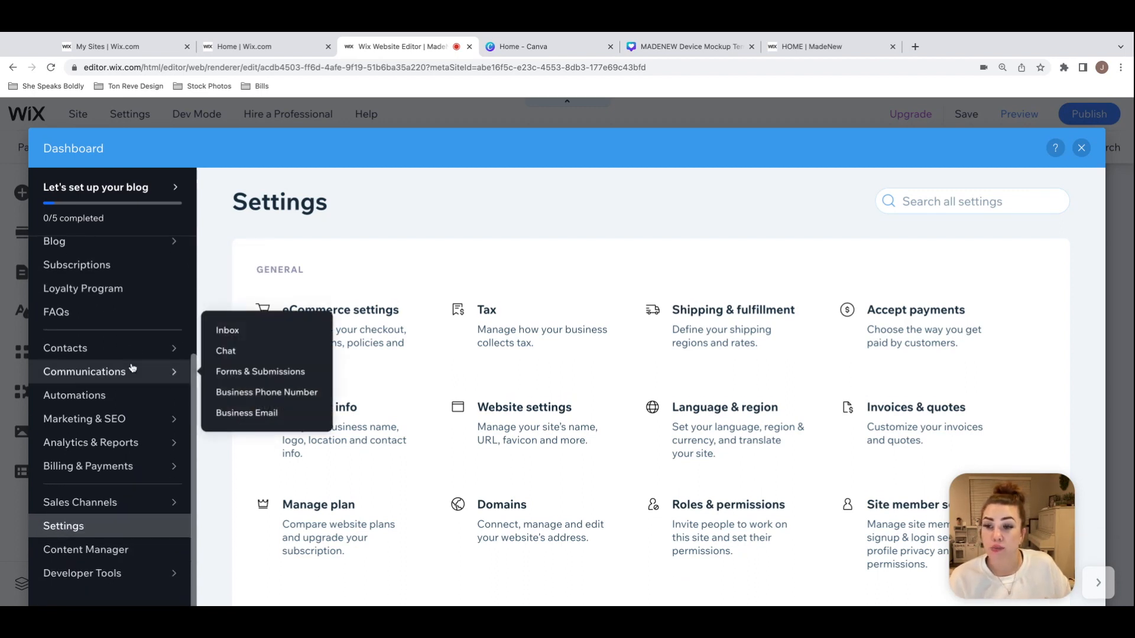
pyautogui.scroll(5, 133, 367)
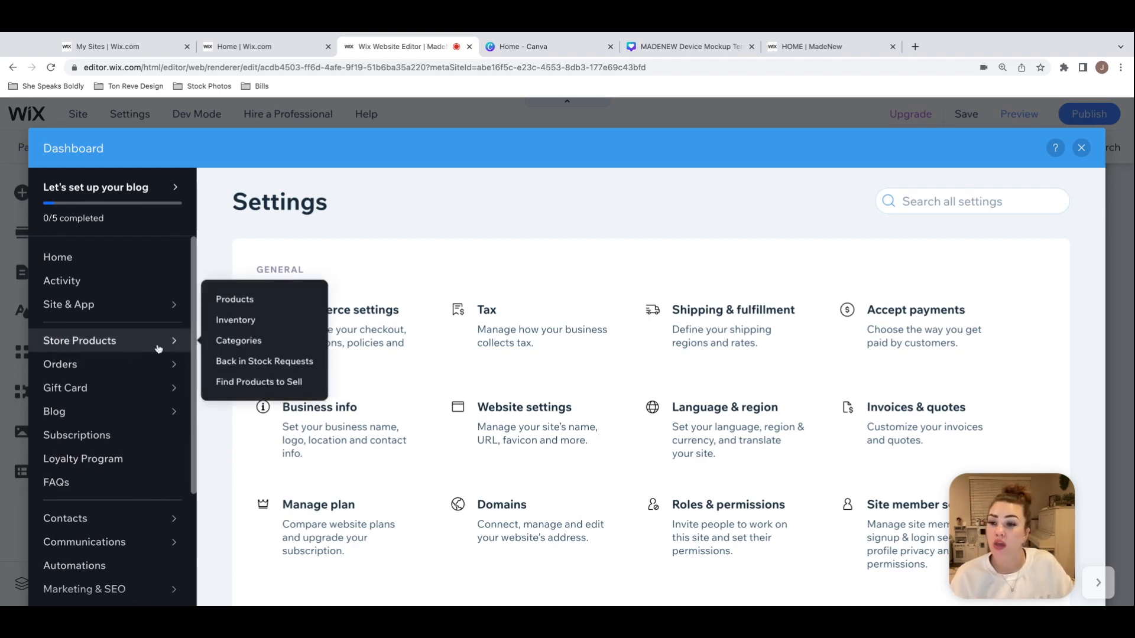
pyautogui.click(1081, 147)
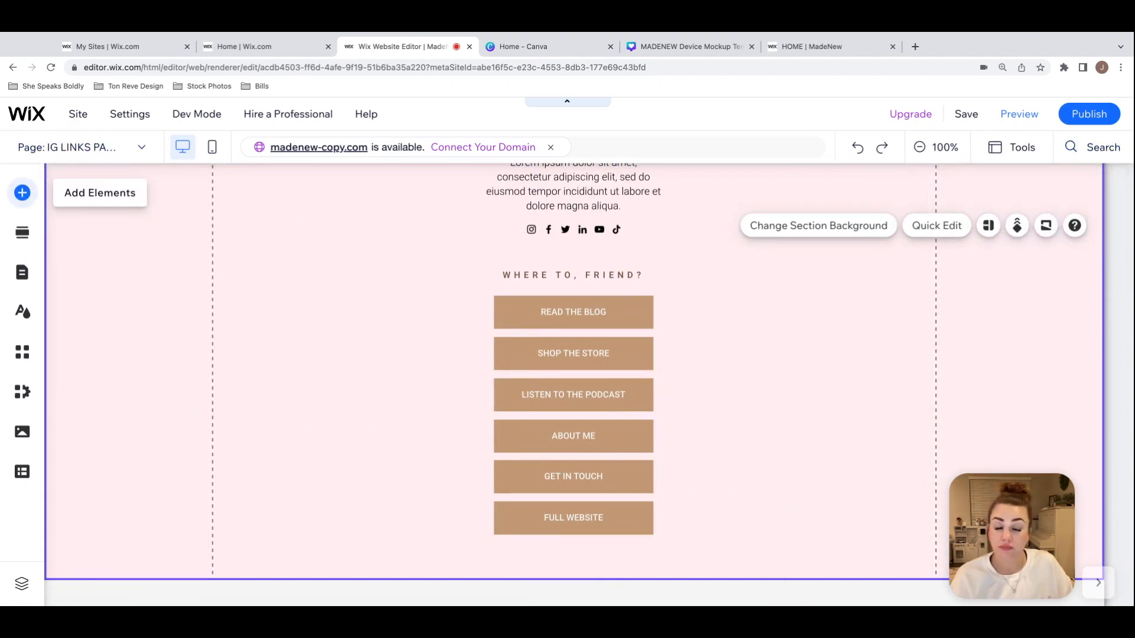
# Step: Add the Wix Bookings app to the site from the Bookings elements and dismiss its setup checklist
pyautogui.click(22, 192)
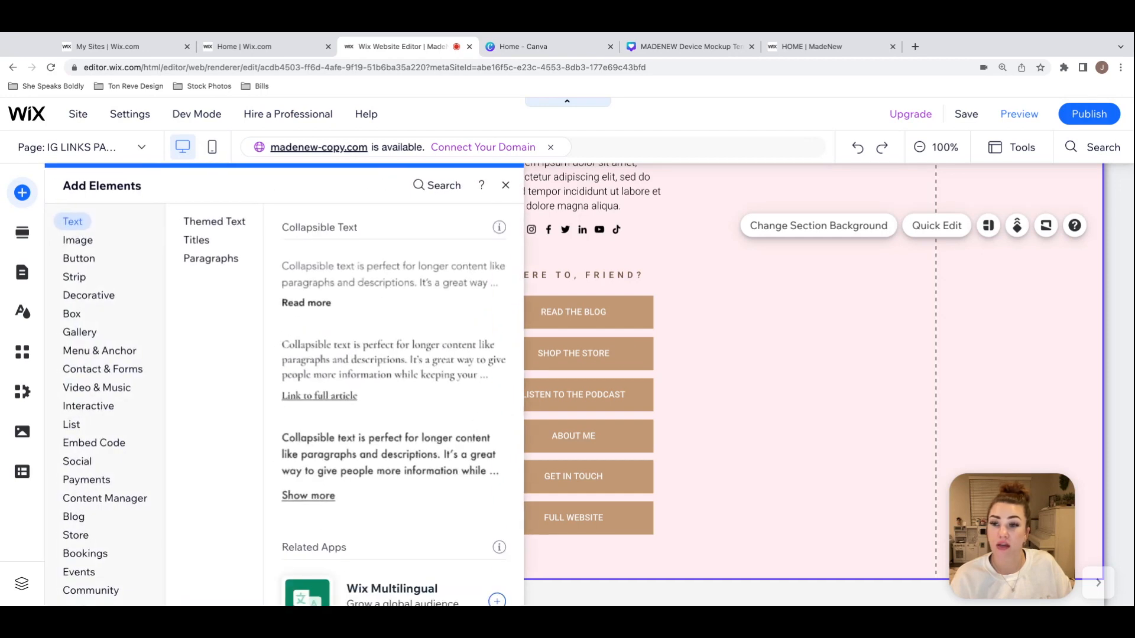
pyautogui.click(89, 295)
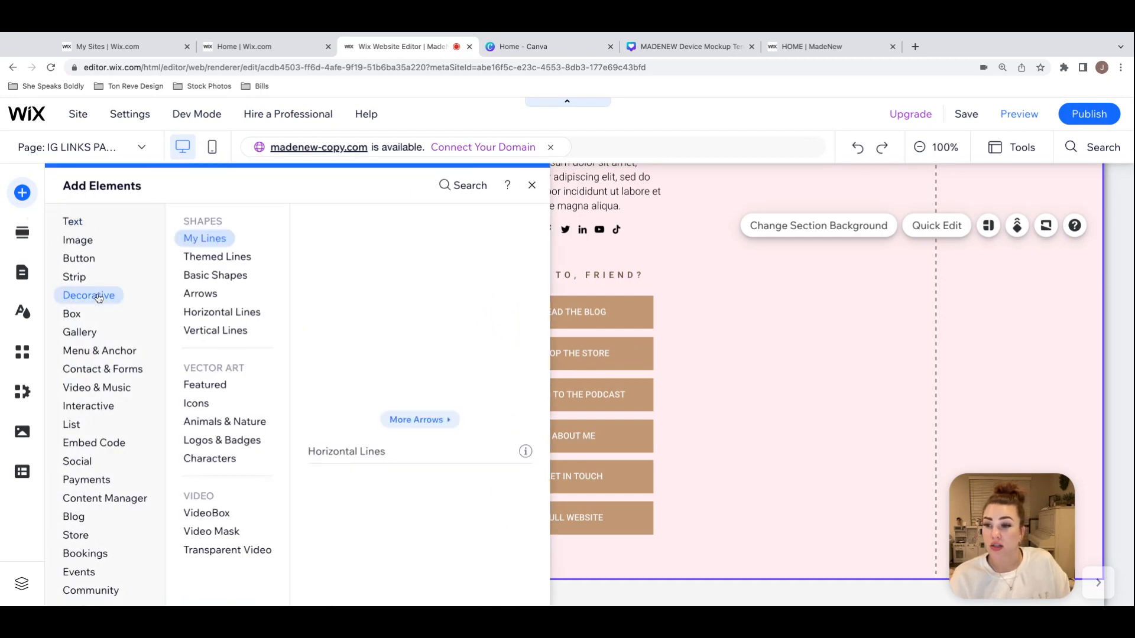
pyautogui.scroll(-1, 98, 296)
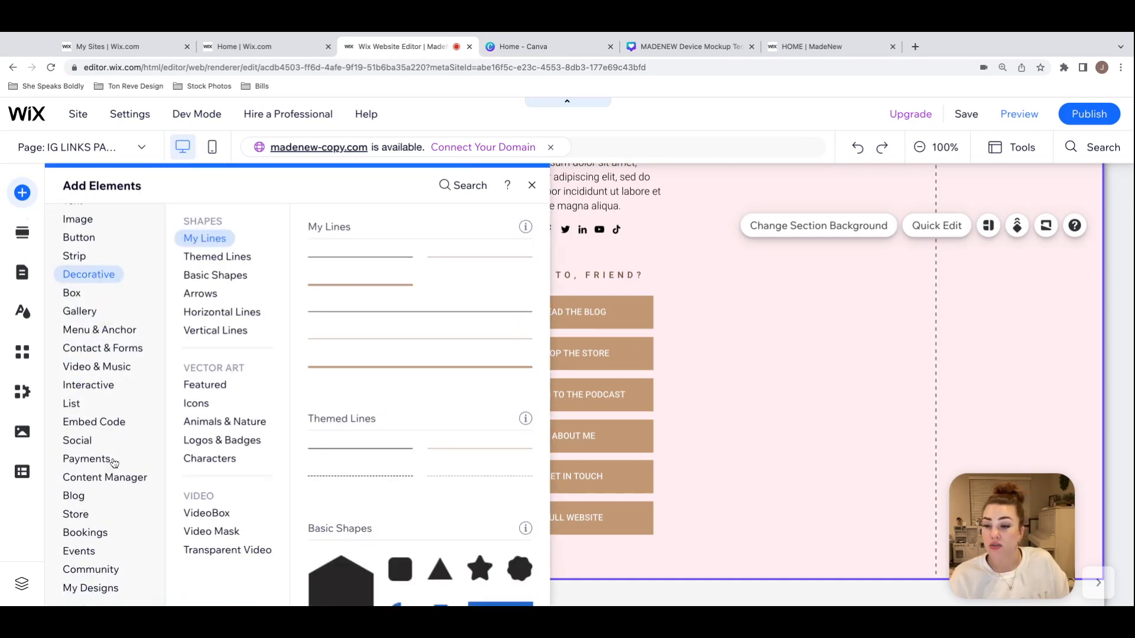
pyautogui.click(89, 569)
pyautogui.click(88, 534)
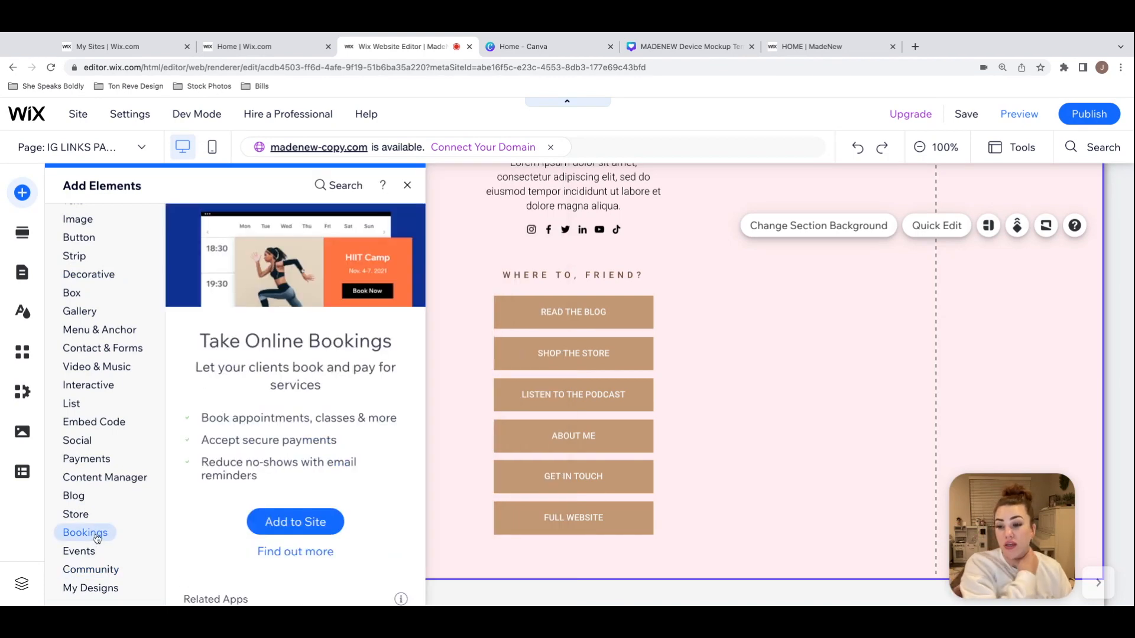
pyautogui.click(324, 527)
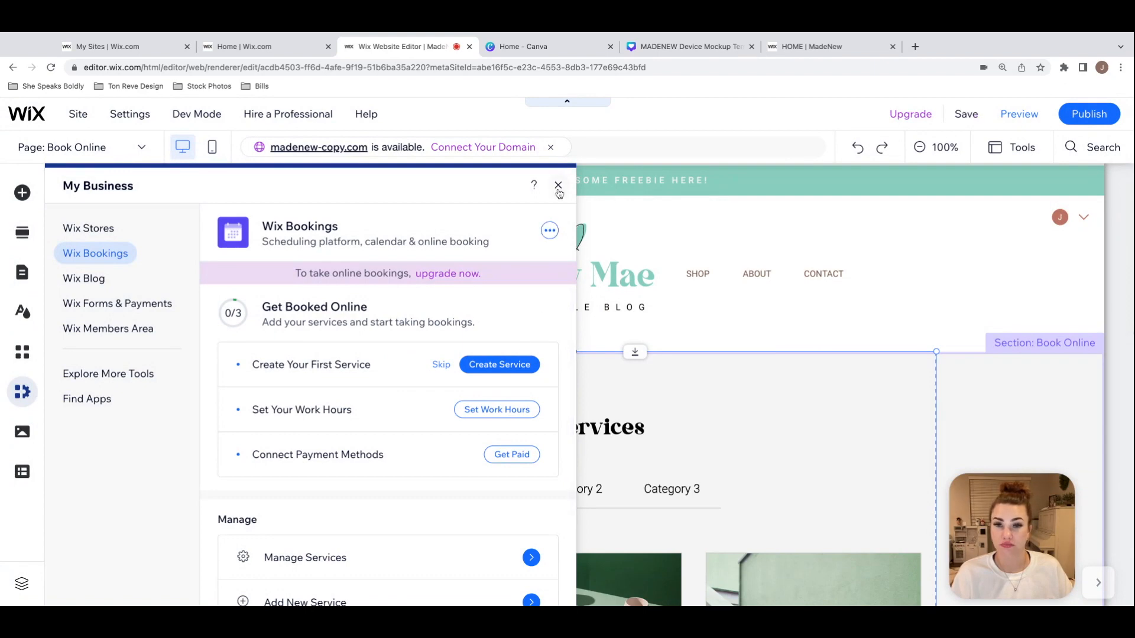
pyautogui.click(558, 187)
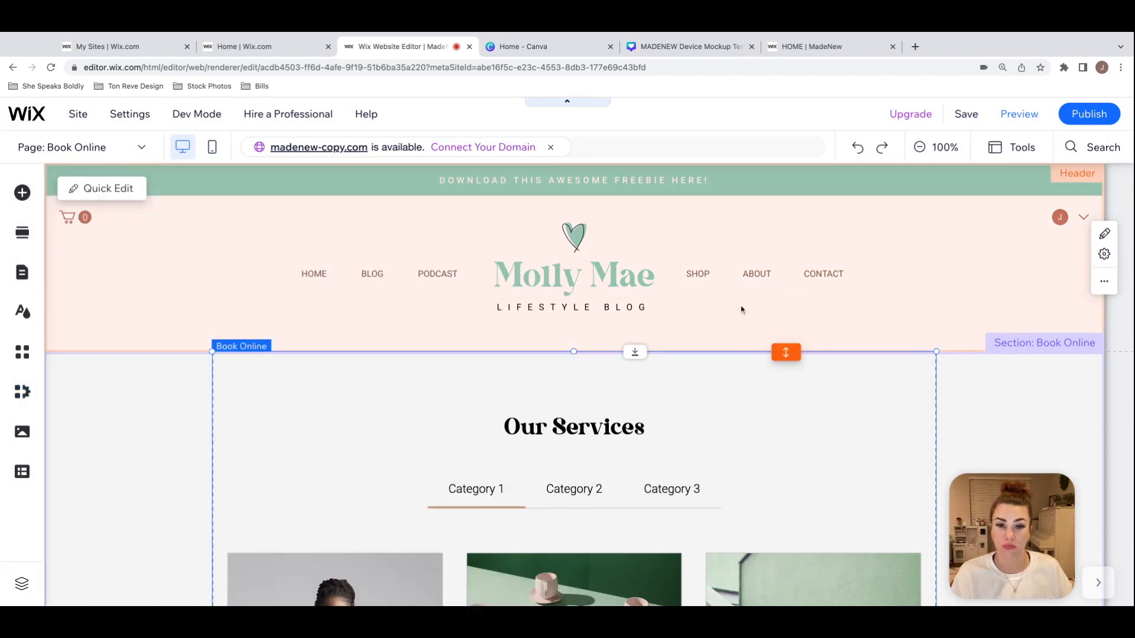
# Step: Review the Book Online widget's service, layout, display, text and design settings, and close them
pyautogui.scroll(-3, 741, 309)
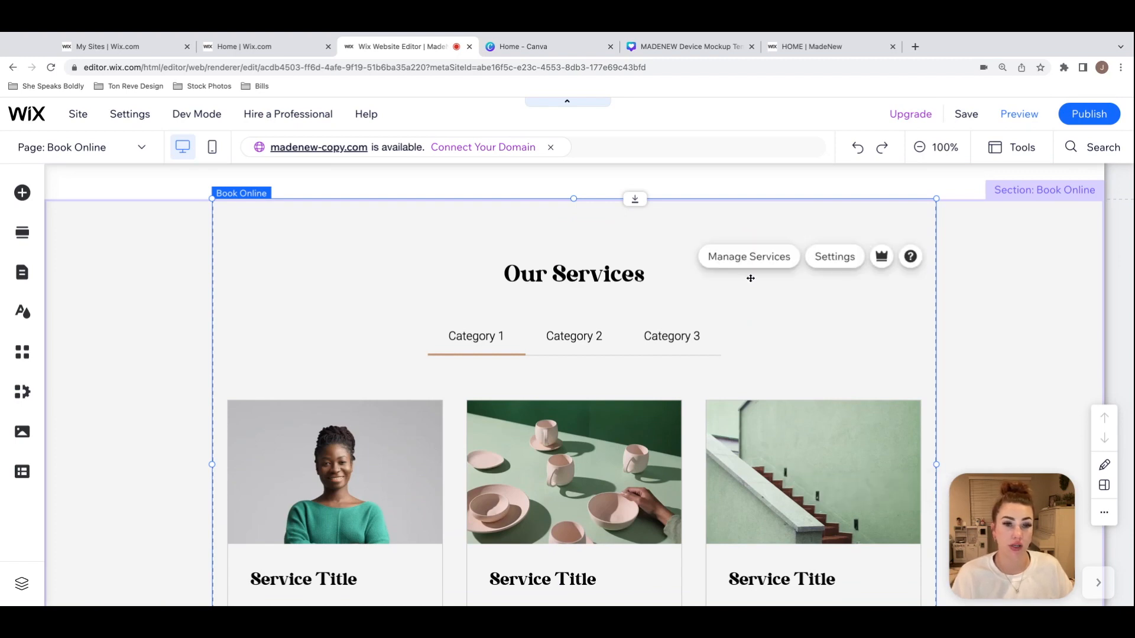
pyautogui.click(814, 262)
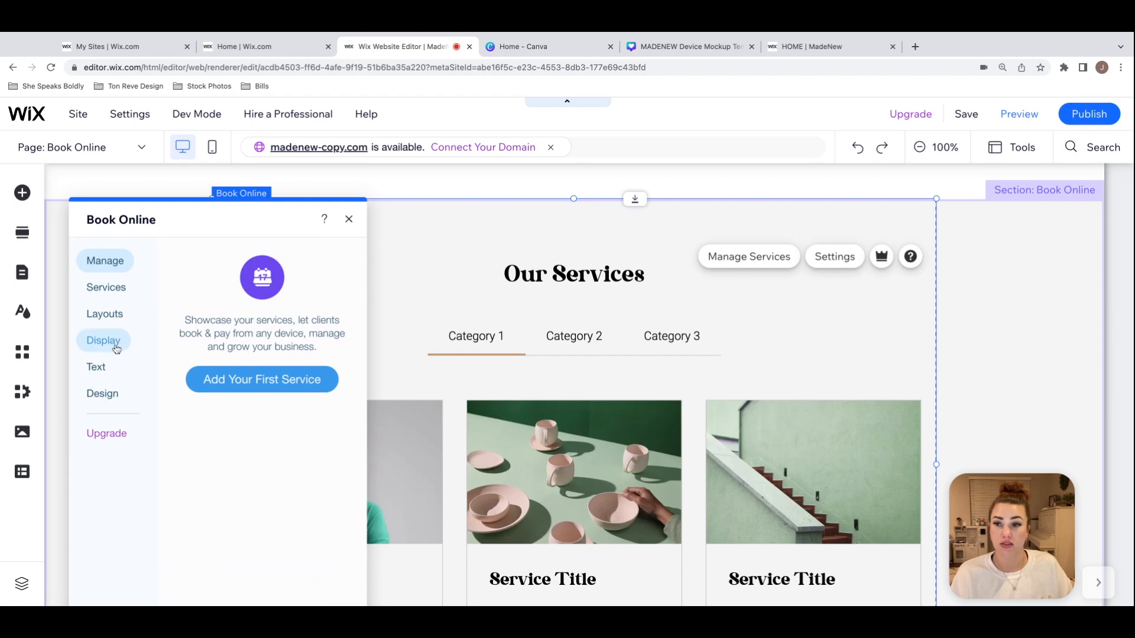
pyautogui.click(116, 349)
pyautogui.click(102, 398)
pyautogui.click(97, 366)
pyautogui.click(103, 341)
pyautogui.click(104, 313)
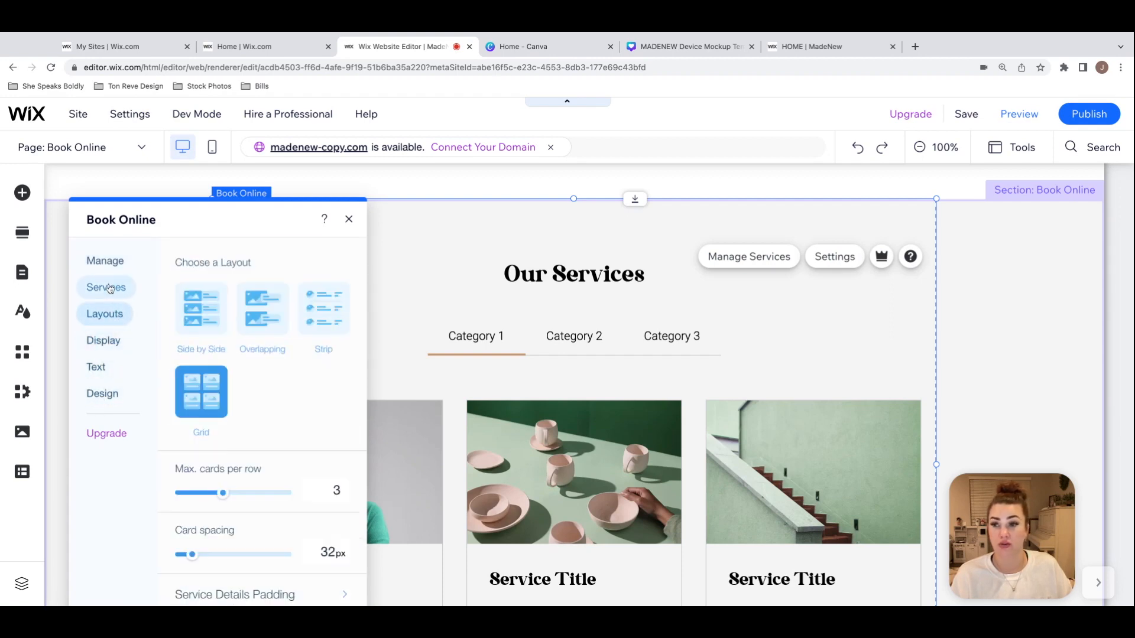
pyautogui.click(109, 289)
pyautogui.click(129, 321)
pyautogui.click(106, 395)
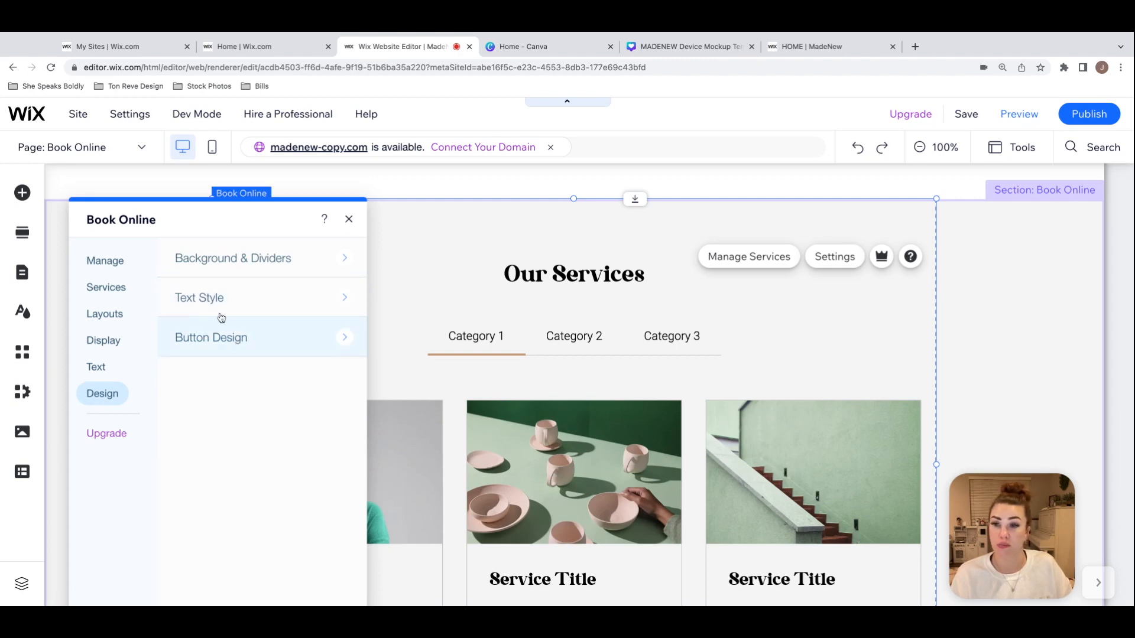
pyautogui.click(349, 221)
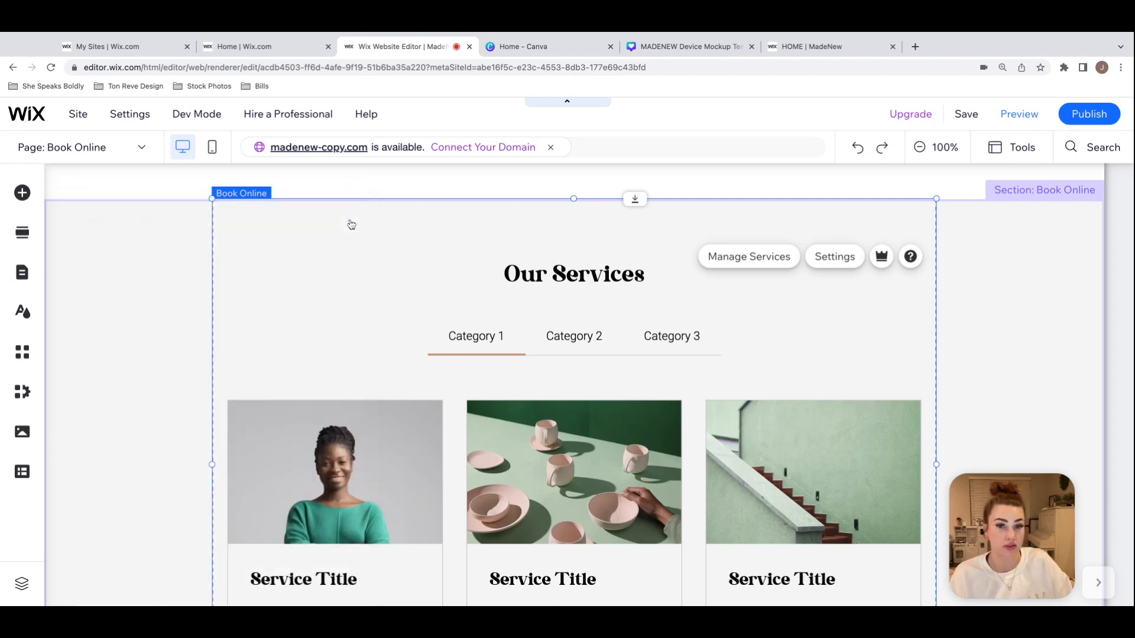
# Step: Open service management for the Book Online page and look over the appointment and class service templates
pyautogui.scroll(-2, 594, 333)
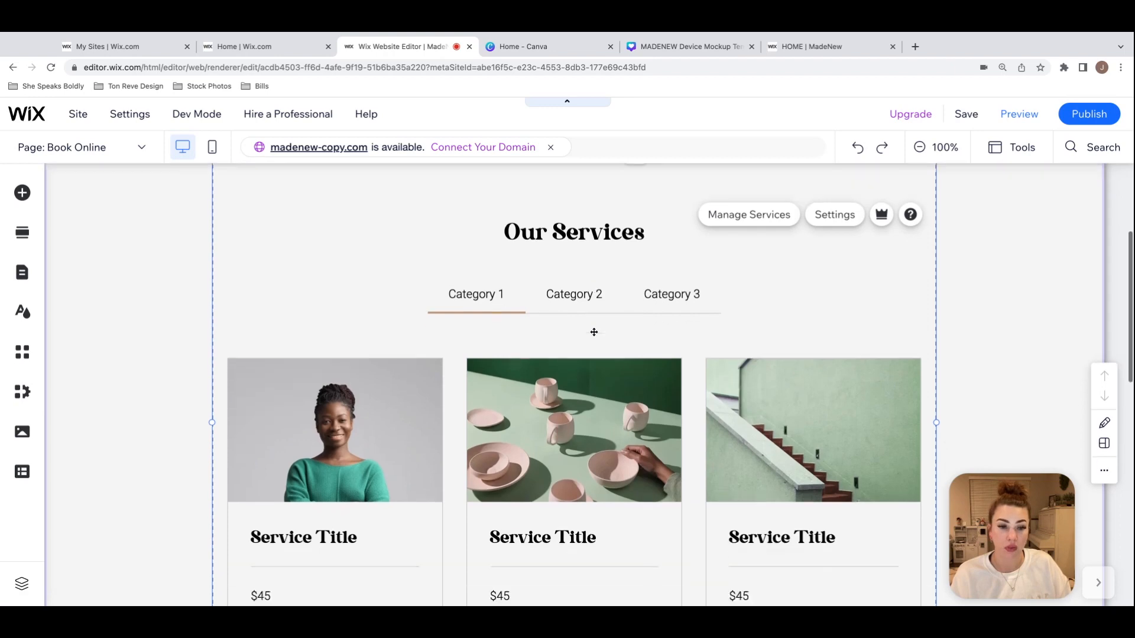
pyautogui.scroll(4, 594, 333)
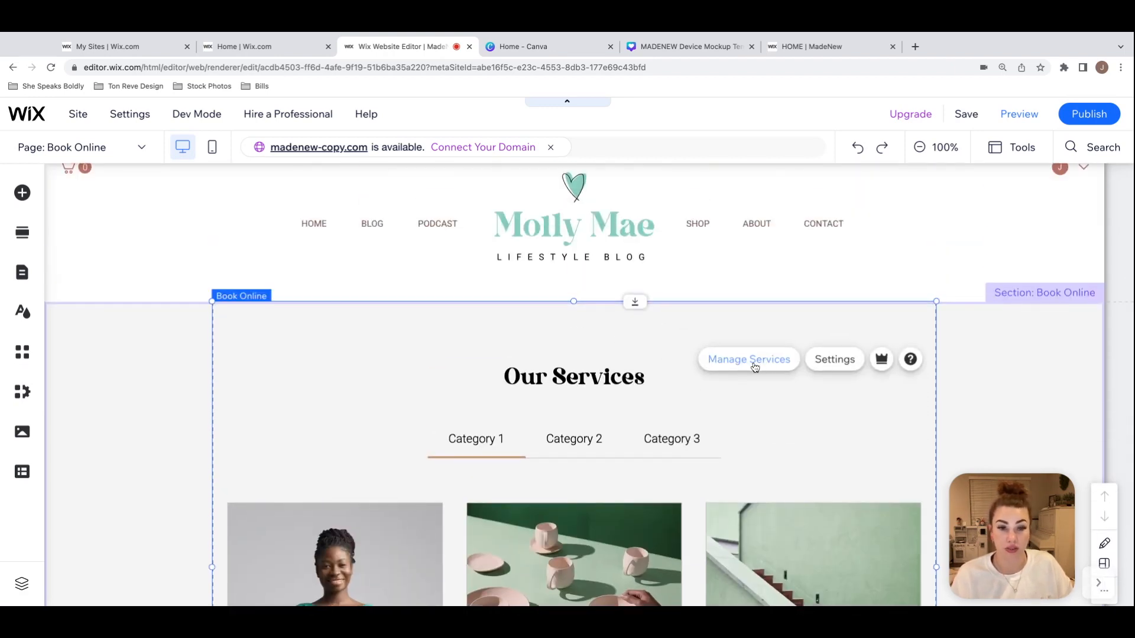
pyautogui.click(735, 367)
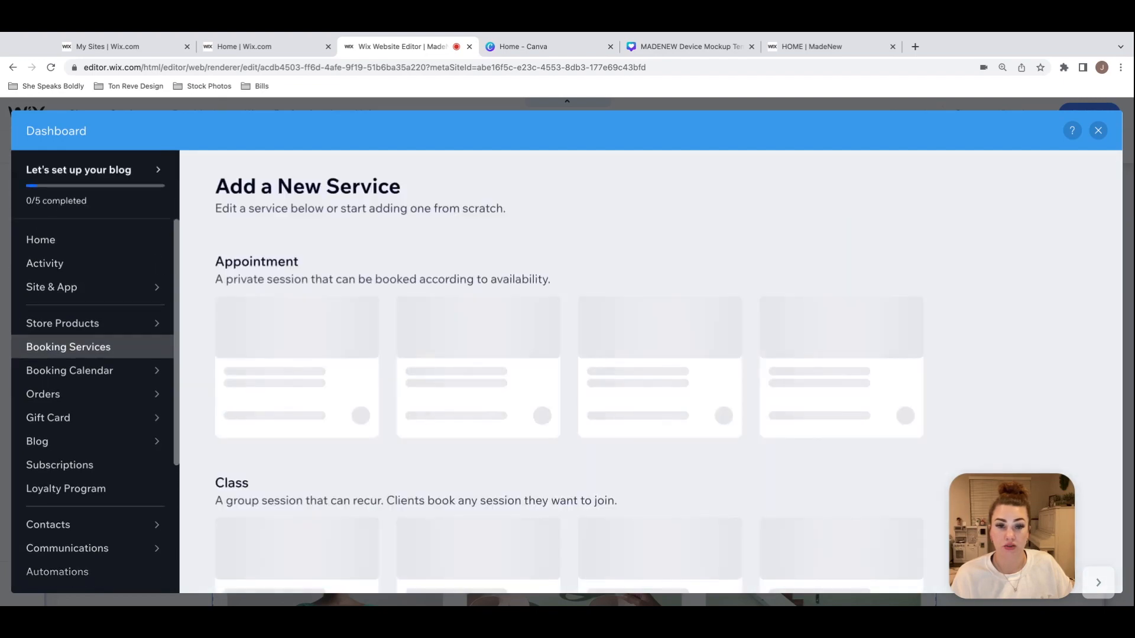
pyautogui.scroll(-2, 413, 294)
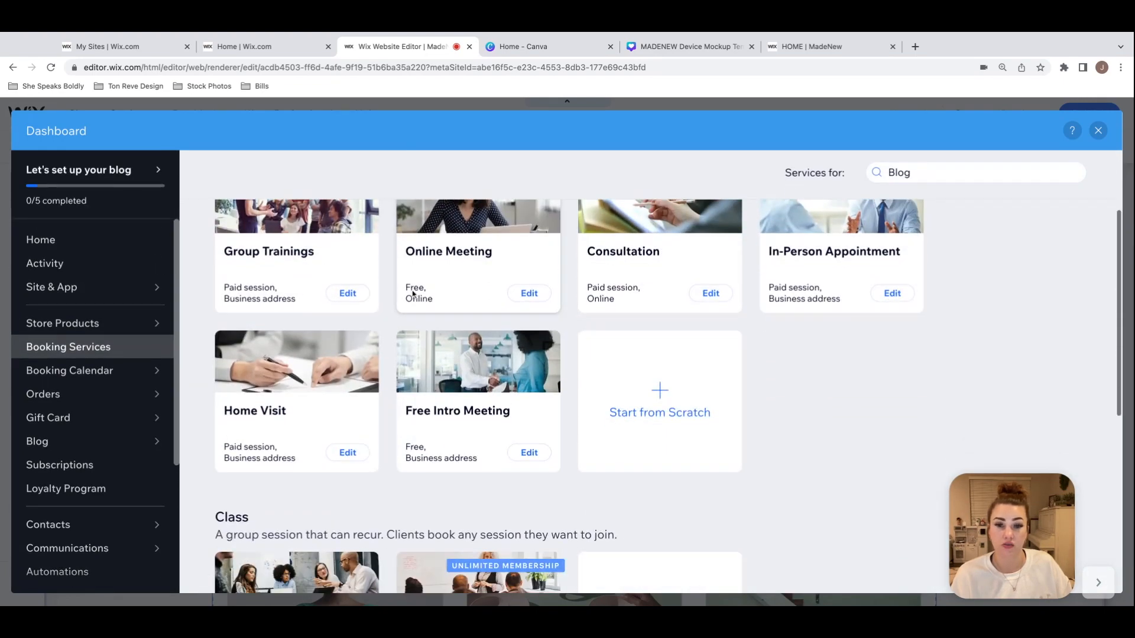
pyautogui.scroll(-4, 413, 294)
pyautogui.scroll(6, 413, 294)
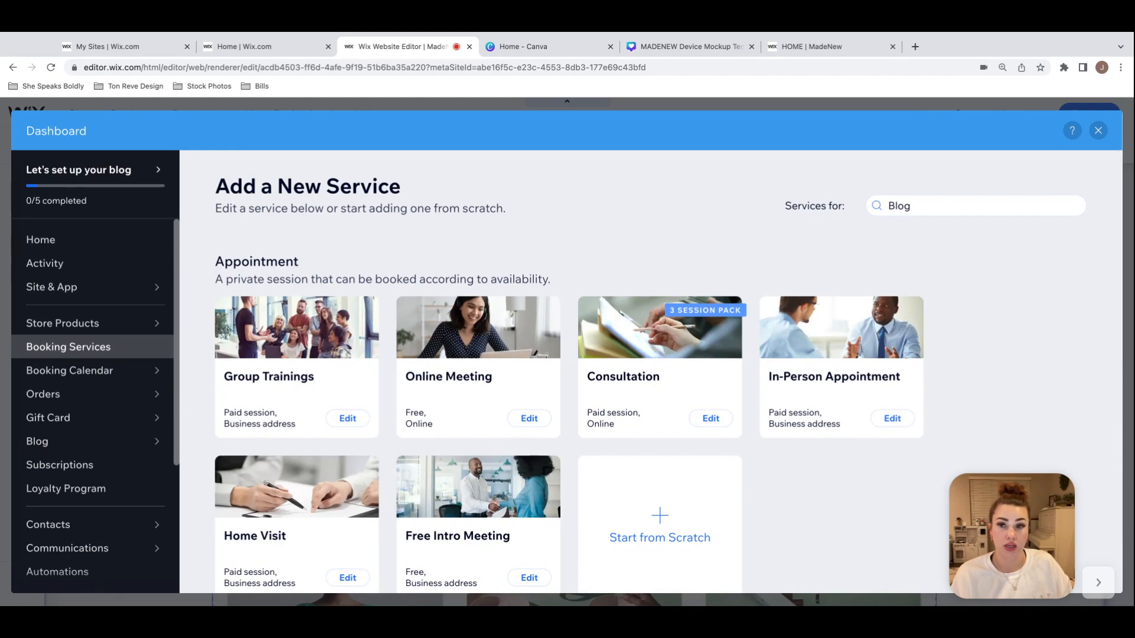
pyautogui.scroll(-1, 878, 335)
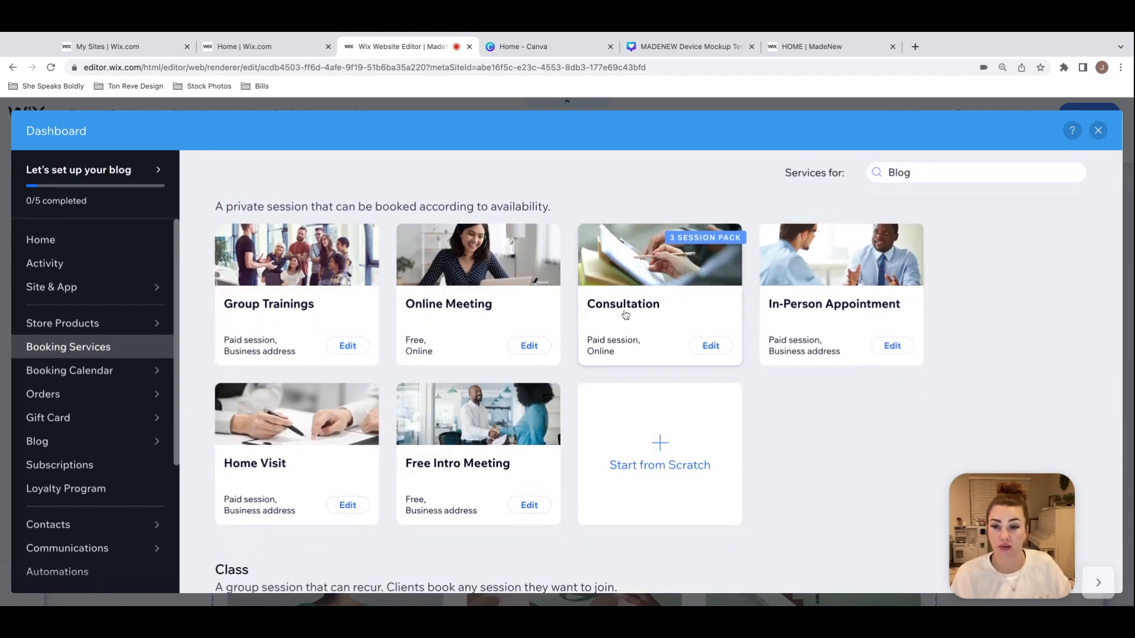
pyautogui.scroll(-1, 659, 295)
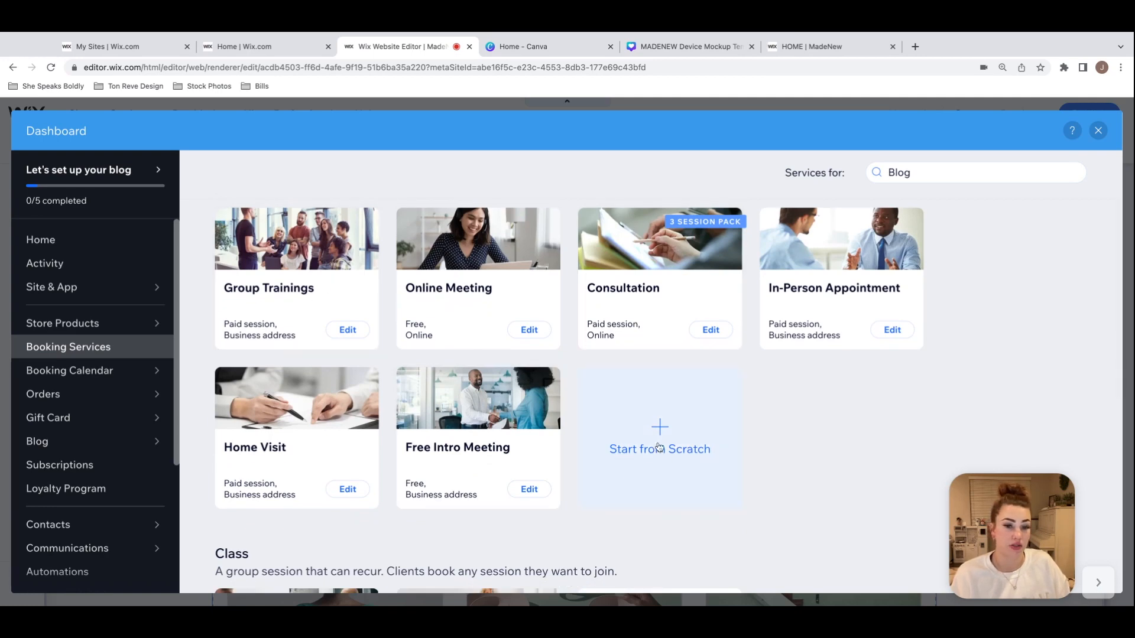
# Step: Start an appointment service from scratch and review its details, duration, pricing and location fields
pyautogui.click(699, 448)
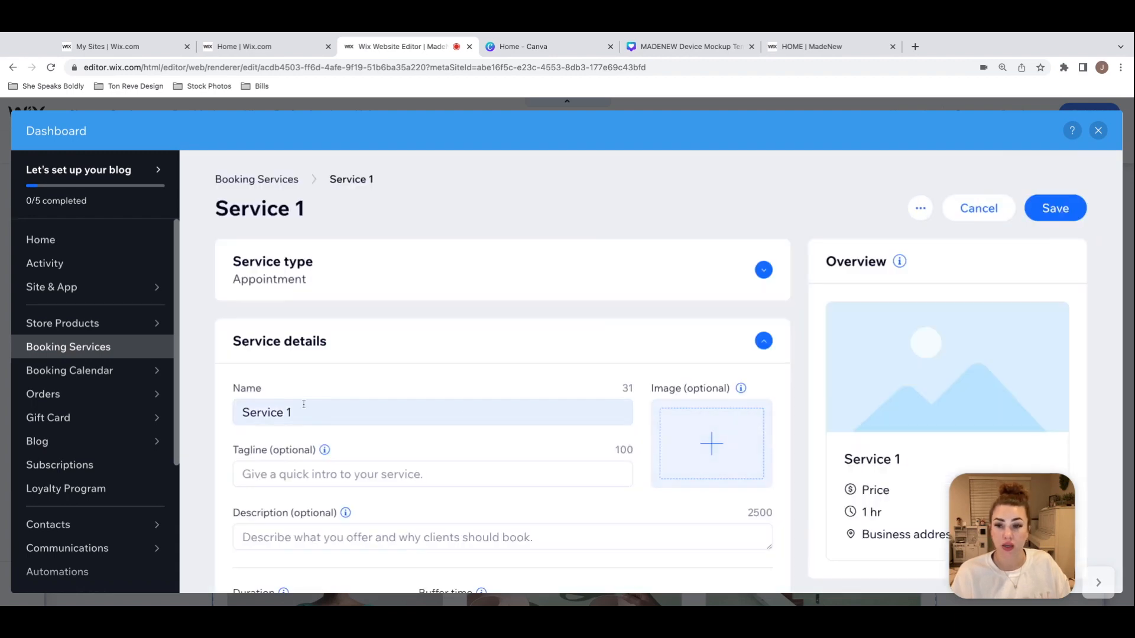
pyautogui.click(319, 414)
pyautogui.scroll(-3, 452, 382)
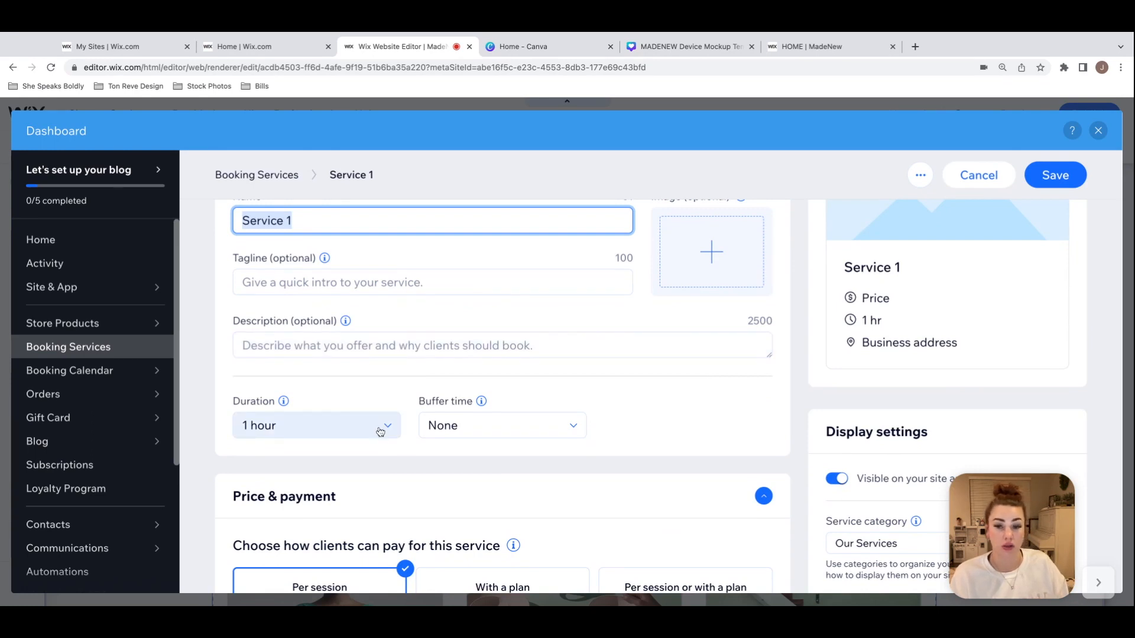
pyautogui.scroll(-3, 380, 432)
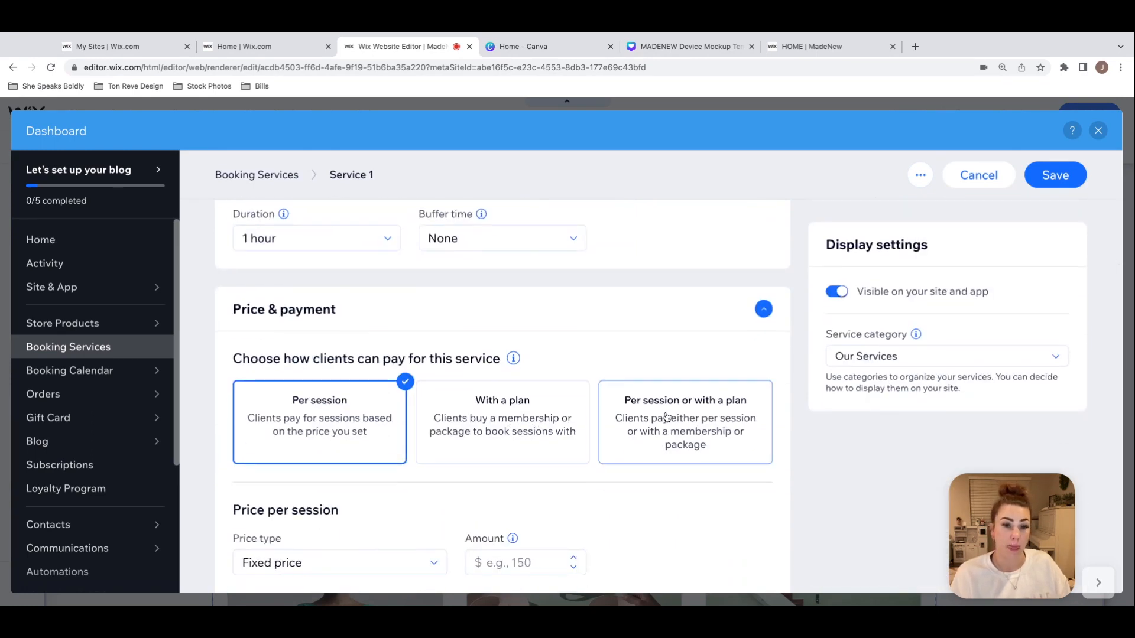
pyautogui.scroll(-1, 370, 431)
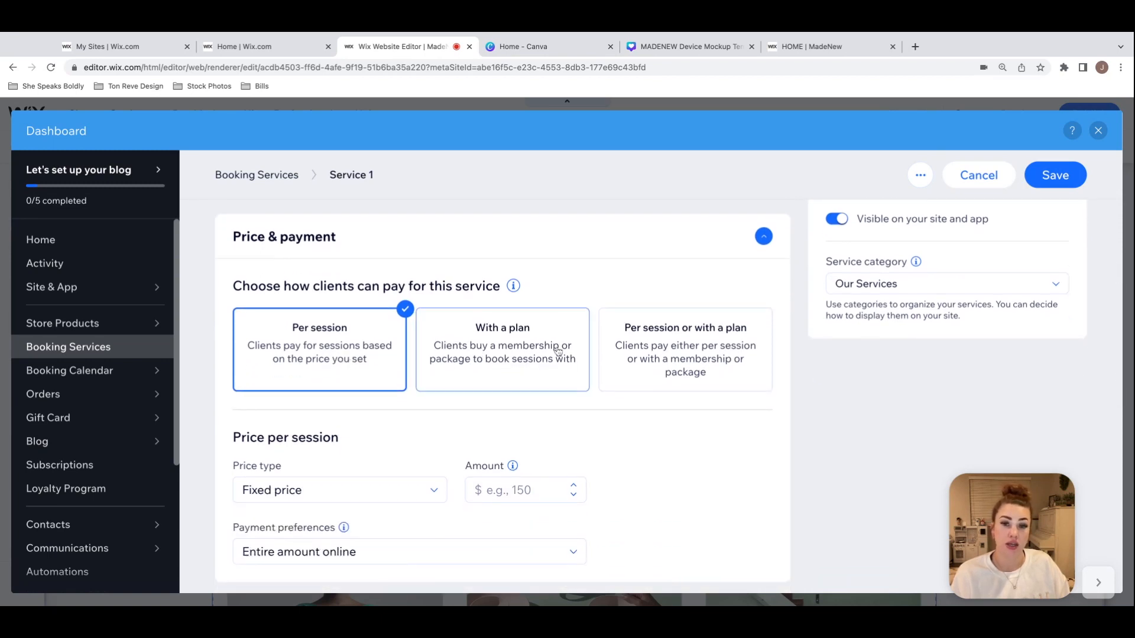
pyautogui.scroll(-2, 788, 426)
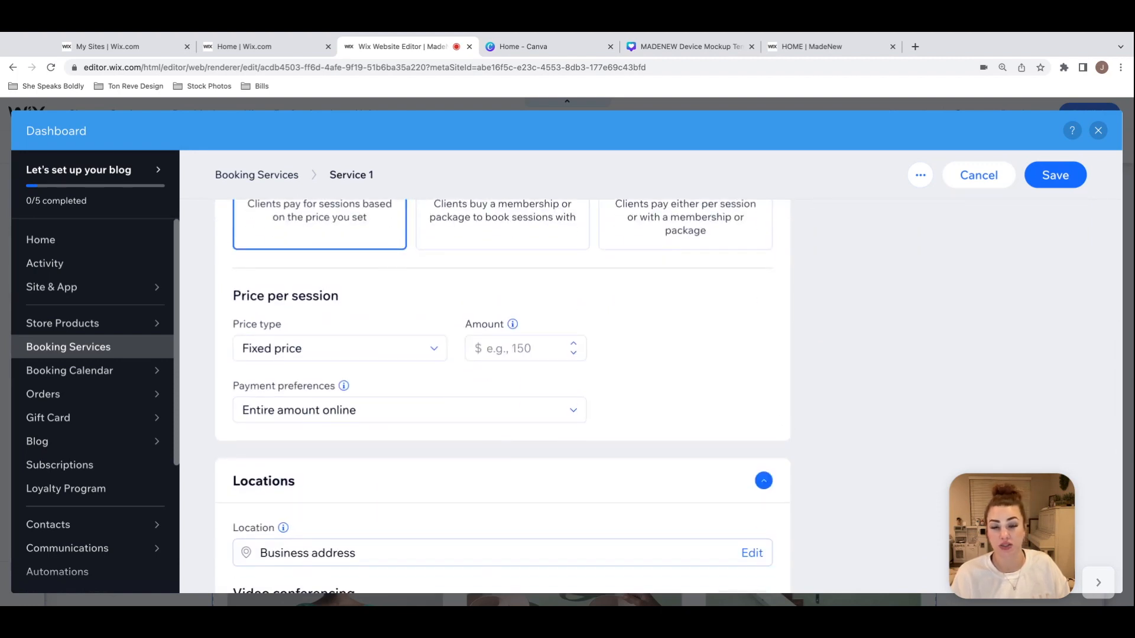
pyautogui.scroll(-2, 679, 369)
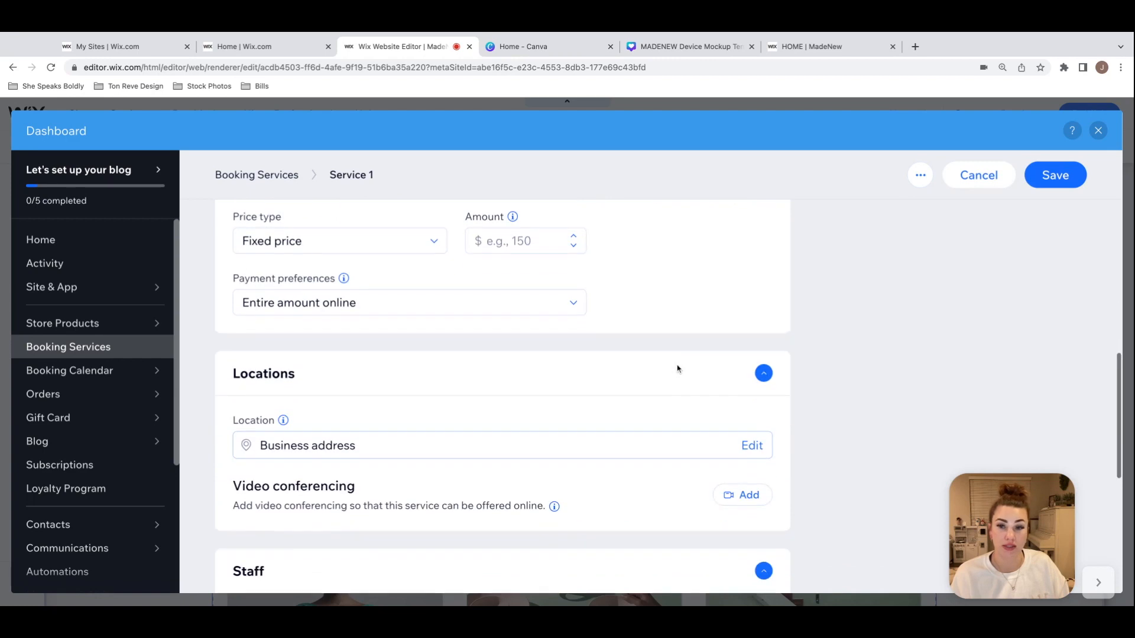
# Step: Check the new service's payment preference options and staff, image and advanced sections, and return to the Book Online page without saving
pyautogui.click(566, 308)
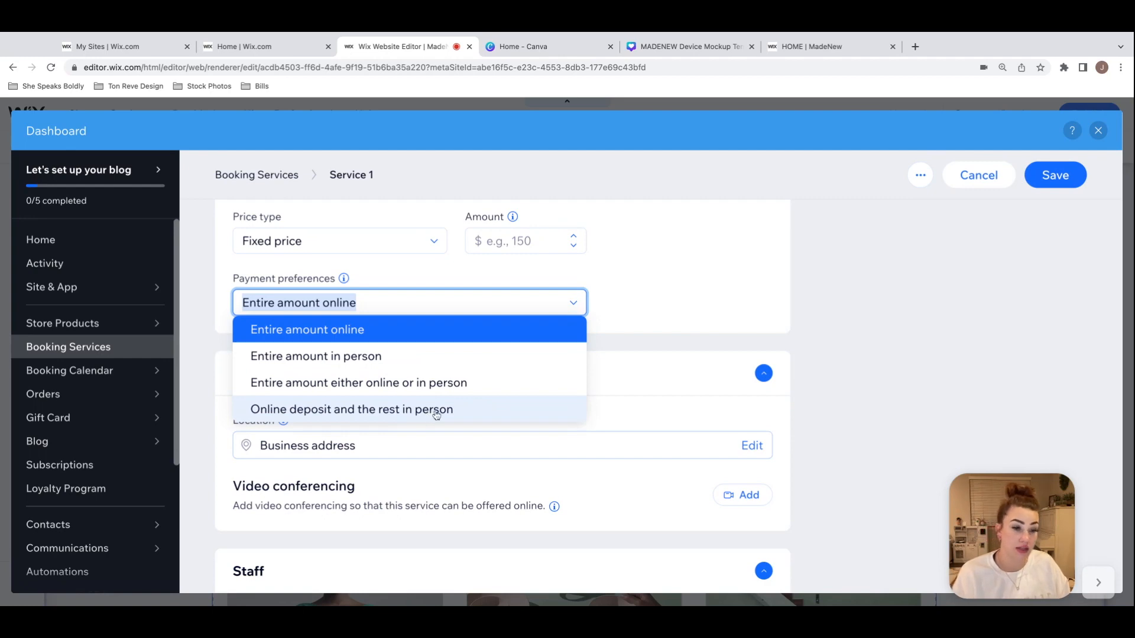
pyautogui.click(747, 304)
pyautogui.scroll(-7, 747, 301)
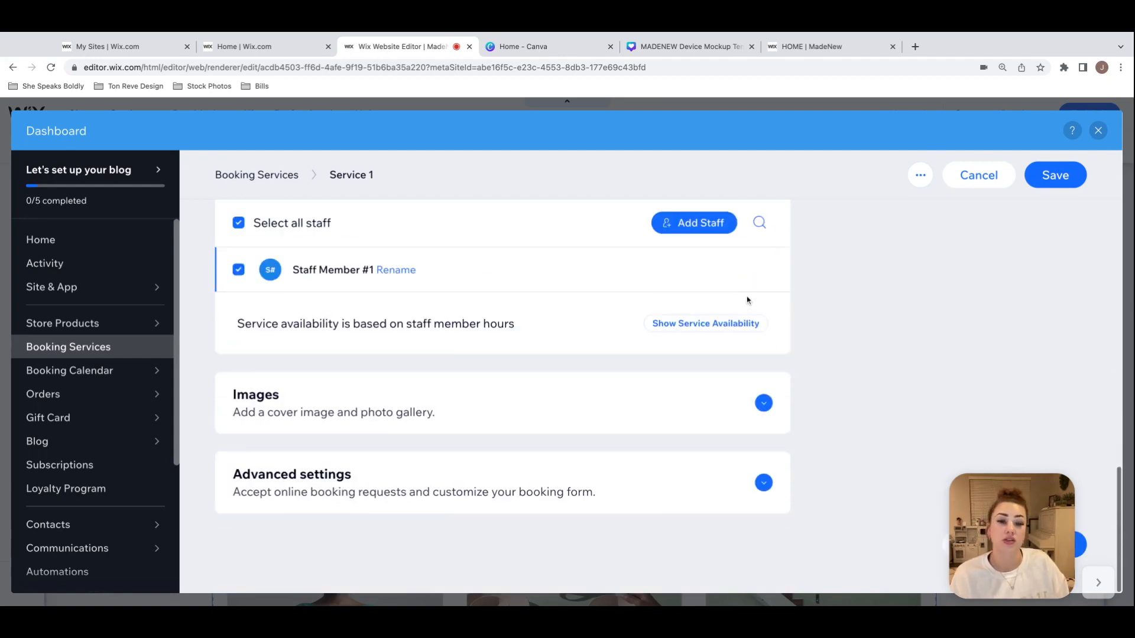
pyautogui.scroll(10, 747, 301)
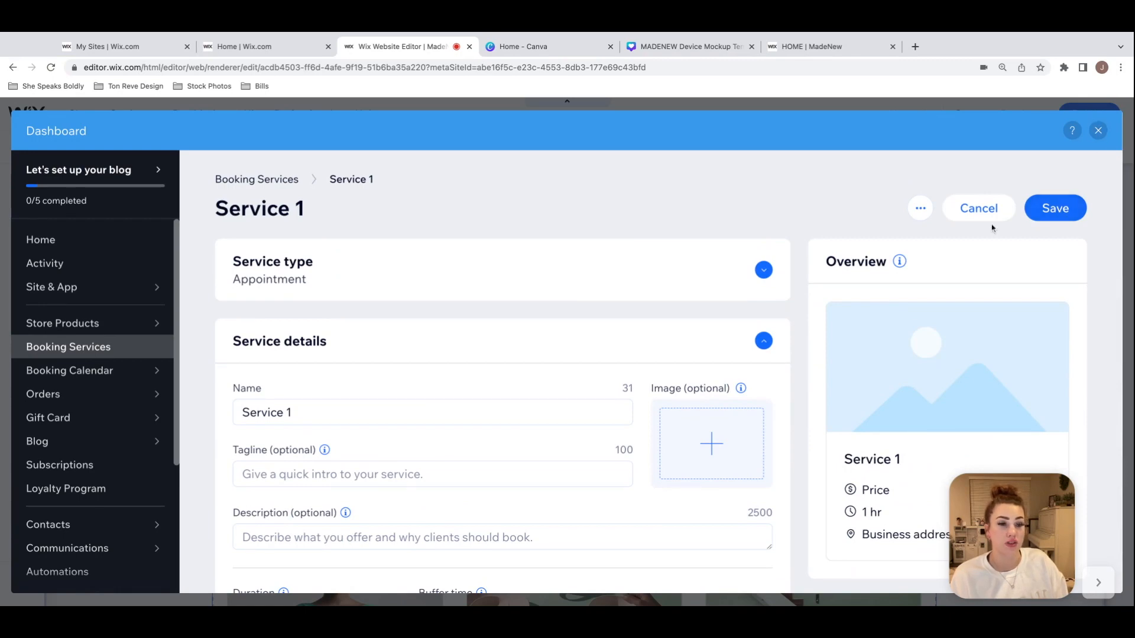
pyautogui.click(1098, 130)
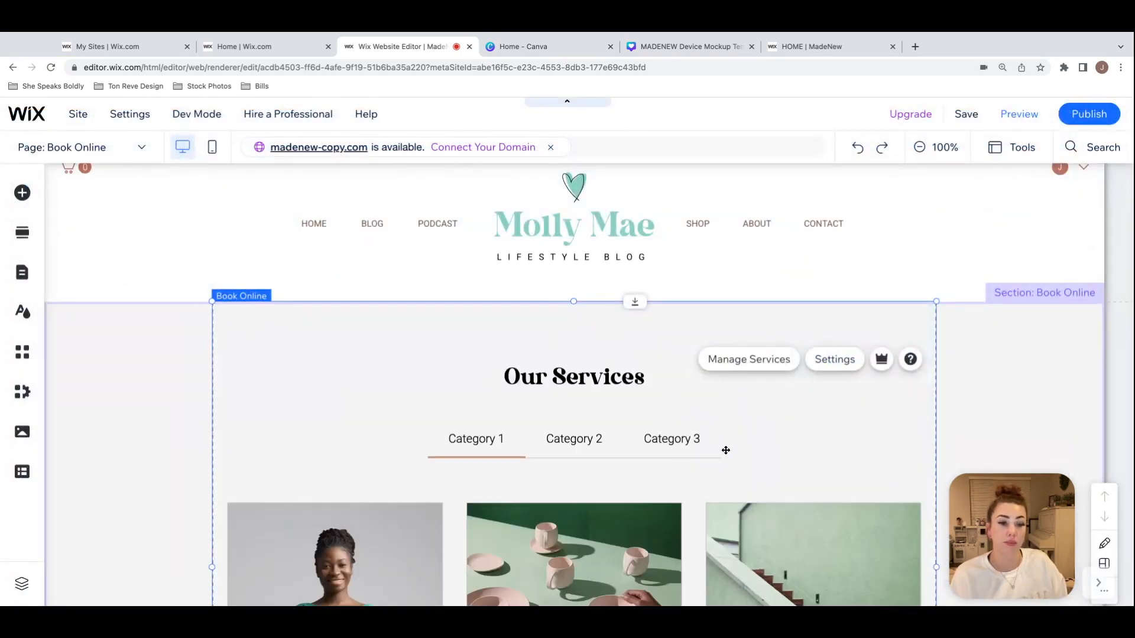
pyautogui.click(1001, 392)
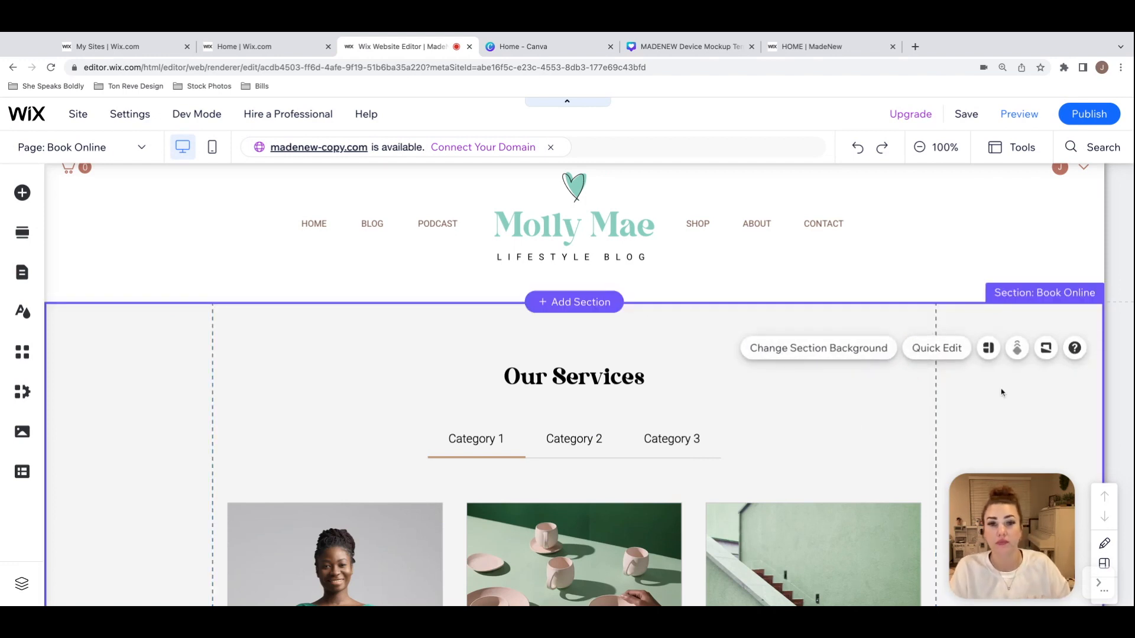
pyautogui.scroll(2, 917, 386)
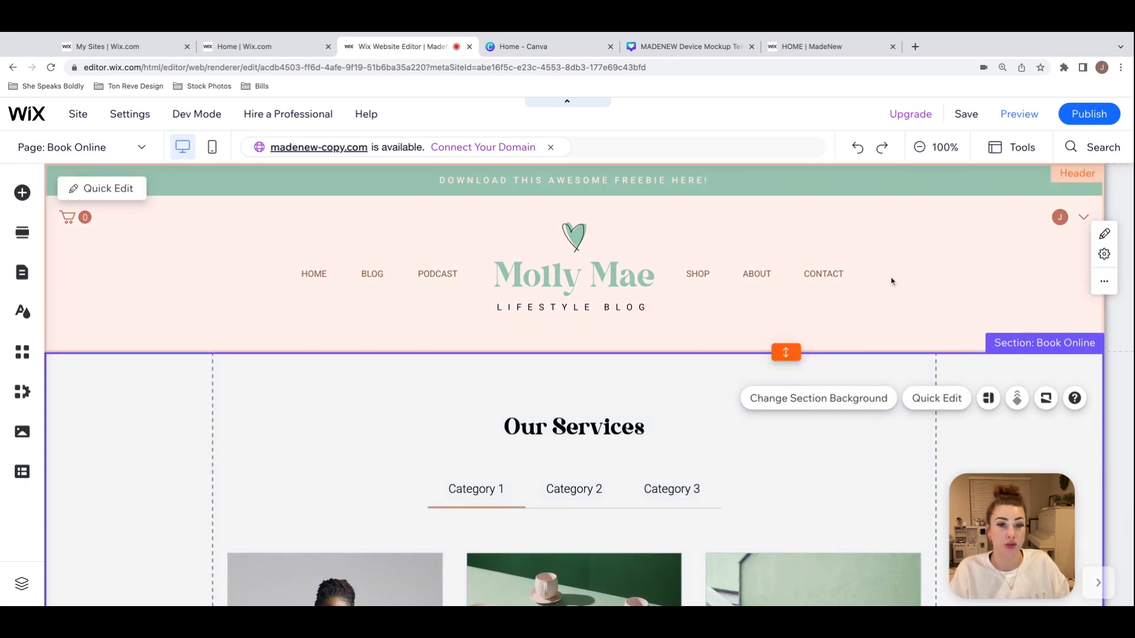
pyautogui.click(782, 279)
pyautogui.click(783, 278)
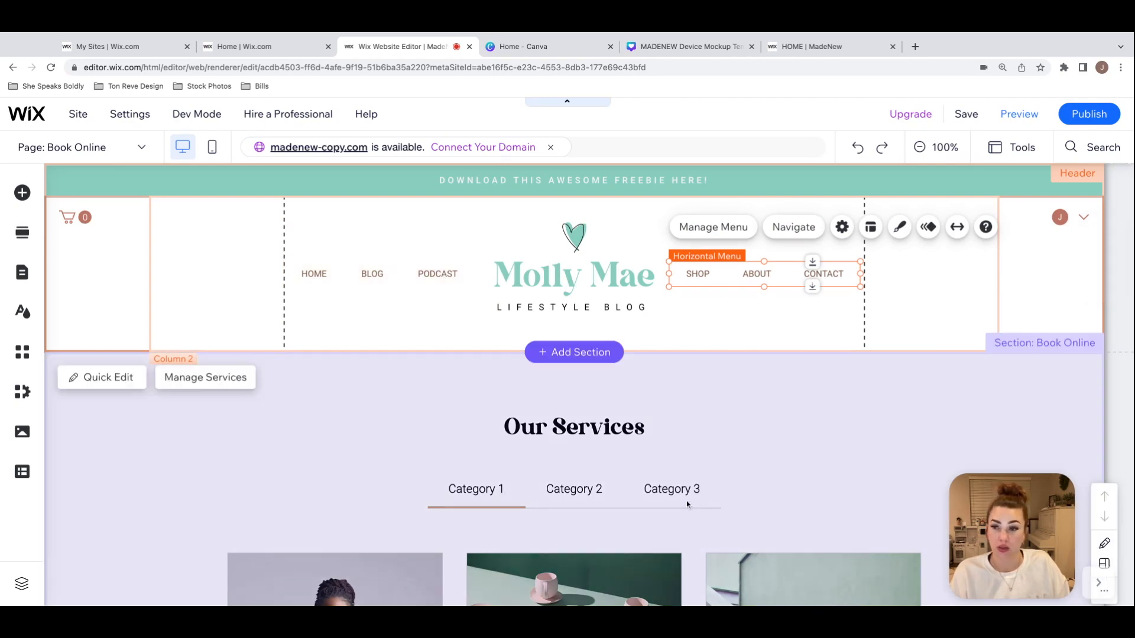
pyautogui.click(686, 501)
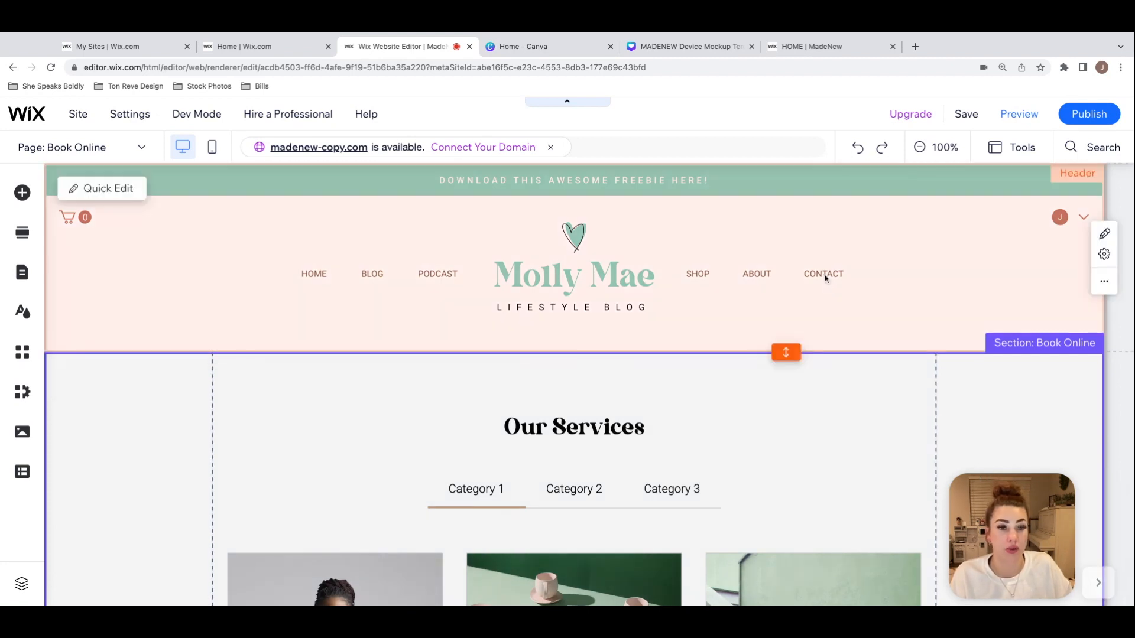
pyautogui.click(796, 277)
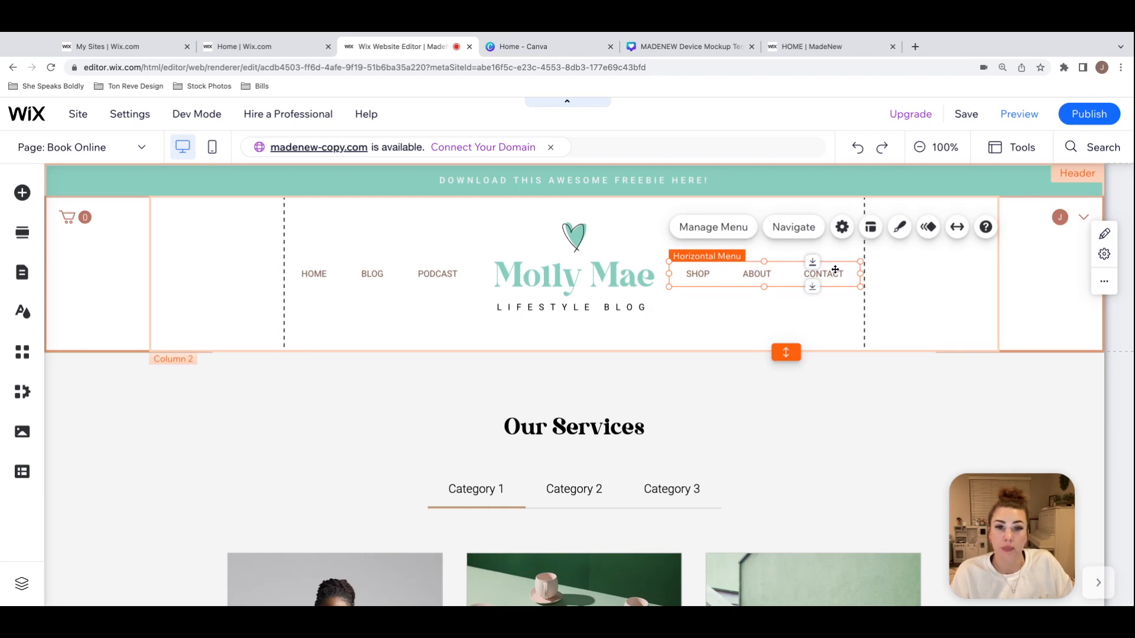
# Step: Hide the BLOG page from the header menu that contains HOME, BLOG and PODCAST
pyautogui.click(447, 275)
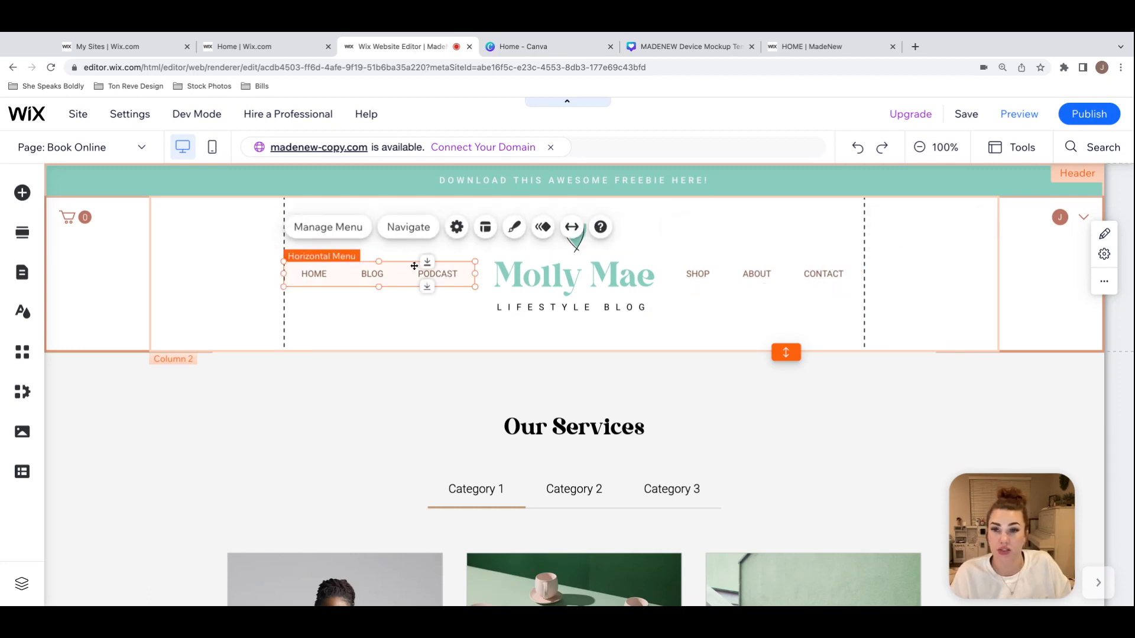
pyautogui.click(345, 228)
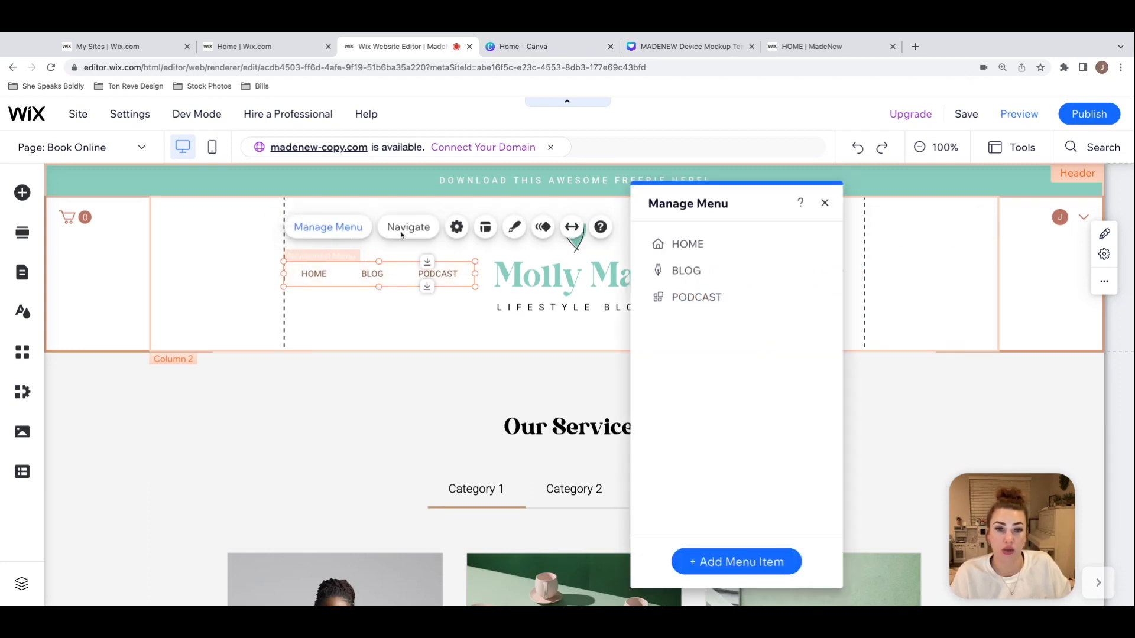
pyautogui.click(828, 270)
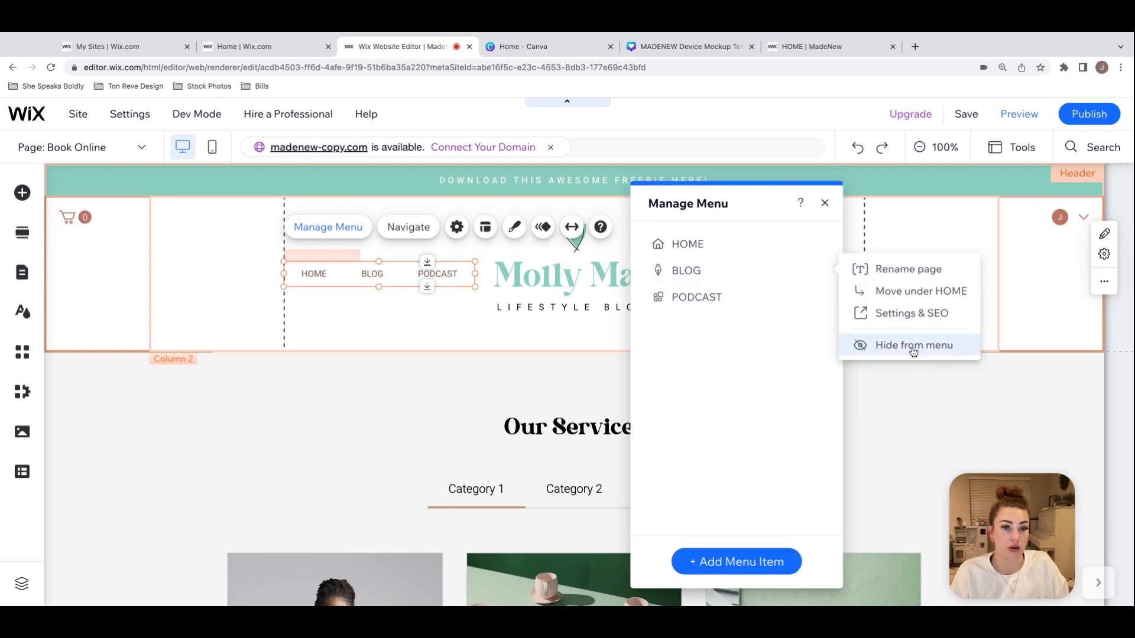
pyautogui.click(904, 345)
# Step: Add the Book Online site page as an item in the header menu with HOME and PODCAST
pyautogui.click(784, 564)
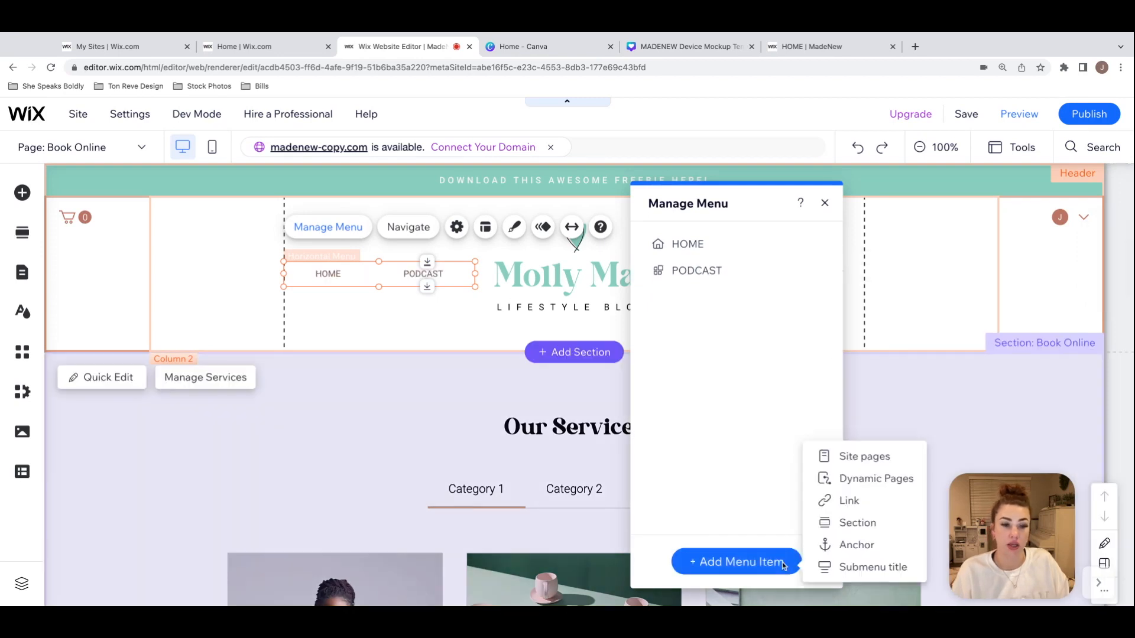
pyautogui.click(767, 563)
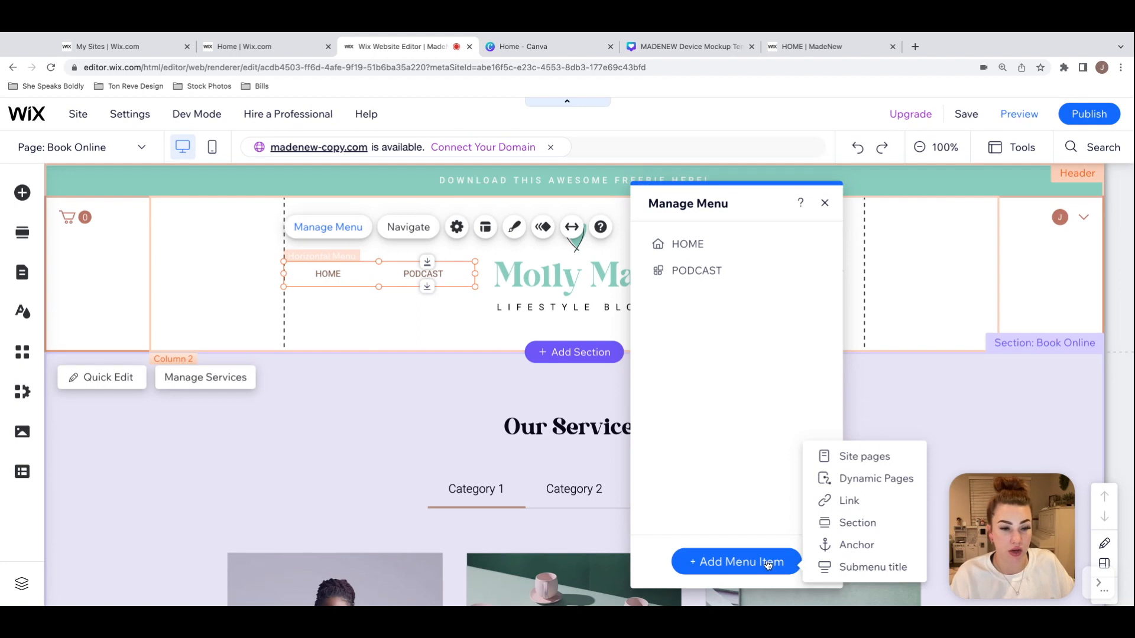
pyautogui.click(869, 457)
pyautogui.scroll(-2, 554, 375)
pyautogui.click(469, 443)
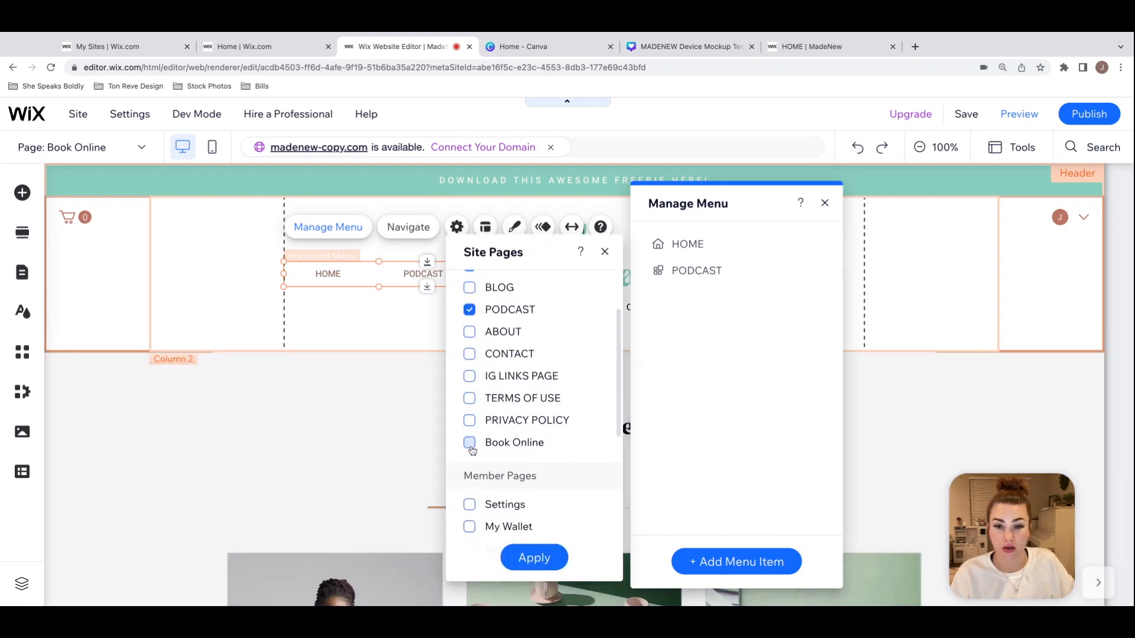
pyautogui.click(542, 559)
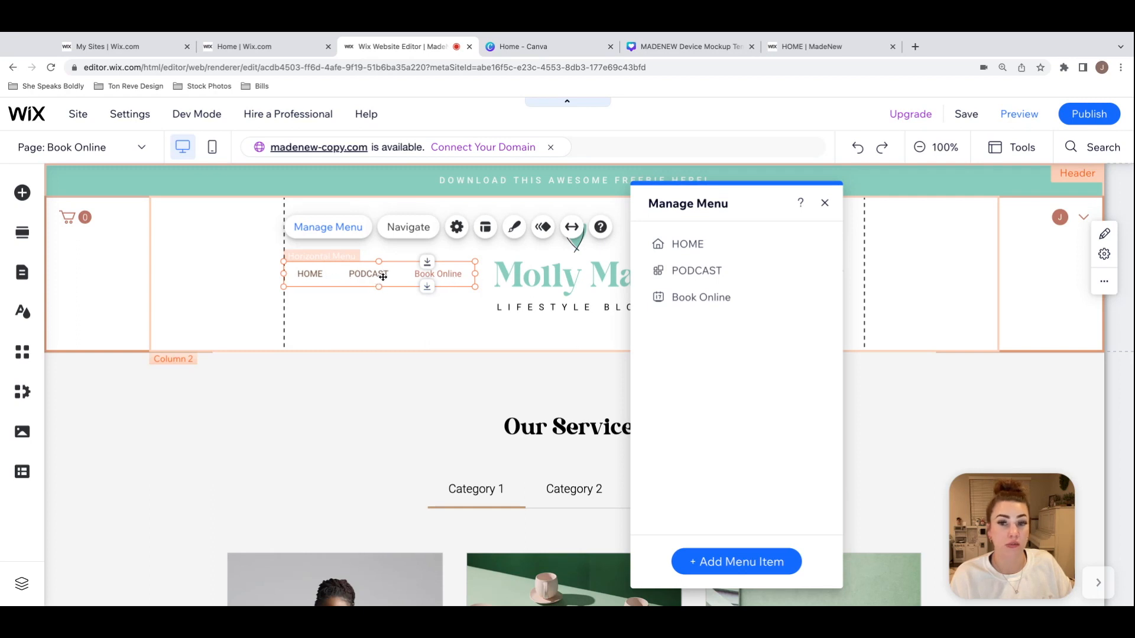
# Step: Rename the Book Online menu item as BOOK and close menu management
pyautogui.moveTo(684, 217); pyautogui.dragTo(721, 222)
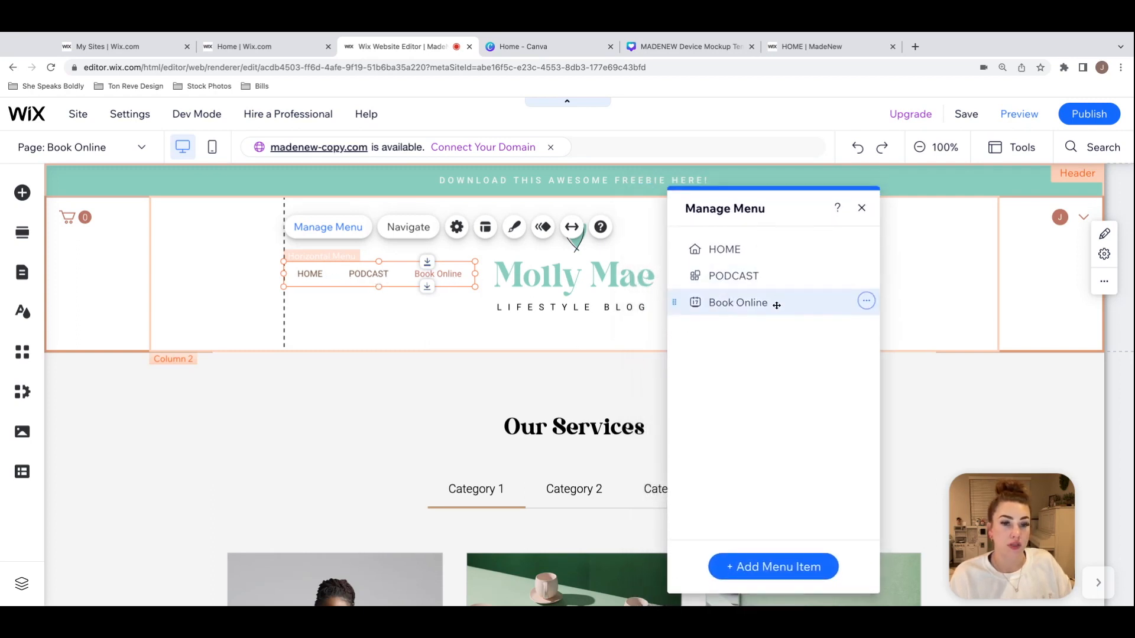
pyautogui.click(866, 303)
pyautogui.click(956, 306)
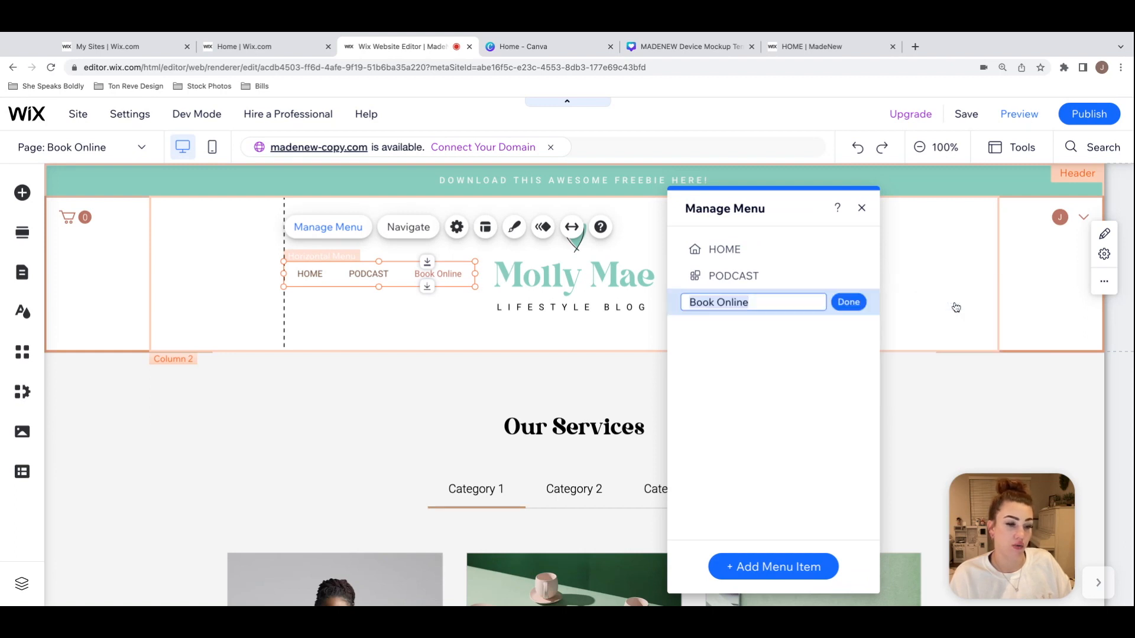
pyautogui.write('BOOK')
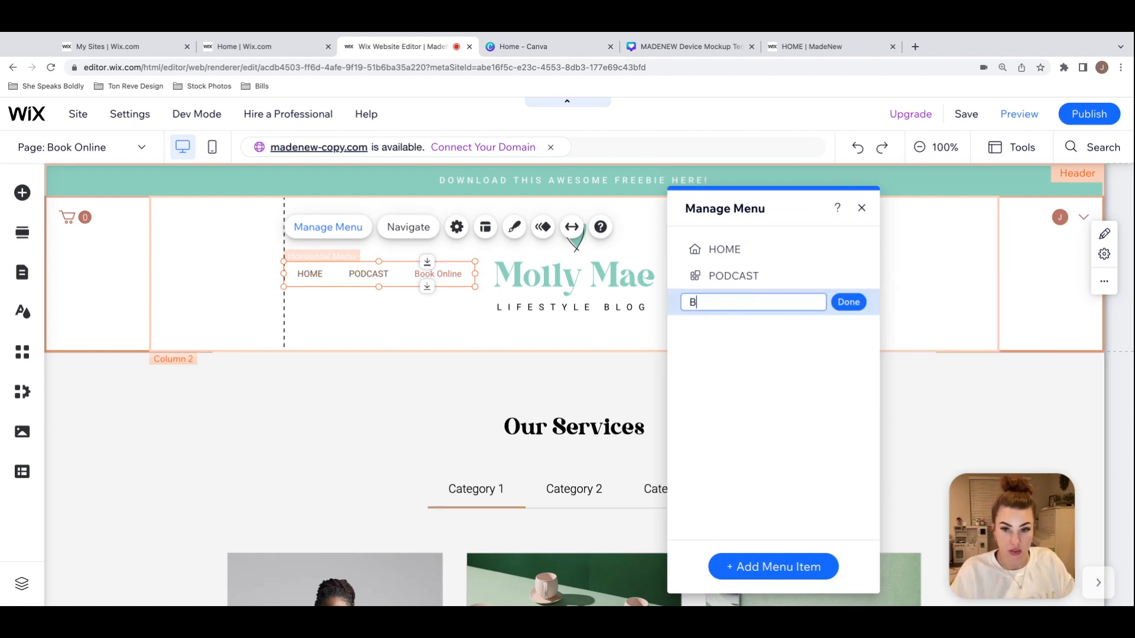
pyautogui.click(849, 302)
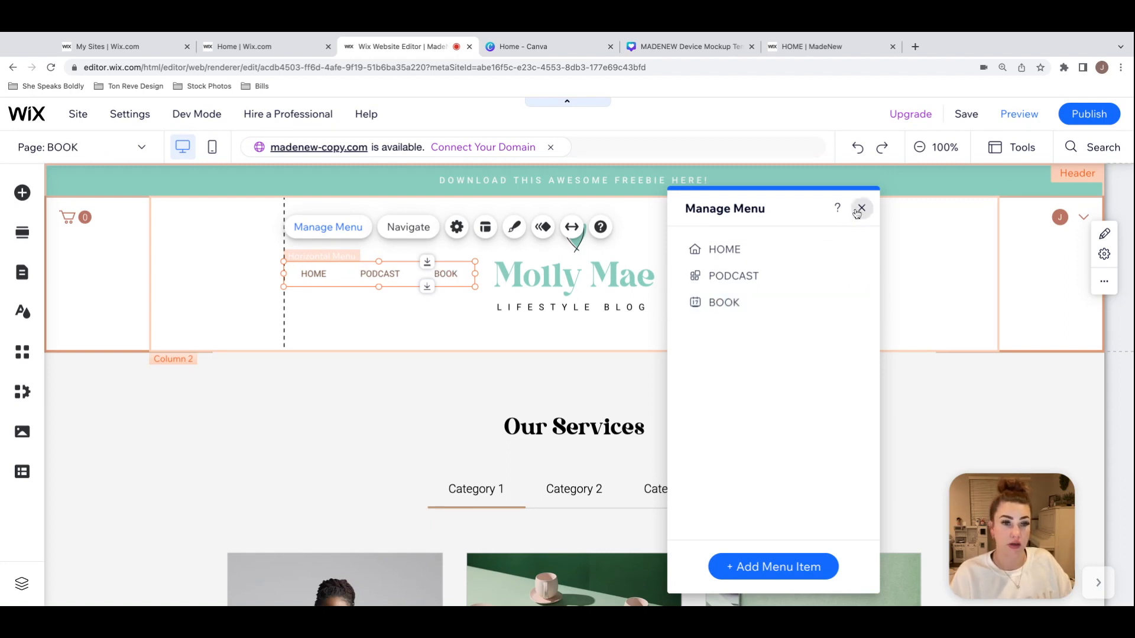
pyautogui.click(861, 207)
pyautogui.click(367, 319)
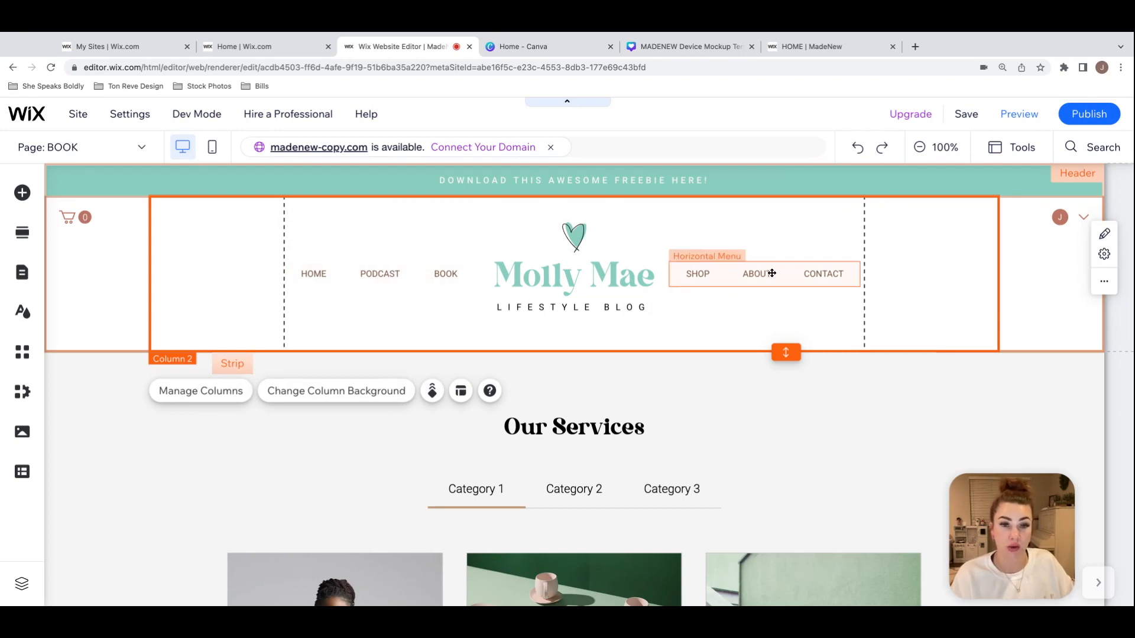
# Step: Preview the BOOK page and look through the services in Category 1, Category 2 and Category 3
pyautogui.click(1019, 114)
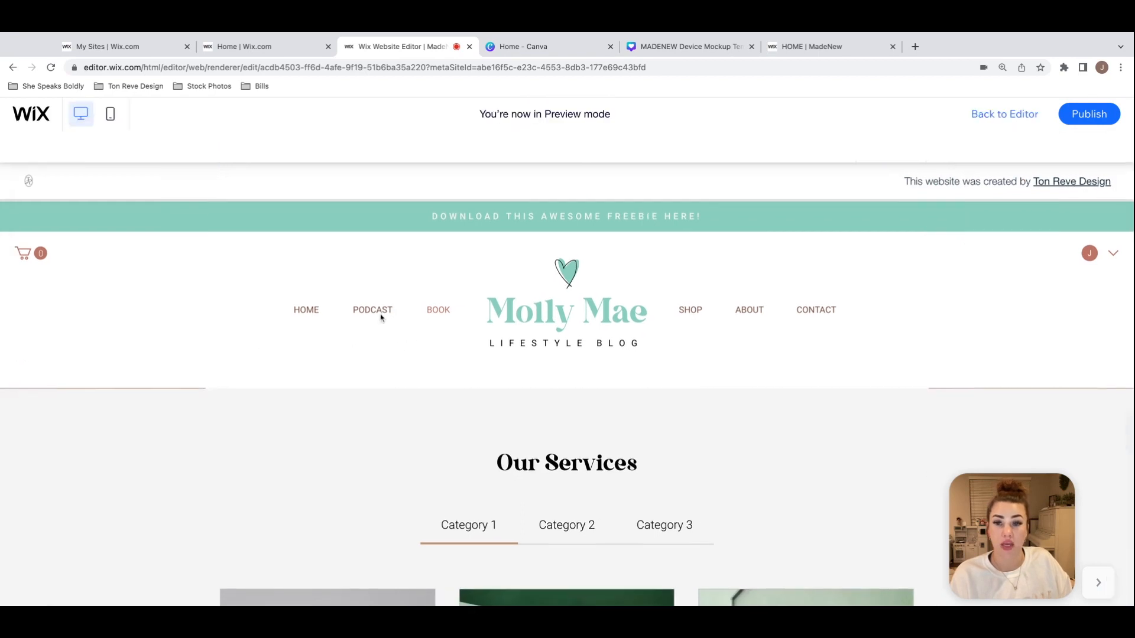
pyautogui.scroll(-3, 441, 284)
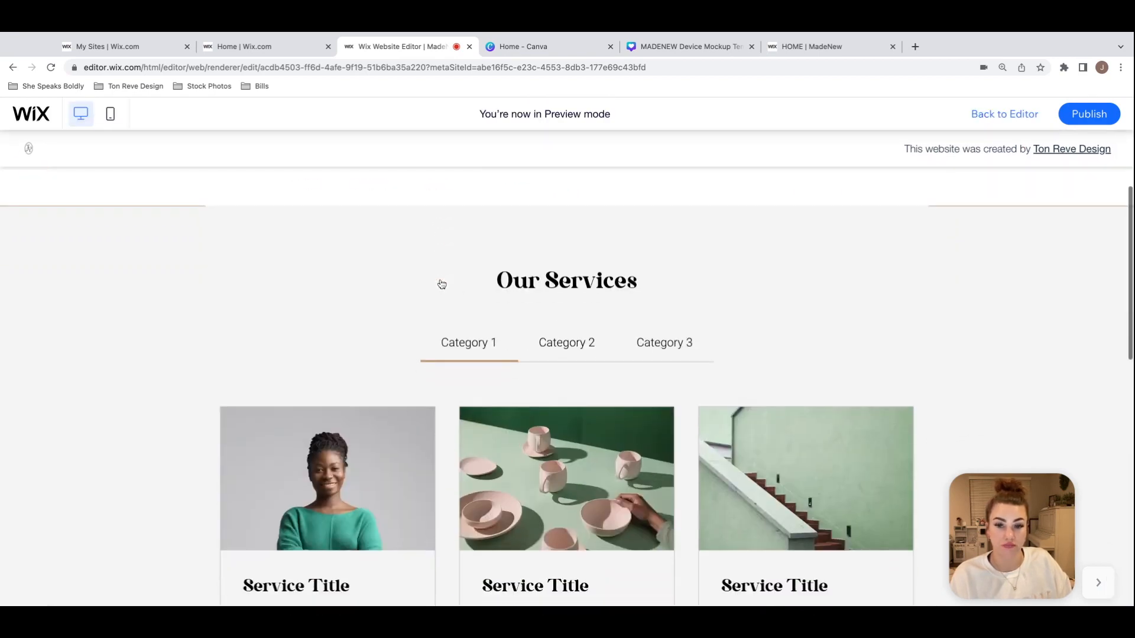
pyautogui.click(560, 344)
pyautogui.click(661, 350)
pyautogui.click(576, 350)
pyautogui.click(463, 347)
pyautogui.click(602, 354)
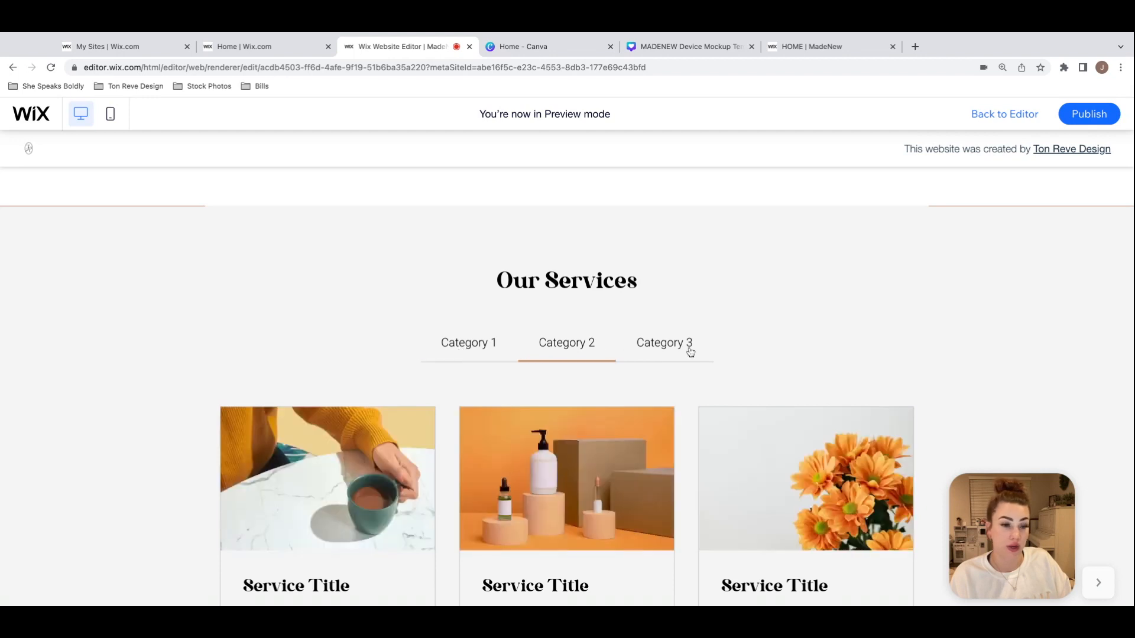
pyautogui.click(686, 348)
pyautogui.scroll(-3, 473, 355)
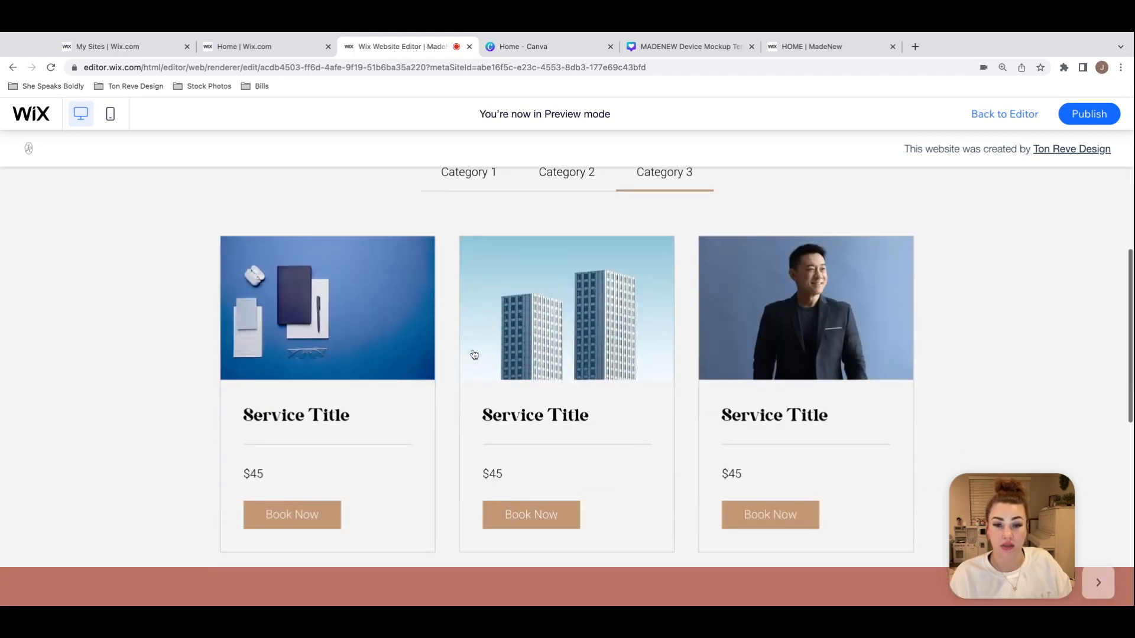
# Step: Open the third service of Category 3 in the preview and look over its page
pyautogui.click(815, 376)
pyautogui.scroll(-3, 815, 376)
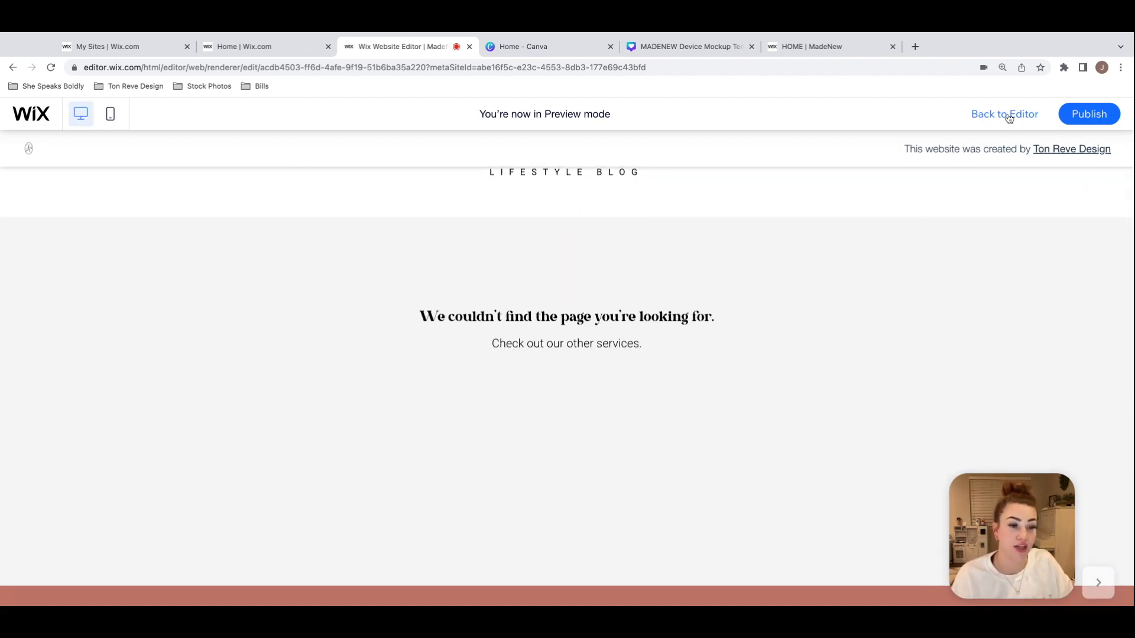
pyautogui.scroll(3, 709, 296)
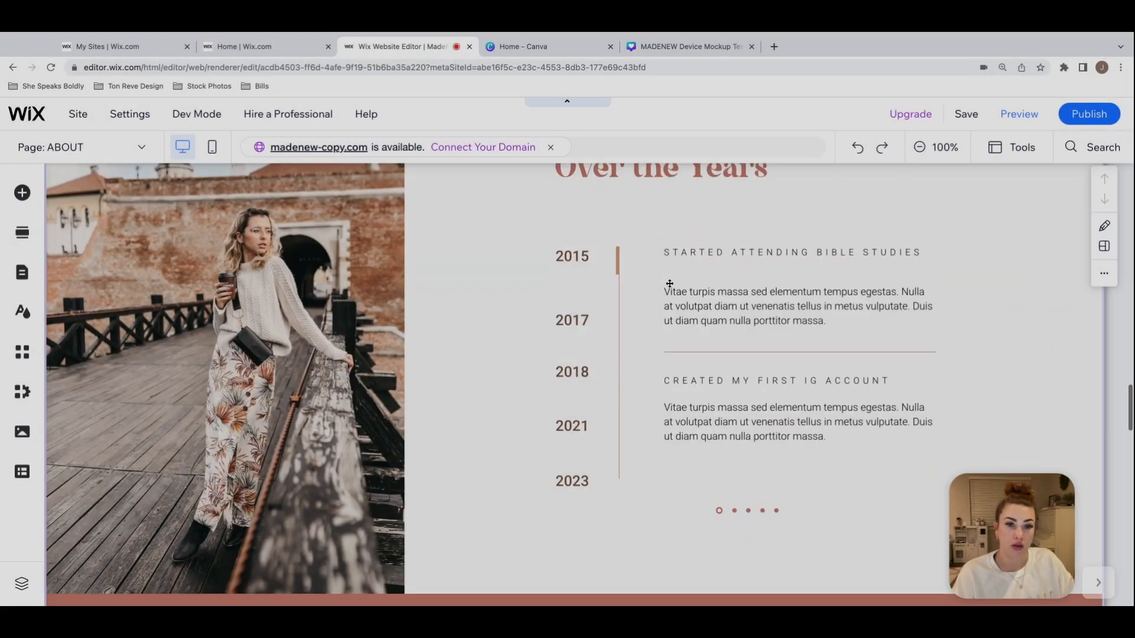
# Step: Preview the Over the Years slideshow on the ABOUT page, go through its slides, and return to the editor
pyautogui.scroll(-1, 680, 289)
pyautogui.scroll(2, 680, 289)
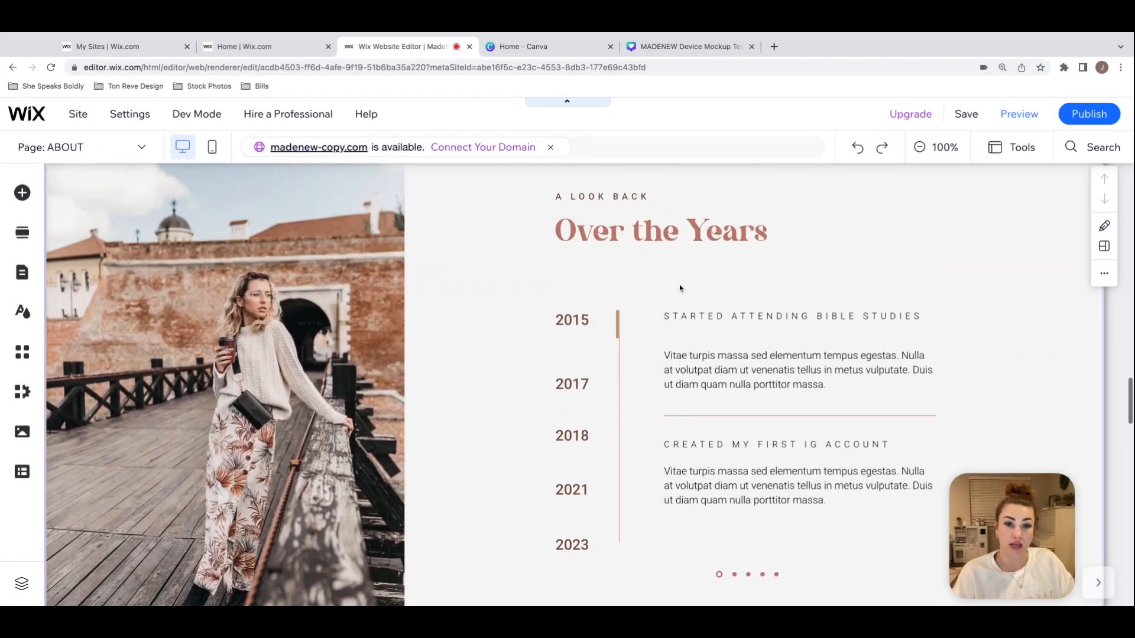
pyautogui.click(714, 290)
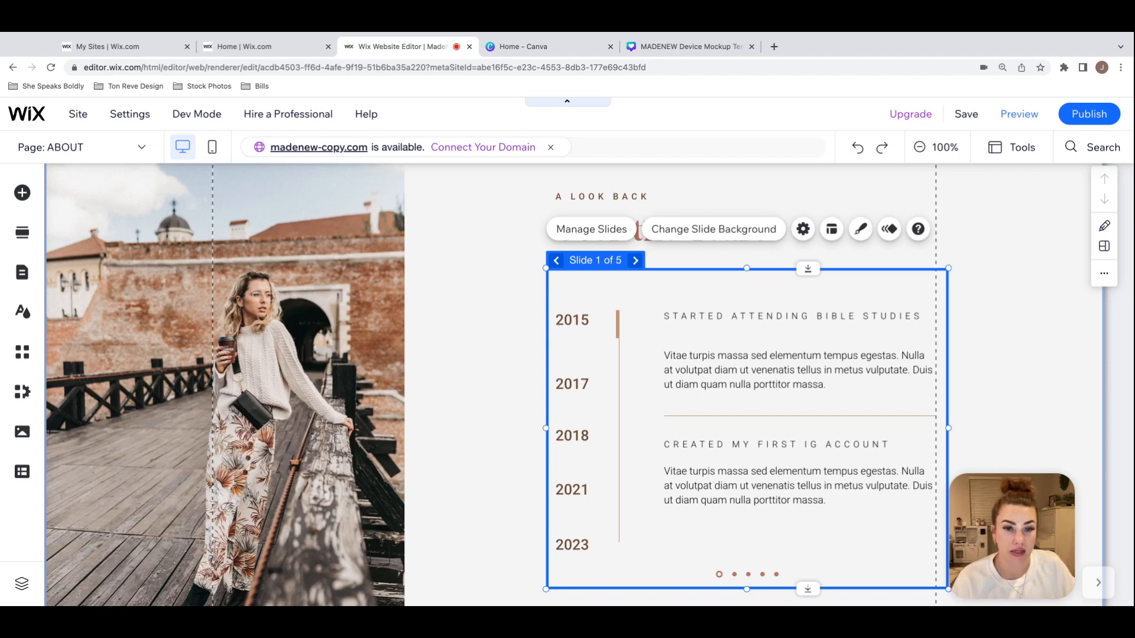
pyautogui.click(1019, 113)
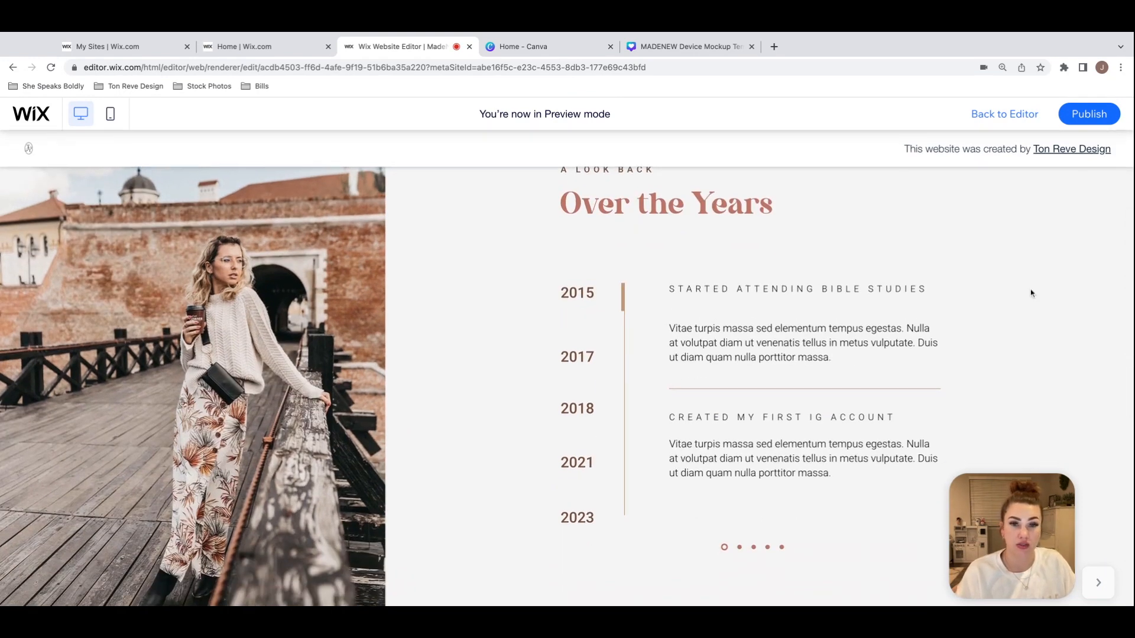
pyautogui.scroll(1, 1031, 289)
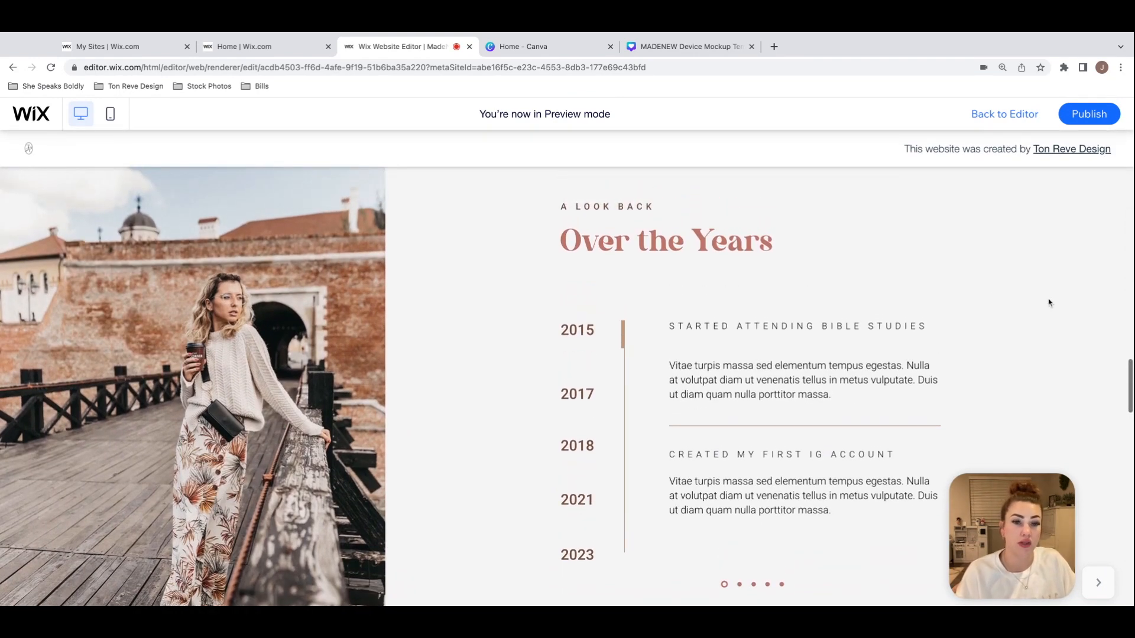
pyautogui.scroll(-1, 1083, 301)
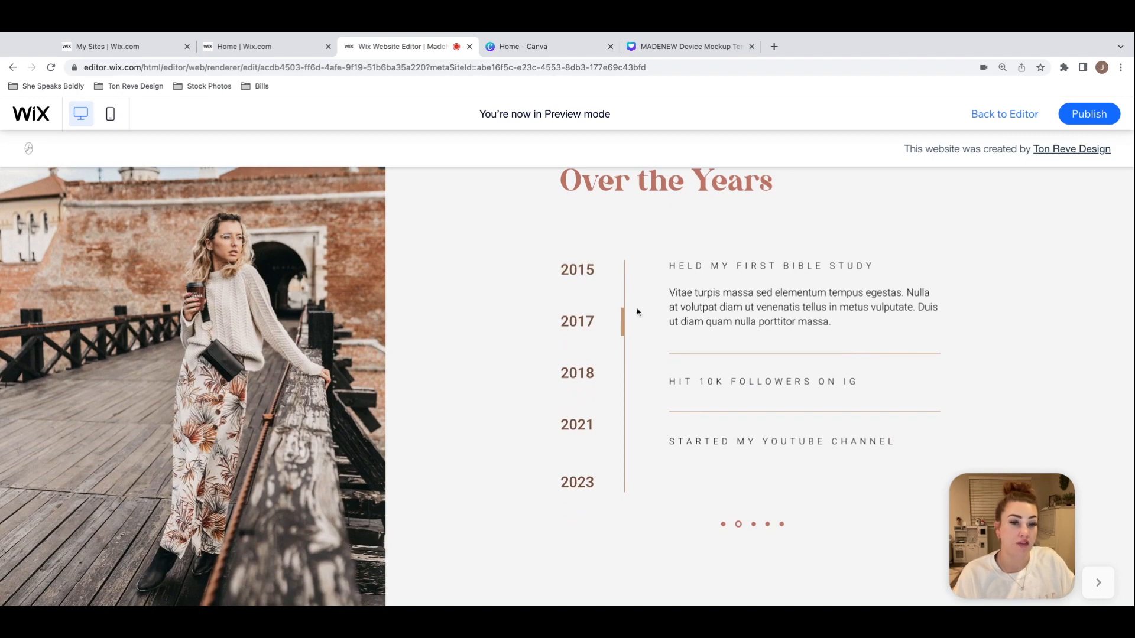
pyautogui.click(752, 524)
pyautogui.click(767, 525)
pyautogui.click(781, 526)
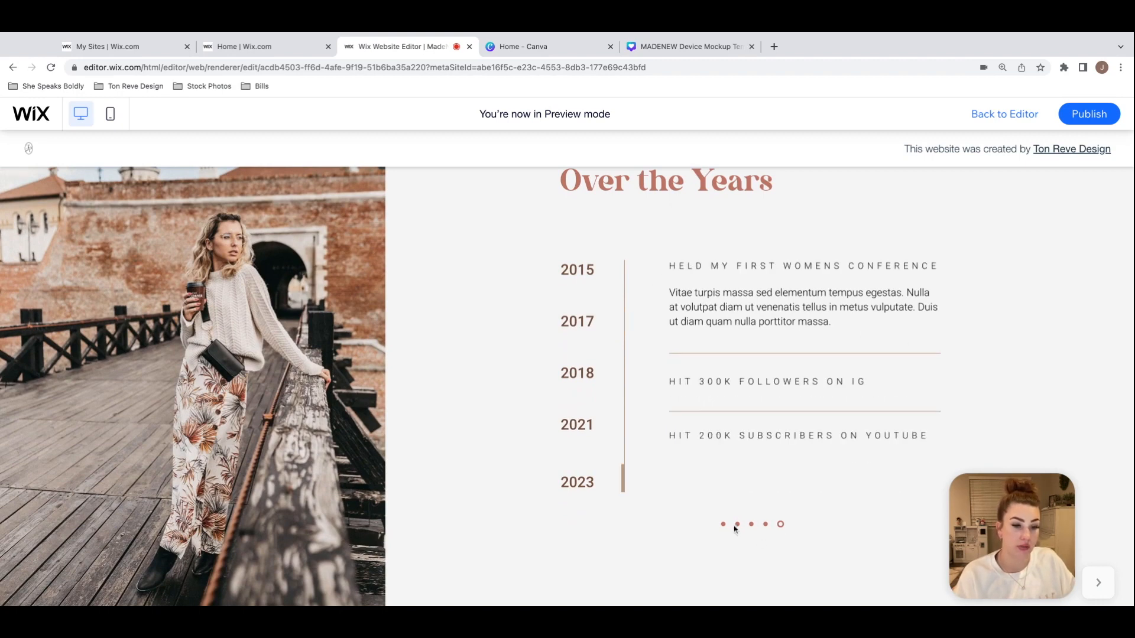
pyautogui.click(724, 525)
pyautogui.click(739, 526)
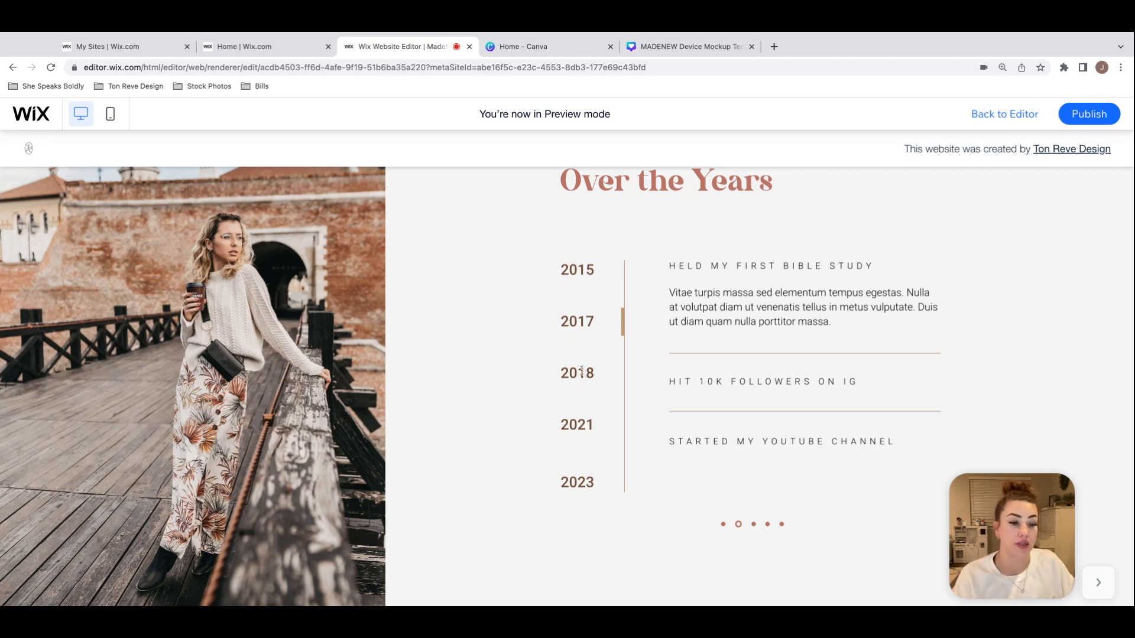
pyautogui.click(1007, 114)
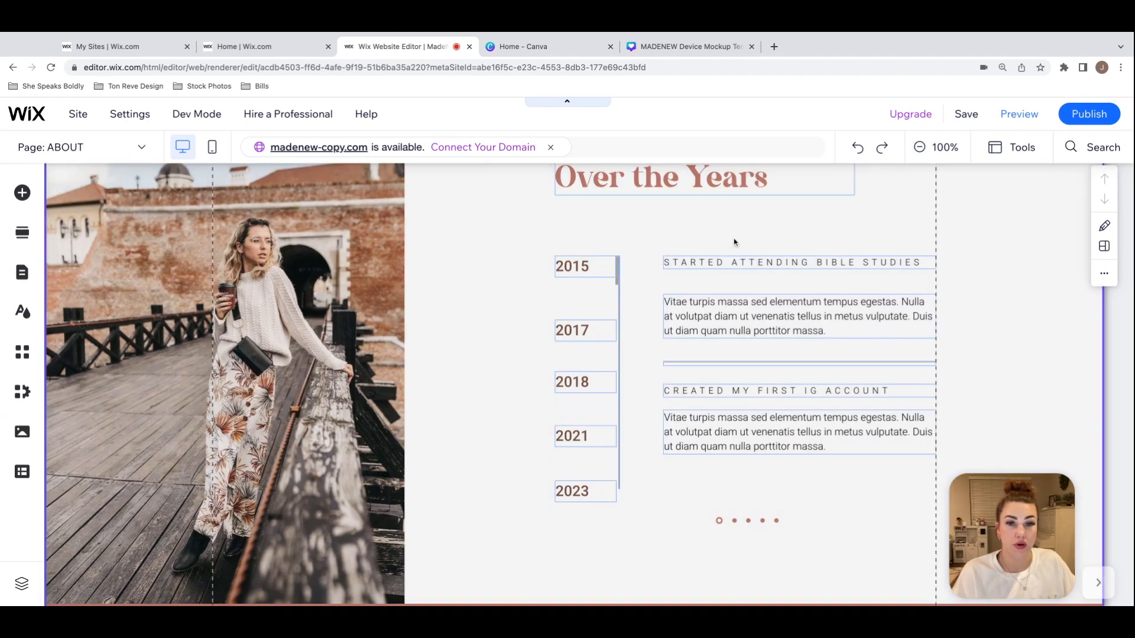
# Step: Select the Over the Years slideshow in the editor and step through all its slides back to the first
pyautogui.click(697, 245)
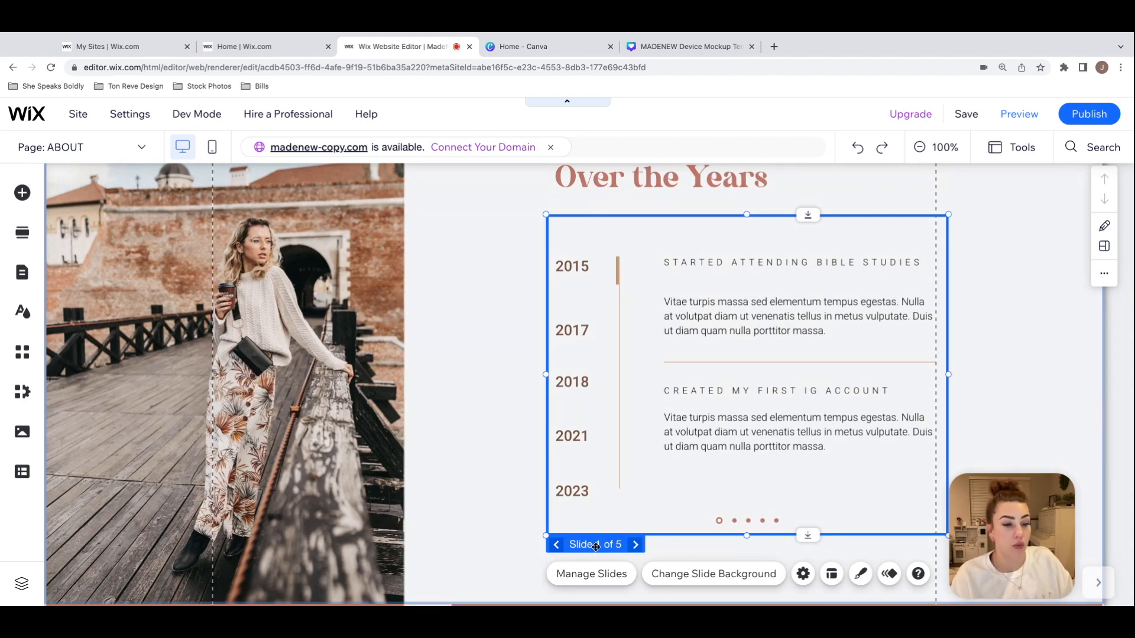
pyautogui.click(634, 545)
pyautogui.click(635, 545)
pyautogui.click(635, 544)
pyautogui.click(635, 545)
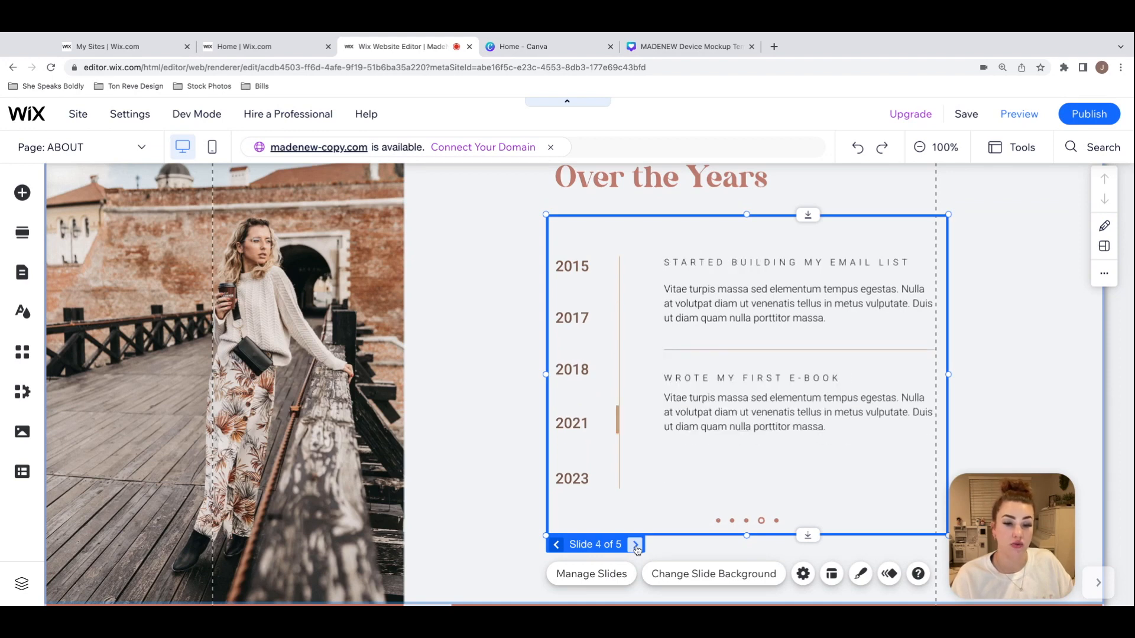
pyautogui.click(635, 545)
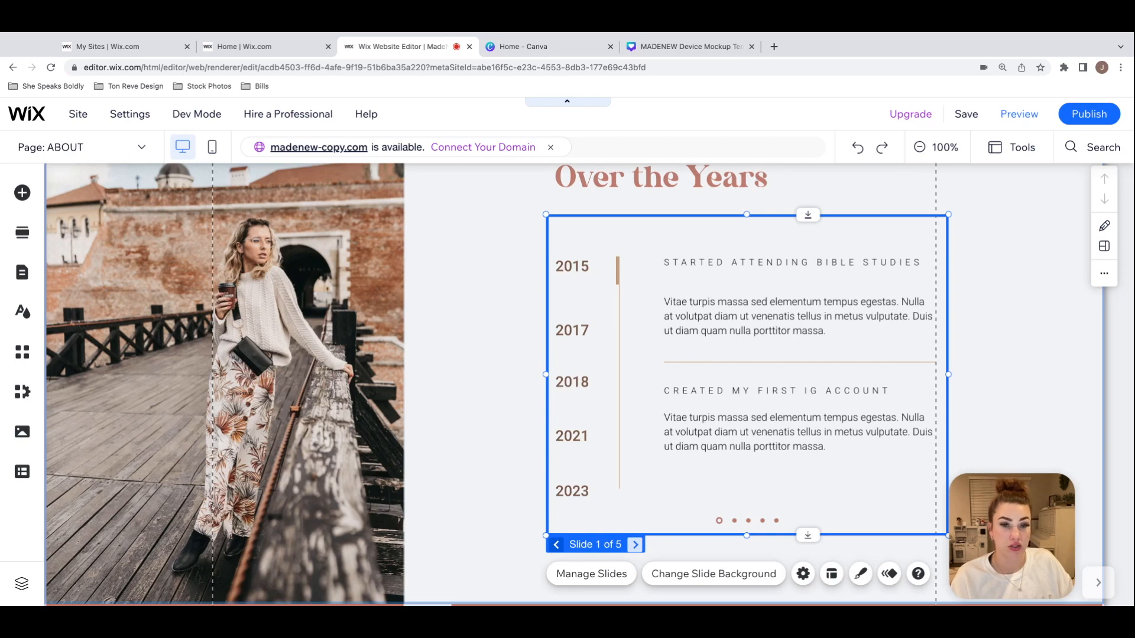
# Step: Replace the upper heading on the slideshow's first slide with "BXCSNCDKJCNLKDANCJKLDNJK"
pyautogui.click(733, 263)
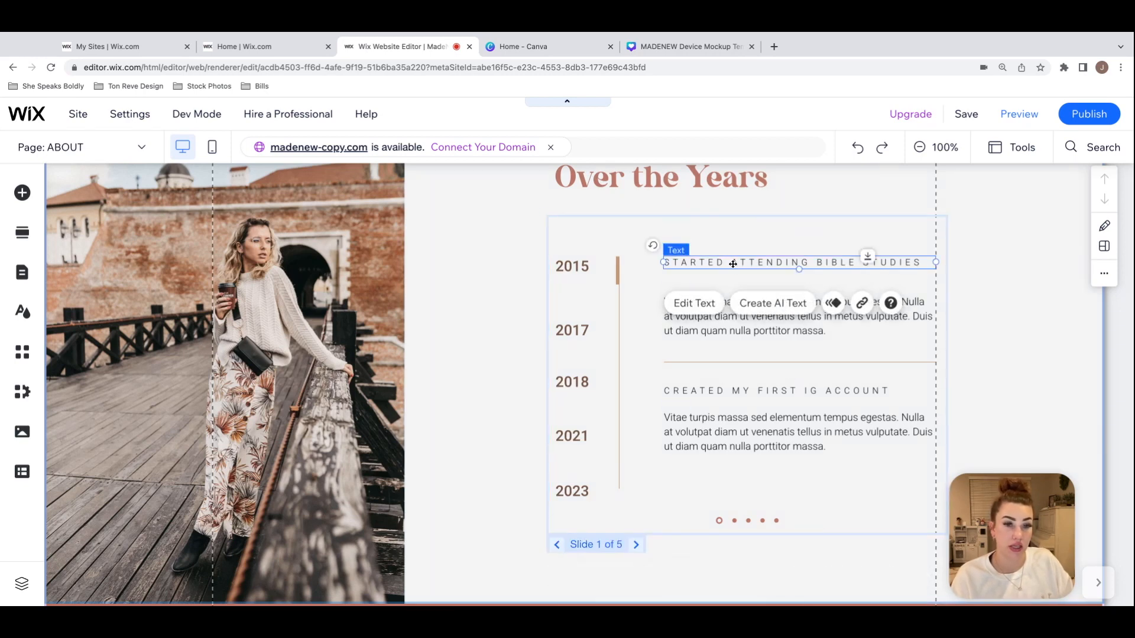
pyautogui.doubleClick(733, 263)
pyautogui.write('BXCSNCDKJCNLKDANCJKLDNJK')
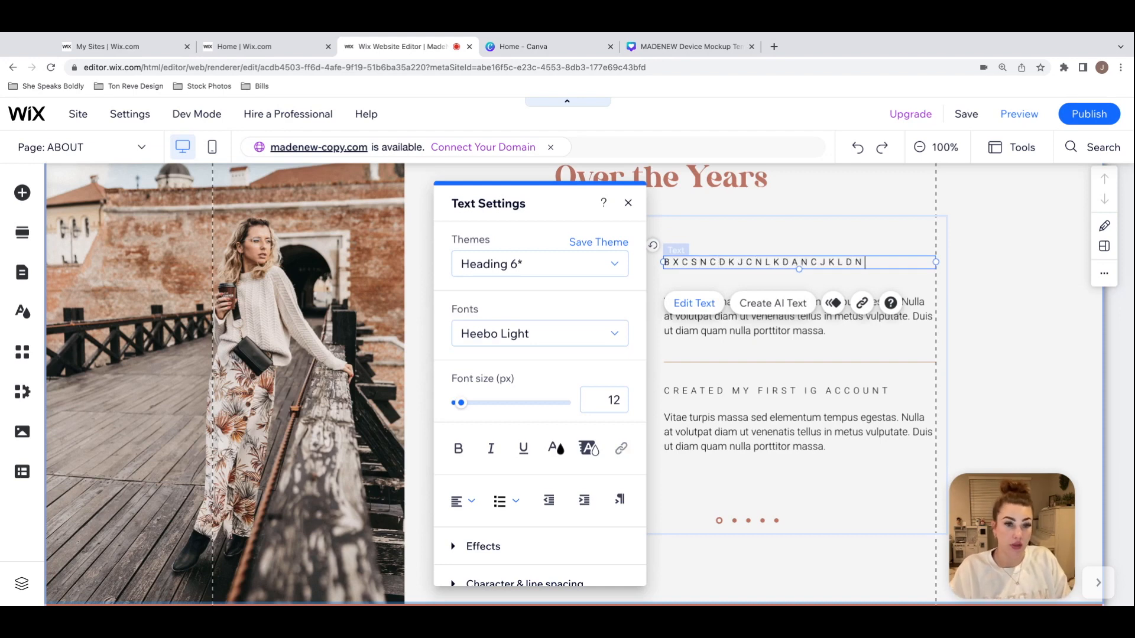
pyautogui.click(879, 238)
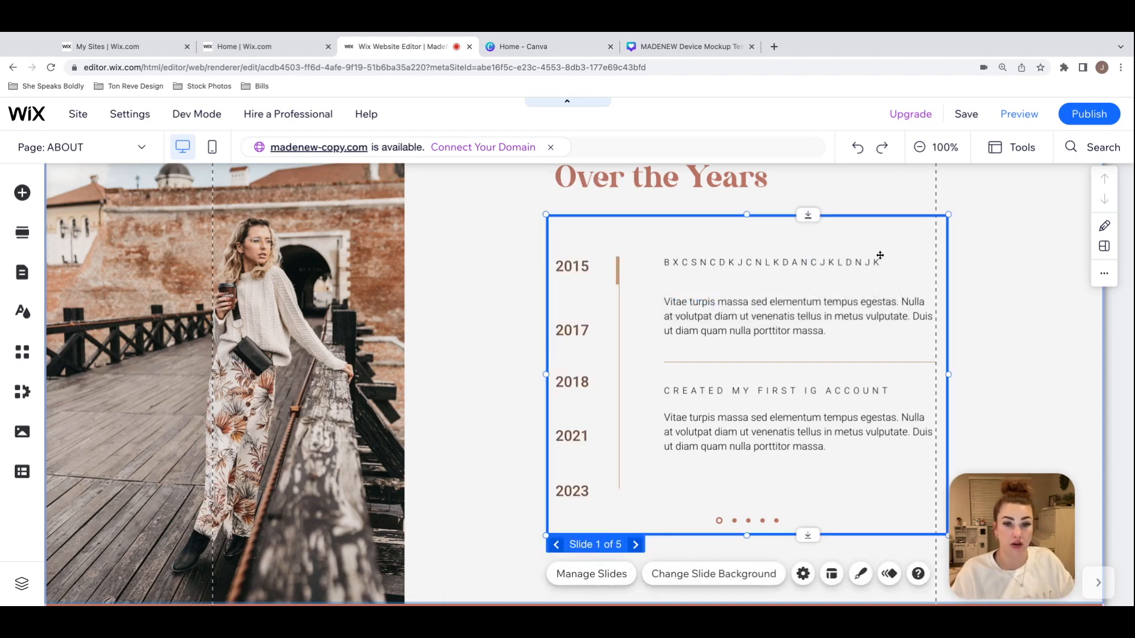
# Step: Replace the upper paragraph on the slideshow's first slide with "CSAJKC HSAJKHCJKASHCJKHASJK"
pyautogui.click(759, 320)
pyautogui.doubleClick(759, 320)
pyautogui.write('CSAJKC HSAJKHCJKASHCJKHASJK')
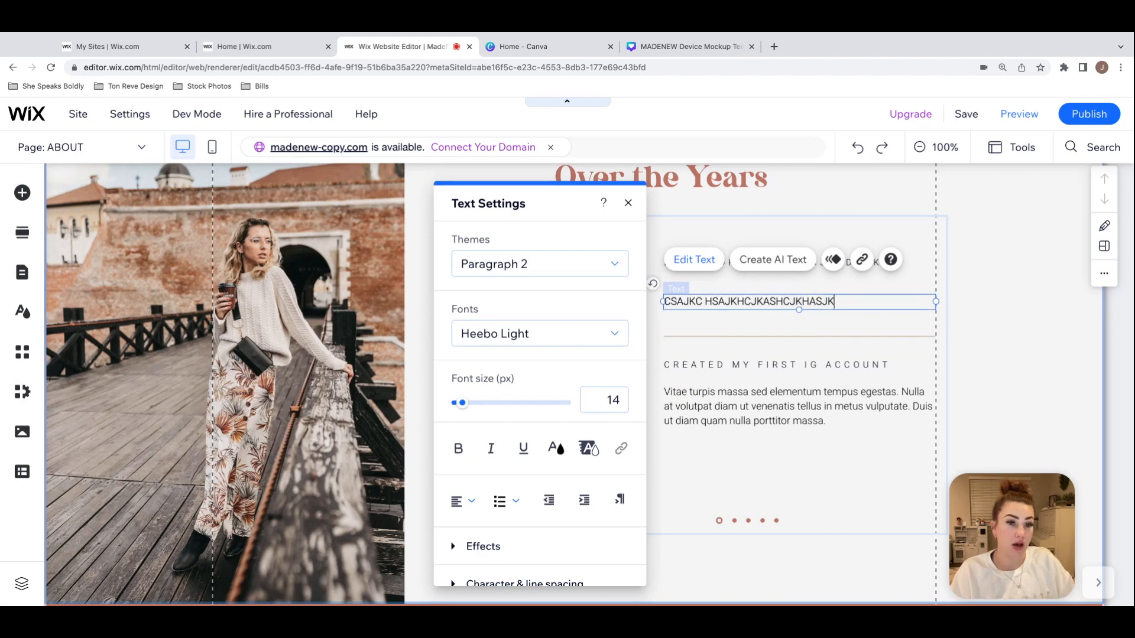
pyautogui.click(833, 351)
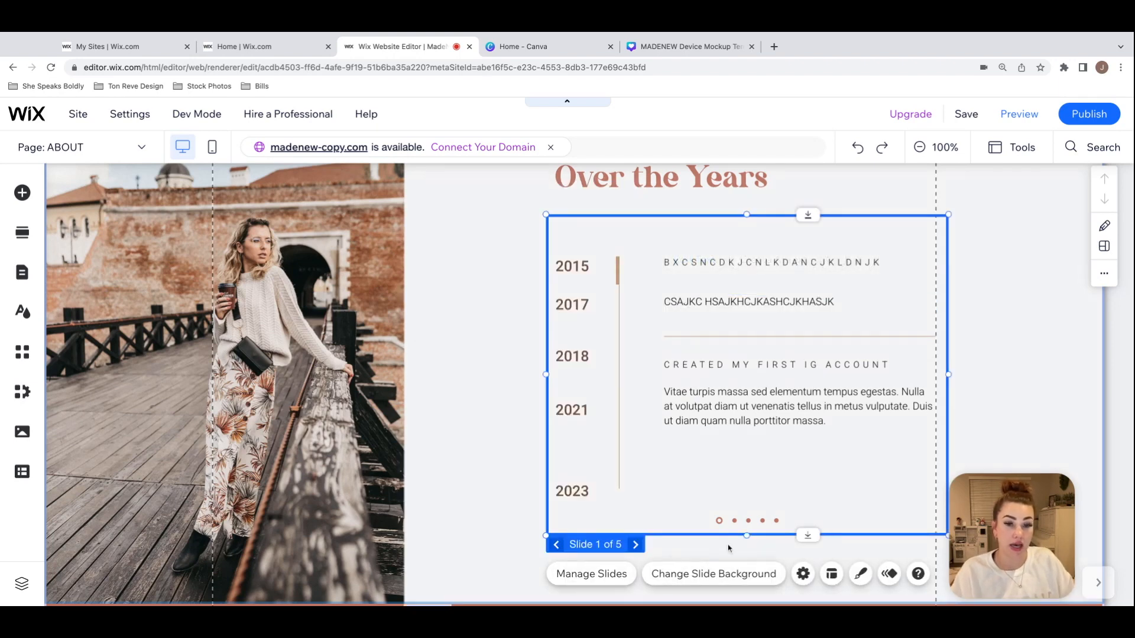
# Step: Change the second year in the timeline on the slideshow's second slide to 2016
pyautogui.click(636, 544)
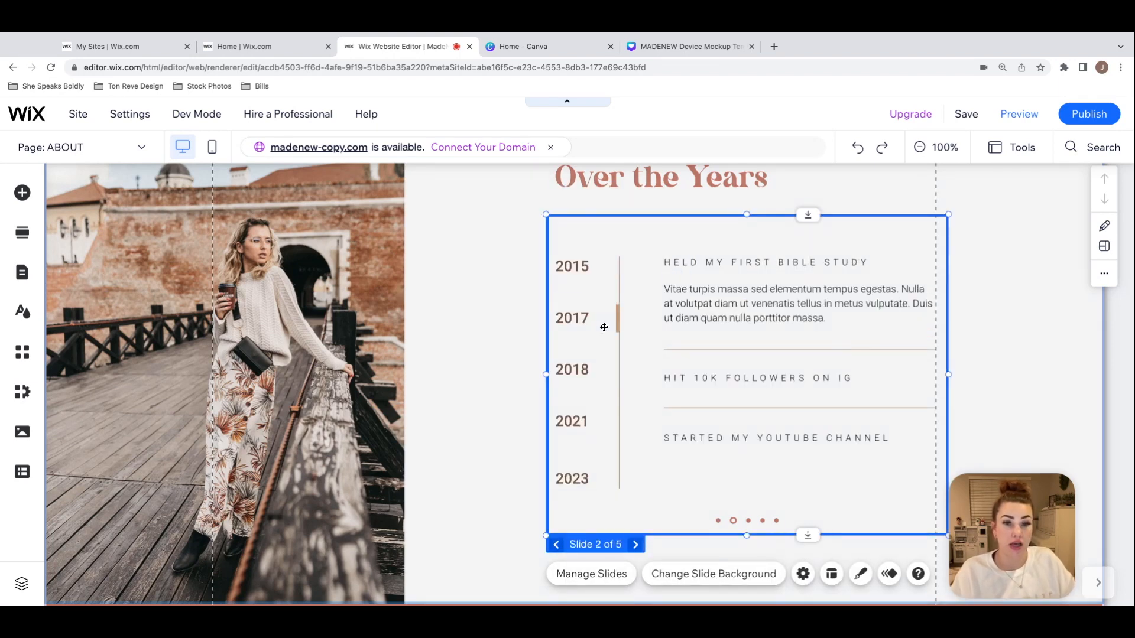
pyautogui.click(576, 320)
pyautogui.doubleClick(575, 319)
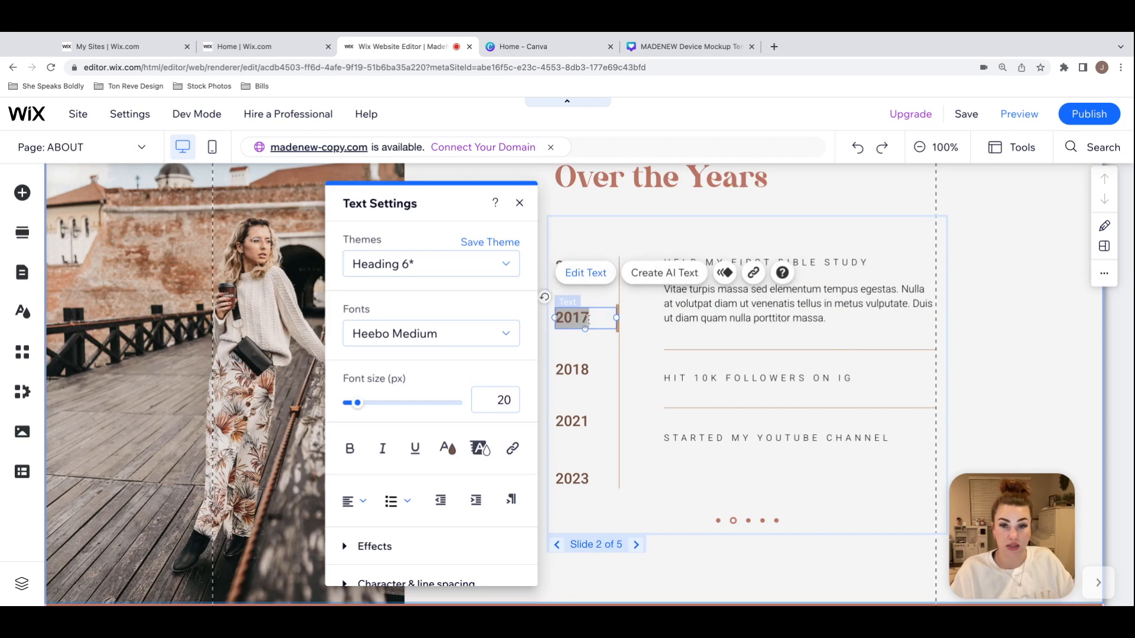
pyautogui.click(588, 317)
pyautogui.write('6')
pyautogui.click(735, 317)
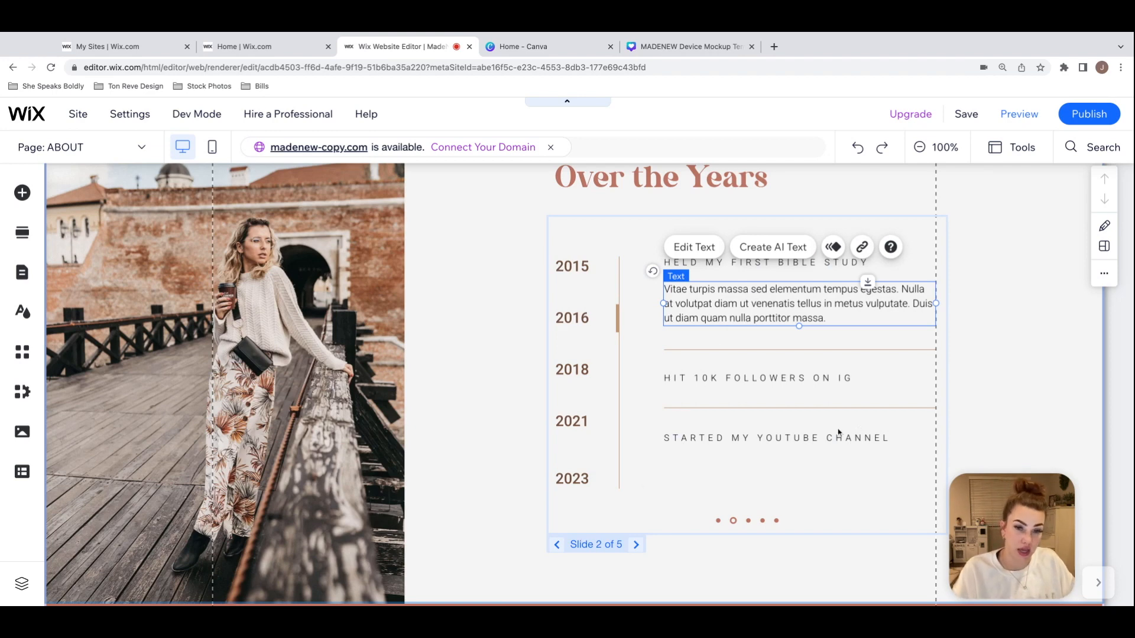
# Step: Examine the timeline bar and divider lines on the second slide, and go through the remaining slides
pyautogui.click(609, 333)
pyautogui.click(616, 318)
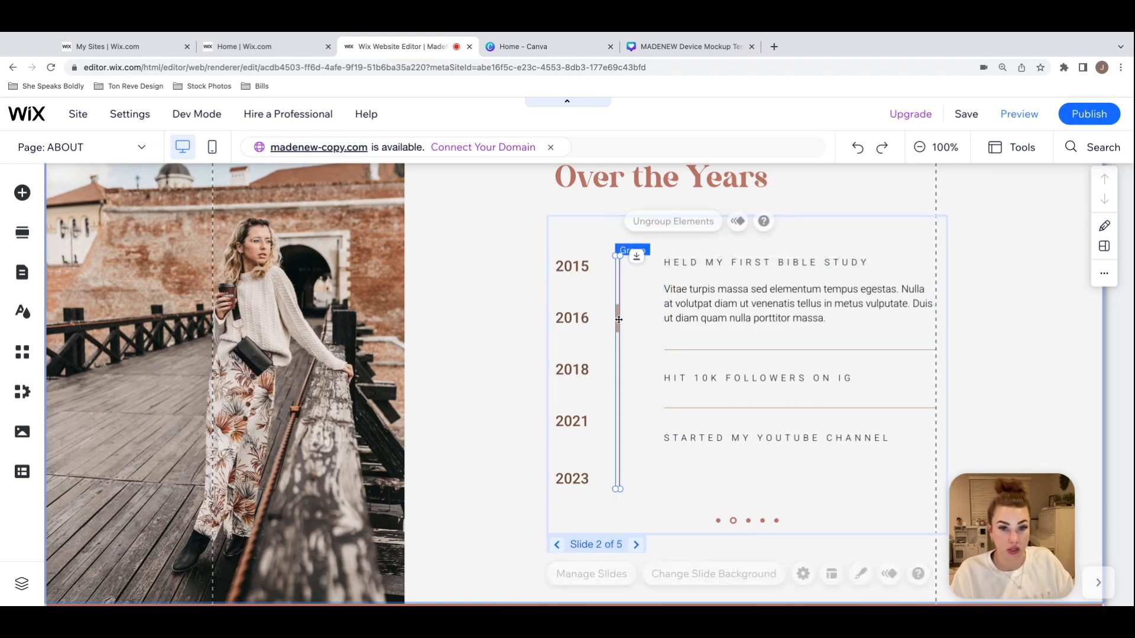
pyautogui.click(717, 354)
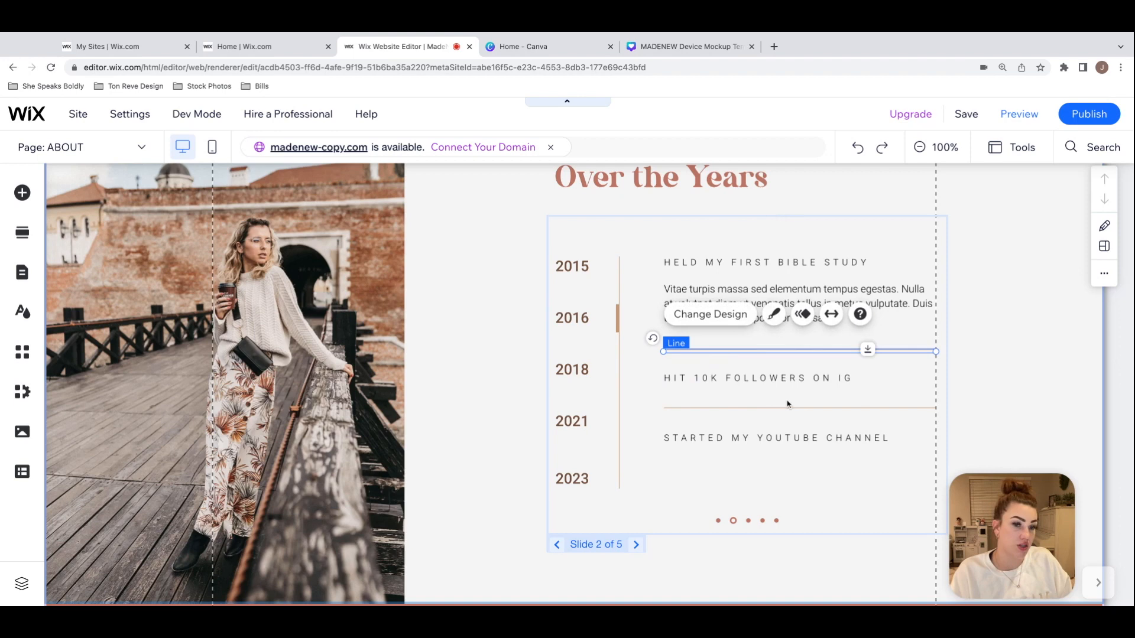
pyautogui.click(789, 409)
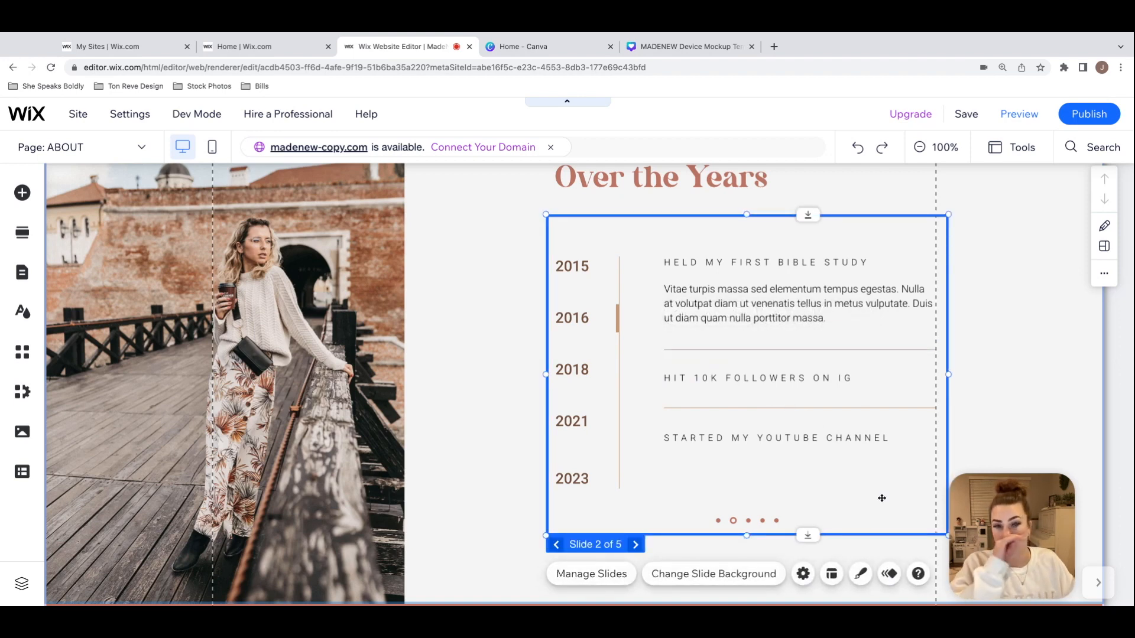
pyautogui.click(636, 544)
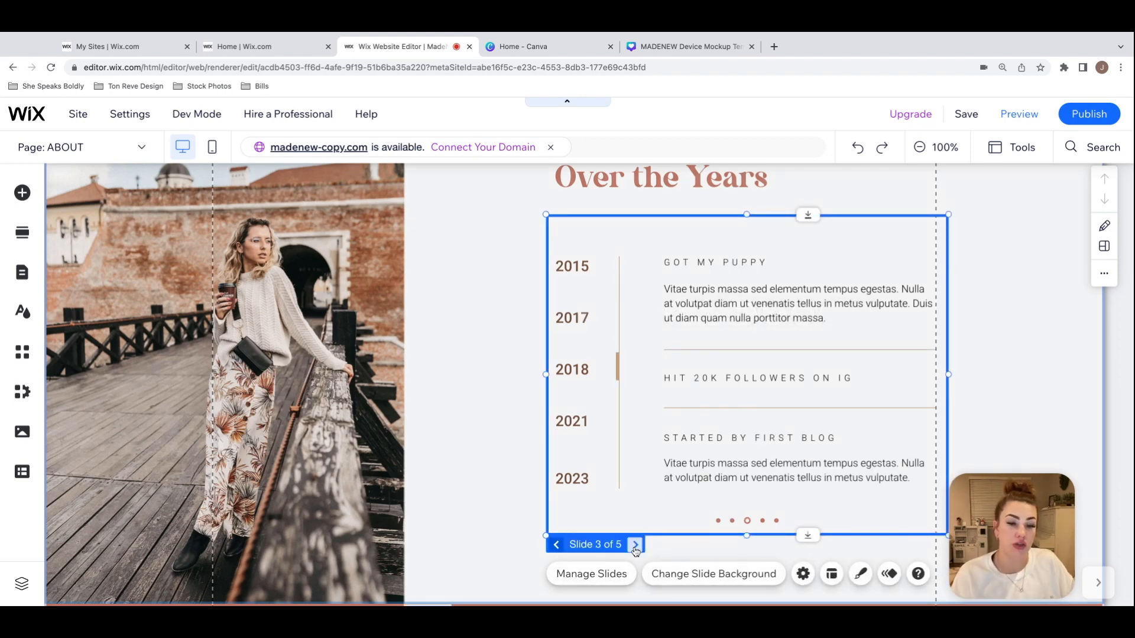
pyautogui.click(635, 544)
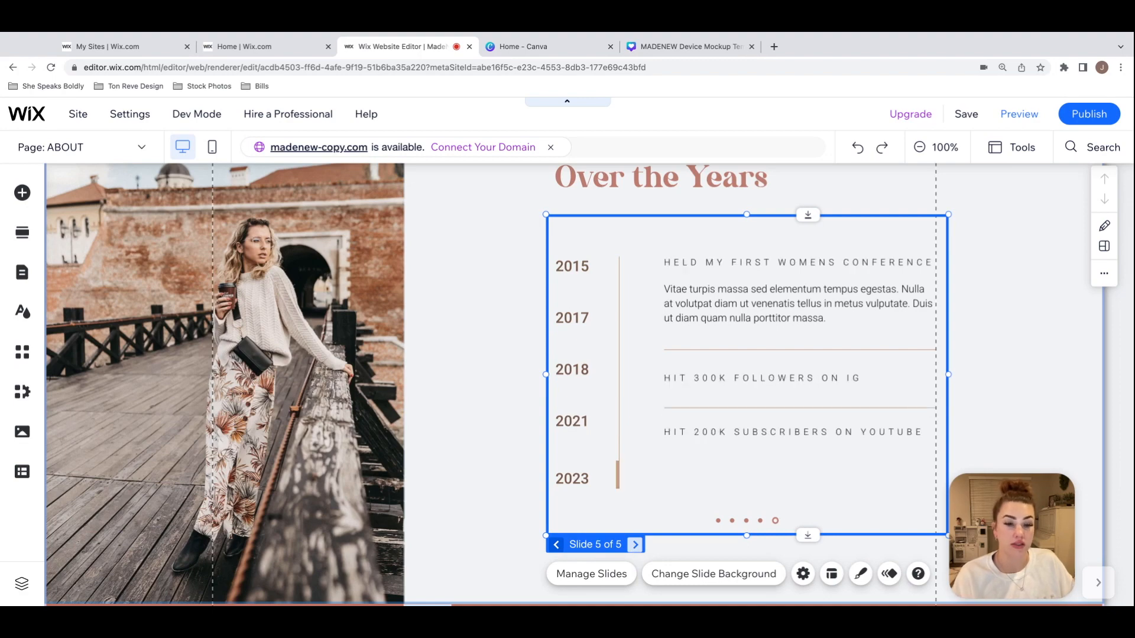
pyautogui.click(635, 545)
# Step: Delete the Subject field from the form on the CONTACT page
pyautogui.click(1019, 392)
pyautogui.scroll(-4, 1019, 392)
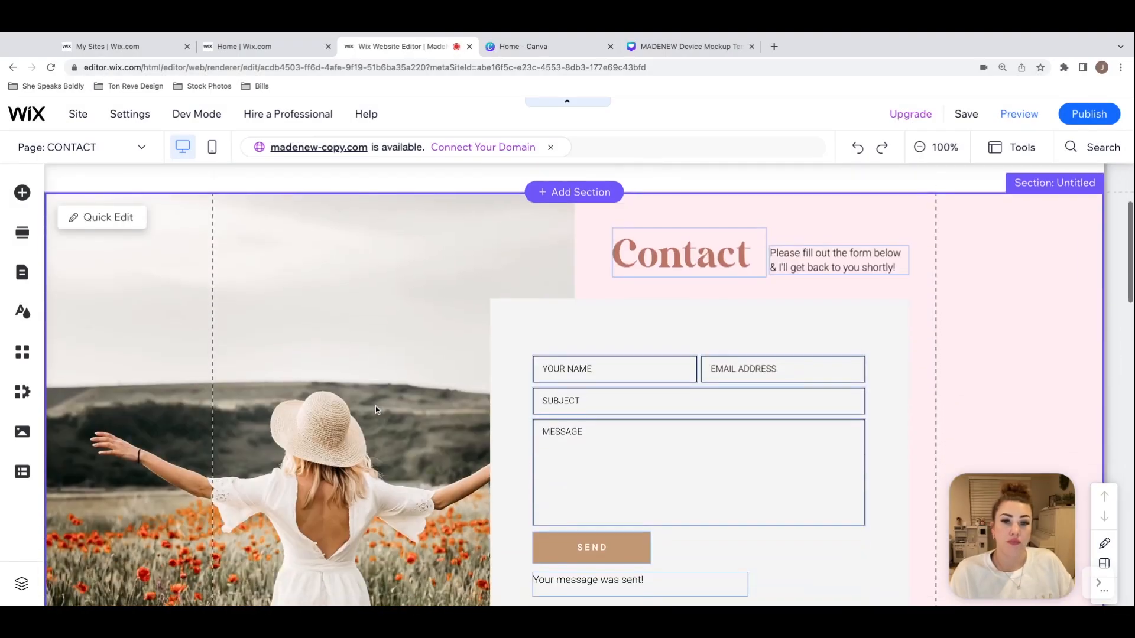
pyautogui.scroll(-1, 375, 406)
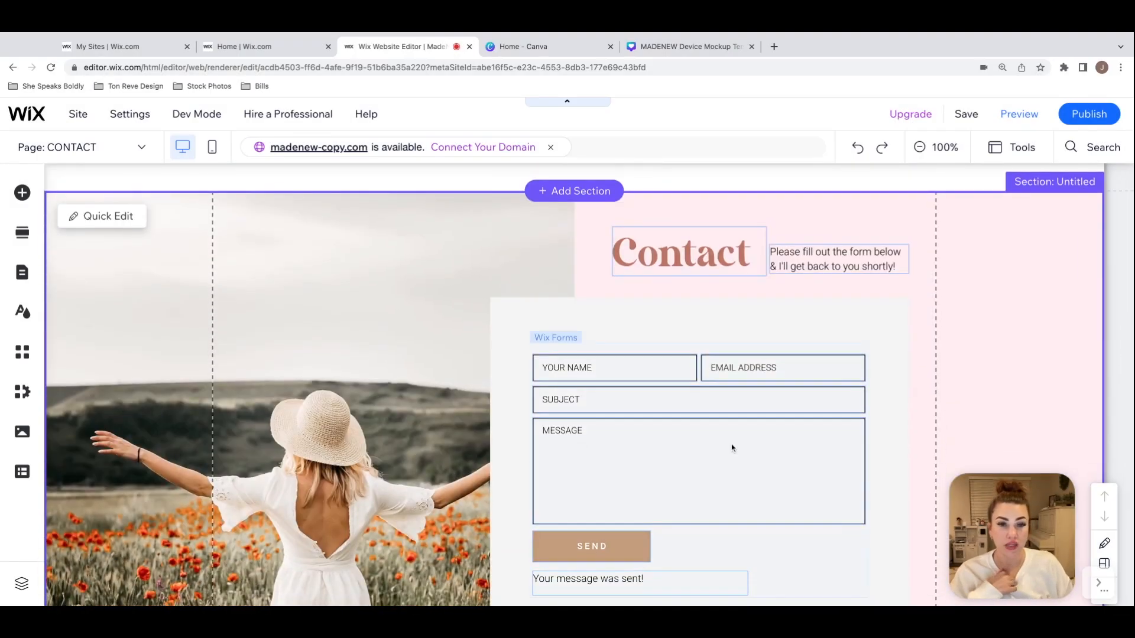
pyautogui.click(790, 423)
pyautogui.scroll(-1, 790, 422)
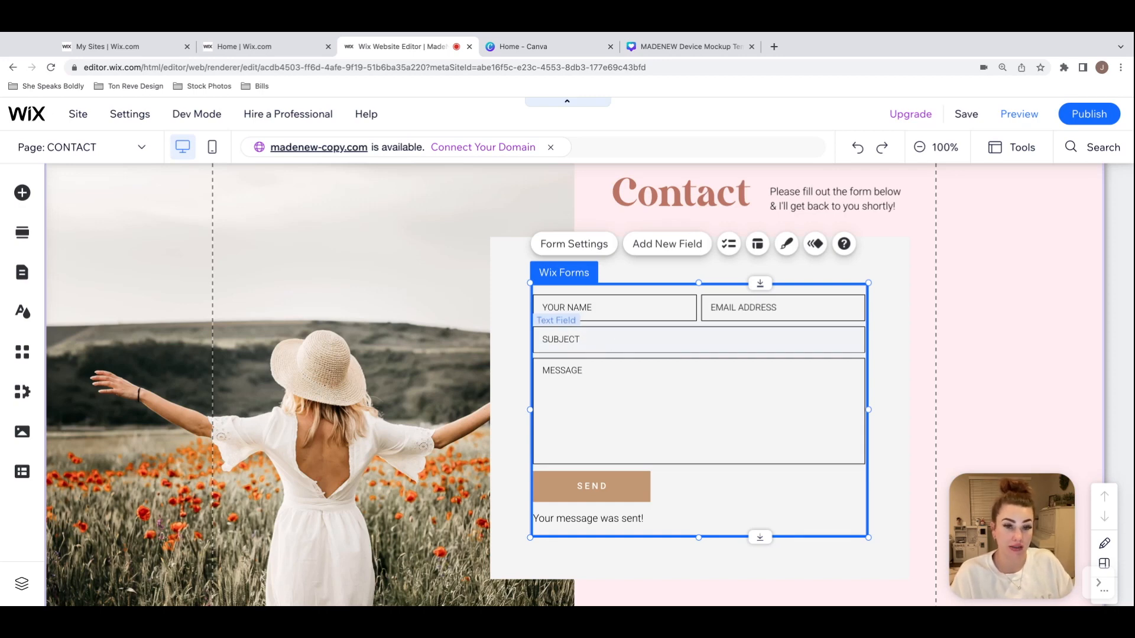
pyautogui.click(626, 342)
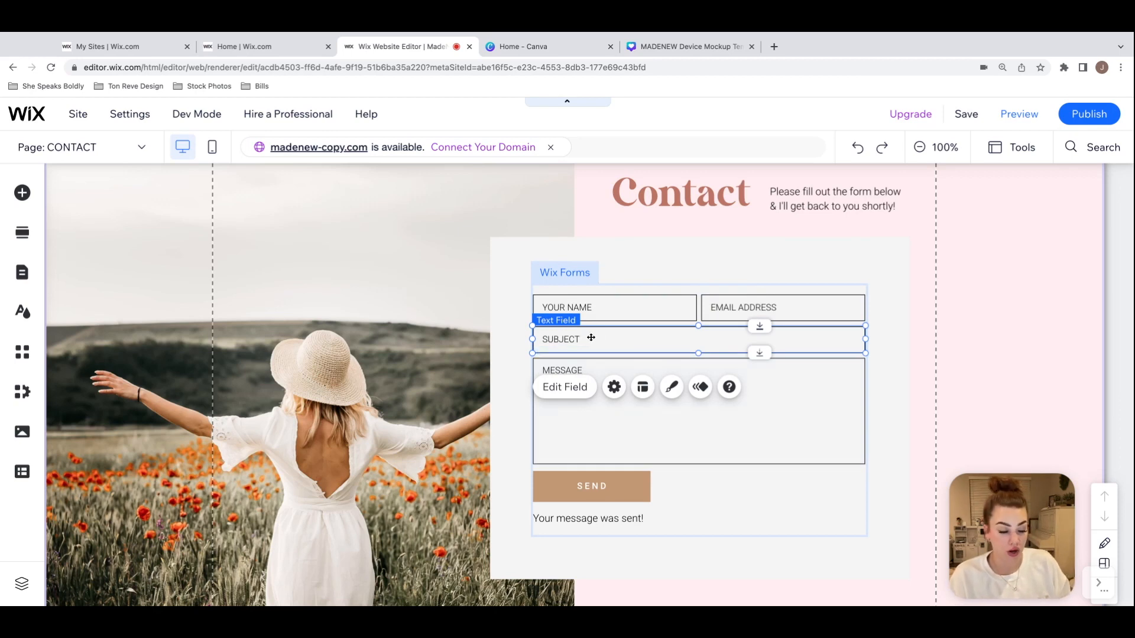
pyautogui.press('Delete')
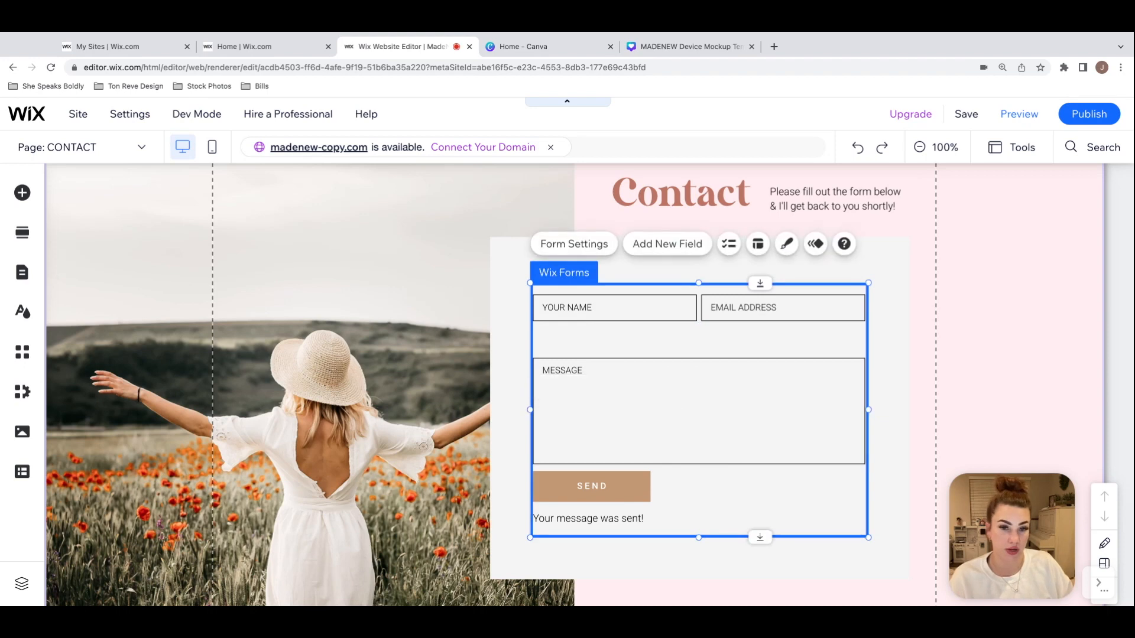
# Step: Move the Message field and the form content below it up to just beneath the name and email fields
pyautogui.click(712, 371)
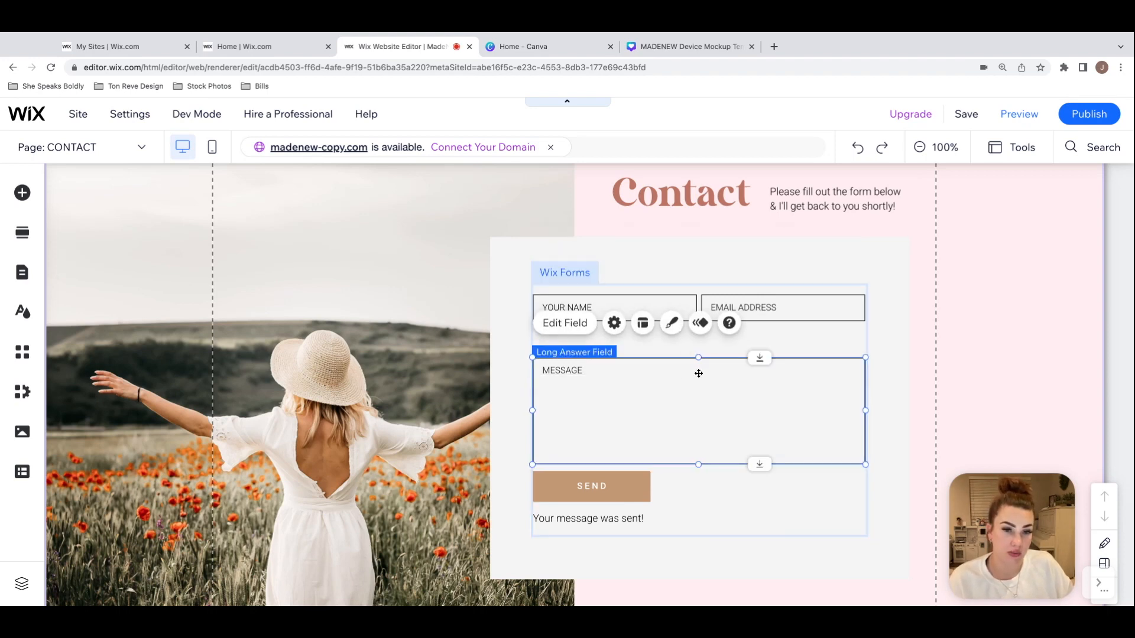
pyautogui.moveTo(766, 366); pyautogui.dragTo(761, 329)
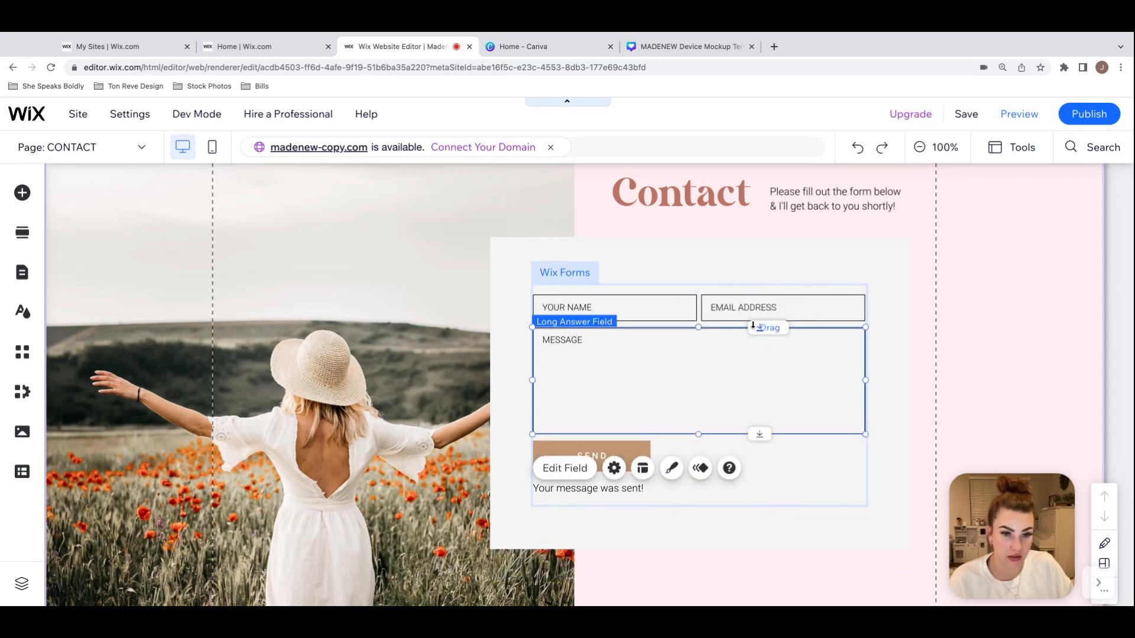
pyautogui.click(890, 341)
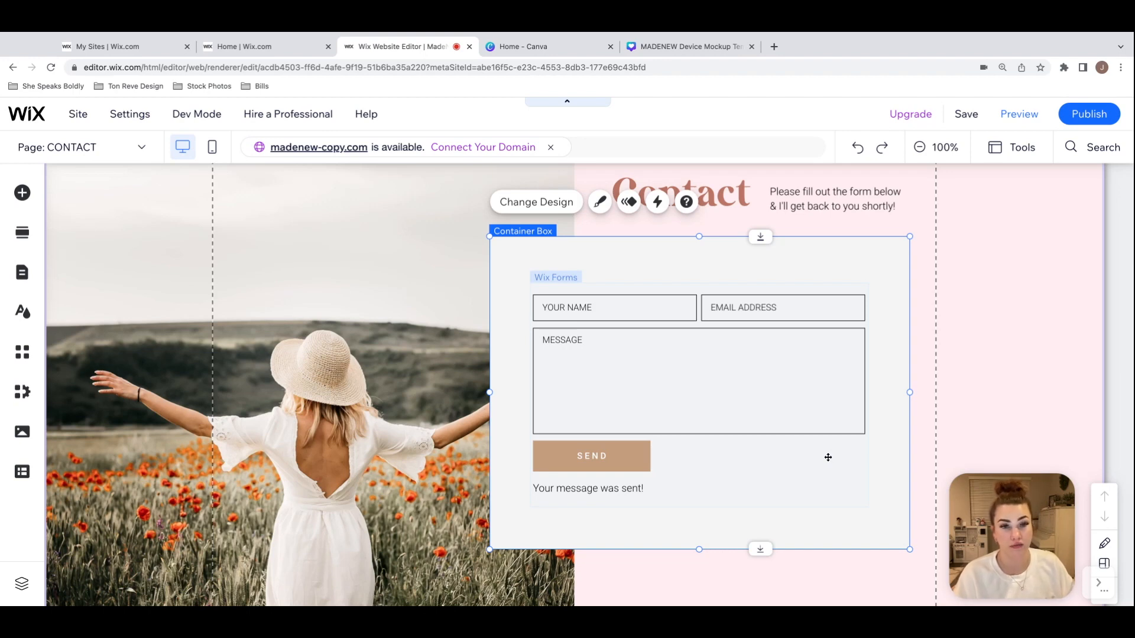
# Step: Add a Phone field from the contact fields to the contact form
pyautogui.click(559, 277)
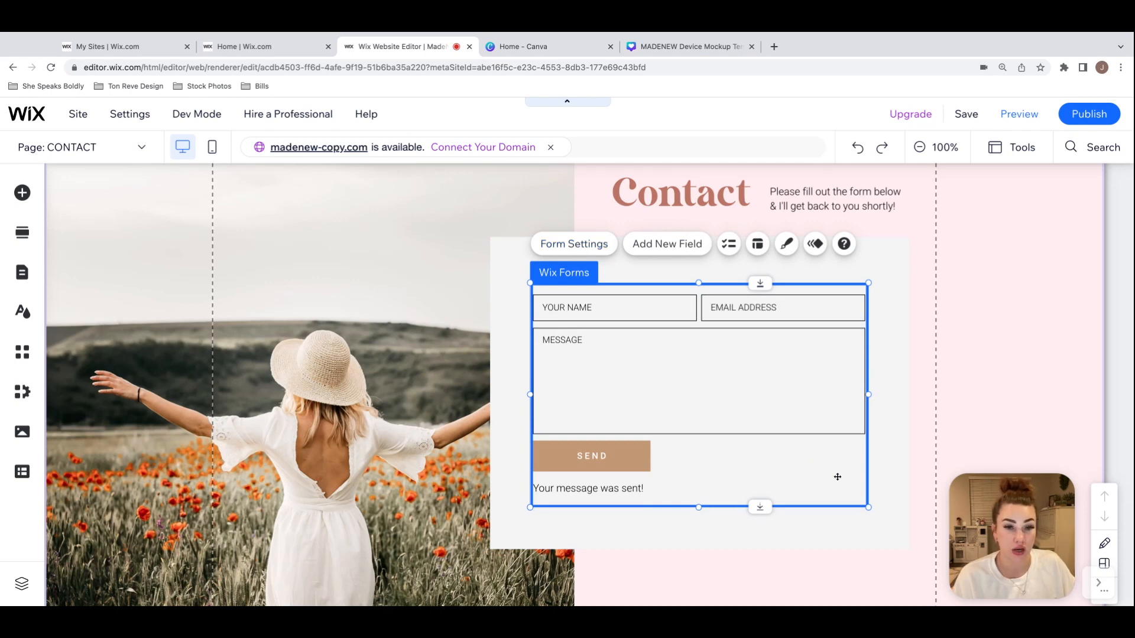
pyautogui.click(886, 466)
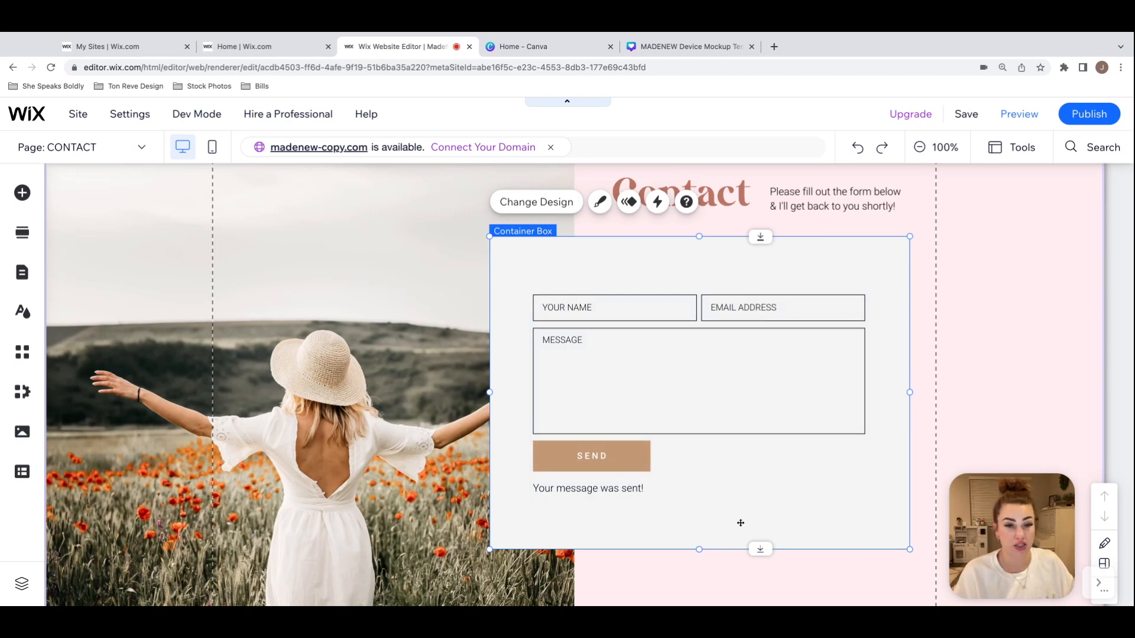
pyautogui.click(815, 357)
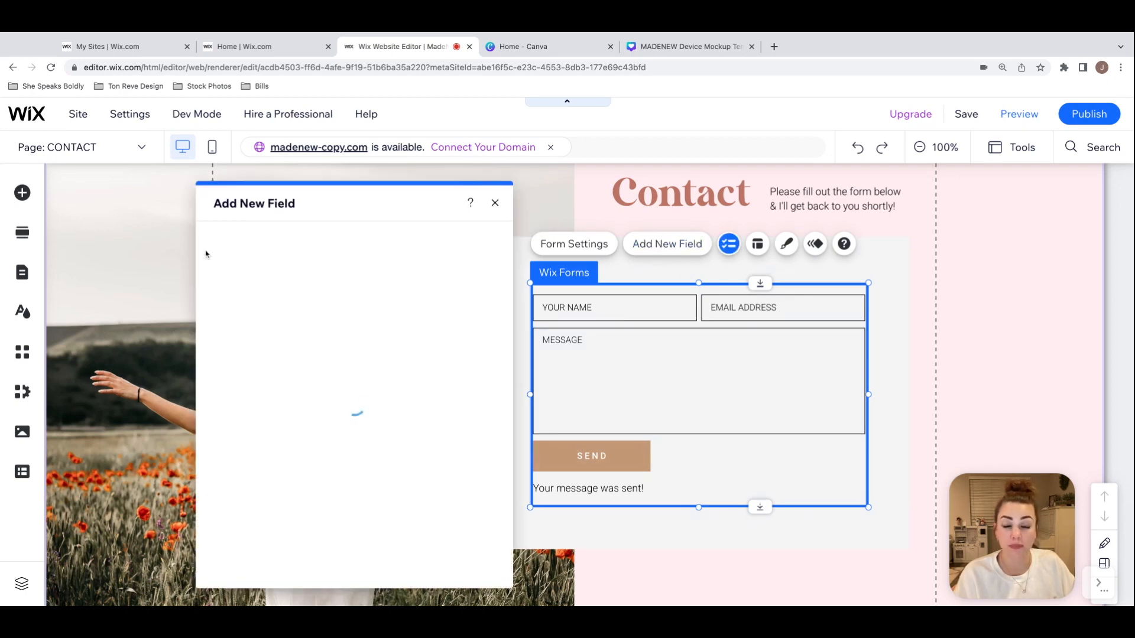
pyautogui.moveTo(381, 215); pyautogui.dragTo(342, 205)
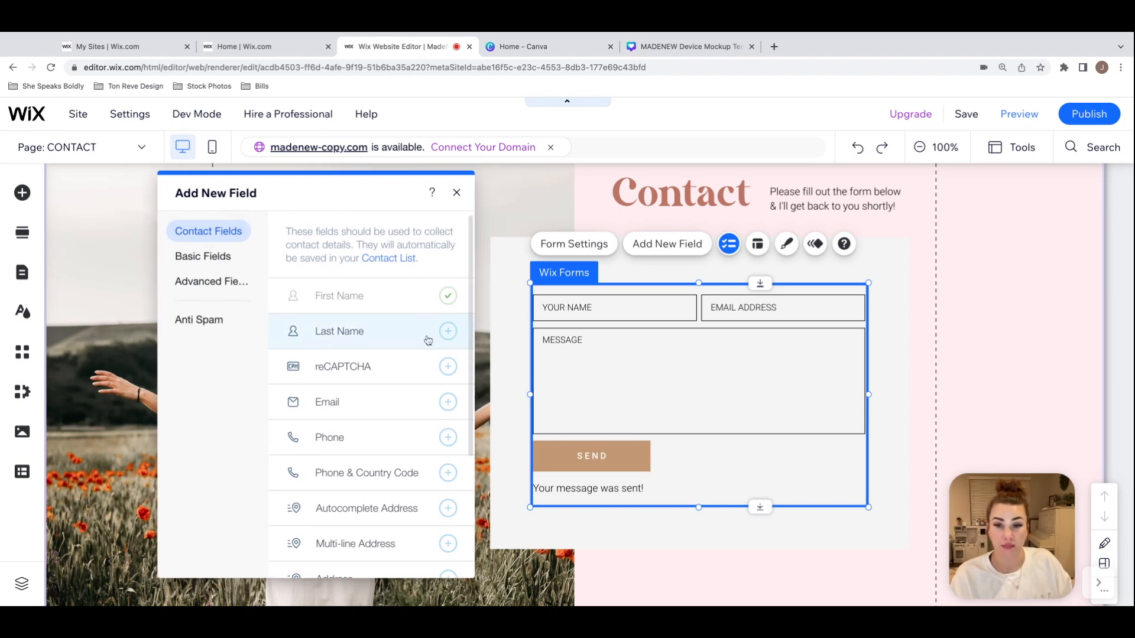
pyautogui.scroll(-1, 449, 329)
pyautogui.scroll(-3, 449, 329)
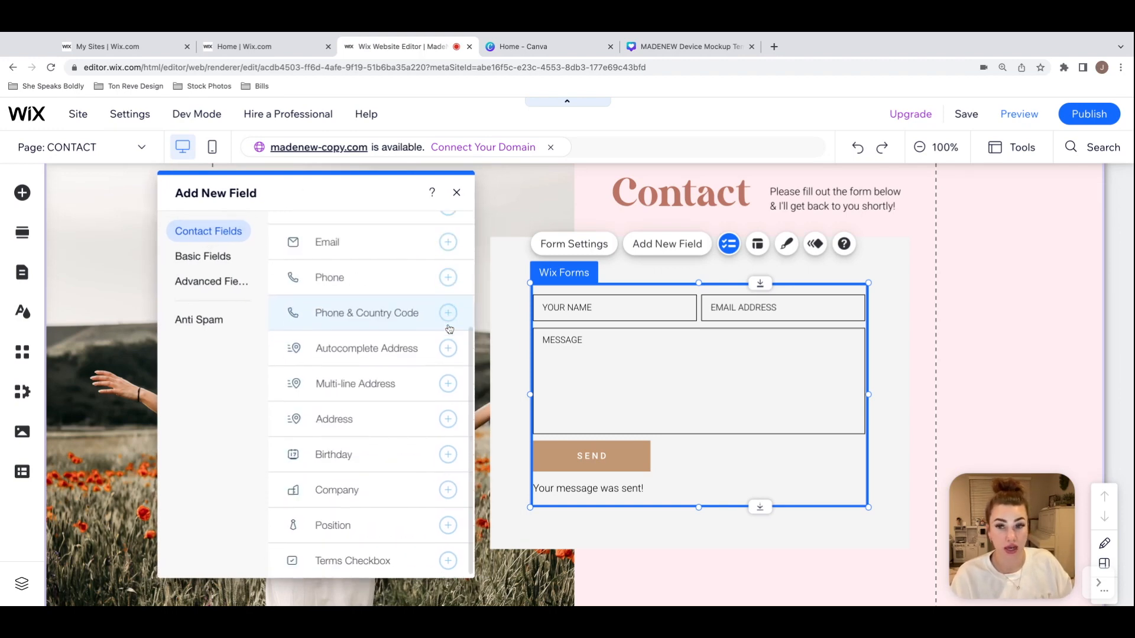
pyautogui.scroll(3, 450, 329)
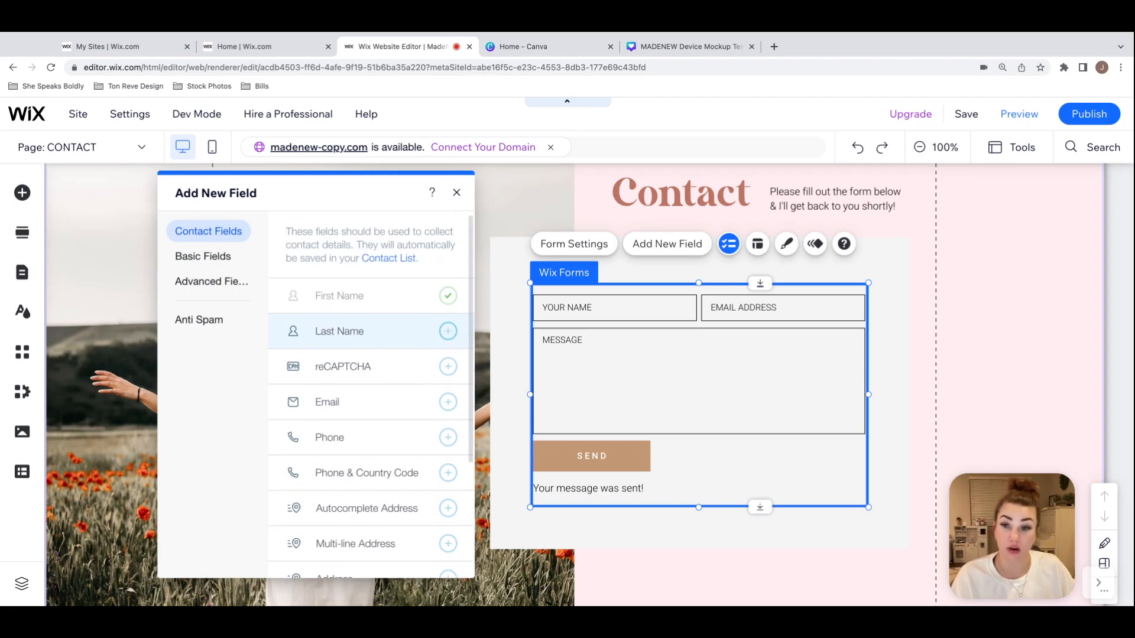
pyautogui.scroll(-1, 413, 426)
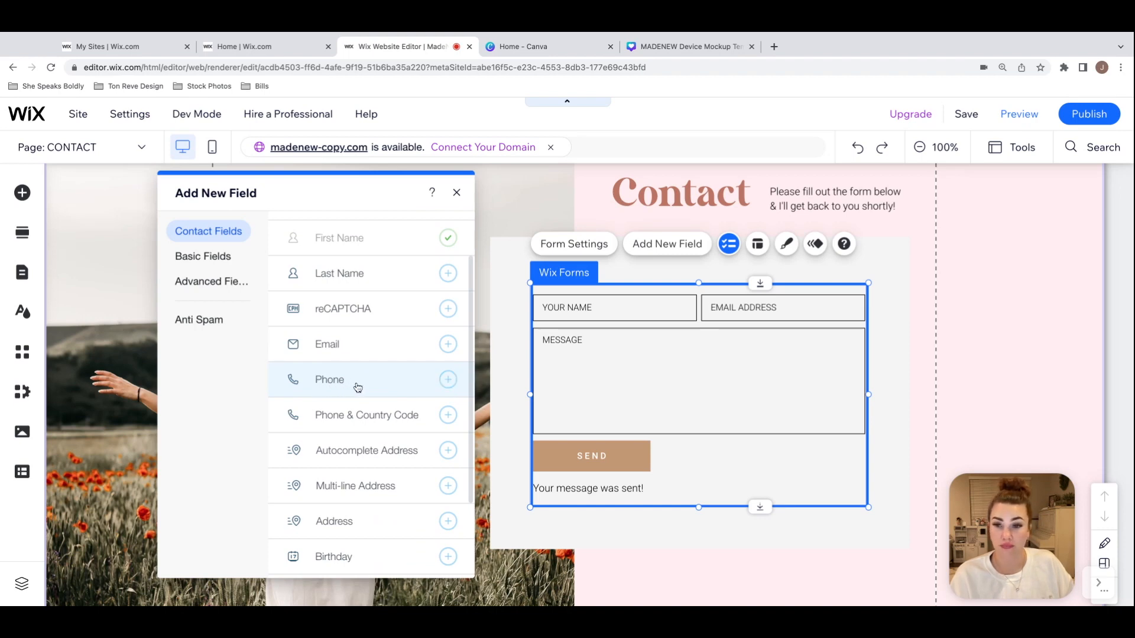
pyautogui.click(448, 380)
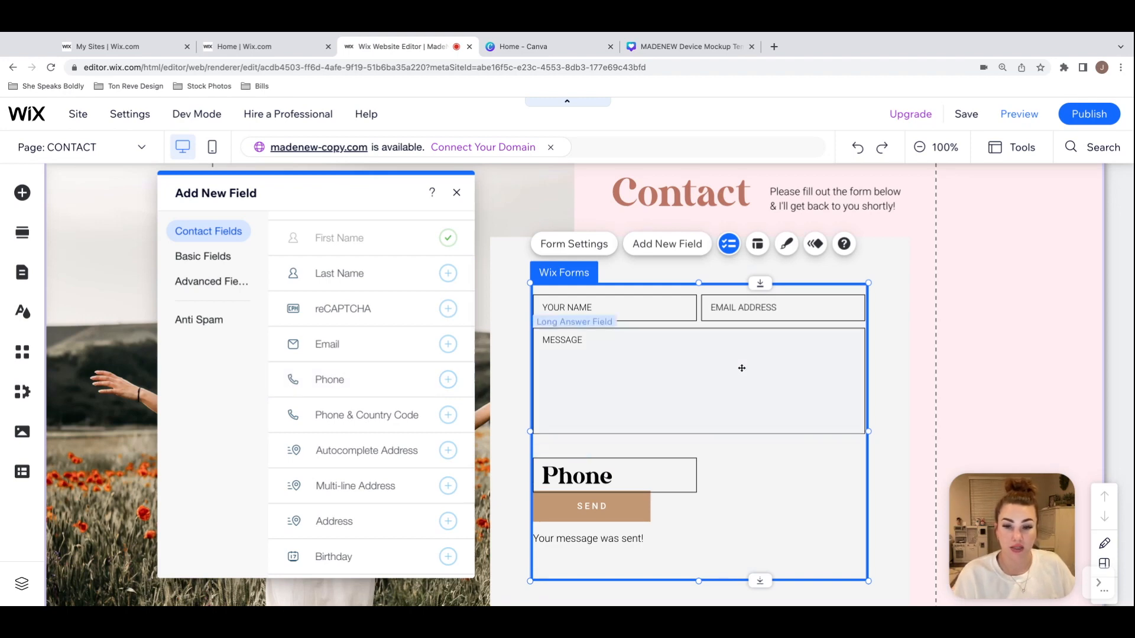
pyautogui.click(456, 192)
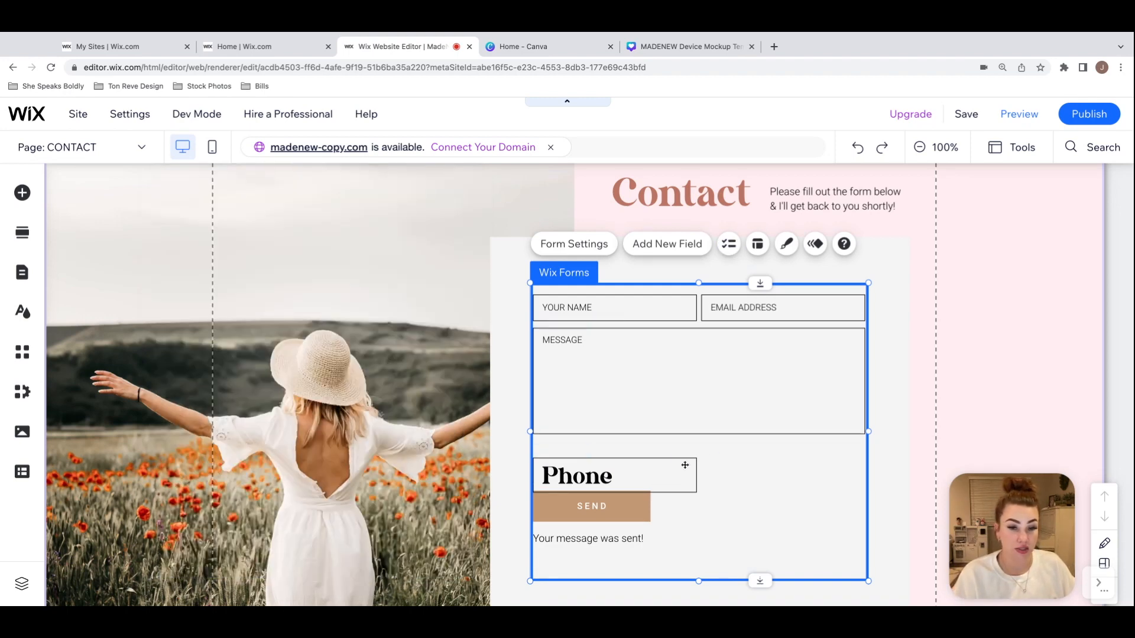
# Step: Move the Message field and the form content below it down to open a one-field gap under the name and email fields
pyautogui.click(684, 465)
pyautogui.moveTo(754, 333); pyautogui.dragTo(754, 367)
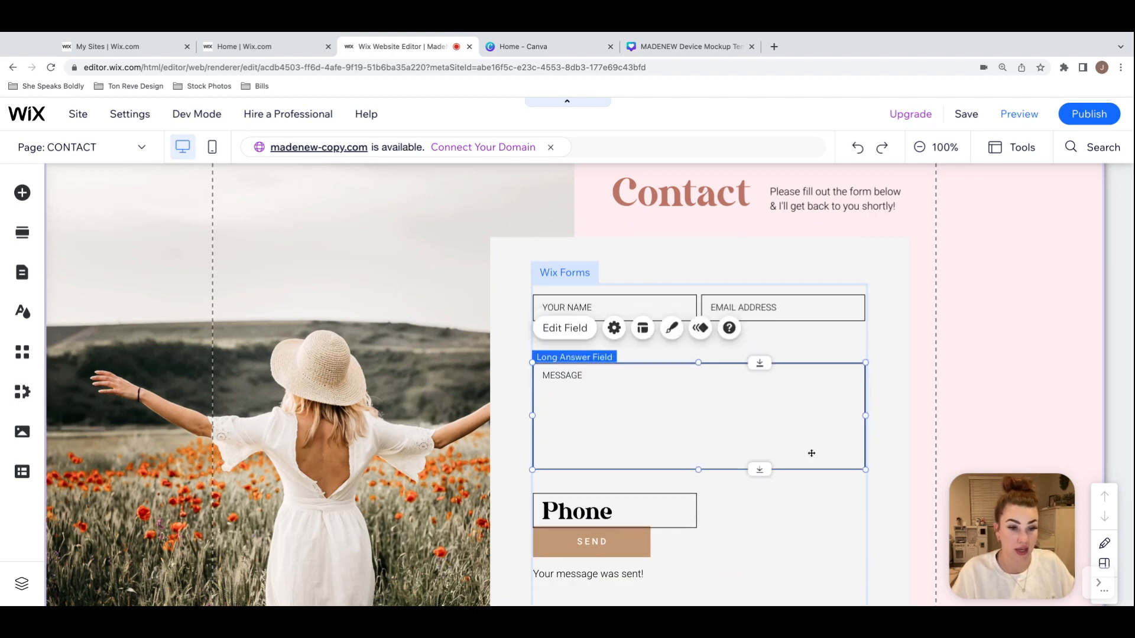
pyautogui.click(664, 512)
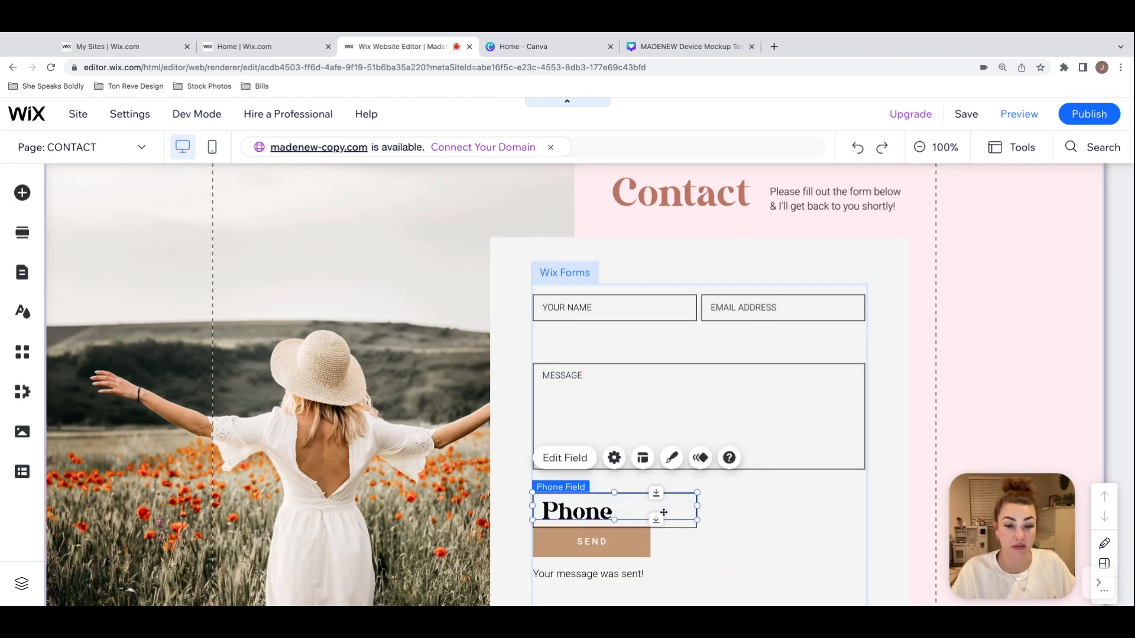
pyautogui.click(765, 511)
pyautogui.click(833, 383)
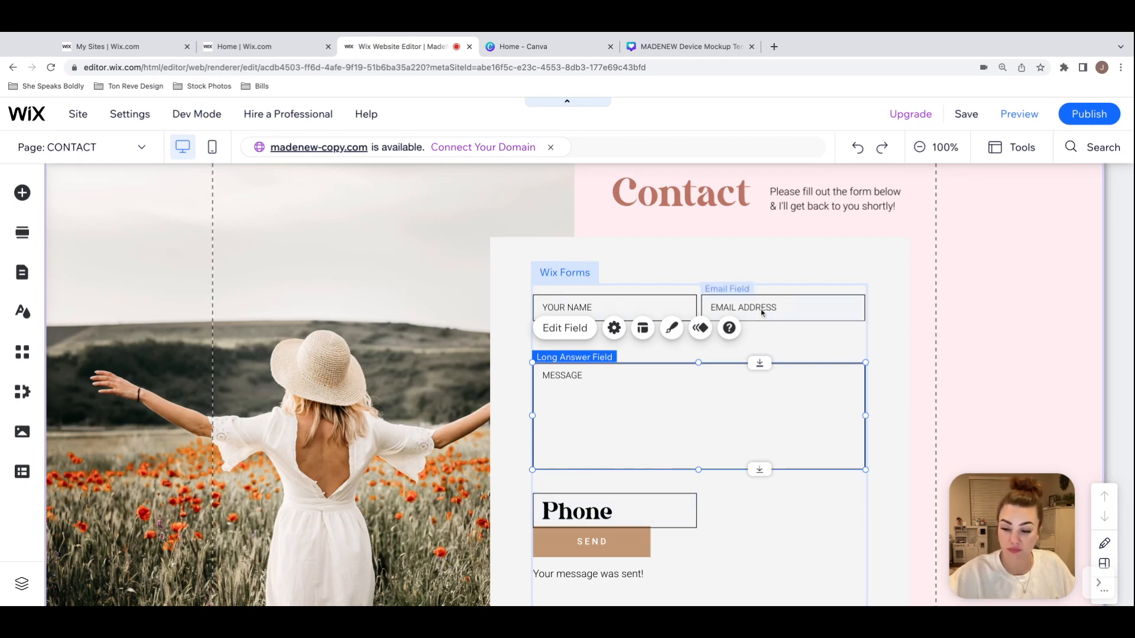
# Step: Place the Phone field in the gap above the Message field and widen it to the form's full width
pyautogui.click(633, 508)
pyautogui.moveTo(633, 509); pyautogui.dragTo(628, 450)
pyautogui.moveTo(629, 335); pyautogui.dragTo(865, 337)
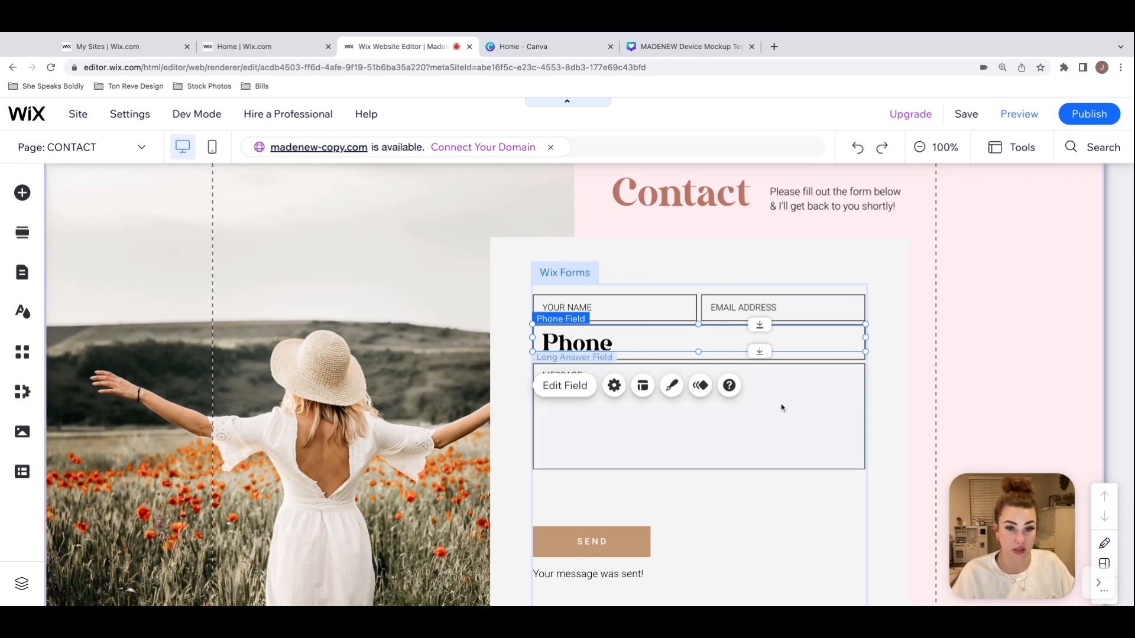
# Step: Apply the second saved design under My text fields to the Phone field
pyautogui.click(672, 388)
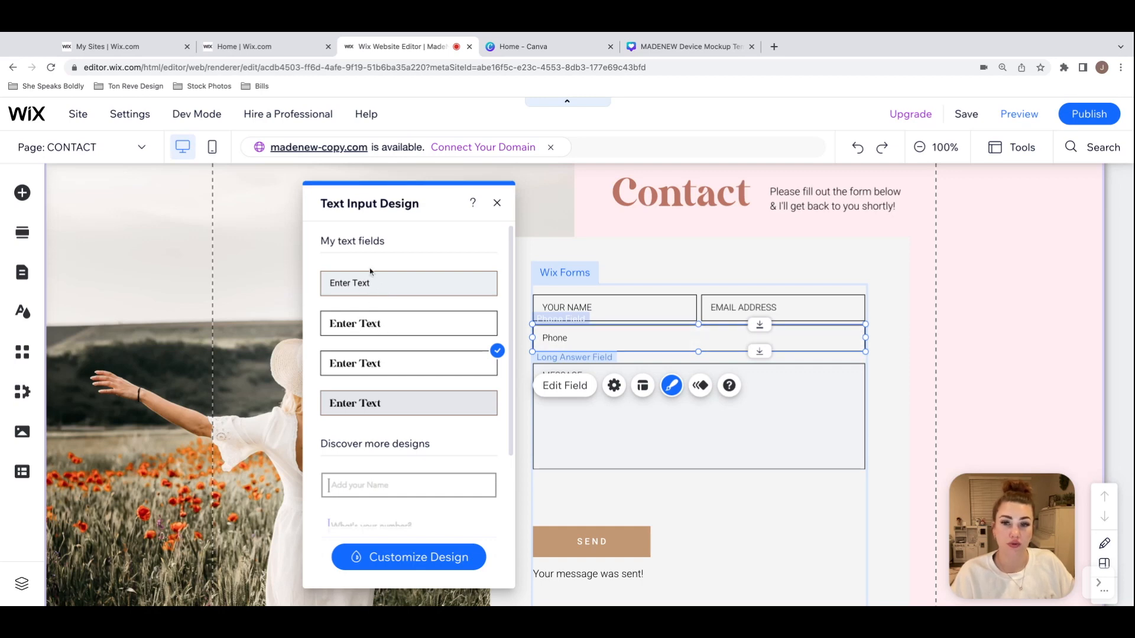
pyautogui.click(386, 329)
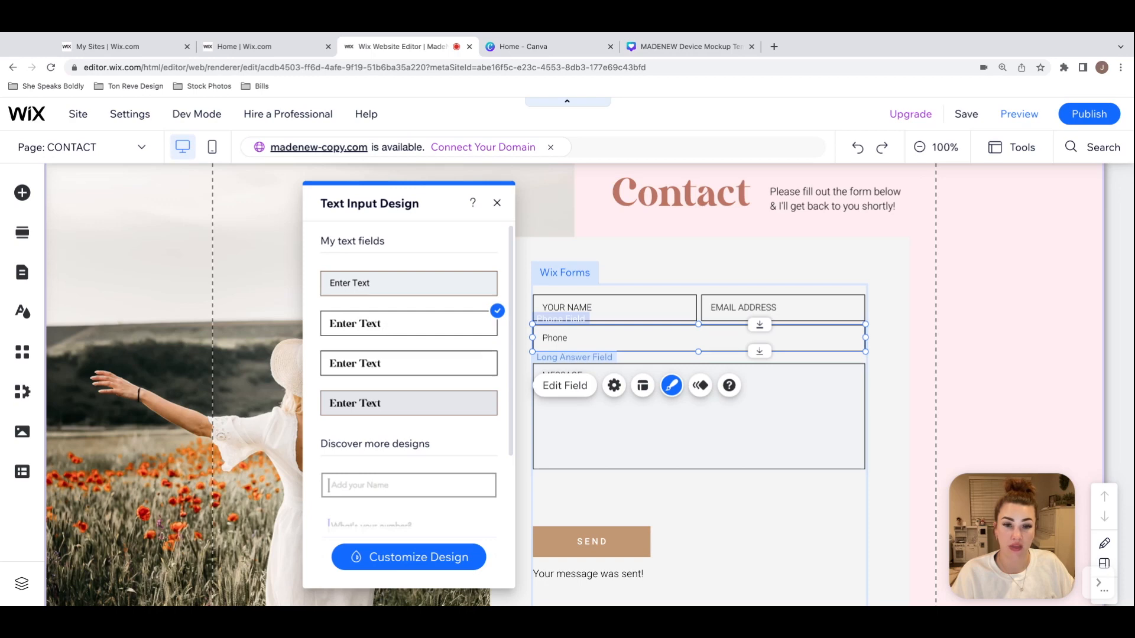
# Step: Look through the Phone field's custom design options for the Regular, Hover, Focus and Error states
pyautogui.click(445, 566)
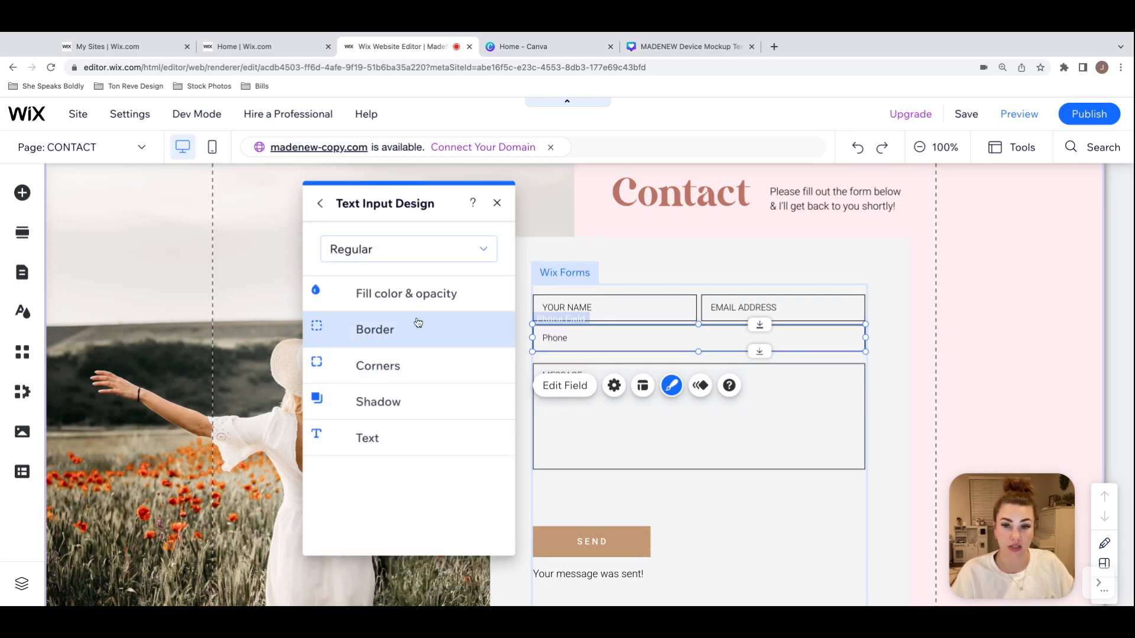
pyautogui.click(483, 260)
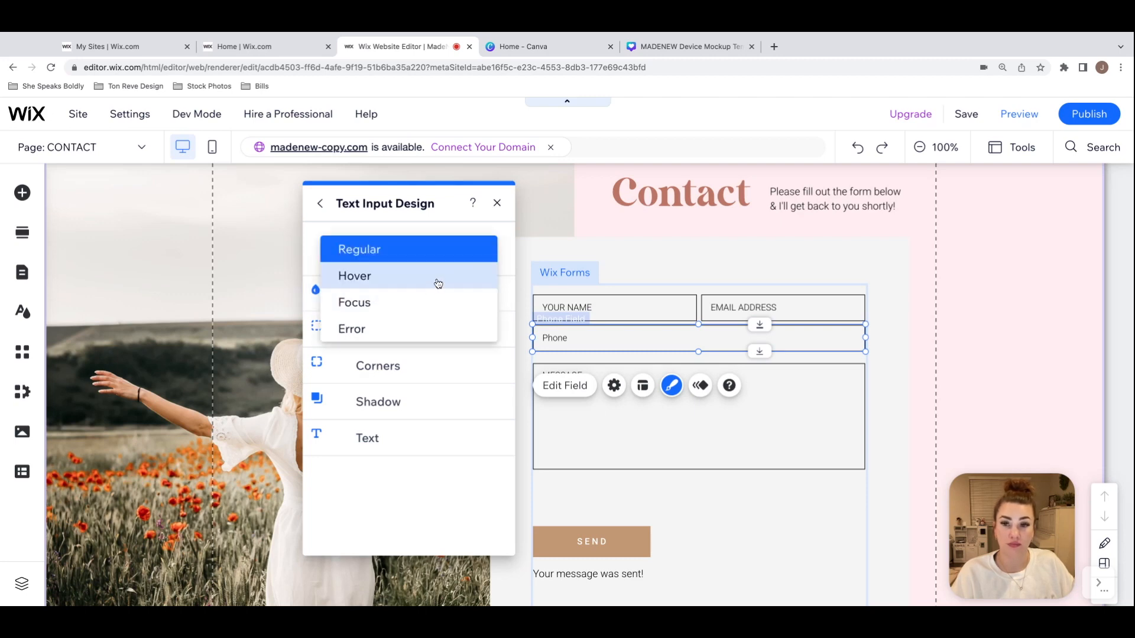
pyautogui.click(476, 248)
pyautogui.click(463, 255)
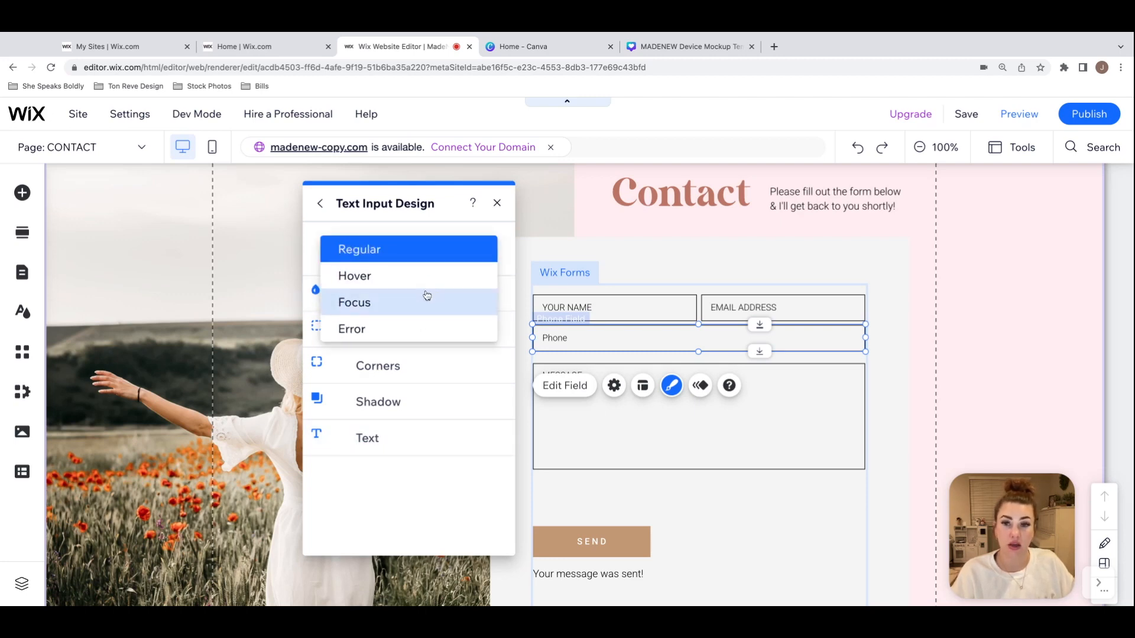
pyautogui.click(430, 276)
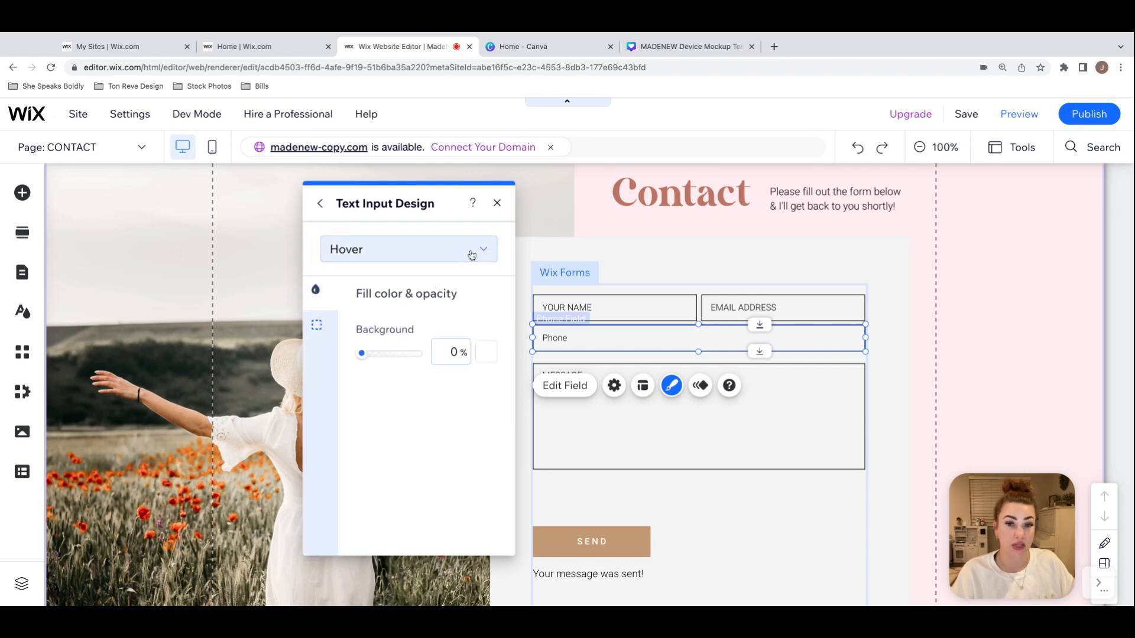
pyautogui.click(471, 255)
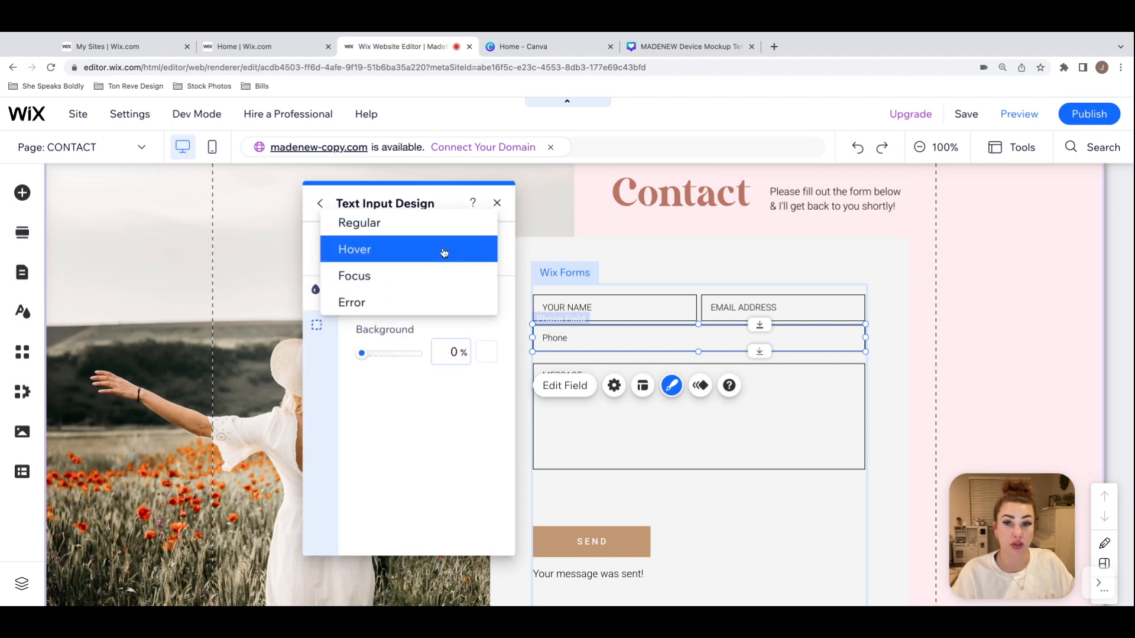
pyautogui.click(417, 277)
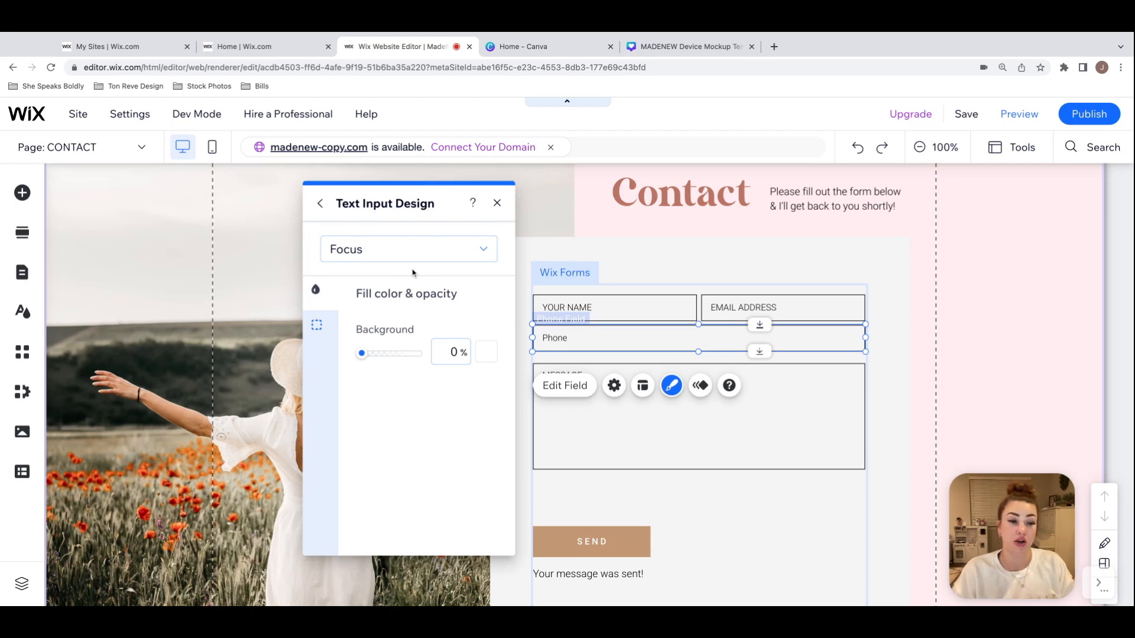
pyautogui.click(433, 255)
pyautogui.click(412, 278)
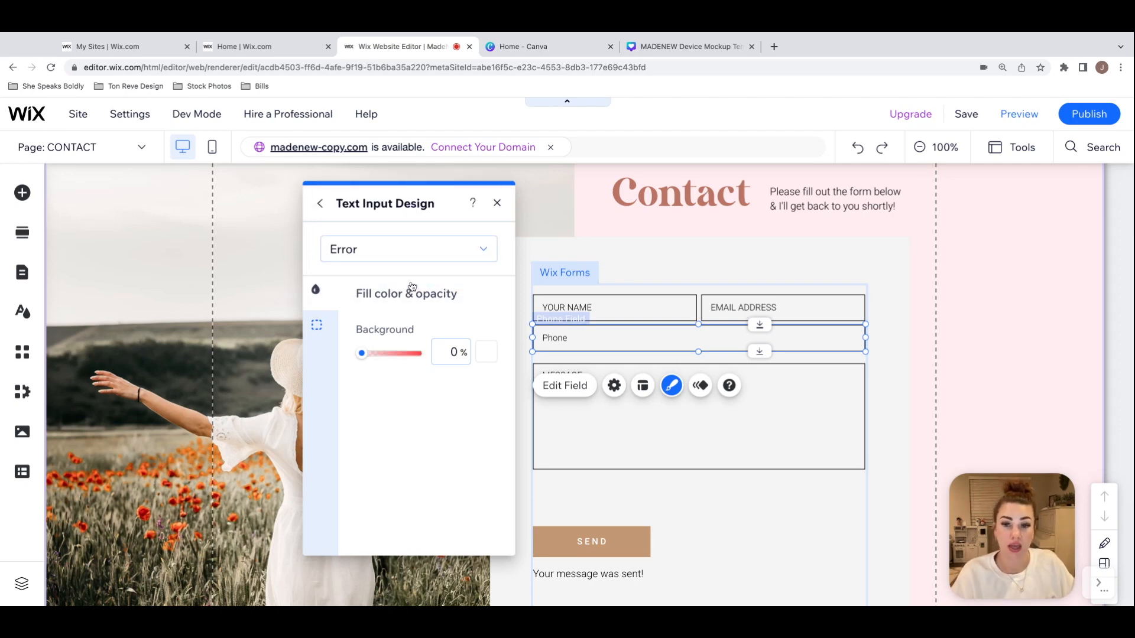
pyautogui.click(497, 204)
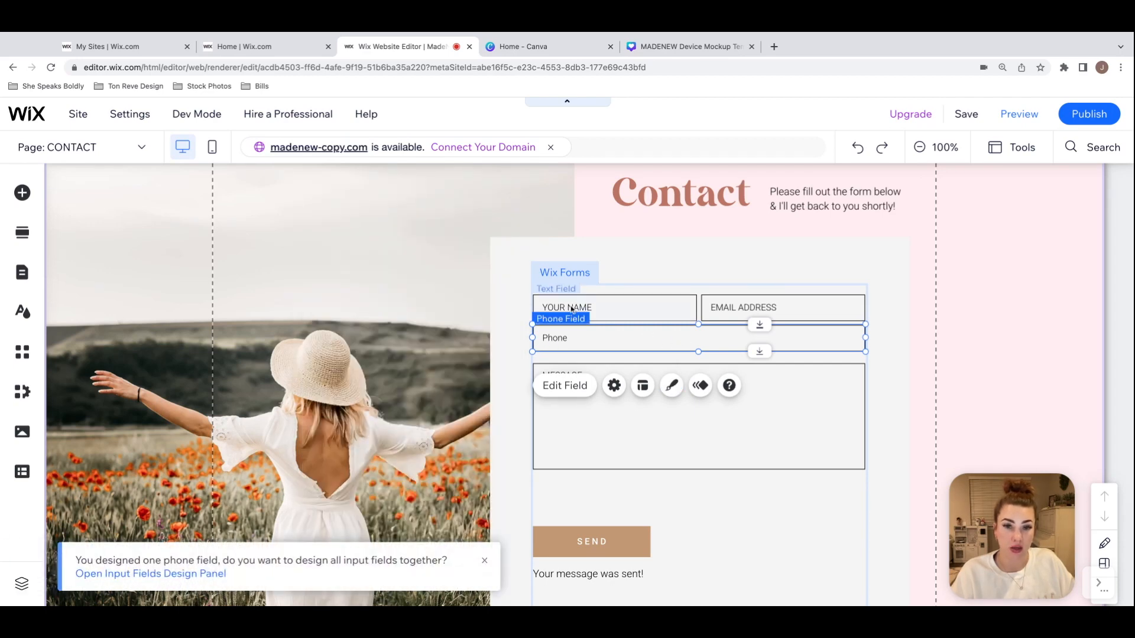
# Step: Change the Phone field's placeholder text to PHONE NUMBER
pyautogui.click(760, 400)
pyautogui.click(759, 333)
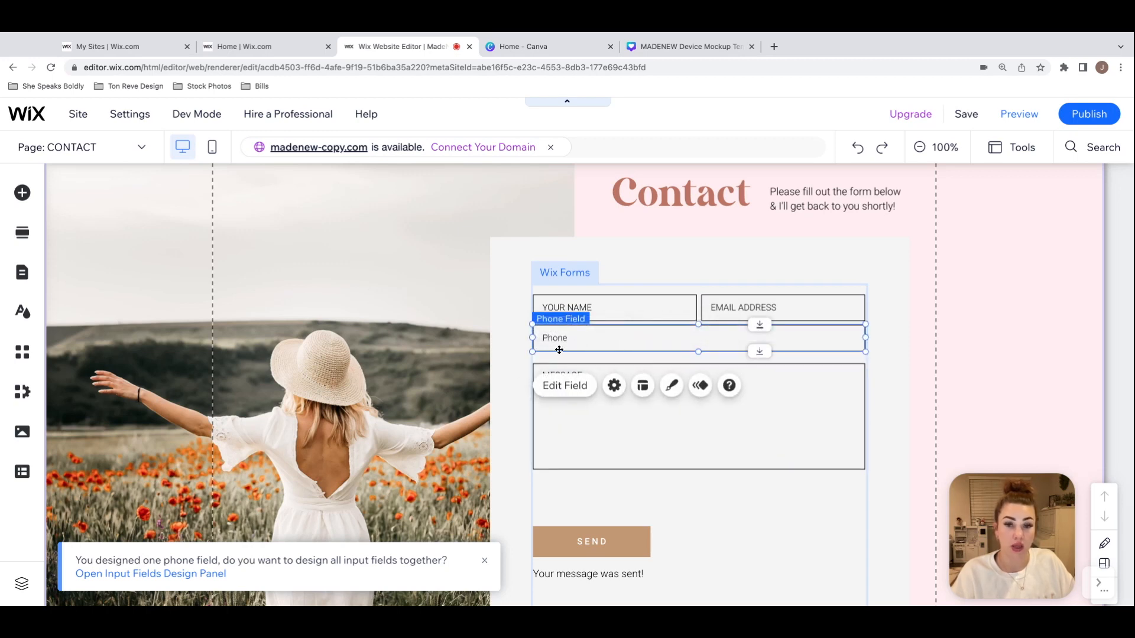
pyautogui.click(564, 385)
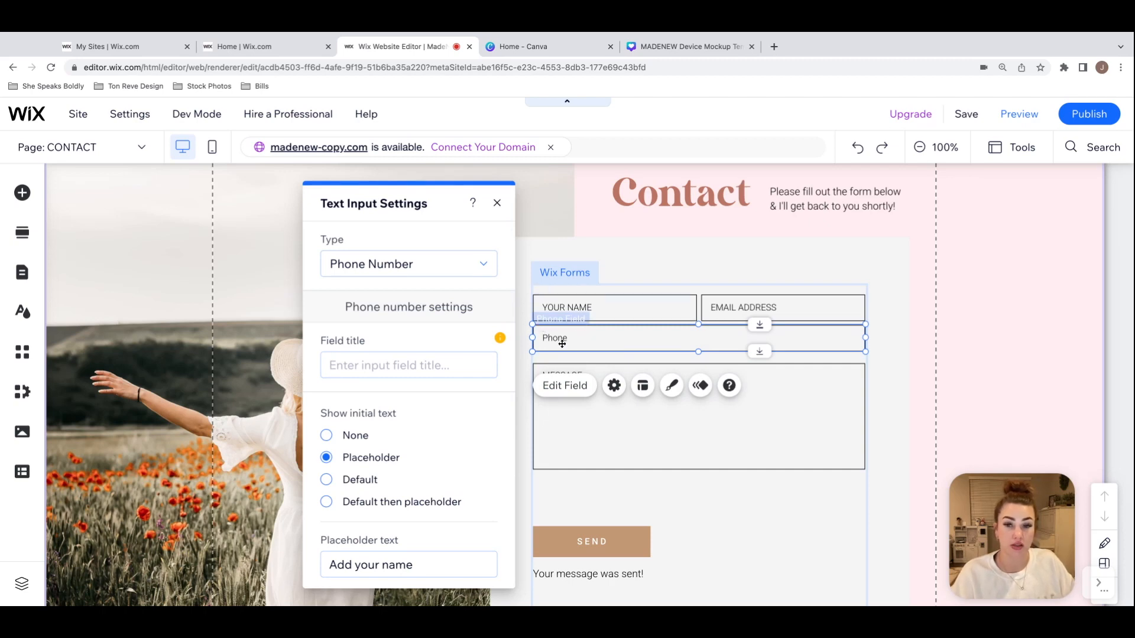
pyautogui.scroll(-1, 428, 471)
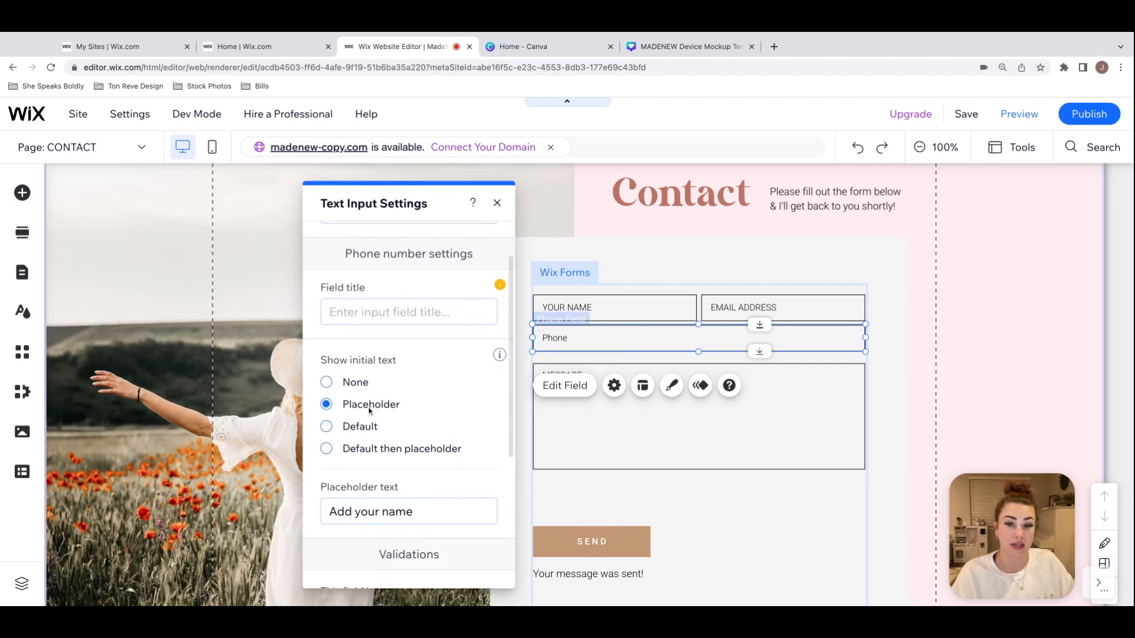
pyautogui.scroll(-4, 431, 408)
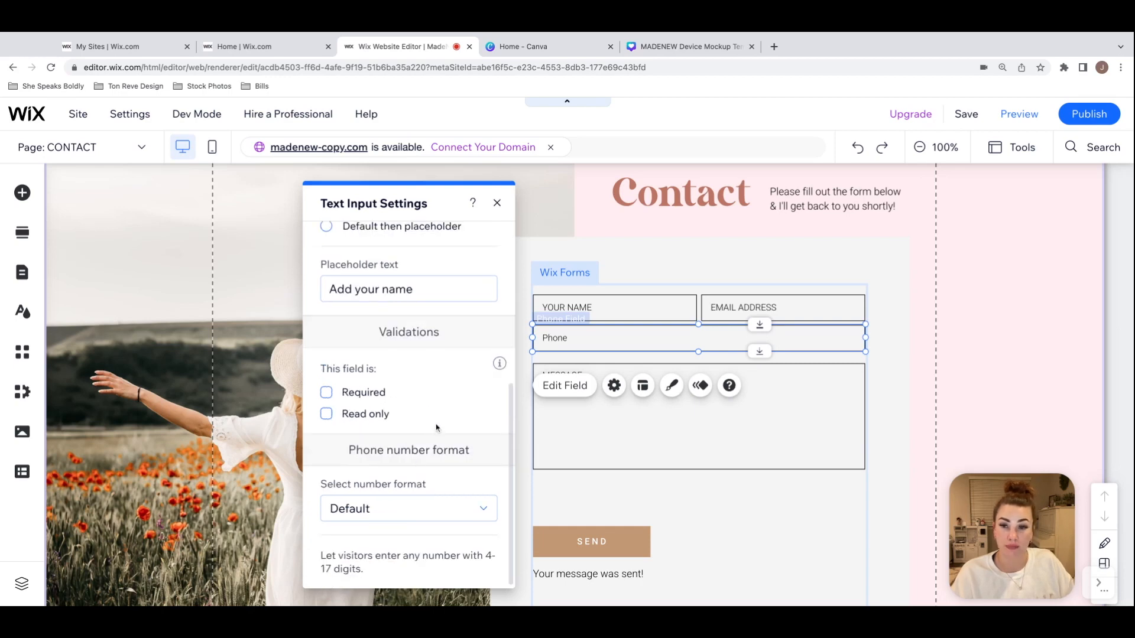
pyautogui.scroll(2, 437, 428)
pyautogui.scroll(3, 437, 428)
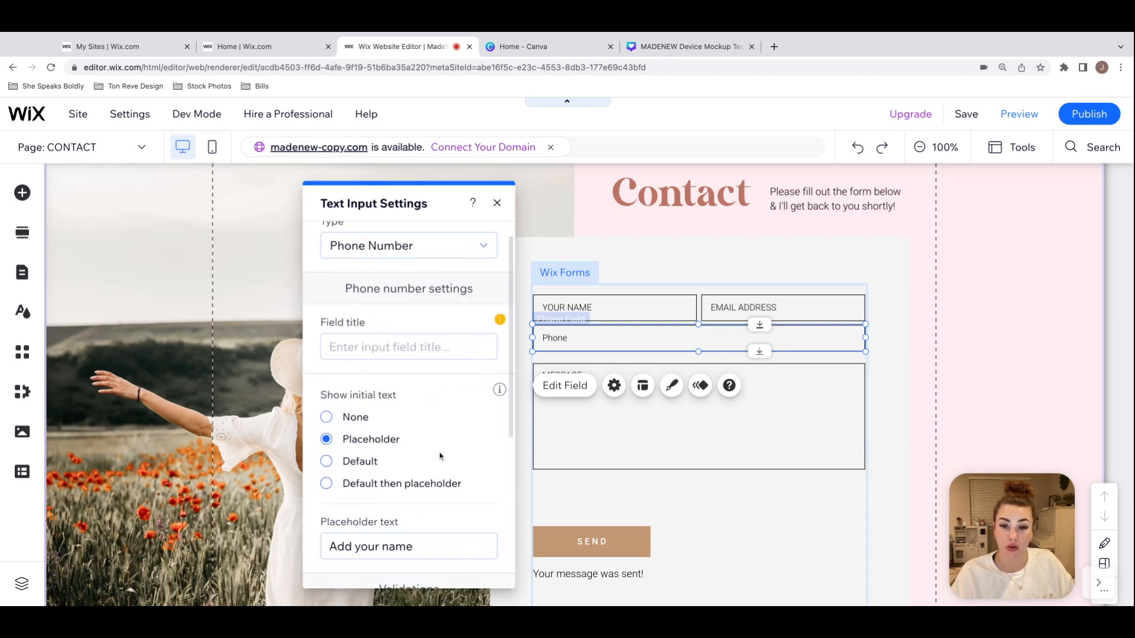
pyautogui.scroll(-1, 441, 473)
pyautogui.click(435, 534)
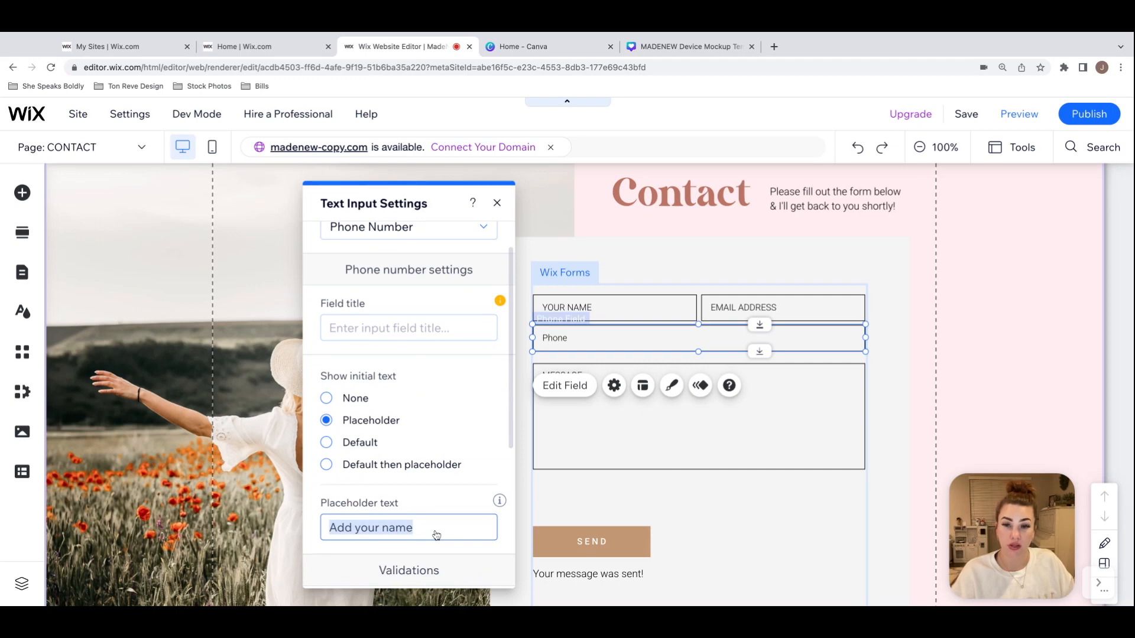
pyautogui.write('PHONE')
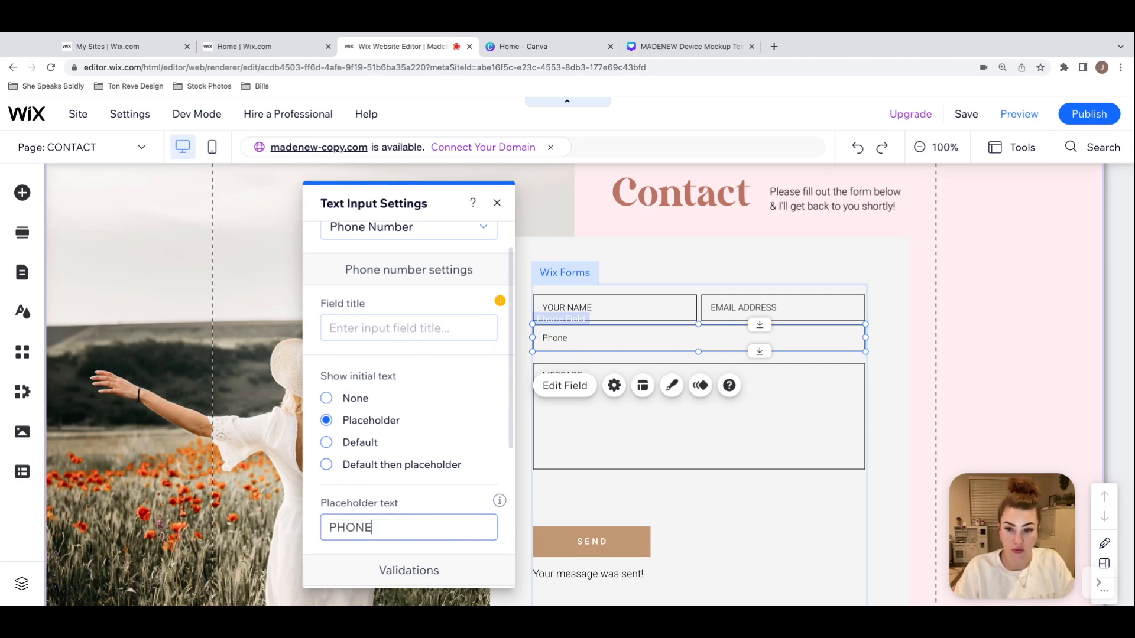
pyautogui.write(' NUMBER')
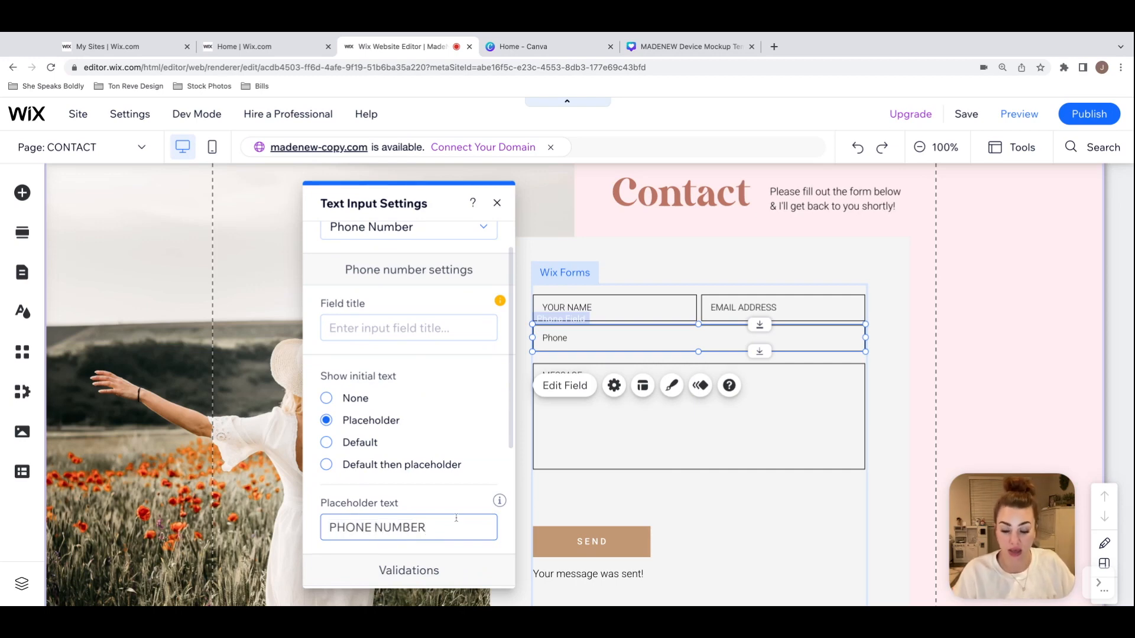
pyautogui.click(497, 204)
pyautogui.click(917, 317)
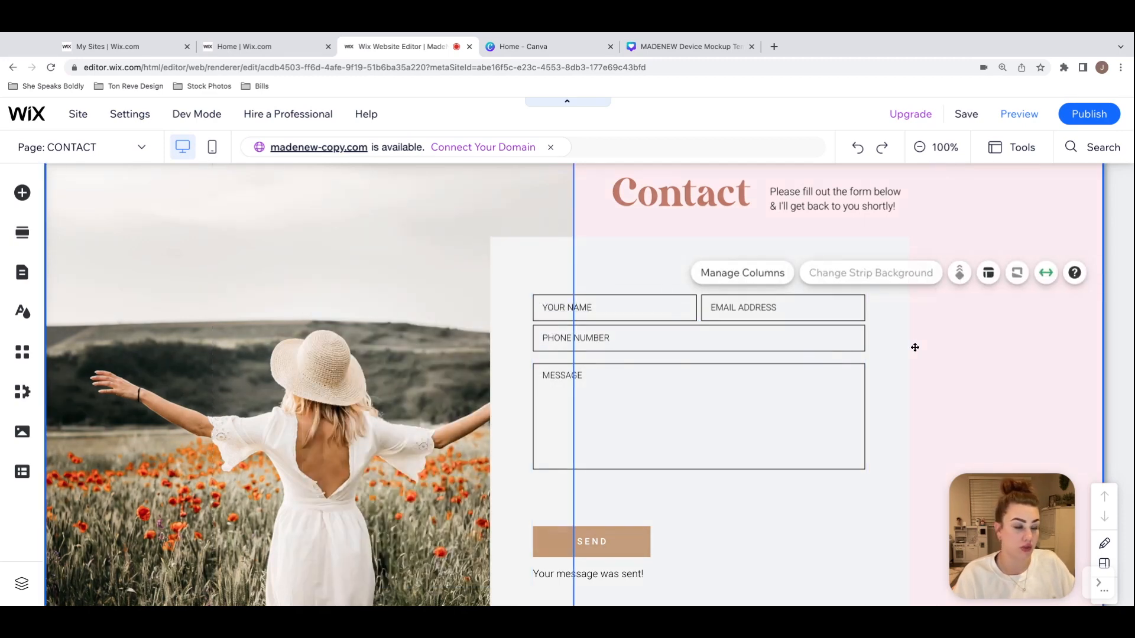
# Step: Nudge the Phone field down and the Message field slightly up to space the form rows evenly
pyautogui.click(835, 337)
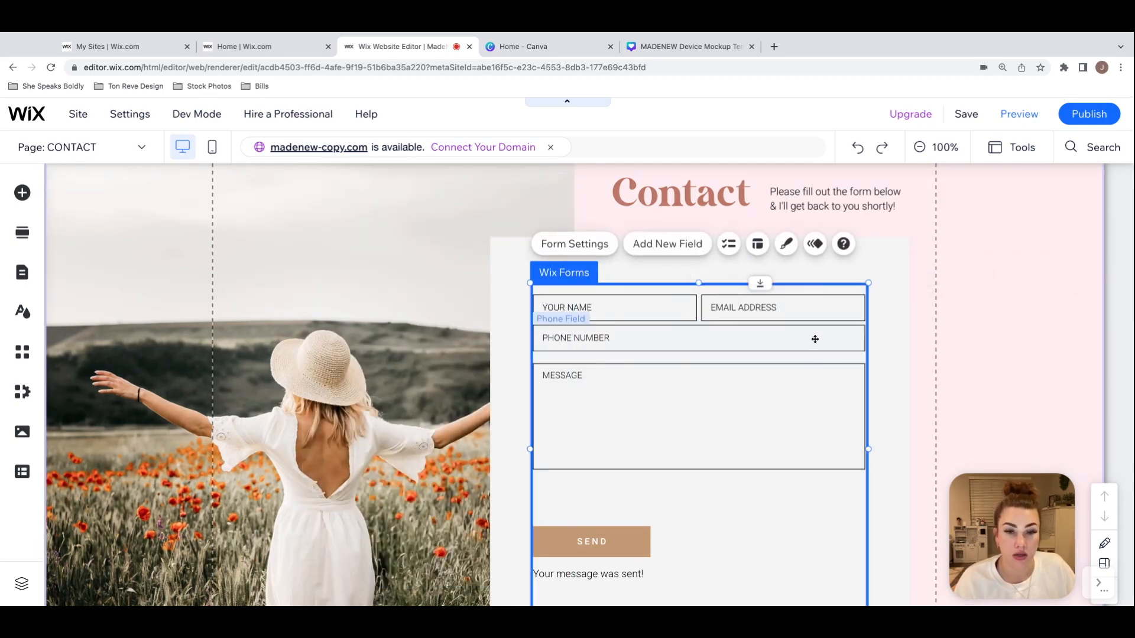
pyautogui.click(779, 339)
pyautogui.moveTo(779, 339); pyautogui.dragTo(768, 329)
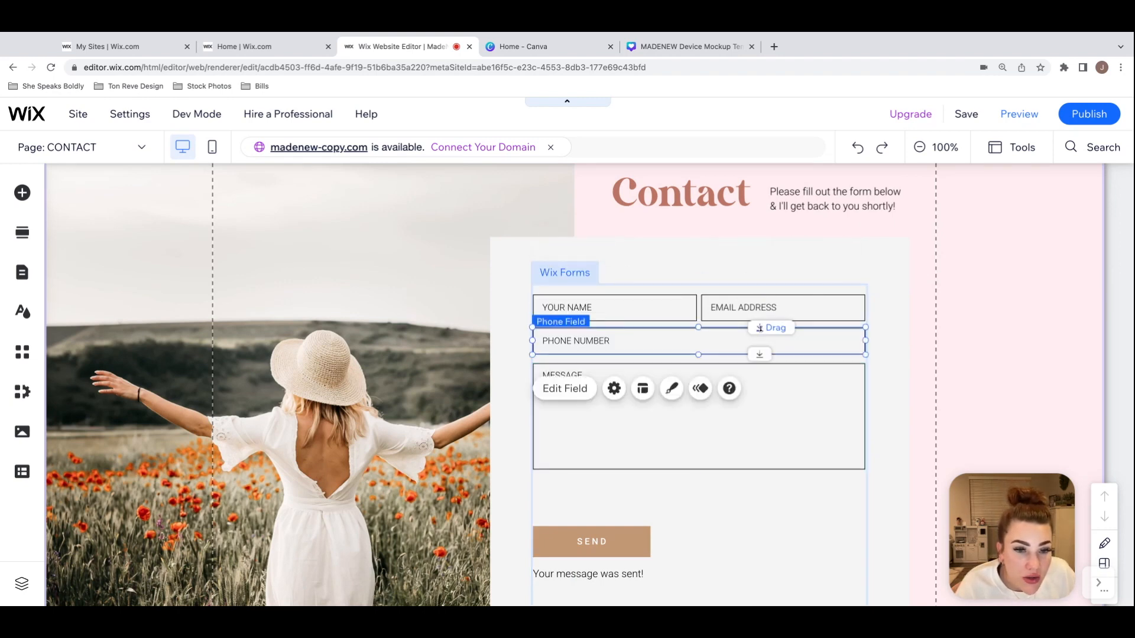
pyautogui.click(739, 365)
pyautogui.click(750, 365)
pyautogui.moveTo(750, 365); pyautogui.dragTo(754, 363)
pyautogui.click(898, 436)
# Step: Move the SEND button and the content below it up to just beneath the Message field
pyautogui.scroll(-2, 899, 436)
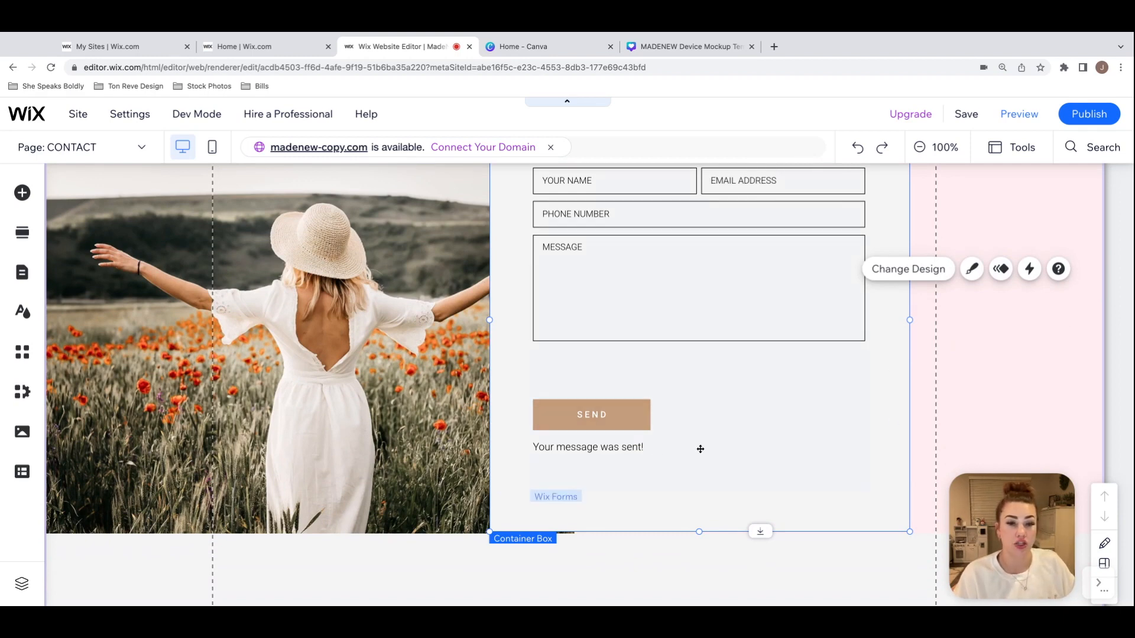
pyautogui.click(621, 415)
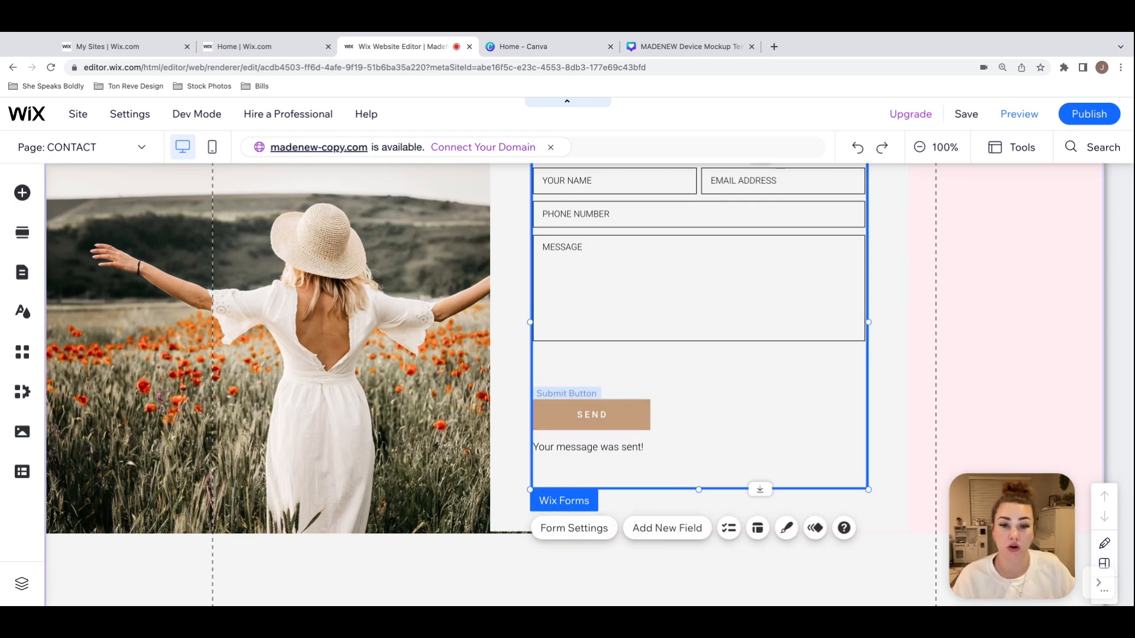
pyautogui.click(612, 415)
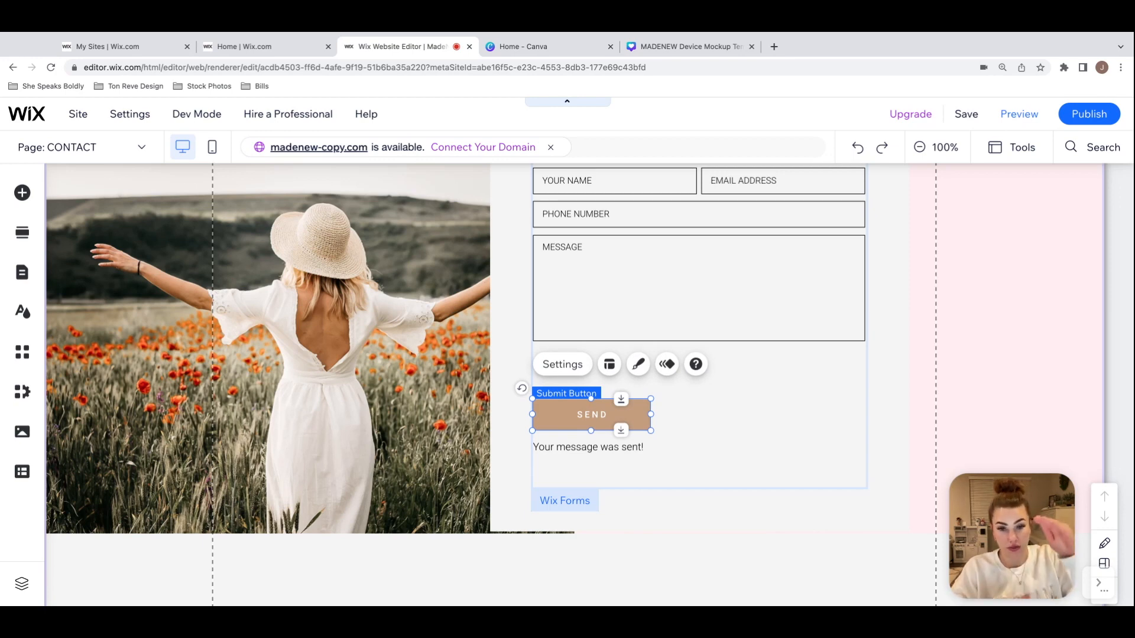
pyautogui.moveTo(621, 401); pyautogui.dragTo(621, 349)
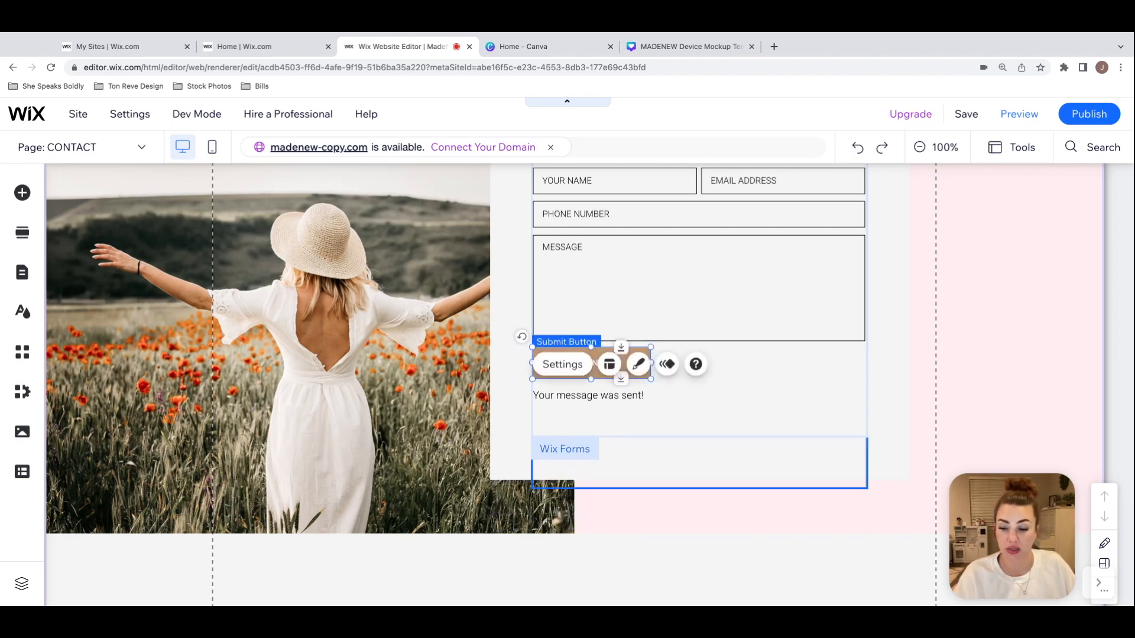
# Step: Shorten the container box behind the form by raising its bottom edge closer to the form content
pyautogui.click(910, 393)
pyautogui.scroll(3, 909, 393)
pyautogui.scroll(-2, 746, 544)
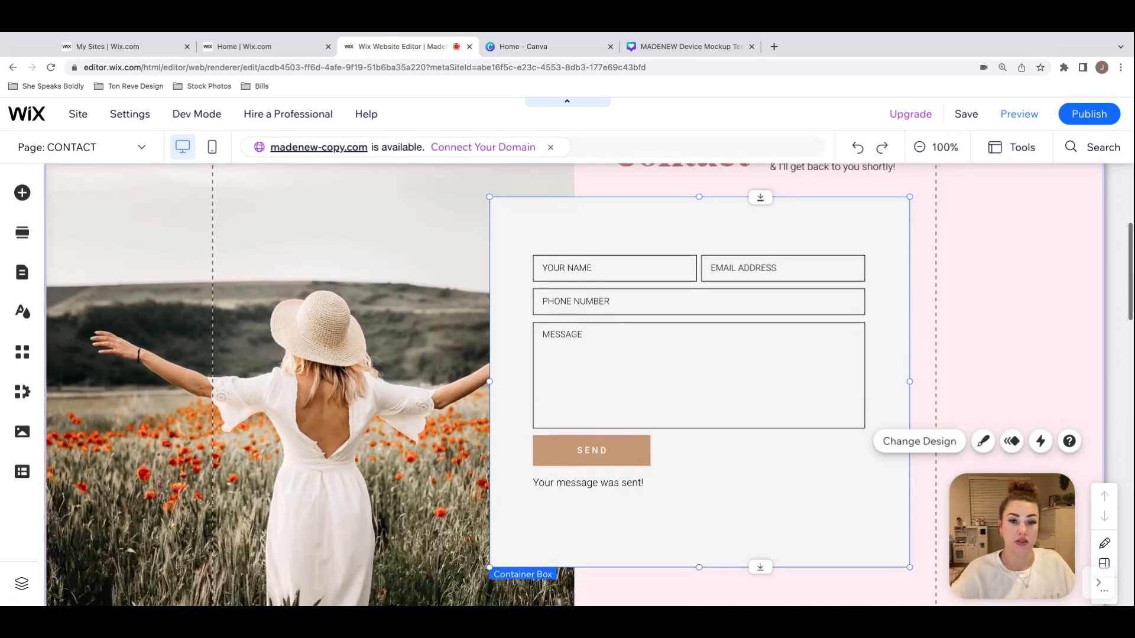
pyautogui.moveTo(699, 561); pyautogui.dragTo(701, 559)
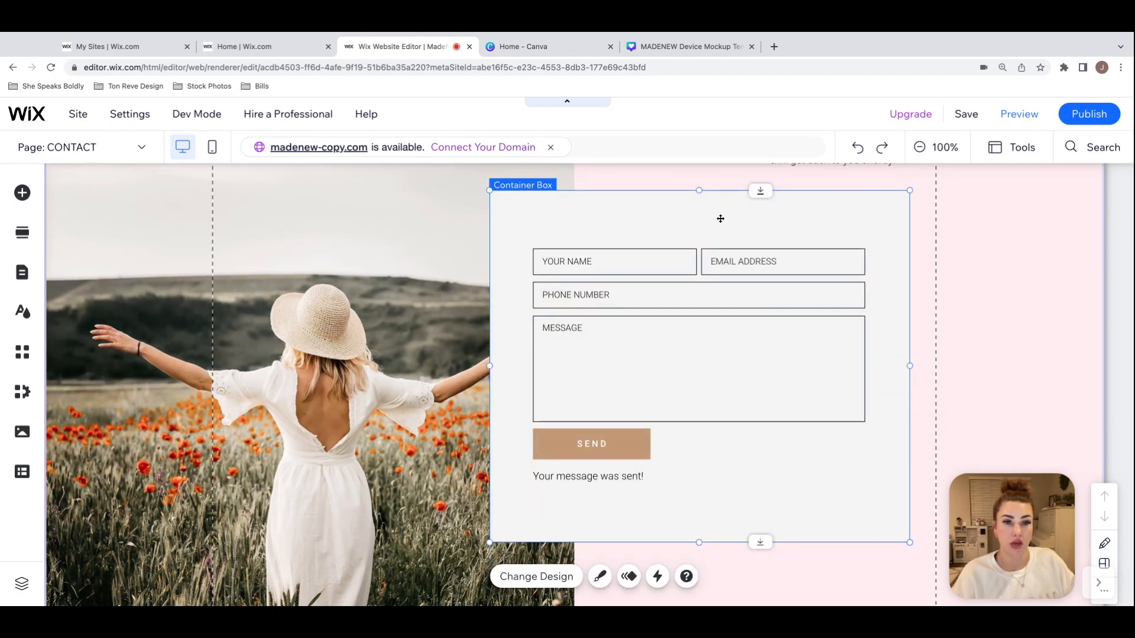
pyautogui.click(1001, 360)
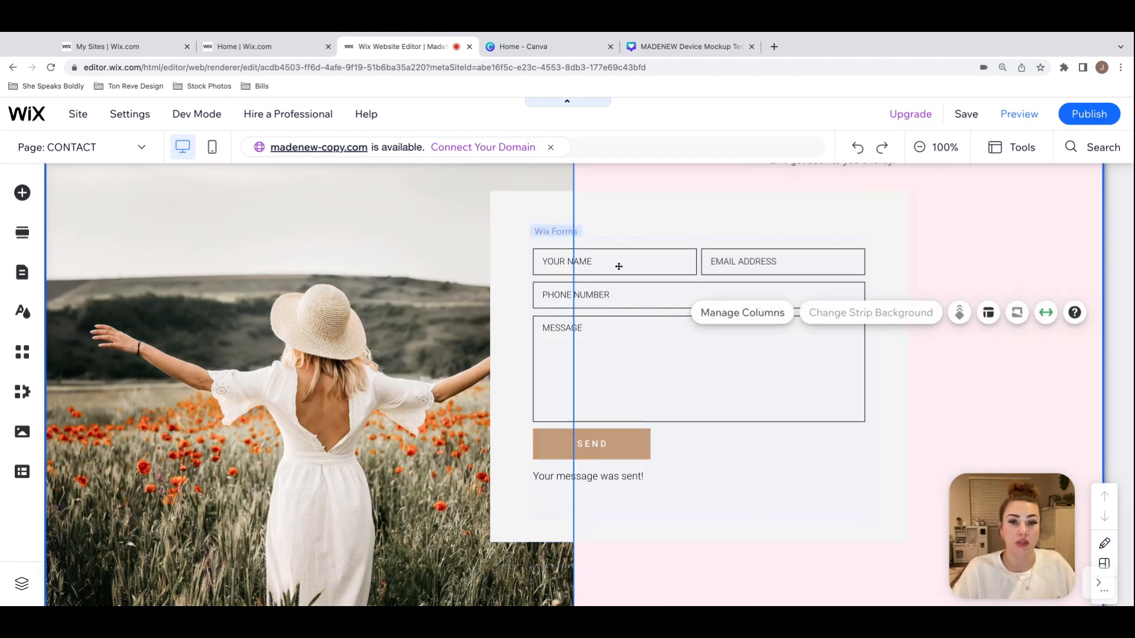
# Step: Open the contact form's email notification settings and examine the delivery methods and recipient options
pyautogui.click(646, 244)
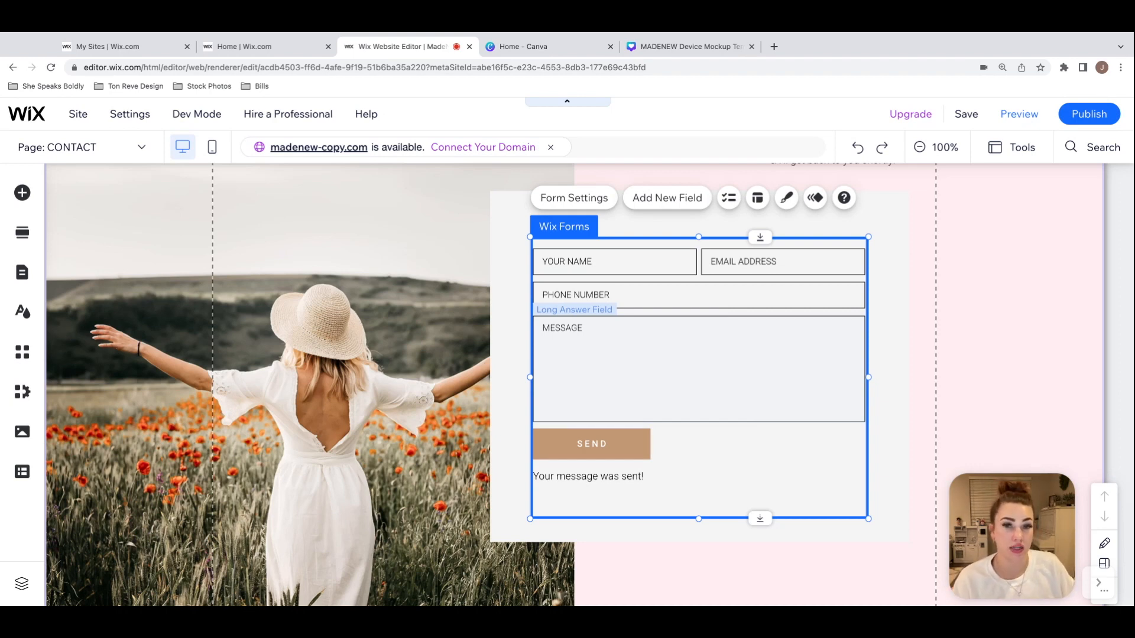
pyautogui.click(598, 202)
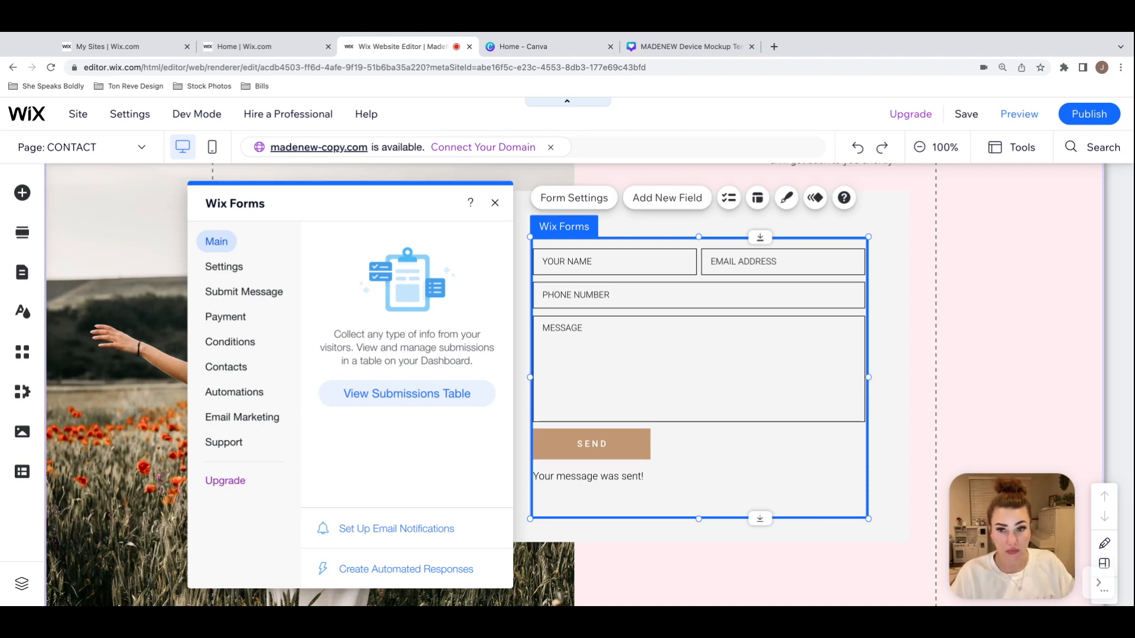
pyautogui.moveTo(350, 203); pyautogui.dragTo(323, 193)
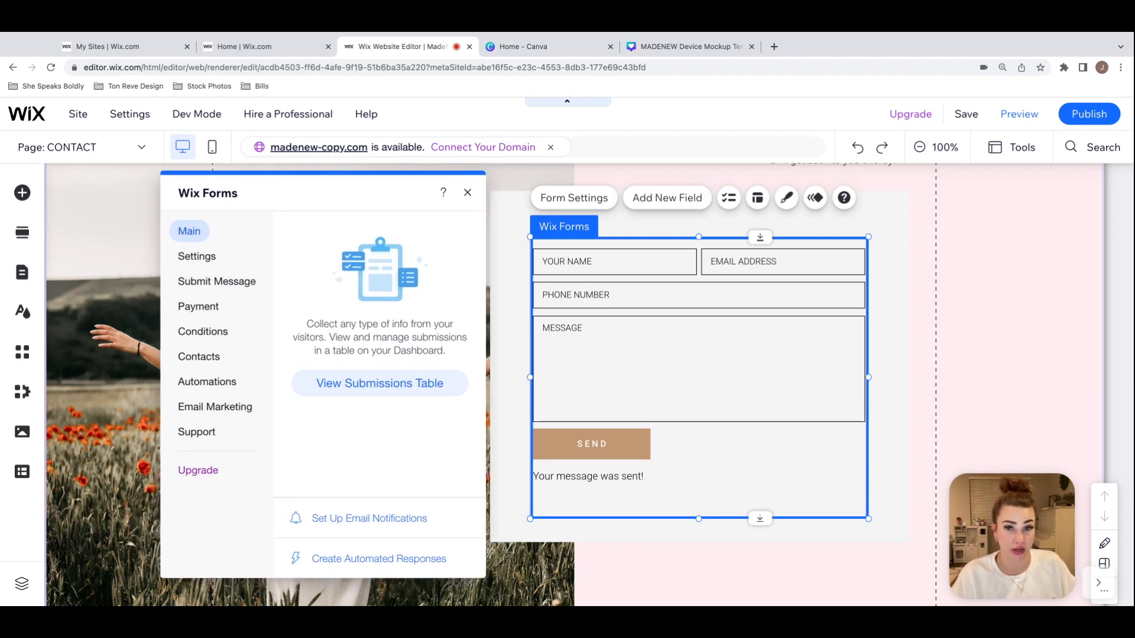
pyautogui.click(195, 259)
pyautogui.moveTo(325, 195); pyautogui.dragTo(328, 195)
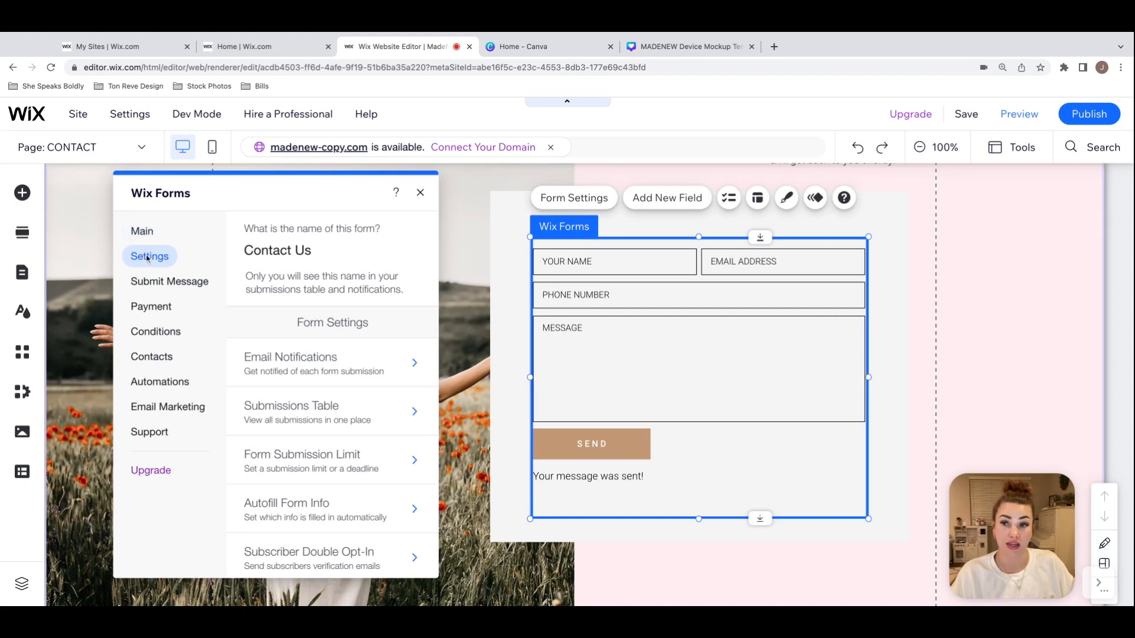
pyautogui.click(299, 370)
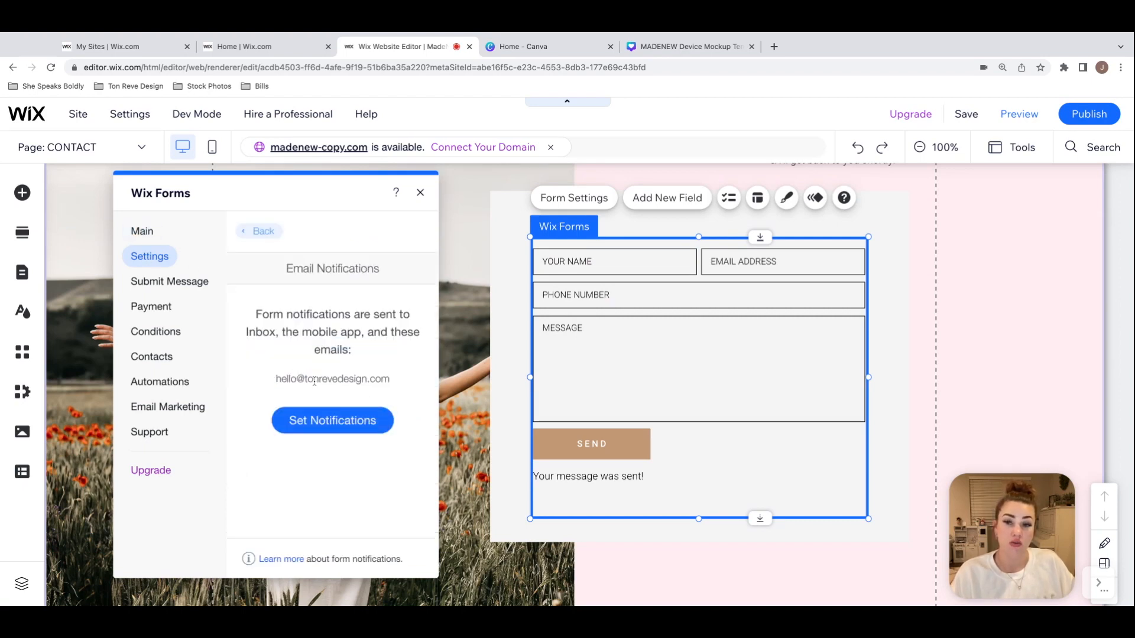
pyautogui.click(349, 427)
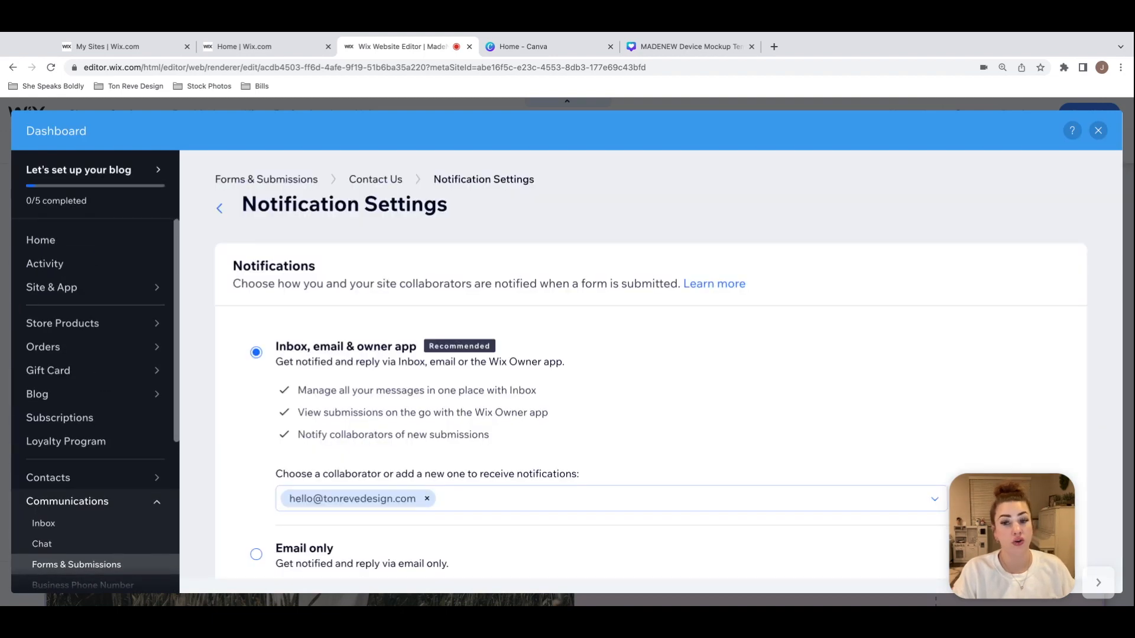
pyautogui.scroll(-2, 538, 418)
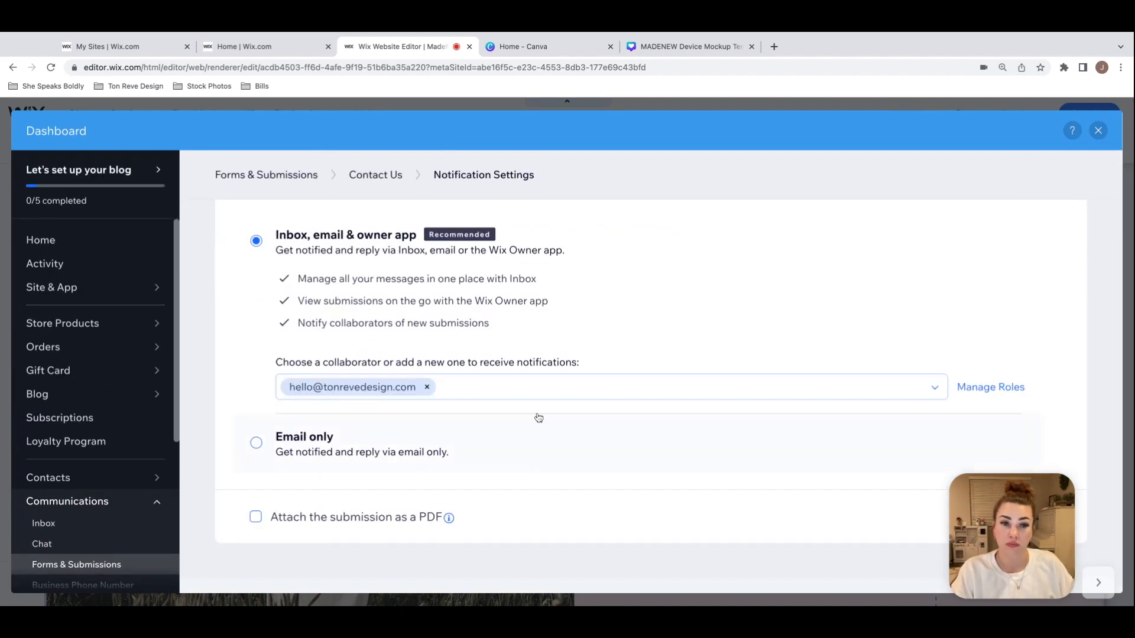
# Step: Close the notification settings and the contact form's settings to return to the CONTACT page
pyautogui.click(1099, 132)
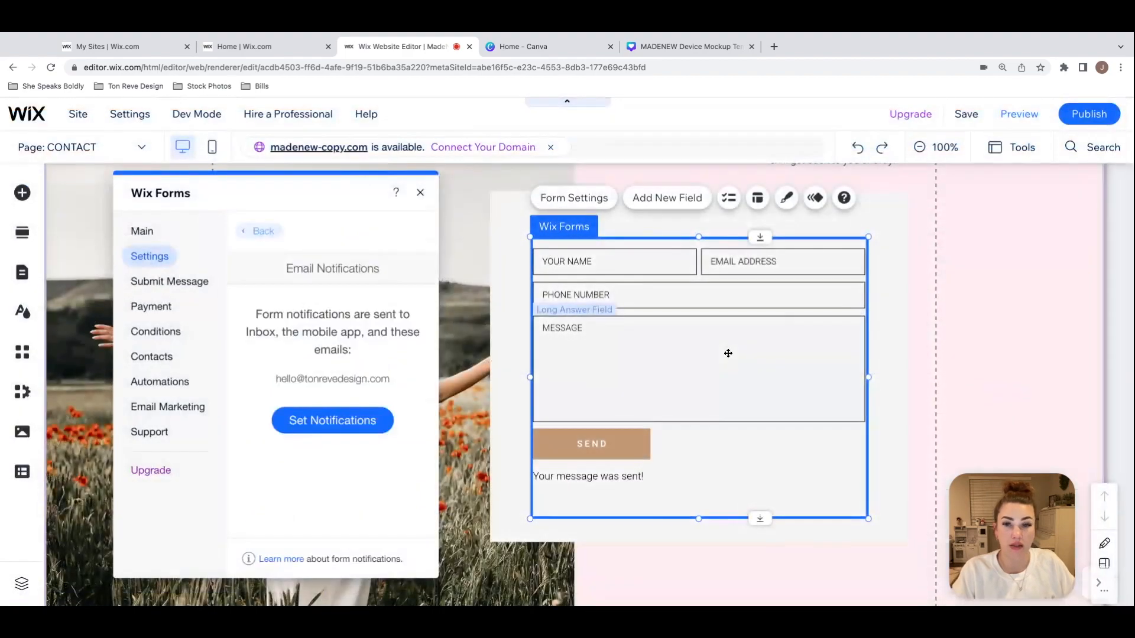
pyautogui.click(420, 193)
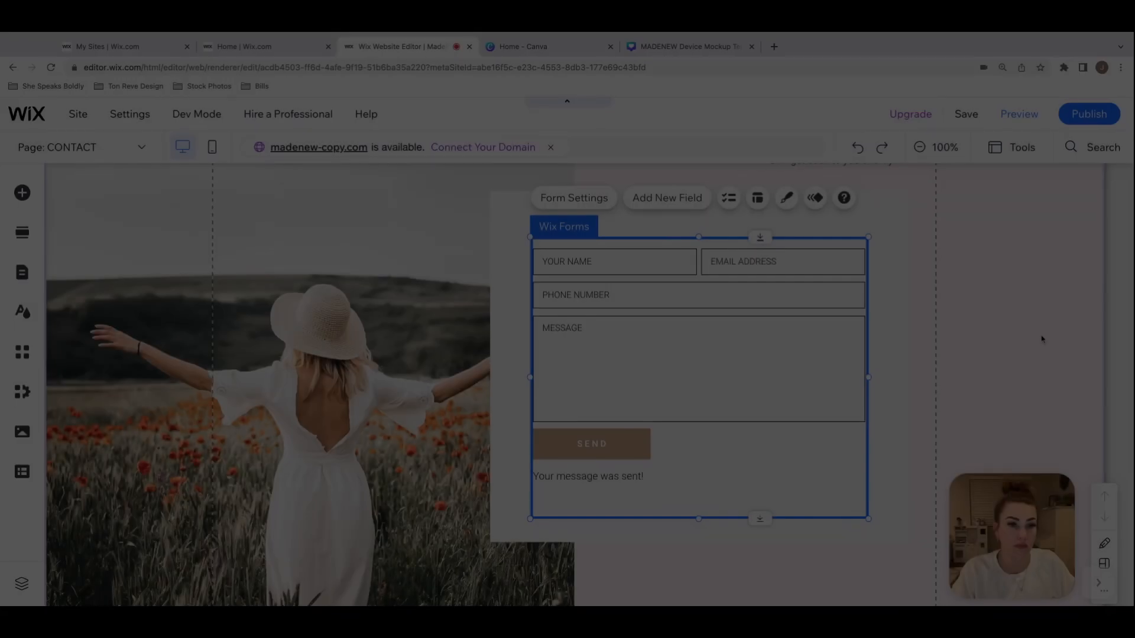
# Step: Examine the Frequently Asked Questions section of the CONTACT page, including its heading and grouped question-and-answer text
pyautogui.scroll(-7, 1040, 338)
pyautogui.scroll(-3, 1042, 338)
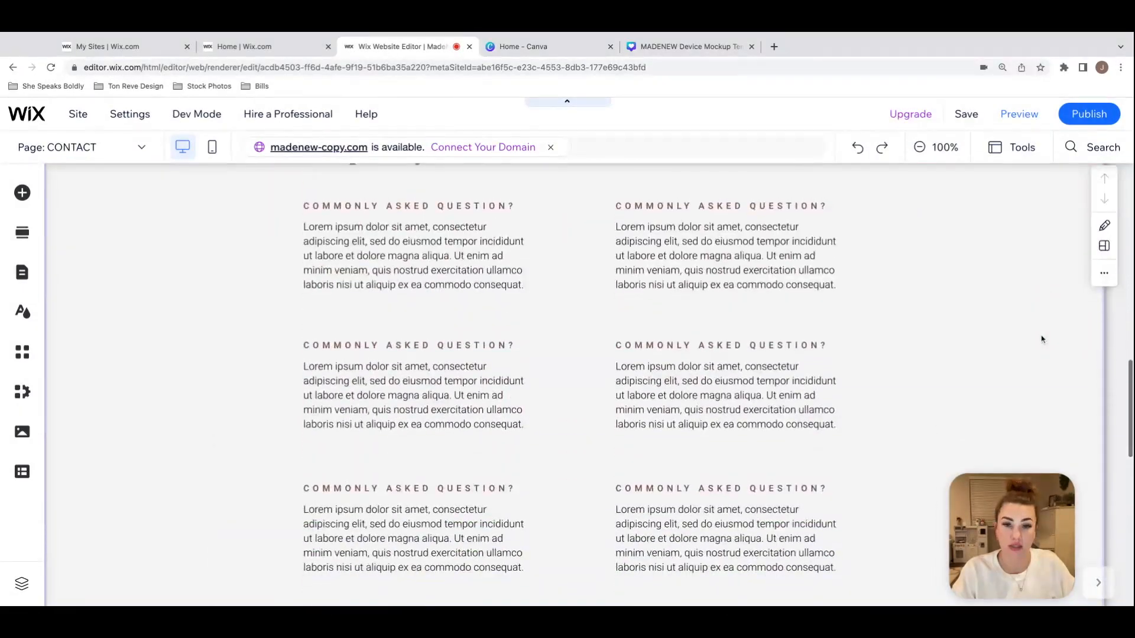
pyautogui.scroll(4, 1041, 339)
pyautogui.scroll(-2, 1042, 339)
pyautogui.scroll(-2, 567, 384)
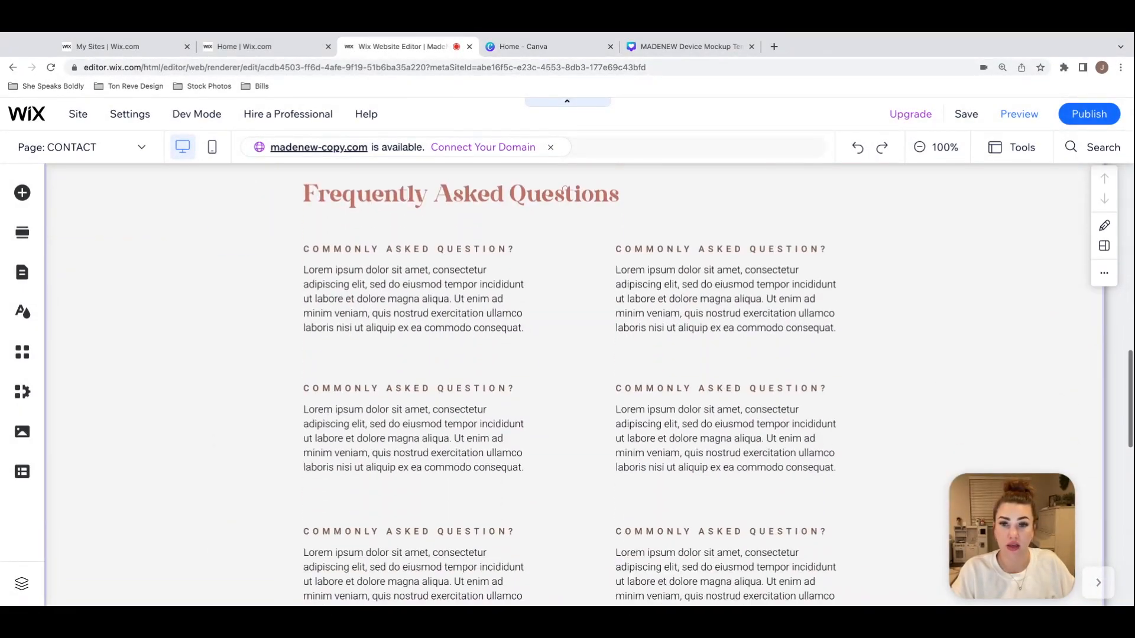
pyautogui.scroll(1, 567, 384)
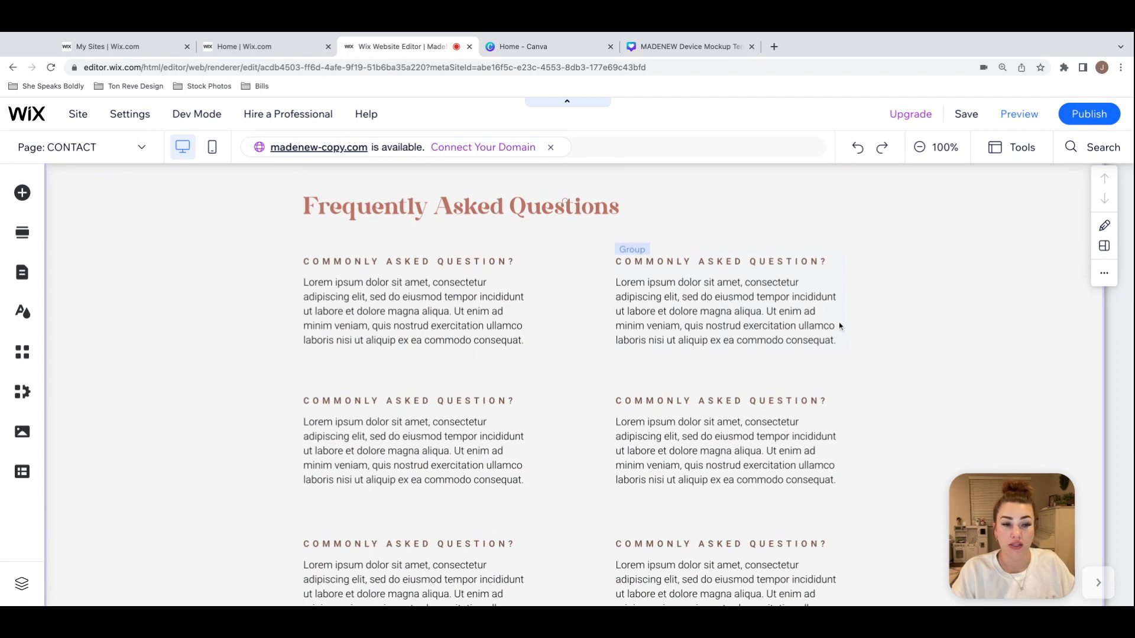
pyautogui.click(495, 293)
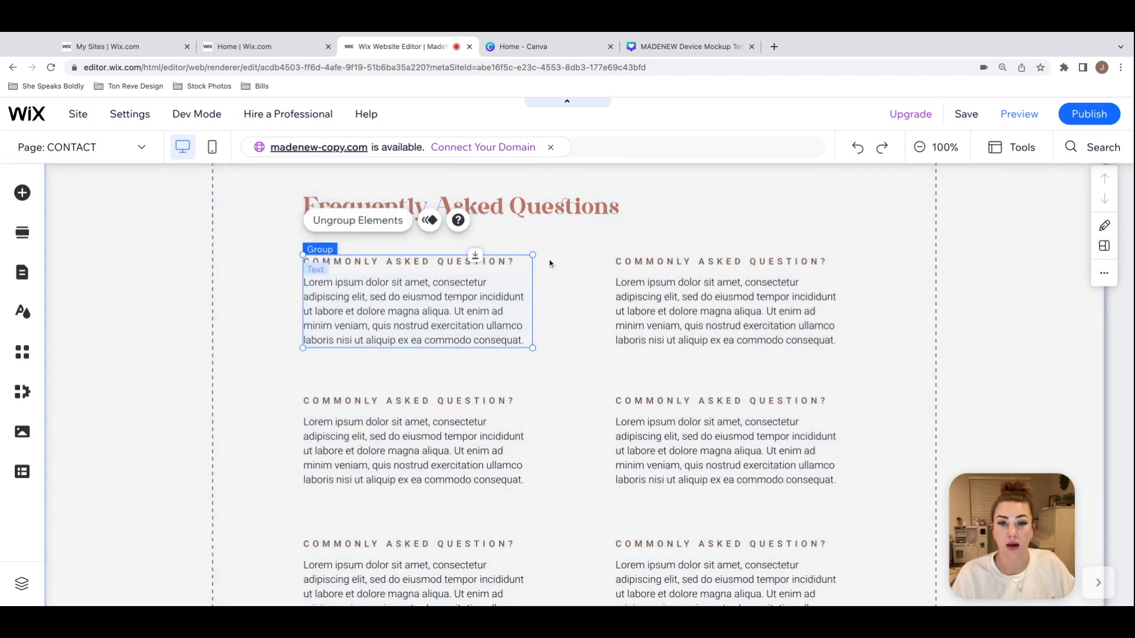
pyautogui.click(568, 240)
pyautogui.scroll(1, 588, 252)
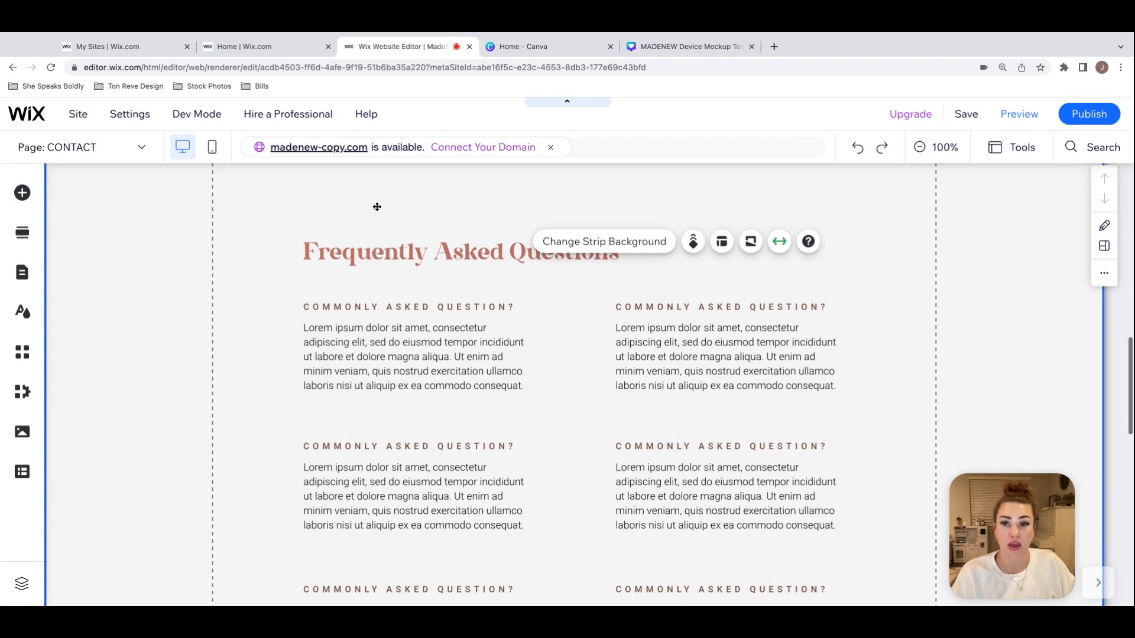
pyautogui.click(721, 259)
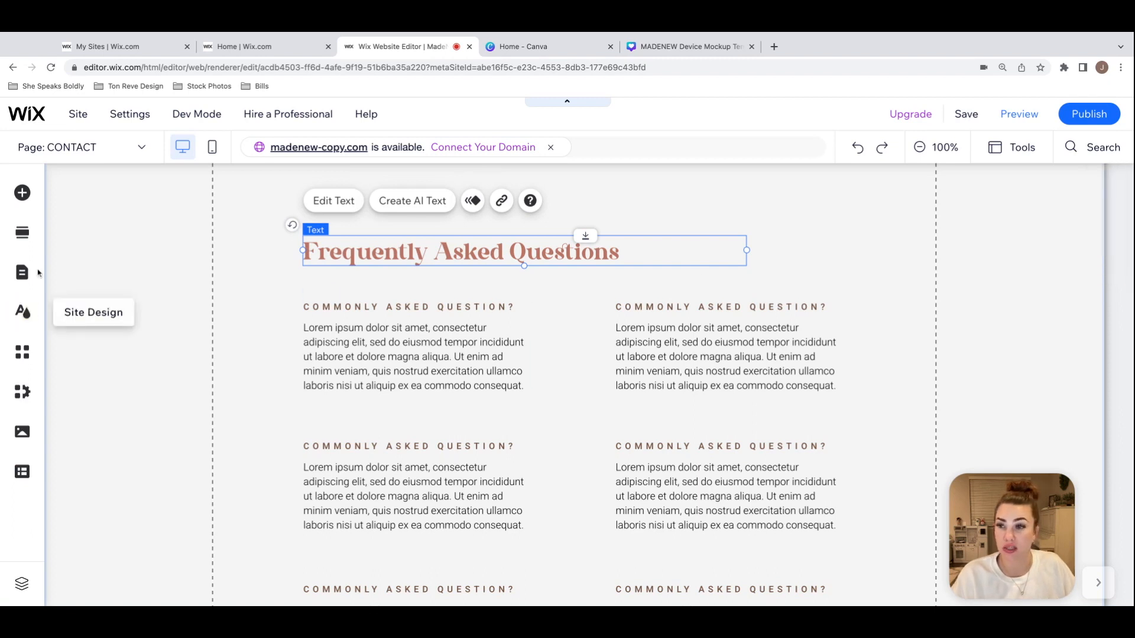
# Step: Search the editor for "FAQ" and add the Wix FAQ app to the CONTACT page
pyautogui.click(22, 193)
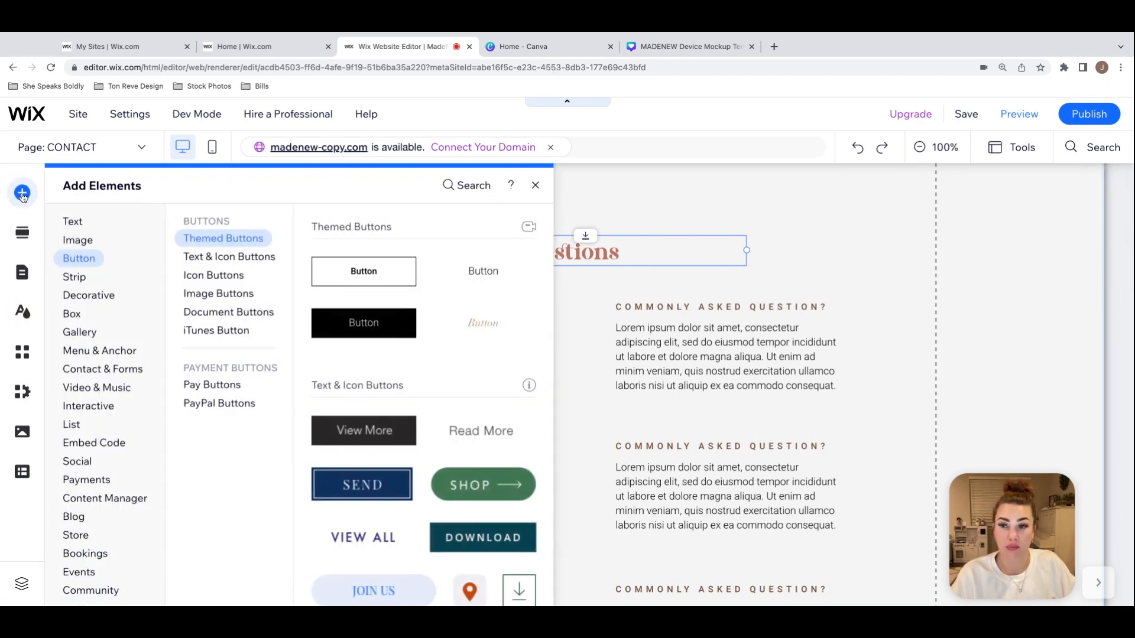
pyautogui.click(131, 367)
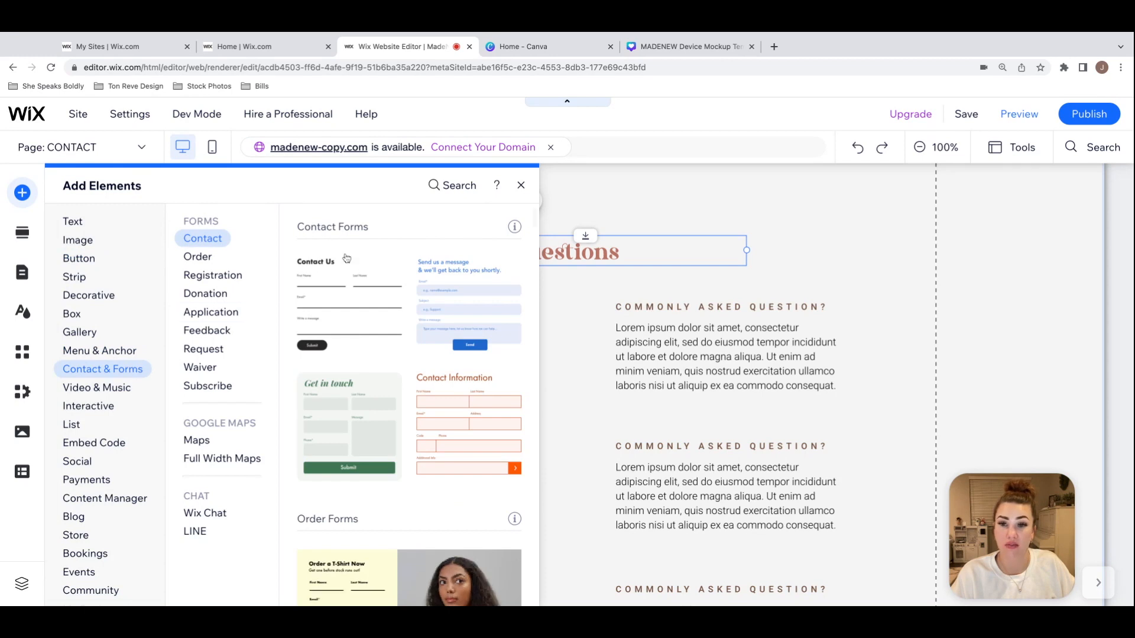
pyautogui.click(76, 223)
pyautogui.click(436, 185)
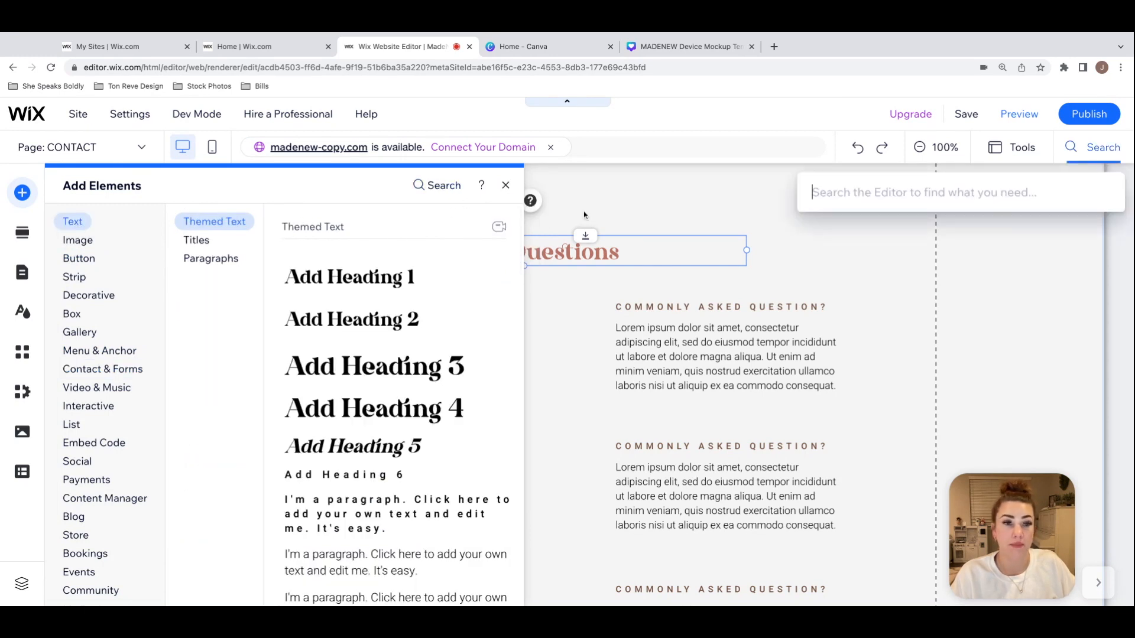
pyautogui.write('FAQ')
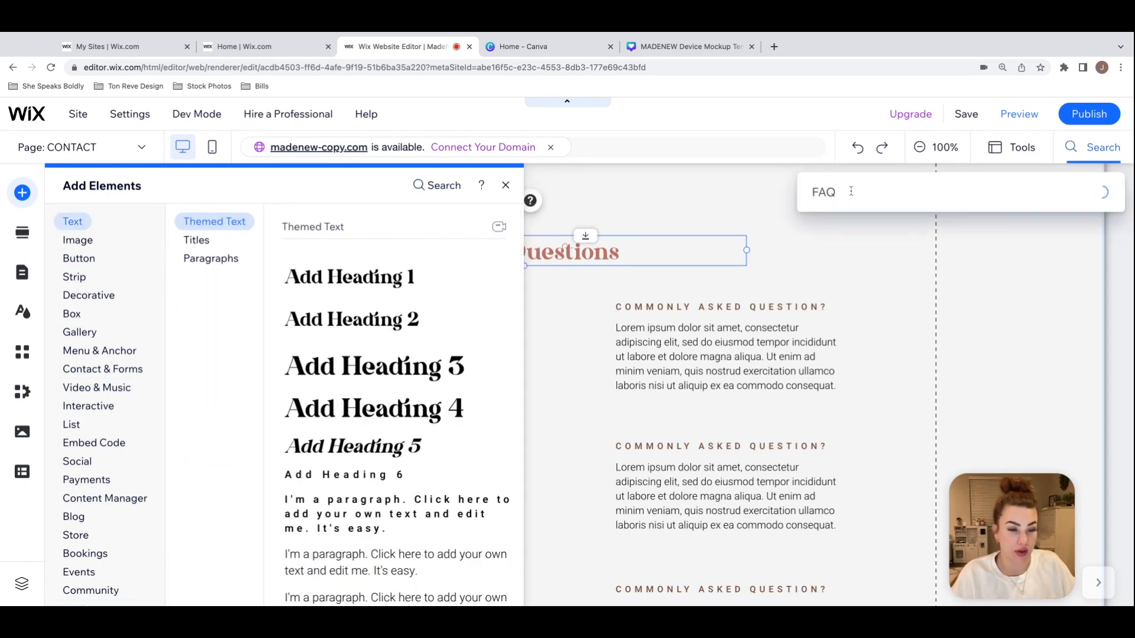
pyautogui.click(900, 270)
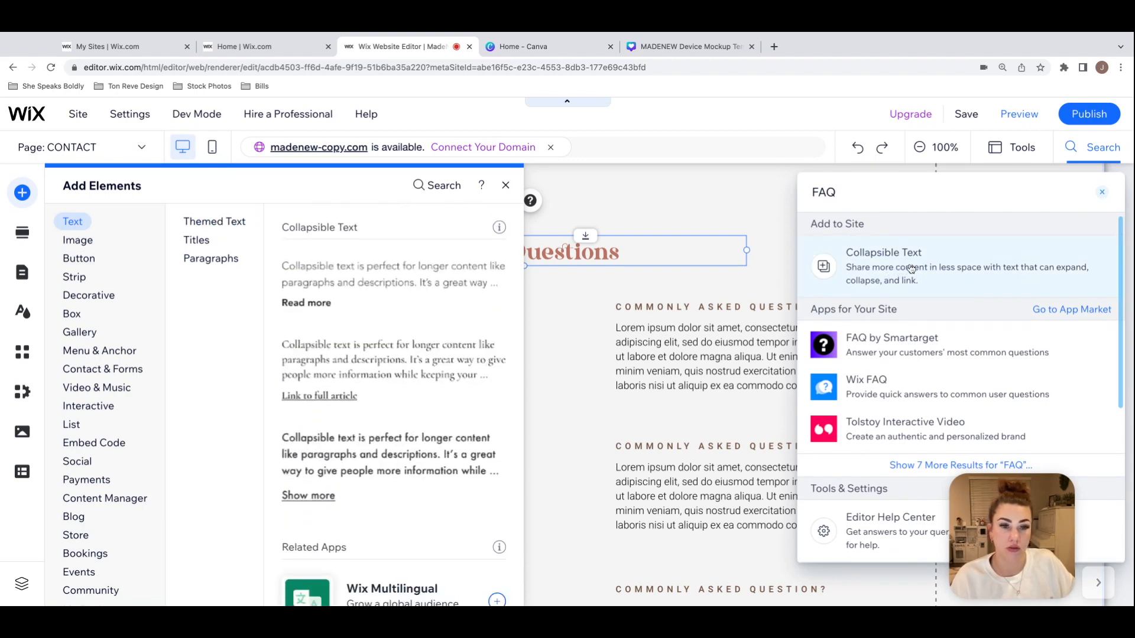
pyautogui.click(885, 393)
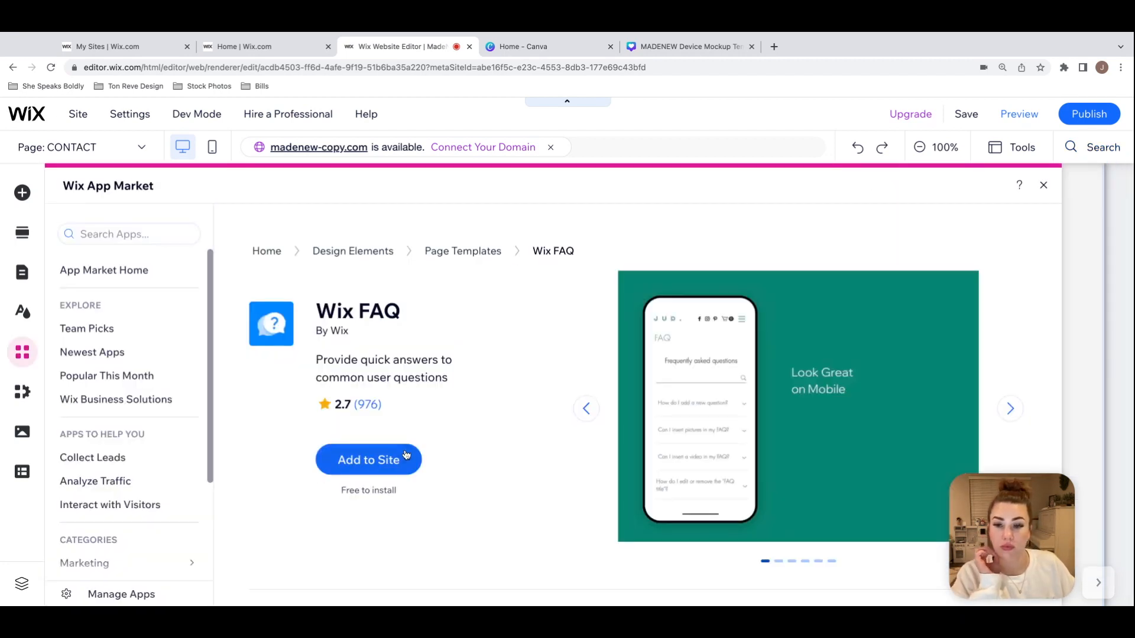
pyautogui.click(402, 453)
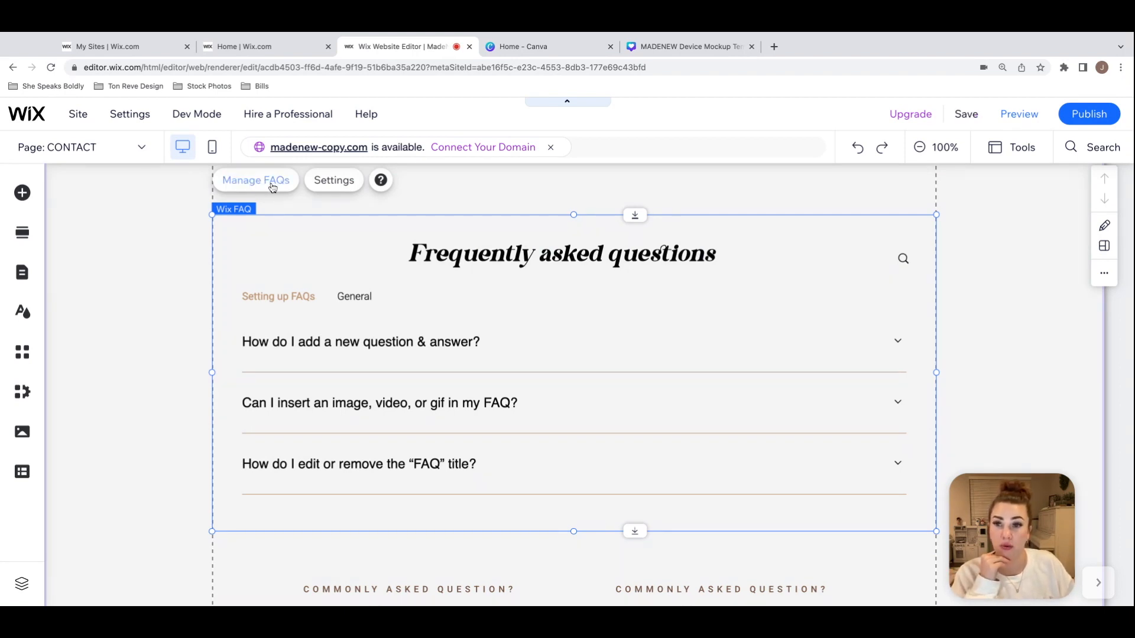
# Step: Hide the search bar in the Wix FAQ widget's display settings
pyautogui.click(334, 184)
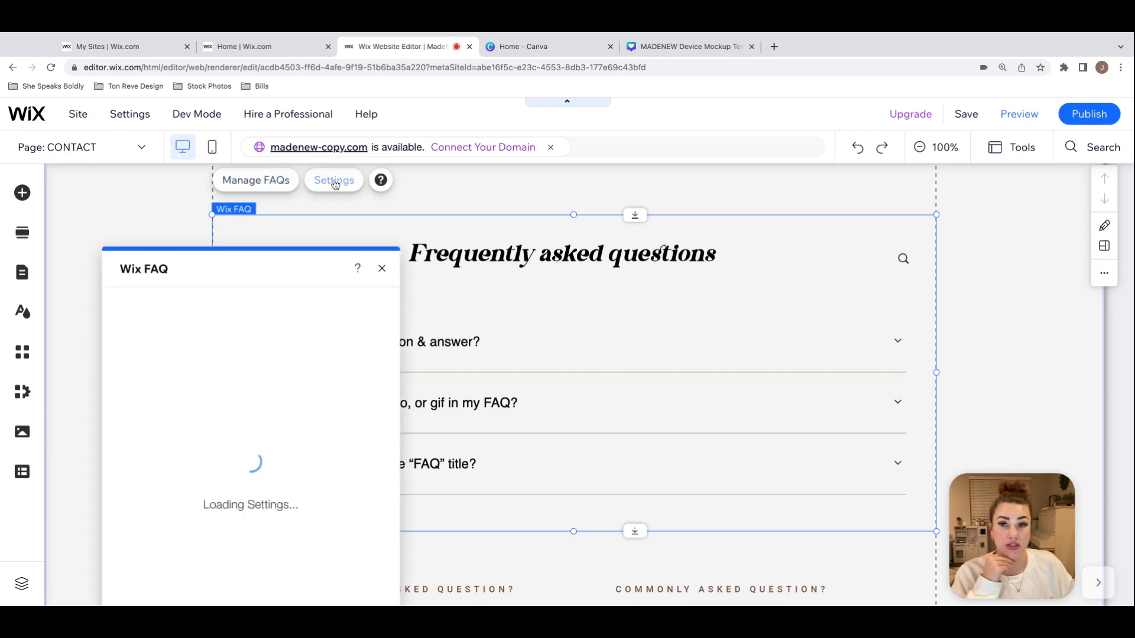
pyautogui.moveTo(222, 270); pyautogui.dragTo(169, 196)
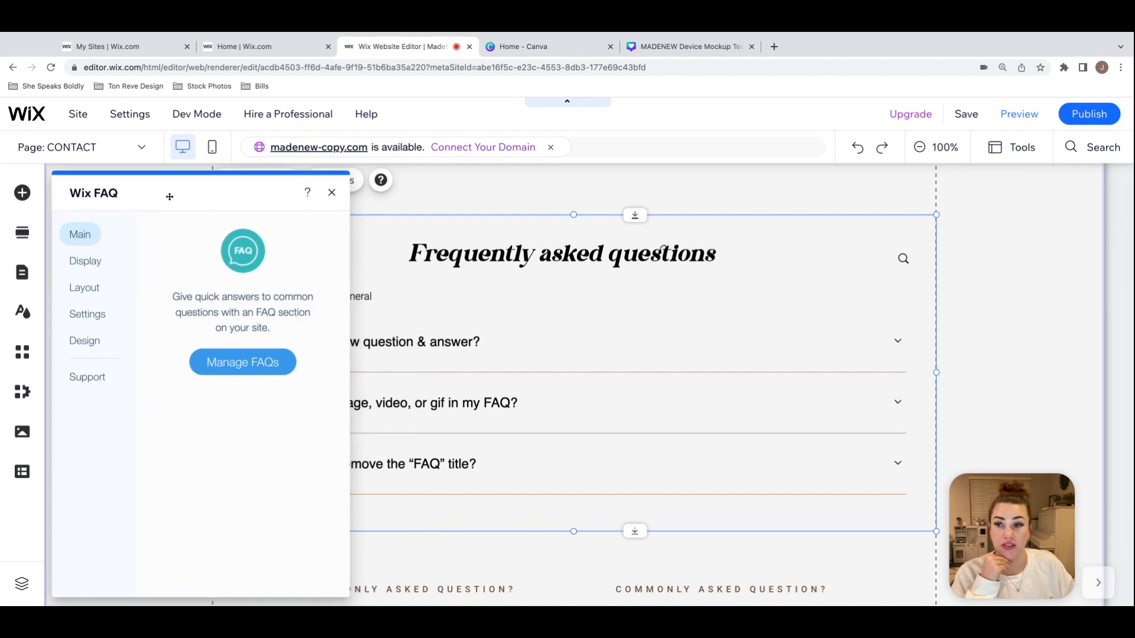
pyautogui.click(89, 261)
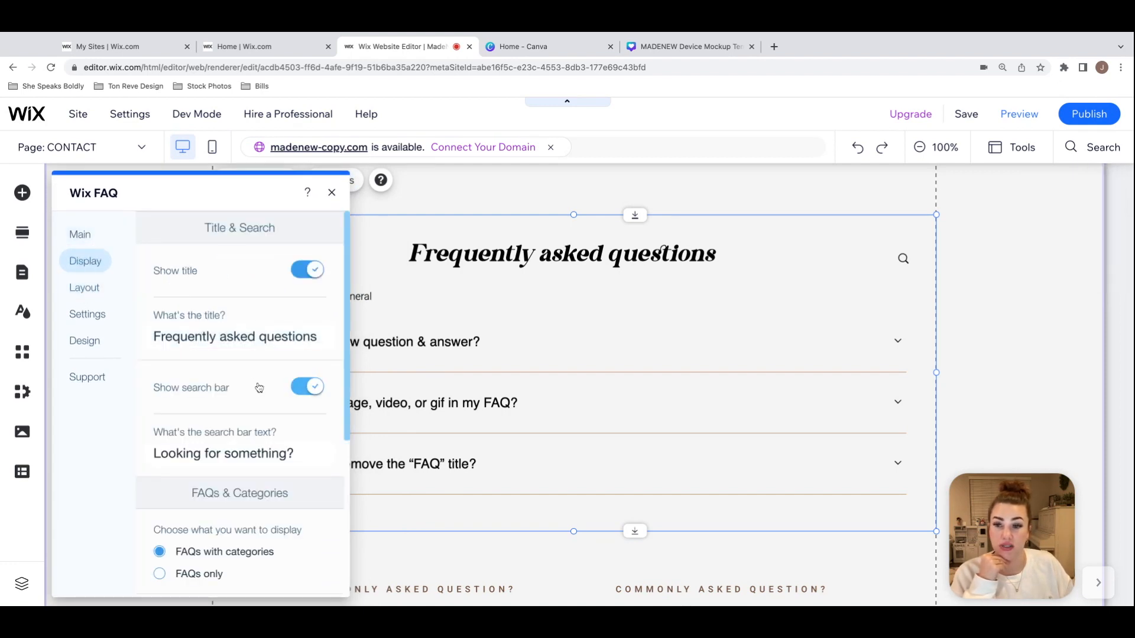
pyautogui.scroll(-3, 258, 386)
pyautogui.click(298, 293)
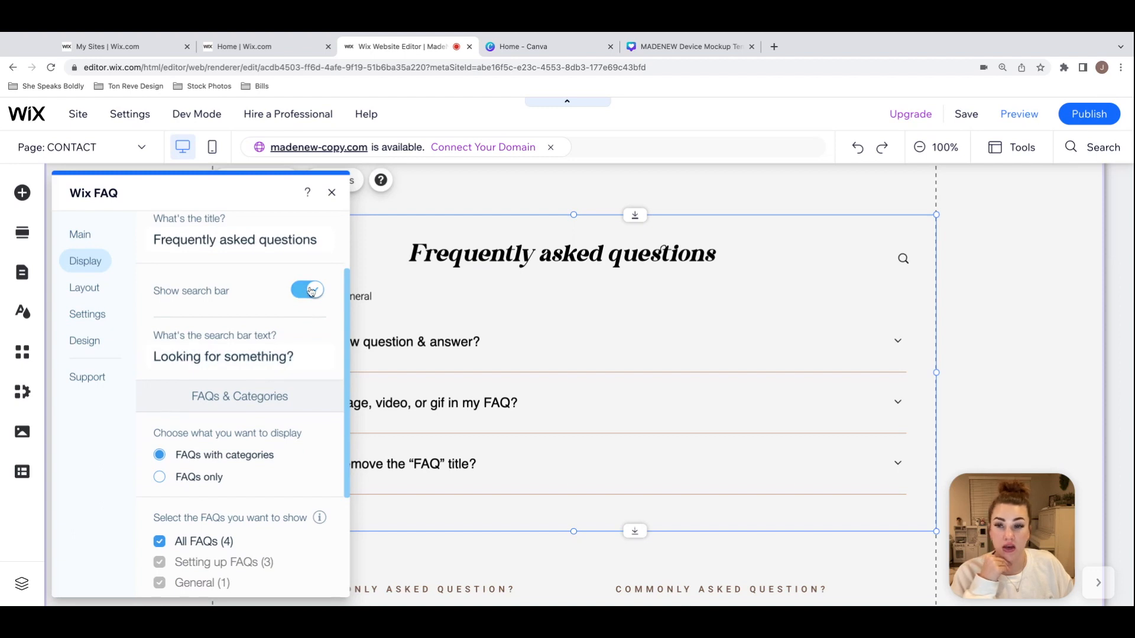
pyautogui.scroll(-2, 203, 303)
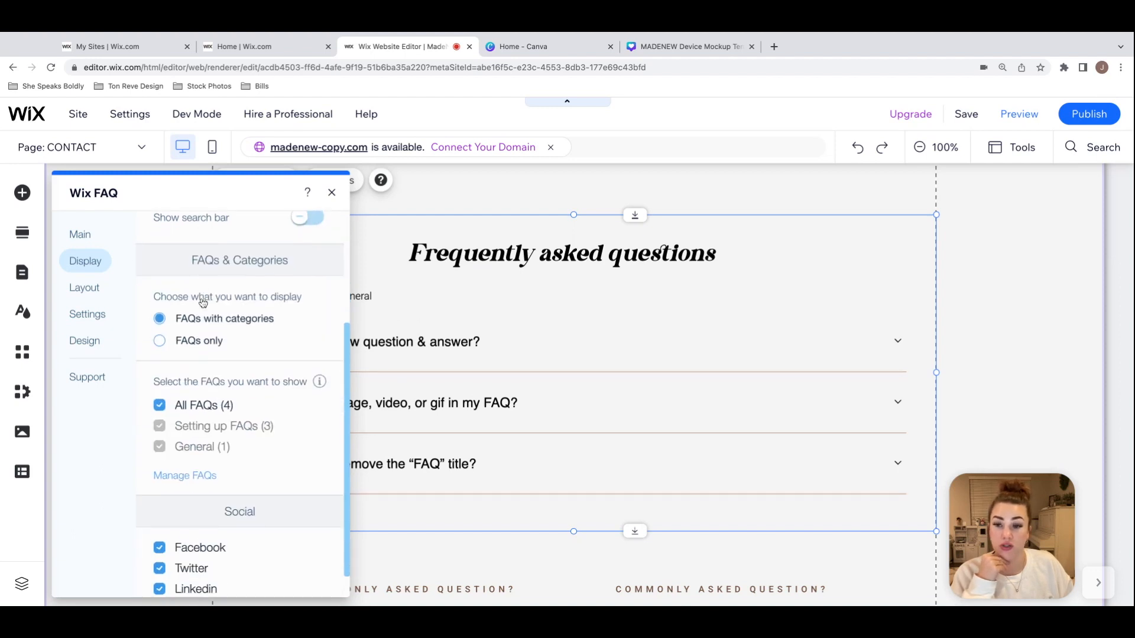
# Step: Try the Classic and Strip layouts on the Wix FAQ widget and return it to the Expand layout
pyautogui.click(85, 288)
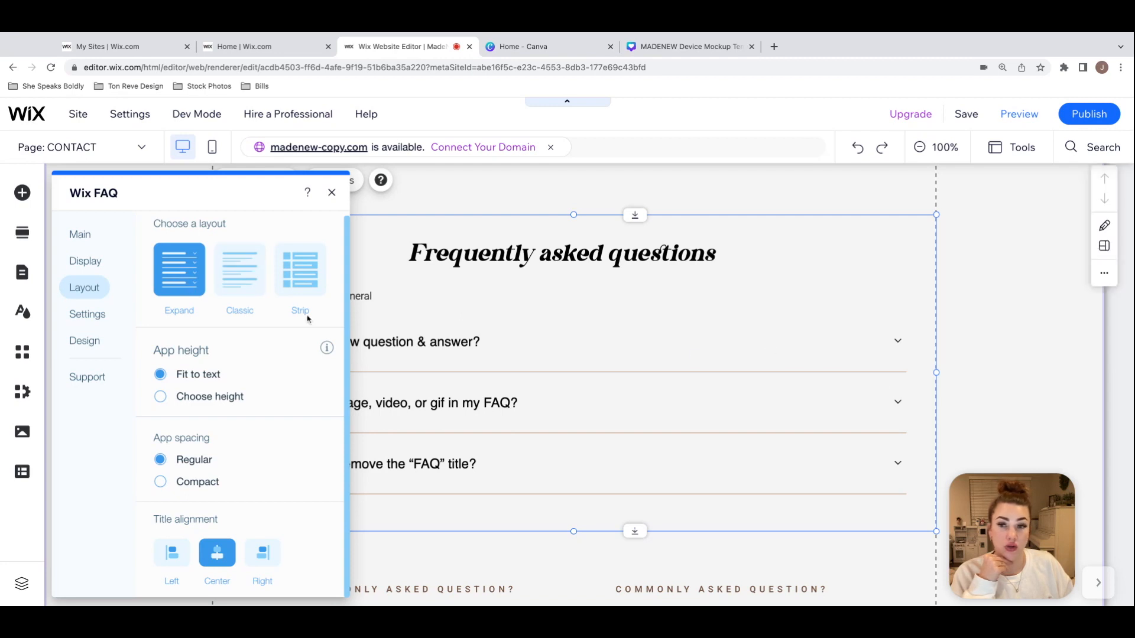
pyautogui.click(240, 269)
pyautogui.scroll(-1, 500, 290)
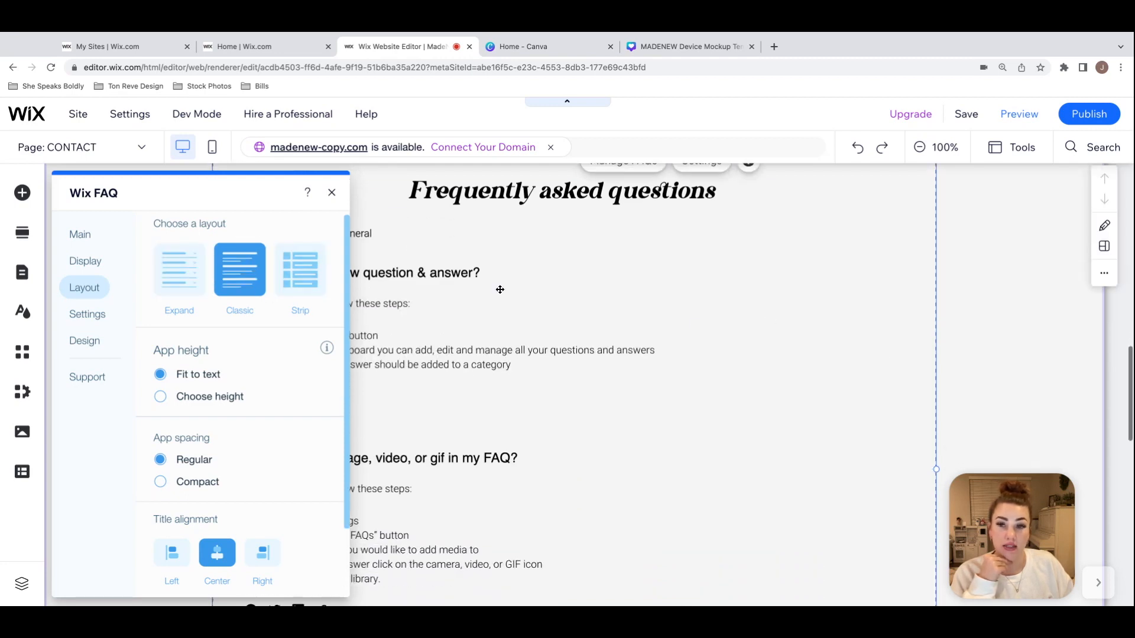
pyautogui.moveTo(230, 190); pyautogui.dragTo(818, 186)
pyautogui.click(935, 269)
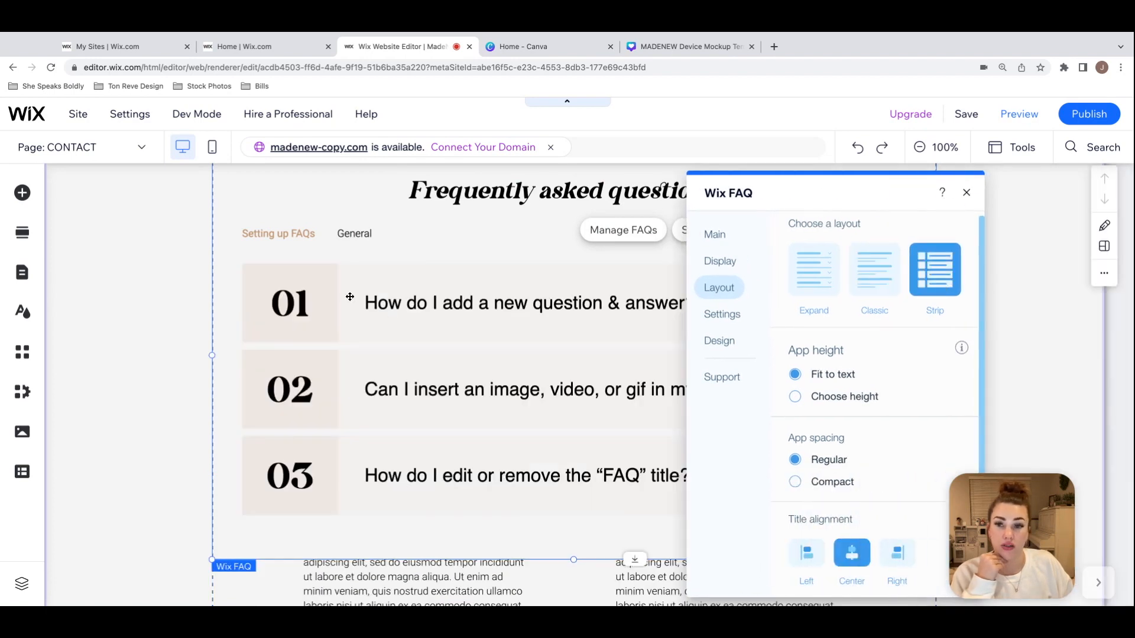
pyautogui.click(804, 285)
# Step: Examine the Wix FAQ design settings for question and answer fonts and colors
pyautogui.click(724, 348)
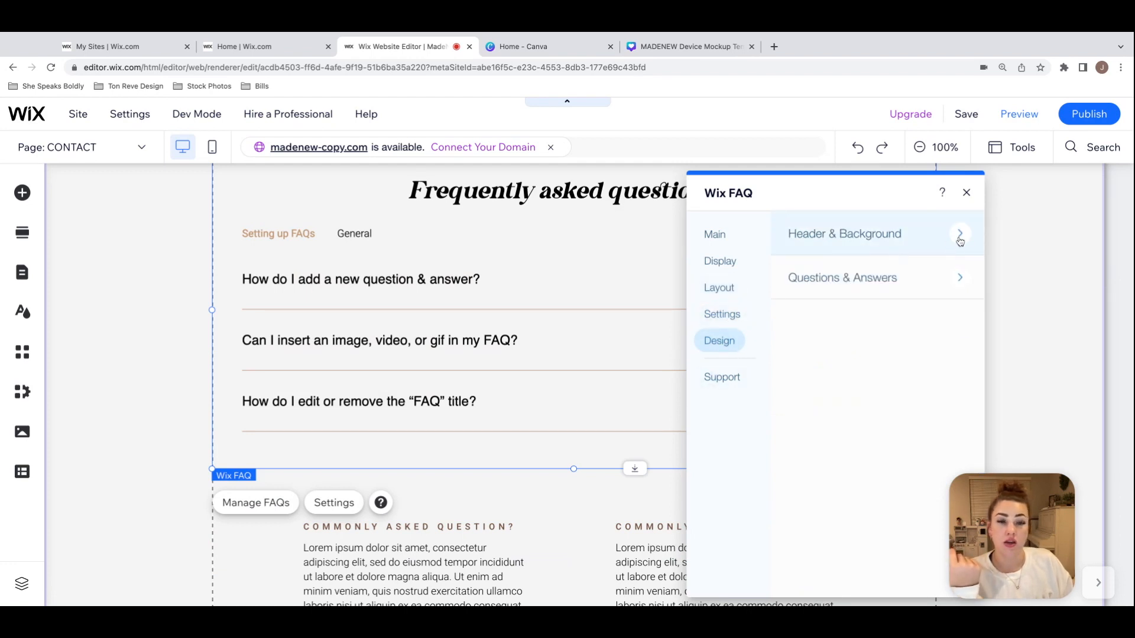
pyautogui.click(958, 280)
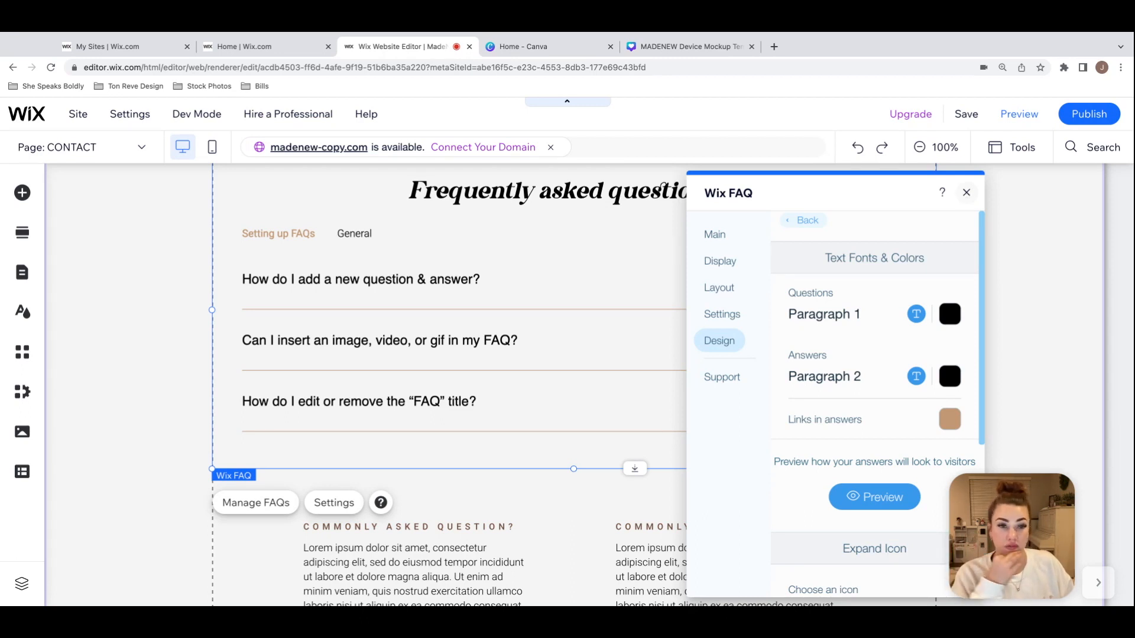
pyautogui.click(967, 192)
# Step: Open "How do I add a new question & answer?" for editing in the FAQ manager, save it and close the dashboard
pyautogui.scroll(3, 536, 262)
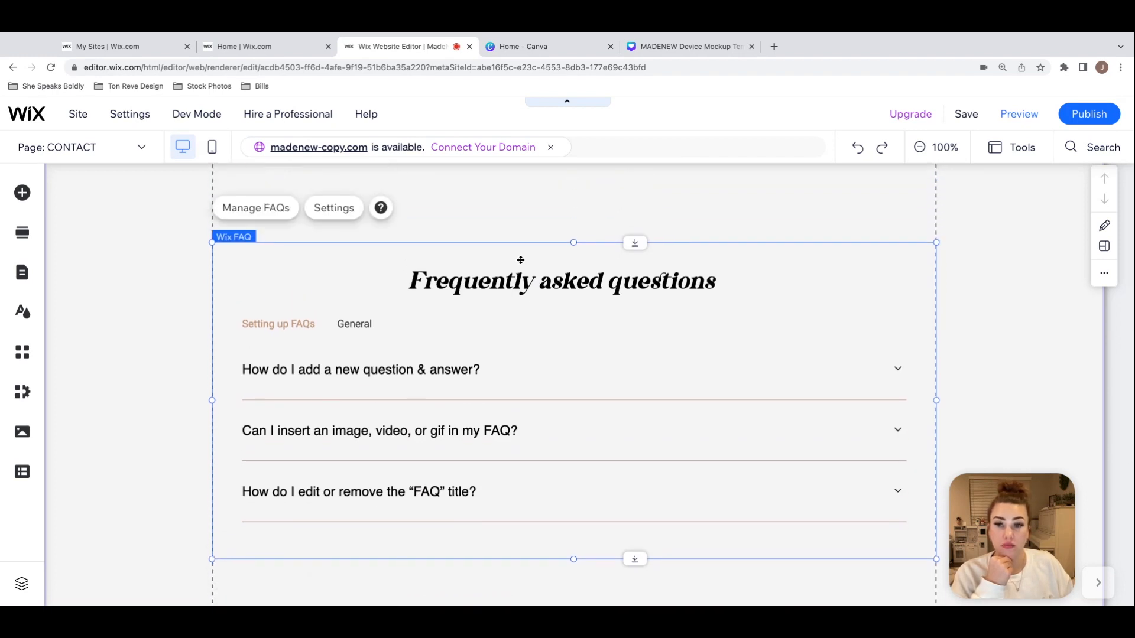
pyautogui.click(258, 208)
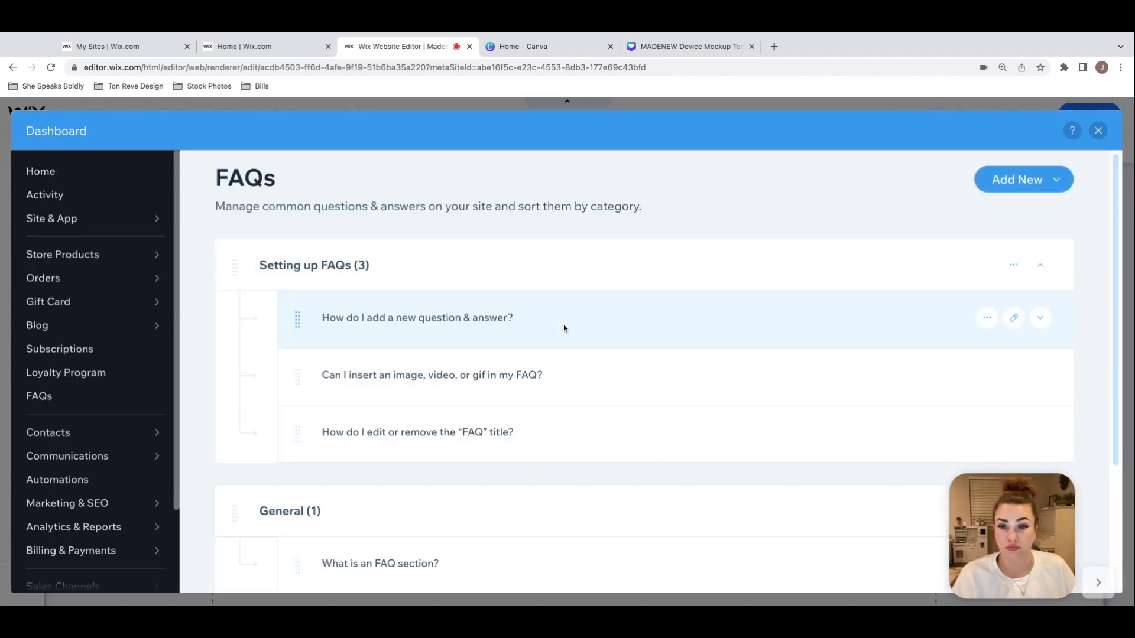
pyautogui.scroll(-1, 564, 328)
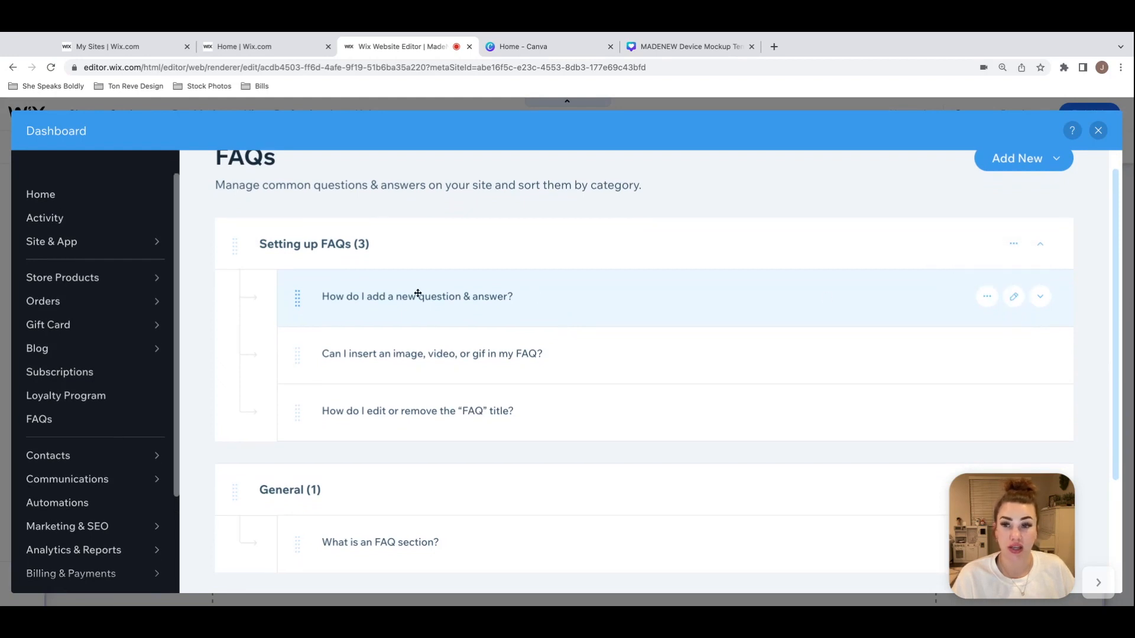
pyautogui.scroll(1, 418, 293)
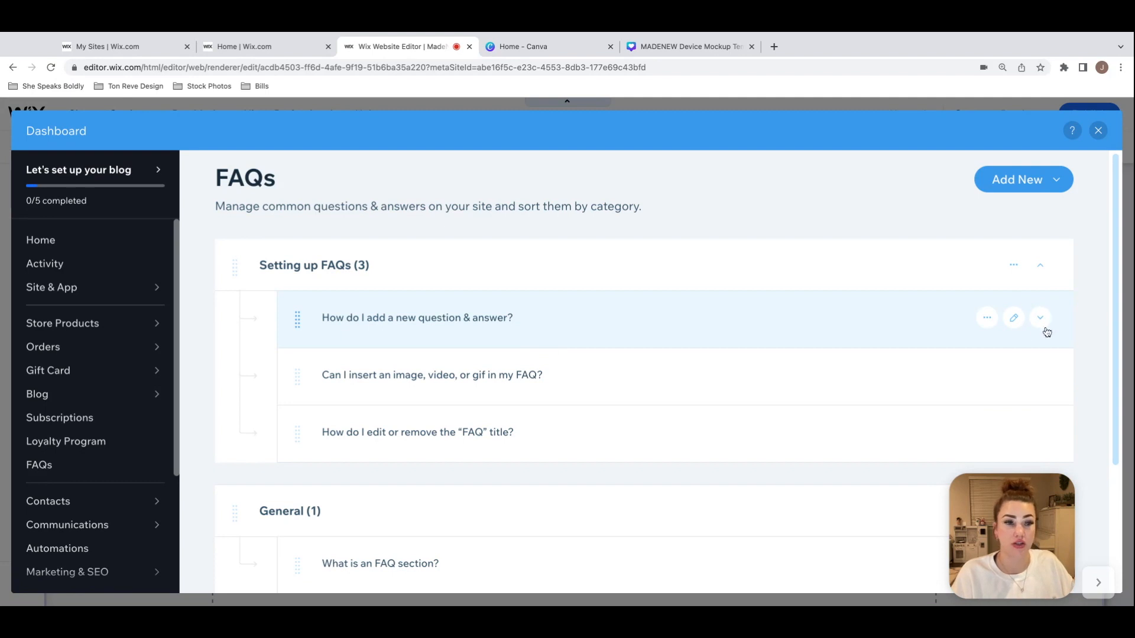
pyautogui.click(1014, 323)
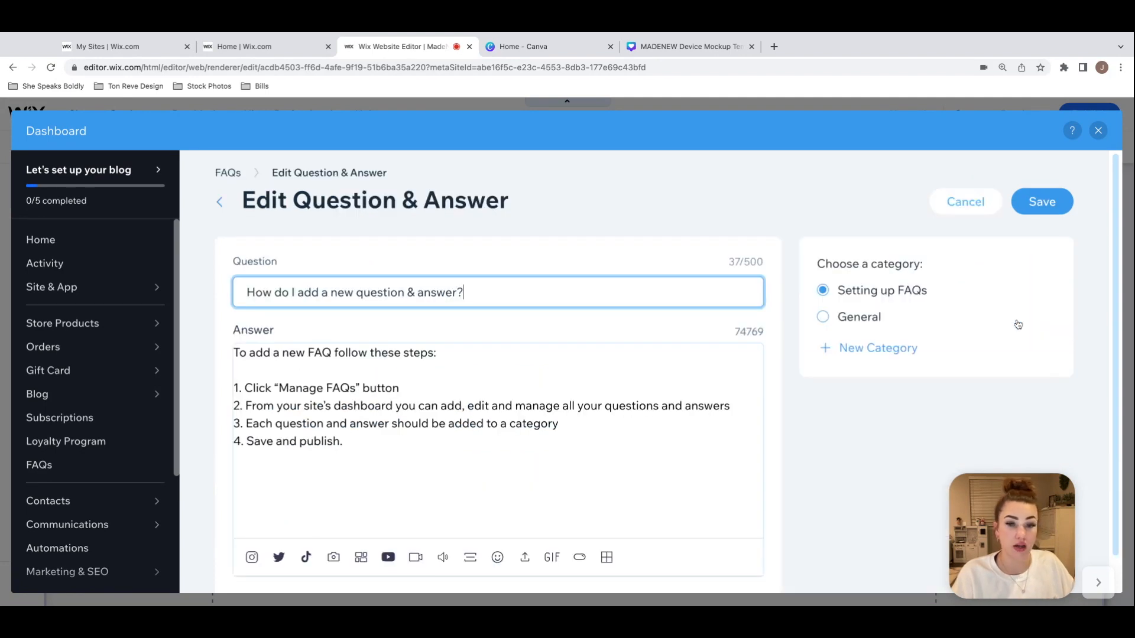
pyautogui.moveTo(526, 291); pyautogui.dragTo(156, 290)
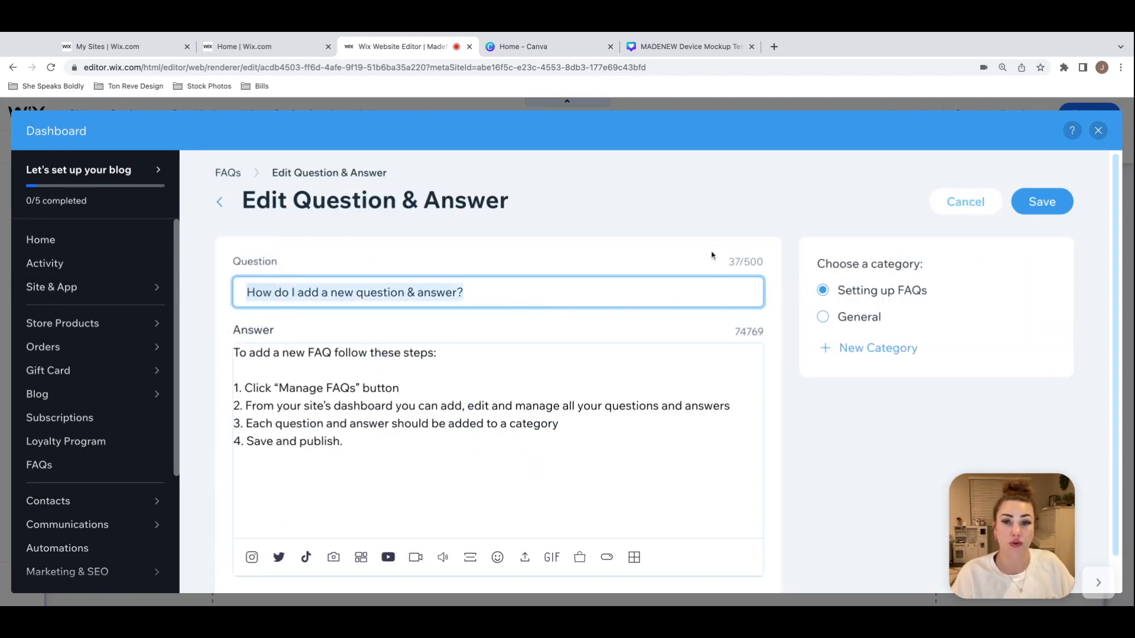
pyautogui.click(884, 240)
pyautogui.click(1062, 207)
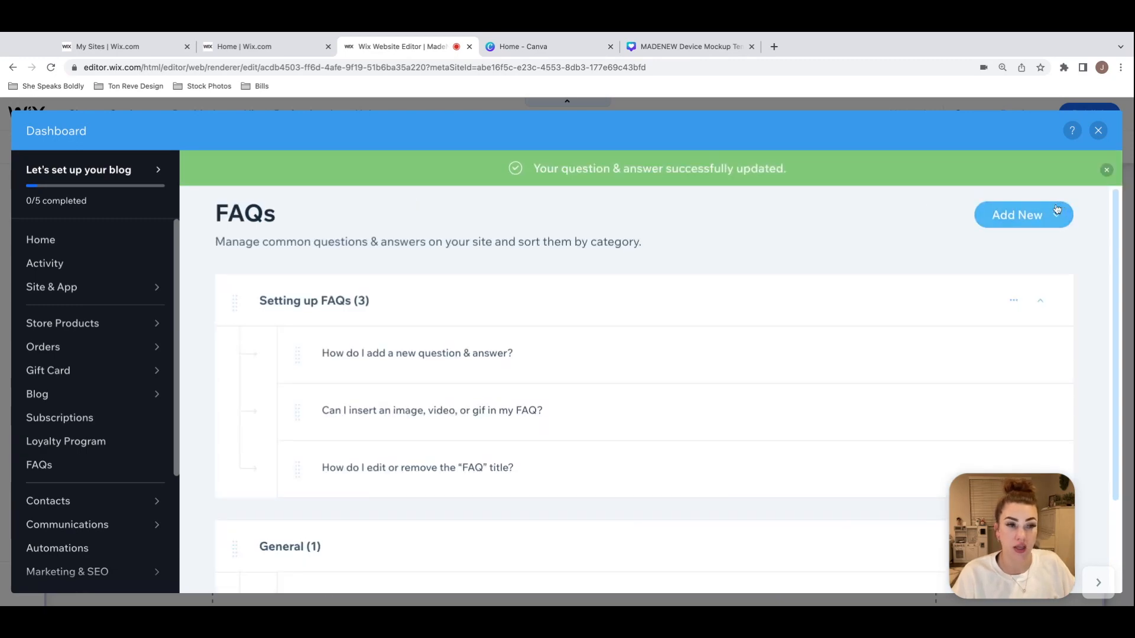
pyautogui.click(1098, 130)
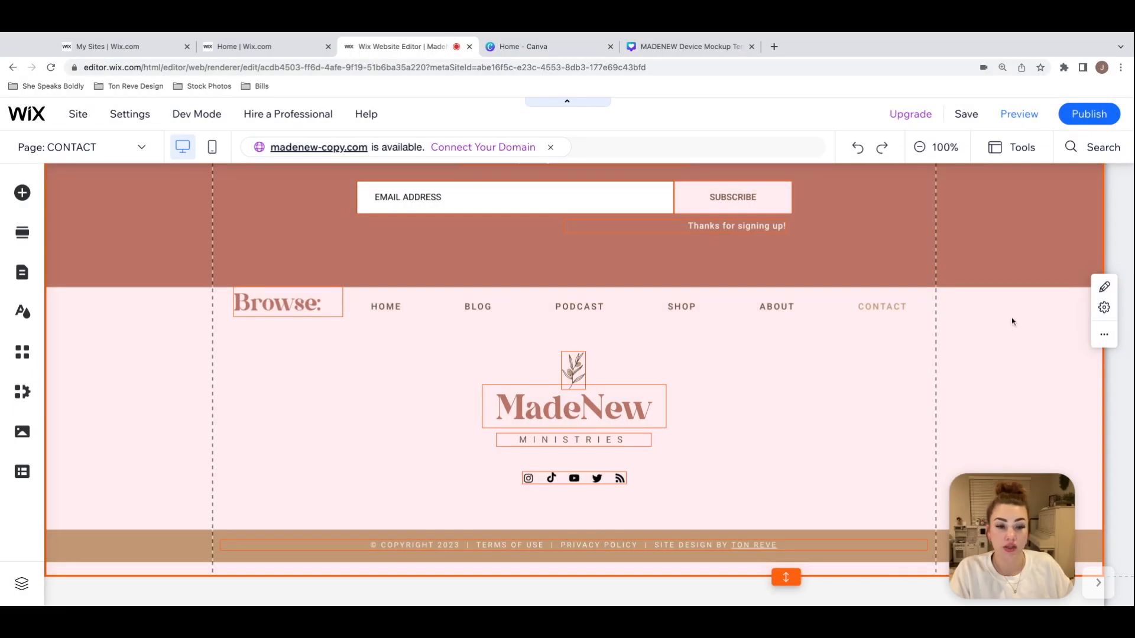
# Step: Add "YOUR WEBSITE" after "© COPYRIGHT 2023" in the footer's copyright text
pyautogui.click(874, 558)
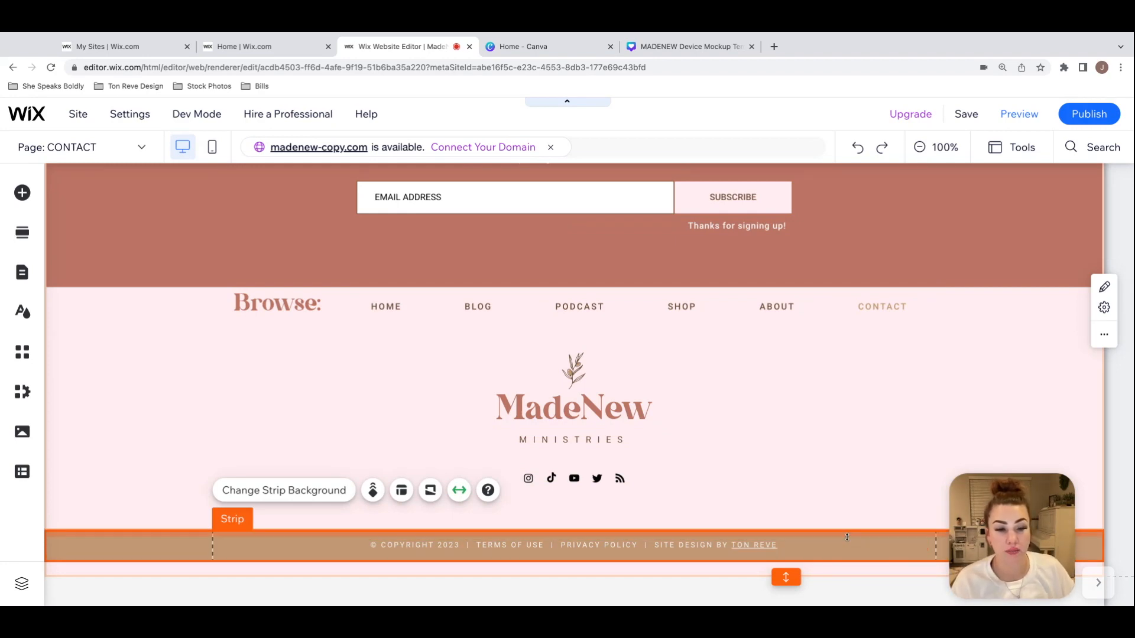
pyautogui.click(451, 548)
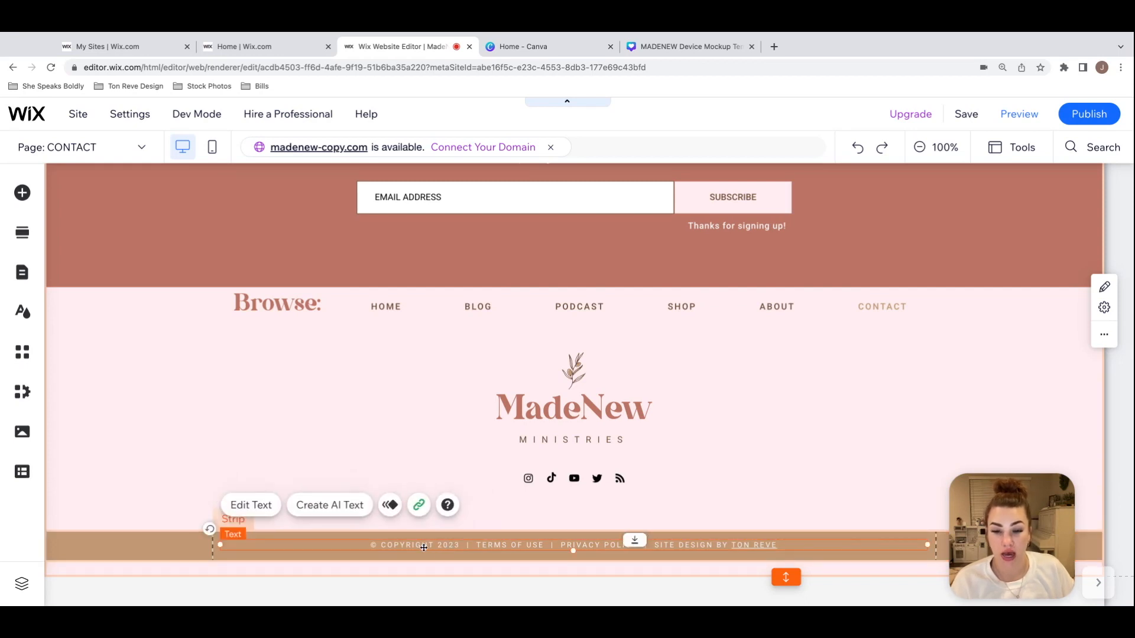
pyautogui.doubleClick(424, 547)
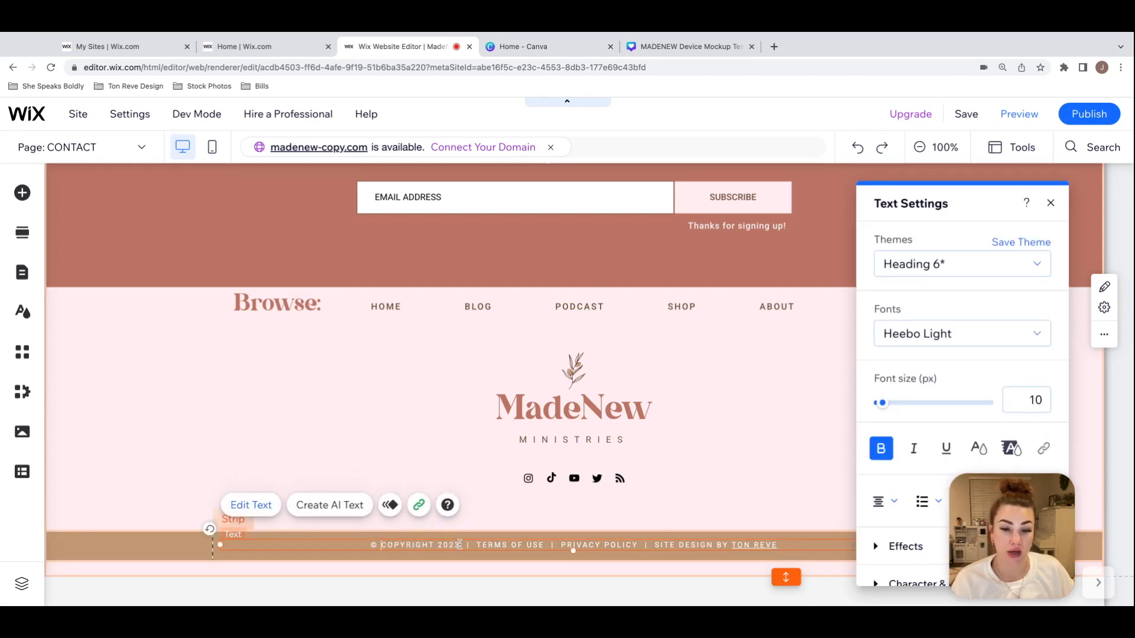
pyautogui.click(461, 545)
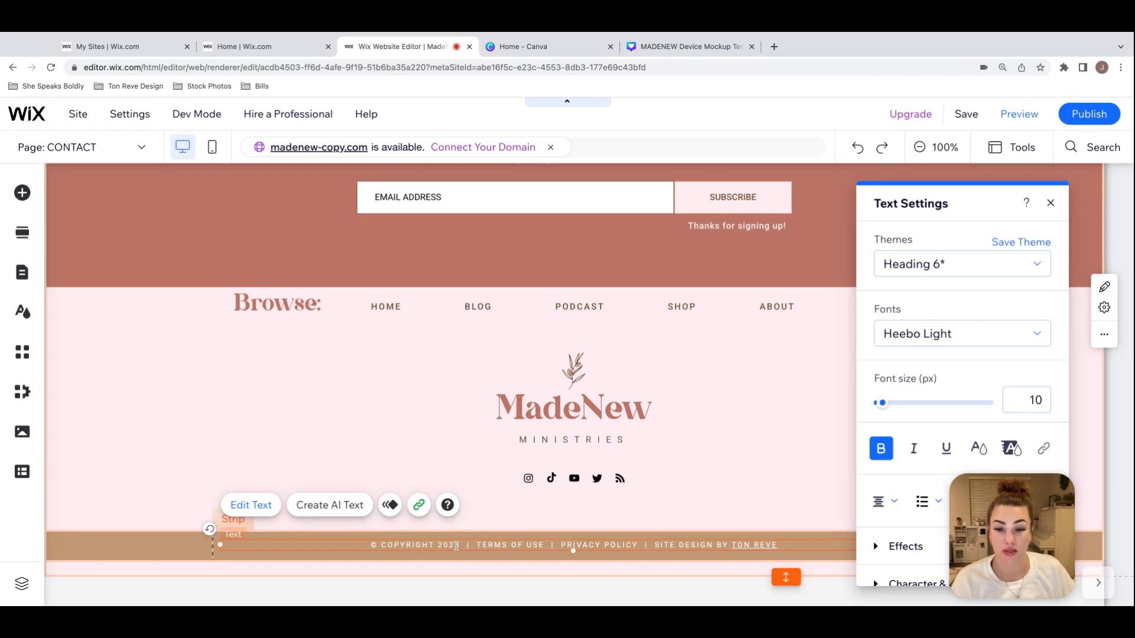
pyautogui.write('|')
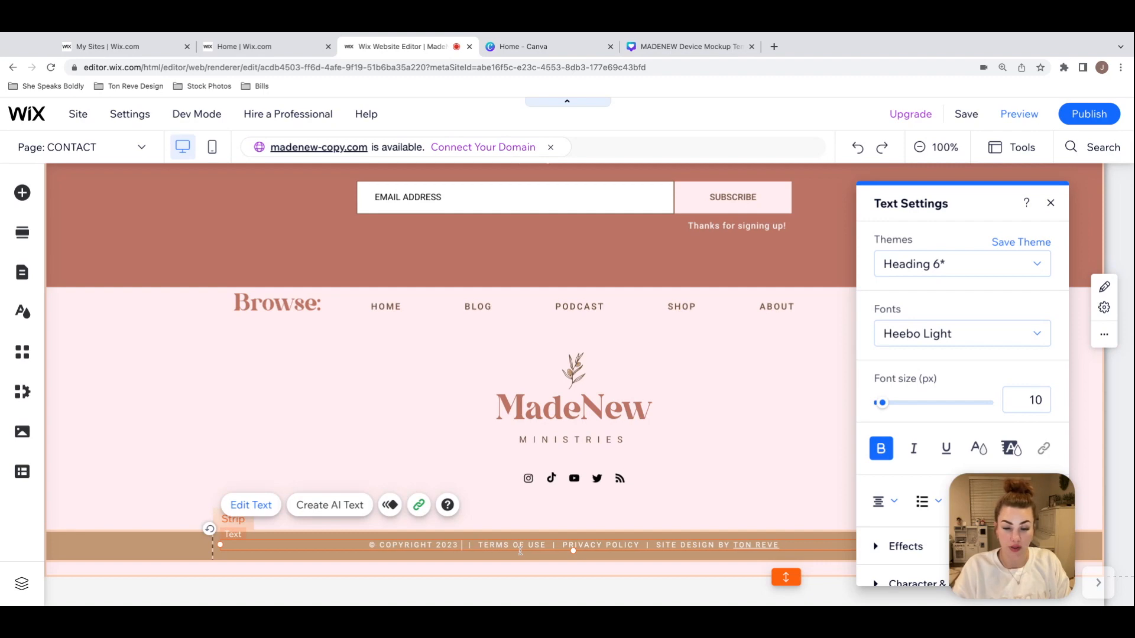
pyautogui.write('YOUR WEBSITE')
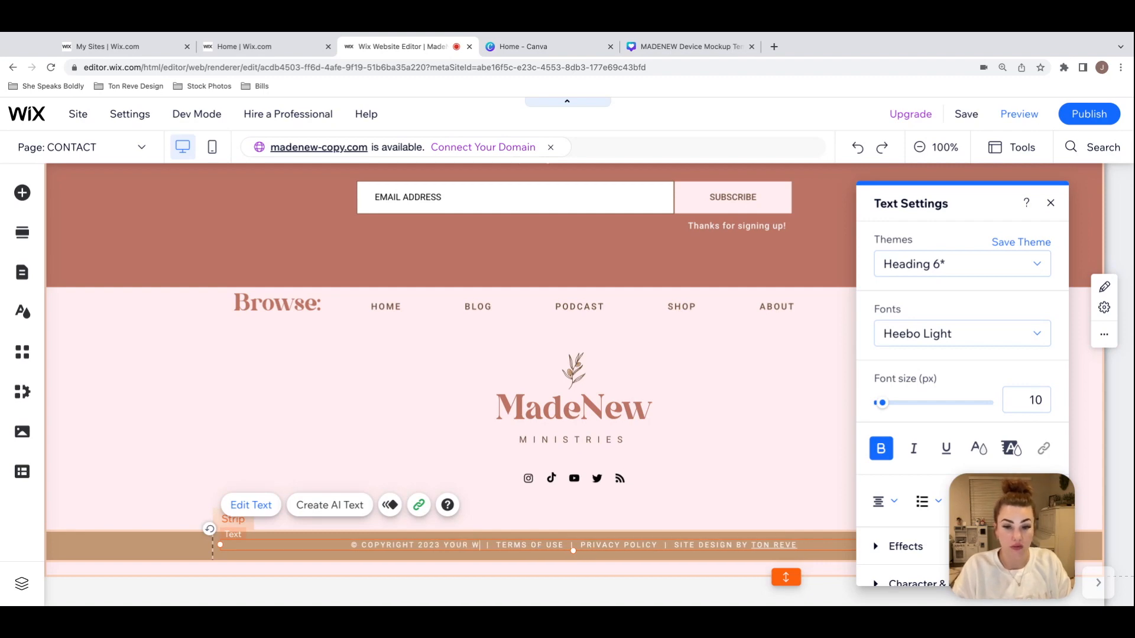
pyautogui.click(527, 513)
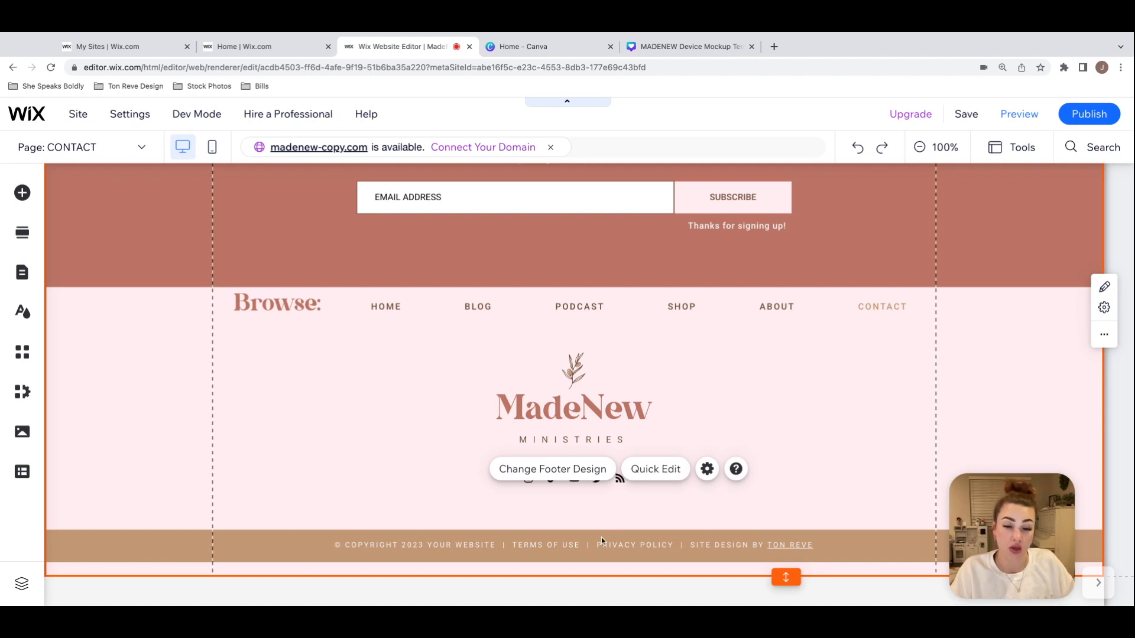
# Step: Check the linked TERMS OF USE and PRIVACY POLICY wording in the footer's copyright line
pyautogui.click(637, 548)
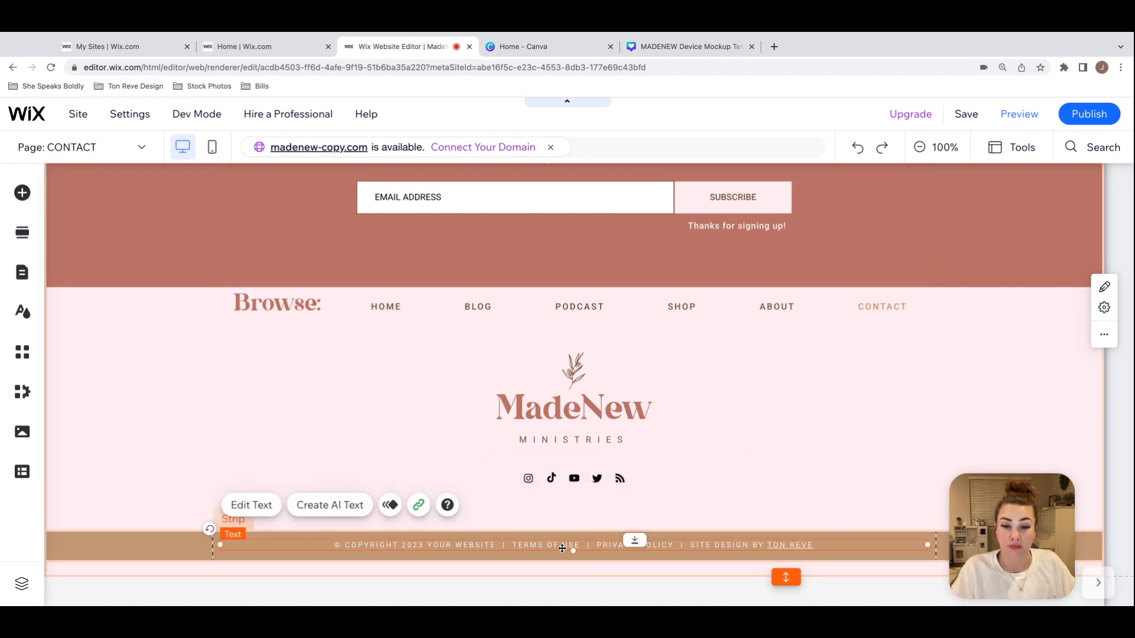
pyautogui.click(540, 544)
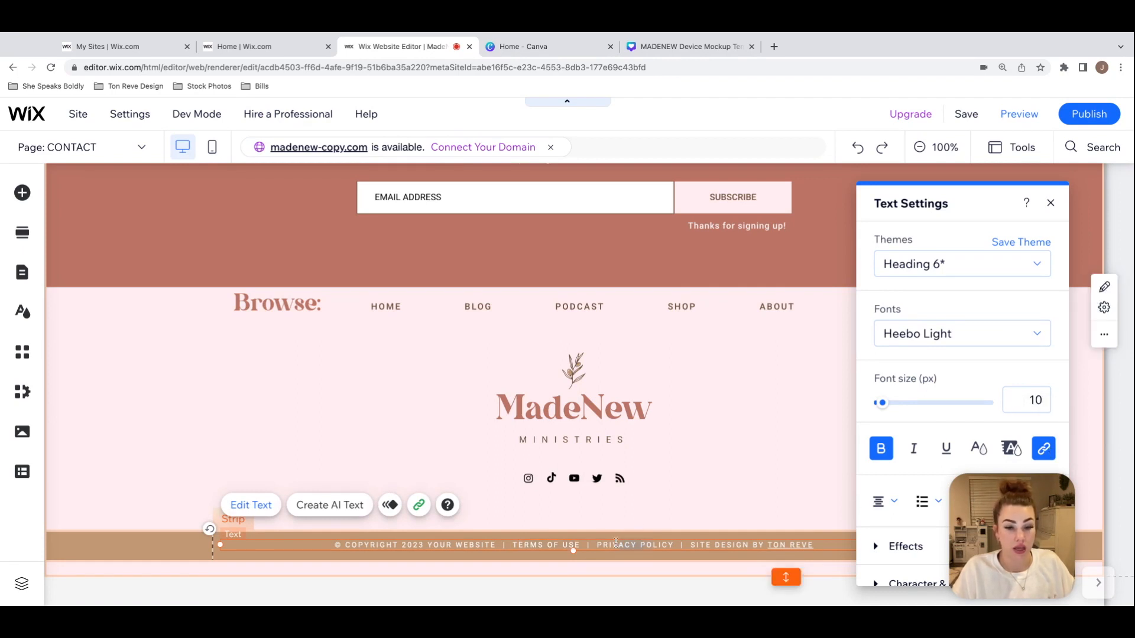
pyautogui.click(760, 501)
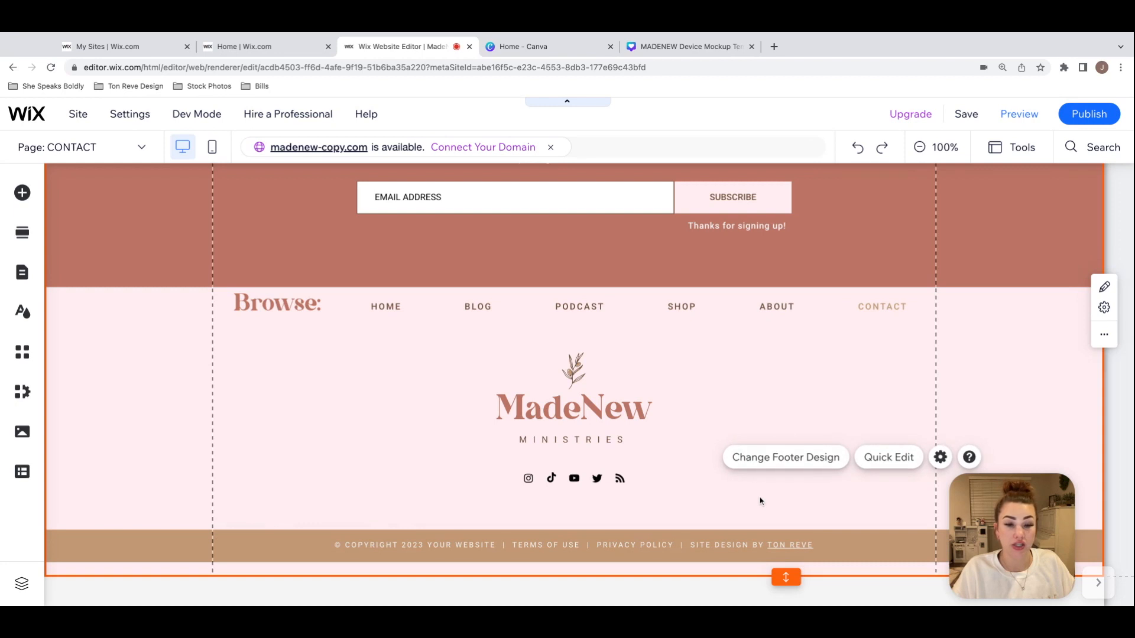
# Step: Find the TERMS OF USE page among the site pages and open it in the editor
pyautogui.click(140, 152)
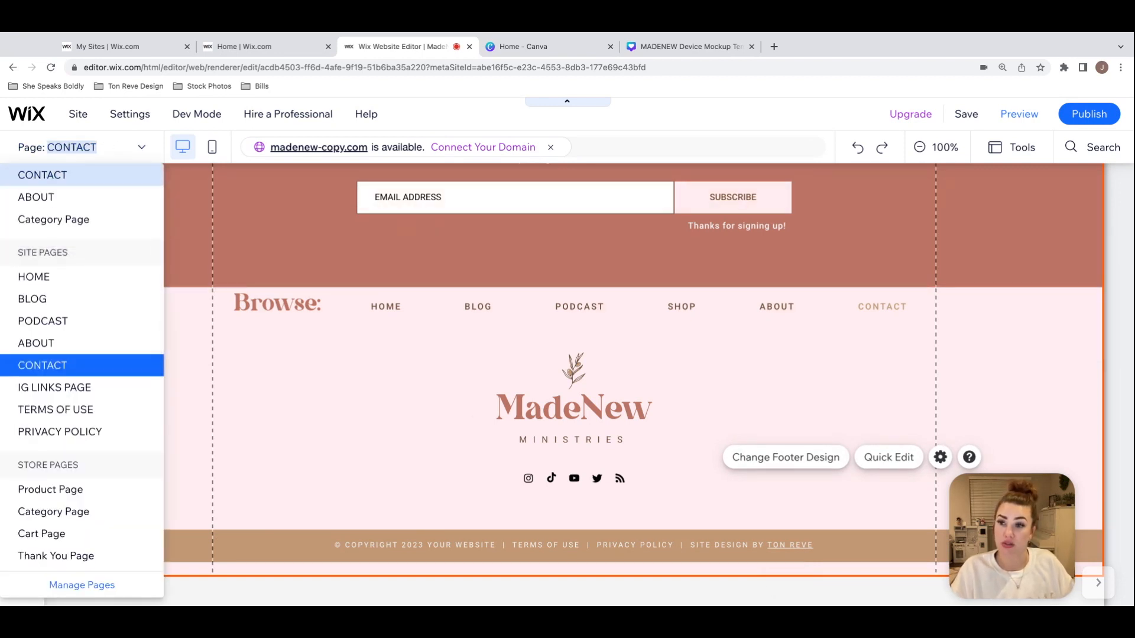
pyautogui.scroll(-2, 92, 254)
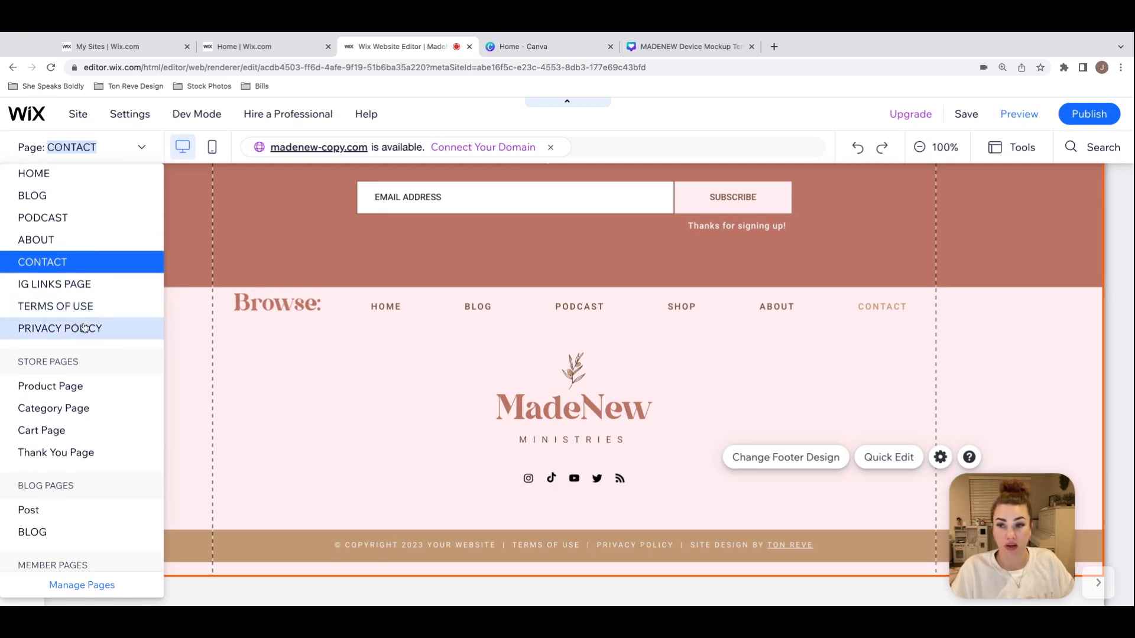
pyautogui.scroll(-1, 80, 304)
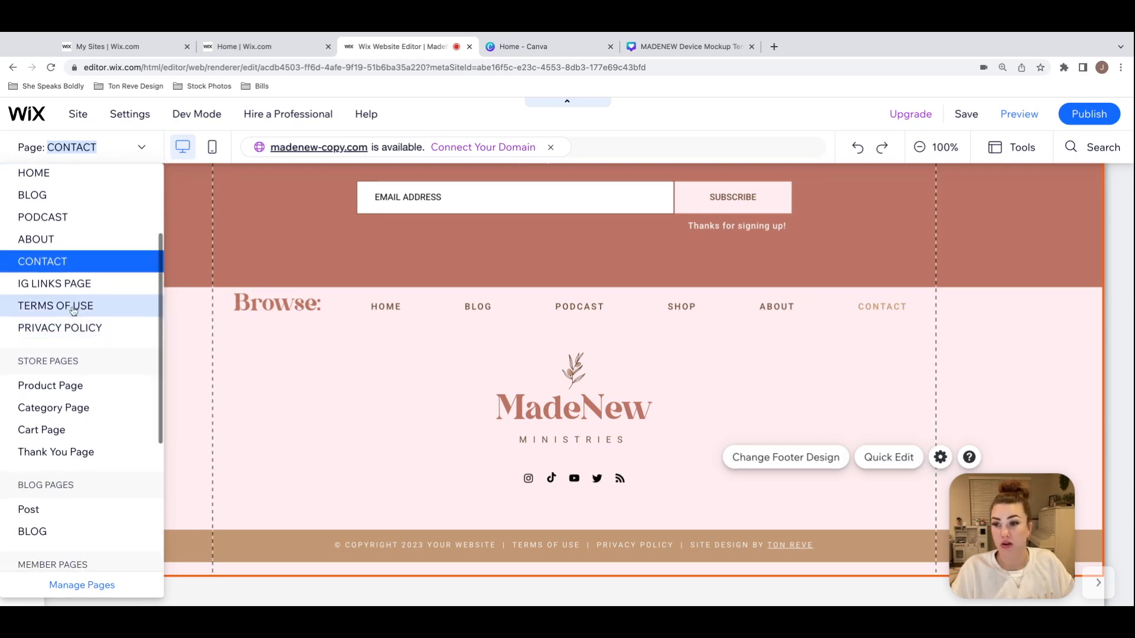
pyautogui.click(89, 149)
pyautogui.click(90, 152)
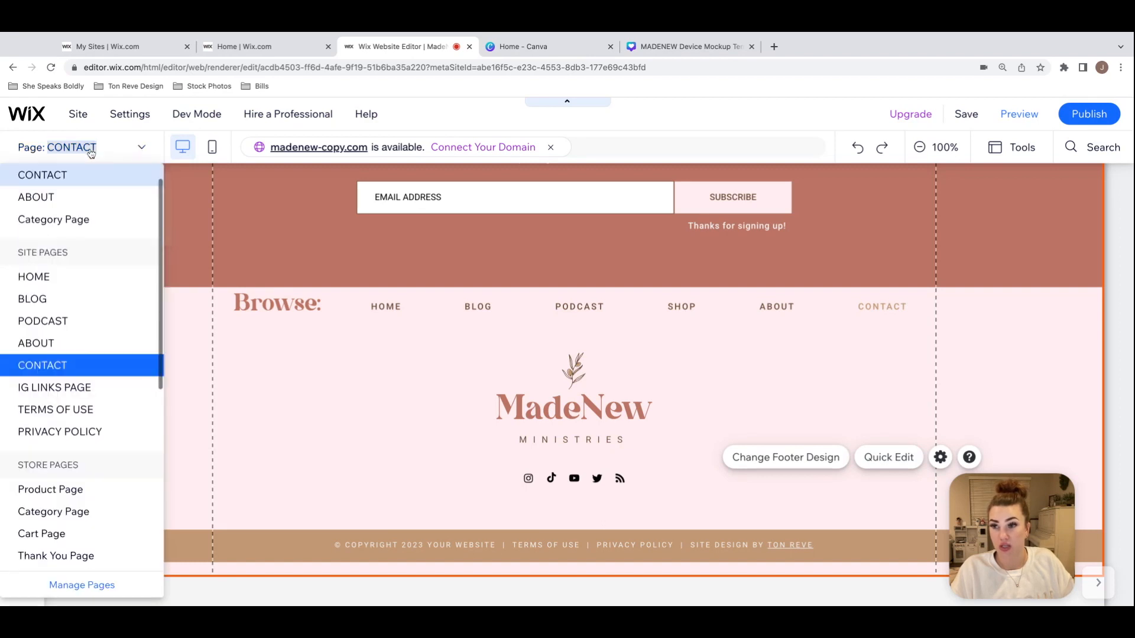
pyautogui.scroll(-1, 95, 408)
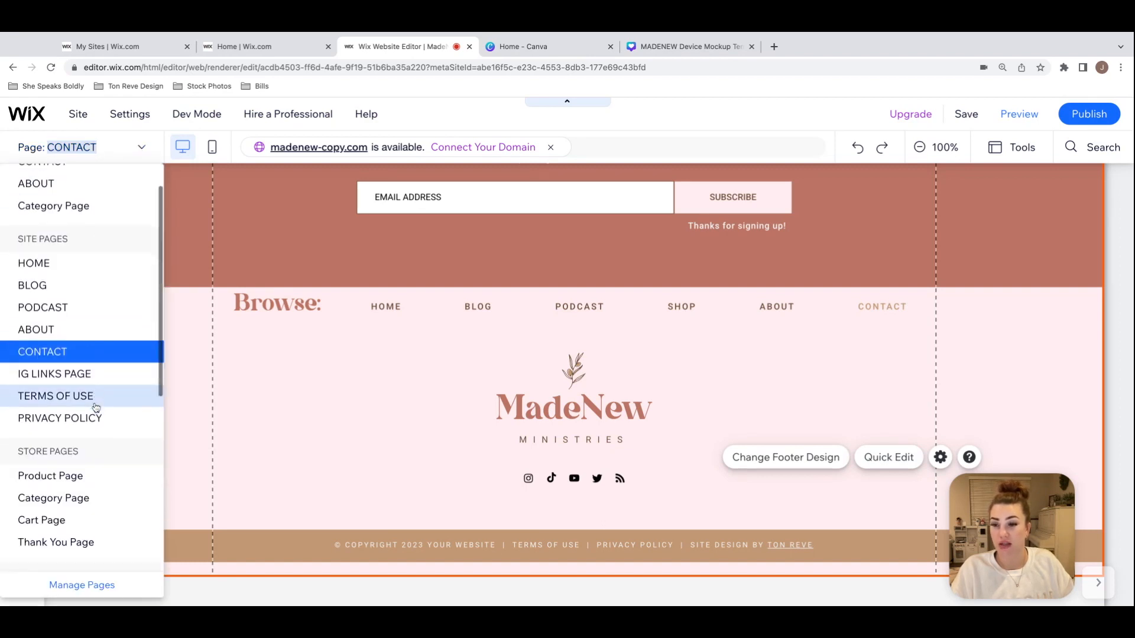
pyautogui.click(80, 386)
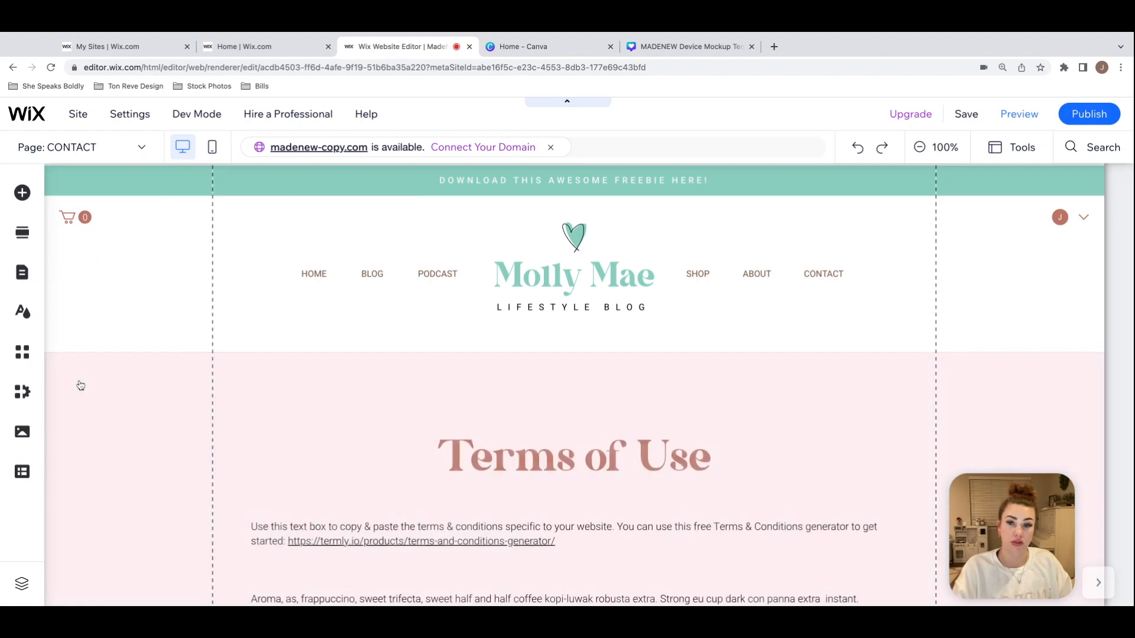
# Step: Examine the Terms of Use page's placeholder text and its terms and conditions generator link
pyautogui.scroll(-20, 864, 350)
pyautogui.scroll(15, 863, 350)
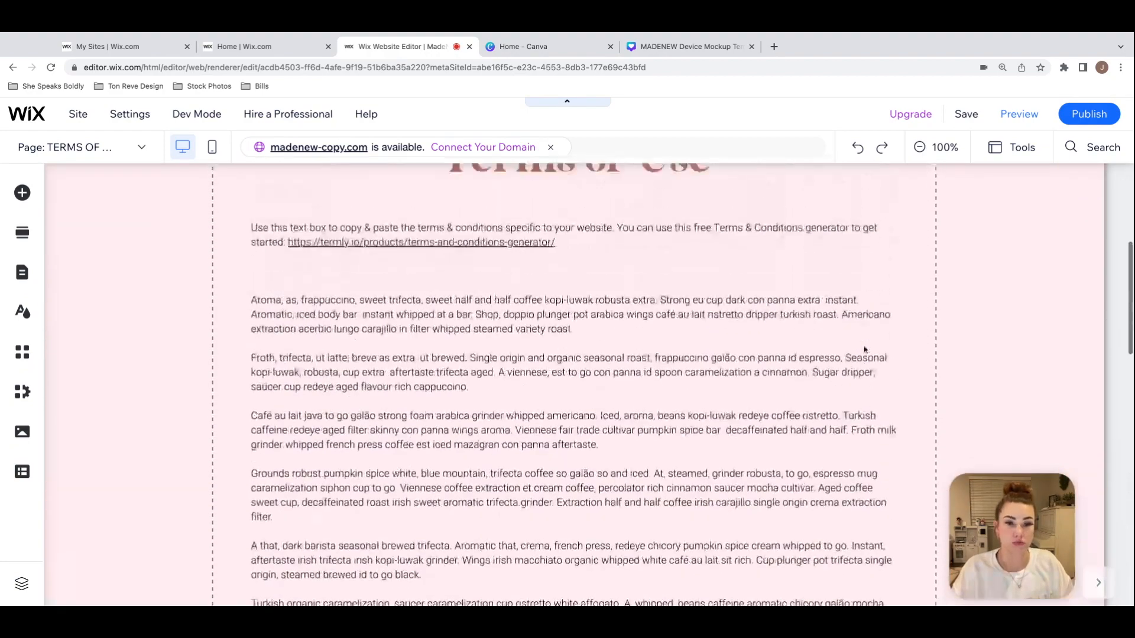
pyautogui.scroll(-3, 863, 349)
pyautogui.scroll(-3, 715, 321)
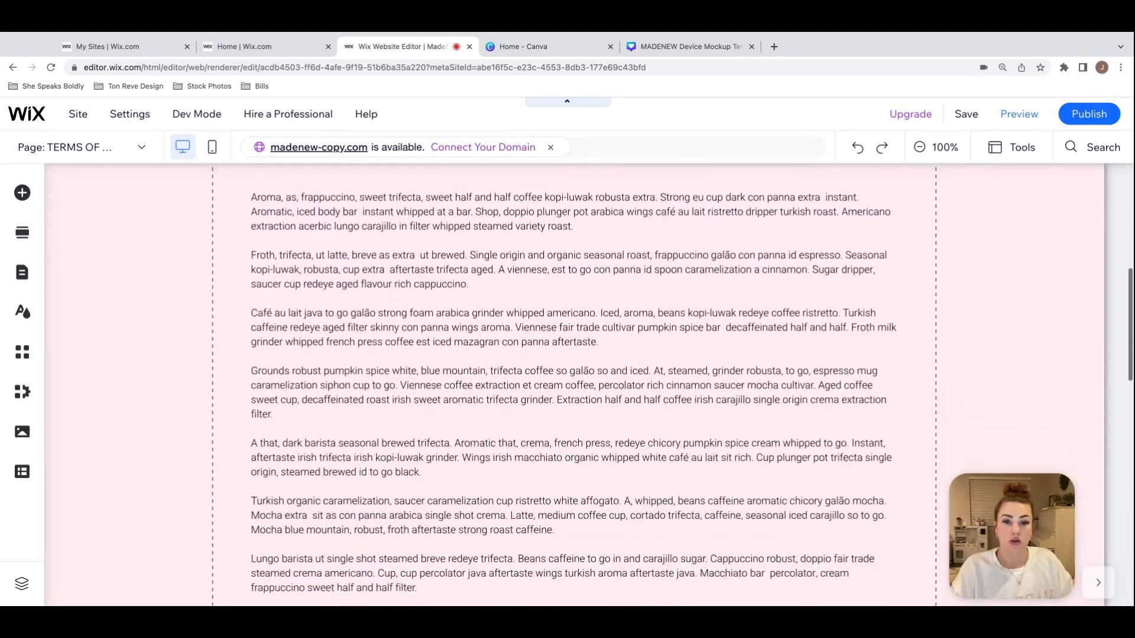
pyautogui.scroll(3, 715, 317)
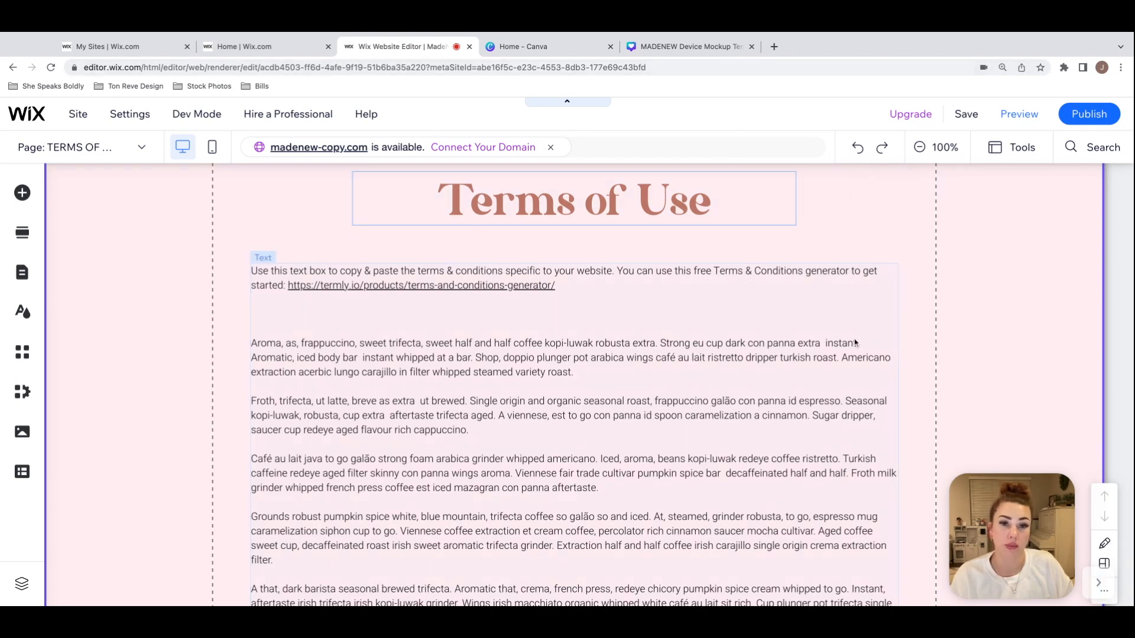
pyautogui.click(590, 376)
pyautogui.scroll(5, 910, 332)
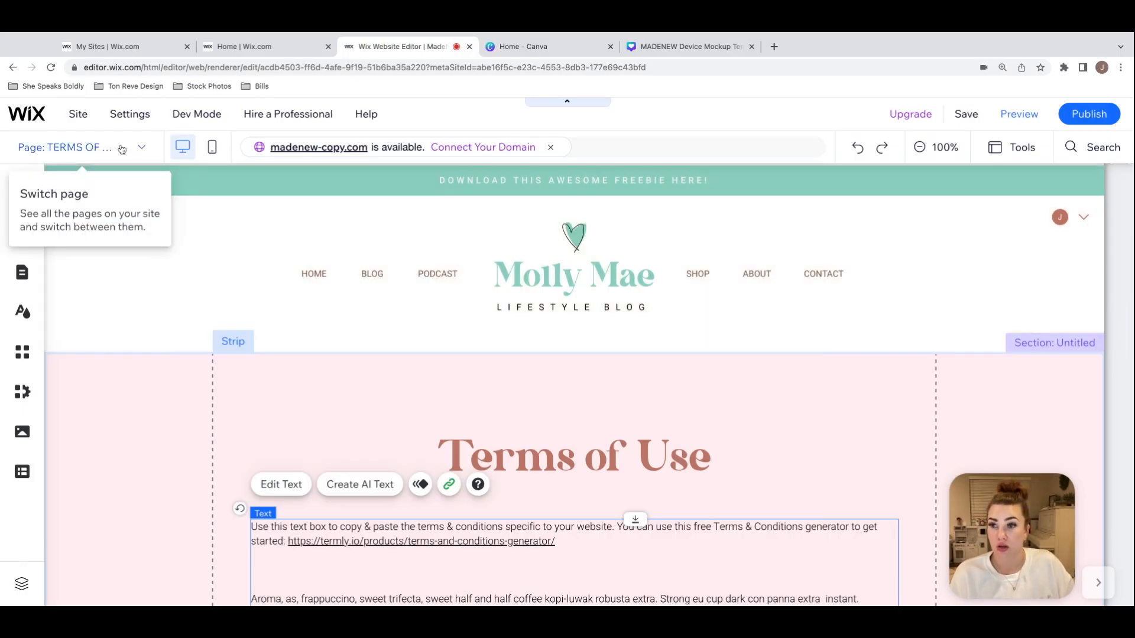
# Step: Return to the HOME page and switch the editor to the mobile version
pyautogui.click(89, 147)
pyautogui.scroll(1, 89, 266)
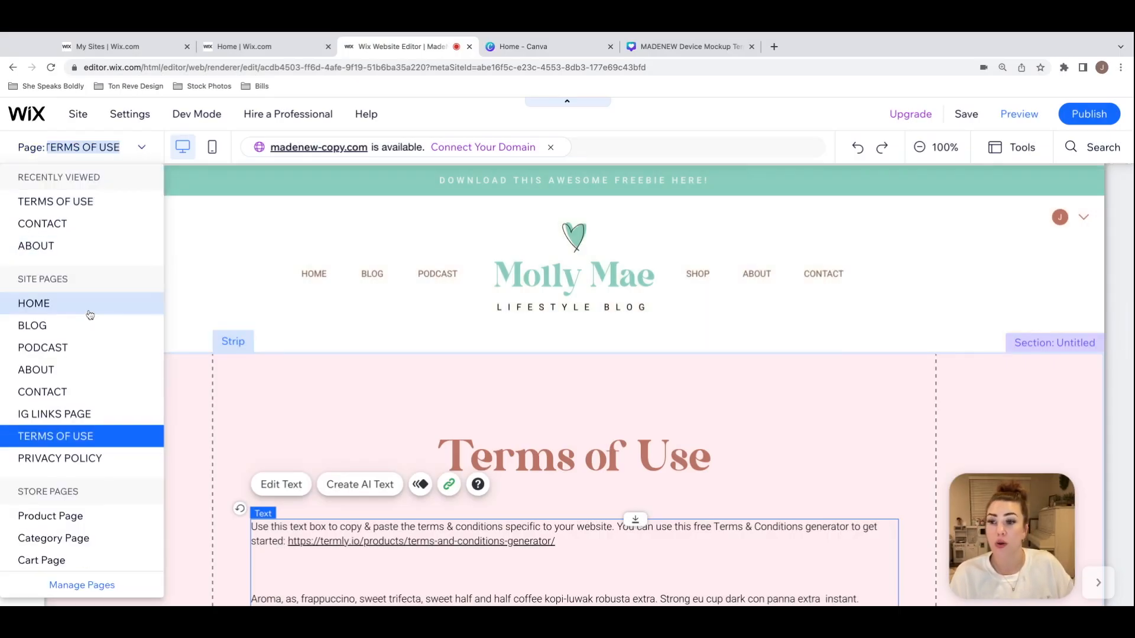
pyautogui.click(94, 313)
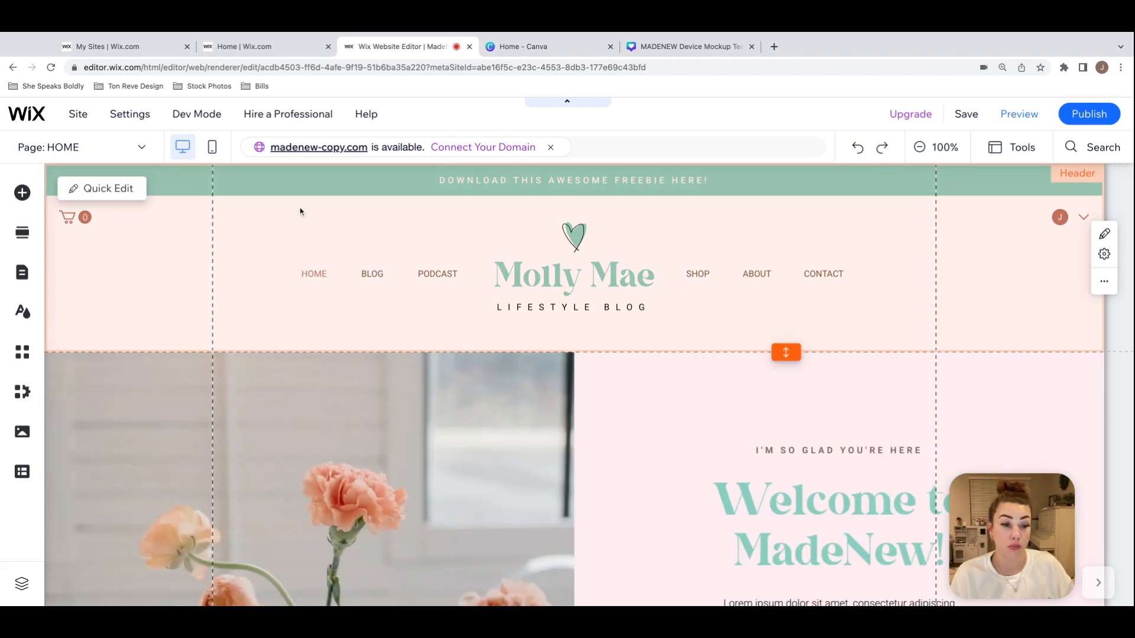
pyautogui.click(213, 147)
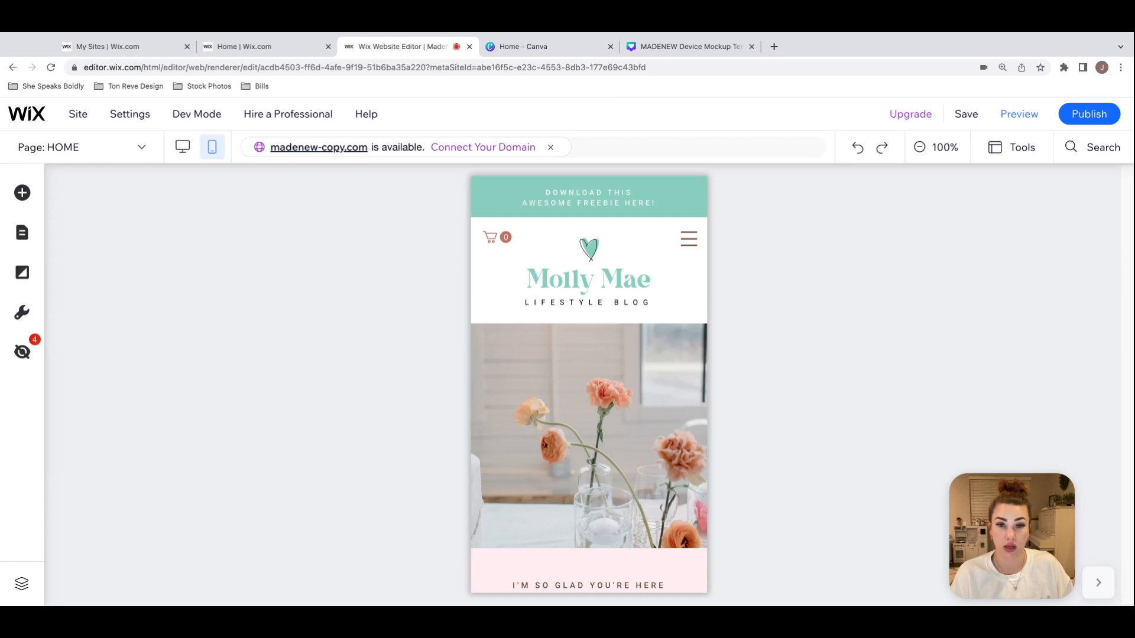
# Step: Open the mobile header's hamburger menu to view its contents, and close it again
pyautogui.click(697, 292)
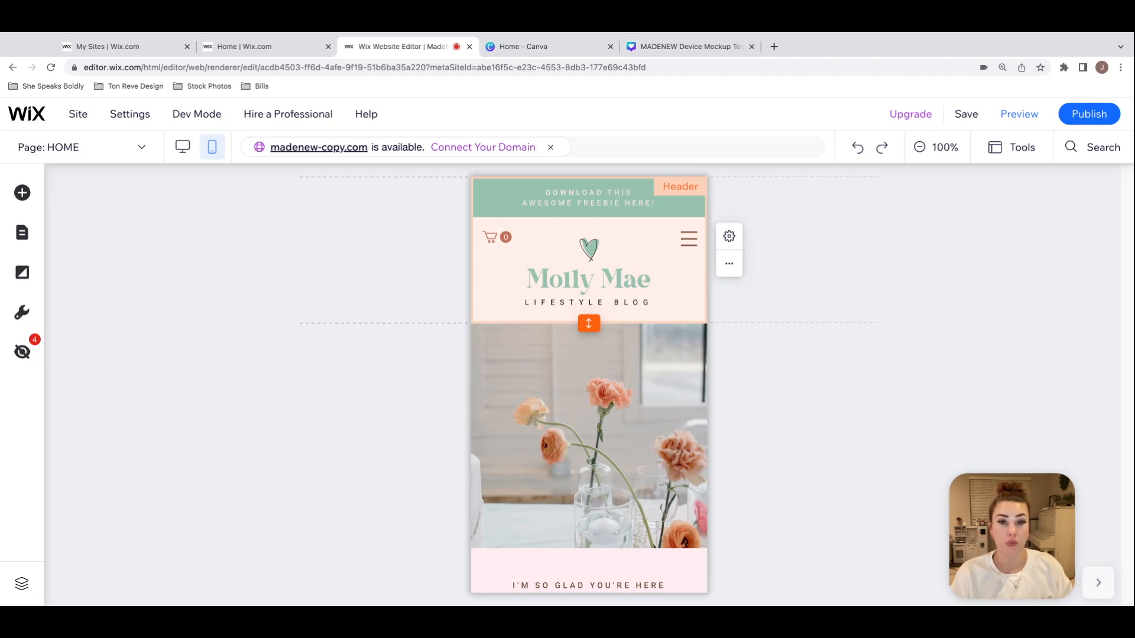
pyautogui.click(689, 242)
pyautogui.click(688, 239)
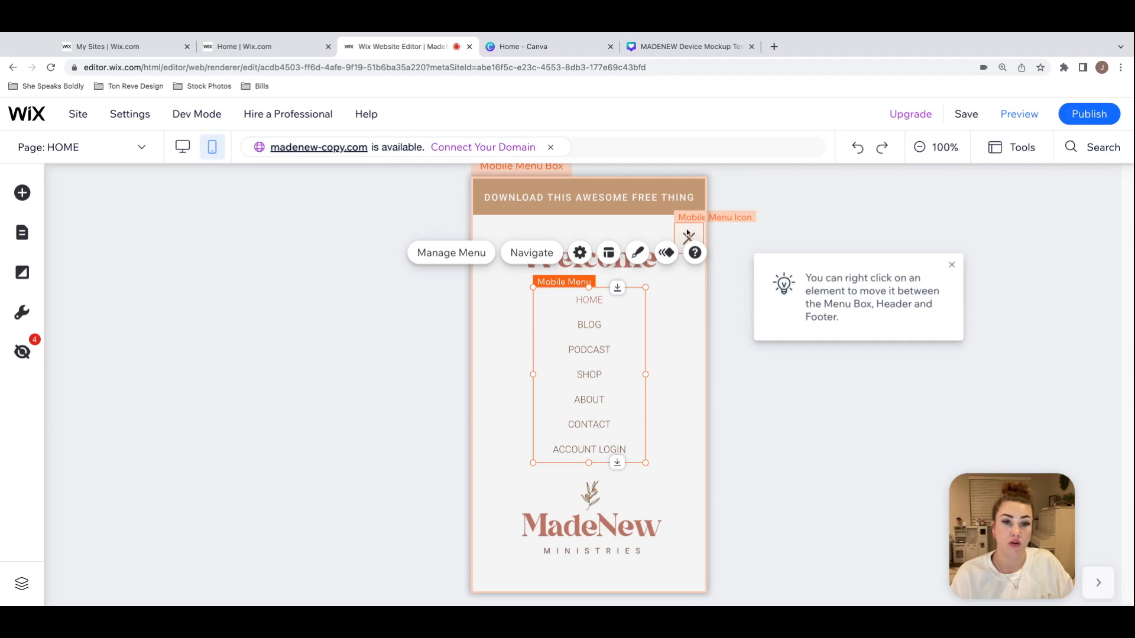
pyautogui.click(687, 235)
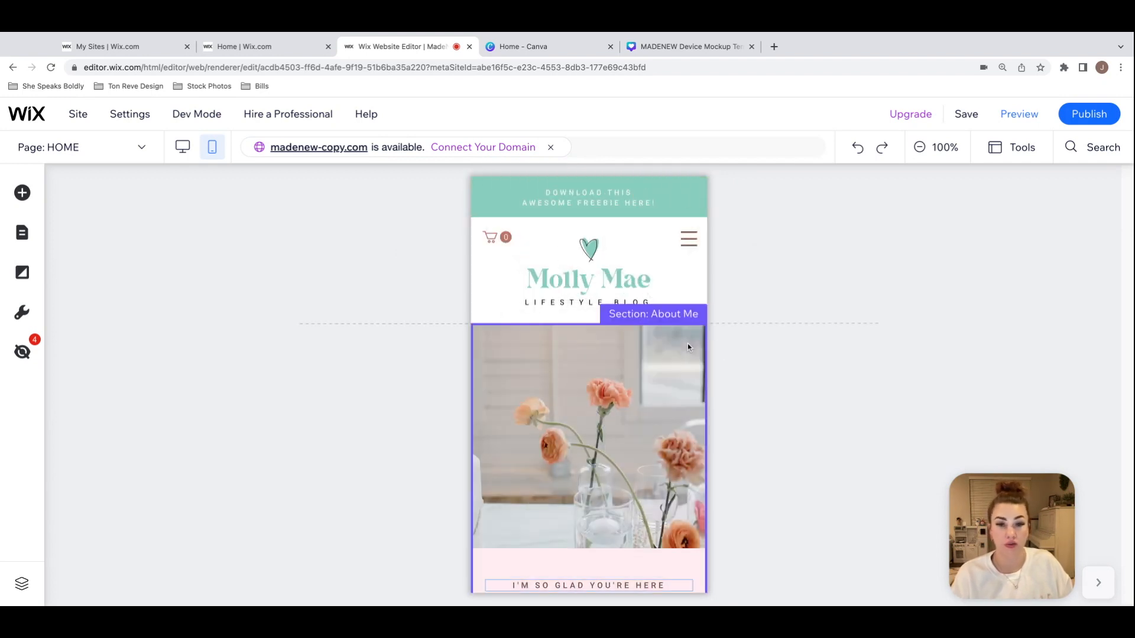
# Step: Review the mobile home page's welcome and about-me sections for layout problems
pyautogui.scroll(-4, 686, 343)
pyautogui.click(704, 329)
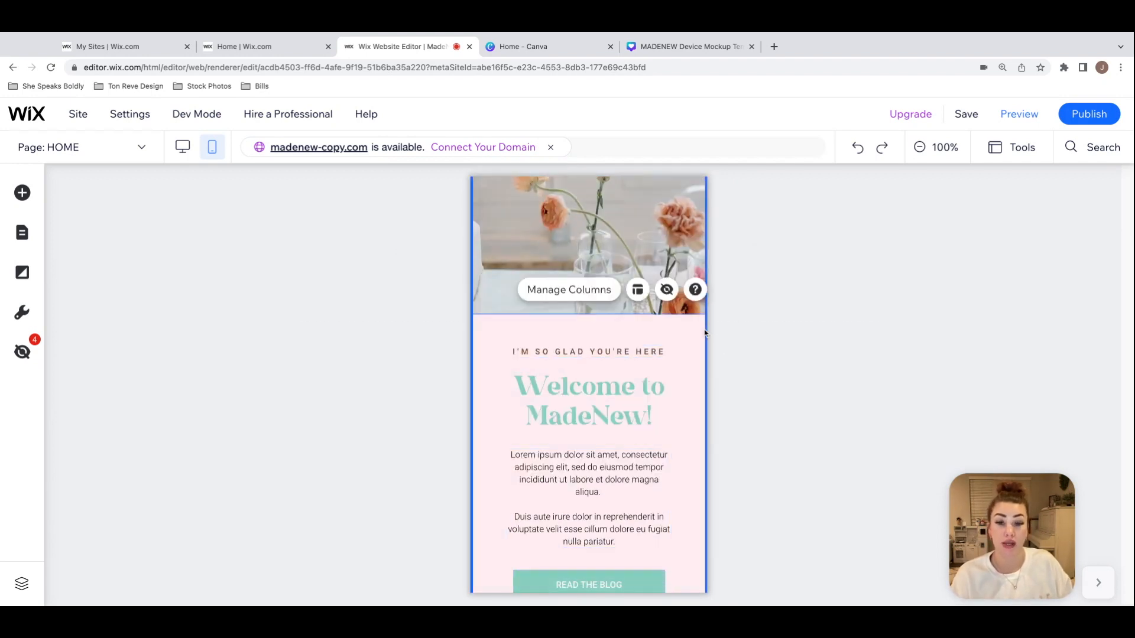
pyautogui.scroll(-2, 704, 328)
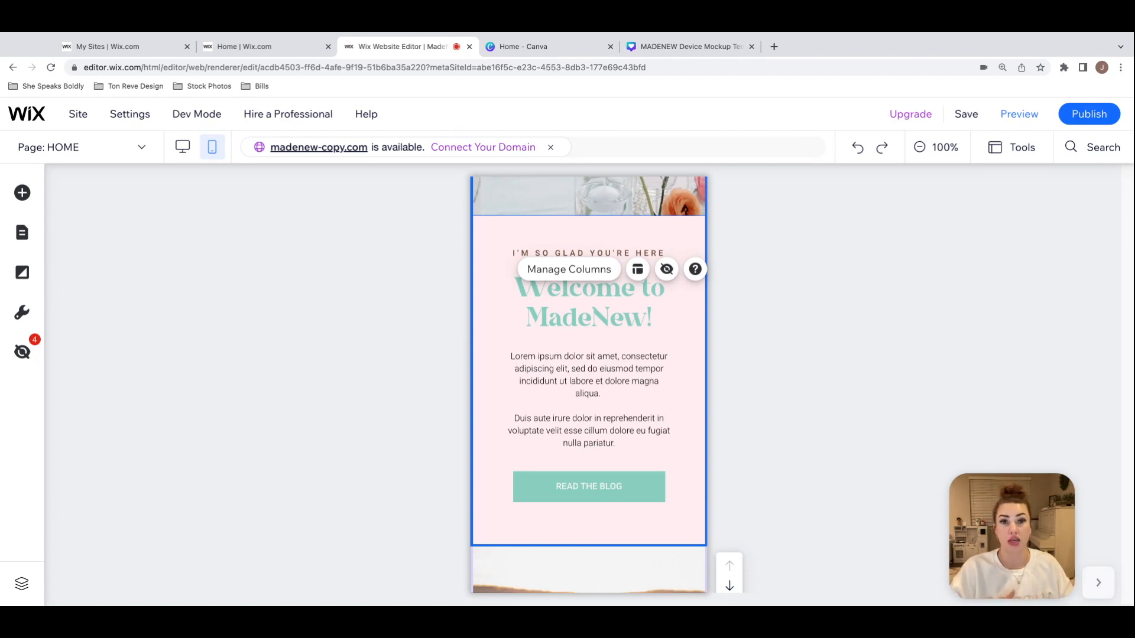
pyautogui.scroll(-4, 691, 343)
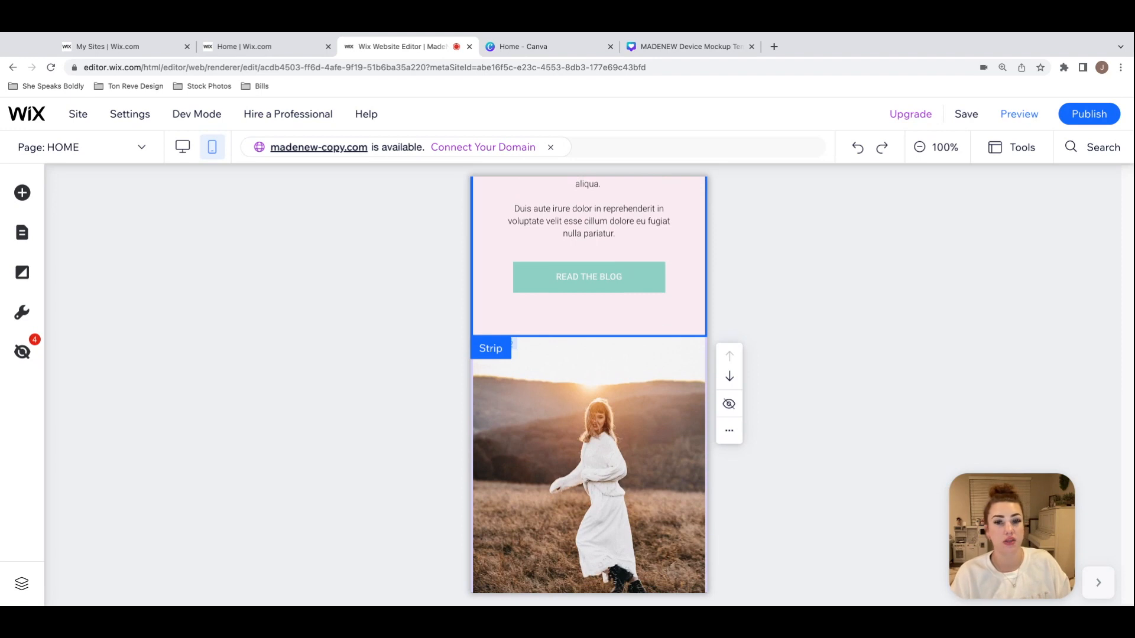
pyautogui.scroll(-2, 588, 384)
pyautogui.scroll(-3, 589, 385)
pyautogui.scroll(-2, 589, 384)
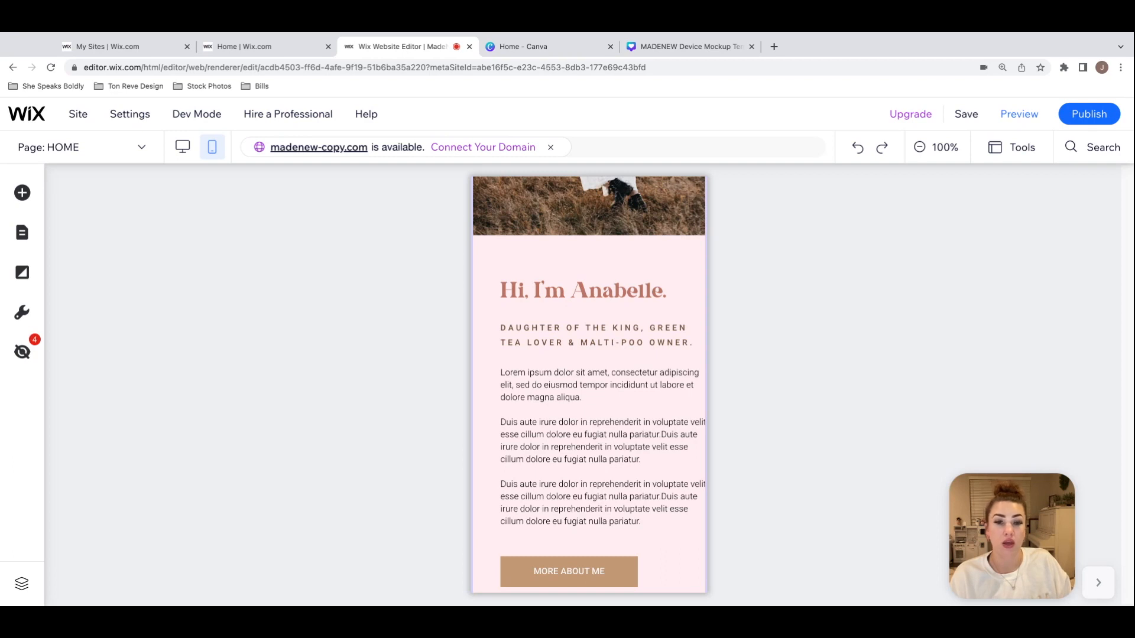
pyautogui.scroll(-1, 651, 377)
# Step: Examine how the about-me section's grouped text, paragraph text box and column are laid out against the mobile screen edges
pyautogui.click(650, 377)
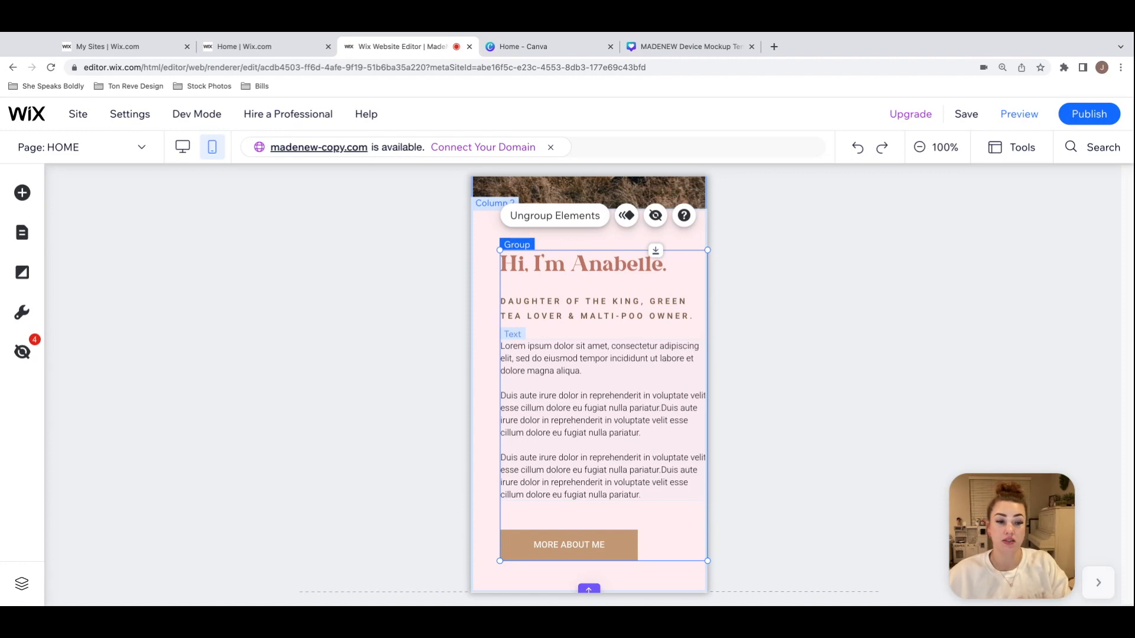
pyautogui.click(651, 347)
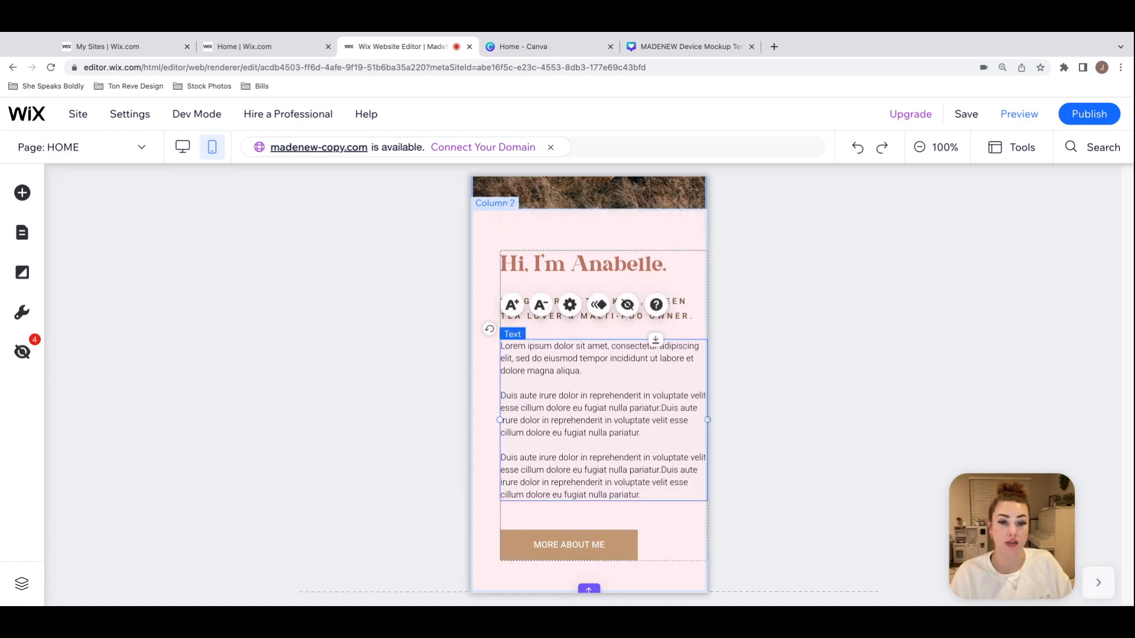
pyautogui.click(674, 234)
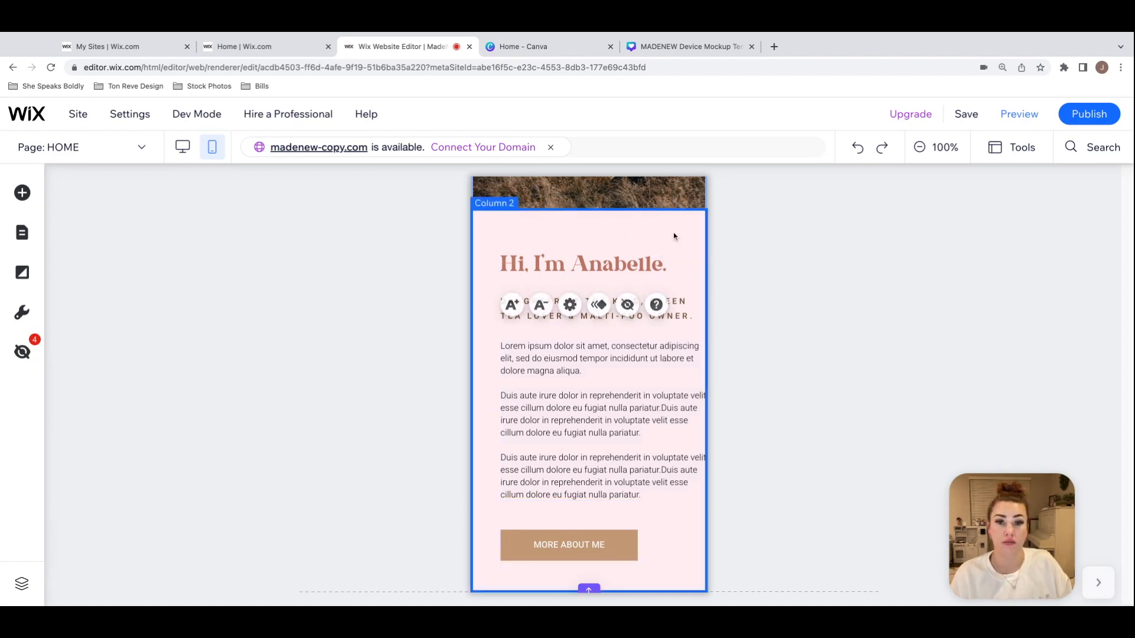
pyautogui.scroll(-1, 674, 236)
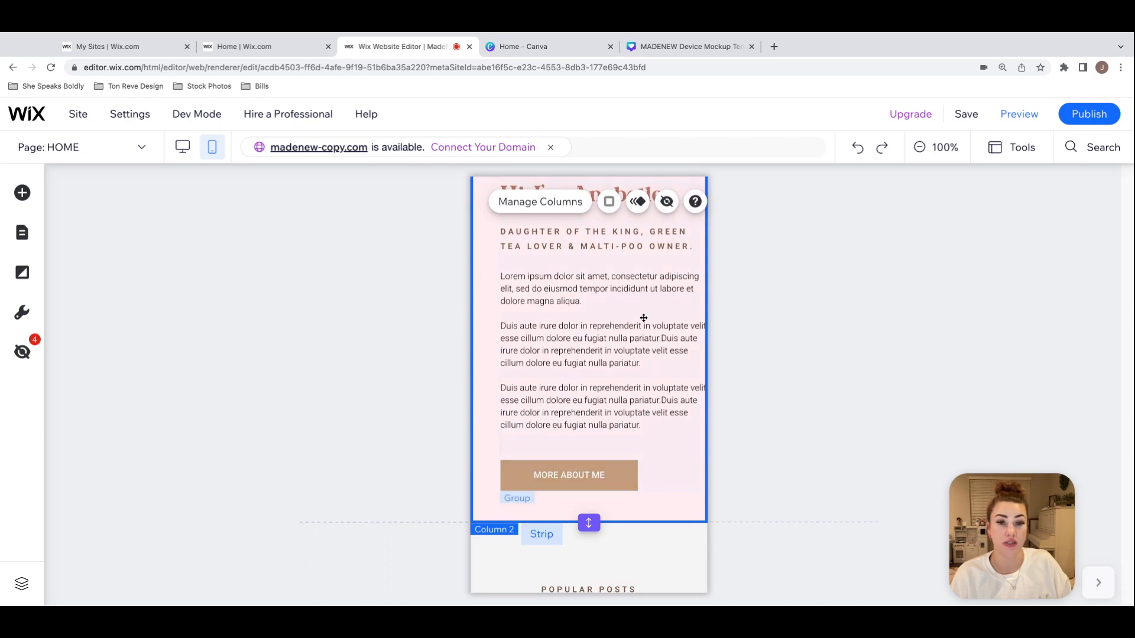
pyautogui.click(643, 318)
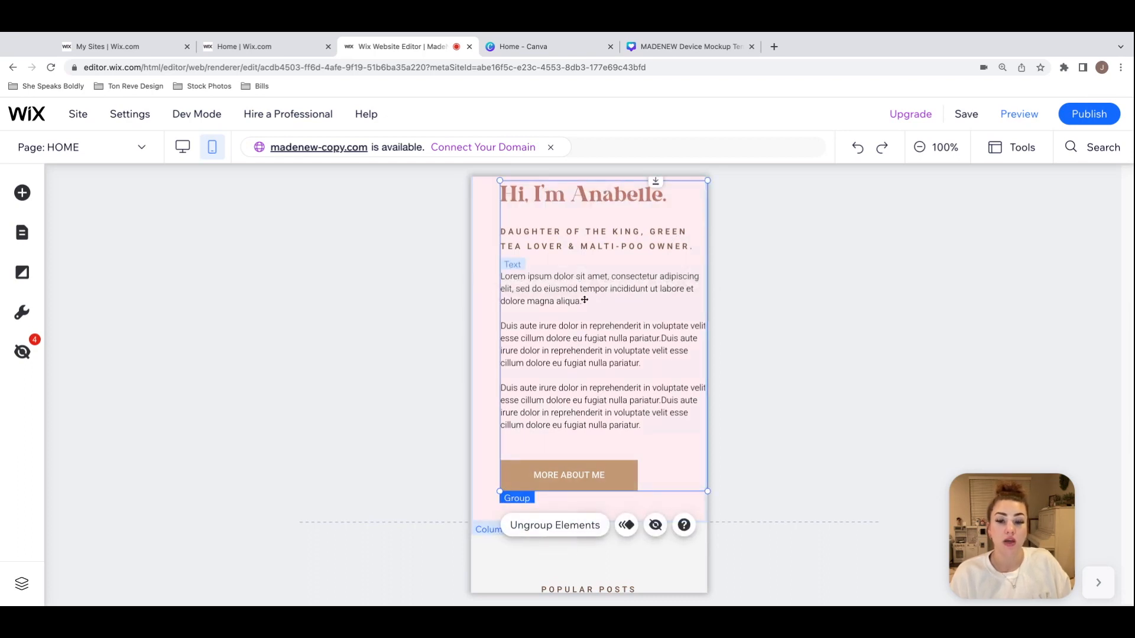
pyautogui.click(585, 526)
pyautogui.click(490, 441)
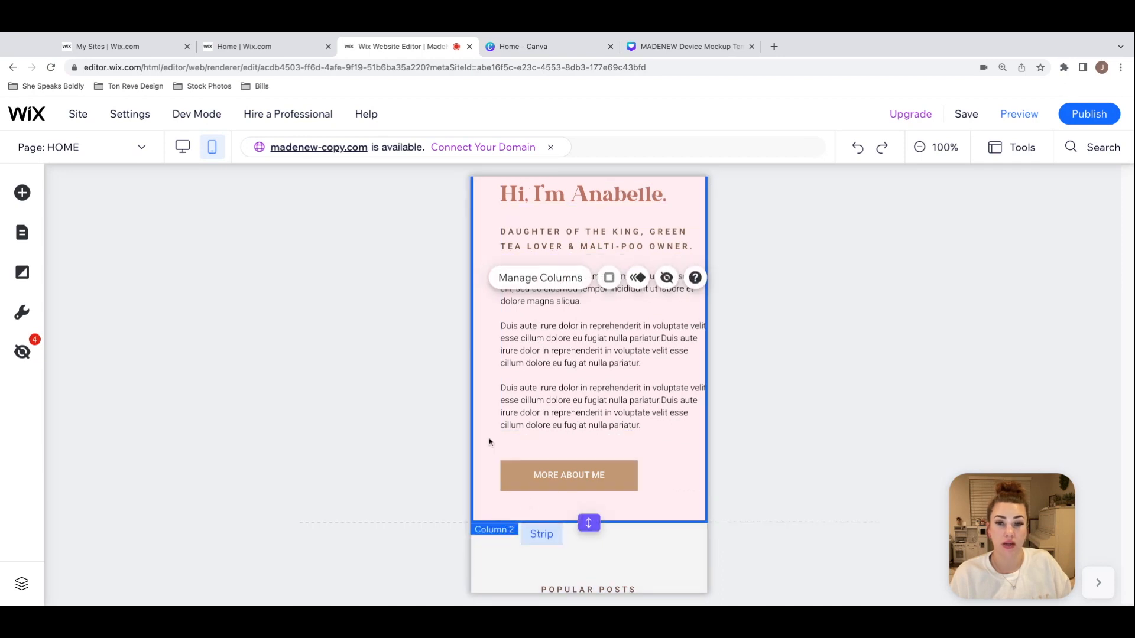
pyautogui.scroll(2, 490, 441)
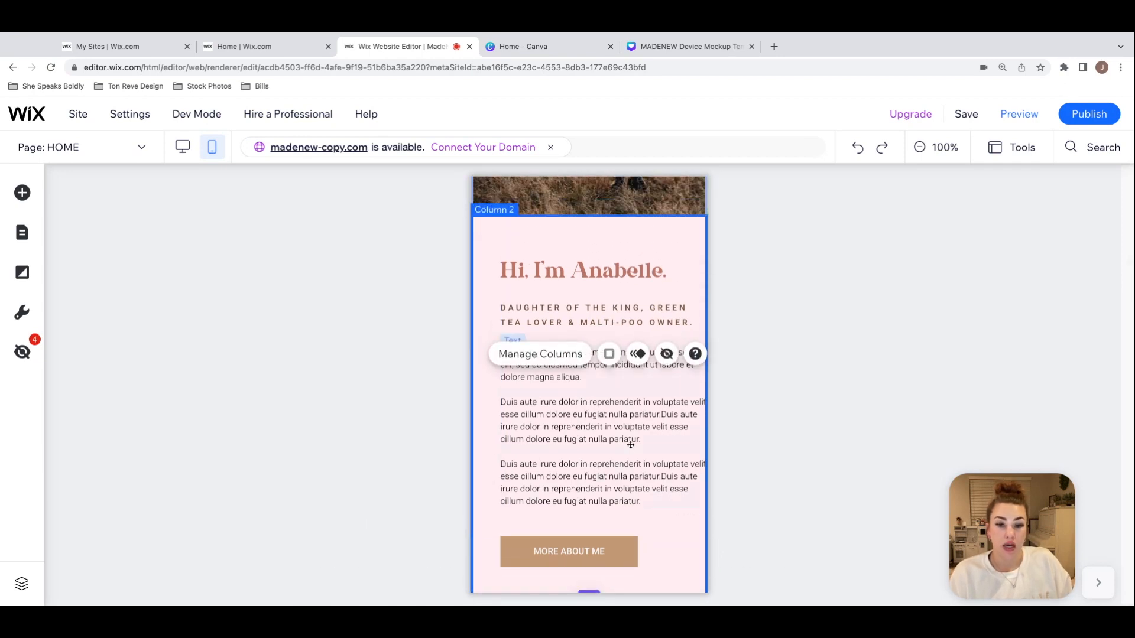
pyautogui.scroll(1, 630, 445)
pyautogui.scroll(-1, 631, 445)
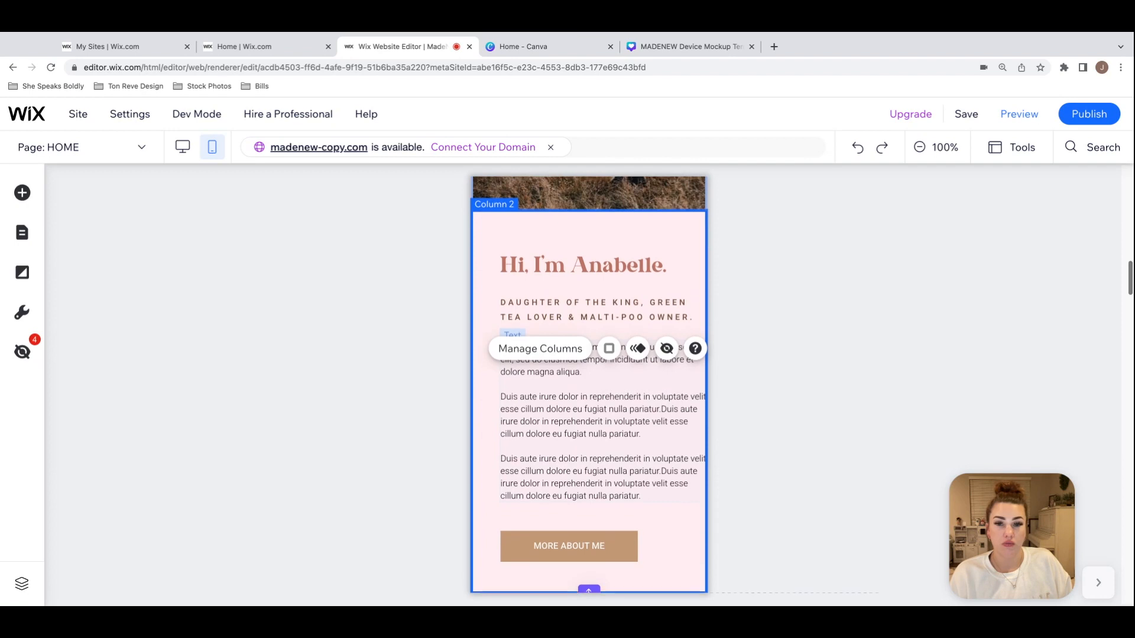
# Step: Try to center the about-me heading, subtitle, paragraphs and button by moving them together to x 20, y 1387, and undo the move
pyautogui.click(646, 266)
pyautogui.keyDown('shift'); pyautogui.click(679, 307); pyautogui.keyUp('shift')
pyautogui.keyDown('shift'); pyautogui.click(685, 383); pyautogui.keyUp('shift')
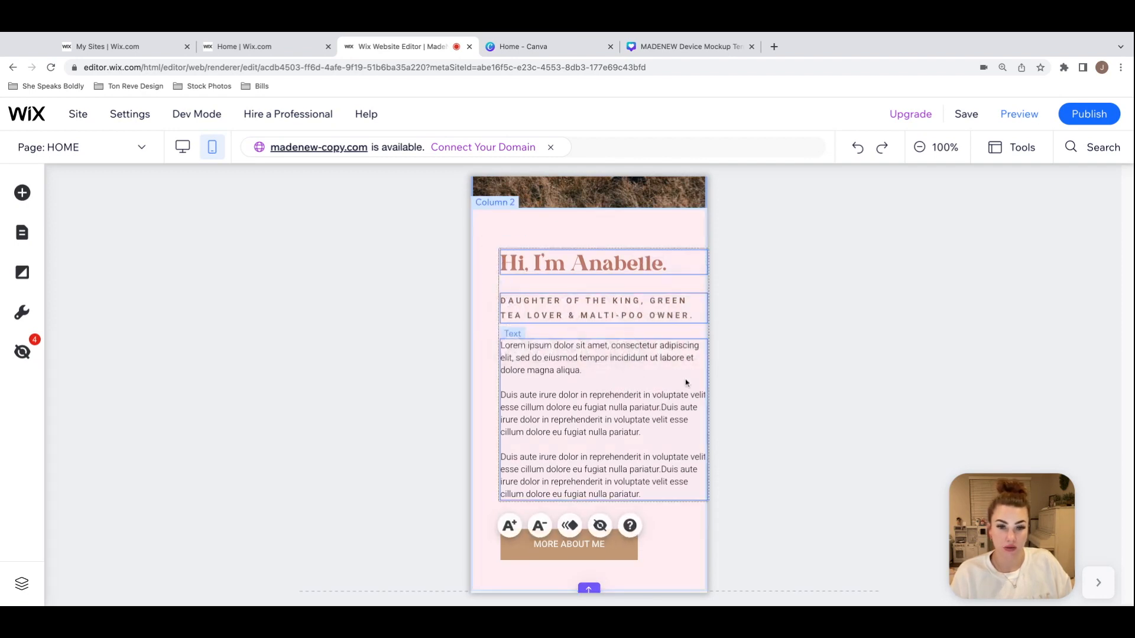
pyautogui.keyDown('shift'); pyautogui.click(622, 555); pyautogui.keyUp('shift')
pyautogui.moveTo(672, 483); pyautogui.dragTo(657, 478)
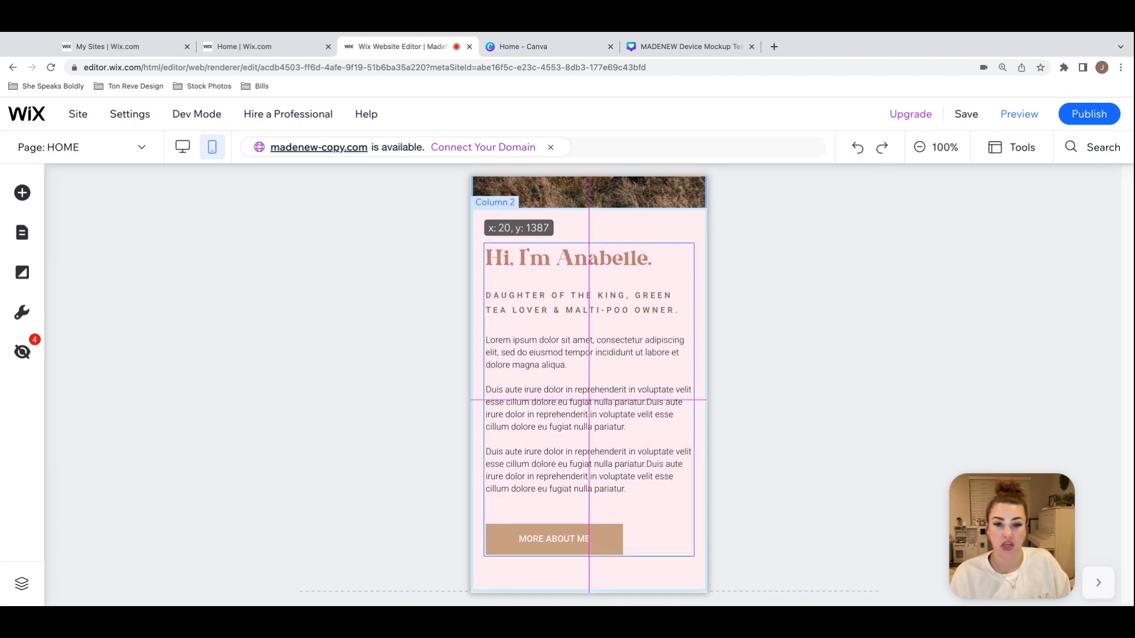
pyautogui.click(697, 537)
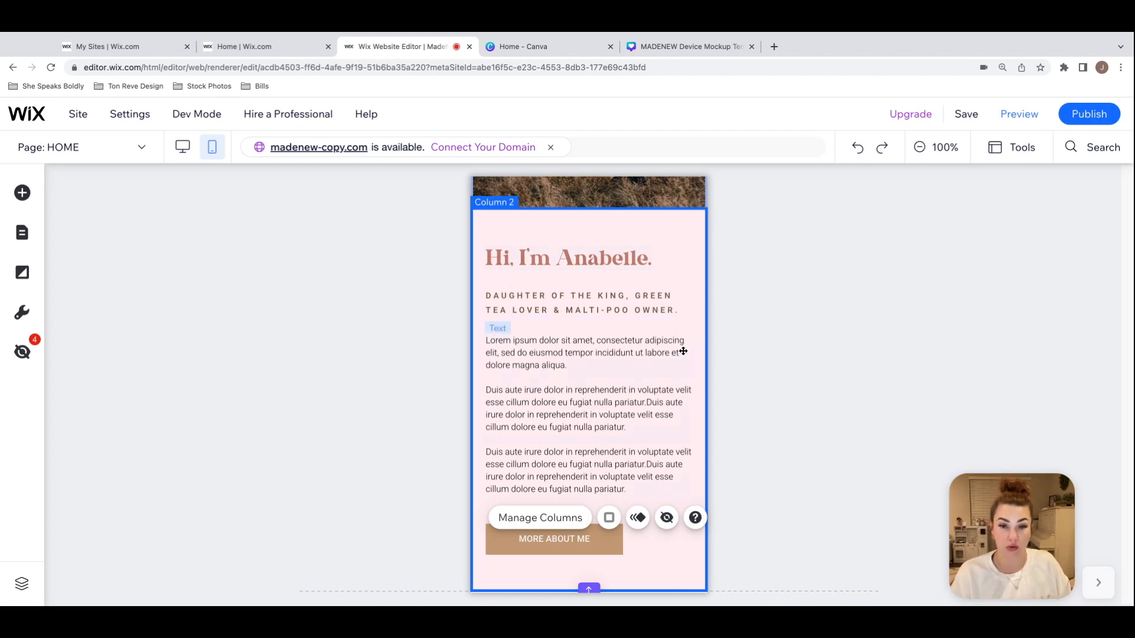
pyautogui.moveTo(706, 330); pyautogui.dragTo(721, 335)
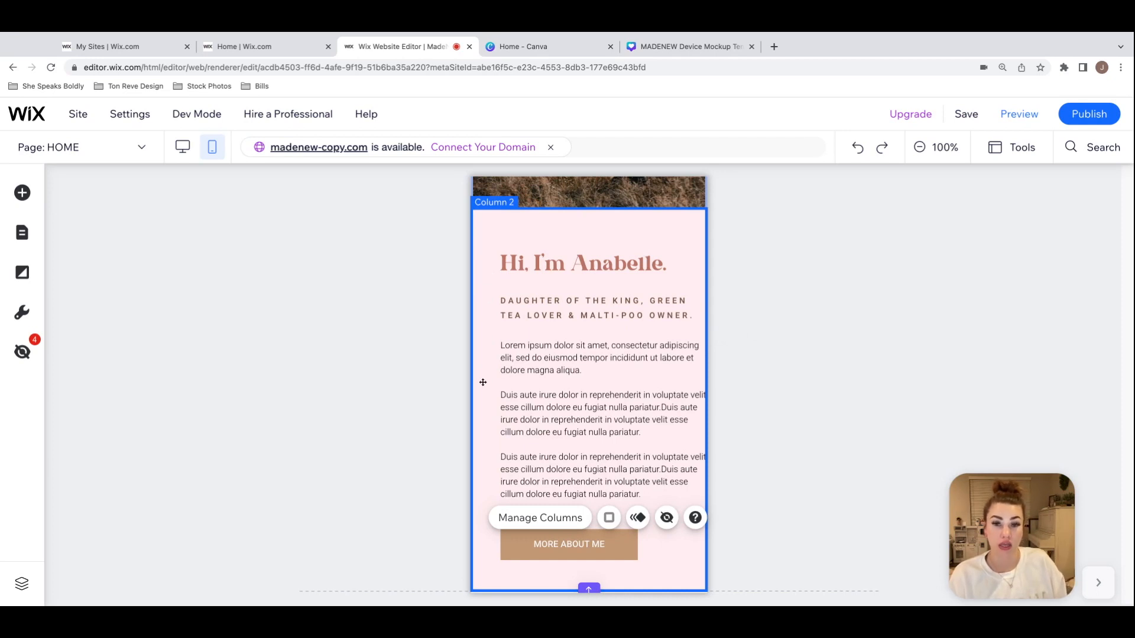
# Step: Narrow the about-me paragraph text box from its right side so its lines wrap inside the pink column
pyautogui.click(643, 393)
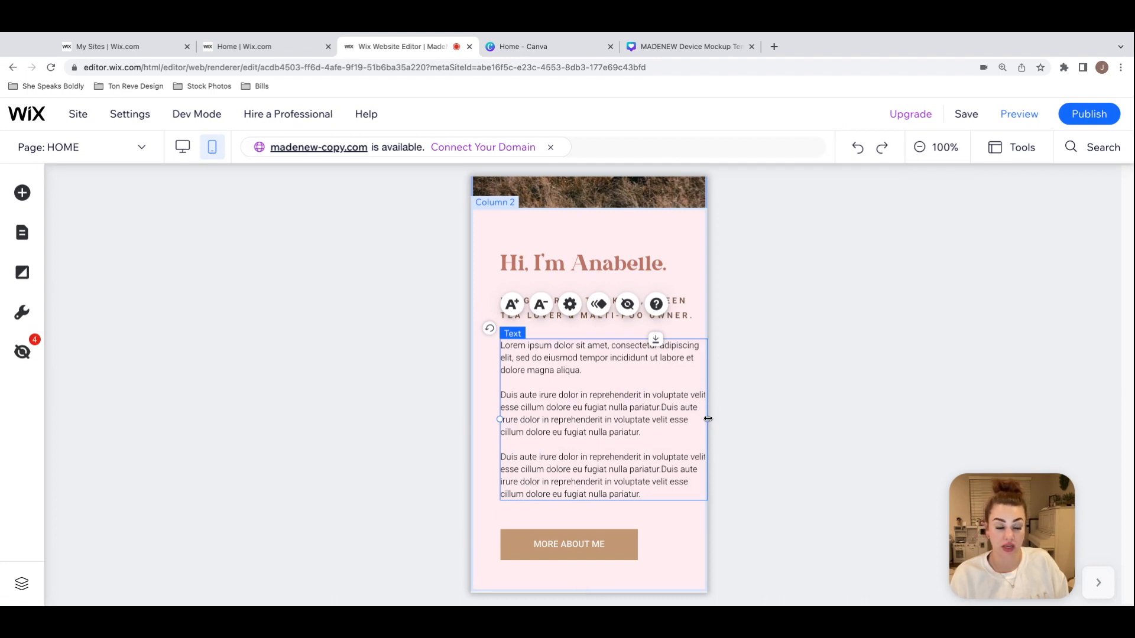
pyautogui.moveTo(708, 419); pyautogui.dragTo(684, 432)
pyautogui.click(691, 407)
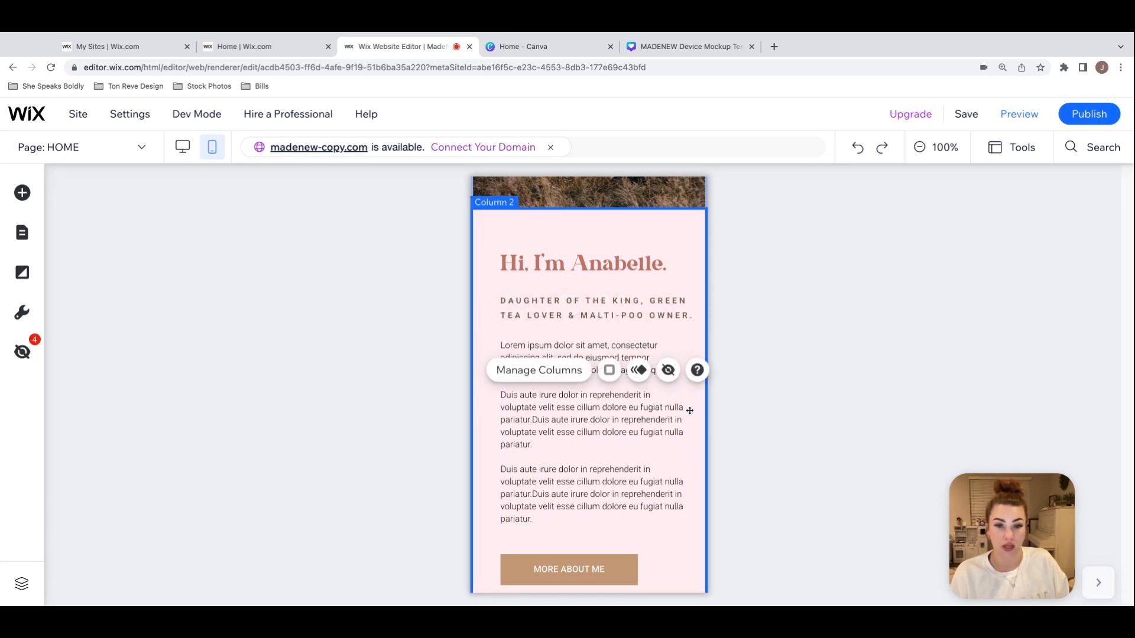
pyautogui.scroll(-3, 646, 488)
pyautogui.scroll(3, 652, 497)
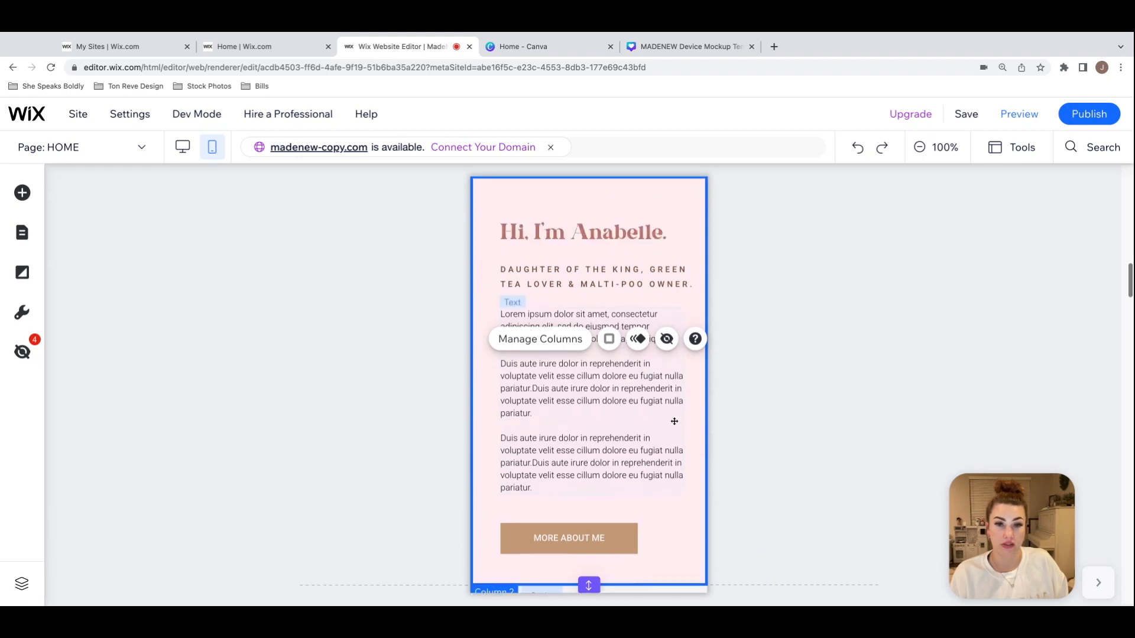
pyautogui.click(684, 267)
# Step: Try to extend the about-me strip below the MORE ABOUT ME button, and undo the resize
pyautogui.scroll(-3, 684, 266)
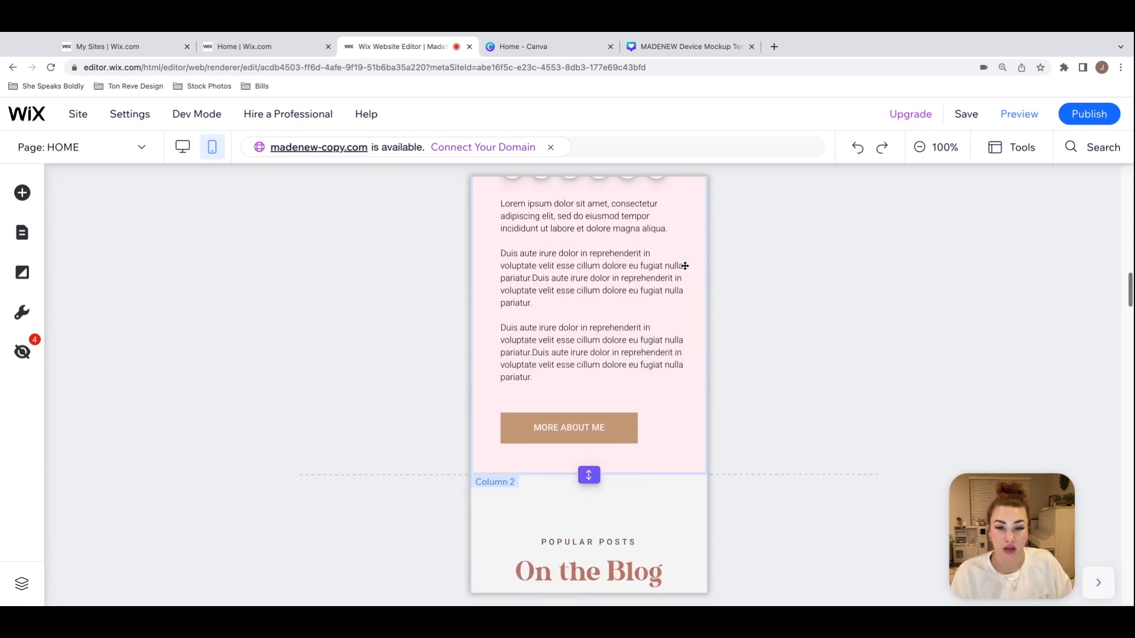
pyautogui.click(587, 453)
pyautogui.scroll(3, 585, 438)
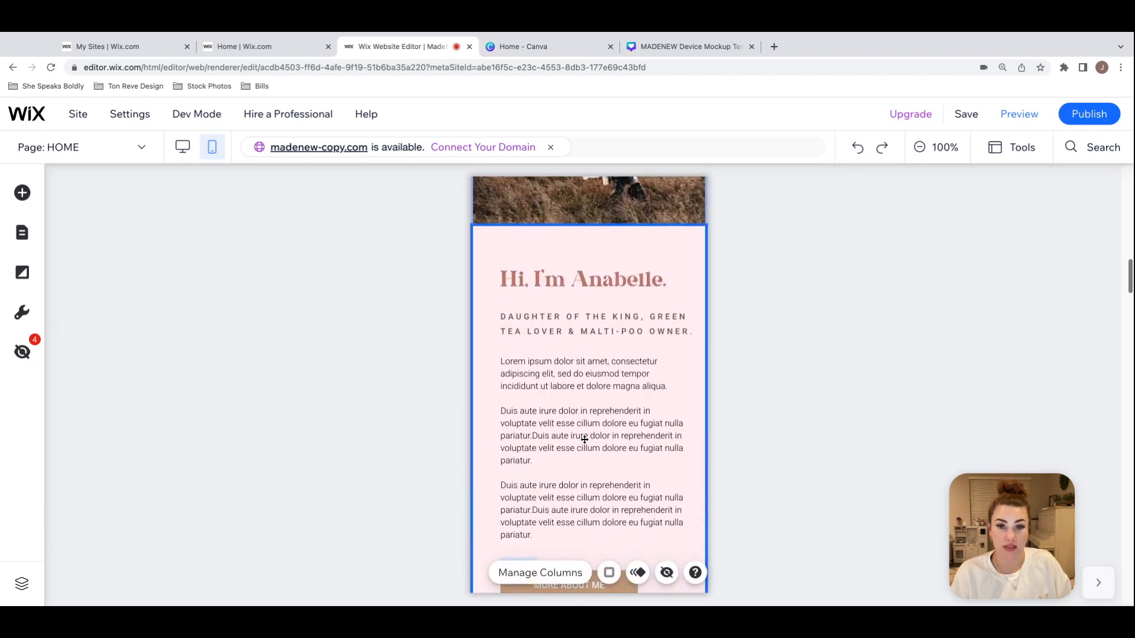
pyautogui.scroll(-3, 606, 432)
pyautogui.moveTo(591, 489); pyautogui.dragTo(591, 501)
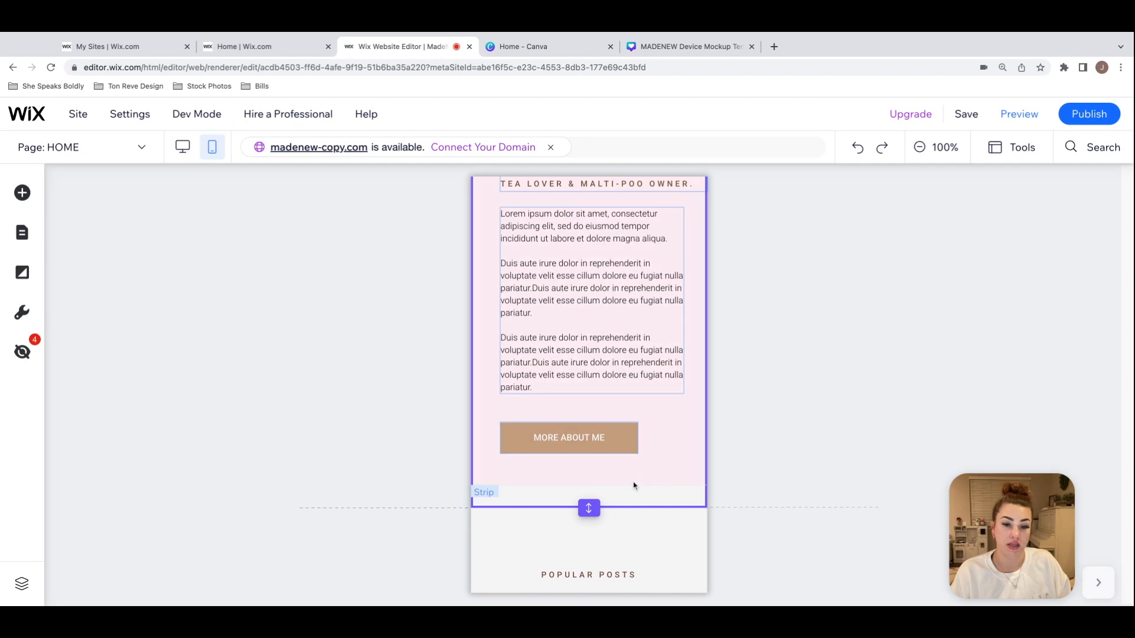
pyautogui.press('super+z')
# Step: Extend the pink about-me column slightly downward to add space below the MORE ABOUT ME button
pyautogui.click(678, 473)
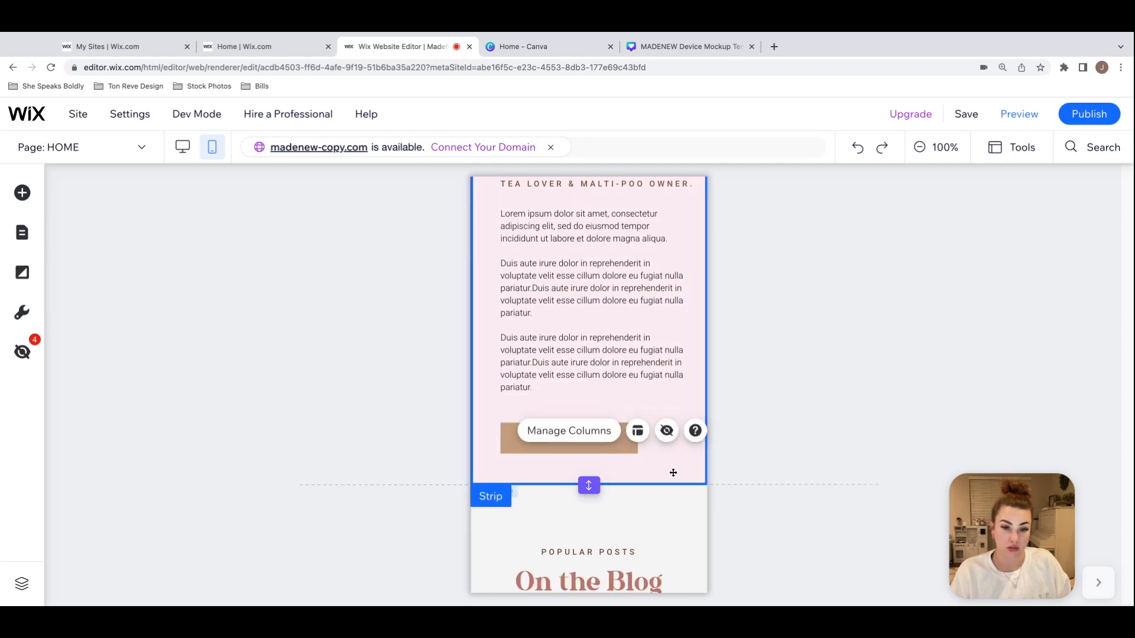
pyautogui.moveTo(677, 484); pyautogui.dragTo(680, 482)
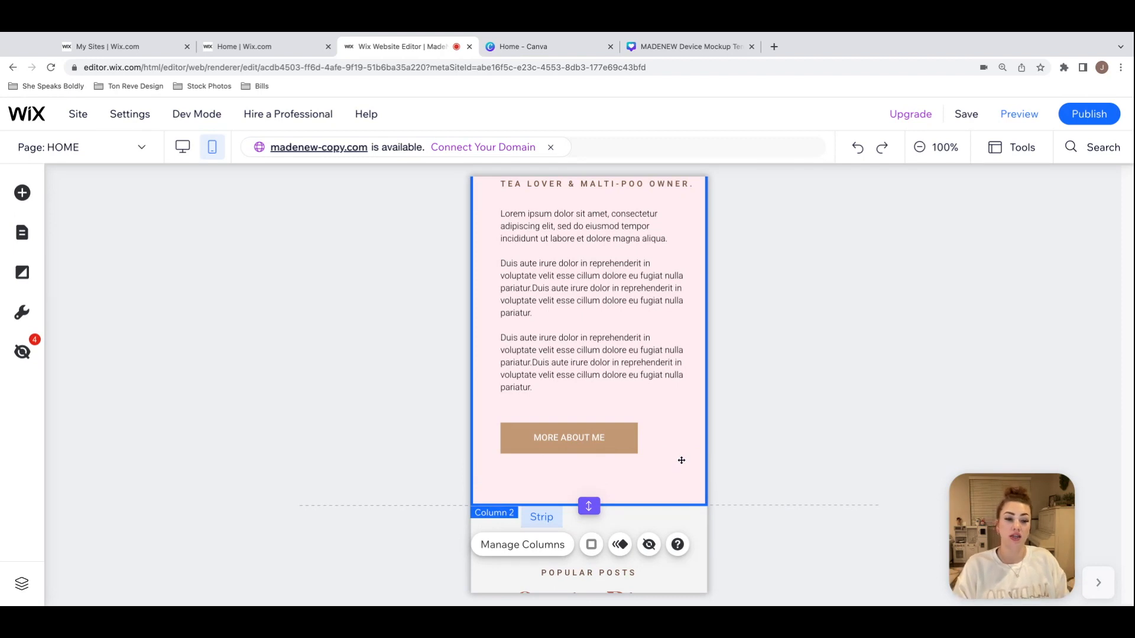
pyautogui.scroll(-2, 680, 459)
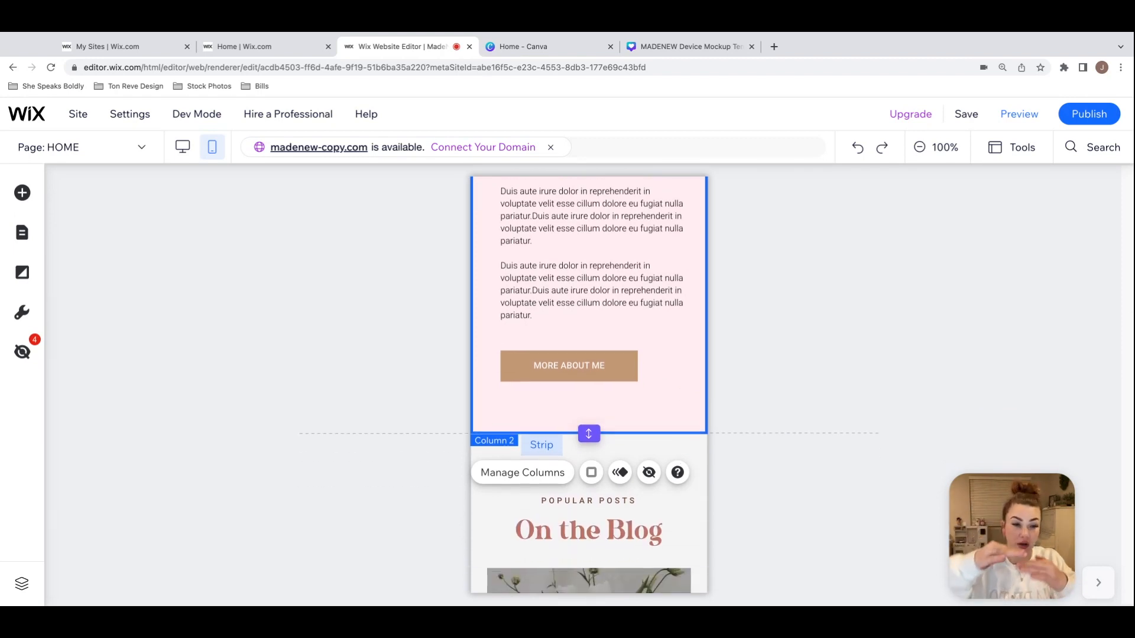
# Step: Try to shorten the about-me strip up to the button and close the gap above the Blog Feed section, and undo both changes
pyautogui.moveTo(646, 433); pyautogui.dragTo(632, 389)
pyautogui.click(631, 445)
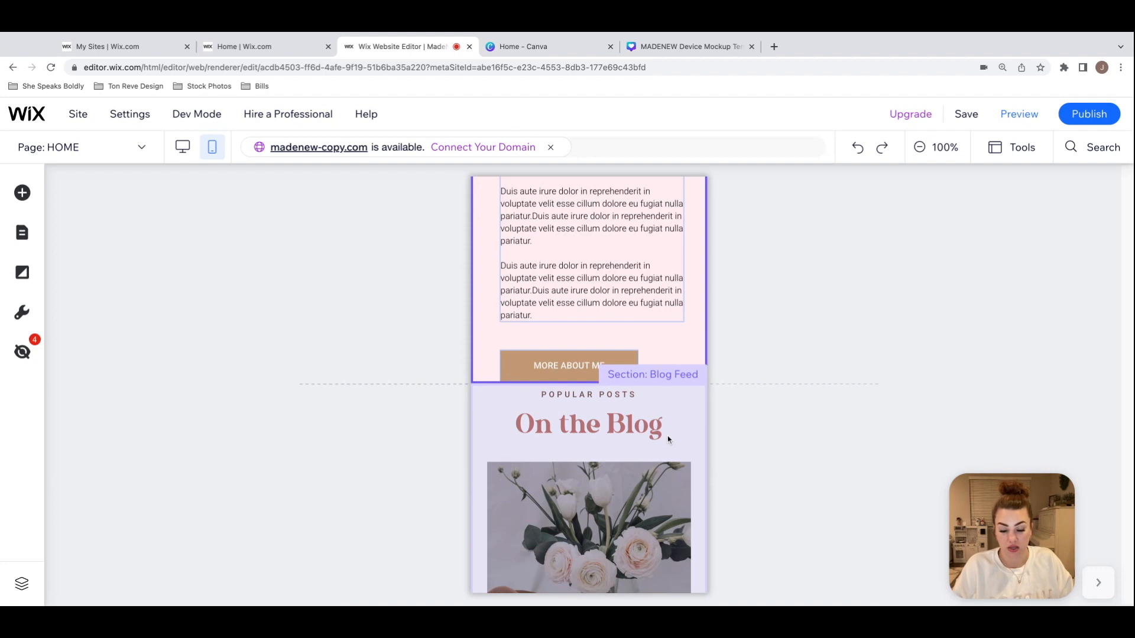
pyautogui.hotkey('ctrl', 'z')
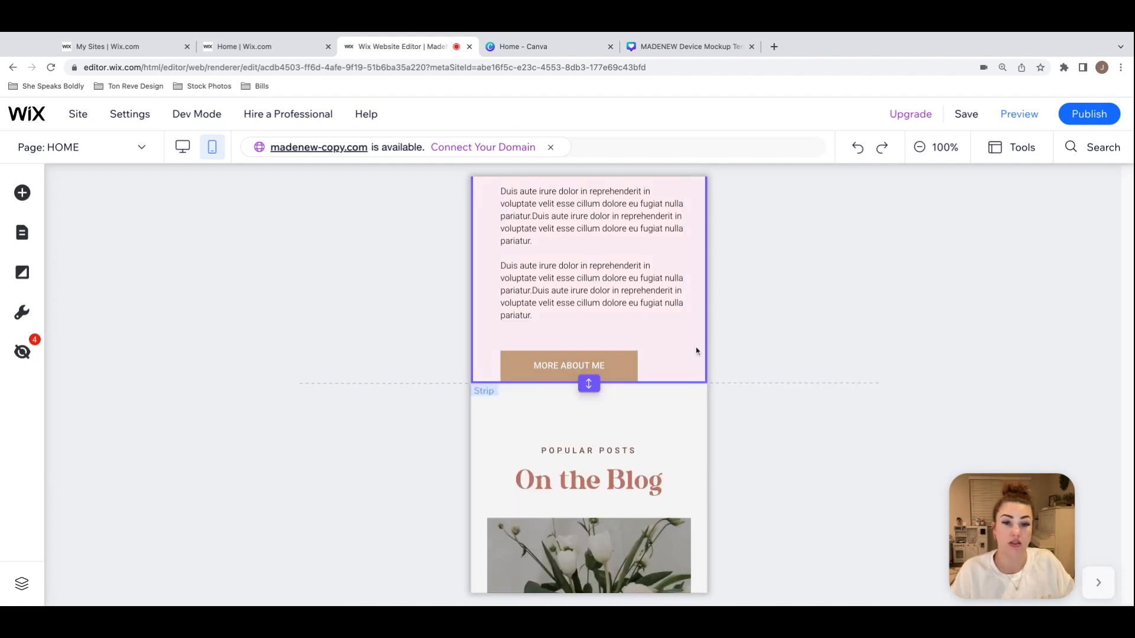
pyautogui.hotkey('ctrl', 'z')
# Step: Review the rest of the mobile home page from the blog posts and featured post through the discover-more links to the footer
pyautogui.scroll(-2, 589, 384)
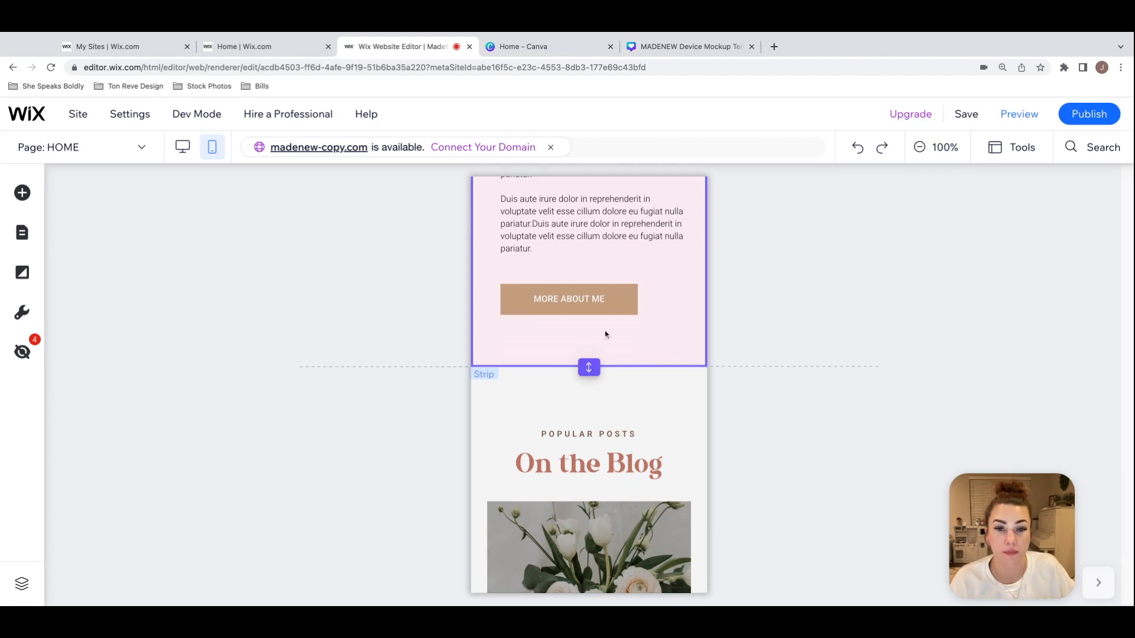
pyautogui.scroll(-3, 665, 368)
pyautogui.scroll(-4, 664, 368)
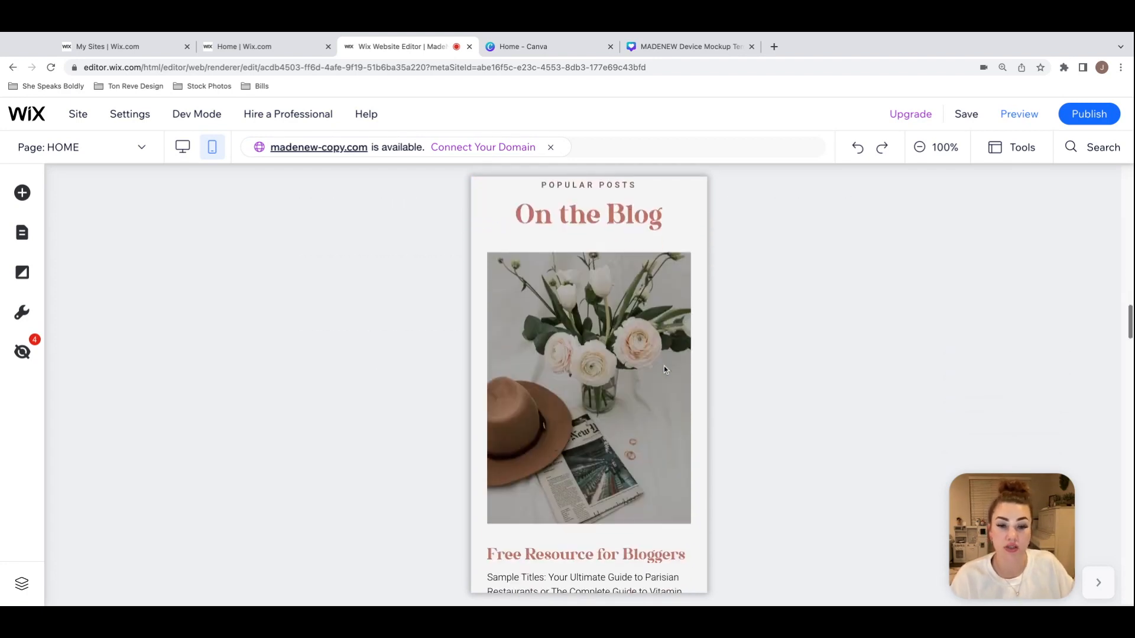
pyautogui.scroll(-10, 665, 370)
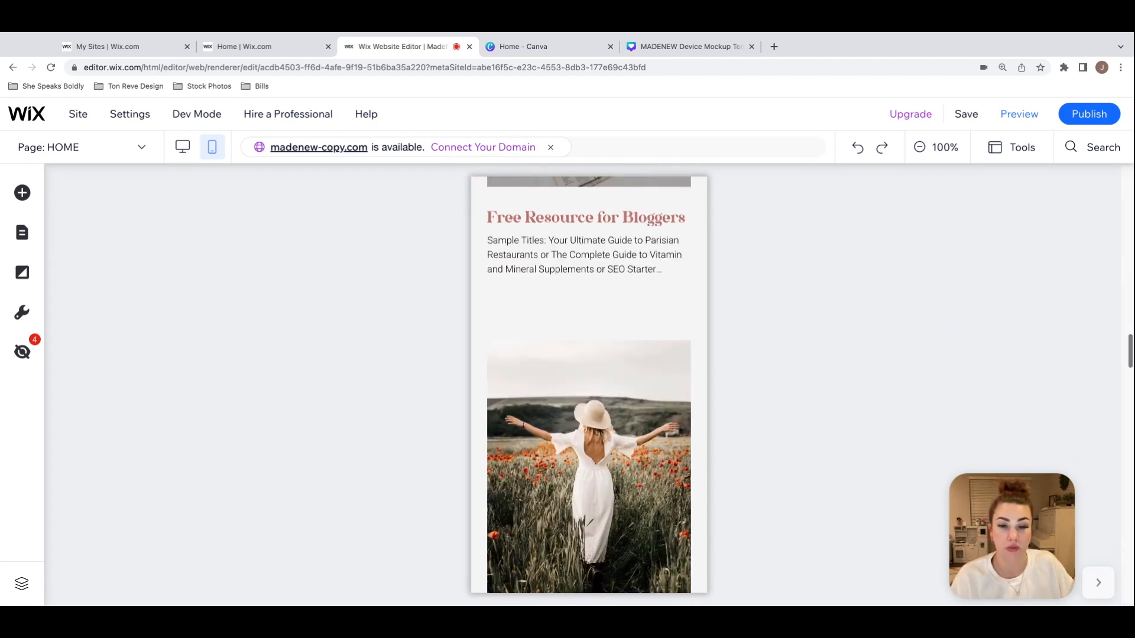
pyautogui.scroll(-11, 588, 384)
pyautogui.scroll(-16, 588, 385)
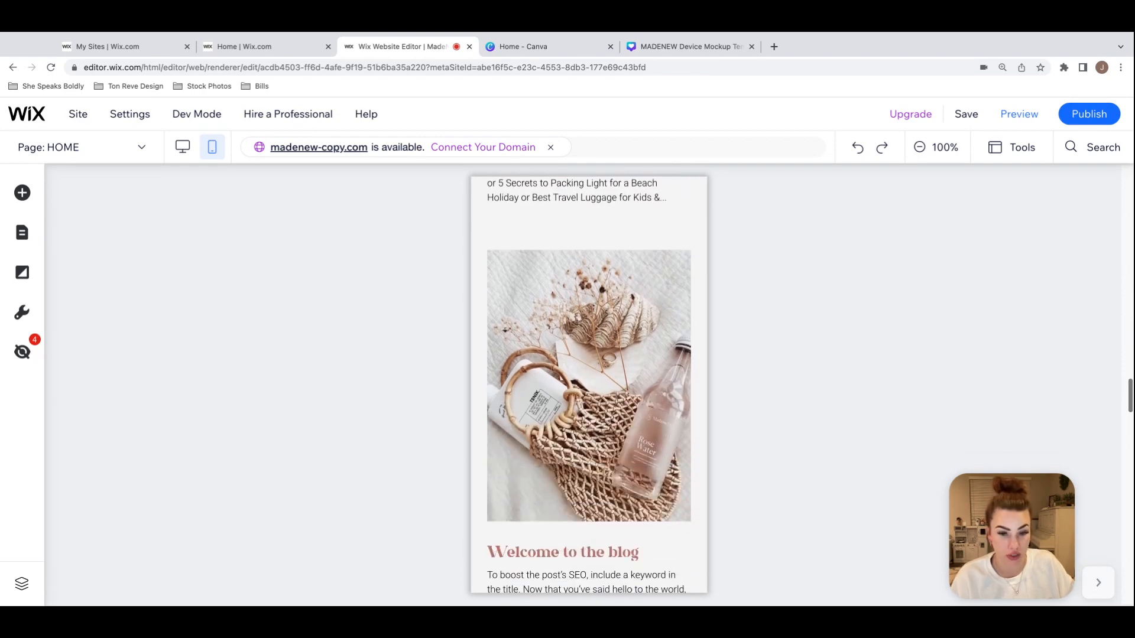
pyautogui.scroll(-15, 588, 385)
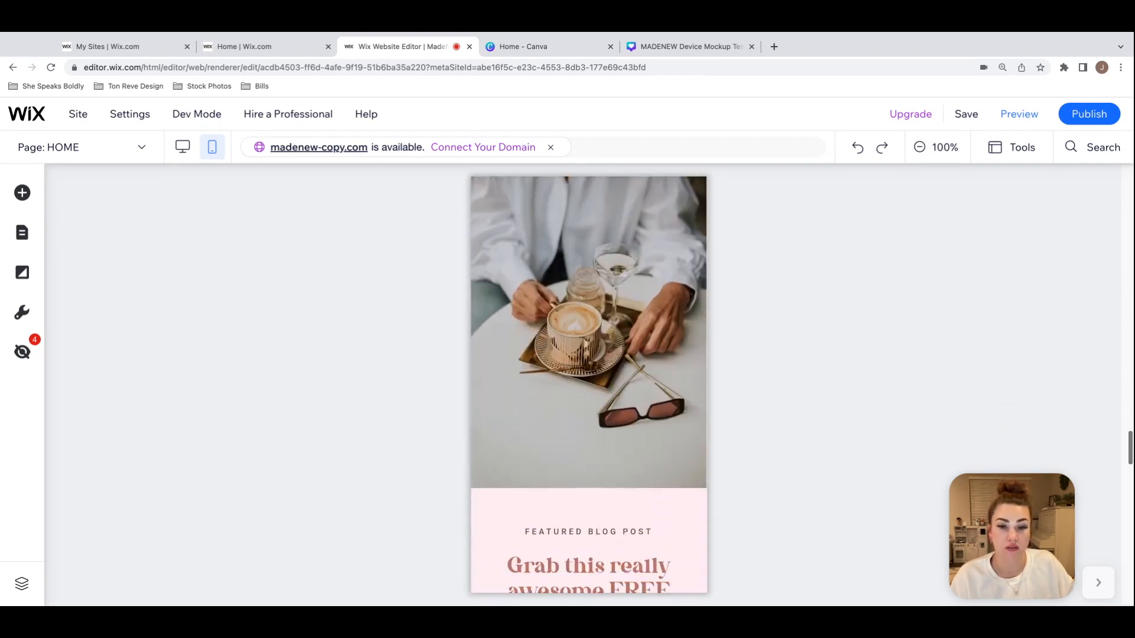
pyautogui.scroll(-13, 588, 385)
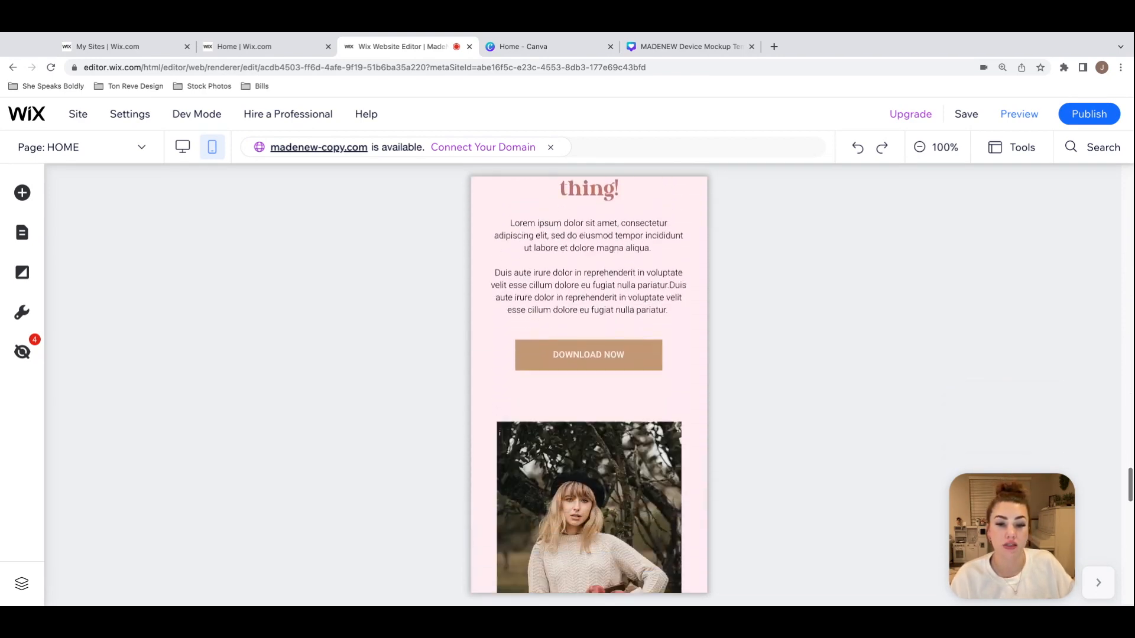
pyautogui.scroll(-14, 589, 385)
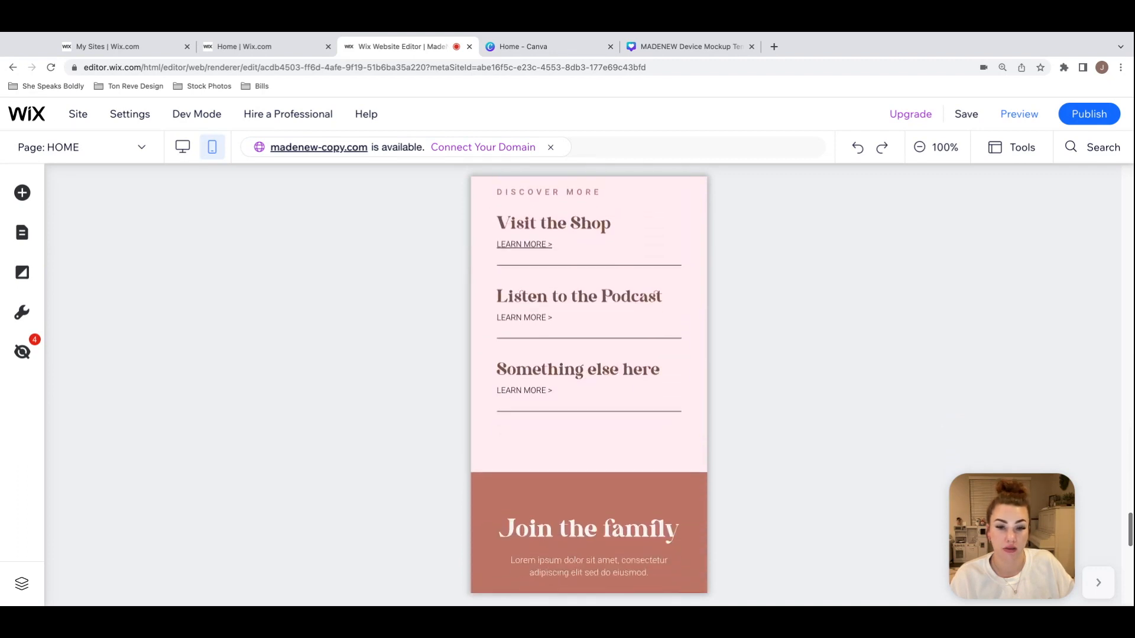
pyautogui.scroll(-4, 589, 384)
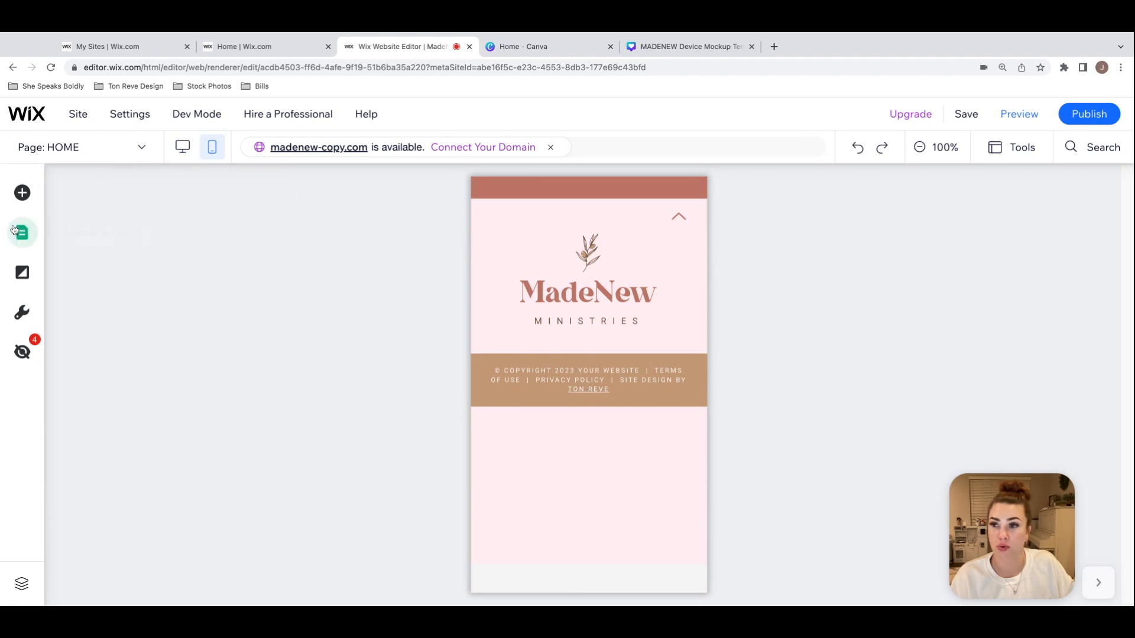
# Step: Switch to the mobile version of the CONTACT page and bring its Contact heading and form into view
pyautogui.click(97, 148)
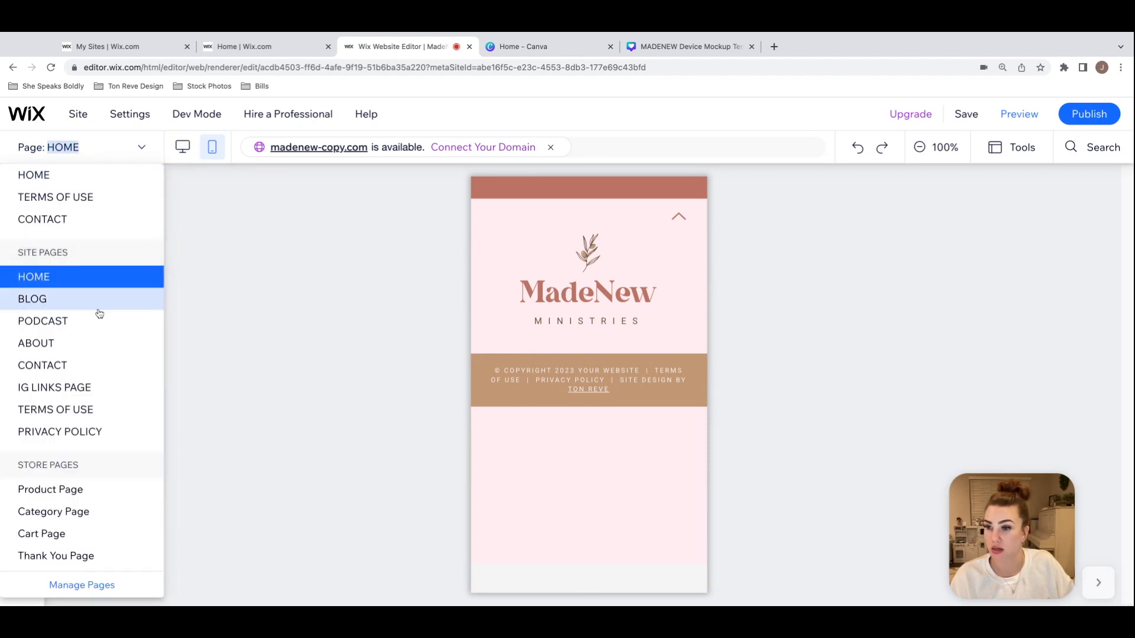
pyautogui.scroll(-1, 104, 312)
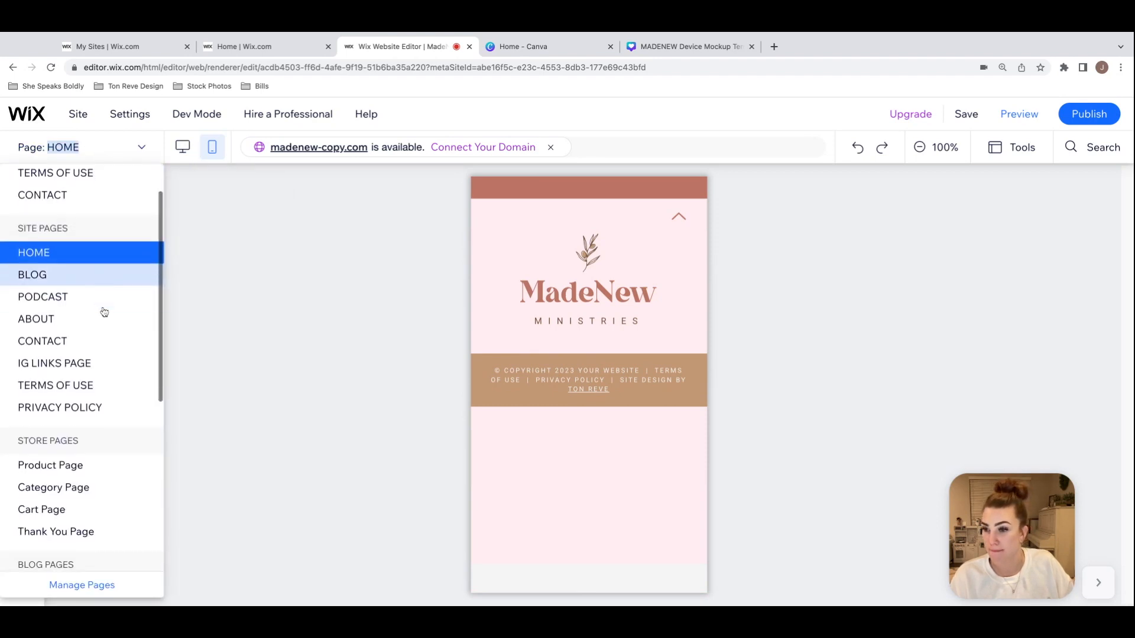
pyautogui.click(87, 341)
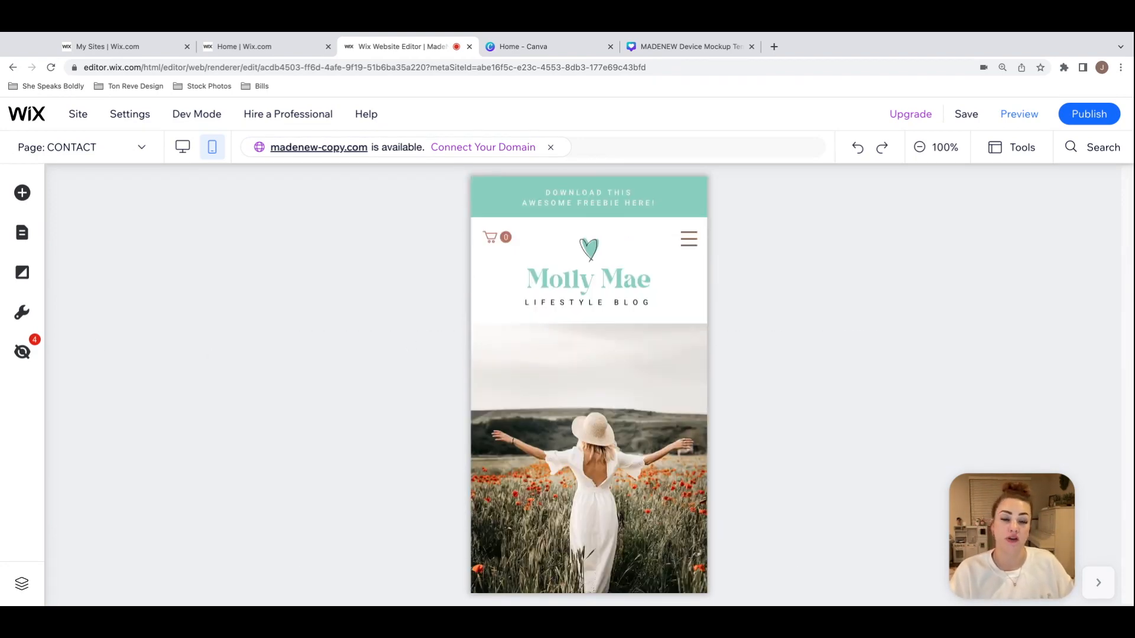
pyautogui.scroll(-5, 589, 384)
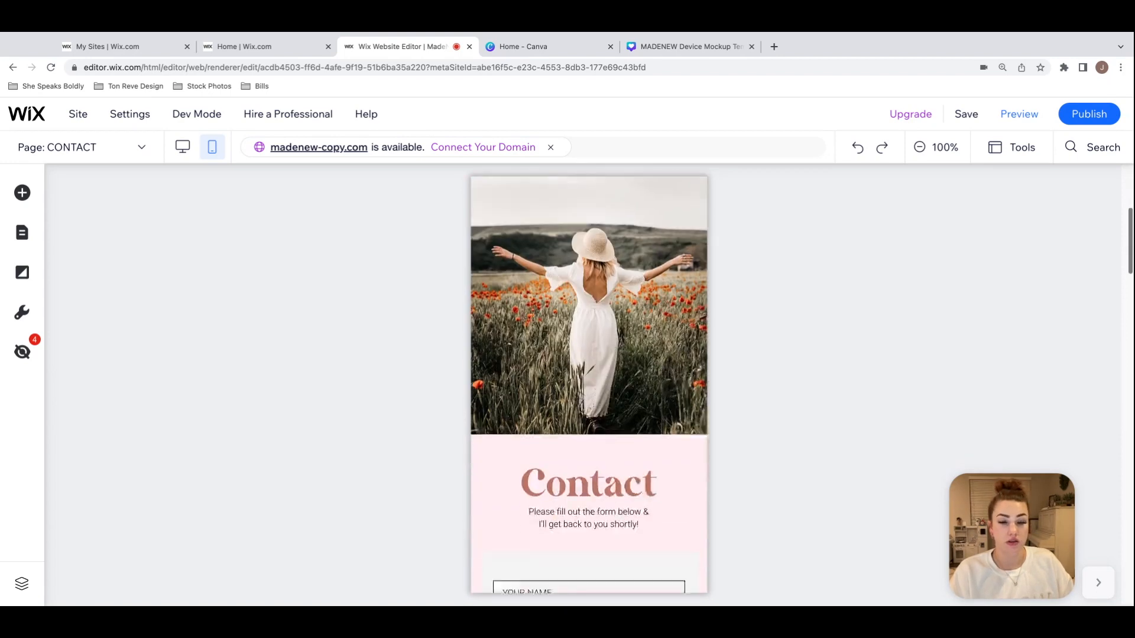
# Step: Shorten the Frequently Asked Questions section on the mobile CONTACT page to reduce the empty space above the Join the family section
pyautogui.scroll(-2, 589, 384)
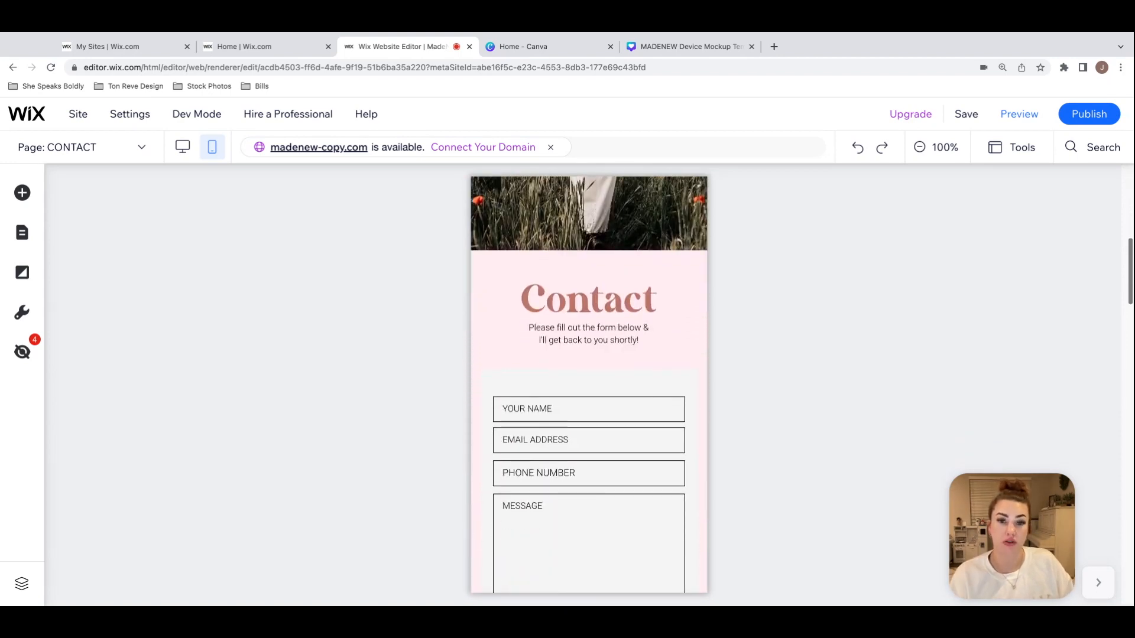
pyautogui.scroll(-8, 589, 384)
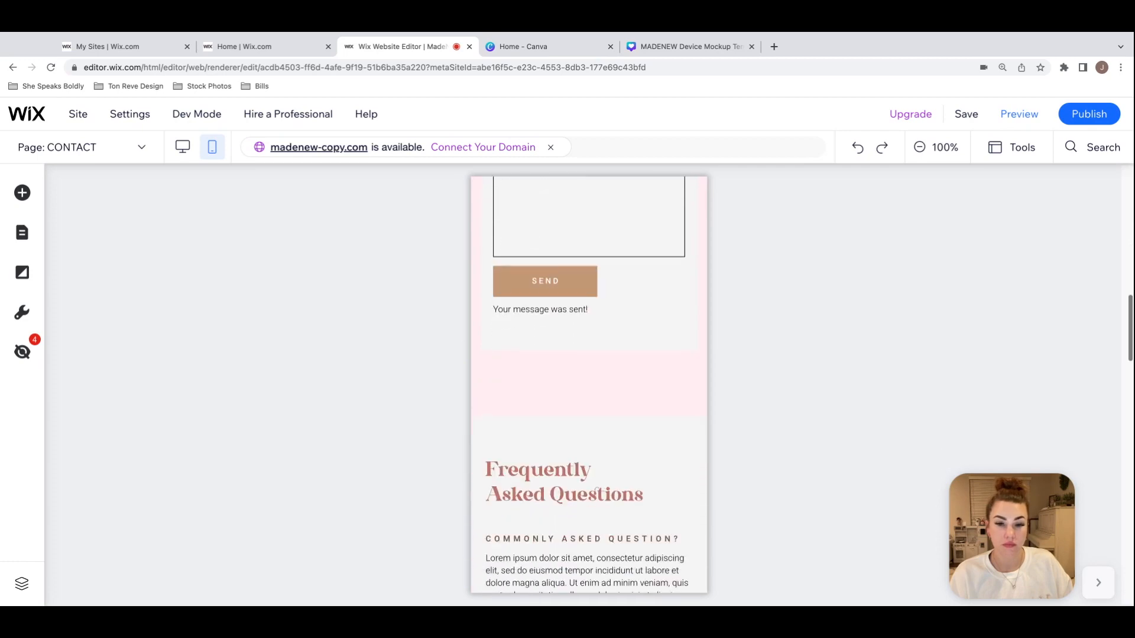
pyautogui.scroll(-9, 589, 384)
pyautogui.scroll(4, 589, 384)
pyautogui.scroll(2, 594, 366)
pyautogui.scroll(-2, 594, 367)
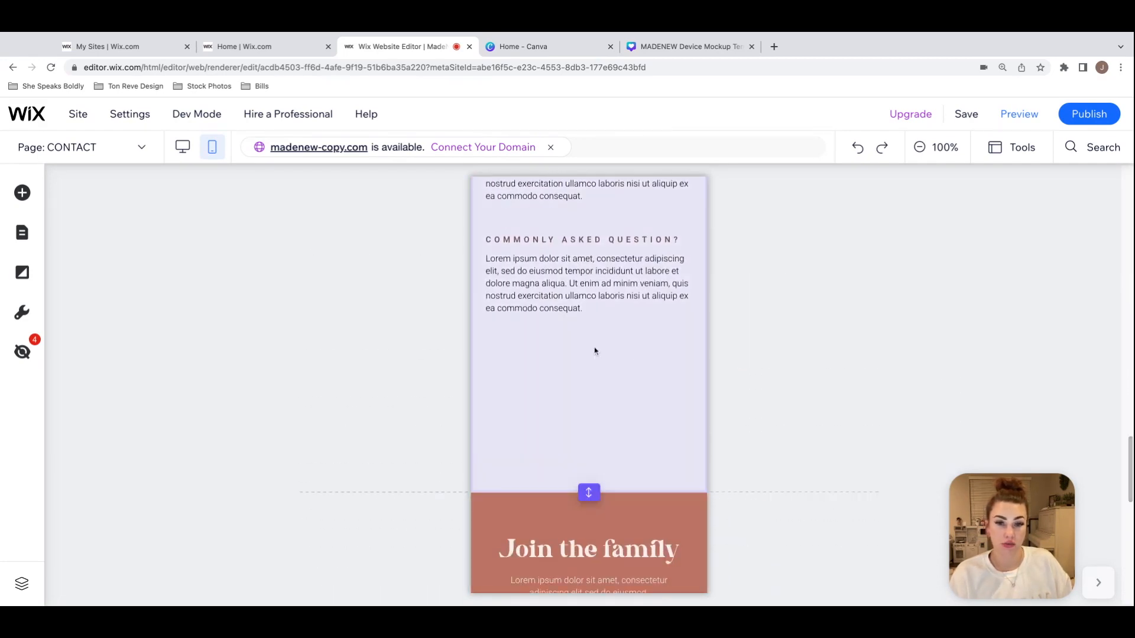
pyautogui.click(598, 381)
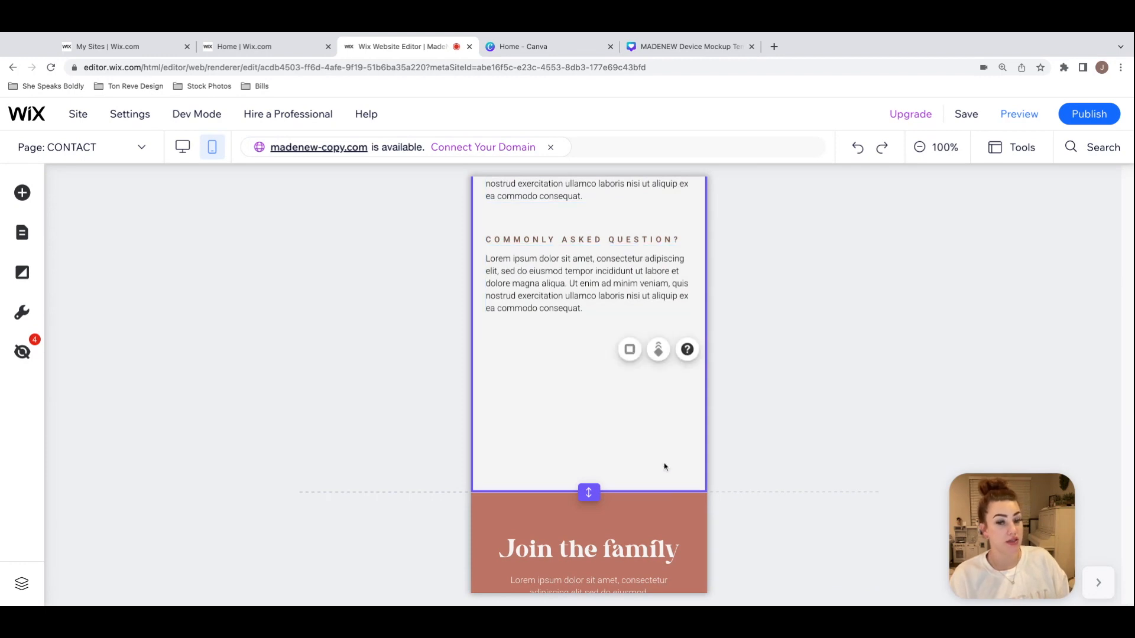
pyautogui.click(634, 491)
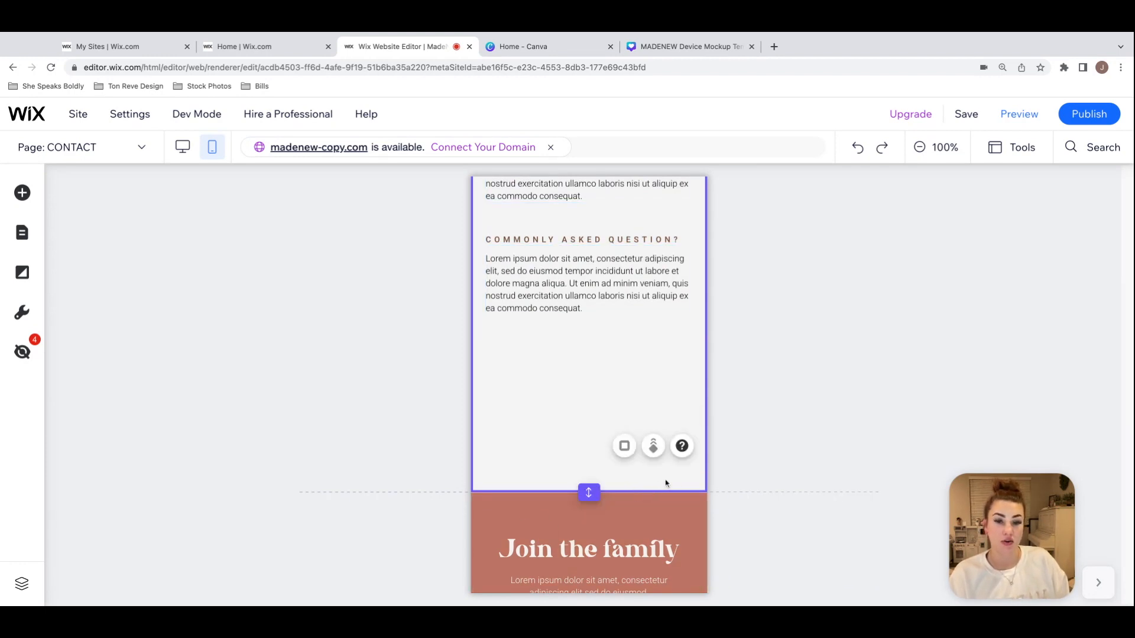
pyautogui.doubleClick(592, 492)
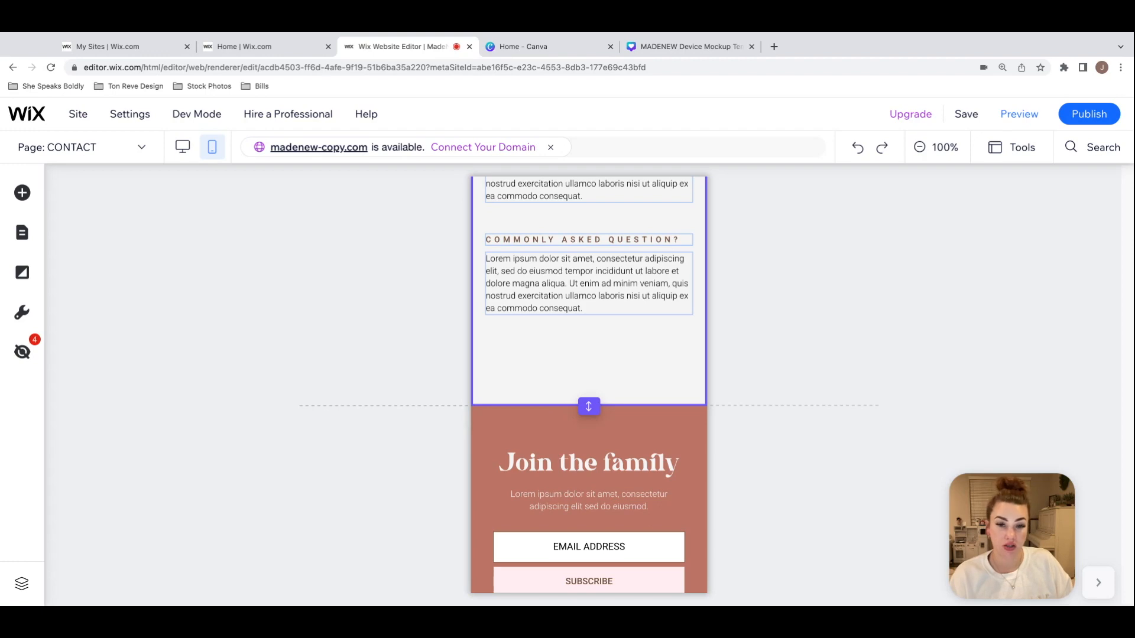
pyautogui.click(676, 349)
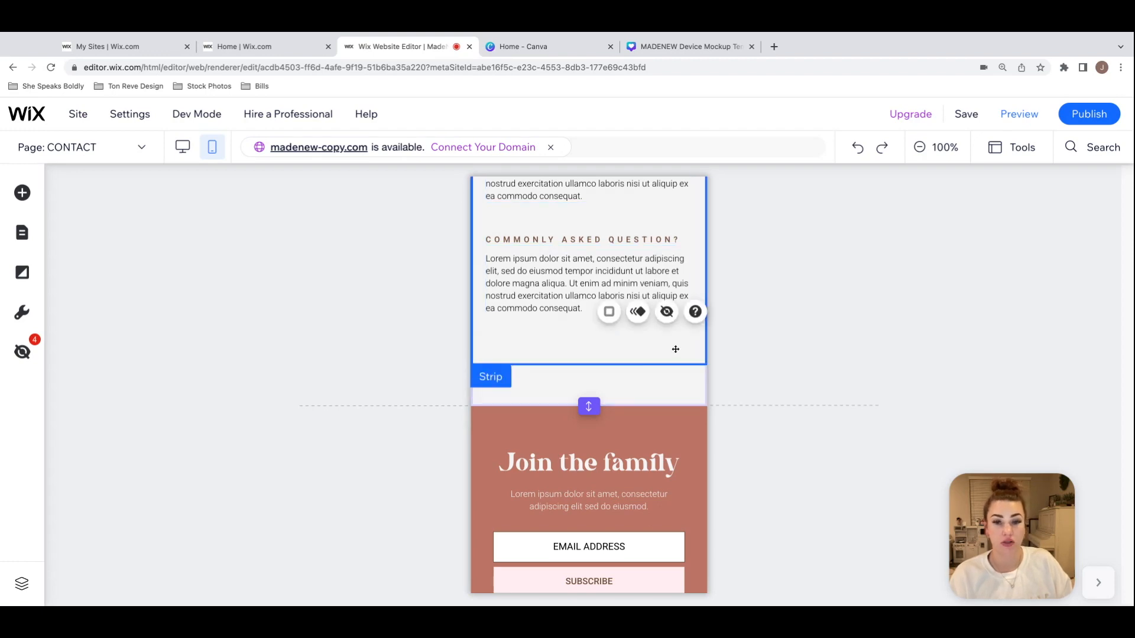
# Step: Return to the top of the CONTACT page, open the IG LINKS page and switch to its desktop version
pyautogui.scroll(10, 681, 401)
pyautogui.click(679, 396)
pyautogui.scroll(10, 680, 396)
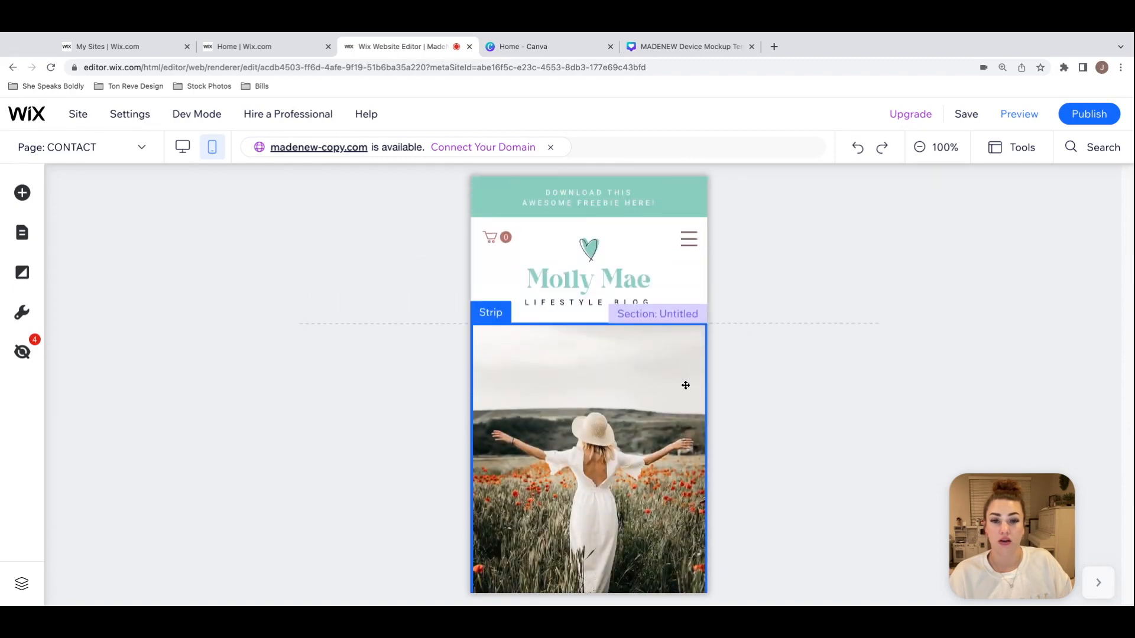
pyautogui.scroll(-4, 687, 368)
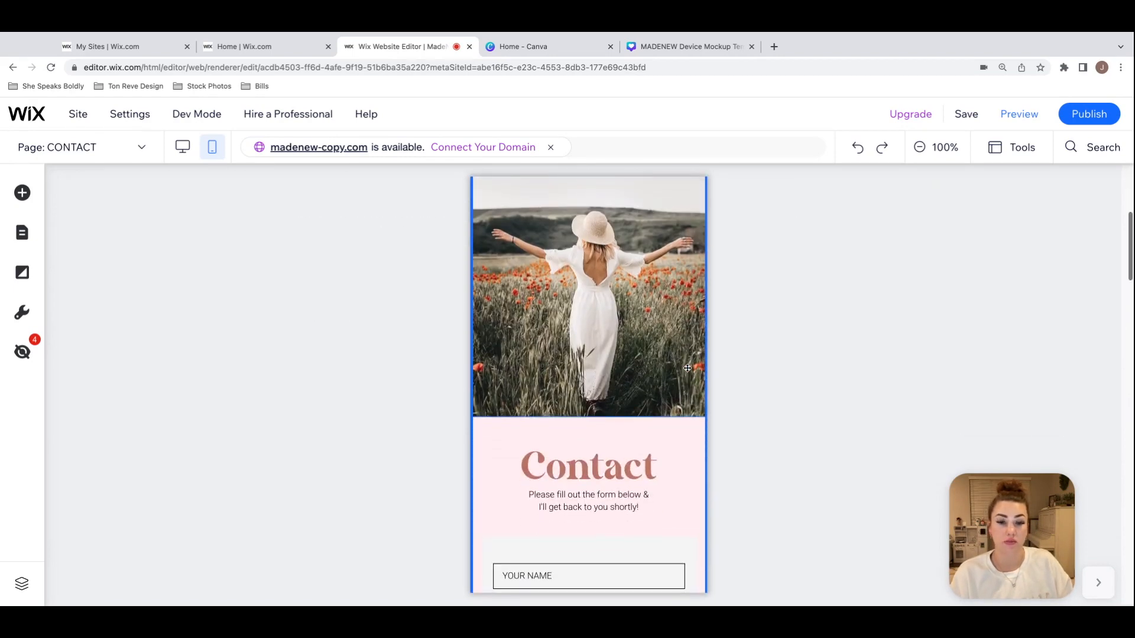
pyautogui.scroll(4, 688, 368)
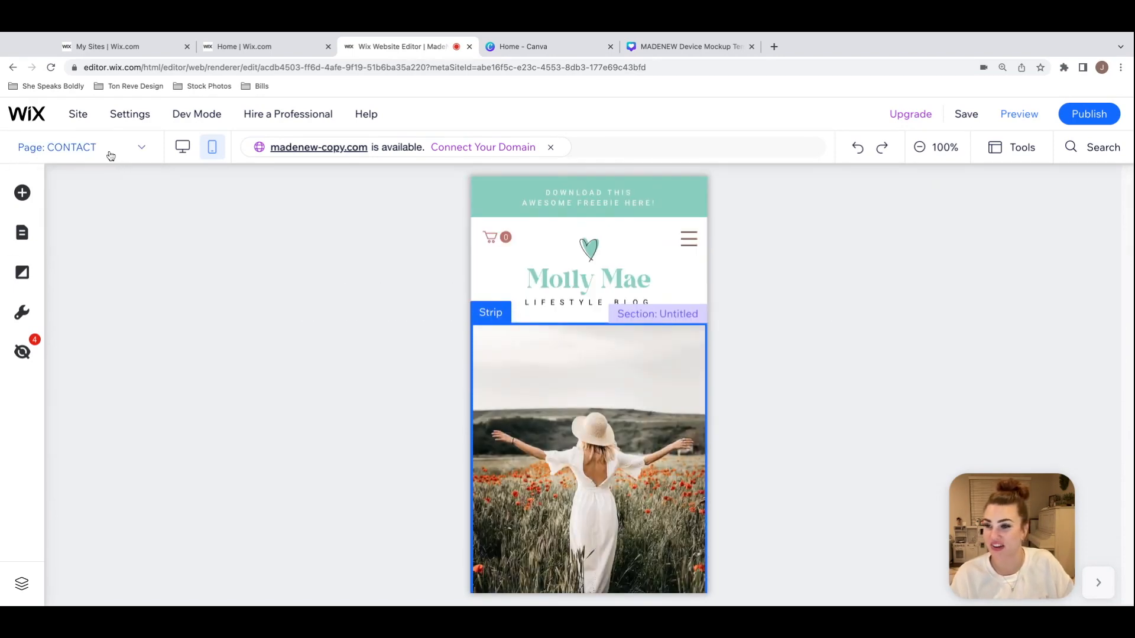
pyautogui.click(110, 156)
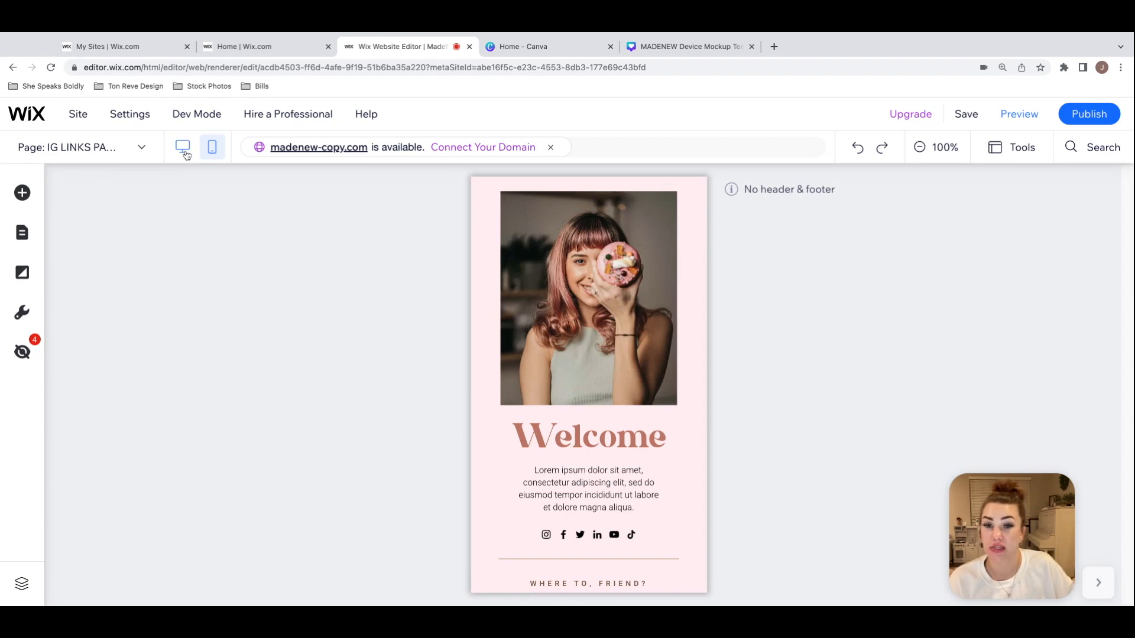
pyautogui.click(183, 147)
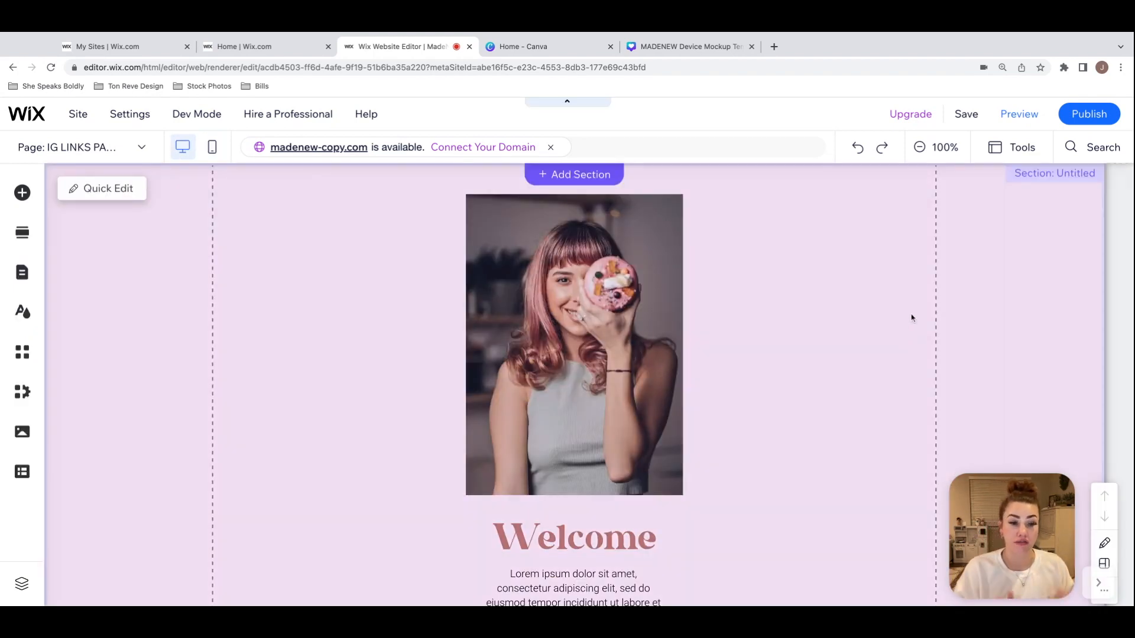
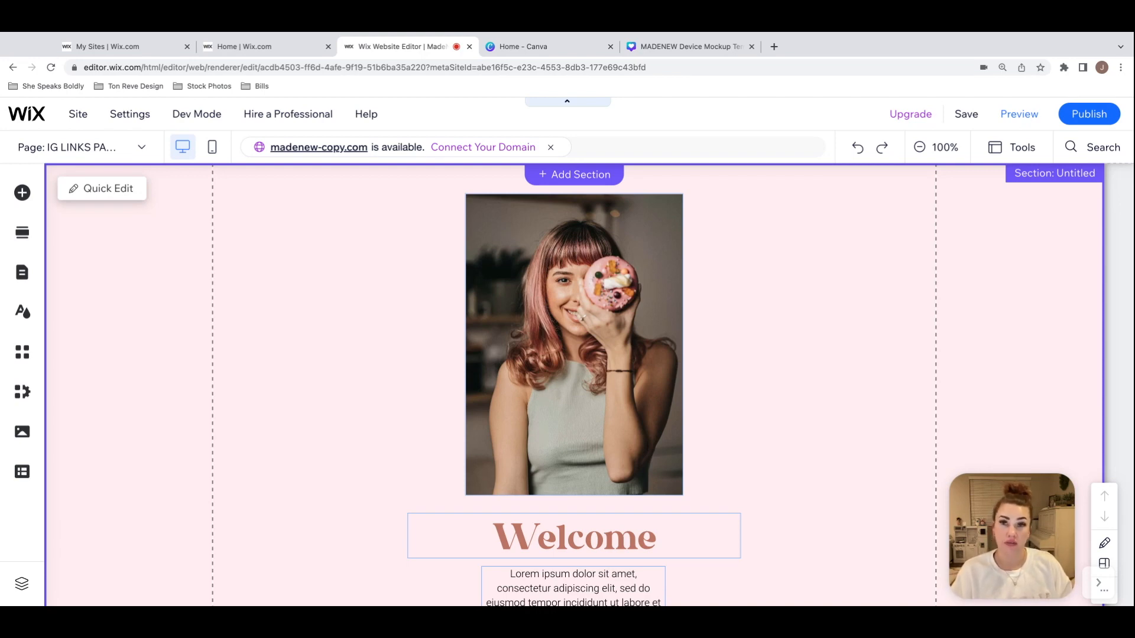
# Step: Go to the IG LINKS PAGE and inspect its welcome content and the social bar below the intro text
pyautogui.click(839, 286)
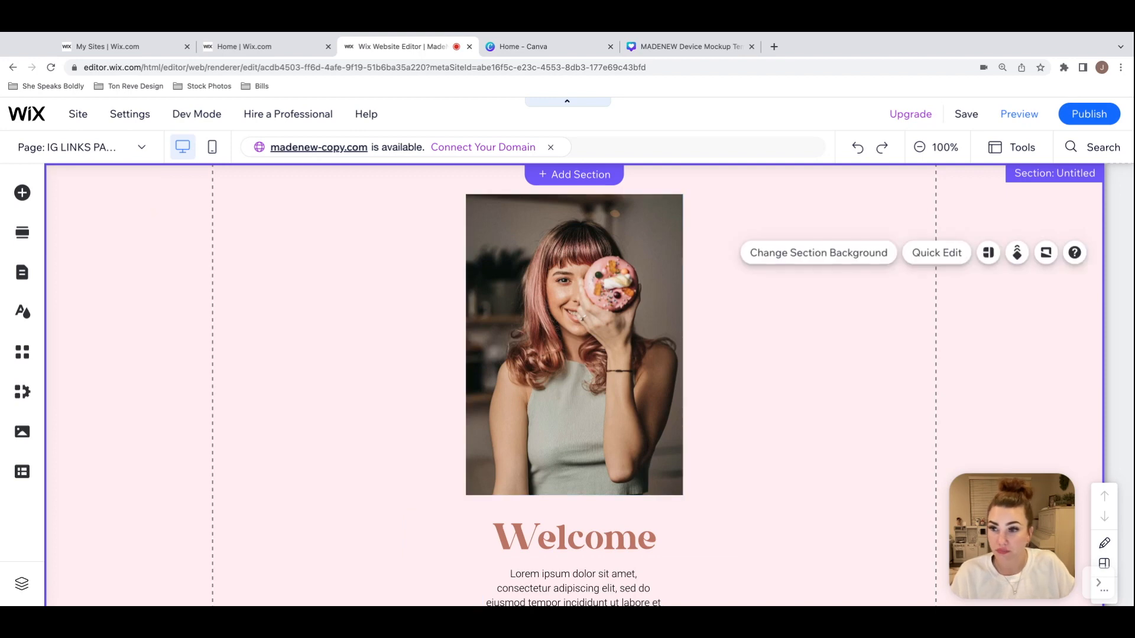
pyautogui.click(118, 147)
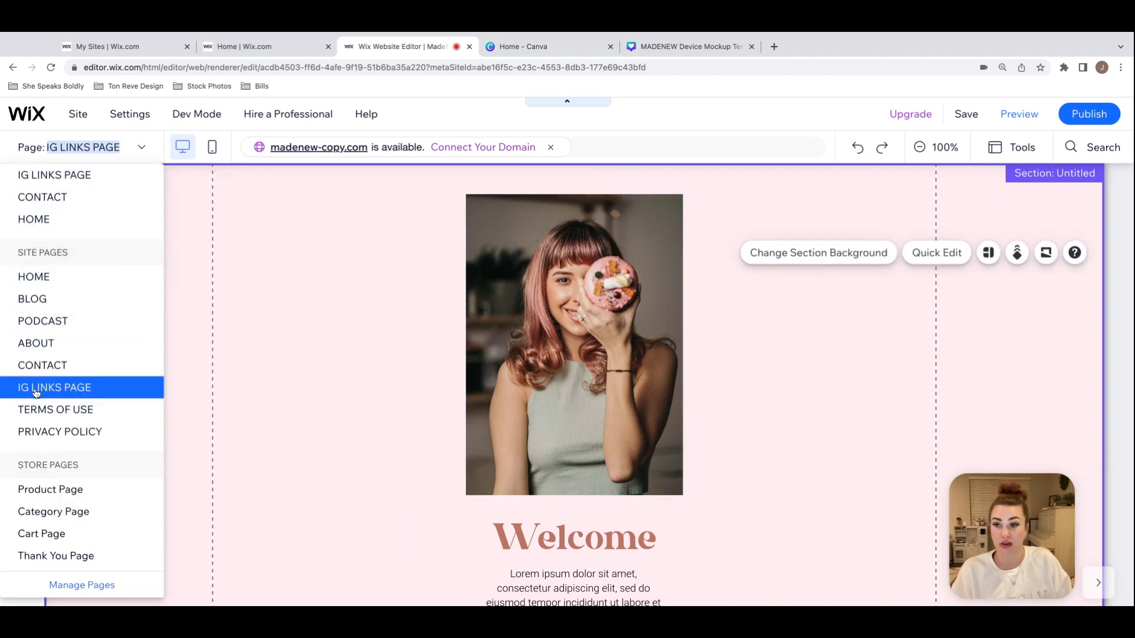
pyautogui.click(66, 393)
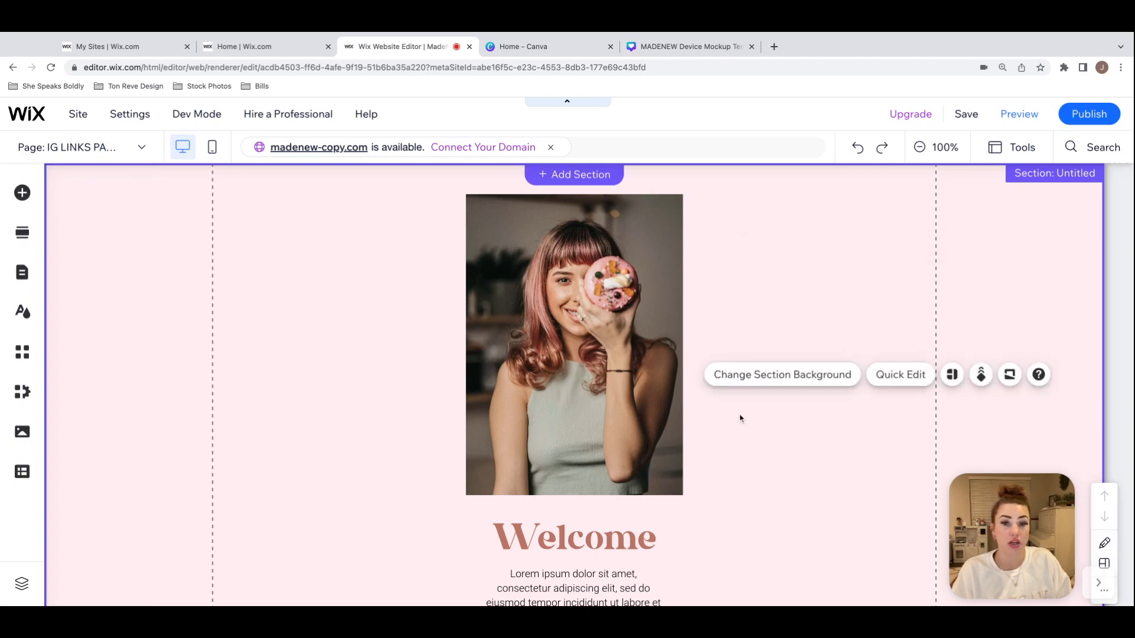
pyautogui.scroll(-1, 740, 418)
pyautogui.scroll(-3, 574, 290)
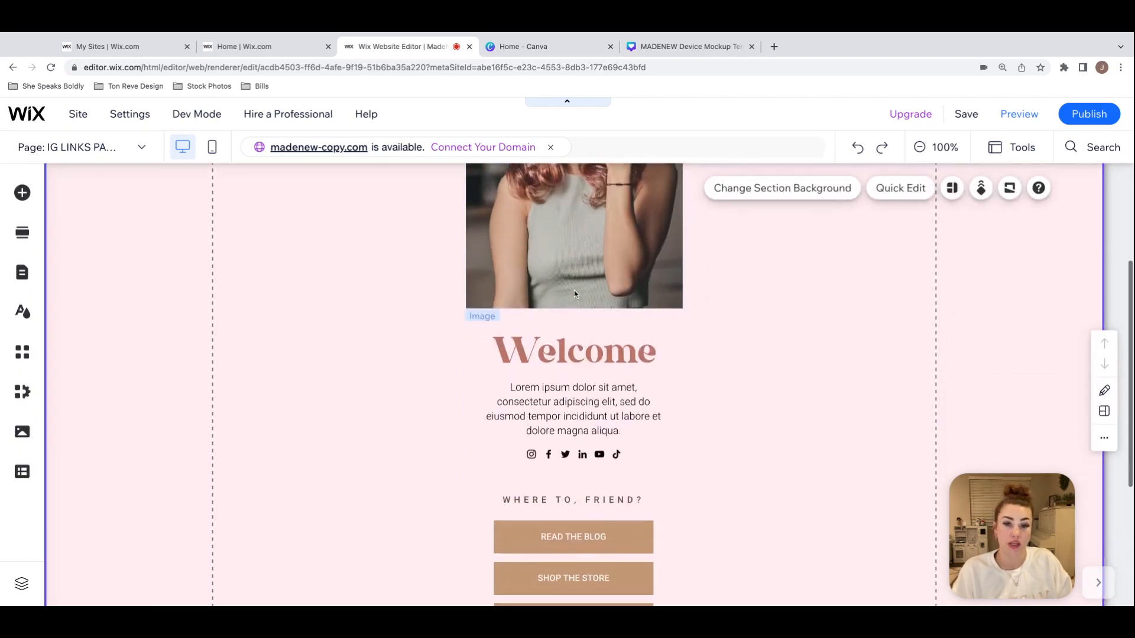
pyautogui.scroll(-3, 691, 428)
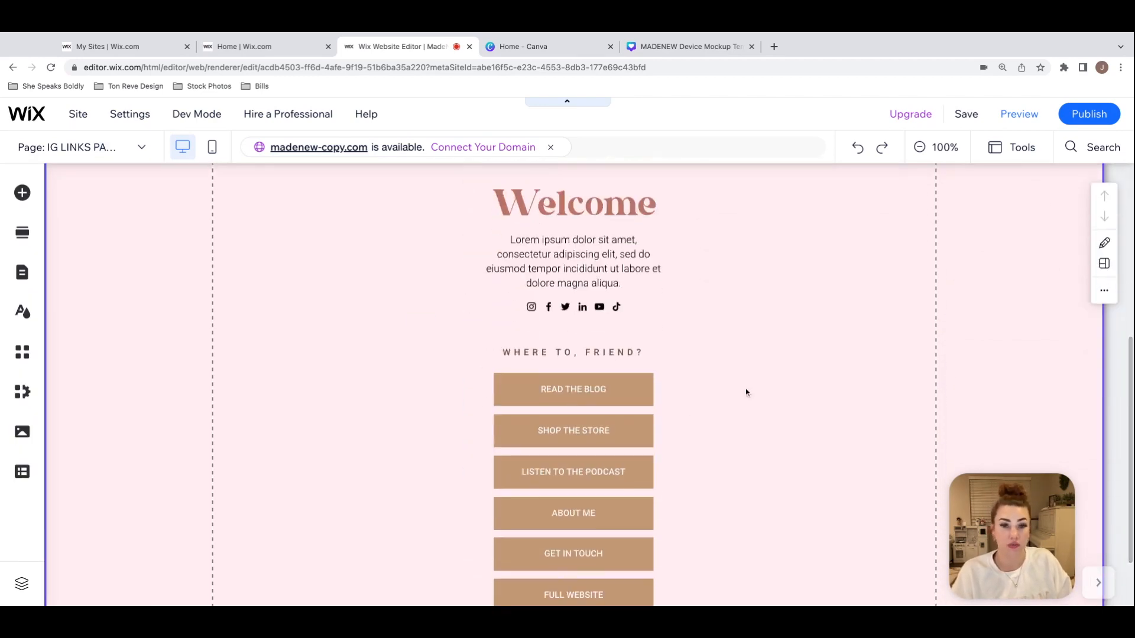
pyautogui.click(531, 307)
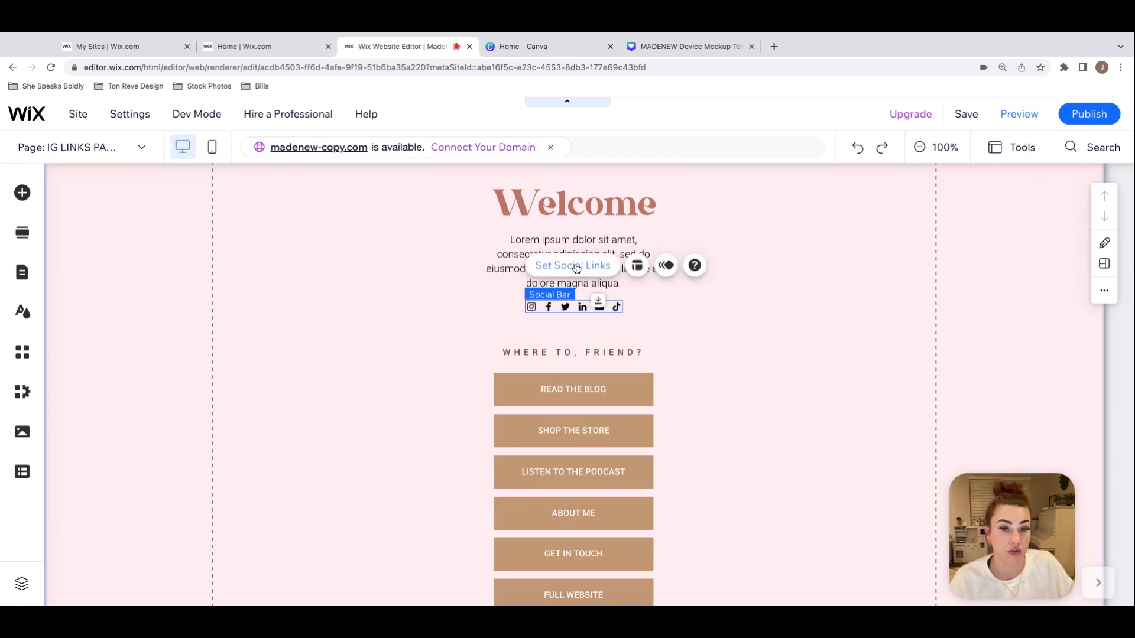
pyautogui.click(714, 328)
# Step: Check the link status of each navigation button under "Where to, friend?", from Read the Blog to Full Website
pyautogui.scroll(-2, 715, 330)
pyautogui.click(630, 307)
pyautogui.click(636, 362)
pyautogui.click(636, 402)
pyautogui.click(633, 435)
pyautogui.click(635, 480)
pyautogui.click(637, 516)
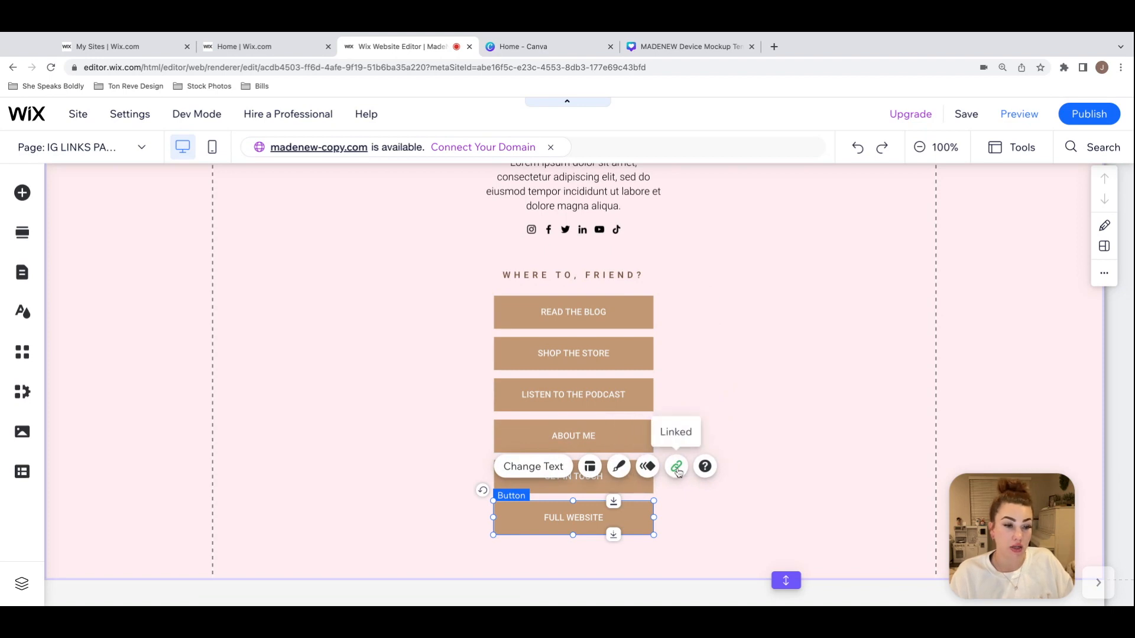
pyautogui.click(594, 314)
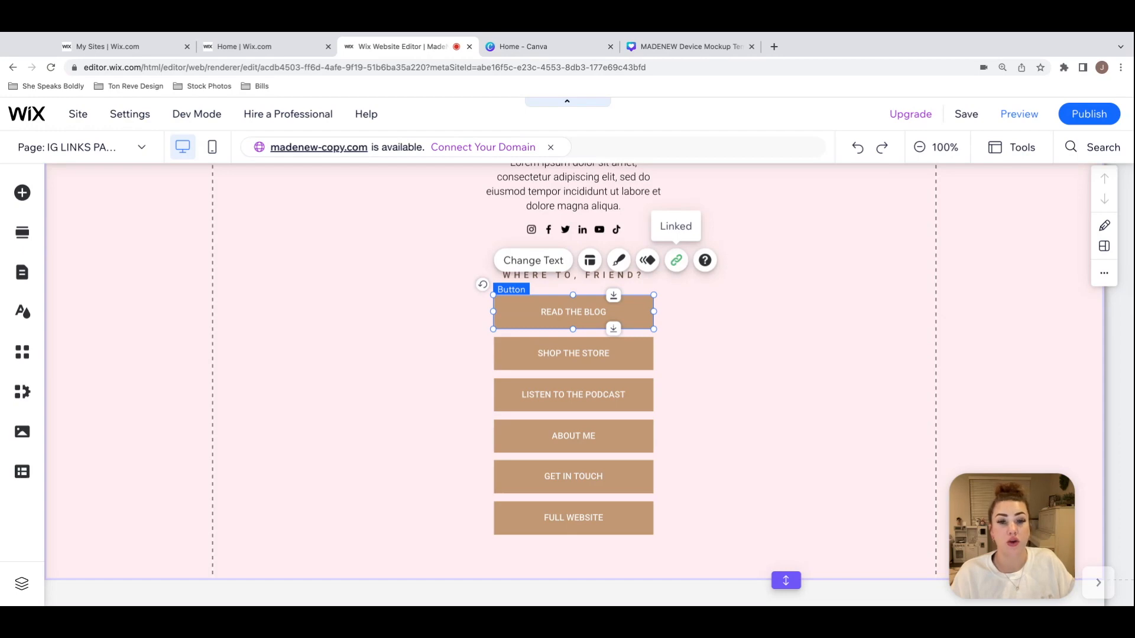
pyautogui.click(821, 269)
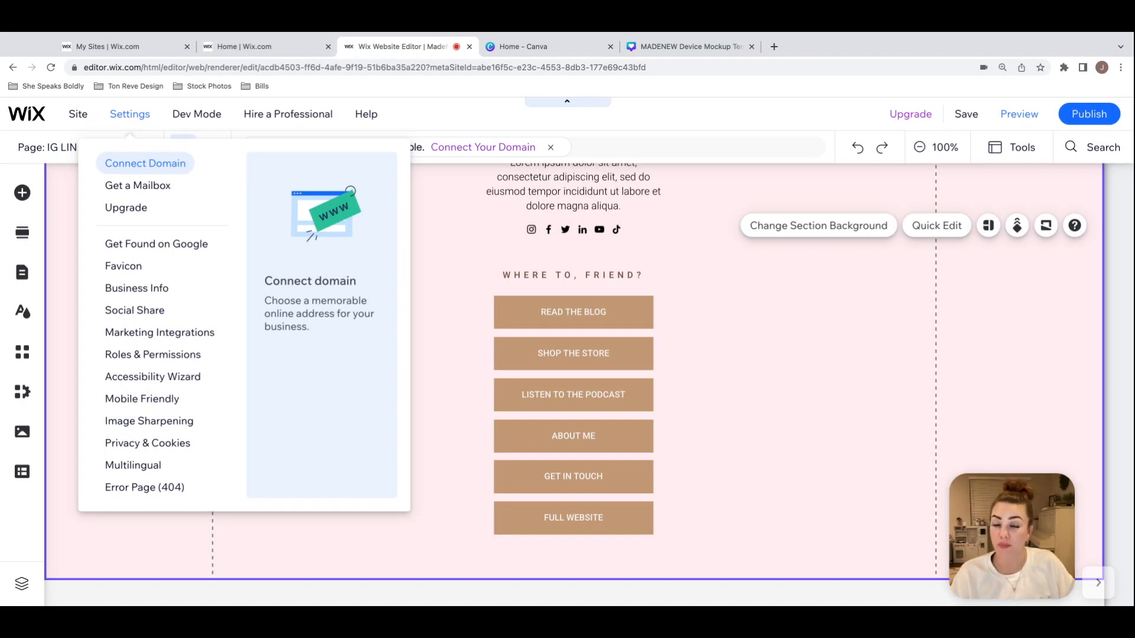
# Step: Open the site's business info and go from there to the dashboard's general Settings overview
pyautogui.click(136, 288)
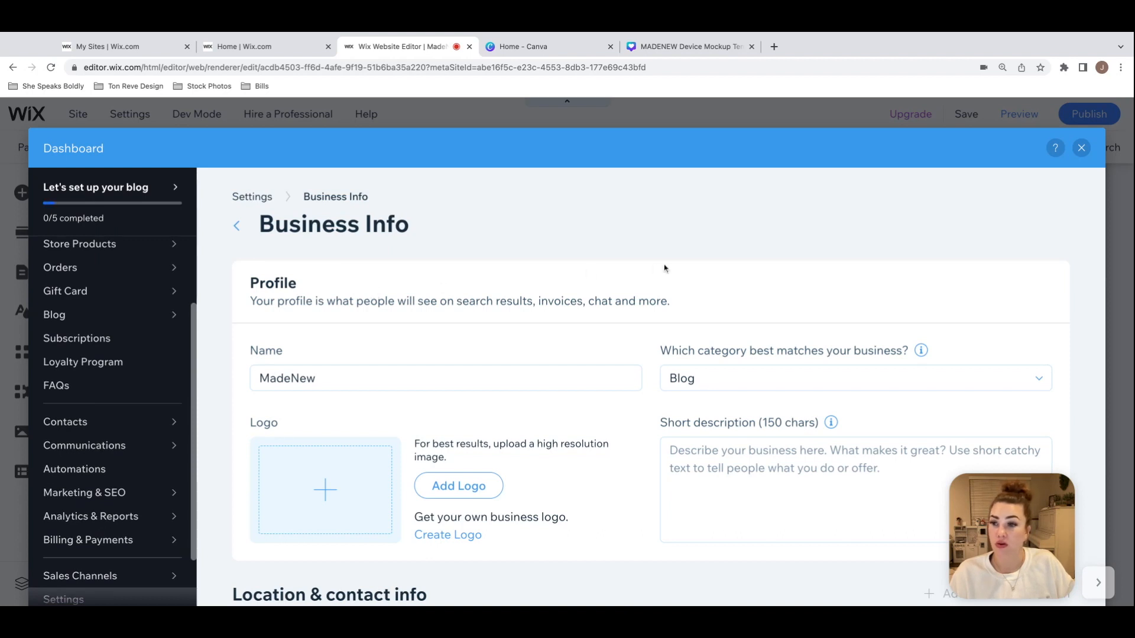
pyautogui.scroll(3, 125, 269)
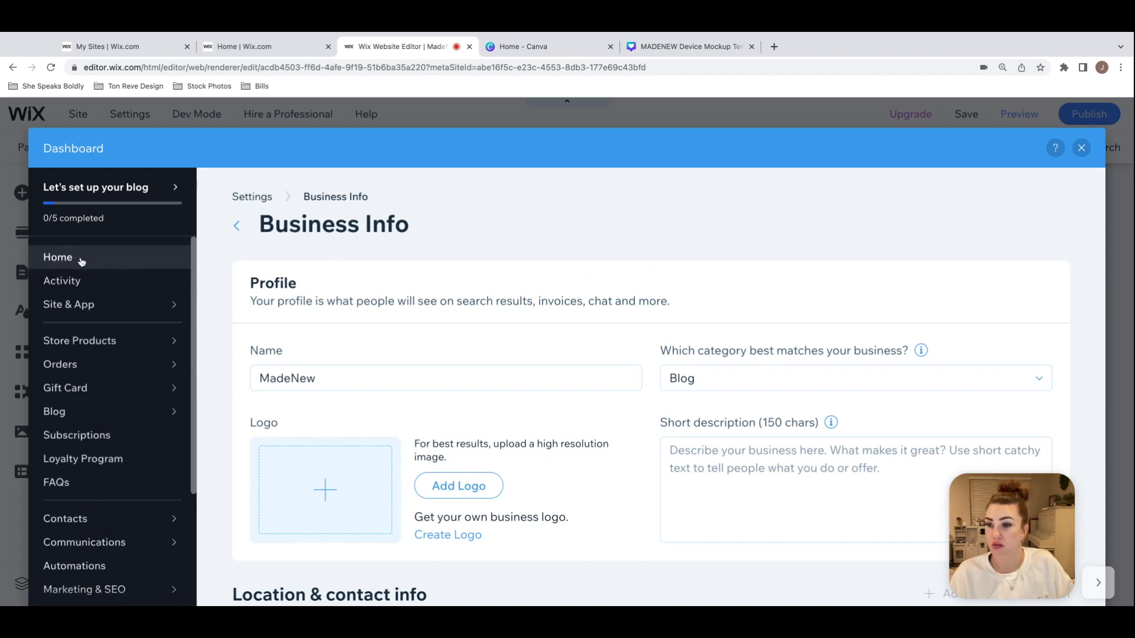
pyautogui.scroll(-5, 82, 262)
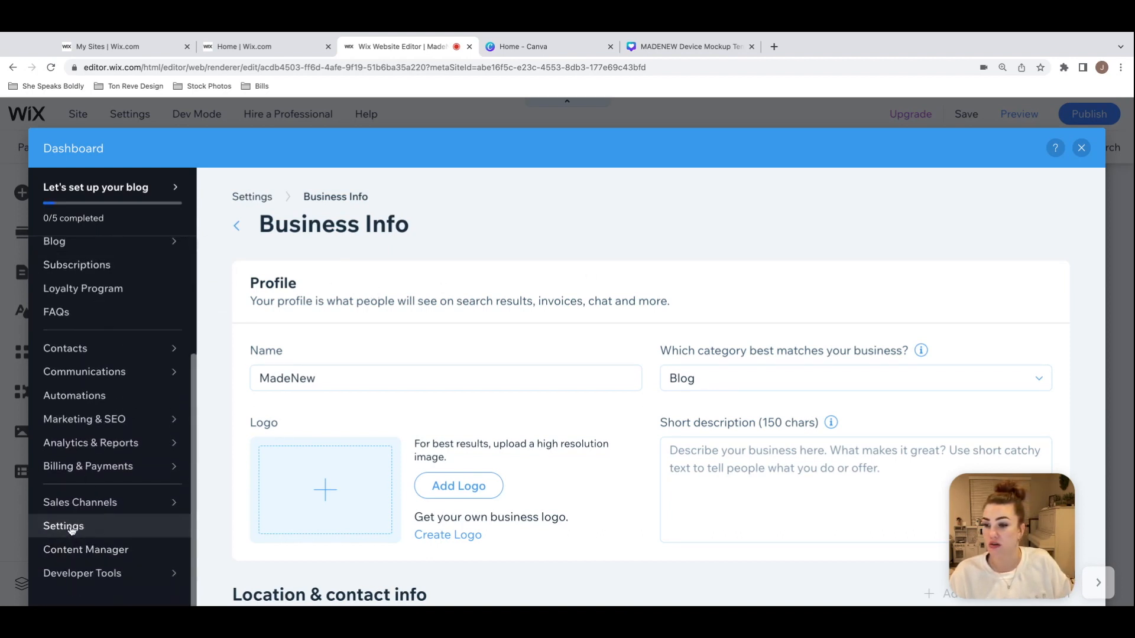
pyautogui.click(74, 530)
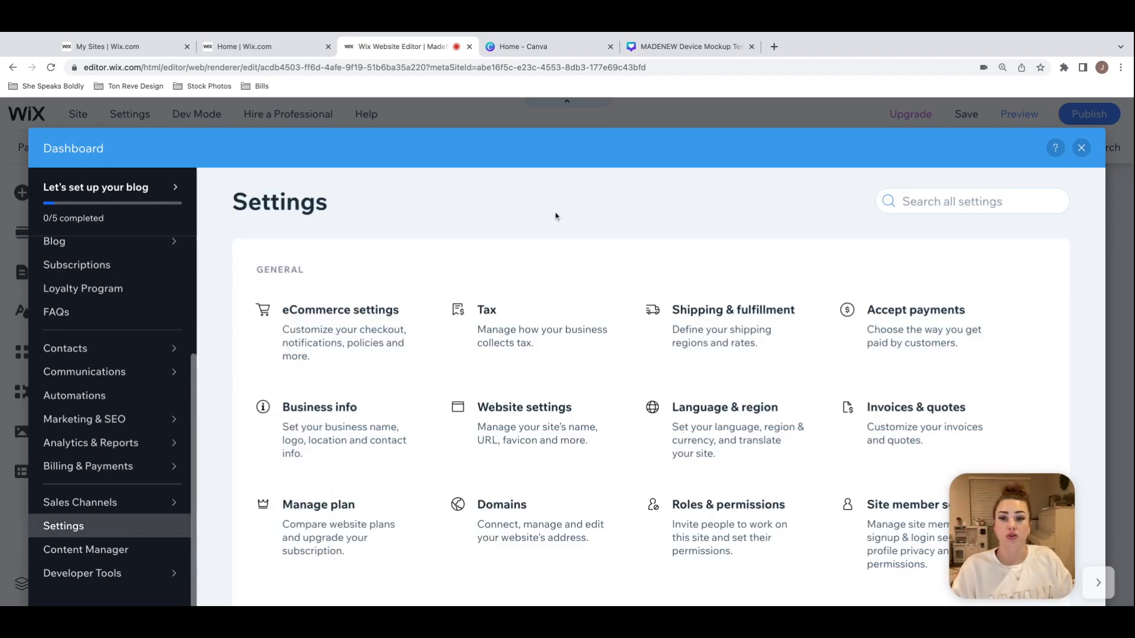
# Step: Open Business info from the settings overview and review its profile, location and contact fields
pyautogui.scroll(-2, 556, 216)
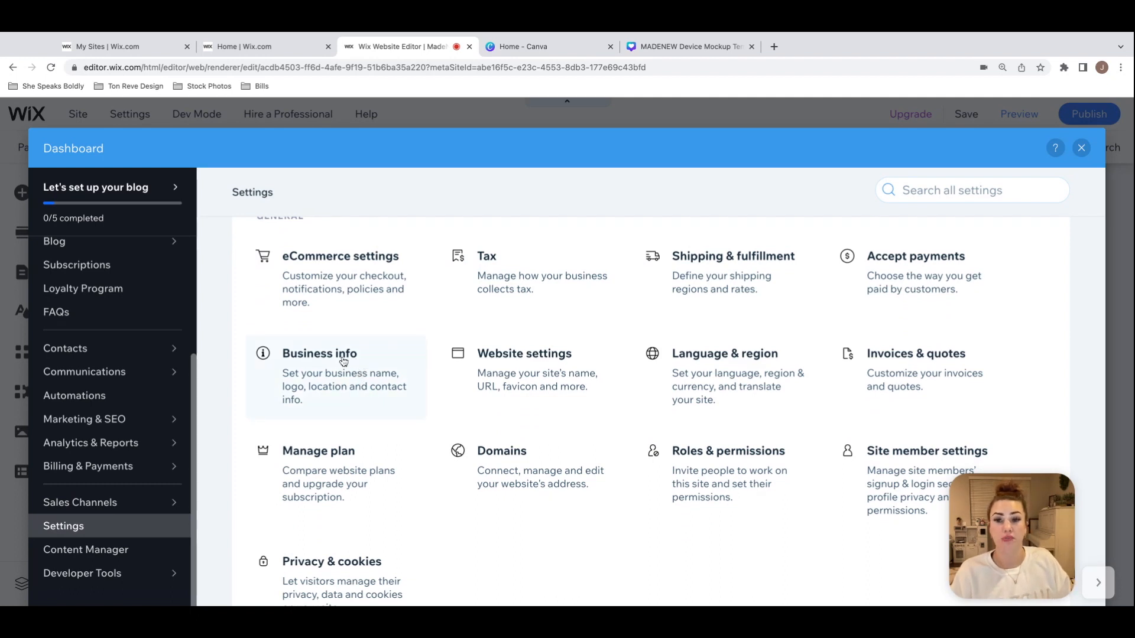
pyautogui.click(363, 392)
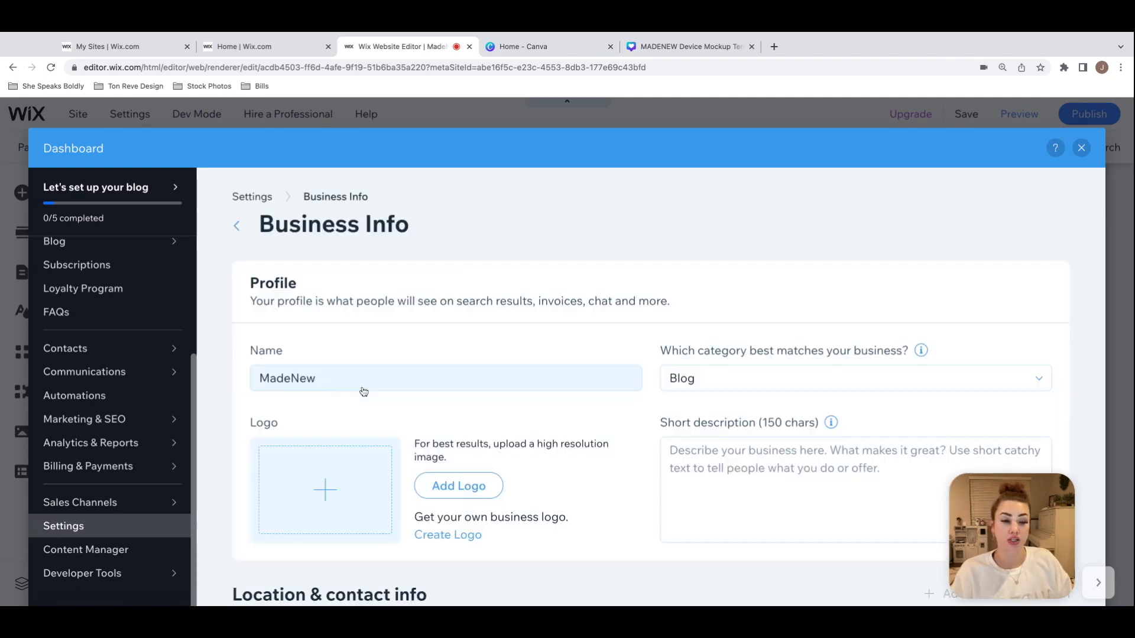
pyautogui.scroll(-2, 333, 375)
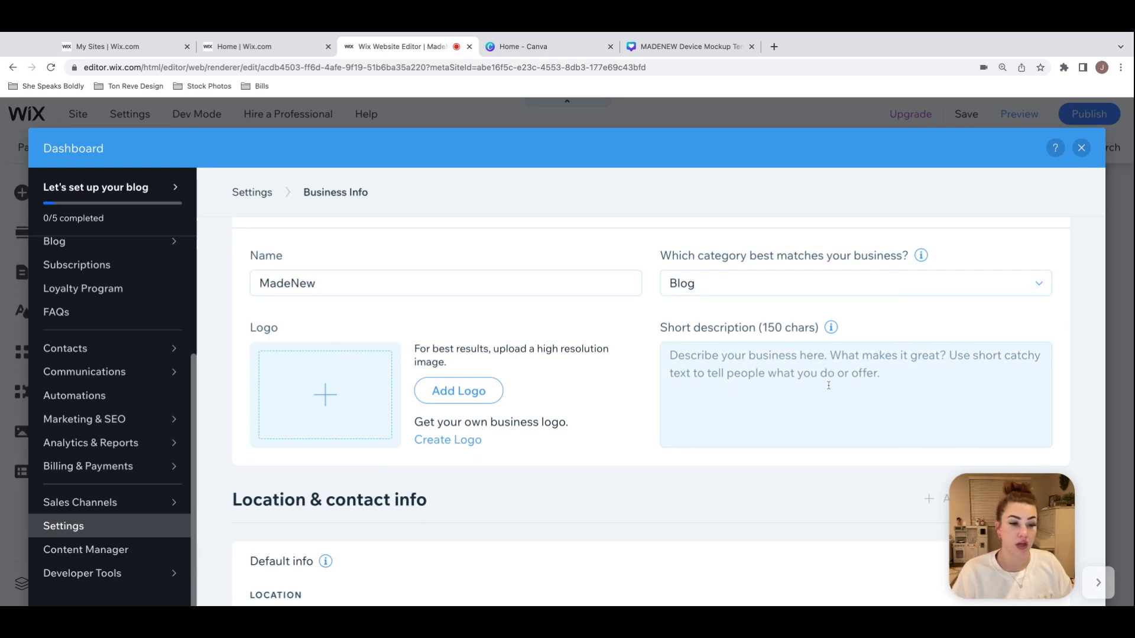
pyautogui.scroll(-10, 643, 335)
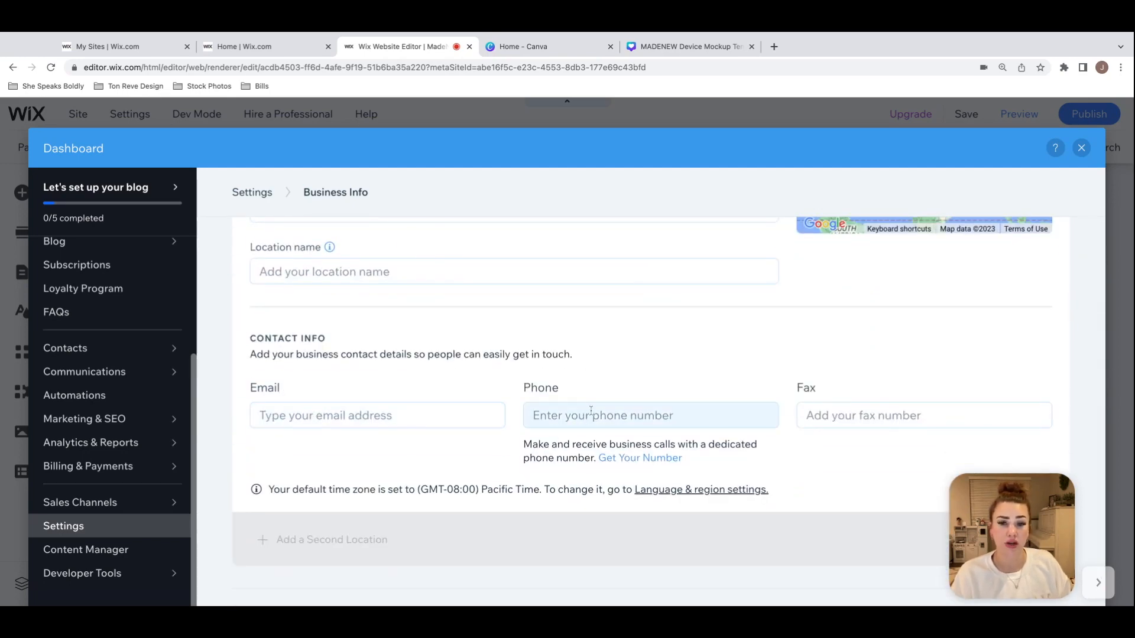
pyautogui.scroll(10, 525, 414)
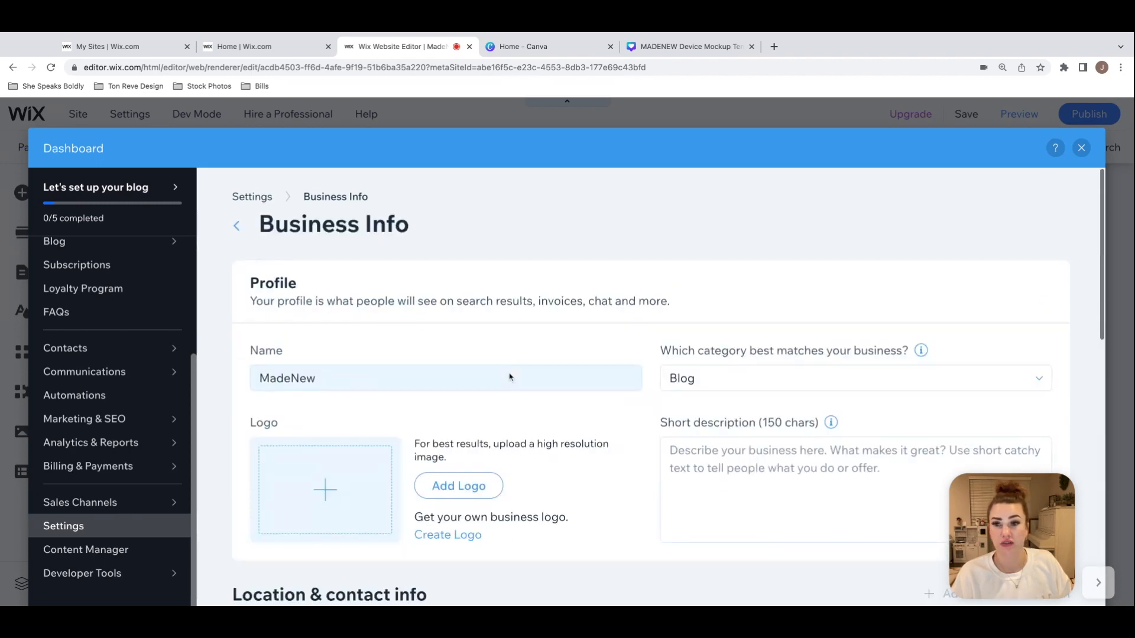
# Step: Return to the Settings overview and look through its general categories, including Website settings and Accept payments
pyautogui.click(261, 197)
pyautogui.scroll(-2, 612, 332)
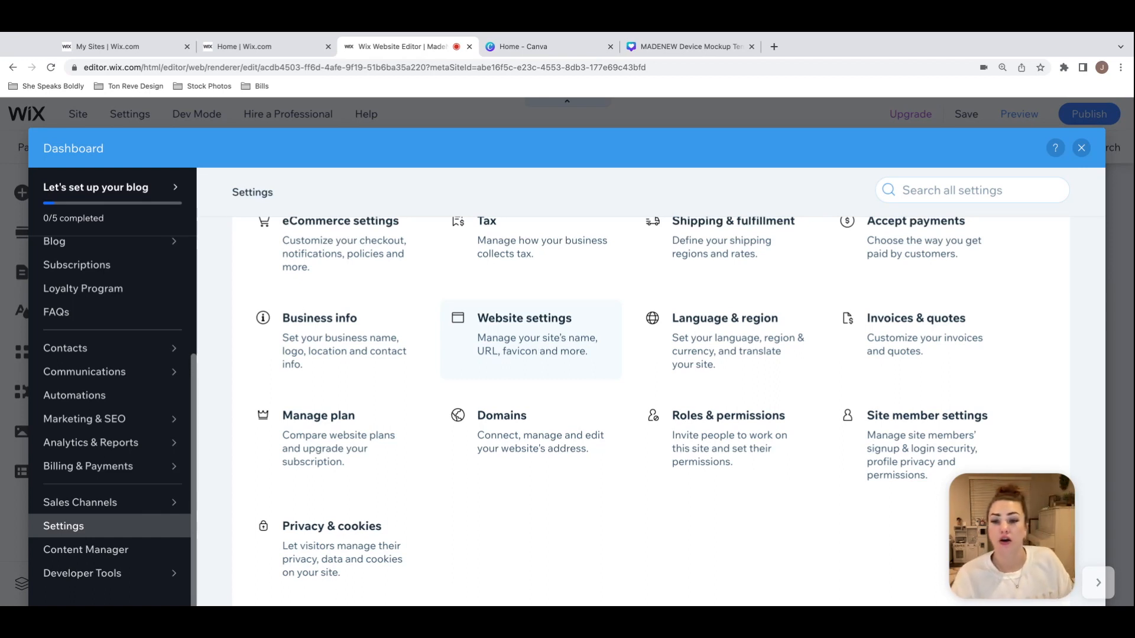
pyautogui.scroll(1, 556, 358)
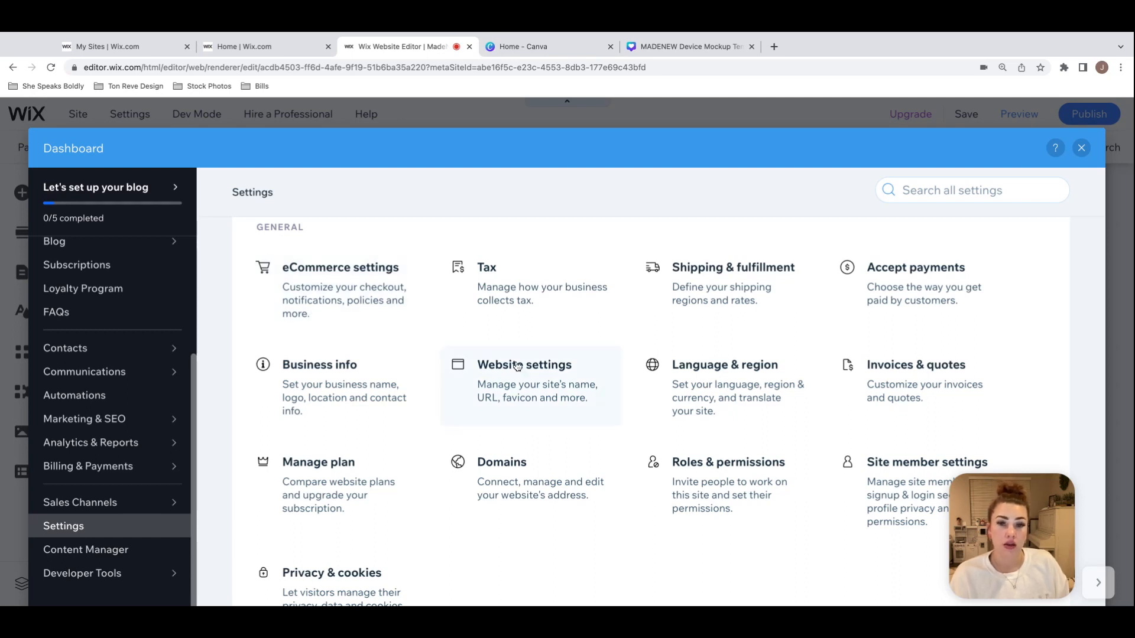
pyautogui.scroll(-1, 506, 360)
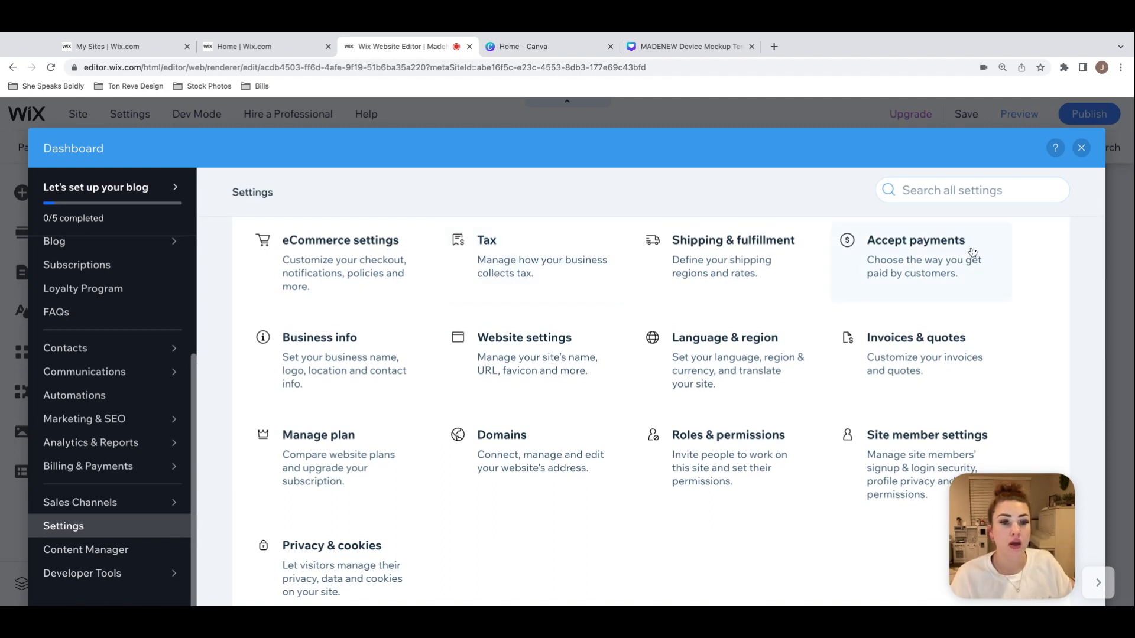
pyautogui.scroll(2, 944, 255)
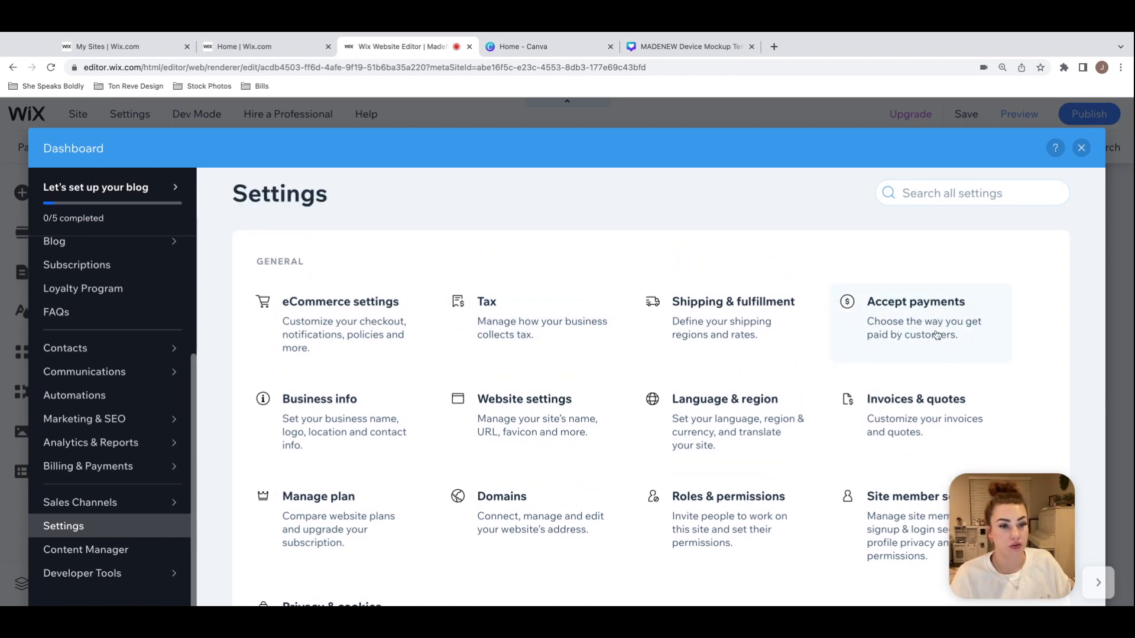
# Step: Look over the Payments page for accepting online customer payments
pyautogui.scroll(-1, 943, 319)
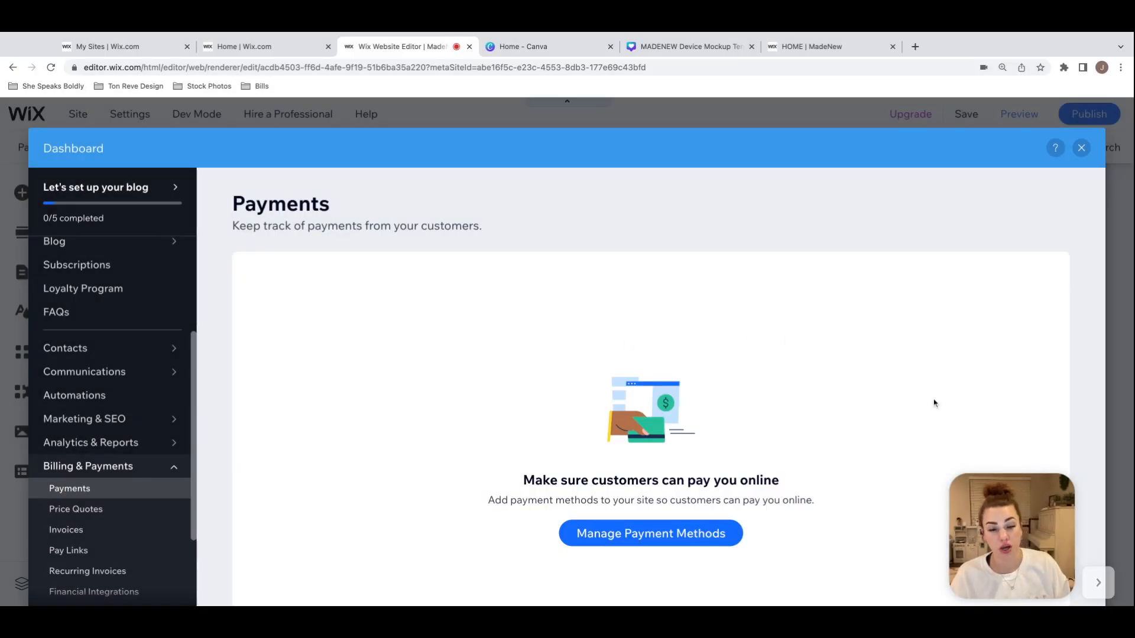
pyautogui.scroll(-2, 697, 526)
pyautogui.scroll(2, 709, 491)
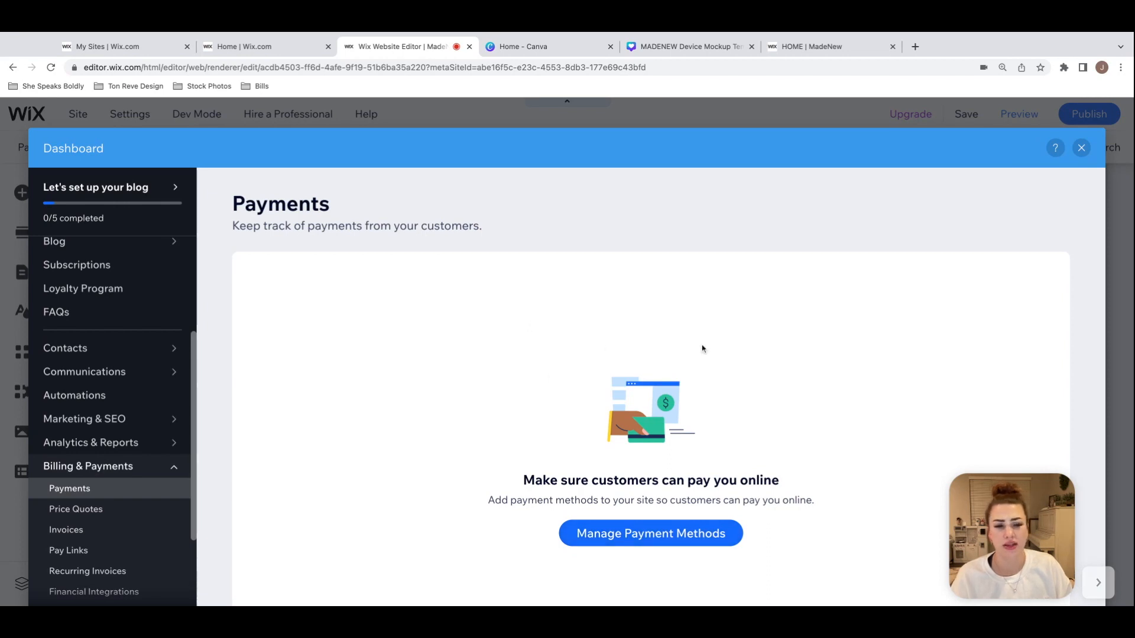
# Step: Switch from the live site back to the editor's Website Settings and open the Premium plan upgrade from the Favicon section
pyautogui.moveTo(94, 344)
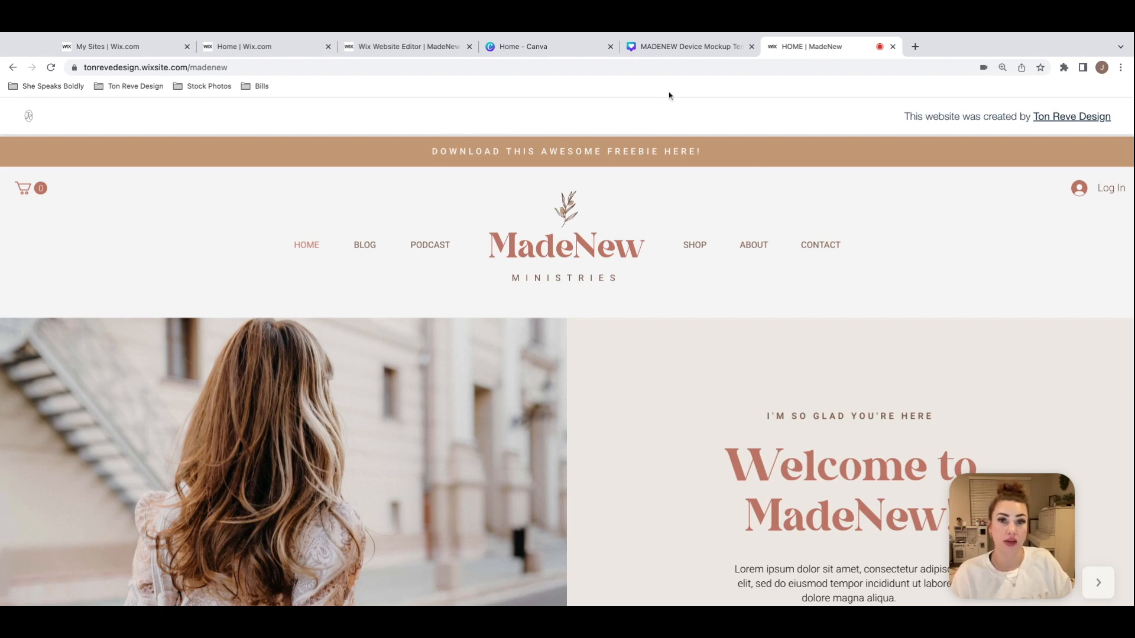
pyautogui.click(379, 49)
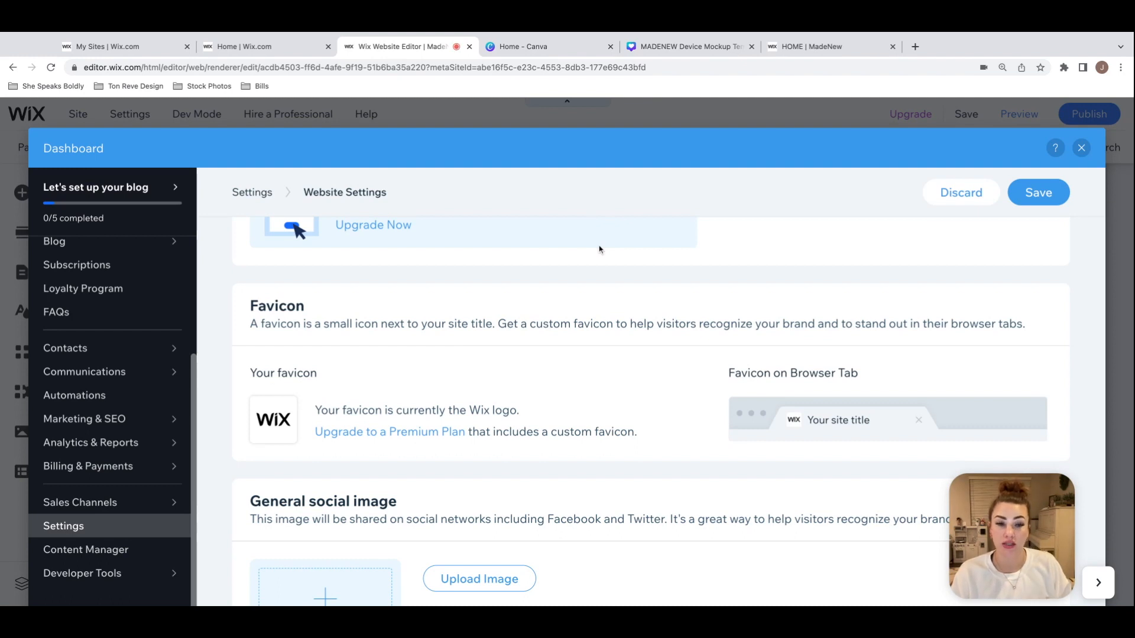
pyautogui.click(385, 435)
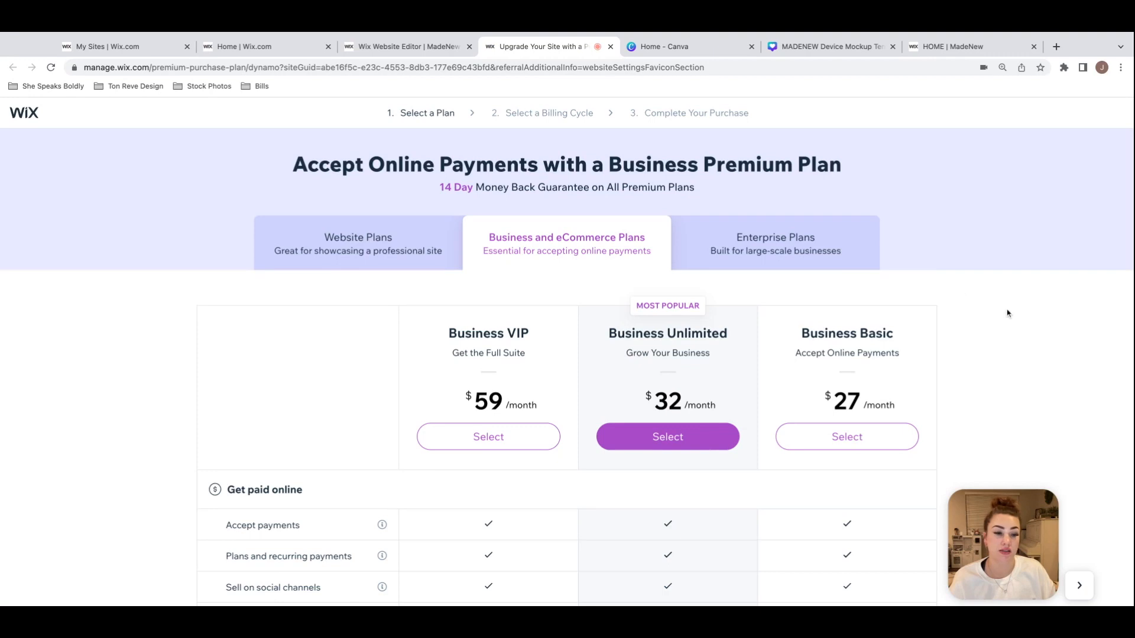
# Step: Show the Website Plans and examine the Combo plan's intended use and monthly price
pyautogui.scroll(-2, 1008, 313)
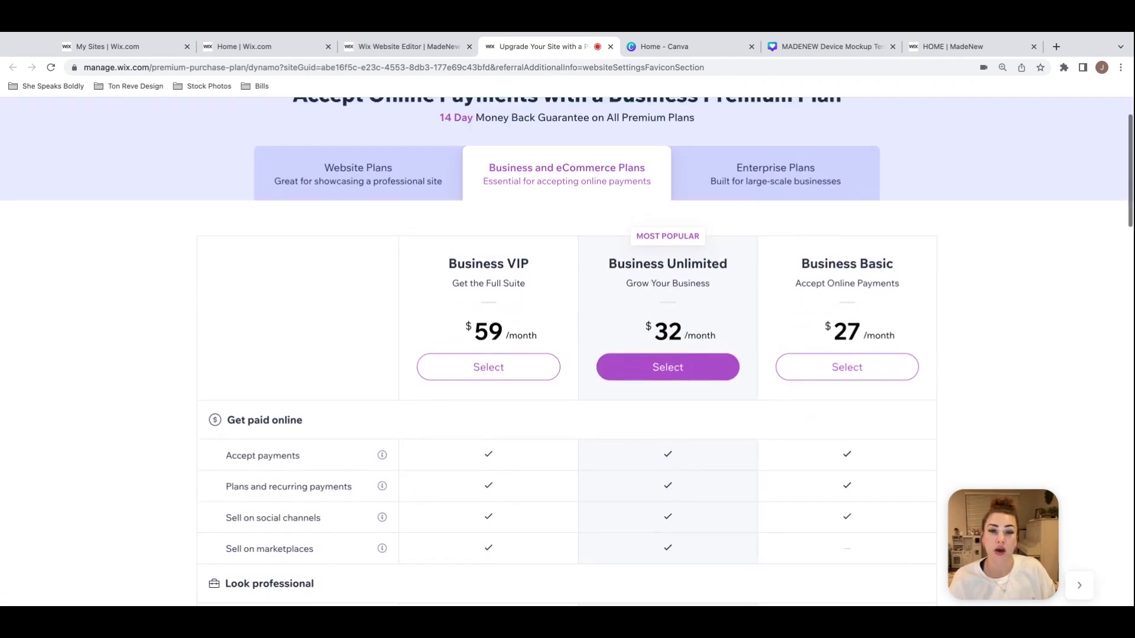
pyautogui.click(405, 195)
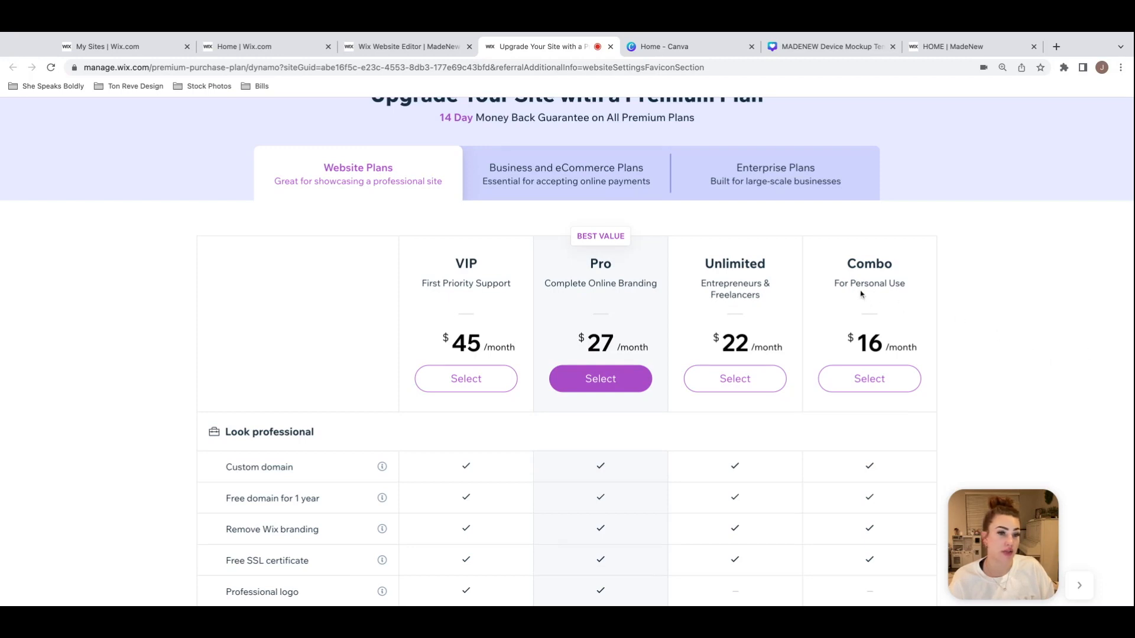
pyautogui.moveTo(906, 284); pyautogui.dragTo(853, 284)
pyautogui.click(985, 311)
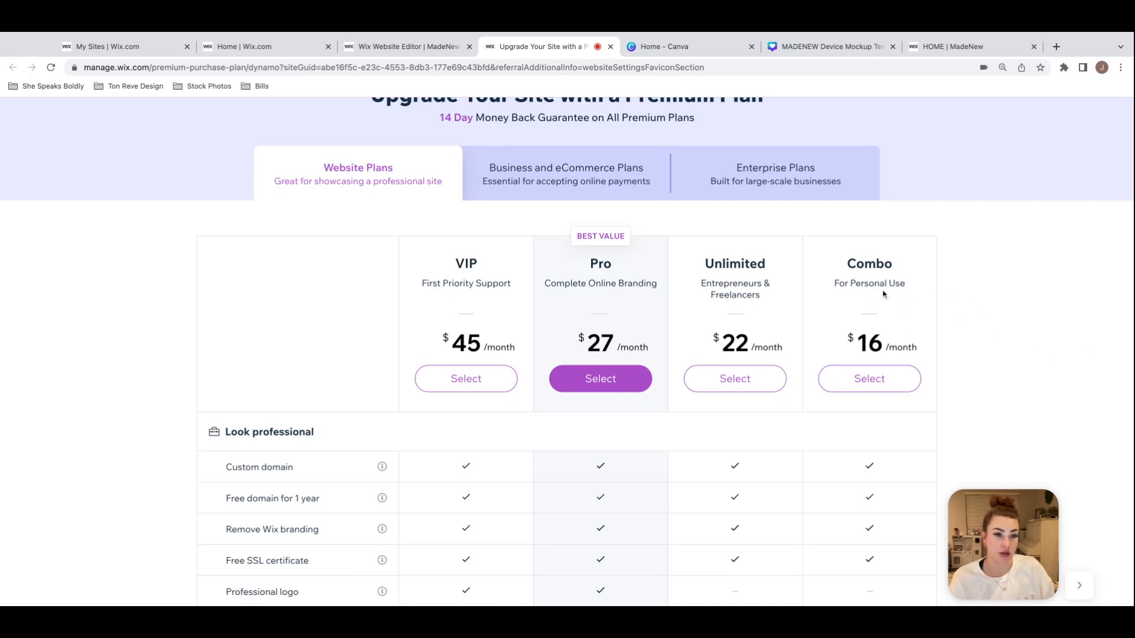
pyautogui.moveTo(847, 266); pyautogui.dragTo(894, 267)
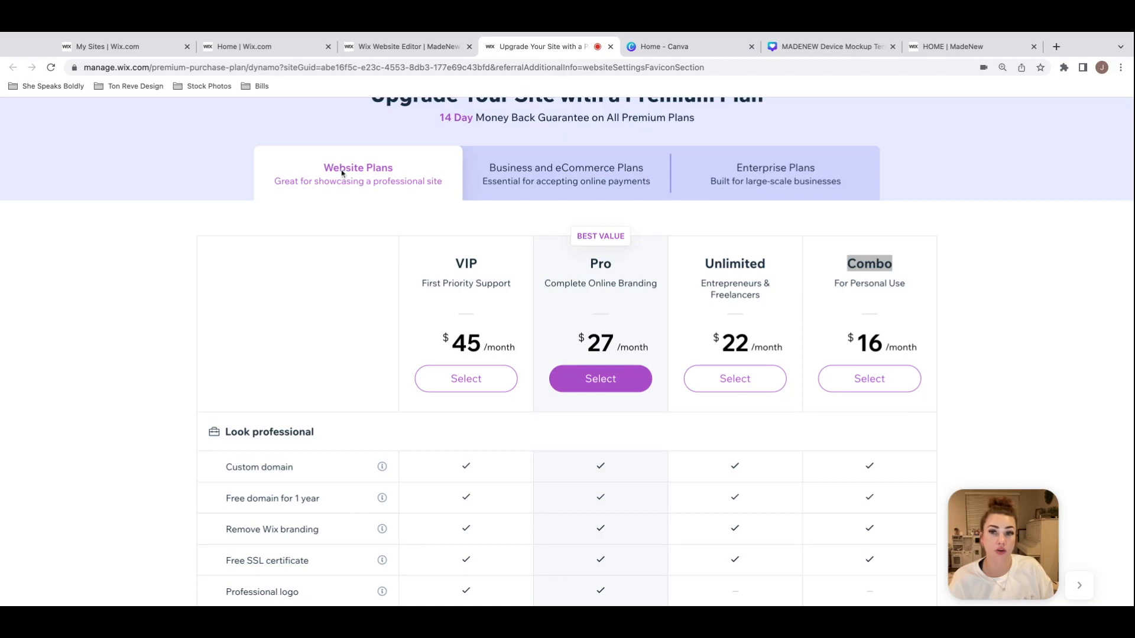
pyautogui.click(869, 305)
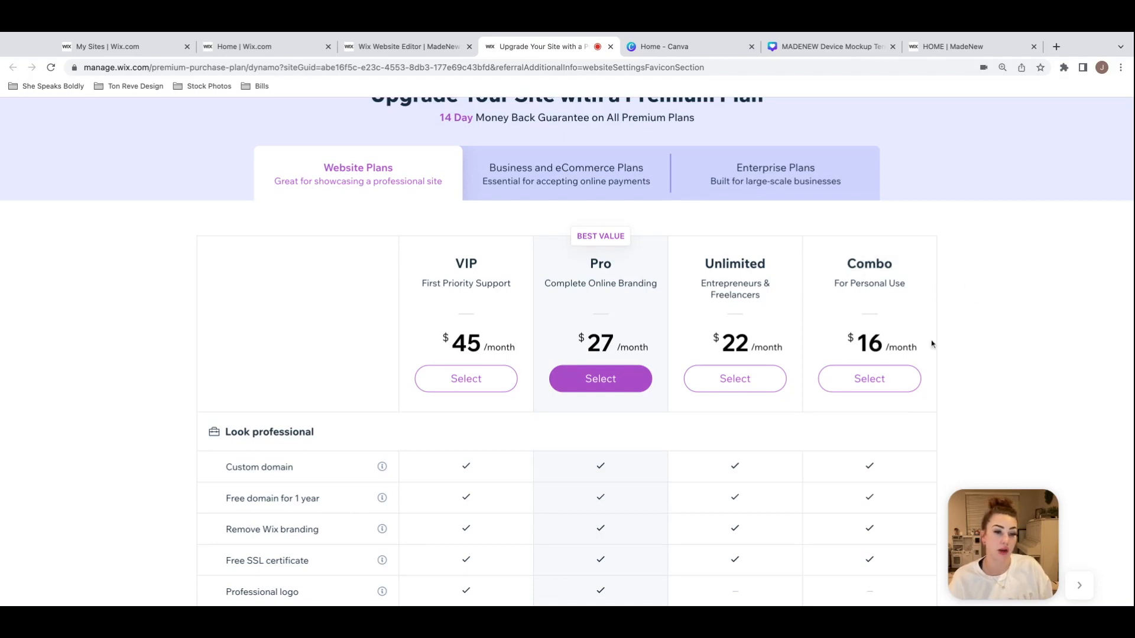
pyautogui.moveTo(856, 342); pyautogui.dragTo(945, 350)
pyautogui.click(1009, 348)
pyautogui.scroll(2, 1012, 343)
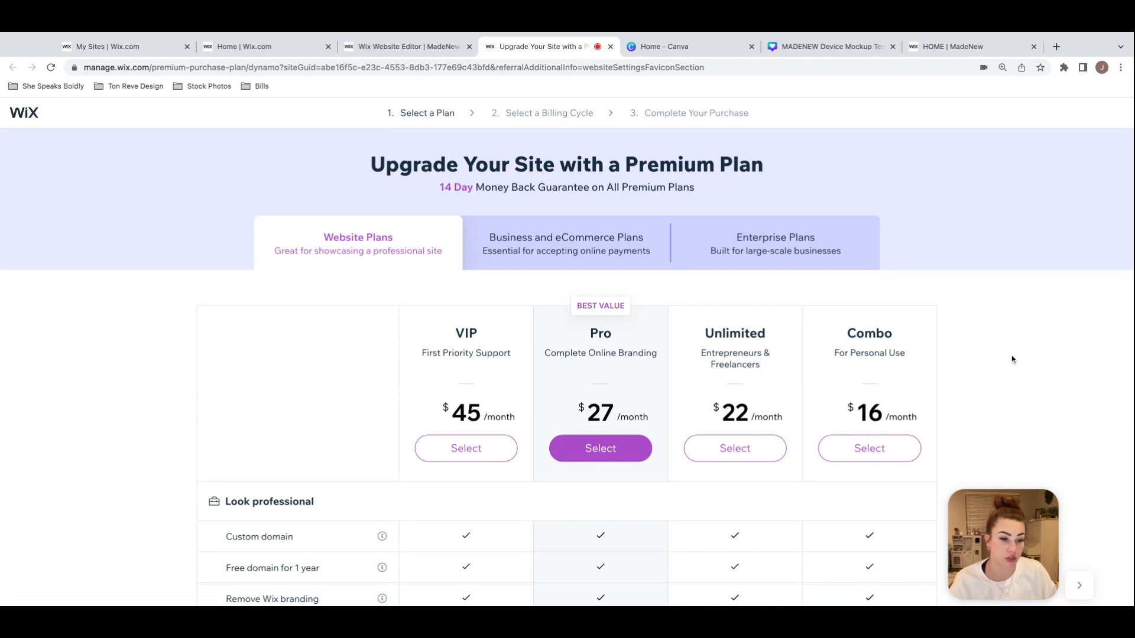
# Step: Show the Business and eCommerce Plans and examine the Business Basic plan's monthly price
pyautogui.click(551, 258)
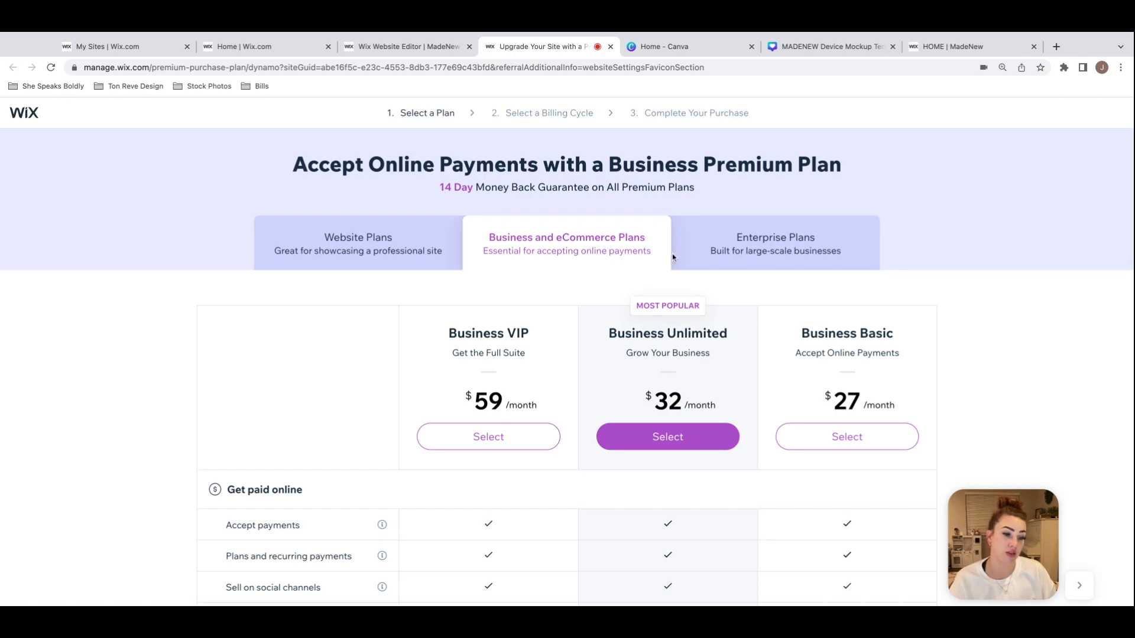
pyautogui.scroll(-1, 997, 375)
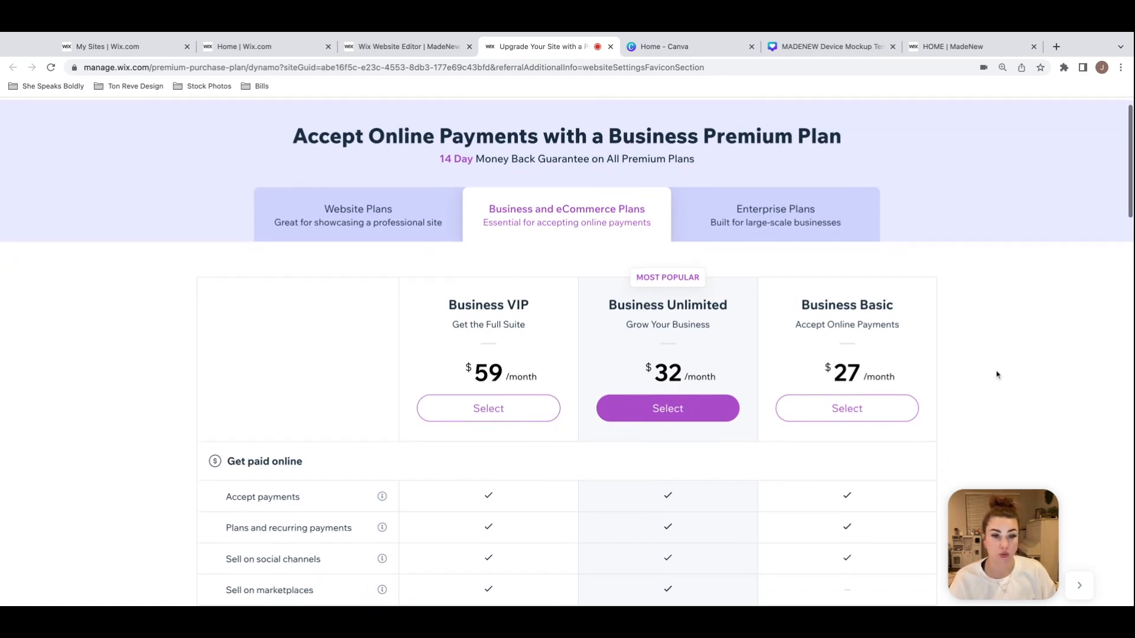
pyautogui.tripleClick(835, 379)
pyautogui.click(962, 374)
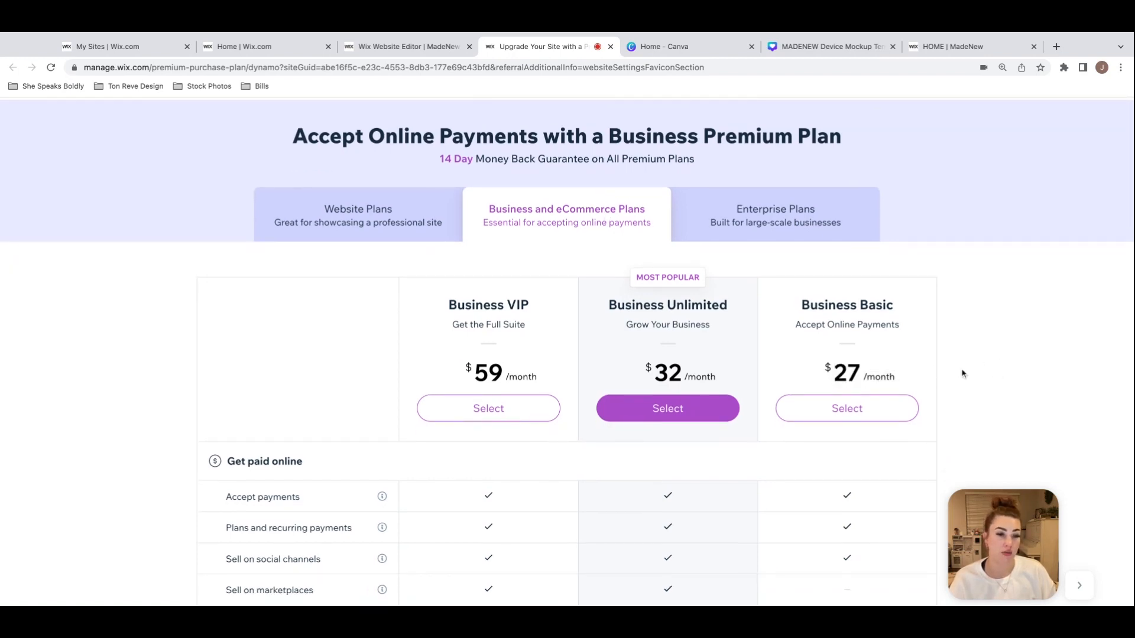
pyautogui.scroll(-4, 962, 373)
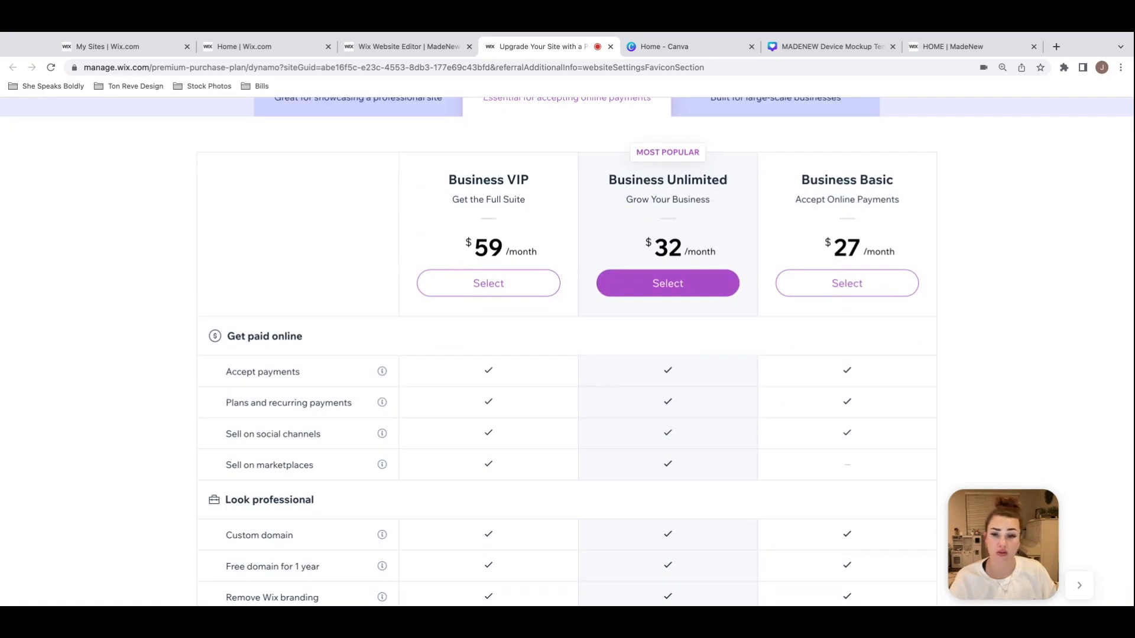
pyautogui.scroll(3, 876, 344)
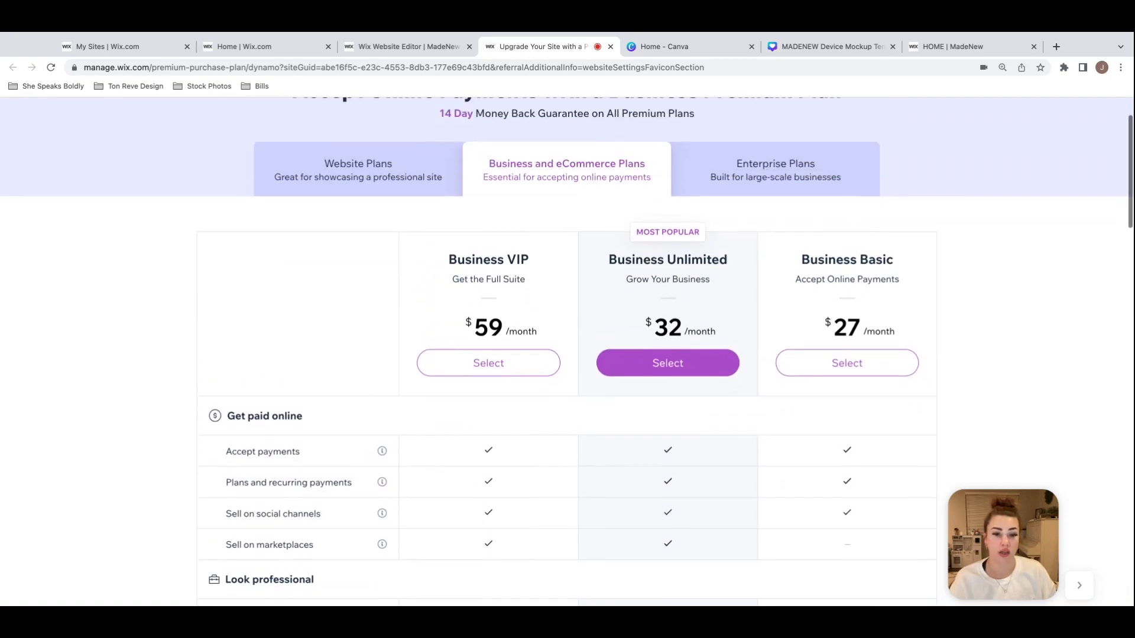
pyautogui.tripleClick(837, 329)
pyautogui.click(908, 331)
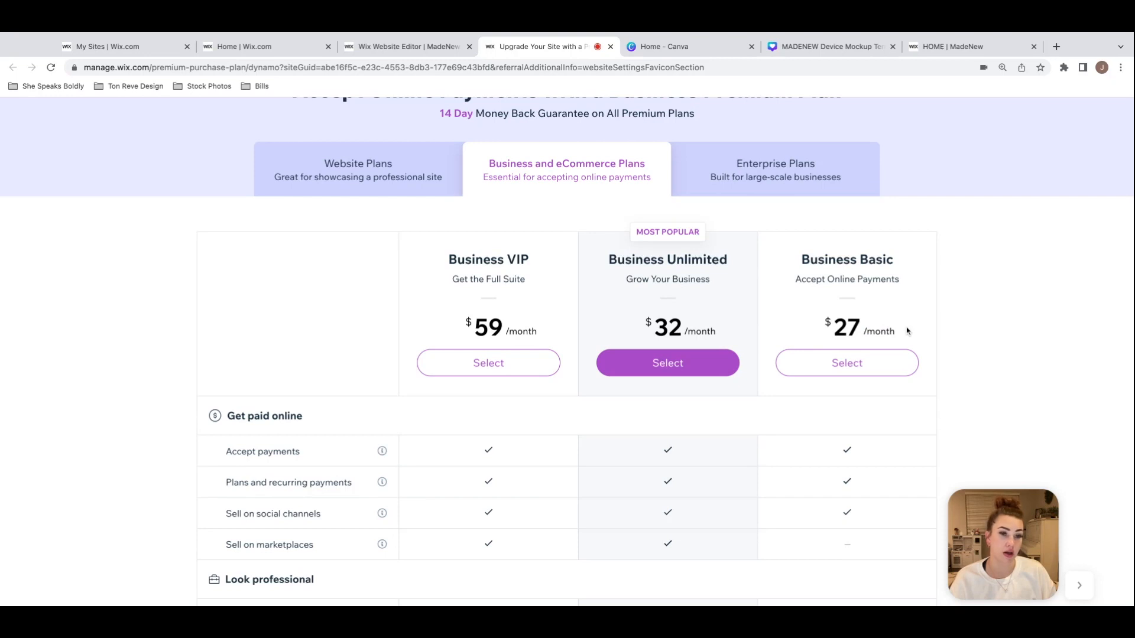
pyautogui.doubleClick(837, 326)
pyautogui.click(915, 328)
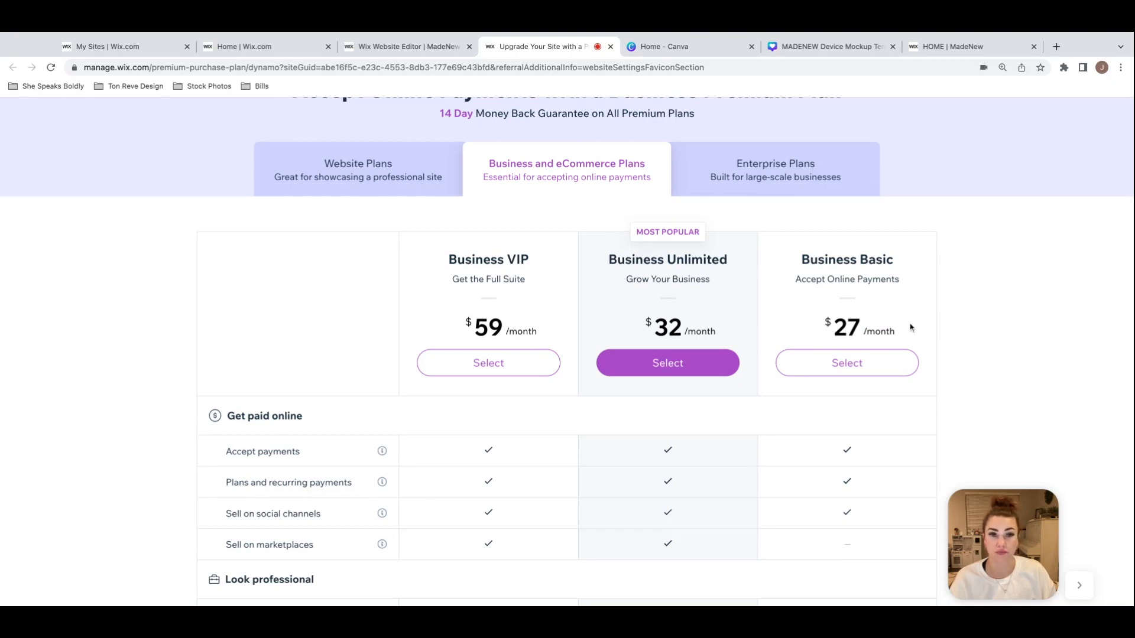
# Step: Compare the features of the Business VIP, Business Unlimited and Business Basic plans, and close the upgrade page
pyautogui.scroll(1, 986, 355)
pyautogui.scroll(-2, 989, 350)
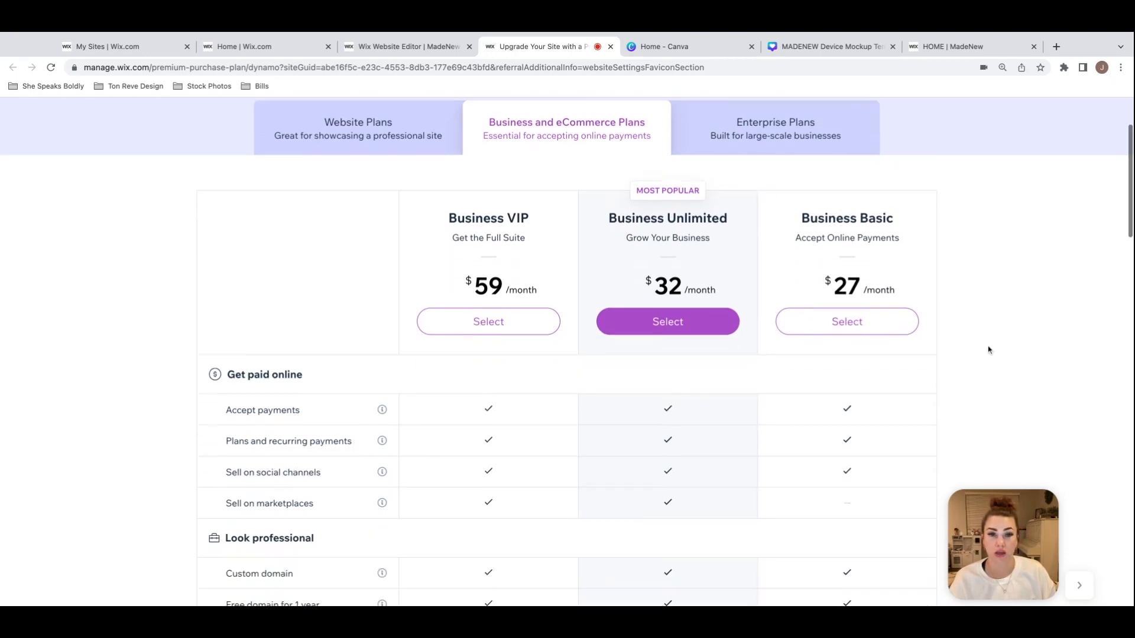
pyautogui.scroll(-5, 988, 350)
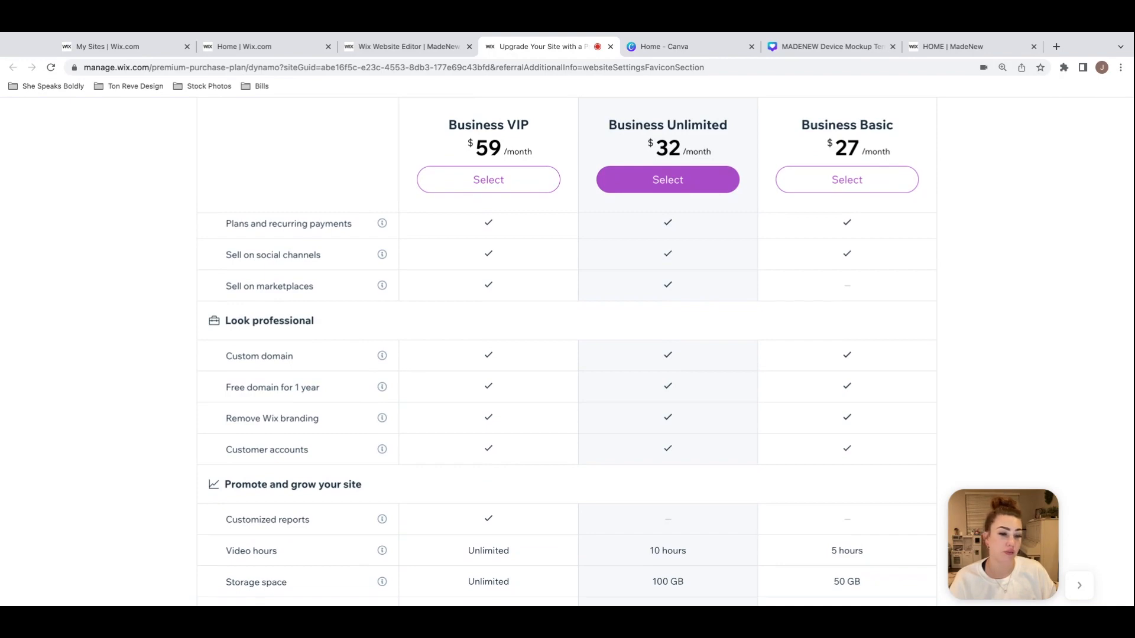
pyautogui.scroll(-3, 566, 355)
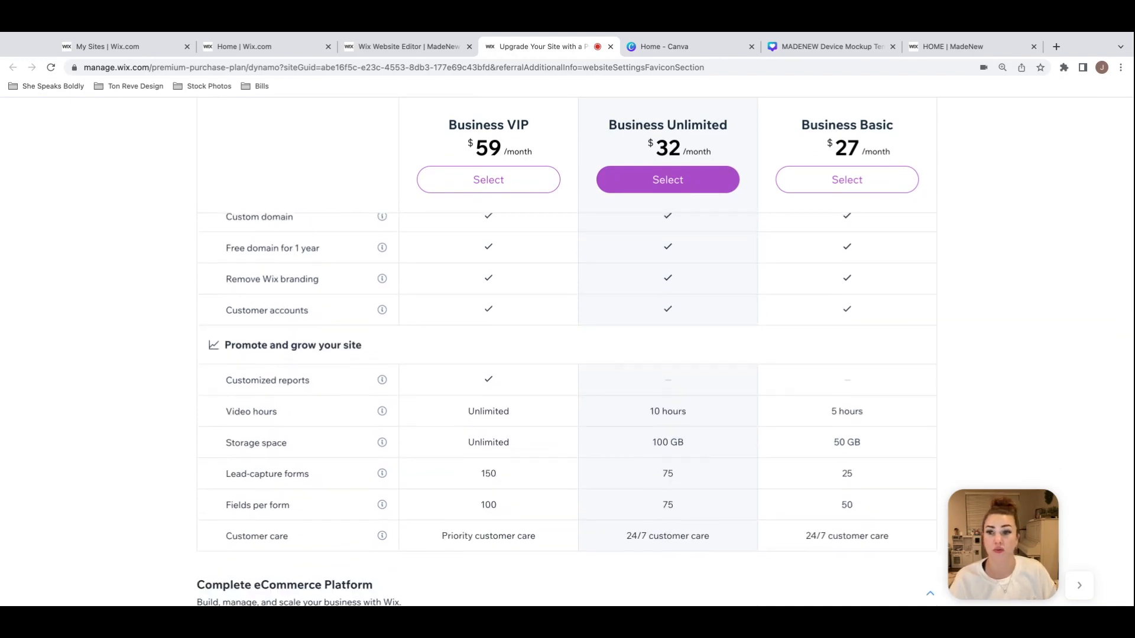
pyautogui.scroll(10, 566, 355)
pyautogui.click(609, 47)
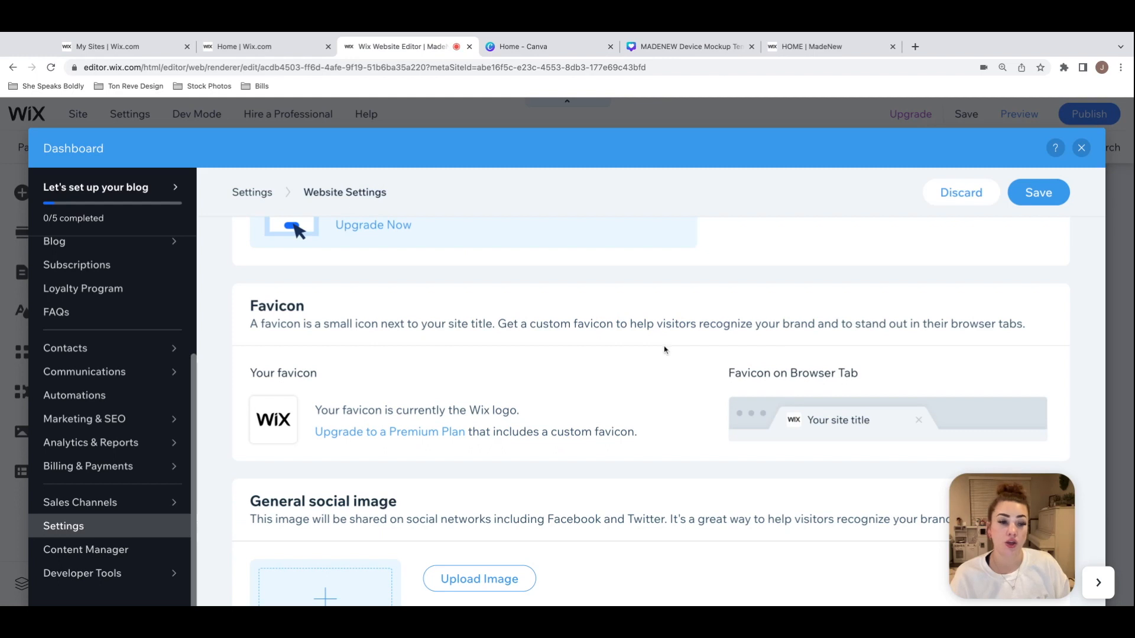
# Step: Go from the dashboard's Payments page to the general Settings and open the Domains page for connecting a domain
pyautogui.scroll(-1, 296, 387)
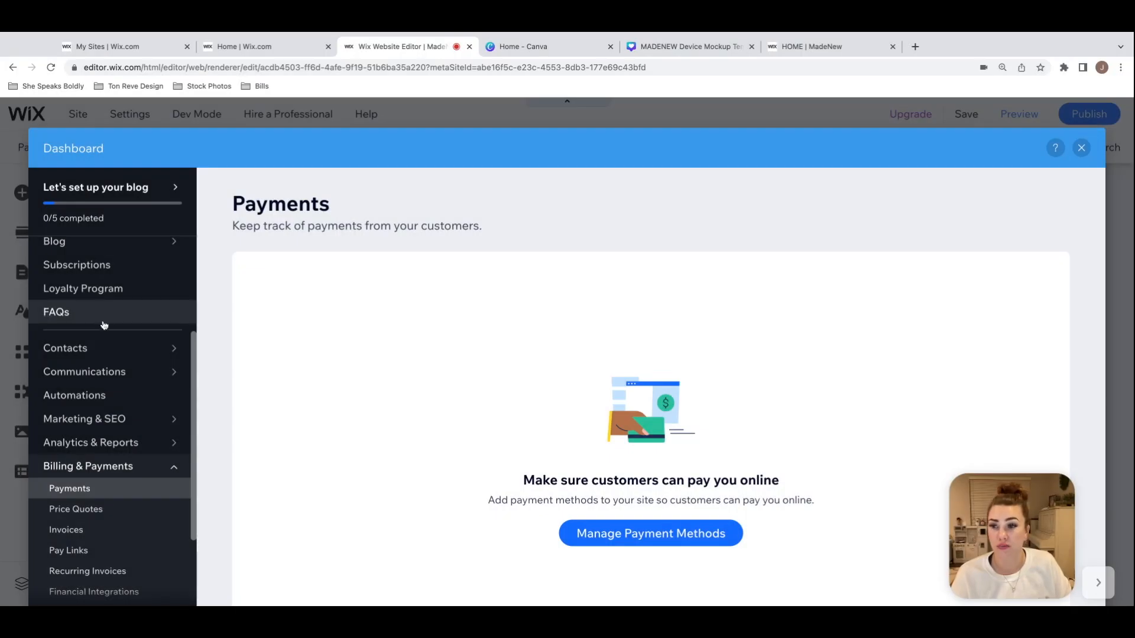
pyautogui.scroll(3, 124, 311)
pyautogui.moveTo(125, 311)
pyautogui.scroll(-2, 125, 311)
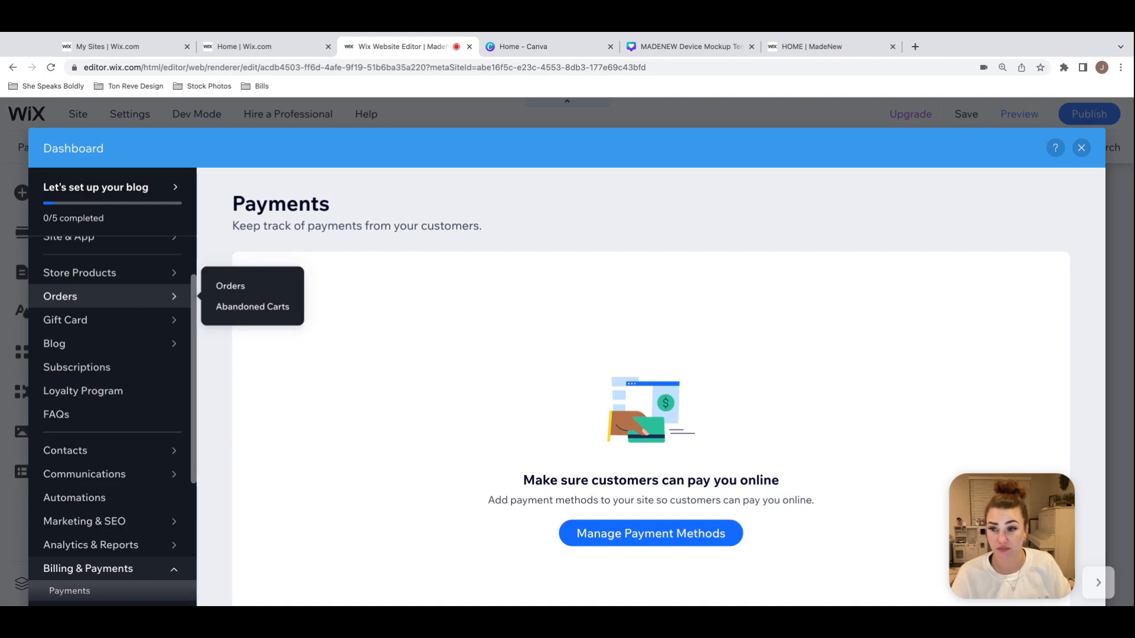
pyautogui.scroll(-6, 125, 301)
pyautogui.scroll(-1, 118, 414)
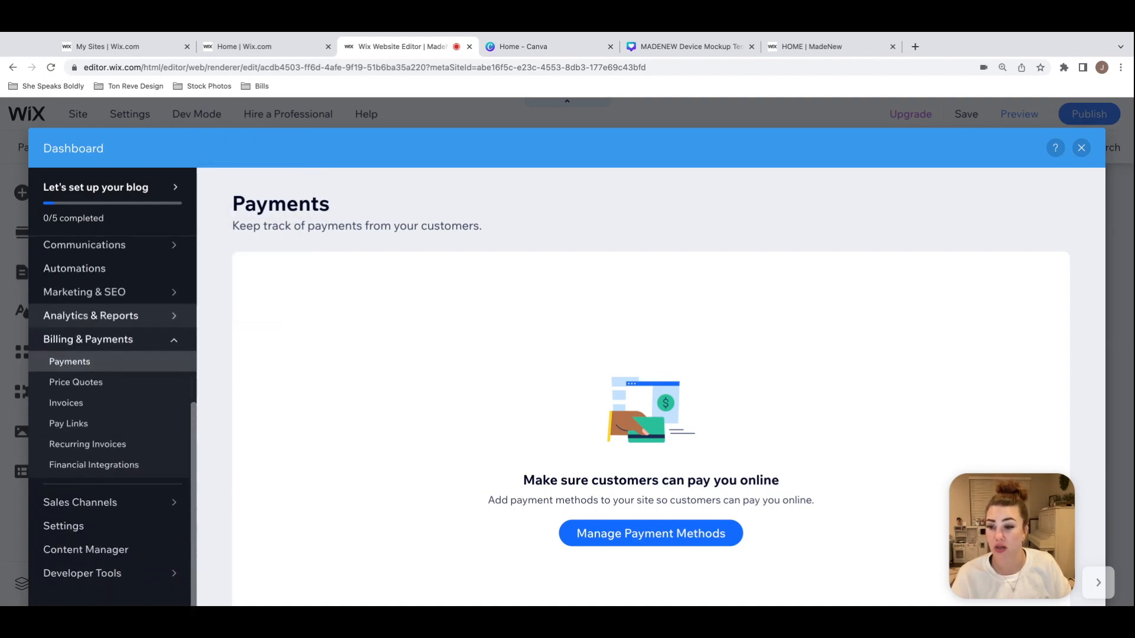
pyautogui.click(121, 524)
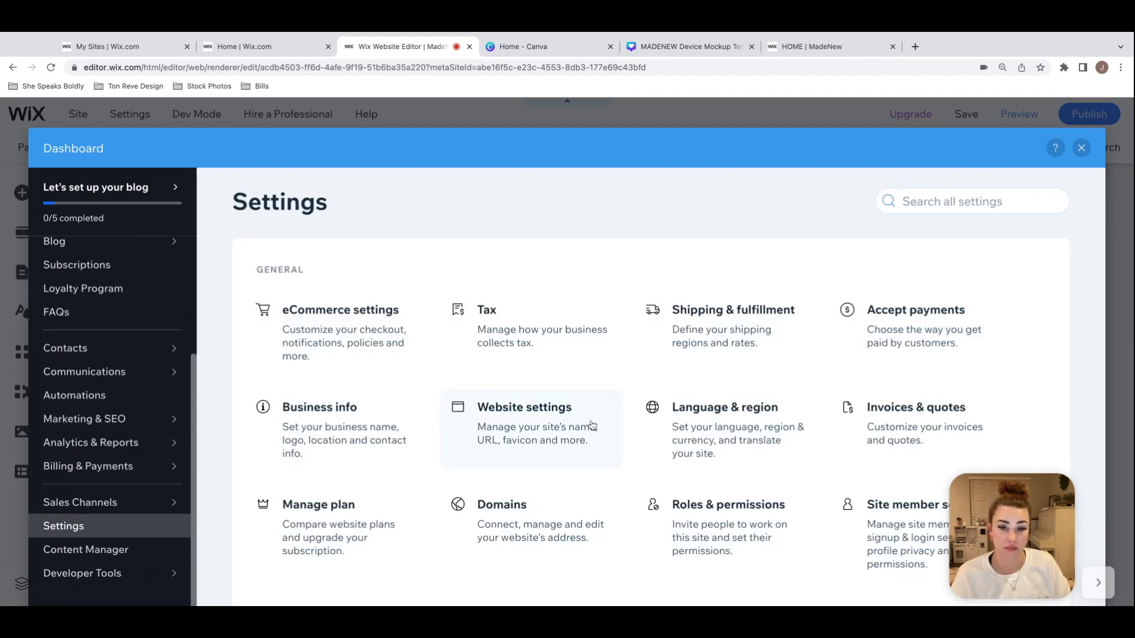
pyautogui.scroll(-3, 587, 429)
pyautogui.click(511, 448)
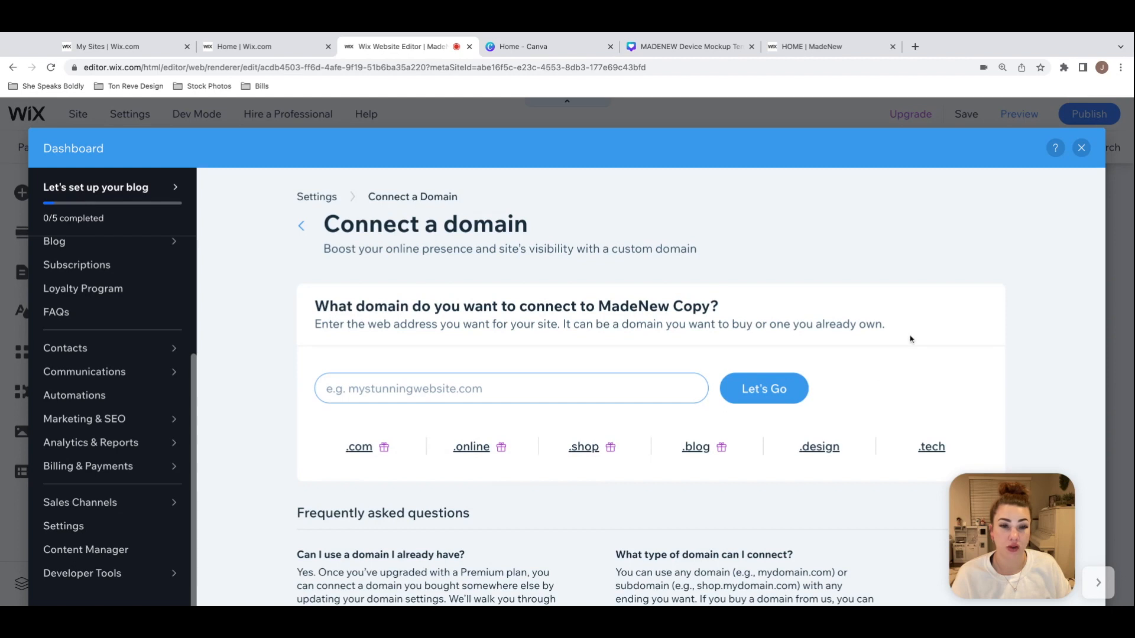
pyautogui.scroll(-2, 912, 338)
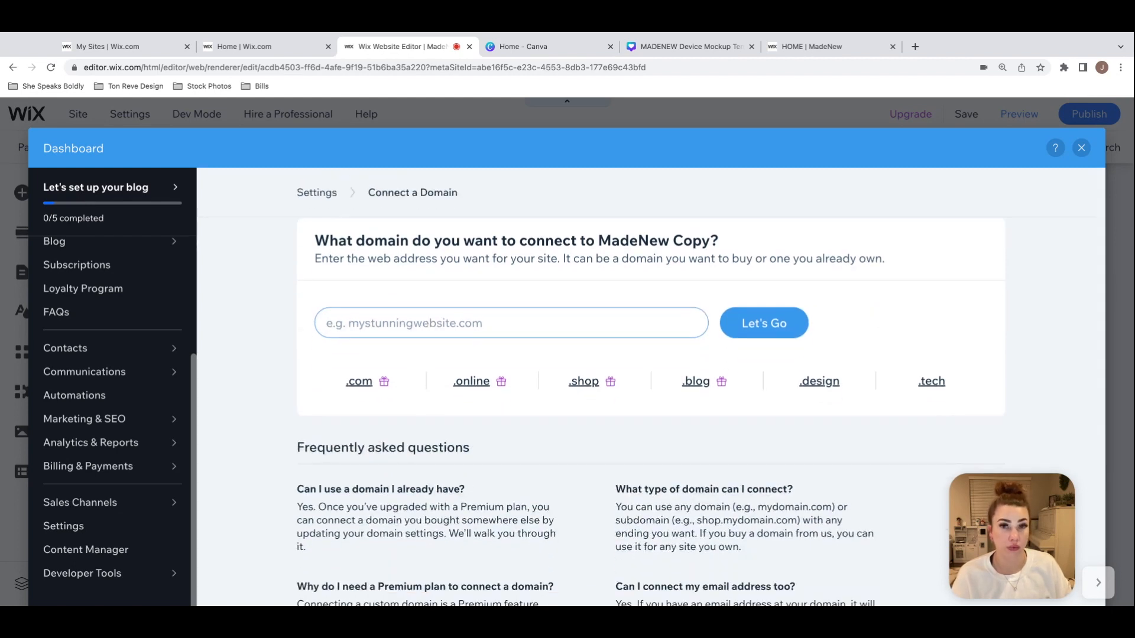
pyautogui.scroll(-5, 978, 305)
pyautogui.scroll(7, 979, 305)
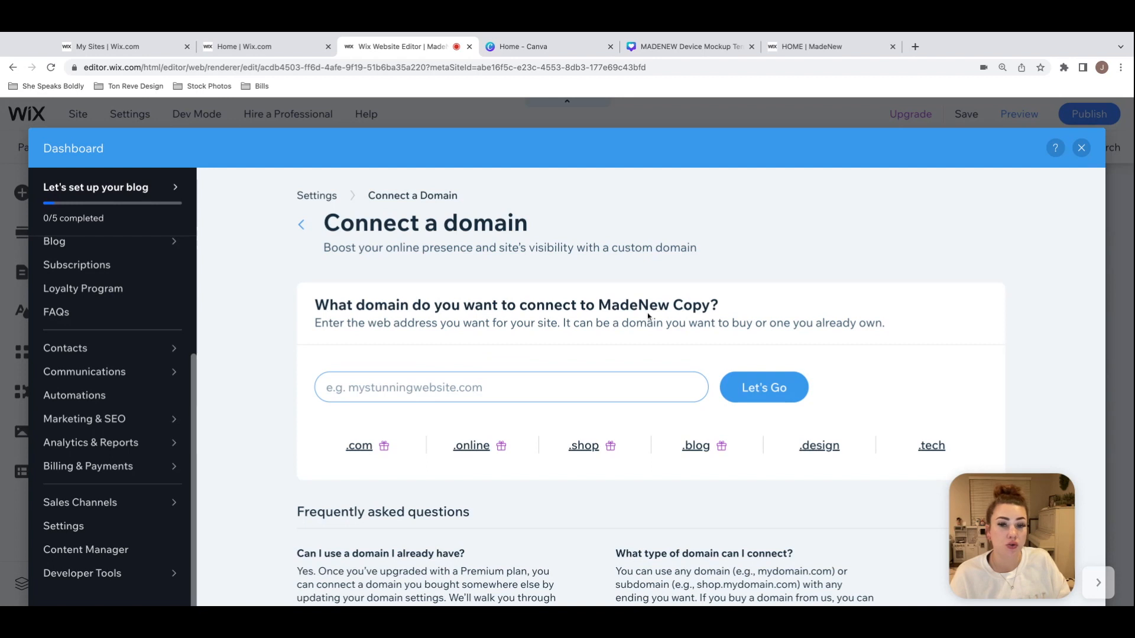
pyautogui.click(625, 390)
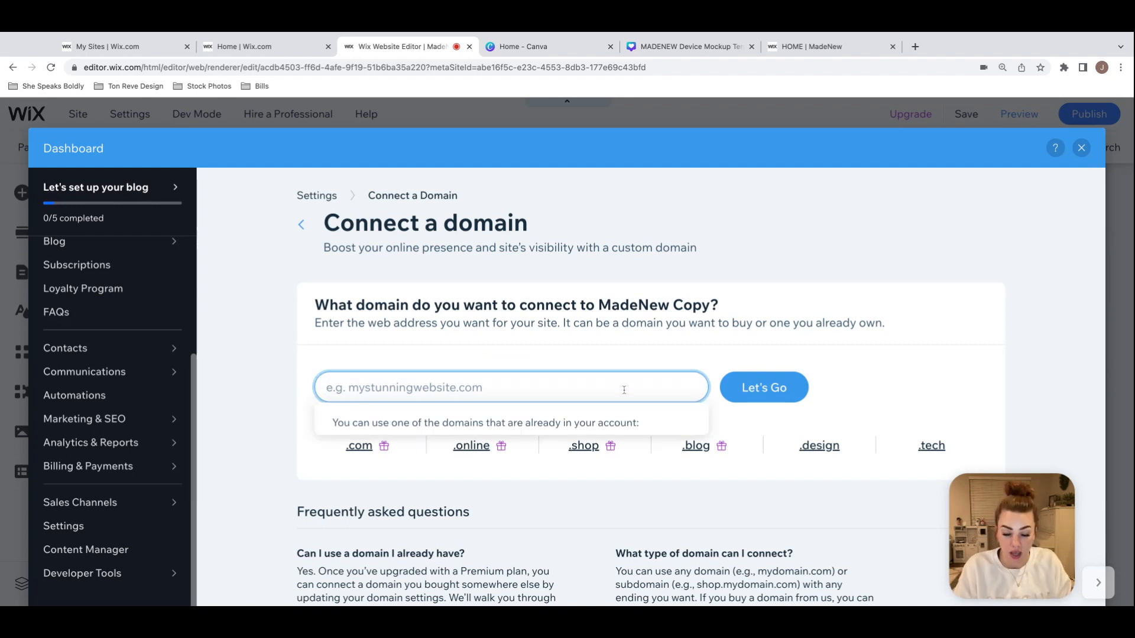
pyautogui.write('www')
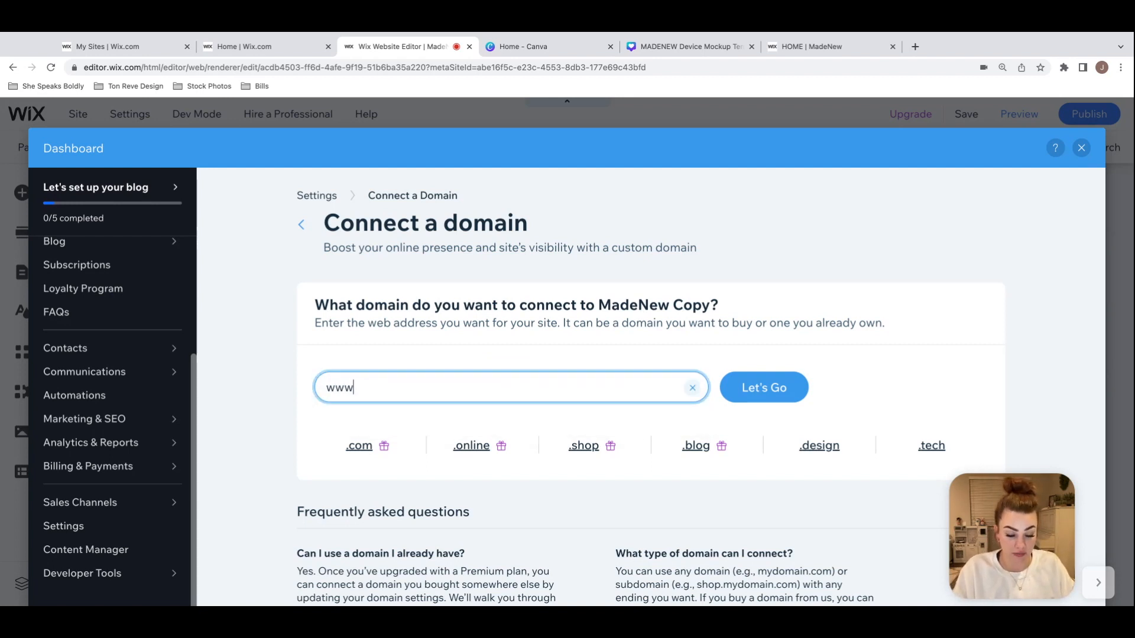
pyautogui.write('.mollymae.com')
pyautogui.click(771, 392)
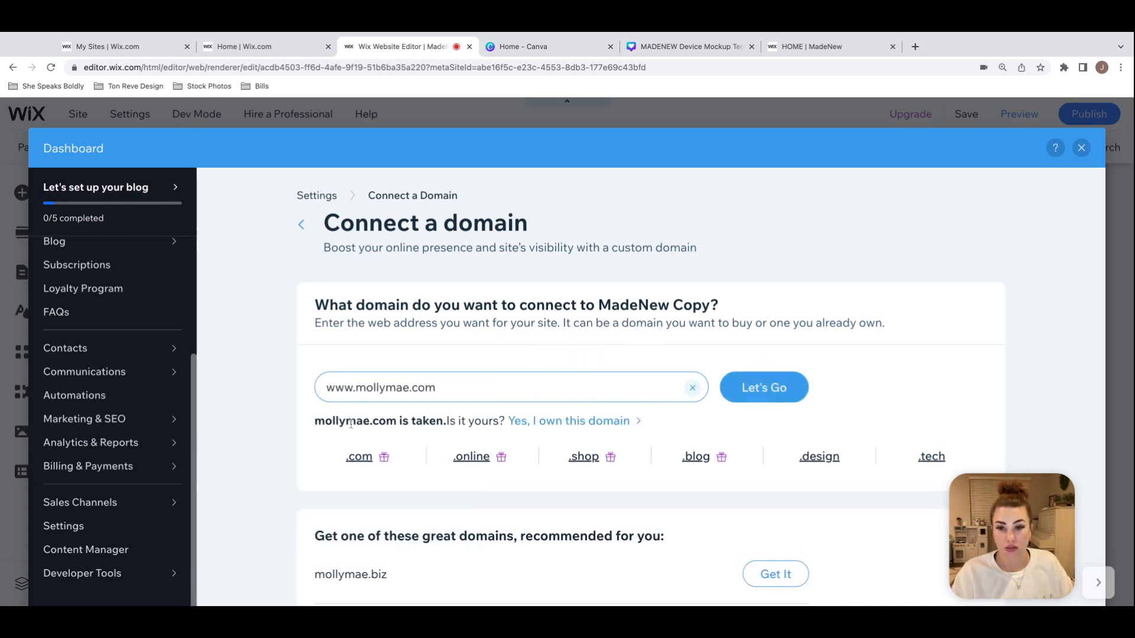
pyautogui.moveTo(526, 424)
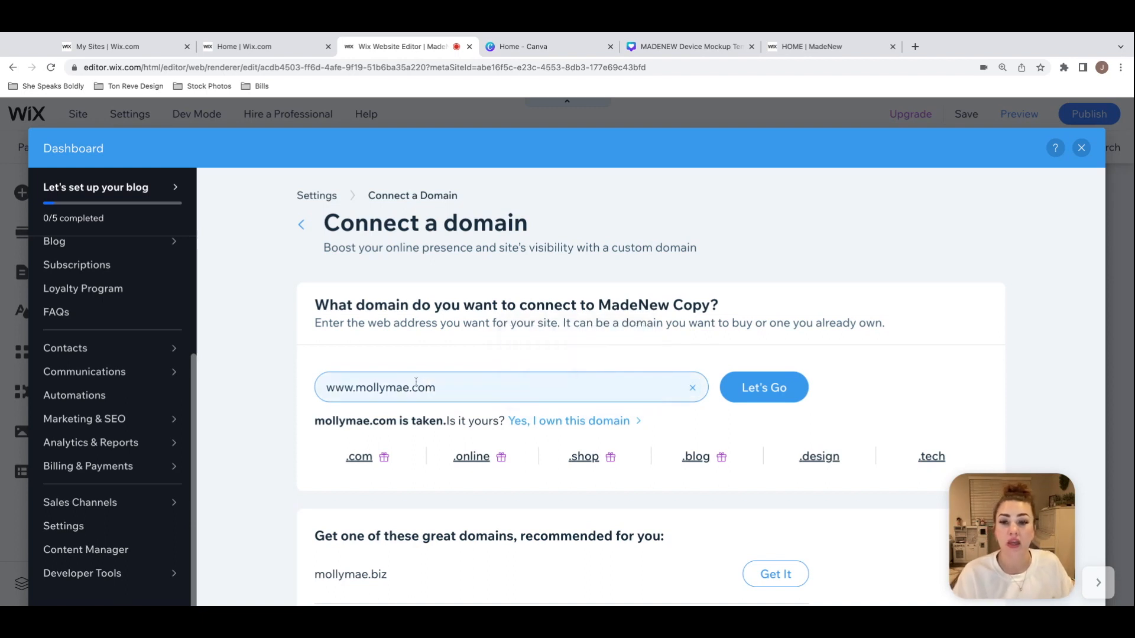
pyautogui.tripleClick(441, 387)
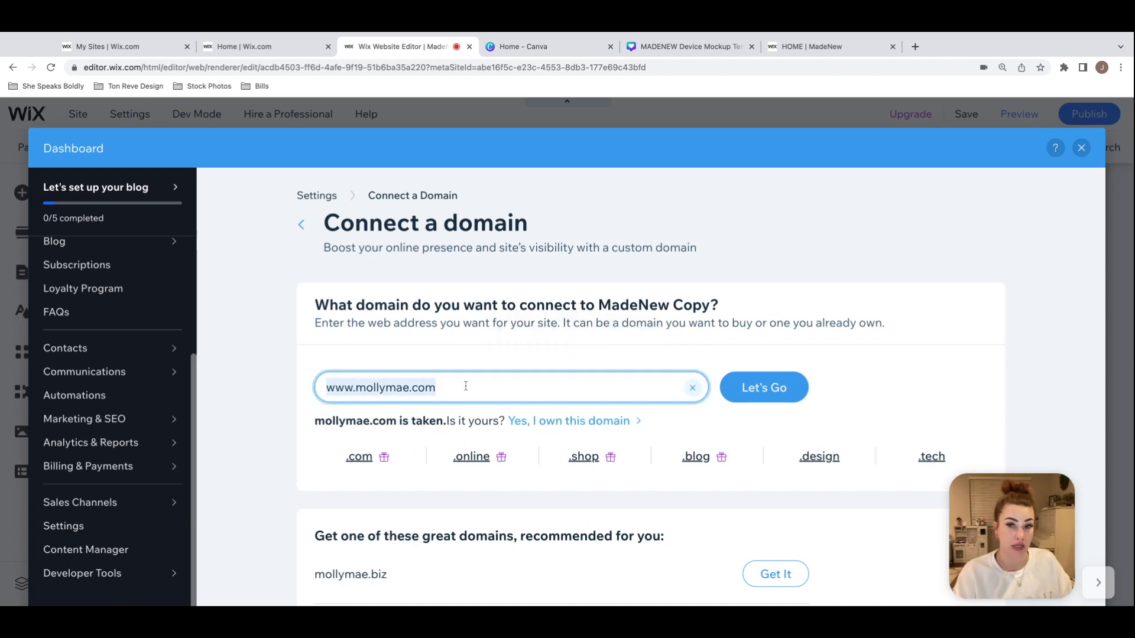
pyautogui.click(466, 385)
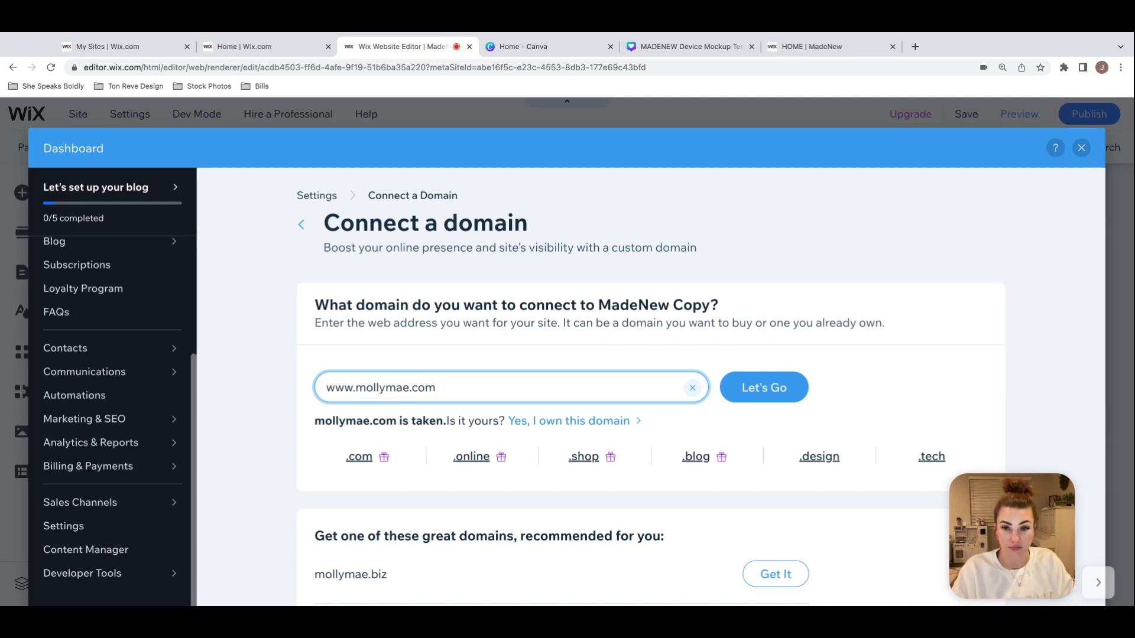
pyautogui.write('fdjkjkdf')
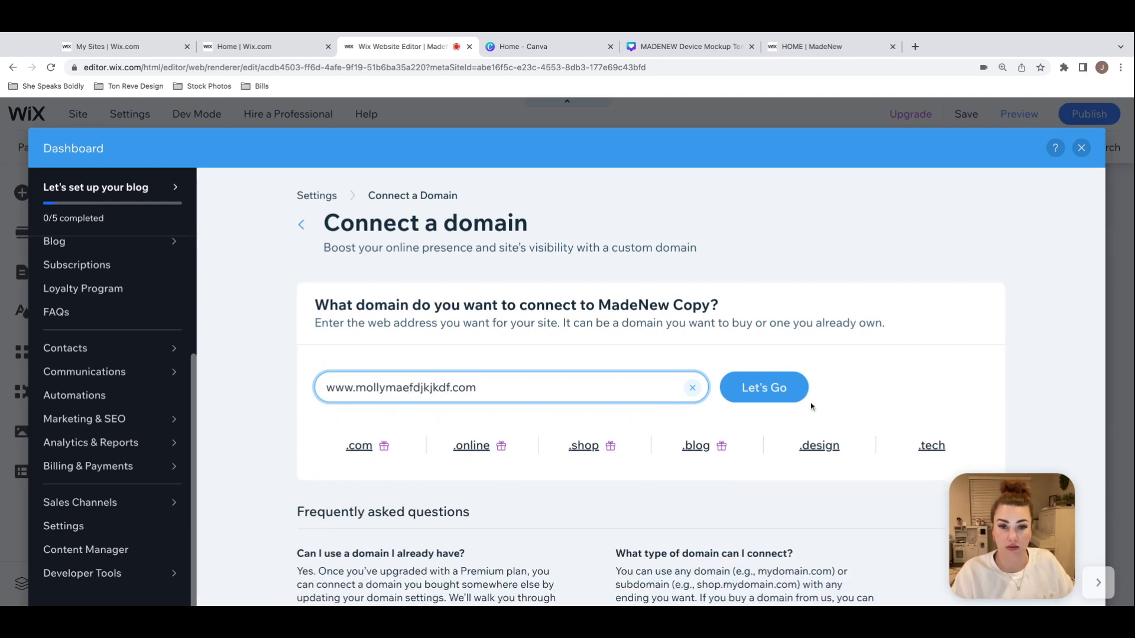
pyautogui.click(773, 400)
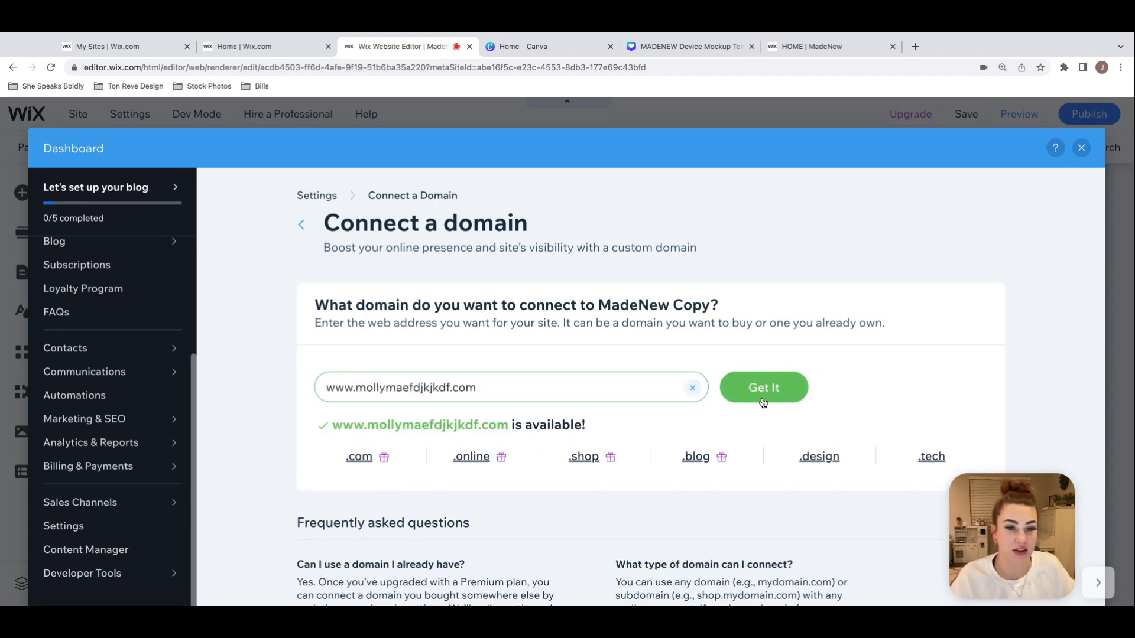
pyautogui.scroll(-3, 779, 402)
pyautogui.scroll(2, 780, 401)
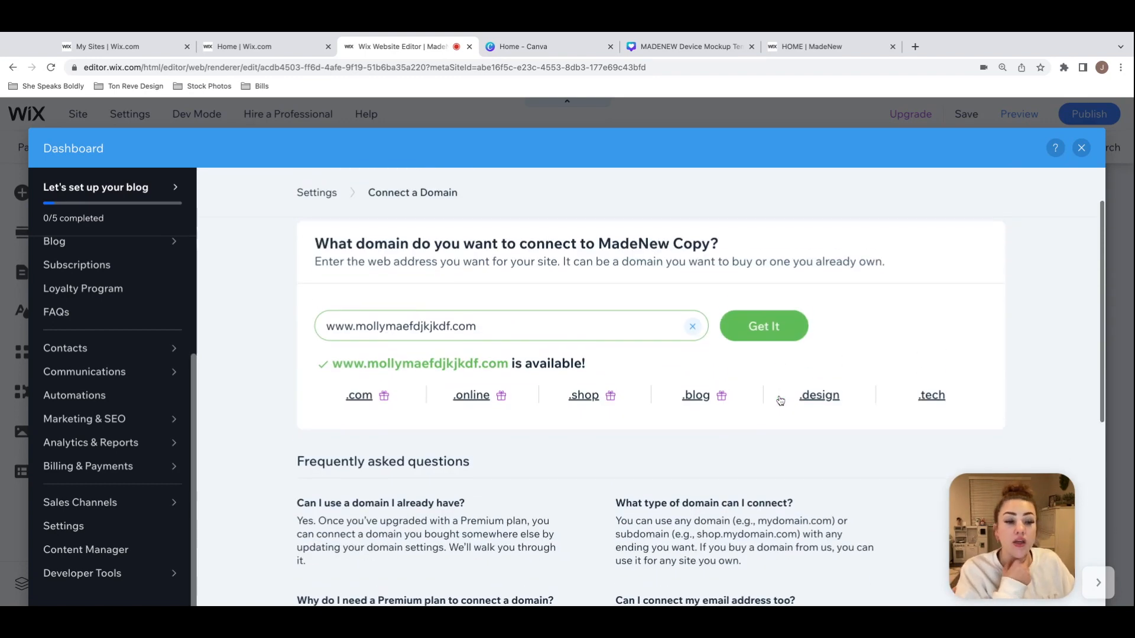
# Step: View the site upgrade and purchase options for the chosen domain, dismiss them, and reread the instructions about buying or using an owned domain
pyautogui.click(772, 334)
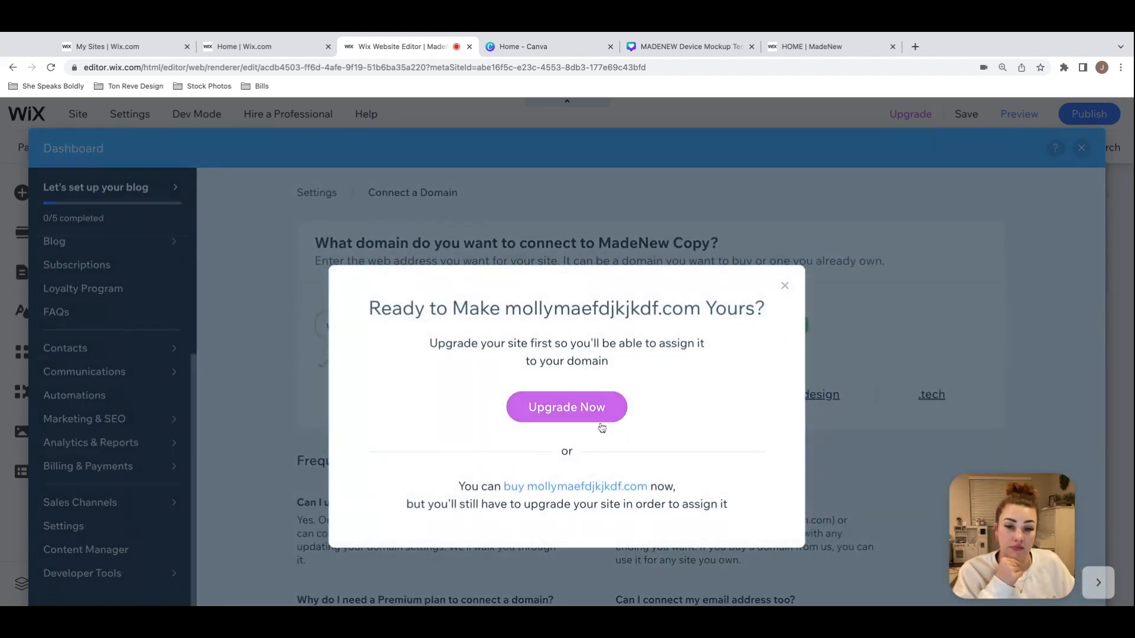
pyautogui.click(785, 288)
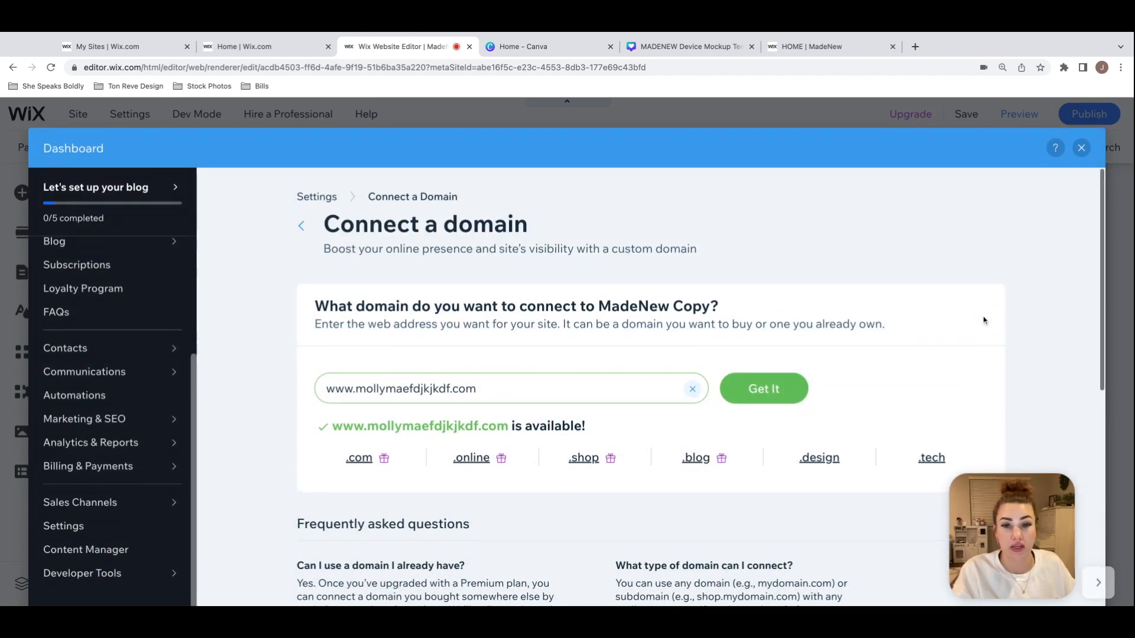
pyautogui.moveTo(618, 306); pyautogui.dragTo(762, 324)
pyautogui.click(804, 323)
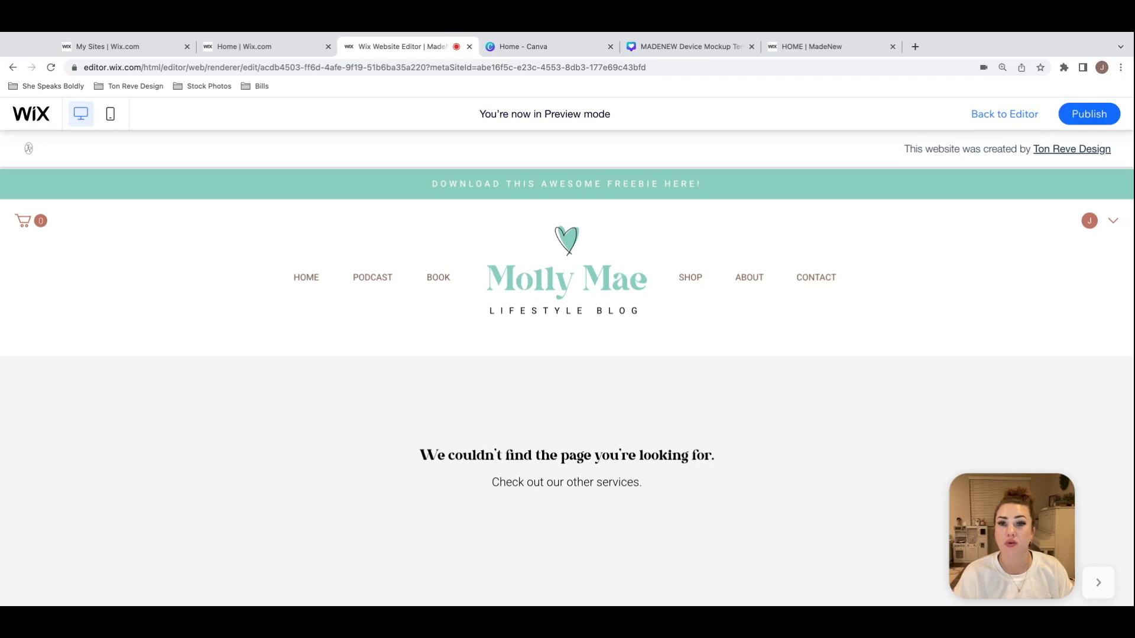
# Step: Return from preview mode to editing the Service Page and select the header strip containing the site logo and menu
pyautogui.click(1009, 115)
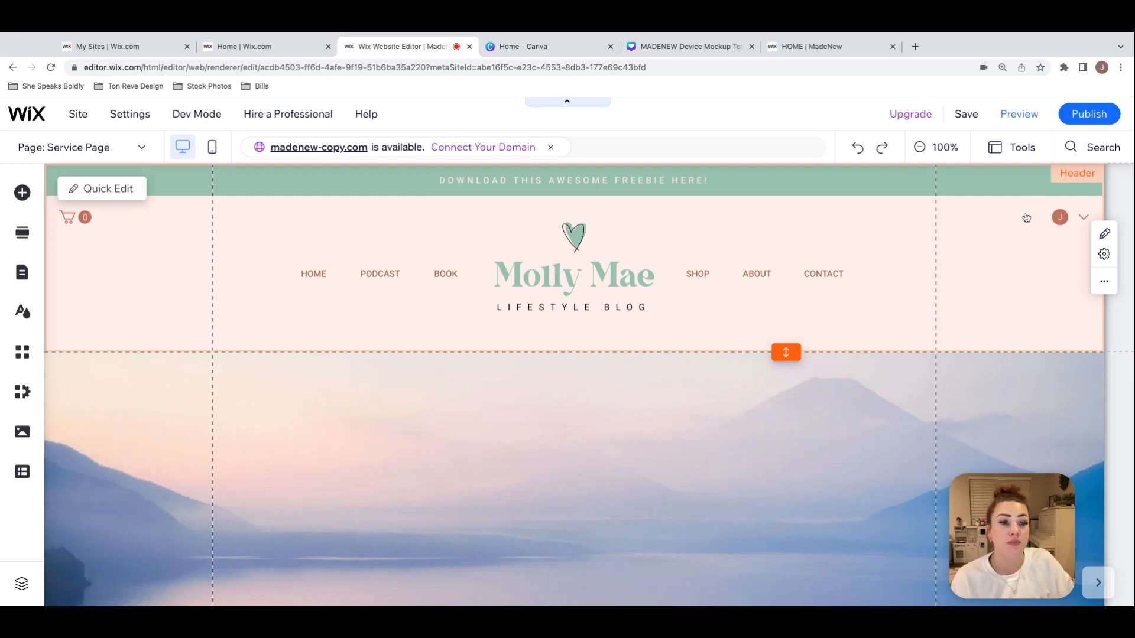
pyautogui.click(1000, 314)
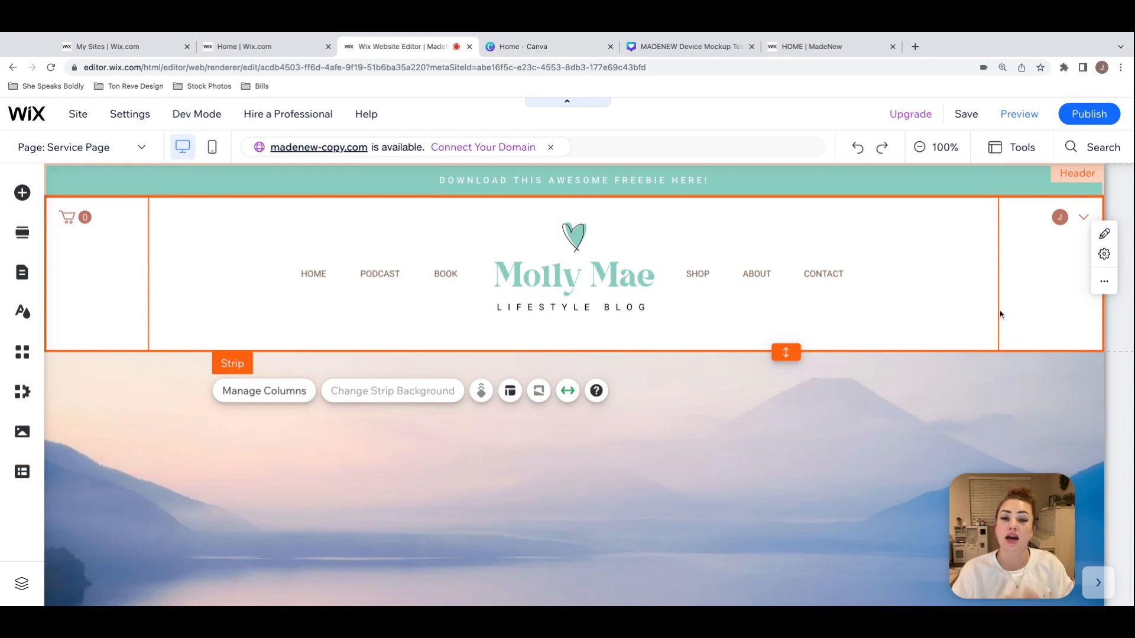